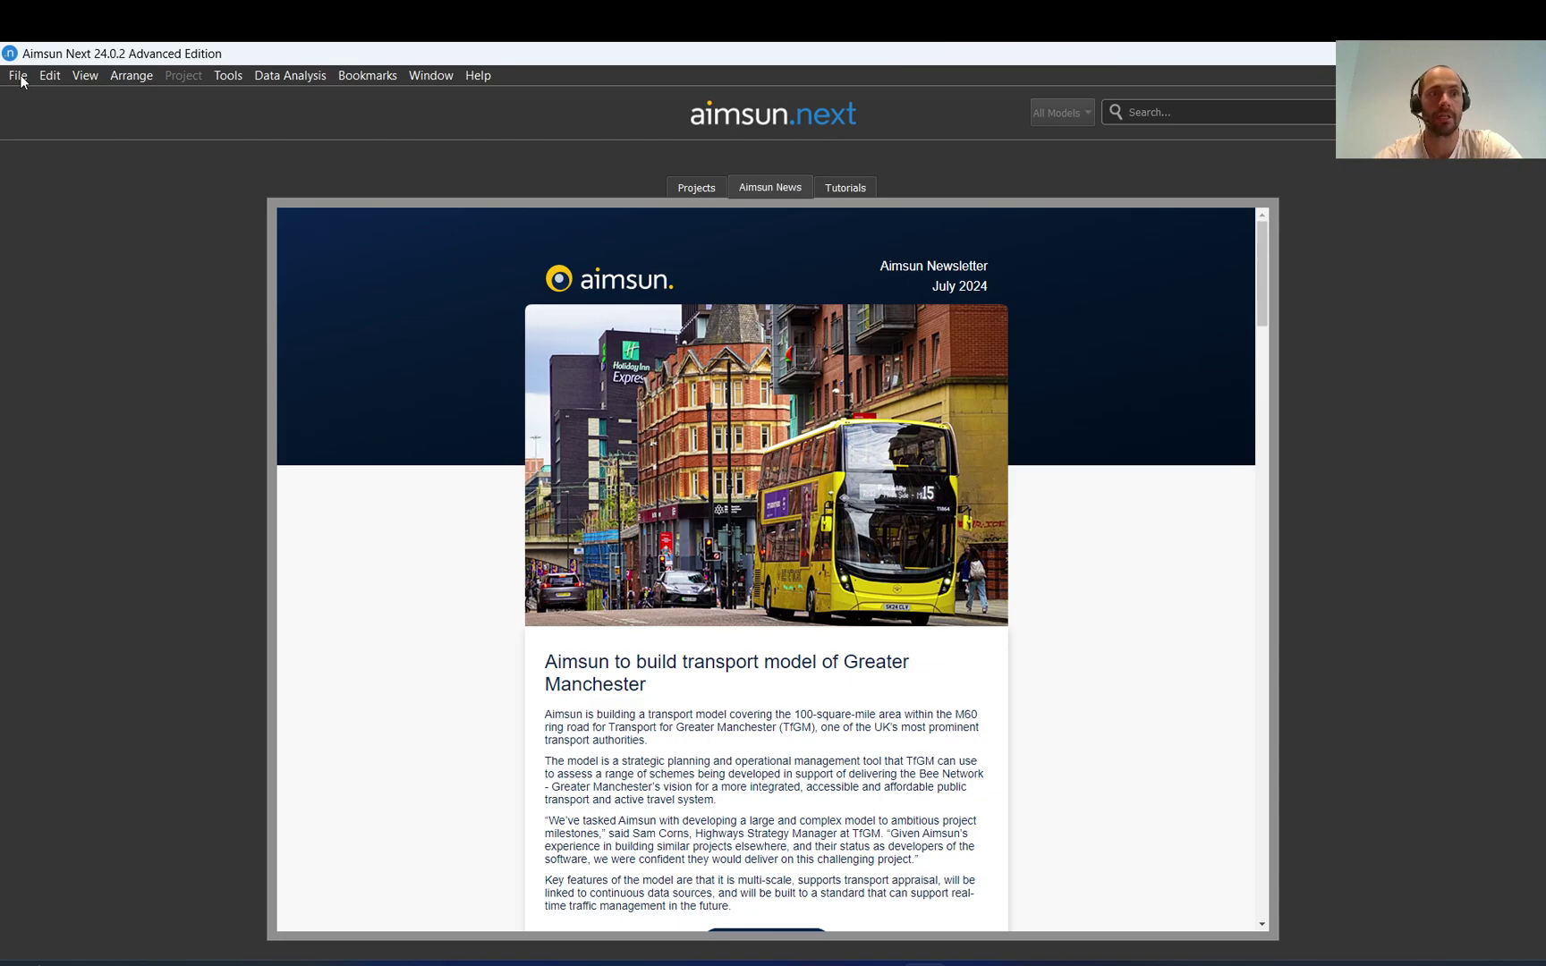
Create a new project named video from the Aimsun Template, with the rule of the road set to Left
{"action": "left_click", "coordinate": [19, 76]}
{"action": "left_click", "coordinate": [24, 101]}
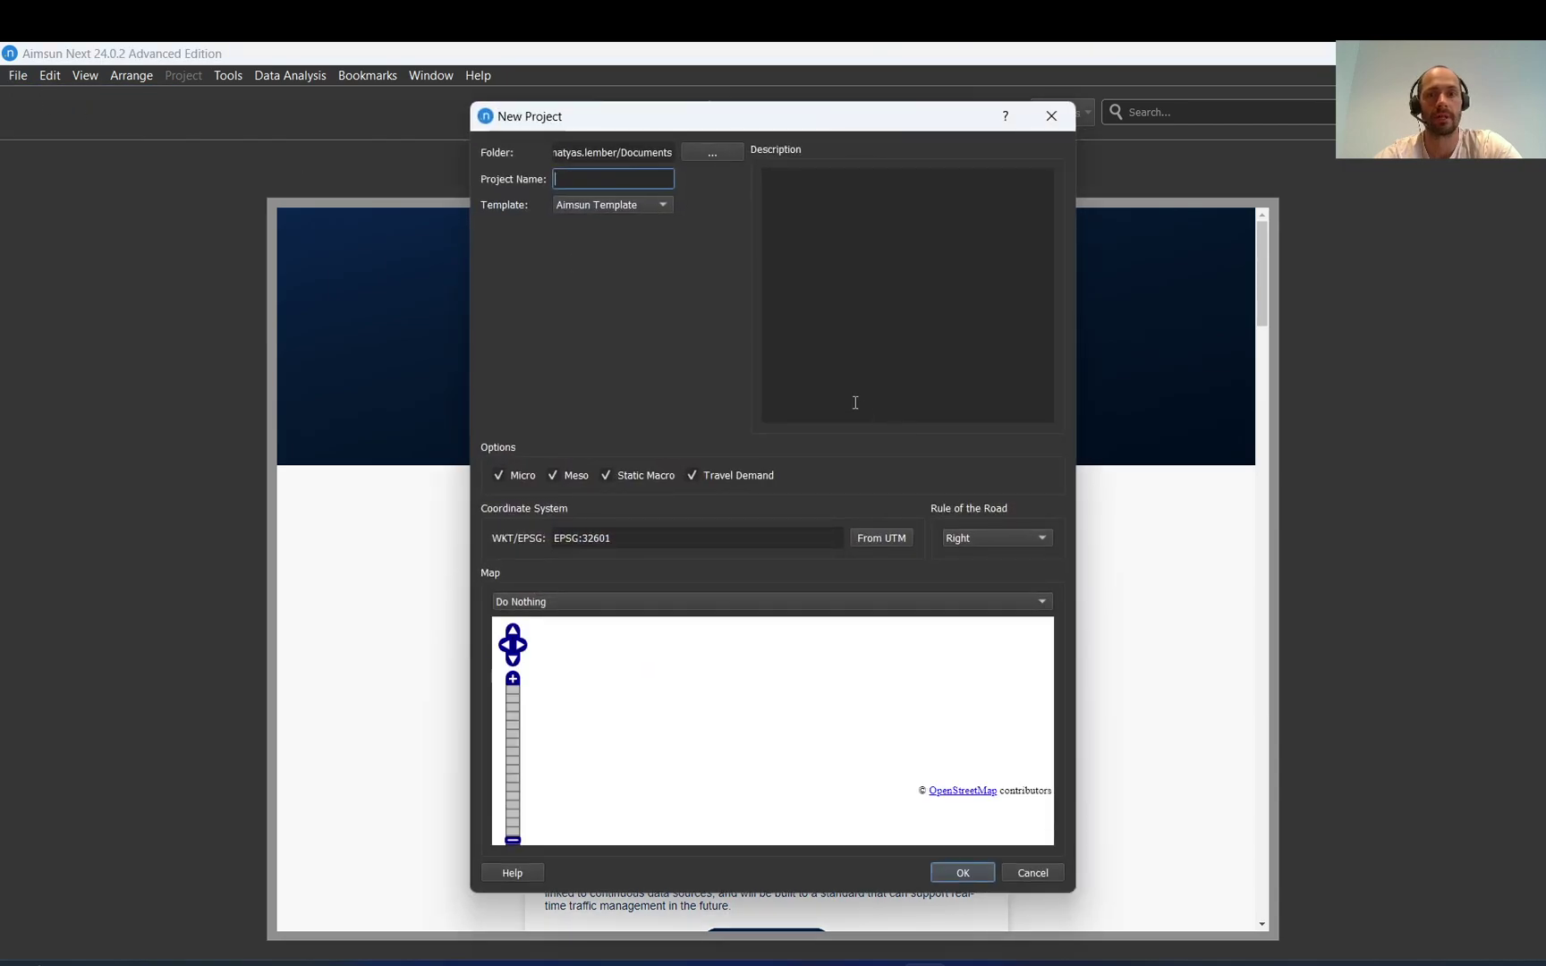
{"action": "type", "text": "video"}
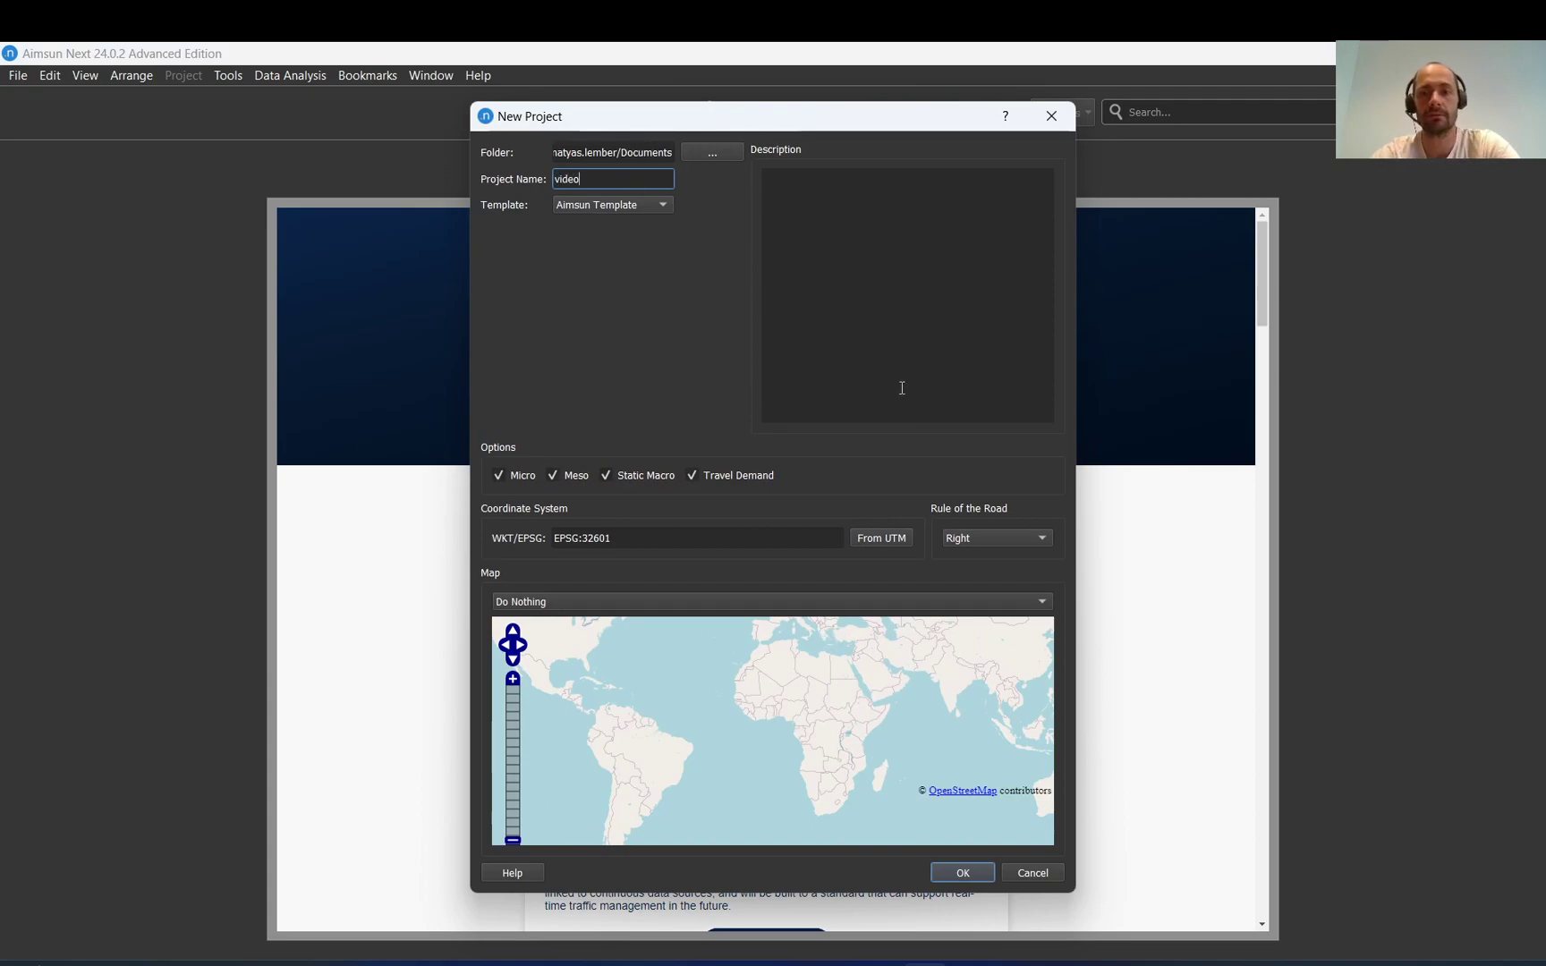
{"action": "left_click", "coordinate": [992, 538]}
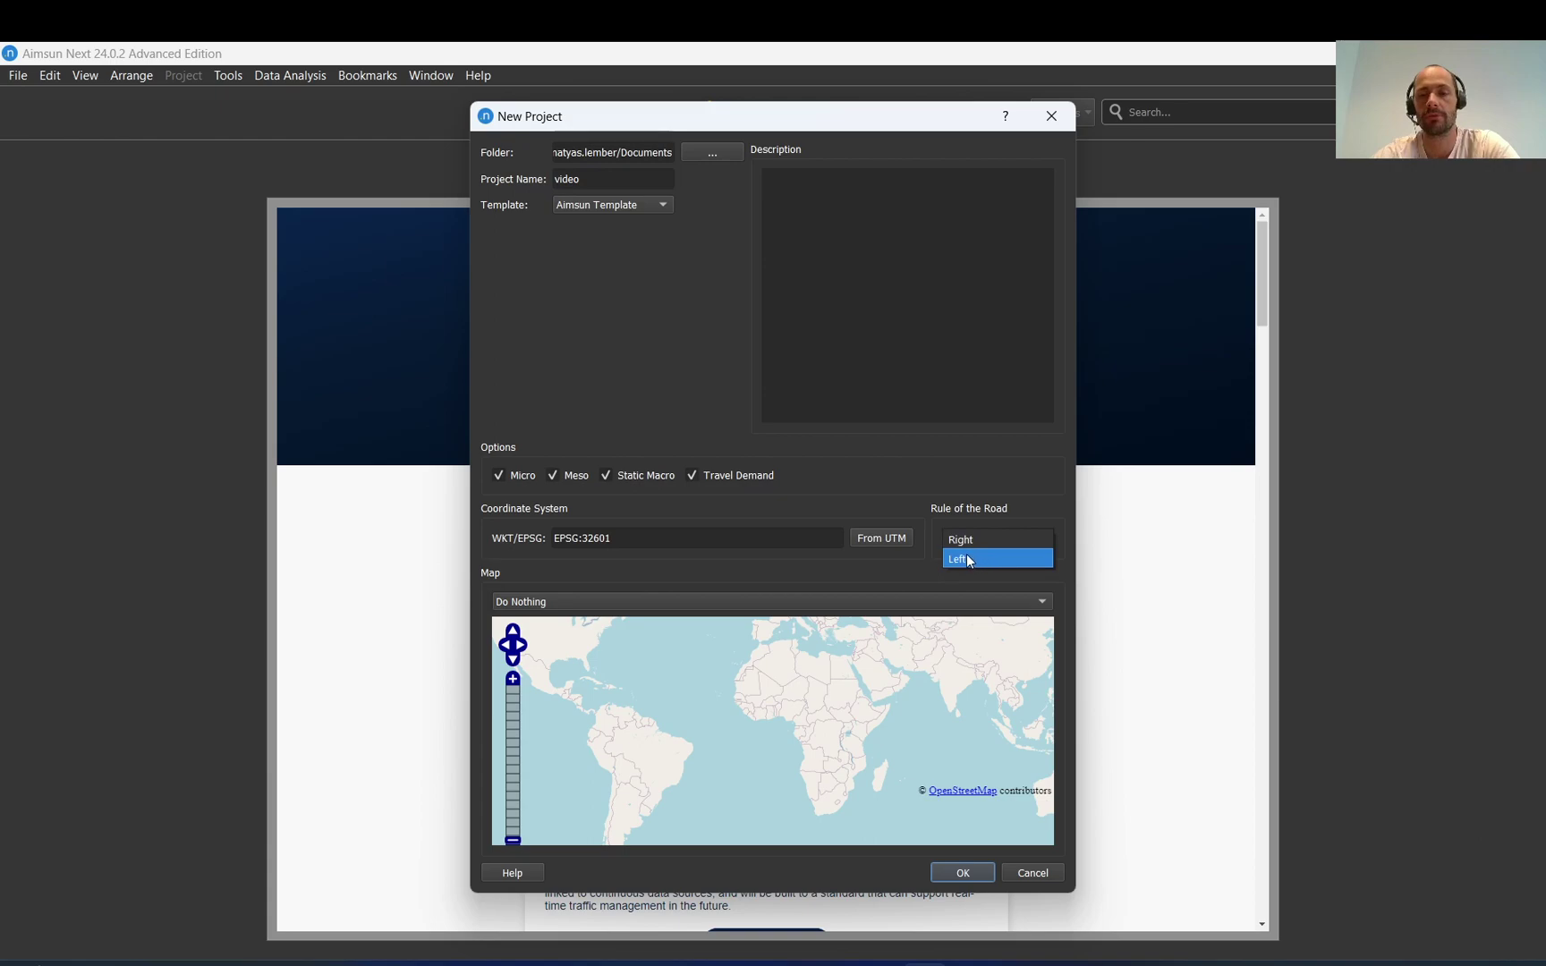
{"action": "left_click", "coordinate": [963, 557]}
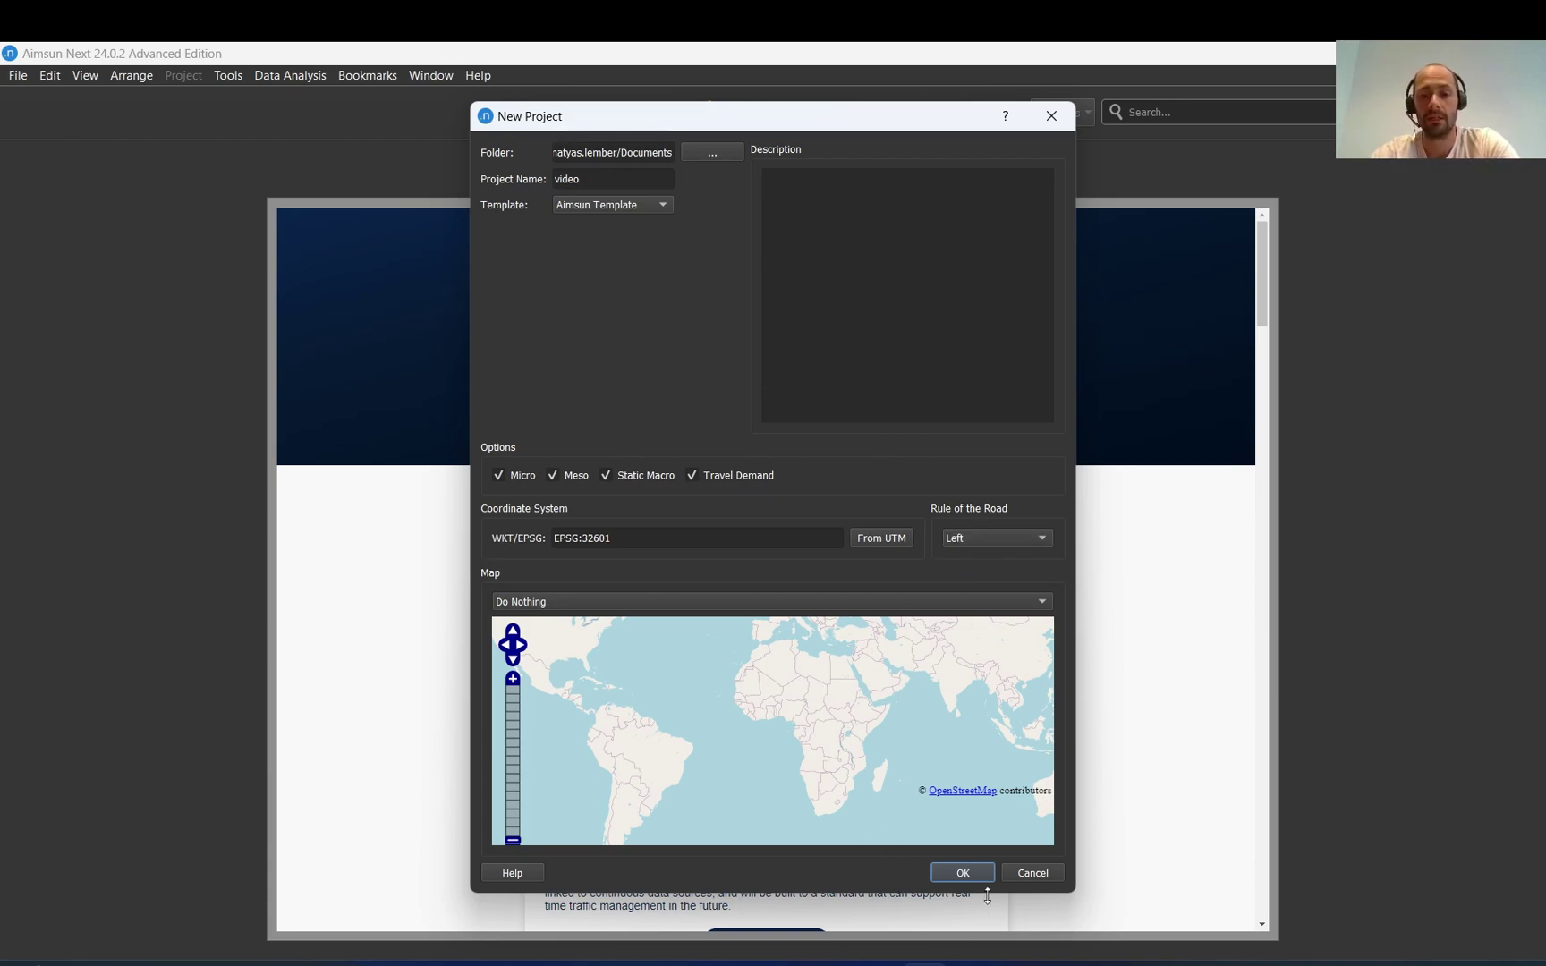
{"action": "left_click", "coordinate": [974, 876]}
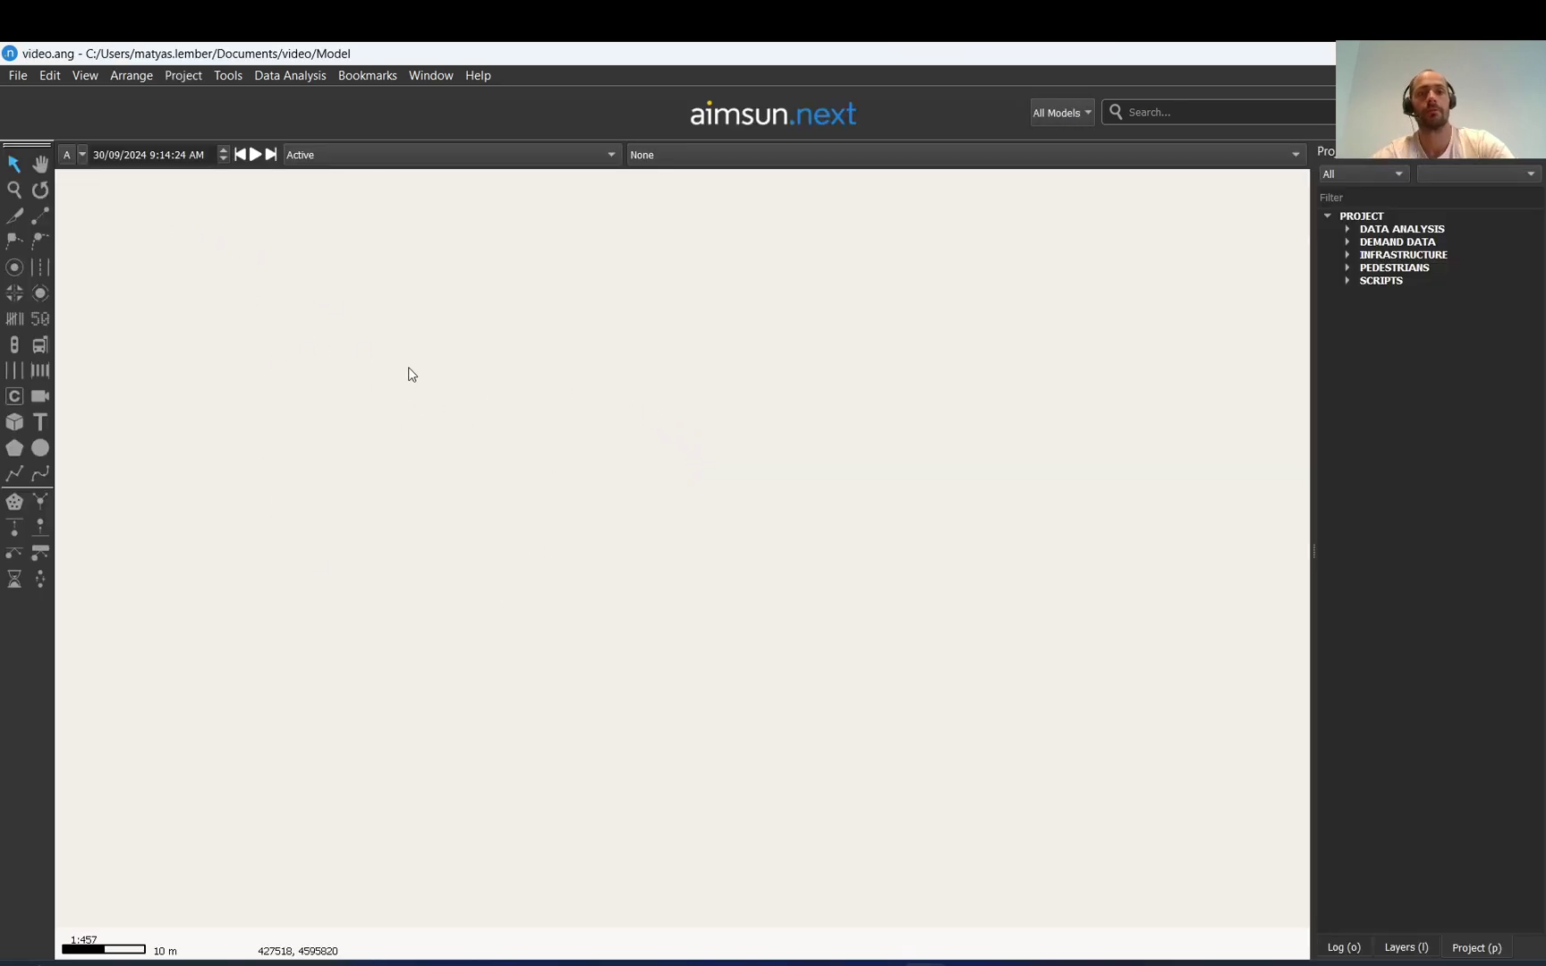
Draw a horizontal two-lane road section and extend its exit end to a total length of about 57 m
{"action": "left_click", "coordinate": [41, 266]}
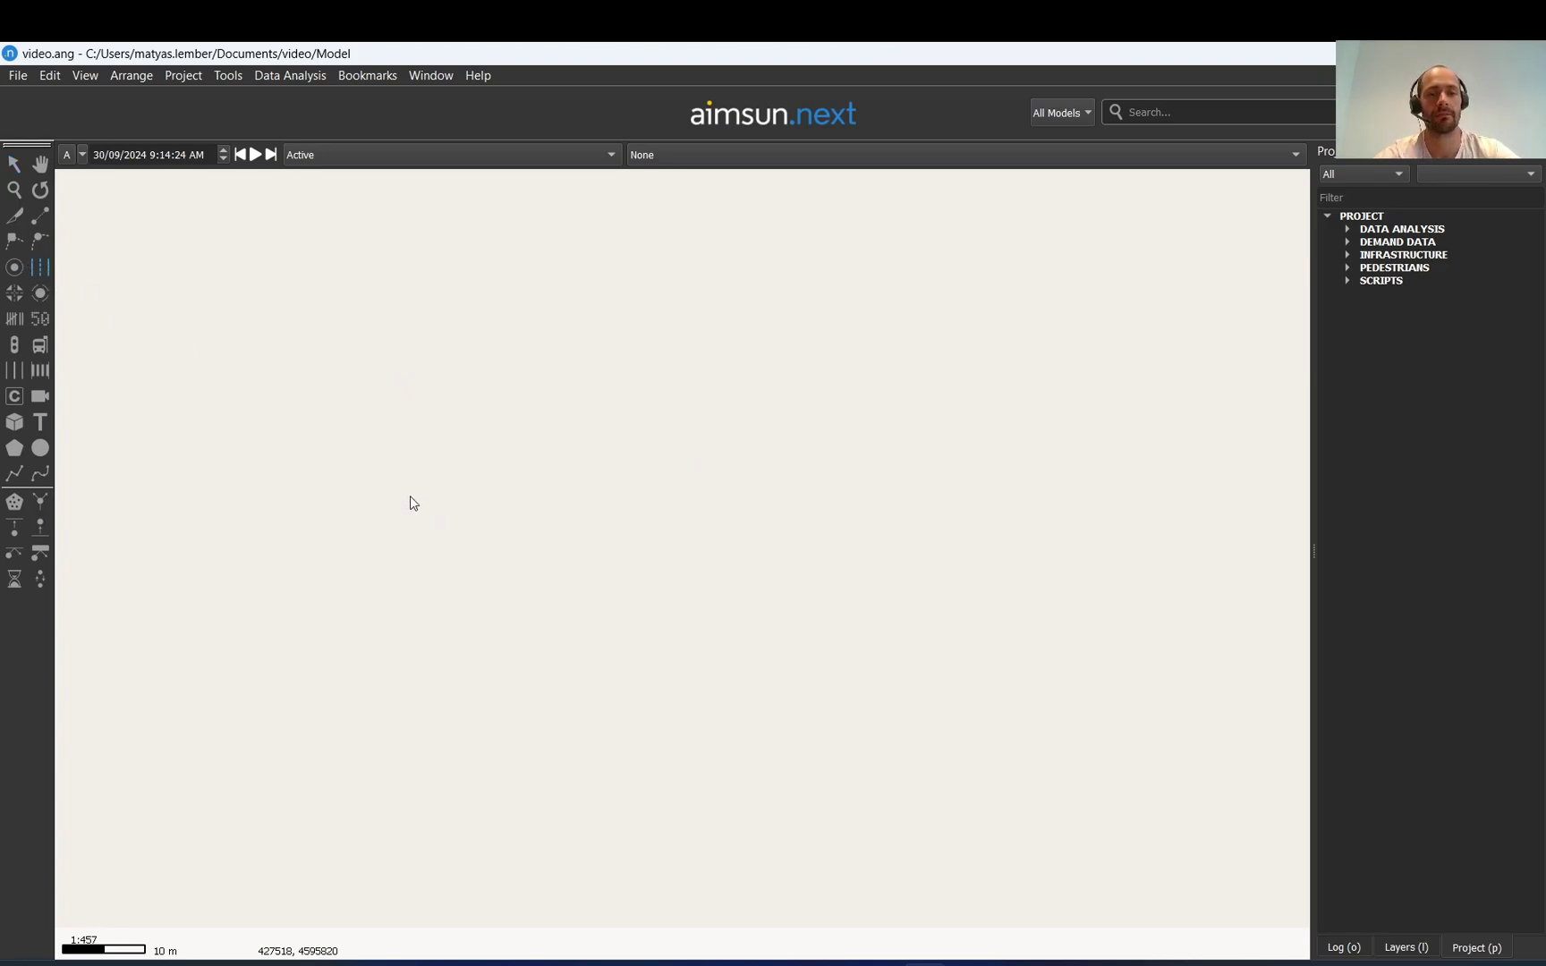
{"action": "right_click", "coordinate": [369, 487]}
{"action": "left_click", "coordinate": [373, 462]}
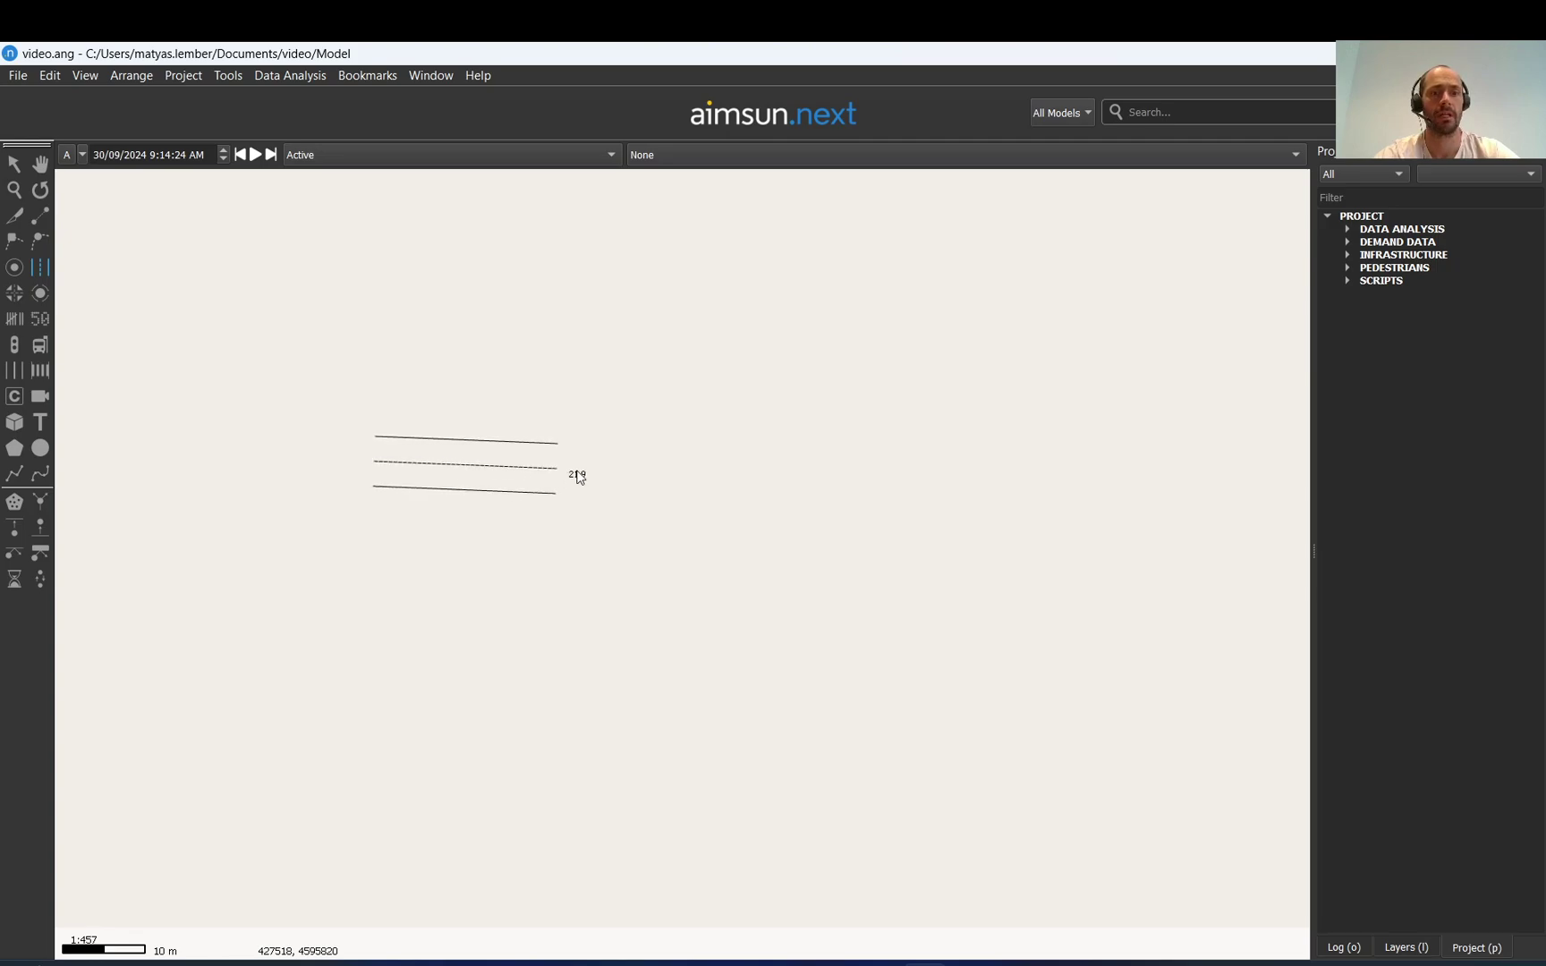
{"action": "left_click", "coordinate": [691, 462]}
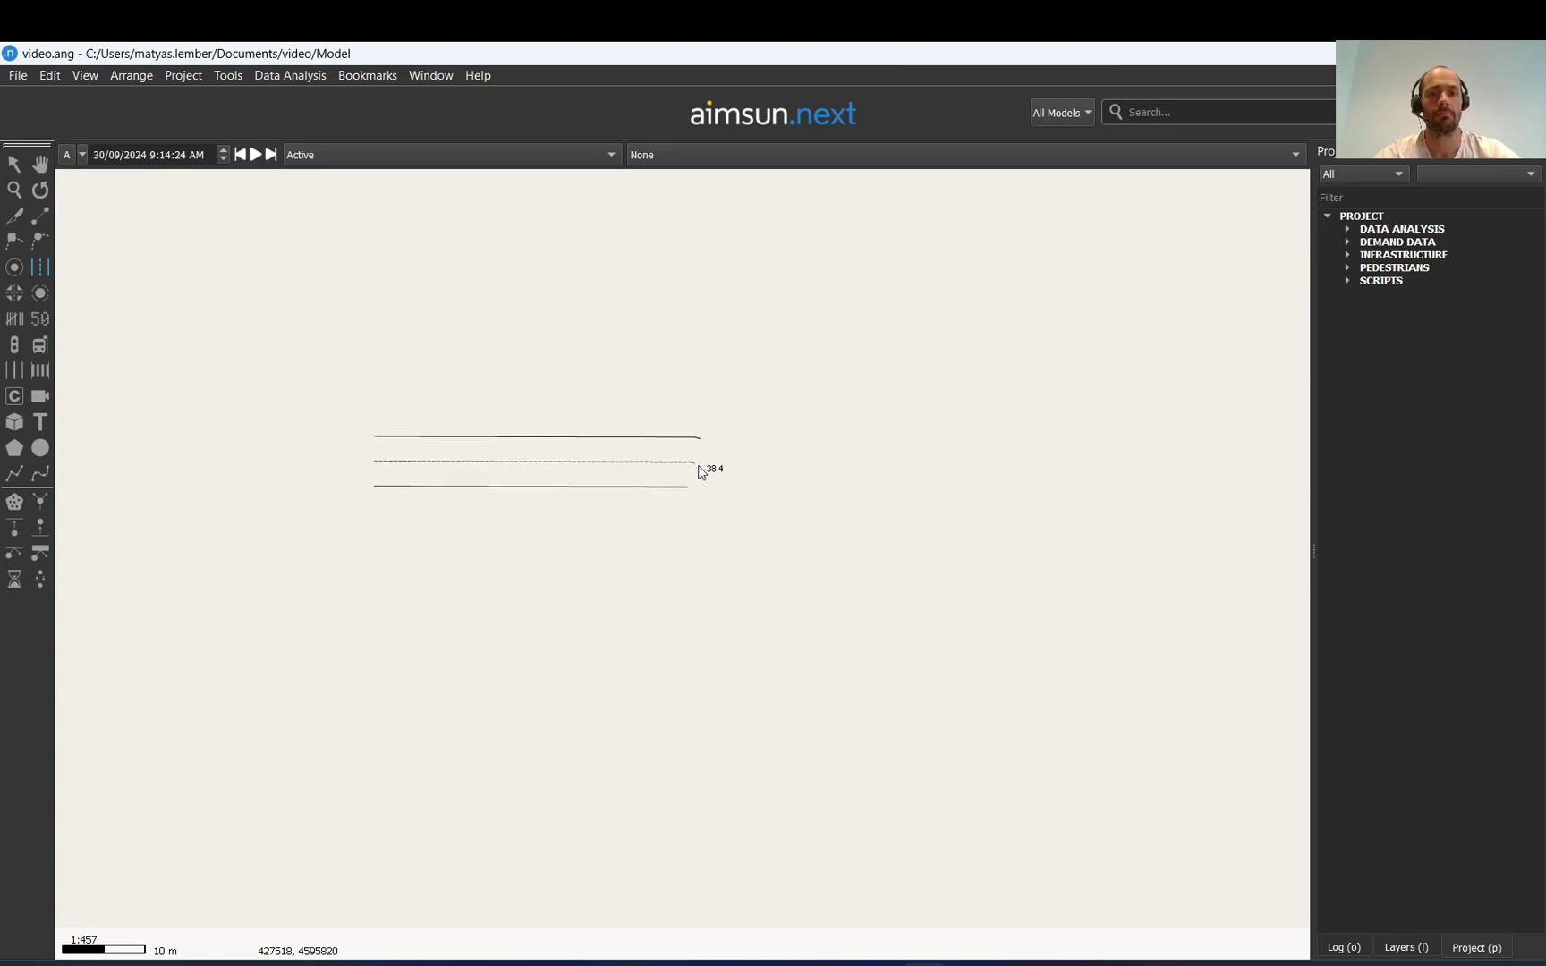
{"action": "double_click", "coordinate": [770, 459]}
{"action": "left_click", "coordinate": [547, 460]}
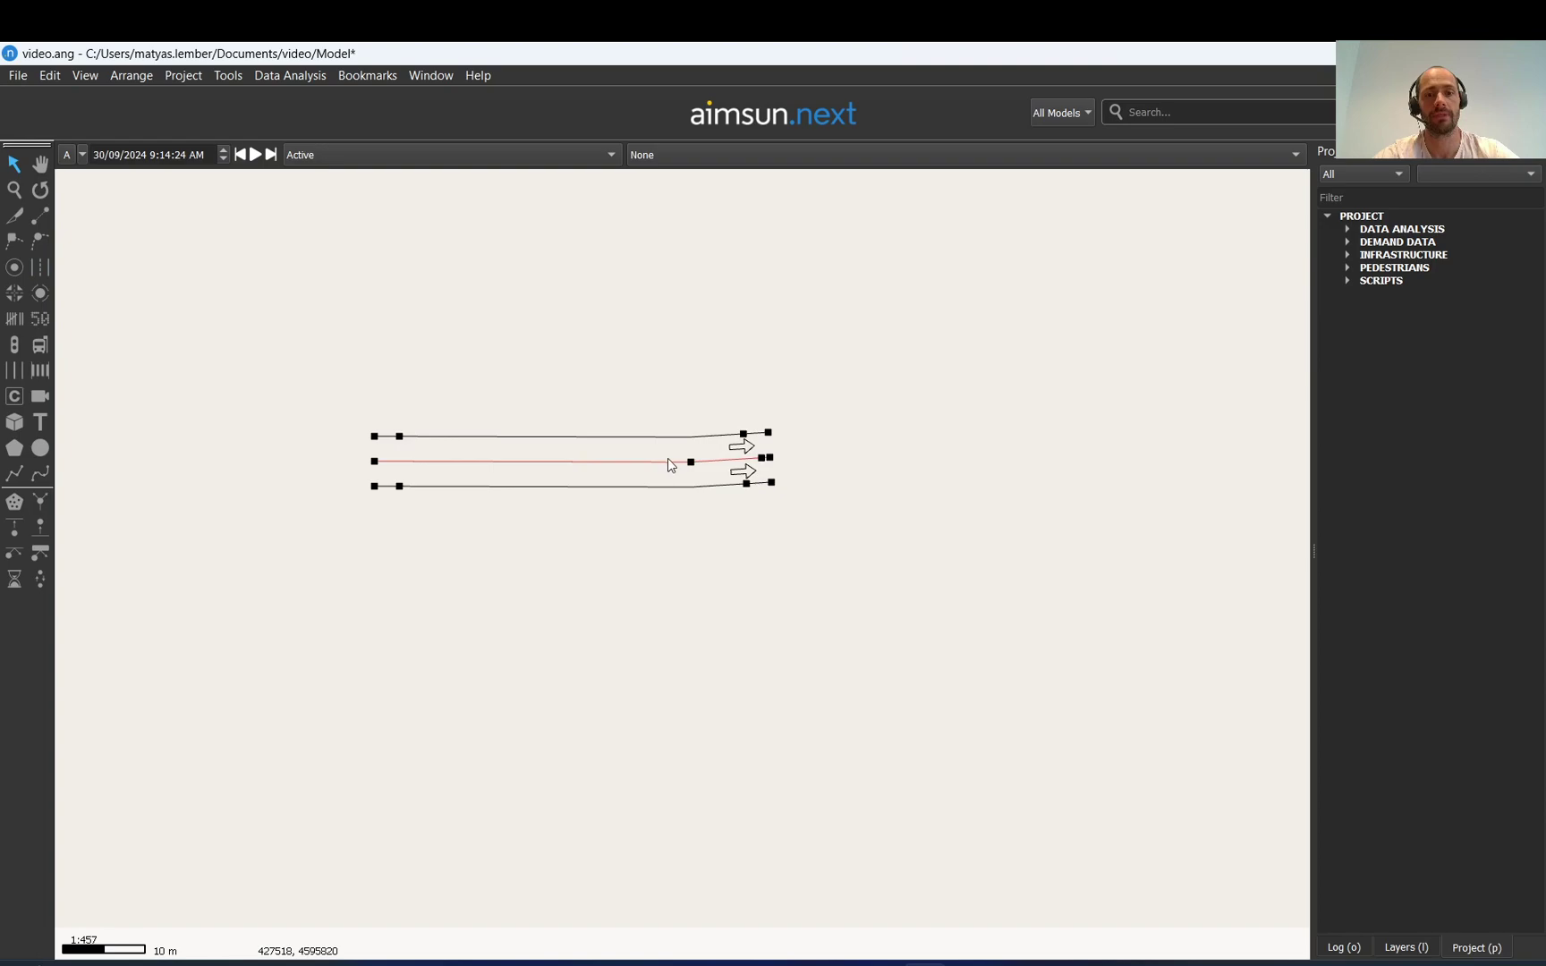
{"action": "left_click_drag", "start_coordinate": [770, 458], "coordinate": [850, 461]}
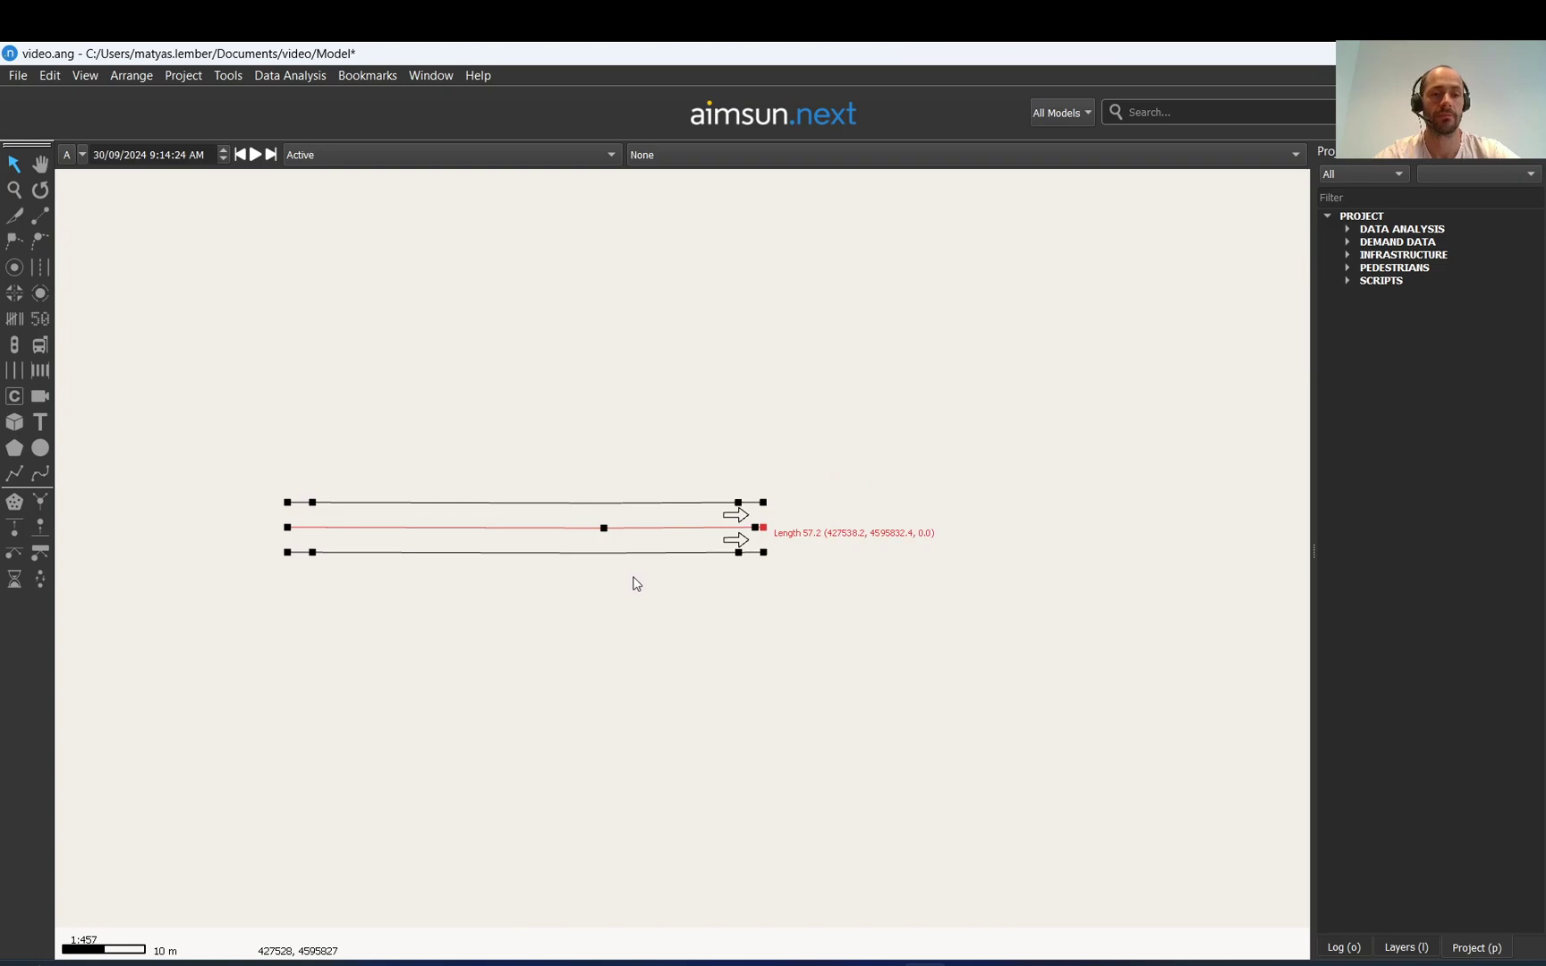
Reduce the section to a single lane, trying it with five lanes along the way
{"action": "key", "text": "minus"}
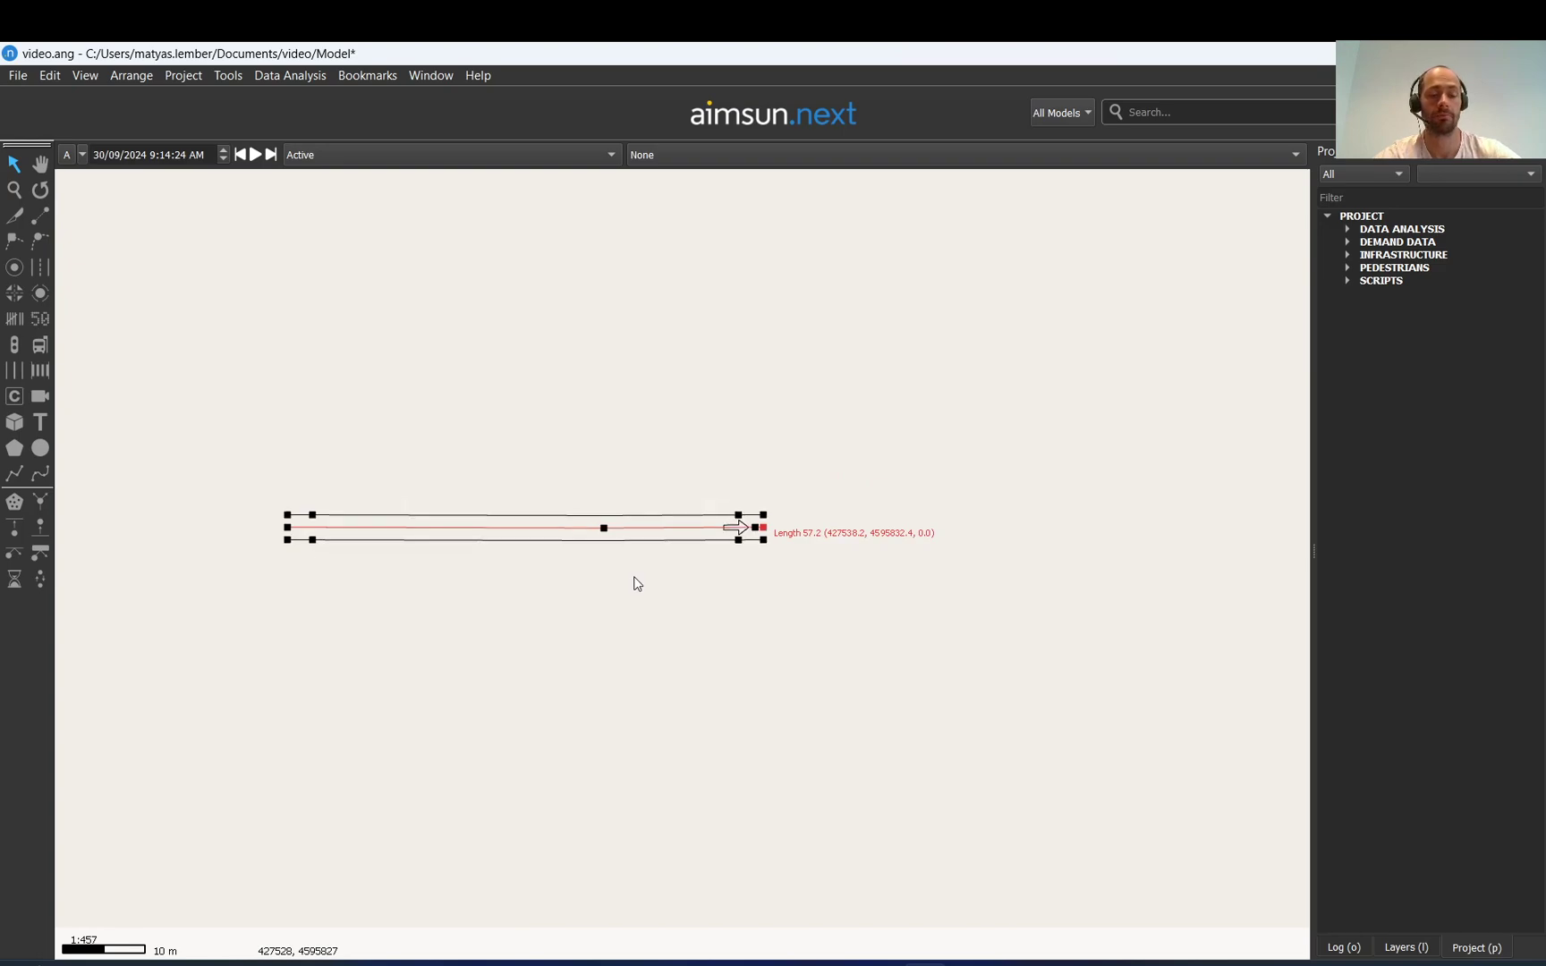
{"action": "key", "text": "plus"}
{"action": "key", "text": "plus"}
{"action": "key", "text": "plus"}
{"action": "key", "text": "plus"}
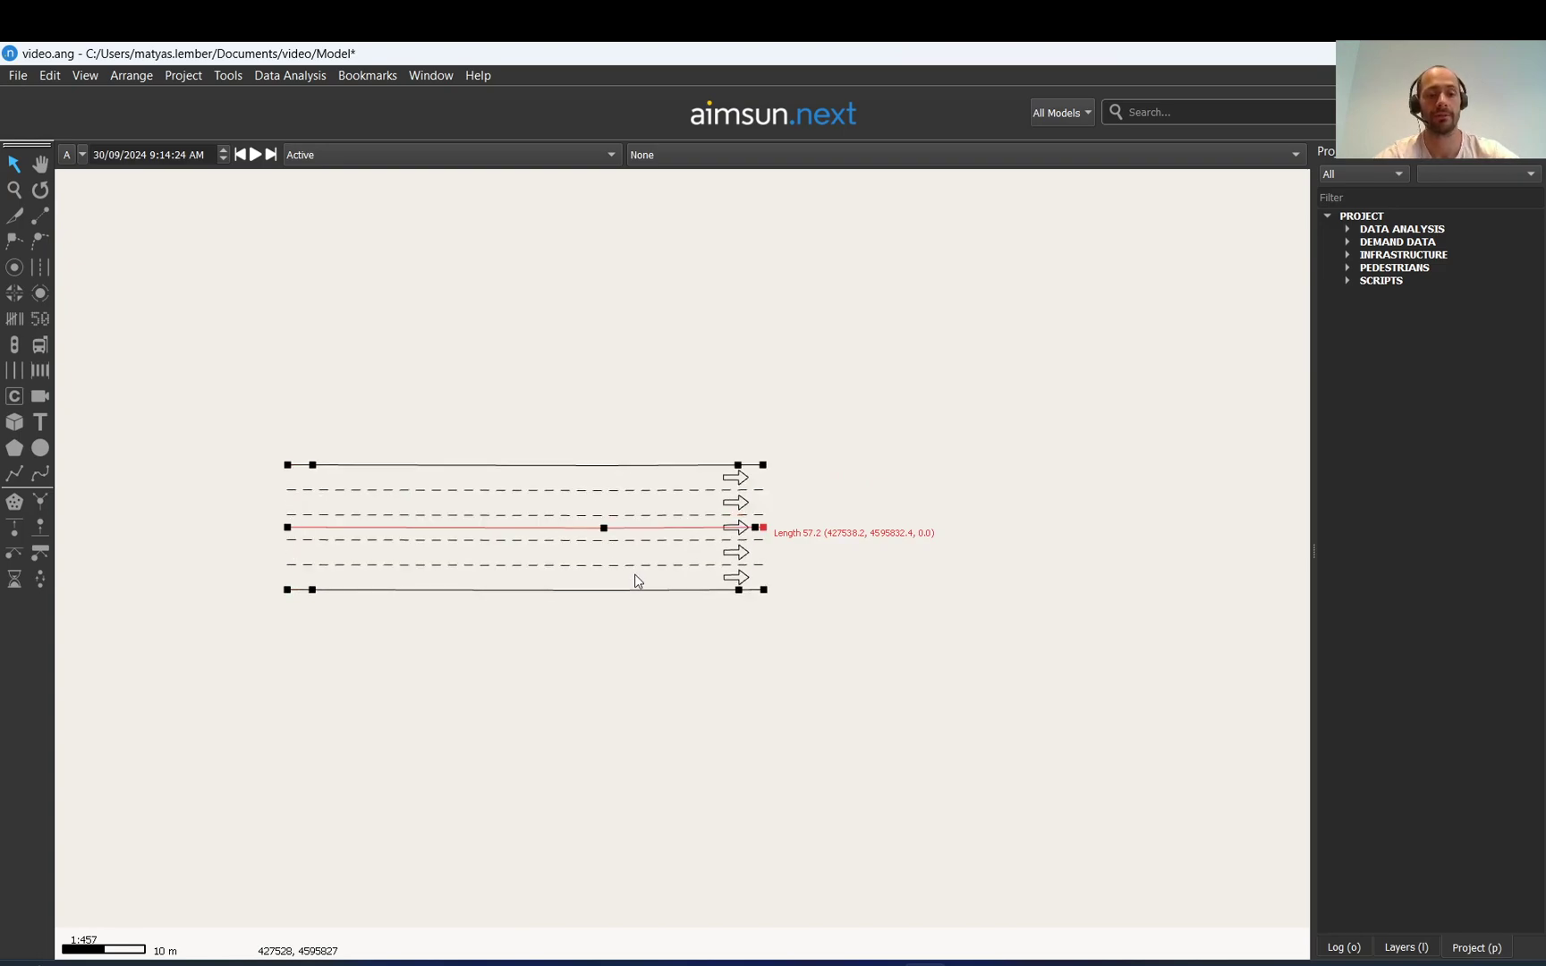
{"action": "key", "text": "minus"}
{"action": "key", "text": "minus"}
{"action": "key", "text": "minus"}
{"action": "key", "text": "minus"}
{"action": "left_click", "coordinate": [666, 584]}
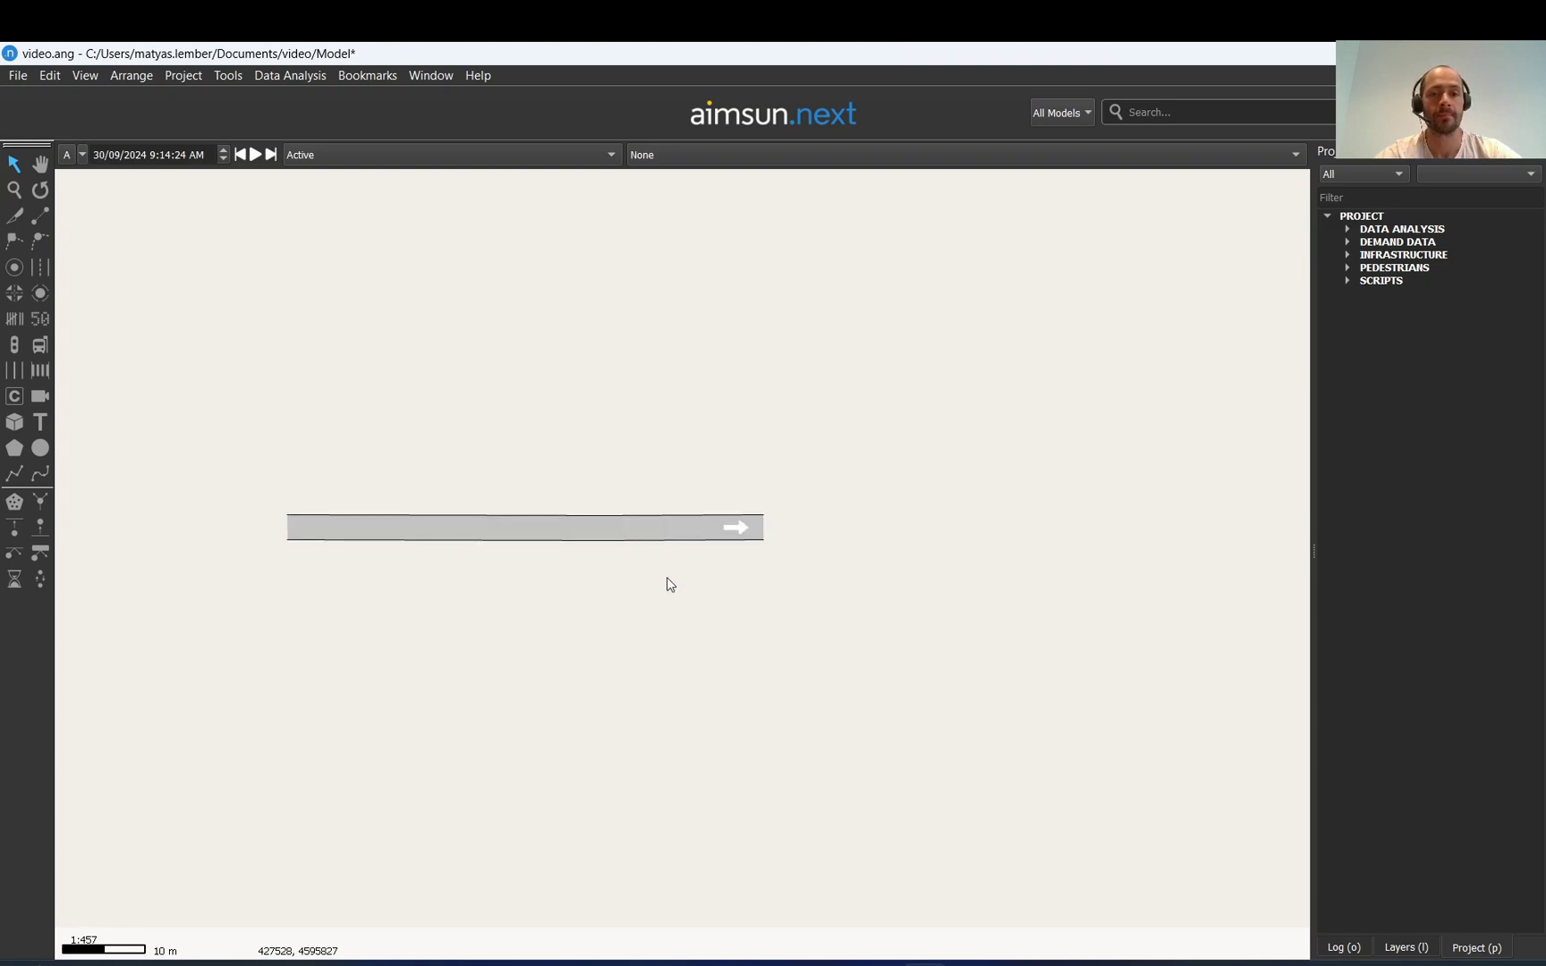
Try bending the section at its middle vertex and reshaping it with straight and curve vertices
{"action": "left_click", "coordinate": [566, 562]}
{"action": "left_click_drag", "start_coordinate": [518, 536], "coordinate": [460, 555]}
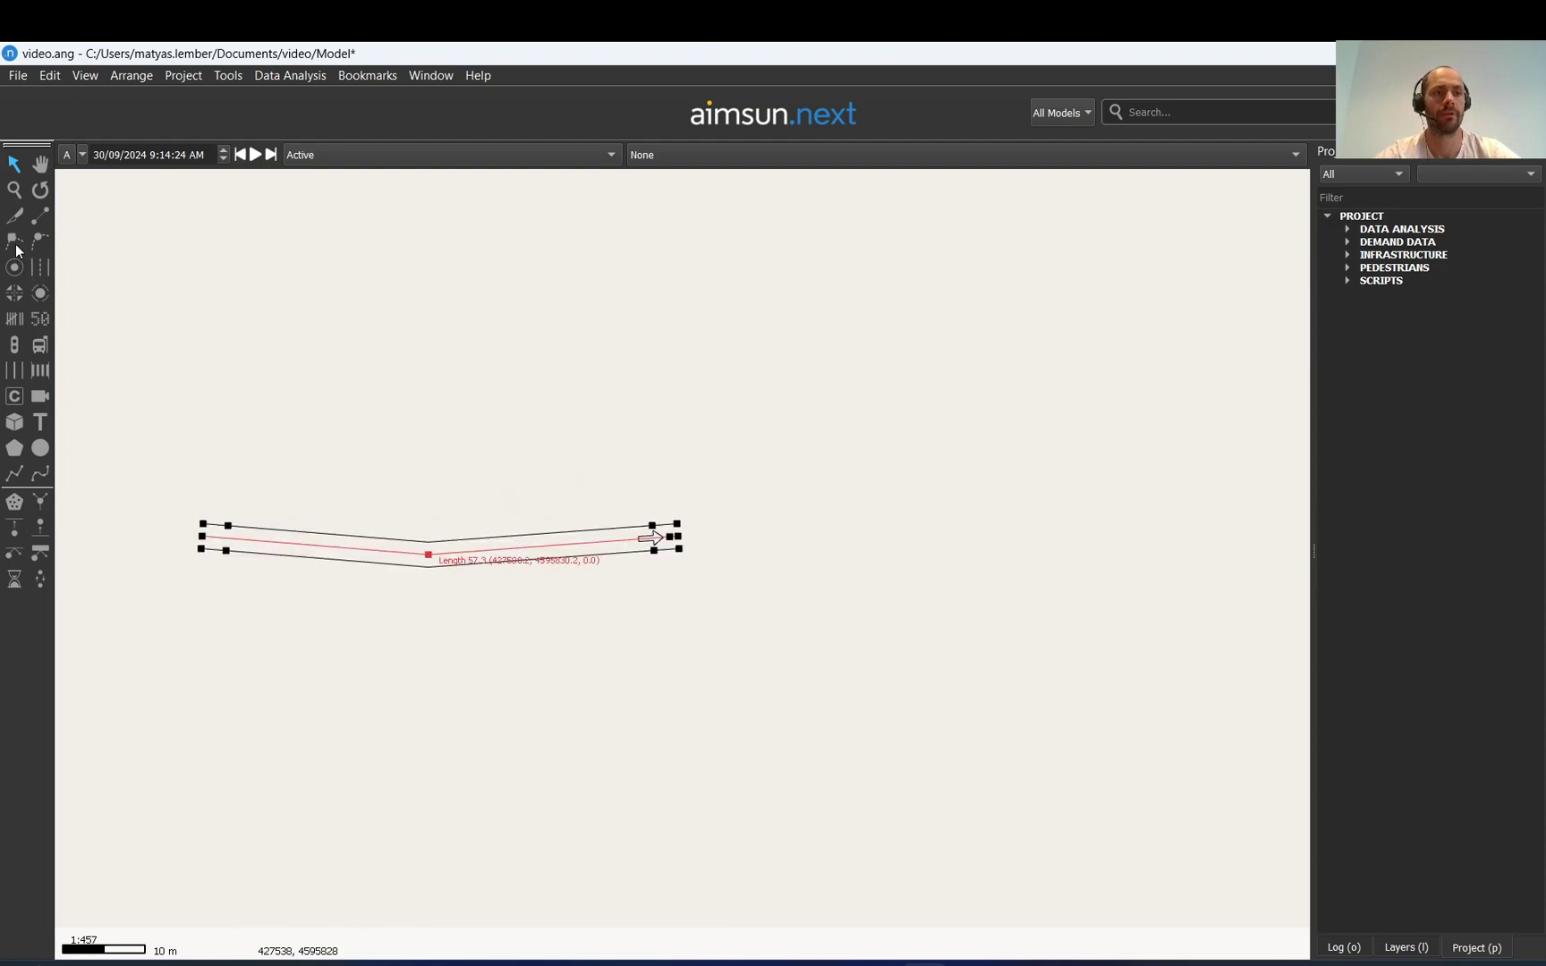
{"action": "key", "text": "Escape"}
{"action": "left_click", "coordinate": [457, 552]}
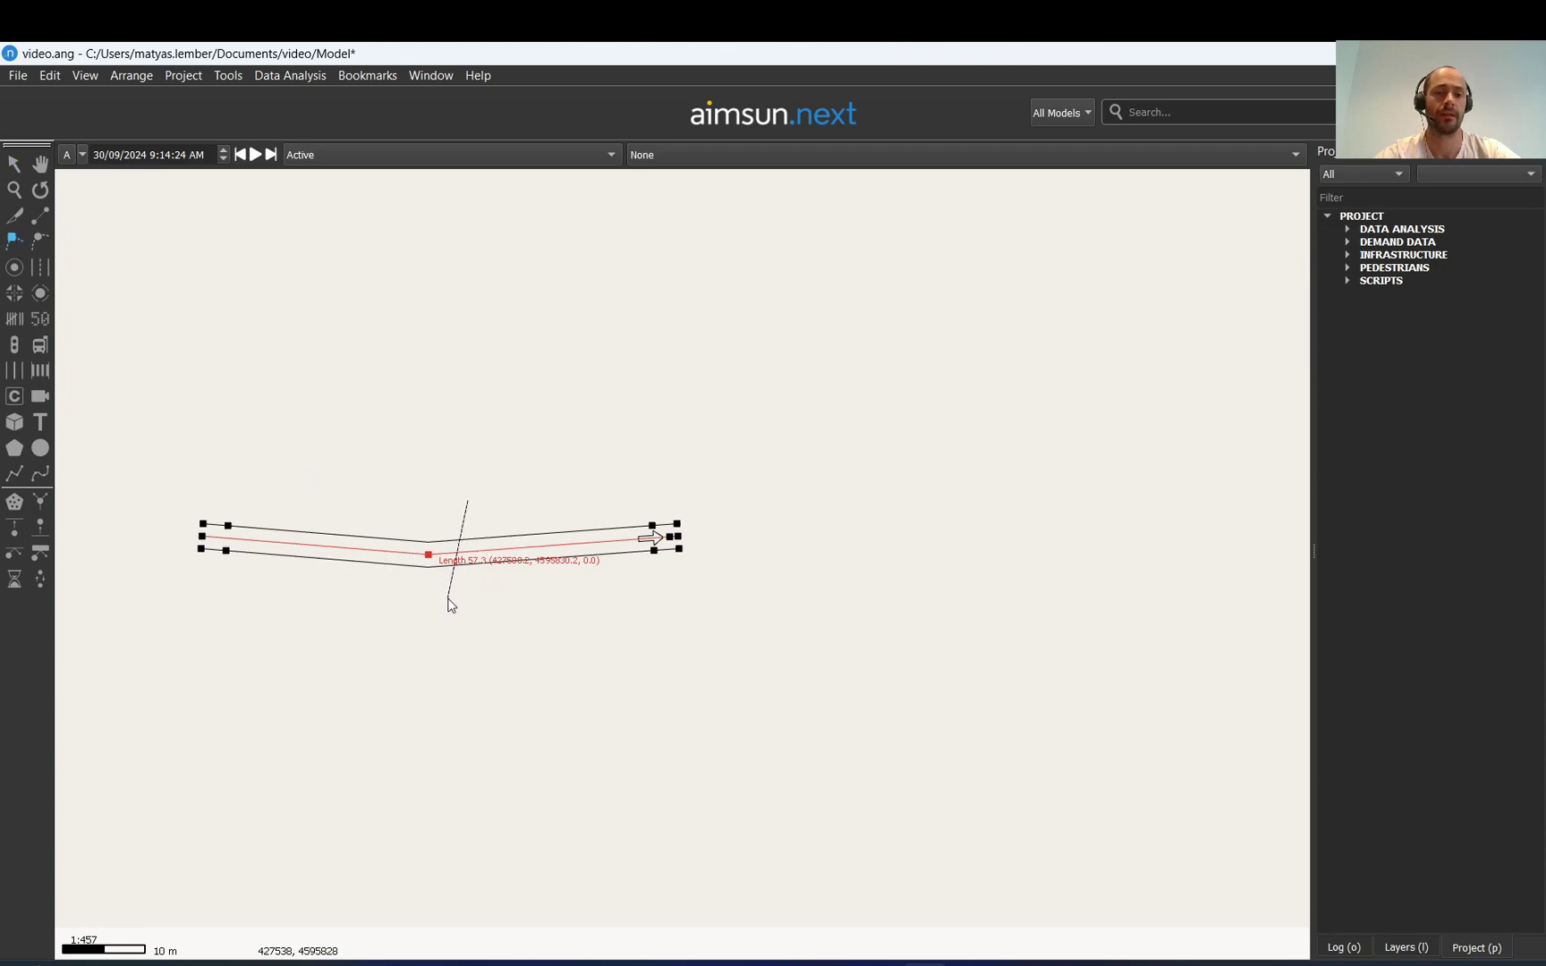
{"action": "left_click_drag", "start_coordinate": [460, 556], "coordinate": [506, 608]}
{"action": "left_click", "coordinate": [39, 238]}
{"action": "left_click", "coordinate": [475, 583]}
{"action": "left_click_drag", "start_coordinate": [475, 582], "coordinate": [587, 559]}
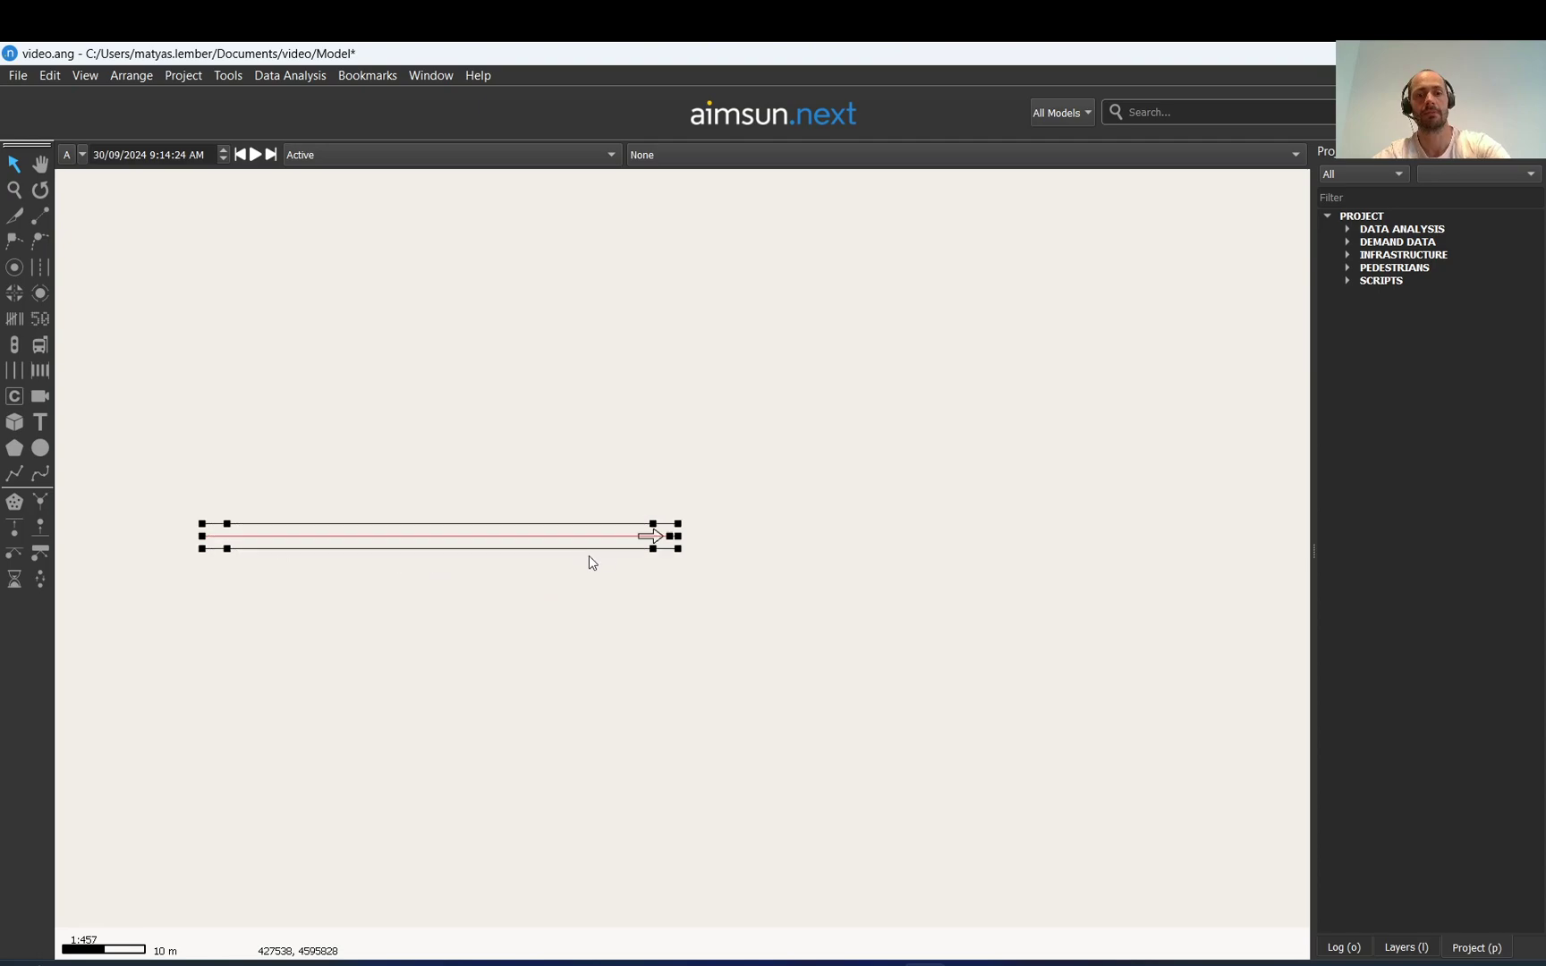
Extend the section to about 62 m and add a side lane along its upper edge at the exit end
{"action": "left_click_drag", "start_coordinate": [678, 537], "coordinate": [629, 514]}
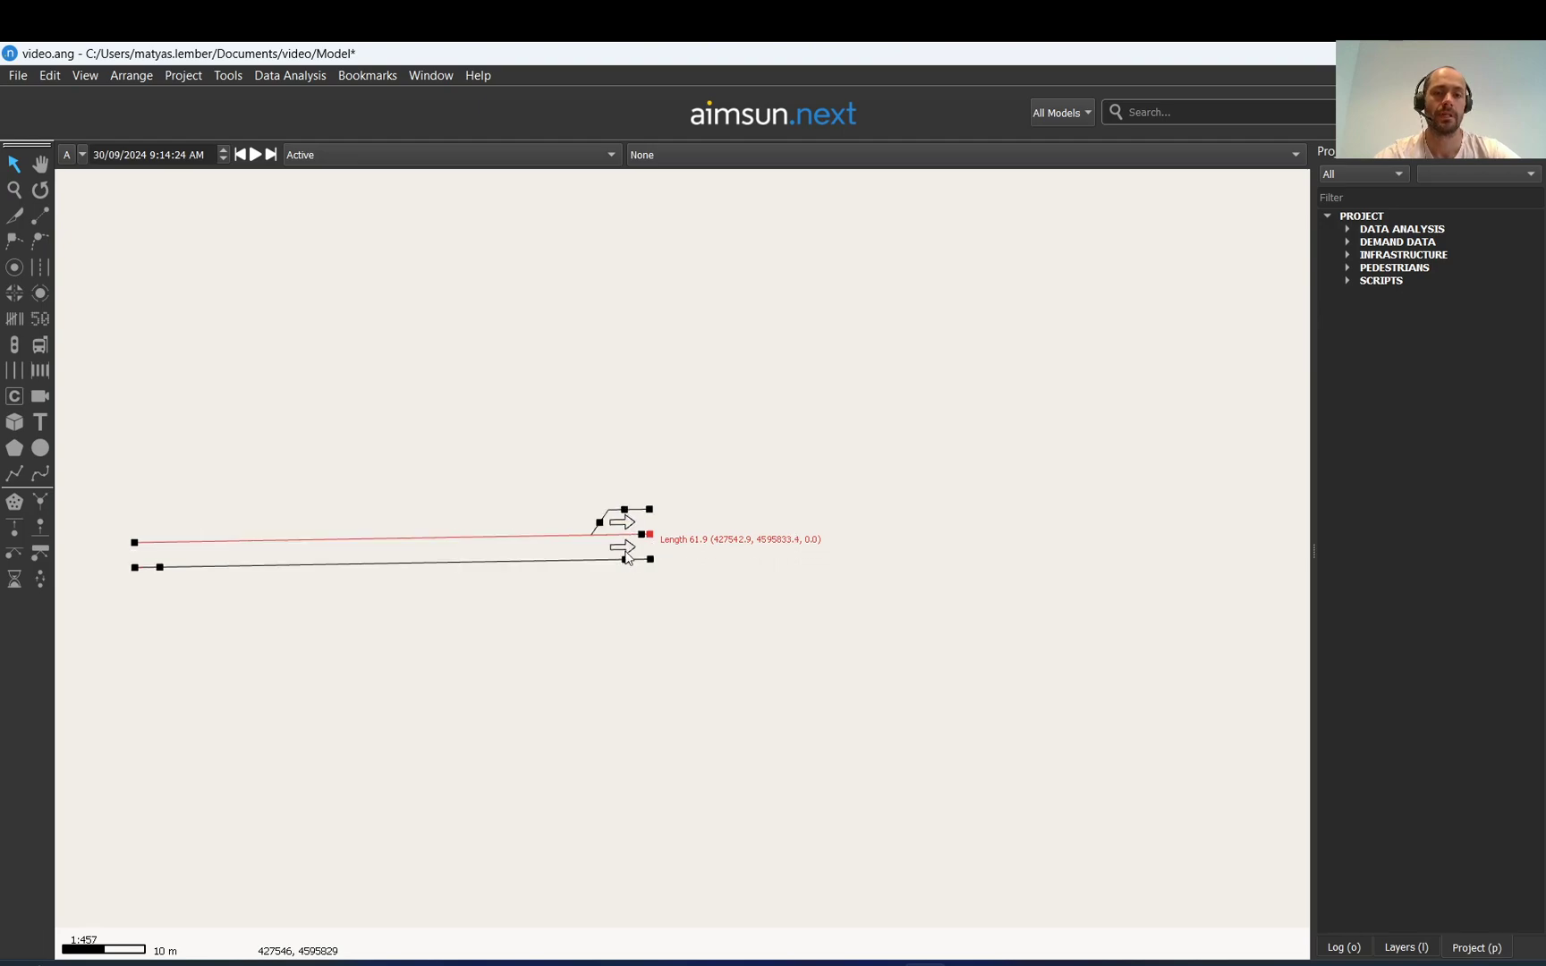
{"action": "key", "text": "ctrl+z"}
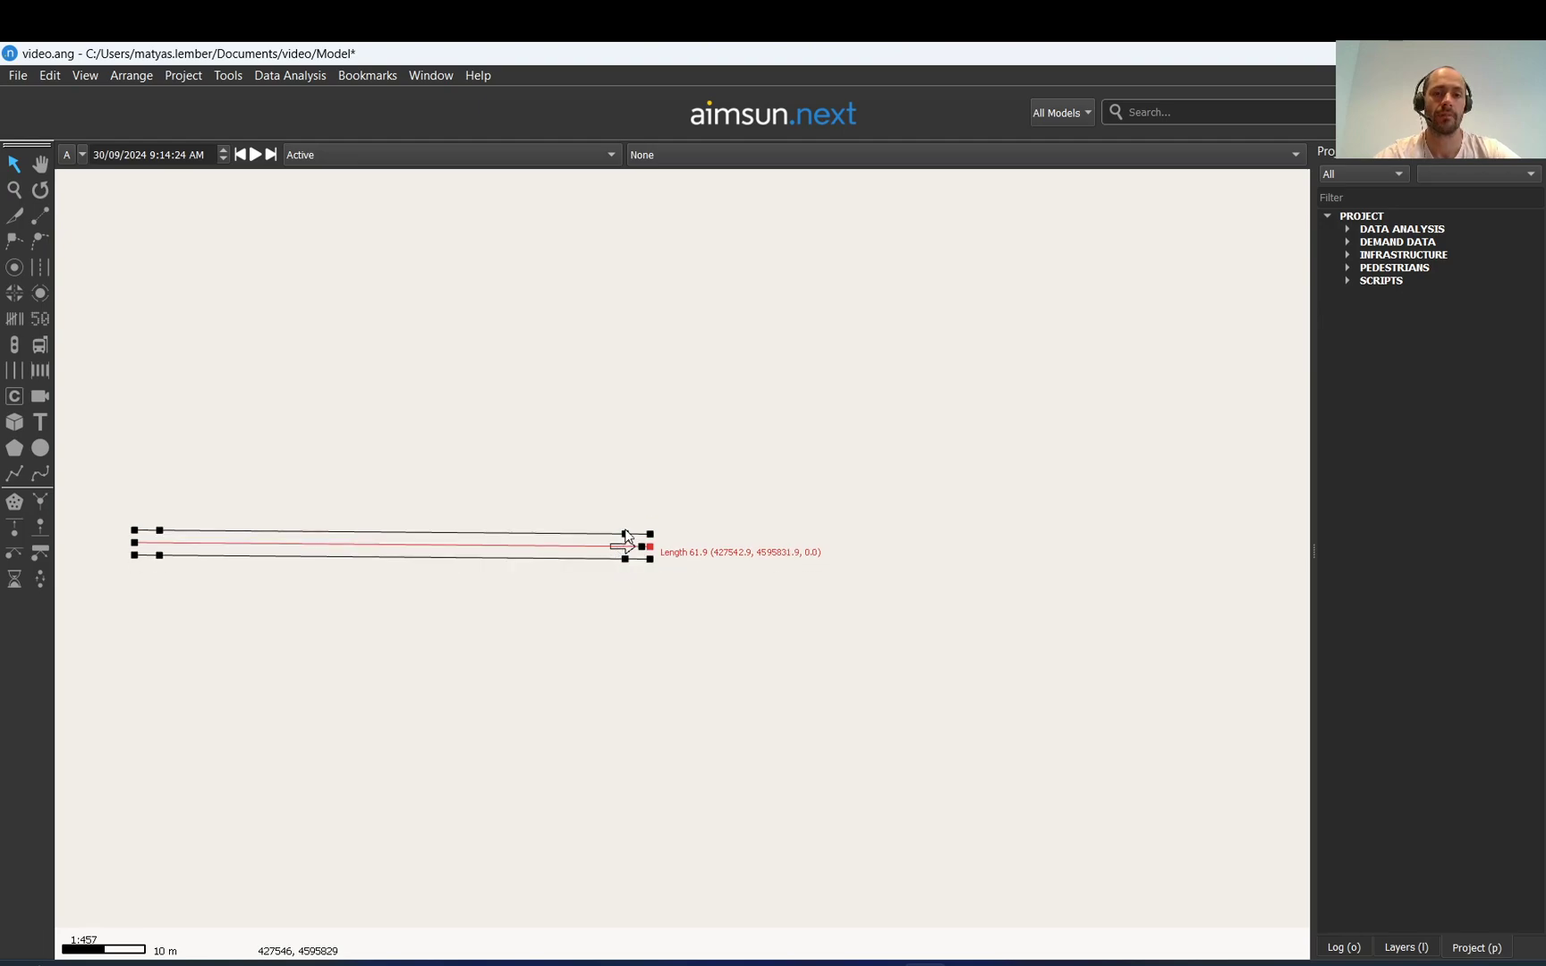
{"action": "key", "text": "ctrl+y"}
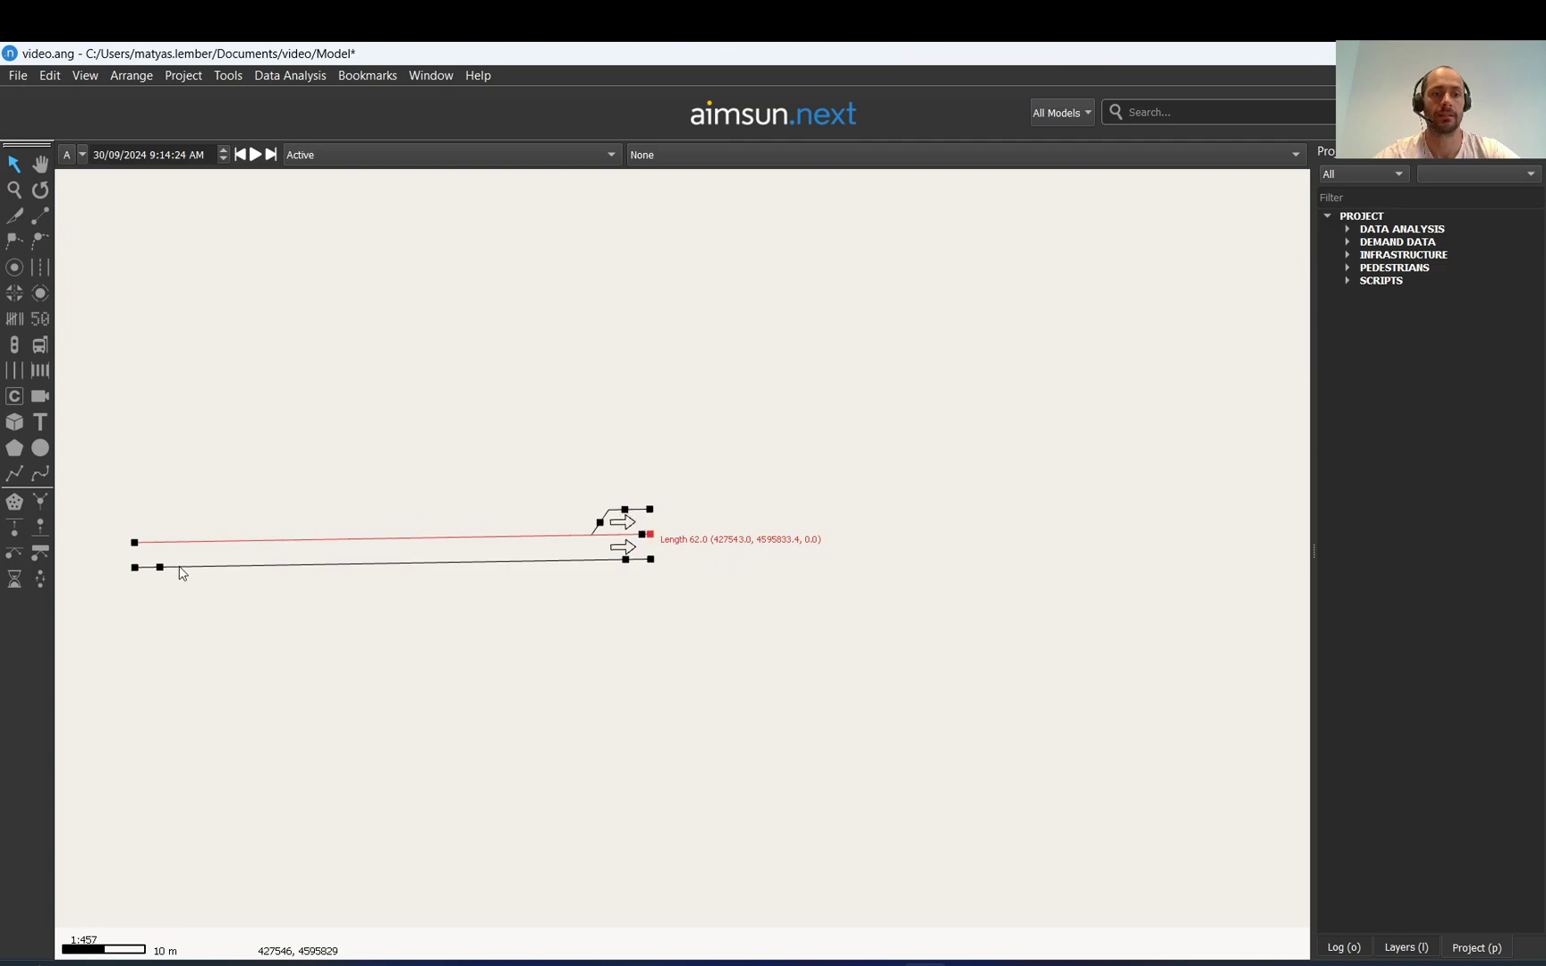
Try a side lane on the lower edge at the entrance, and stretch the upper side lane along the whole section
{"action": "left_click_drag", "start_coordinate": [159, 569], "coordinate": [145, 639]}
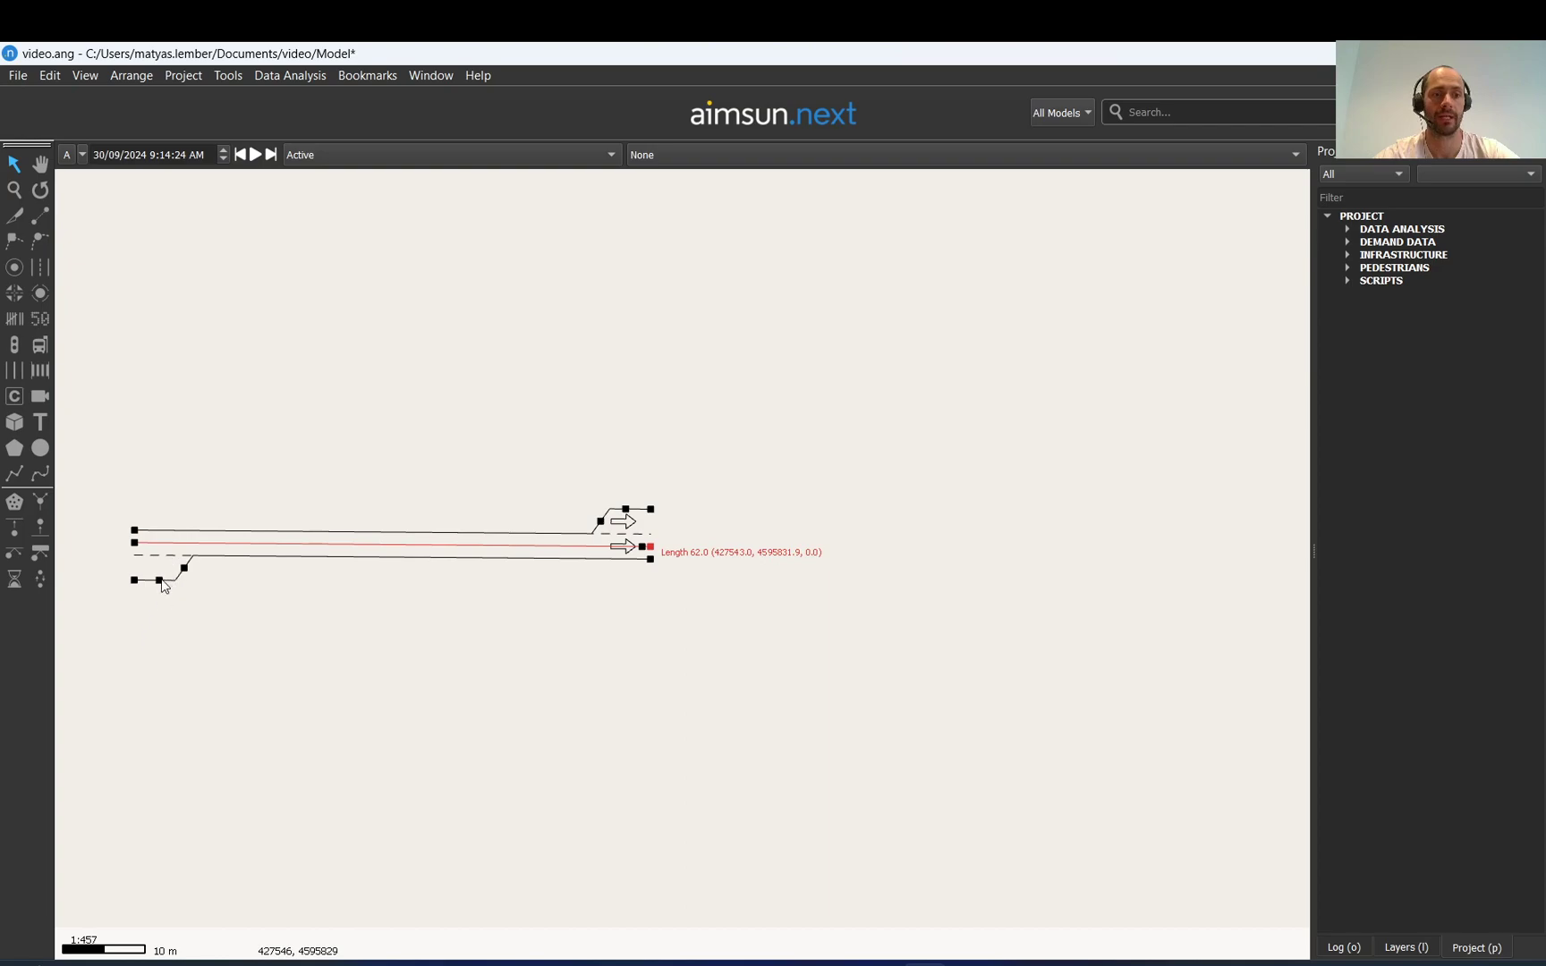
{"action": "key", "text": "ctrl+z"}
{"action": "left_click_drag", "start_coordinate": [602, 526], "coordinate": [1, 561]}
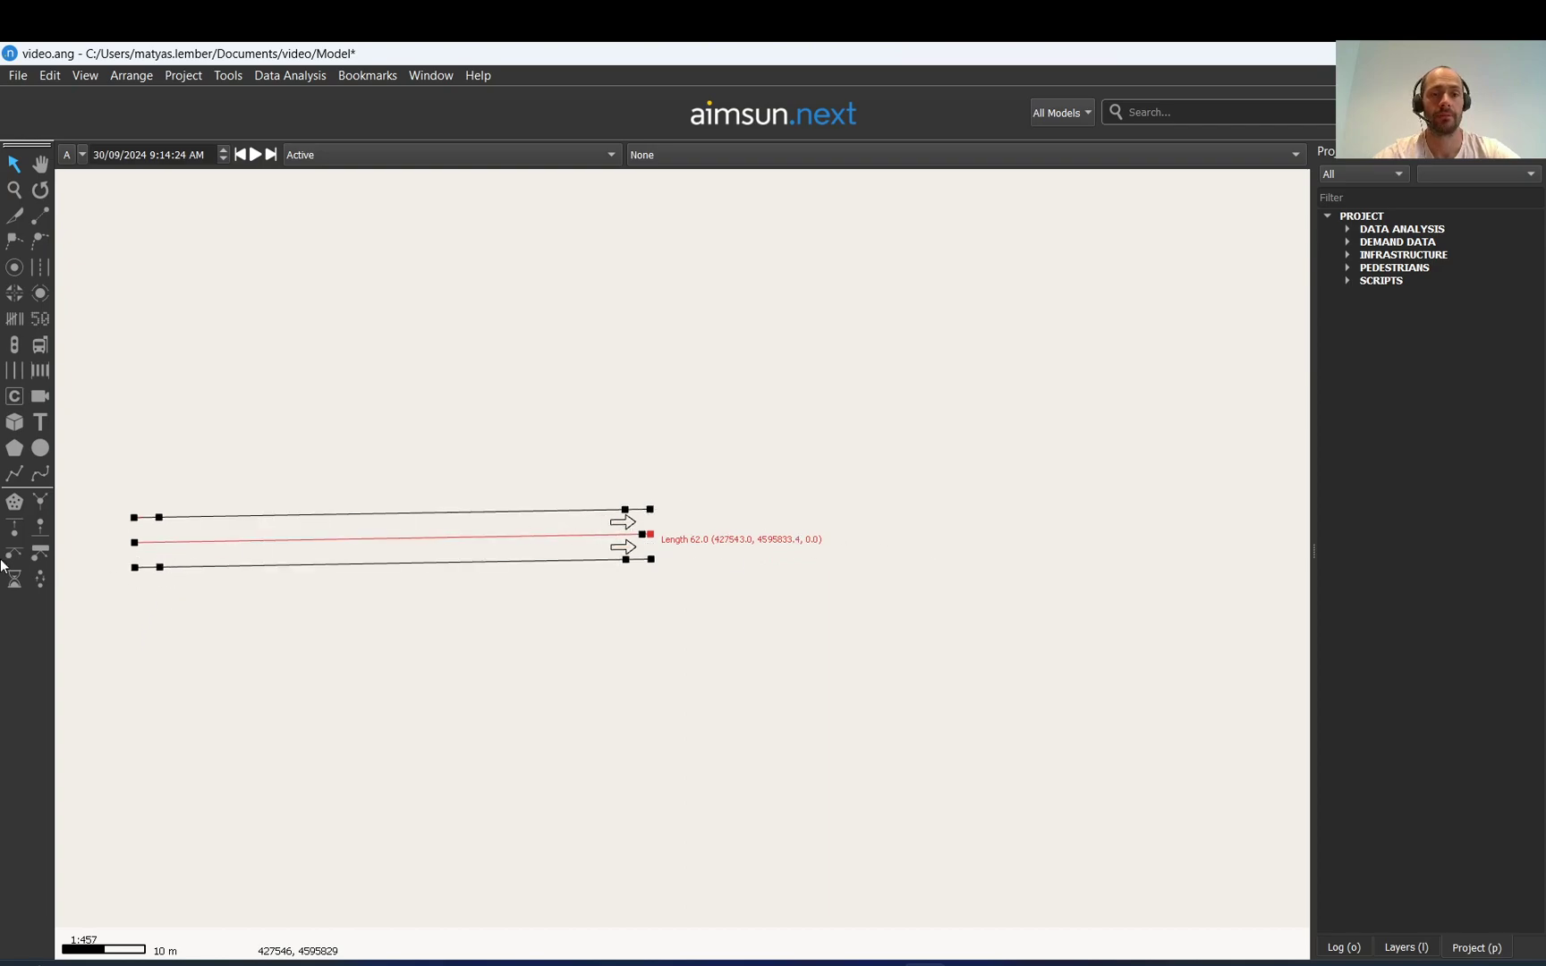
{"action": "left_click", "coordinate": [383, 490]}
{"action": "left_click", "coordinate": [353, 541]}
Shape the upper lane as an exit side lane covering over half the section, and level the section at about 62.5 m long
{"action": "left_click_drag", "start_coordinate": [159, 526], "coordinate": [498, 528]}
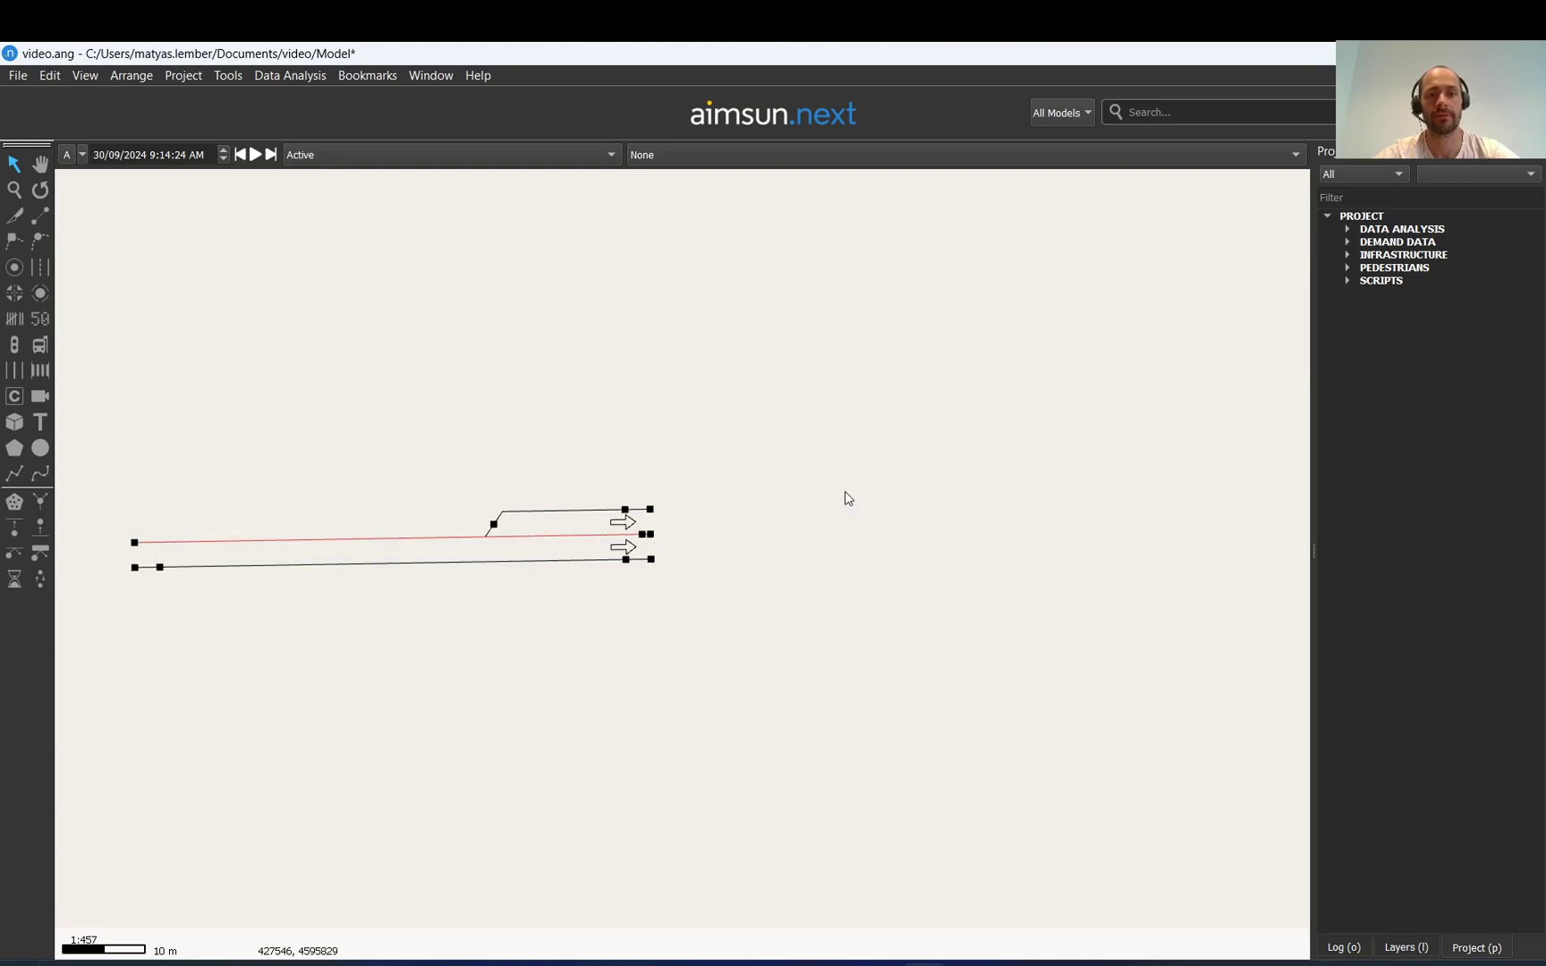
{"action": "left_click", "coordinate": [847, 500]}
{"action": "left_click", "coordinate": [629, 540]}
{"action": "left_click_drag", "start_coordinate": [656, 538], "coordinate": [660, 540]}
{"action": "left_click_drag", "start_coordinate": [497, 528], "coordinate": [359, 528]}
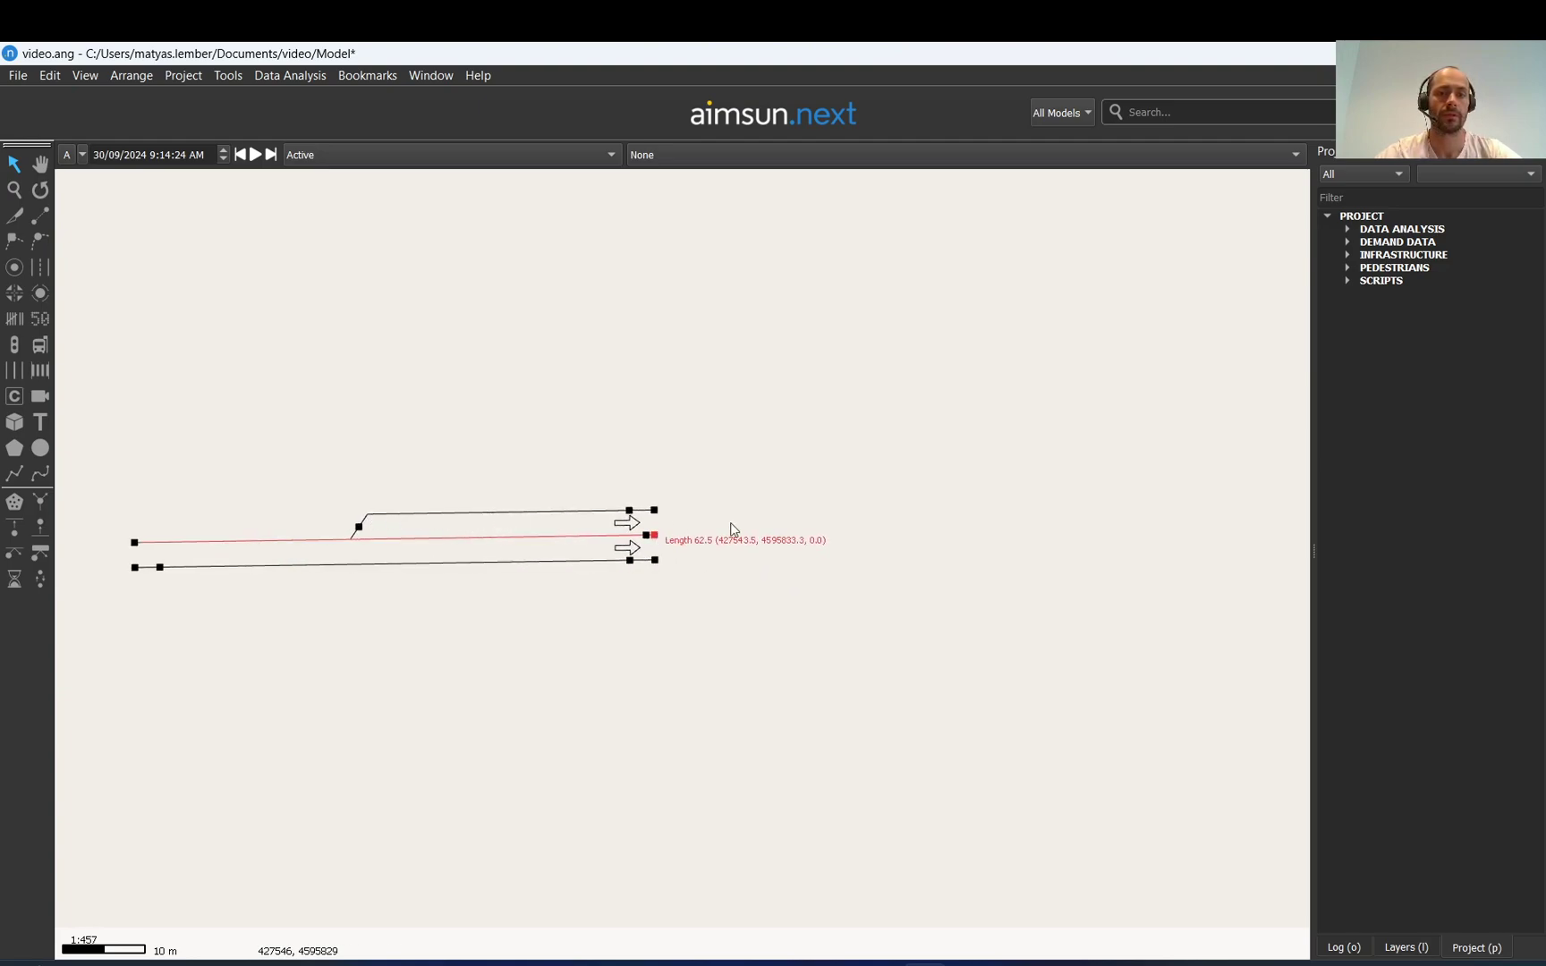
{"action": "left_click_drag", "start_coordinate": [653, 535], "coordinate": [654, 542]}
{"action": "left_click", "coordinate": [729, 596]}
{"action": "left_click_drag", "start_coordinate": [729, 627], "coordinate": [696, 594]}
Generate the opposite-direction section below the existing one and remove its side lane to leave a single lane
{"action": "left_click", "coordinate": [411, 498]}
{"action": "right_click", "coordinate": [411, 503]}
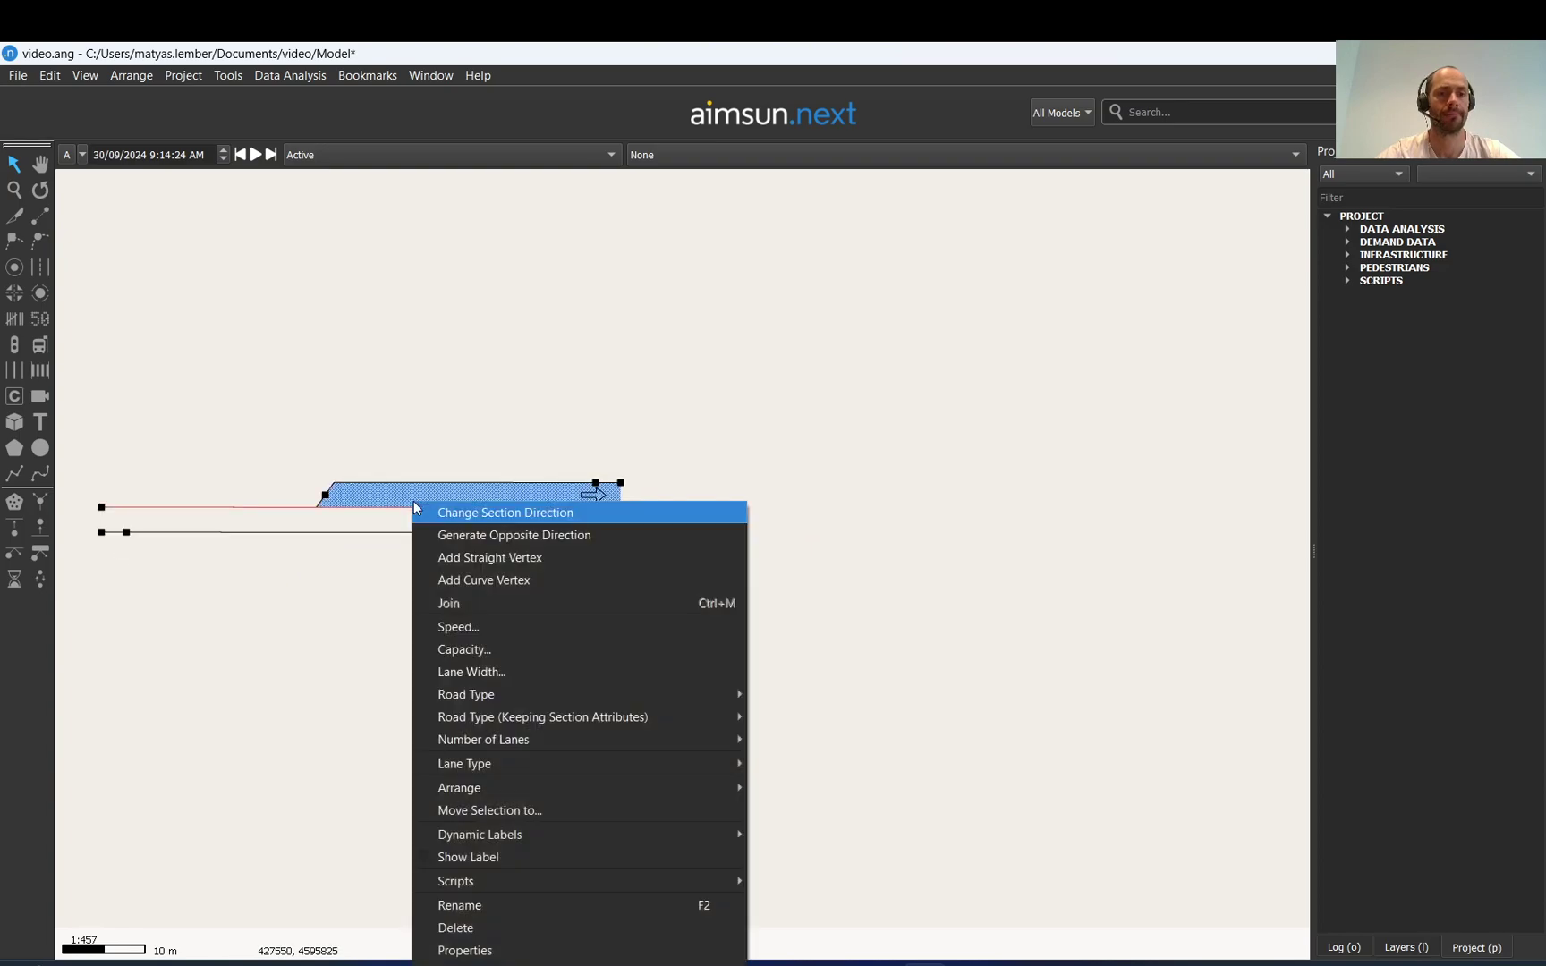
{"action": "left_click", "coordinate": [531, 535]}
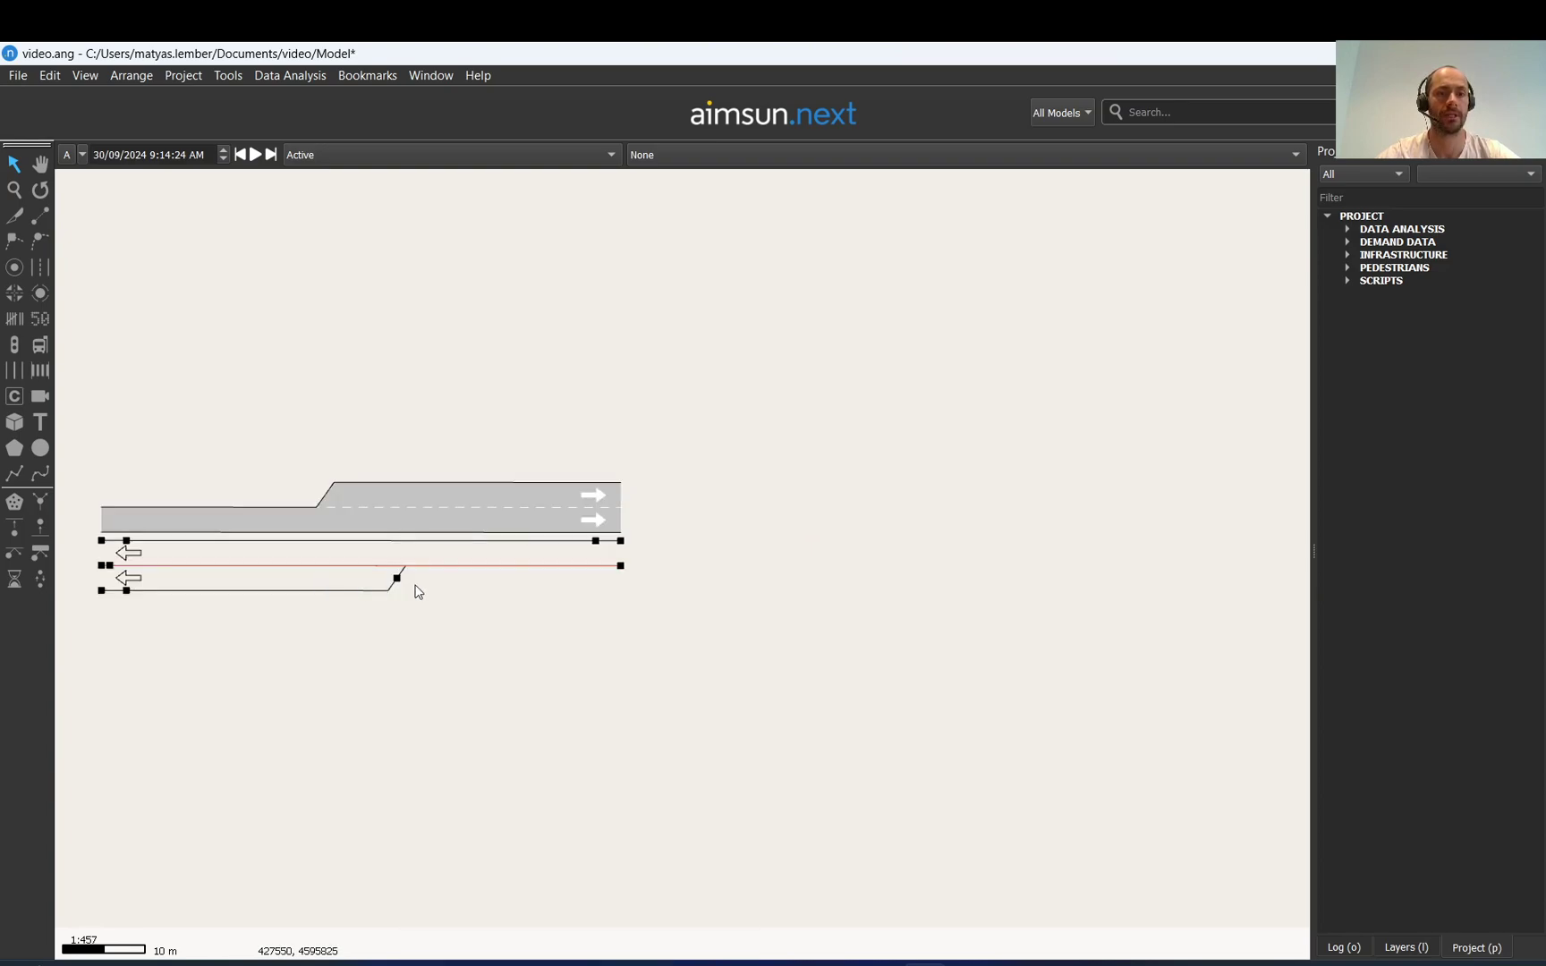
{"action": "left_click_drag", "start_coordinate": [126, 589], "coordinate": [162, 565]}
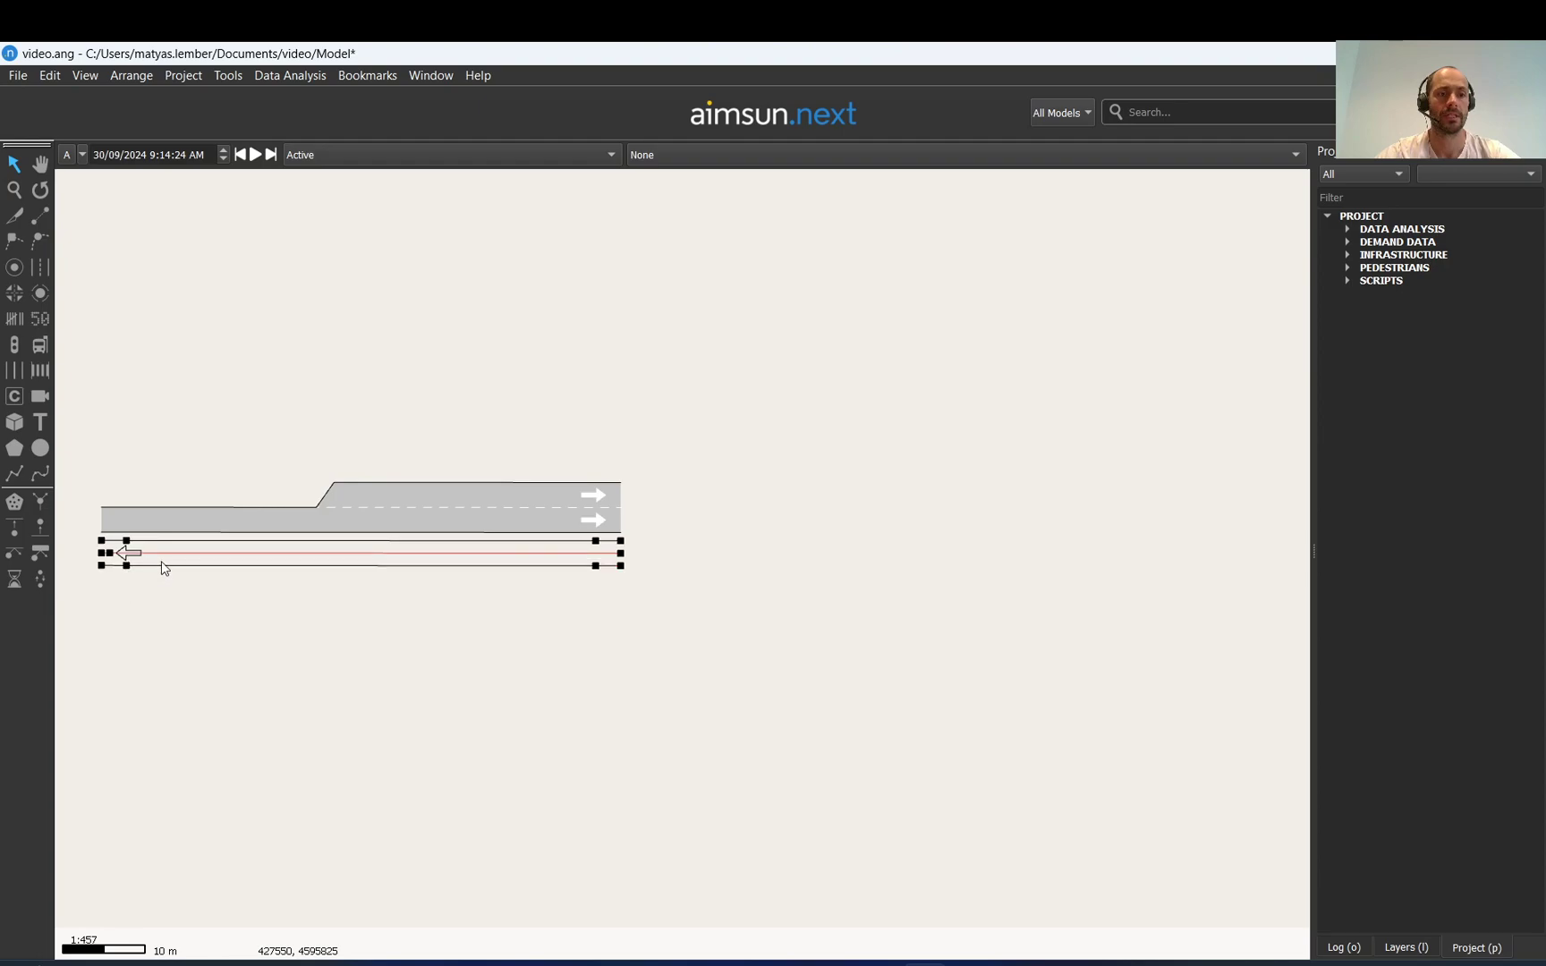
{"action": "left_click", "coordinate": [331, 625]}
Duplicate both sections and arrange the copies as a vertical northern arm, with the two-lane exit facing down toward the junction
{"action": "left_click_drag", "start_coordinate": [677, 426], "coordinate": [288, 673]}
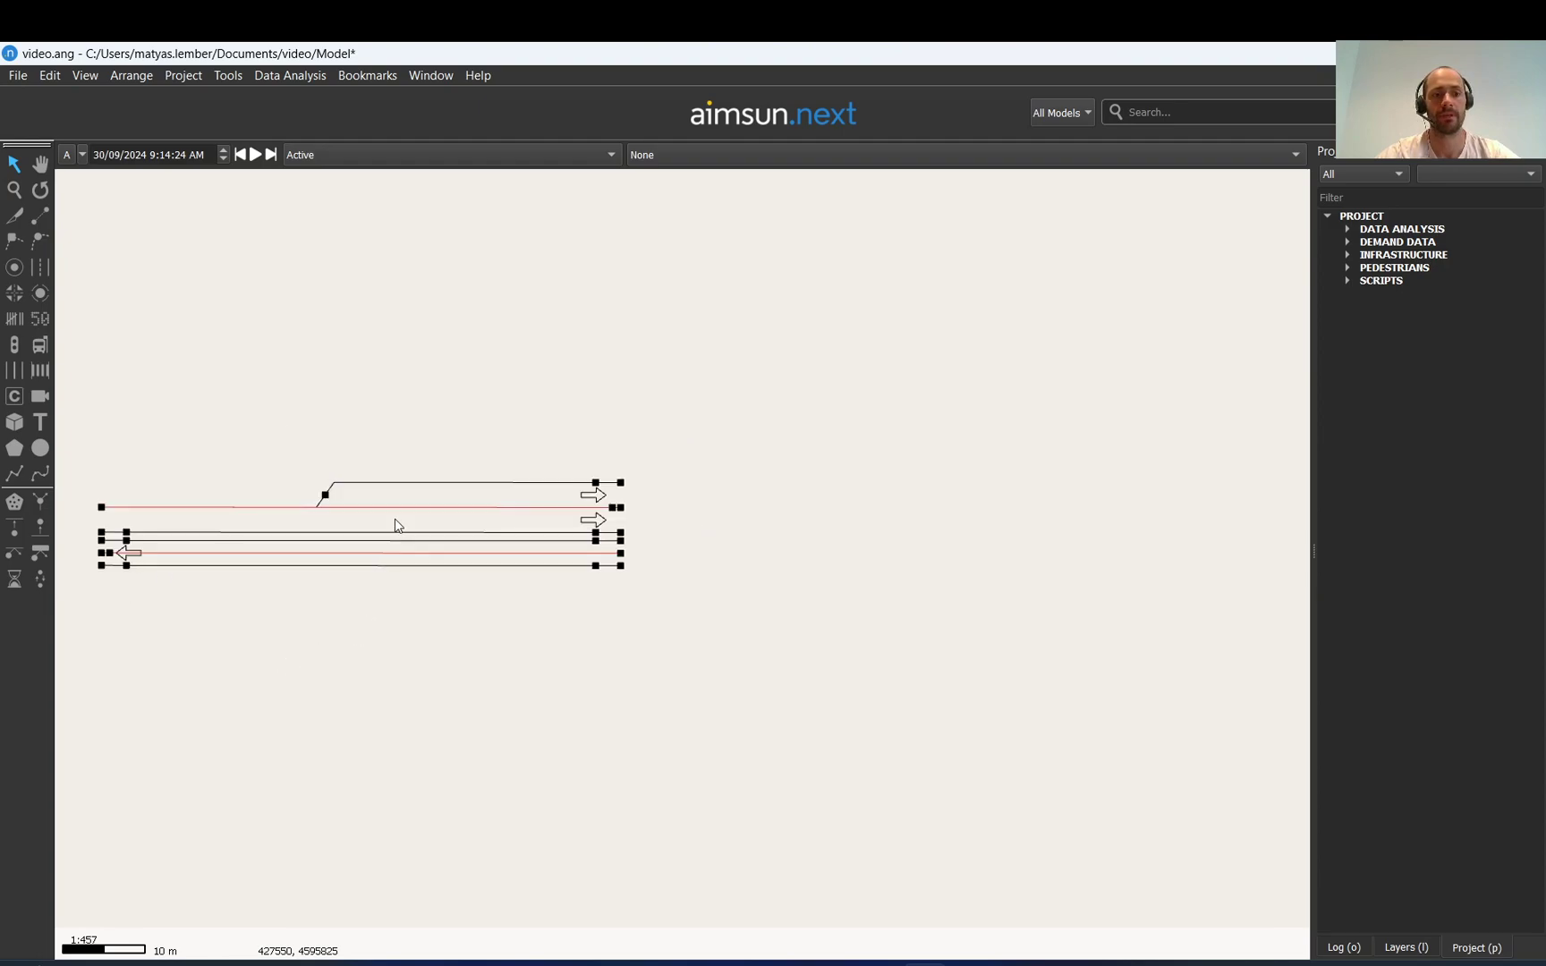
{"action": "right_click", "coordinate": [397, 522]}
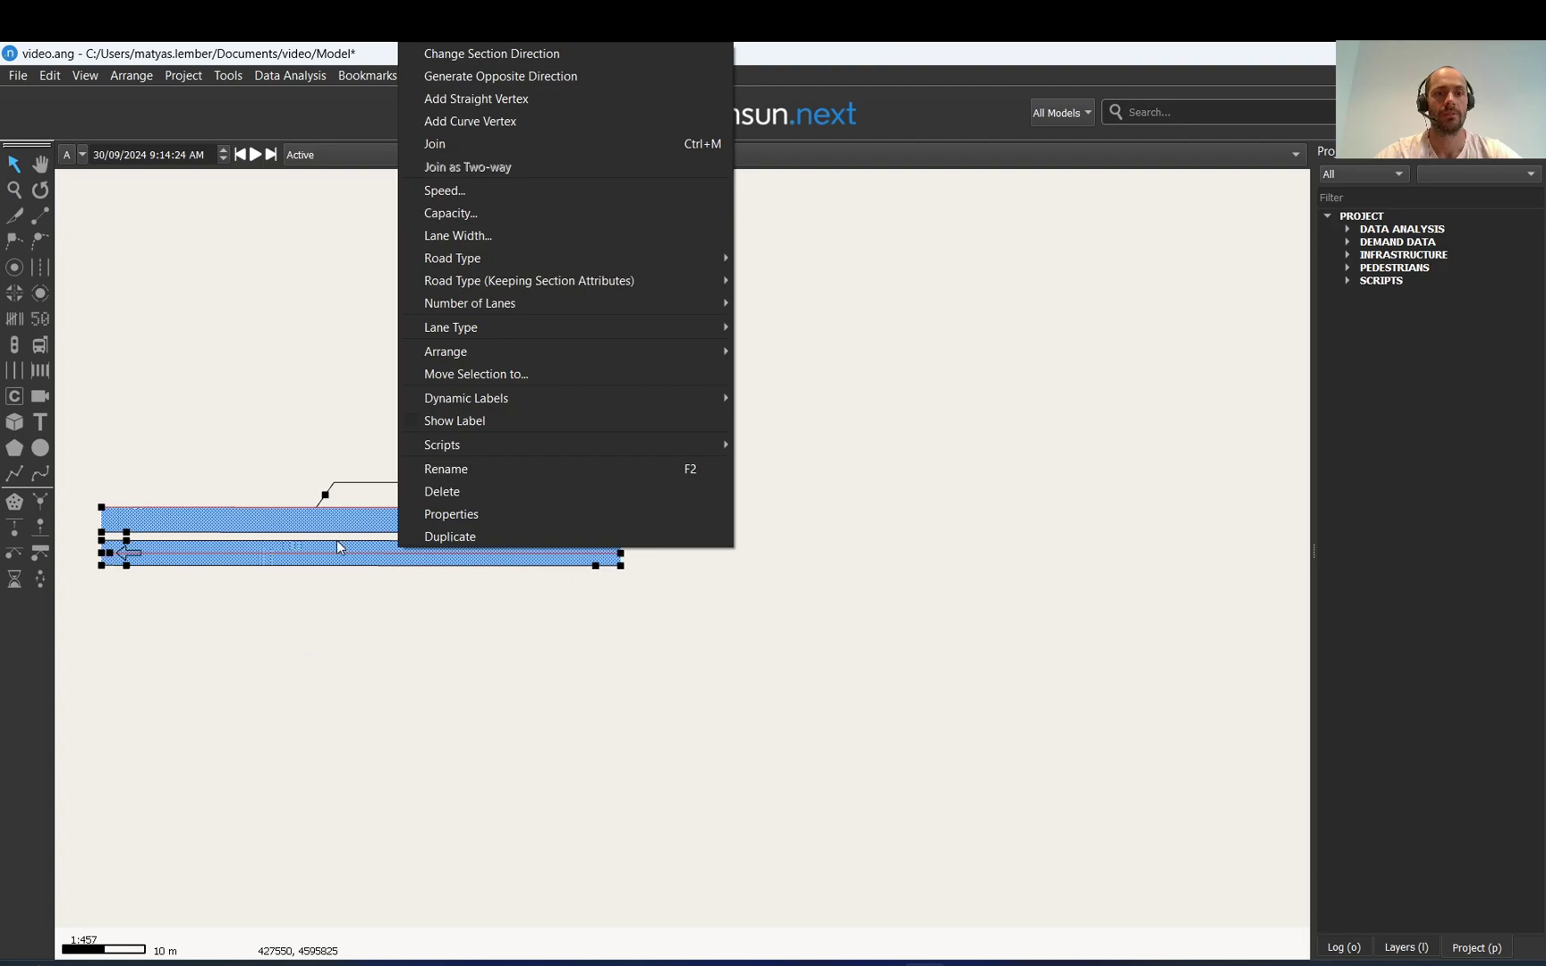
{"action": "left_click", "coordinate": [473, 536]}
{"action": "left_click", "coordinate": [835, 300]}
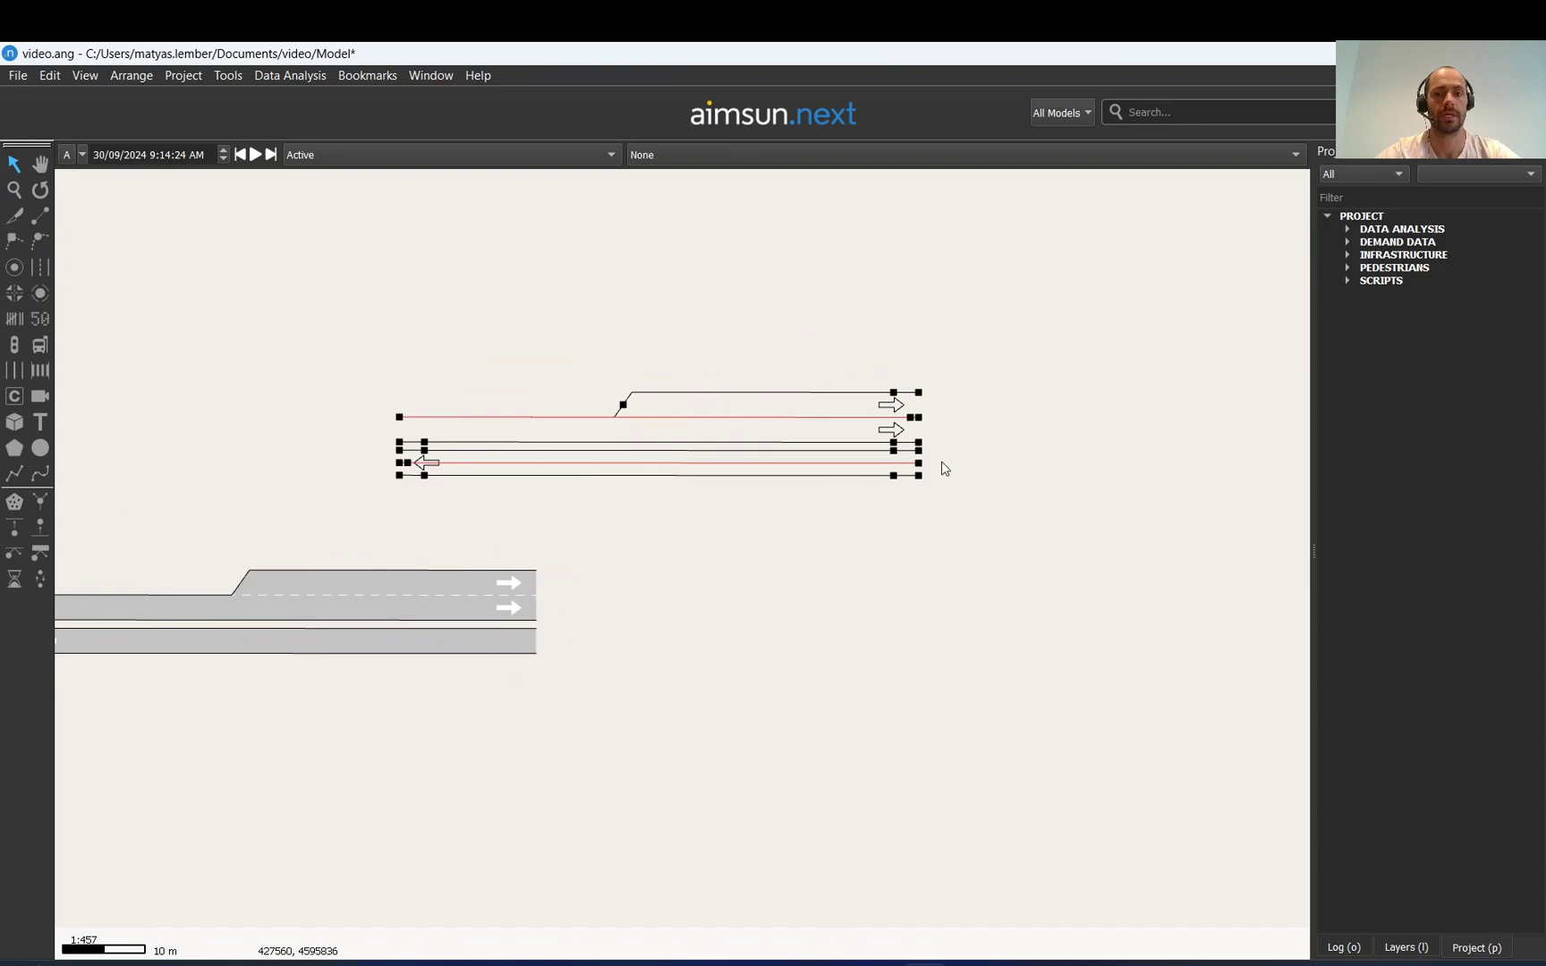
{"action": "left_click_drag", "start_coordinate": [918, 465], "coordinate": [629, 539]}
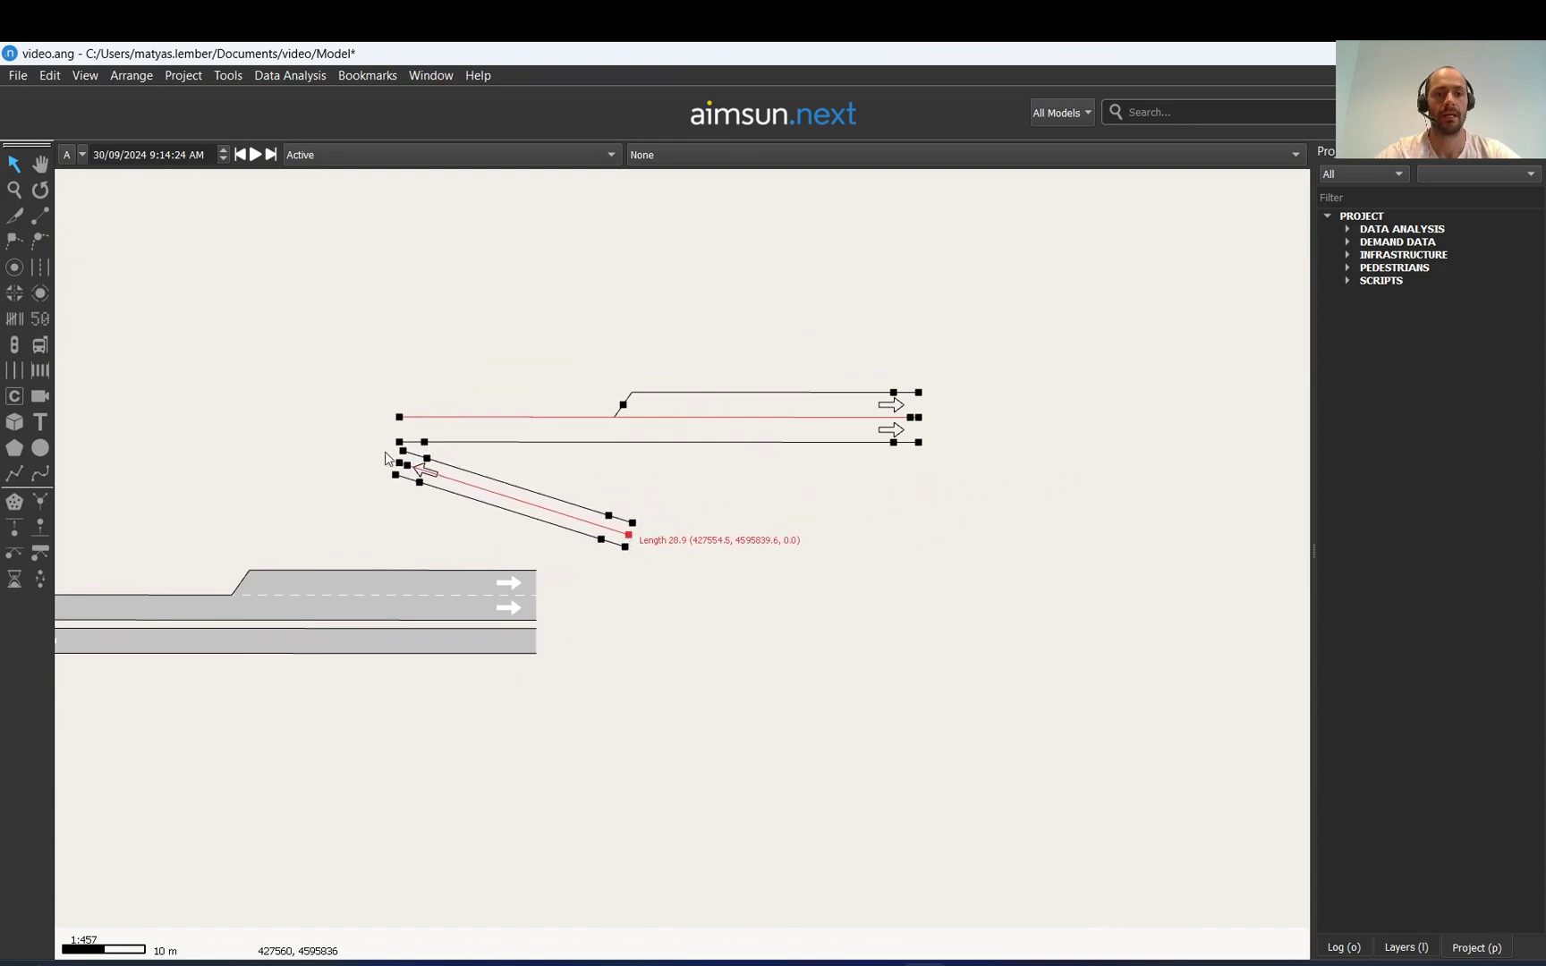
{"action": "left_click_drag", "start_coordinate": [401, 471], "coordinate": [638, 237]}
{"action": "left_click_drag", "start_coordinate": [404, 434], "coordinate": [699, 254]}
{"action": "left_click_drag", "start_coordinate": [913, 413], "coordinate": [673, 542]}
{"action": "left_click", "coordinate": [813, 510]}
{"action": "left_click_drag", "start_coordinate": [760, 587], "coordinate": [788, 429]}
Copy and paste the western pair of sections and arrange the copies as a vertical southern arm facing the northern one
{"action": "left_click_drag", "start_coordinate": [804, 286], "coordinate": [372, 607]}
{"action": "key", "text": "ctrl+c"}
{"action": "key", "text": "ctrl+v"}
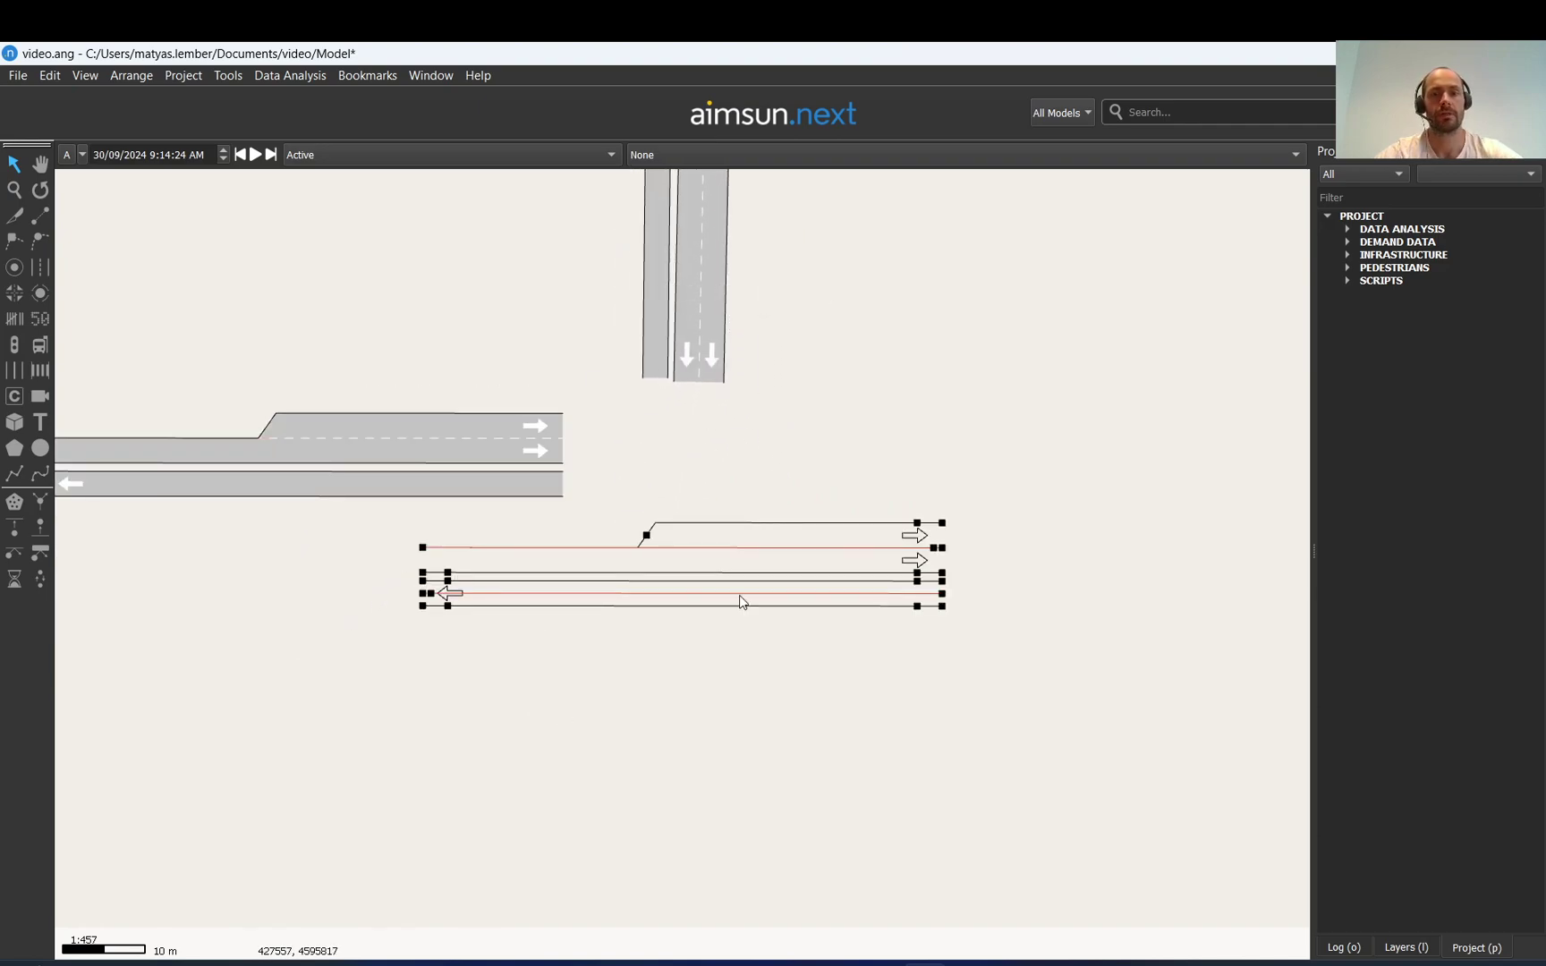
{"action": "left_click_drag", "start_coordinate": [424, 549], "coordinate": [621, 870]}
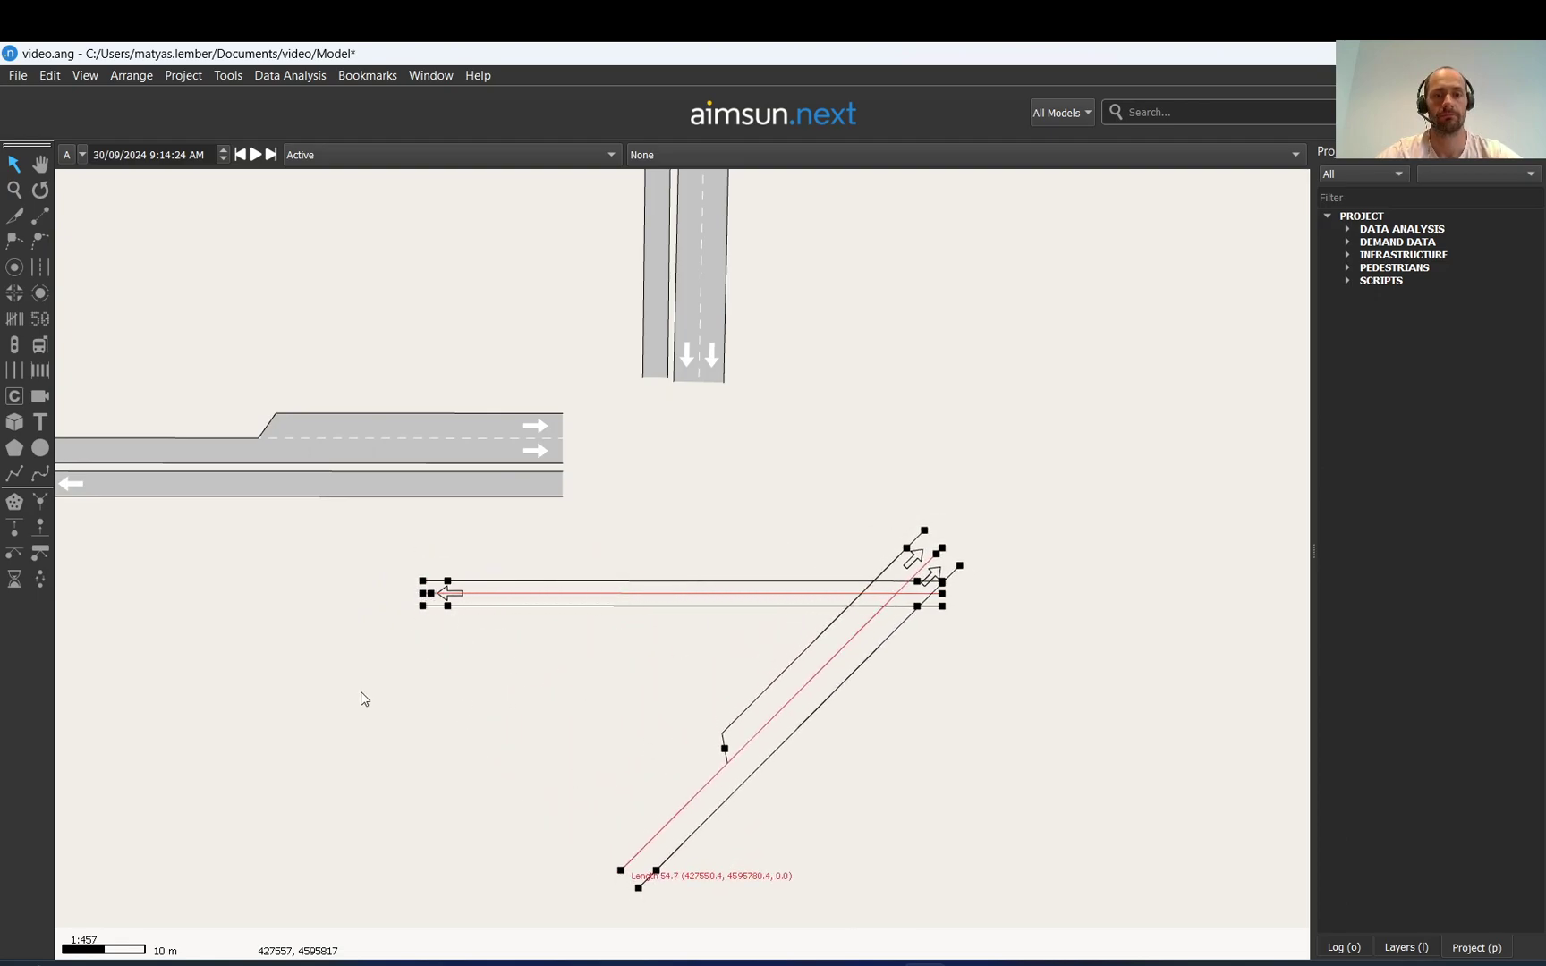
{"action": "left_click_drag", "start_coordinate": [428, 595], "coordinate": [662, 895]}
{"action": "left_click_drag", "start_coordinate": [942, 555], "coordinate": [623, 541]}
{"action": "left_click_drag", "start_coordinate": [933, 597], "coordinate": [685, 542]}
{"action": "left_click_drag", "start_coordinate": [661, 908], "coordinate": [688, 900]}
{"action": "left_click_drag", "start_coordinate": [684, 597], "coordinate": [661, 623]}
{"action": "left_click", "coordinate": [794, 514]}
{"action": "left_click_drag", "start_coordinate": [910, 503], "coordinate": [818, 516]}
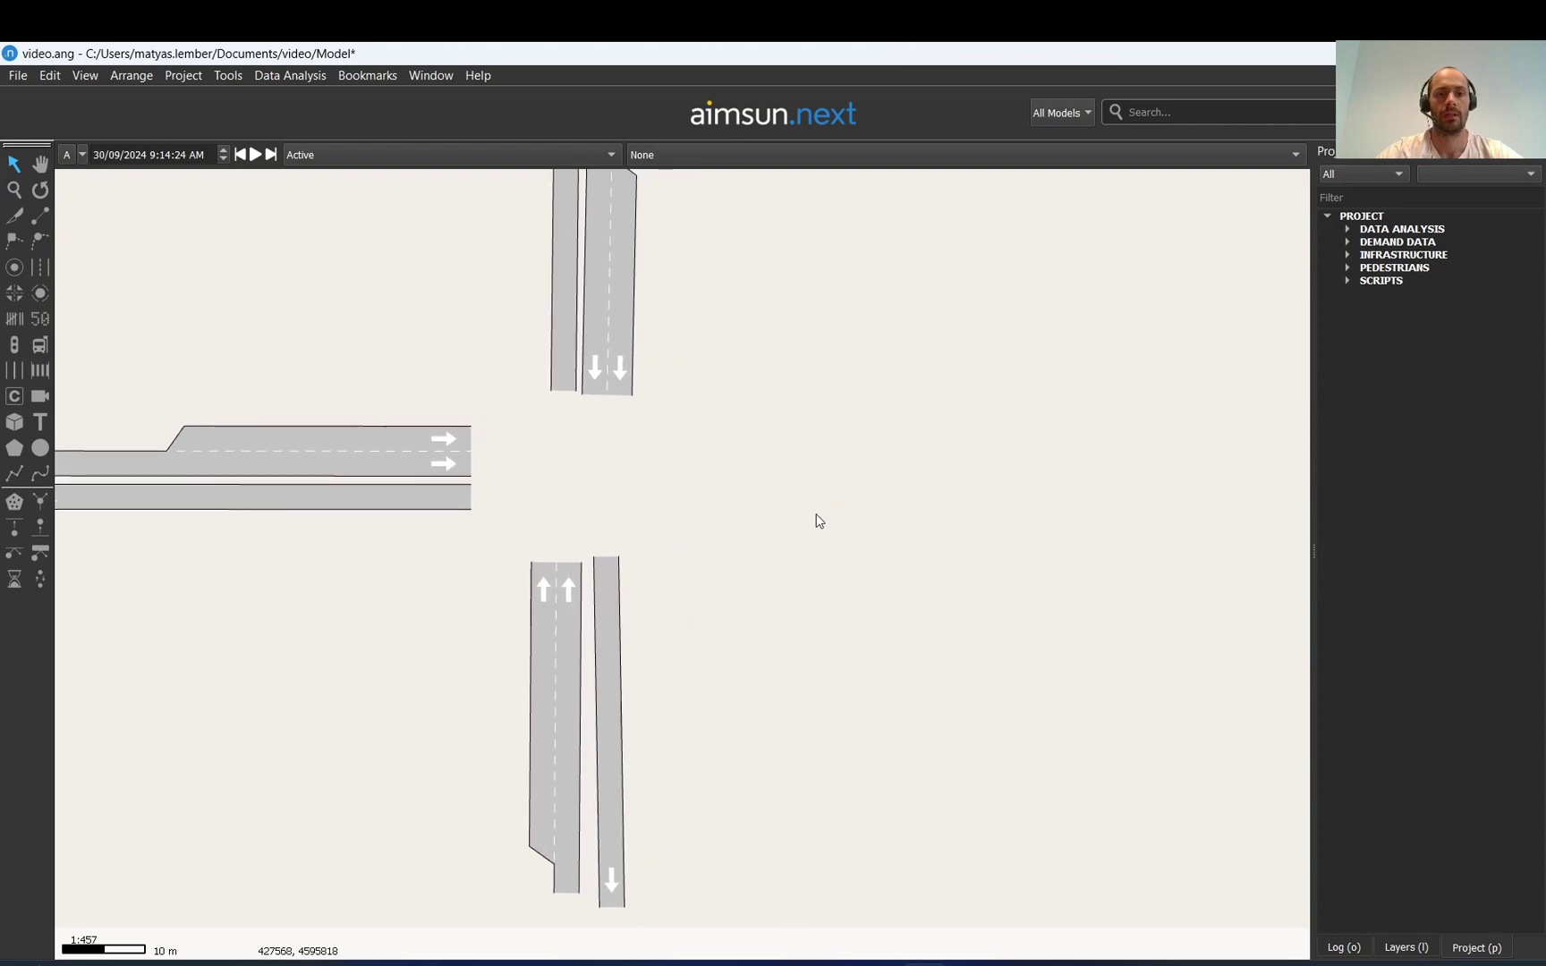
Arrange another copy of the section pair as a horizontal eastern arm, with the two-lane exit facing west toward the junction
{"action": "scroll", "coordinate": [819, 516], "scroll_direction": "down", "scroll_amount": 3}
{"action": "left_click_drag", "start_coordinate": [507, 756], "coordinate": [545, 711]}
{"action": "left_click_drag", "start_coordinate": [677, 641], "coordinate": [994, 479]}
{"action": "left_click_drag", "start_coordinate": [752, 467], "coordinate": [716, 519]}
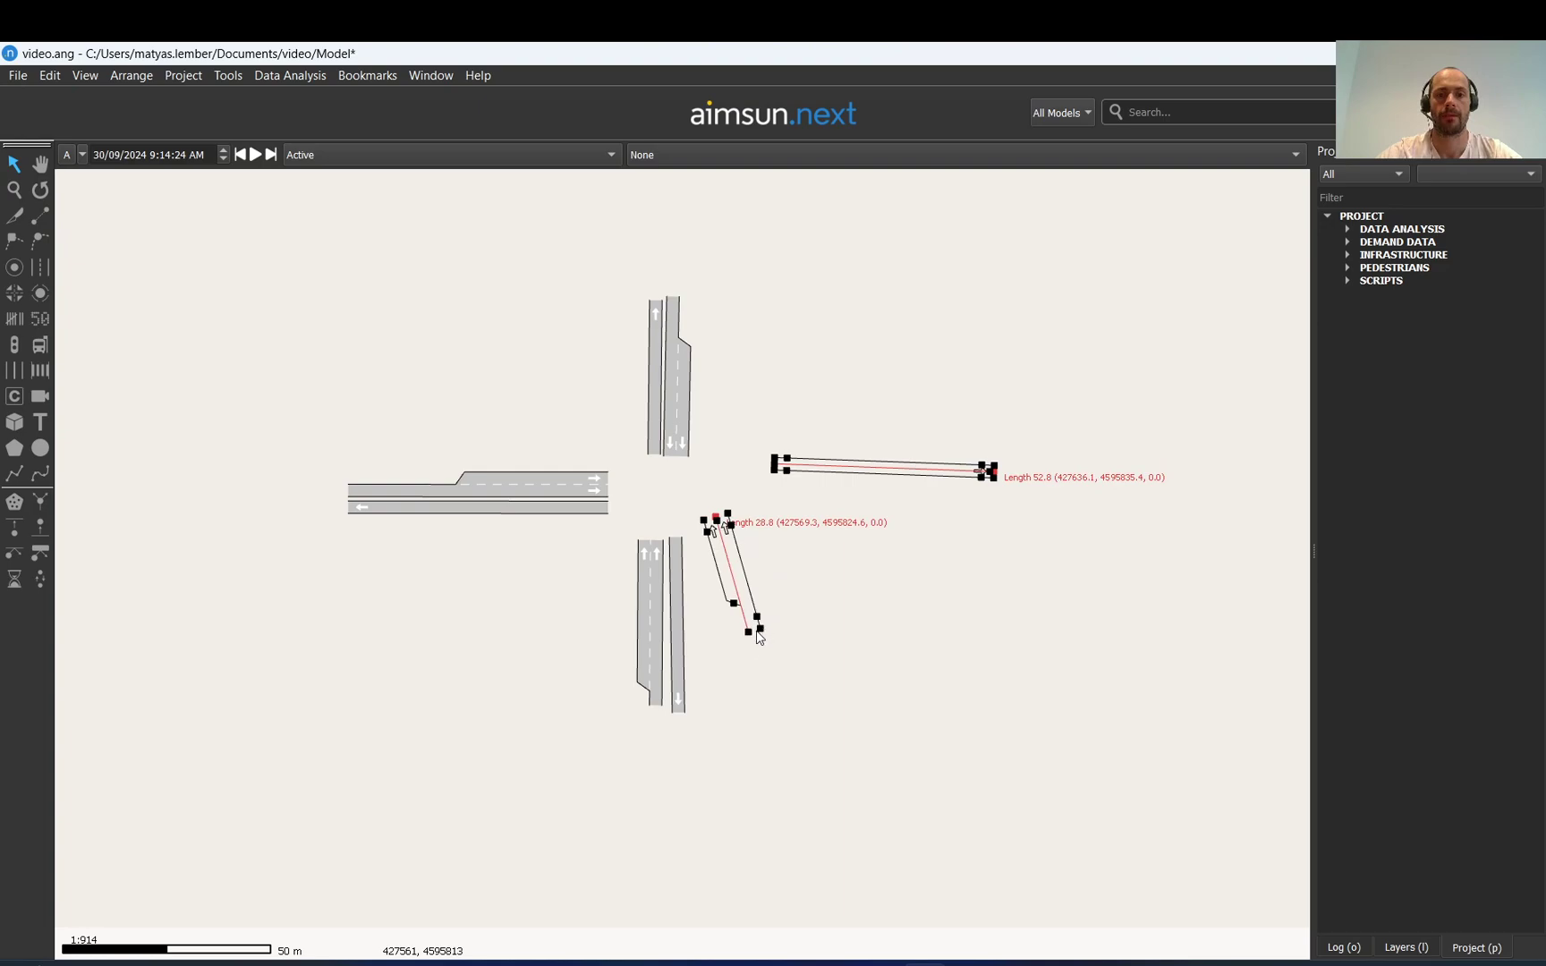
{"action": "left_click_drag", "start_coordinate": [750, 638], "coordinate": [974, 528]}
{"action": "left_click_drag", "start_coordinate": [893, 470], "coordinate": [973, 492]}
{"action": "key", "text": "Escape"}
{"action": "left_click", "coordinate": [756, 404]}
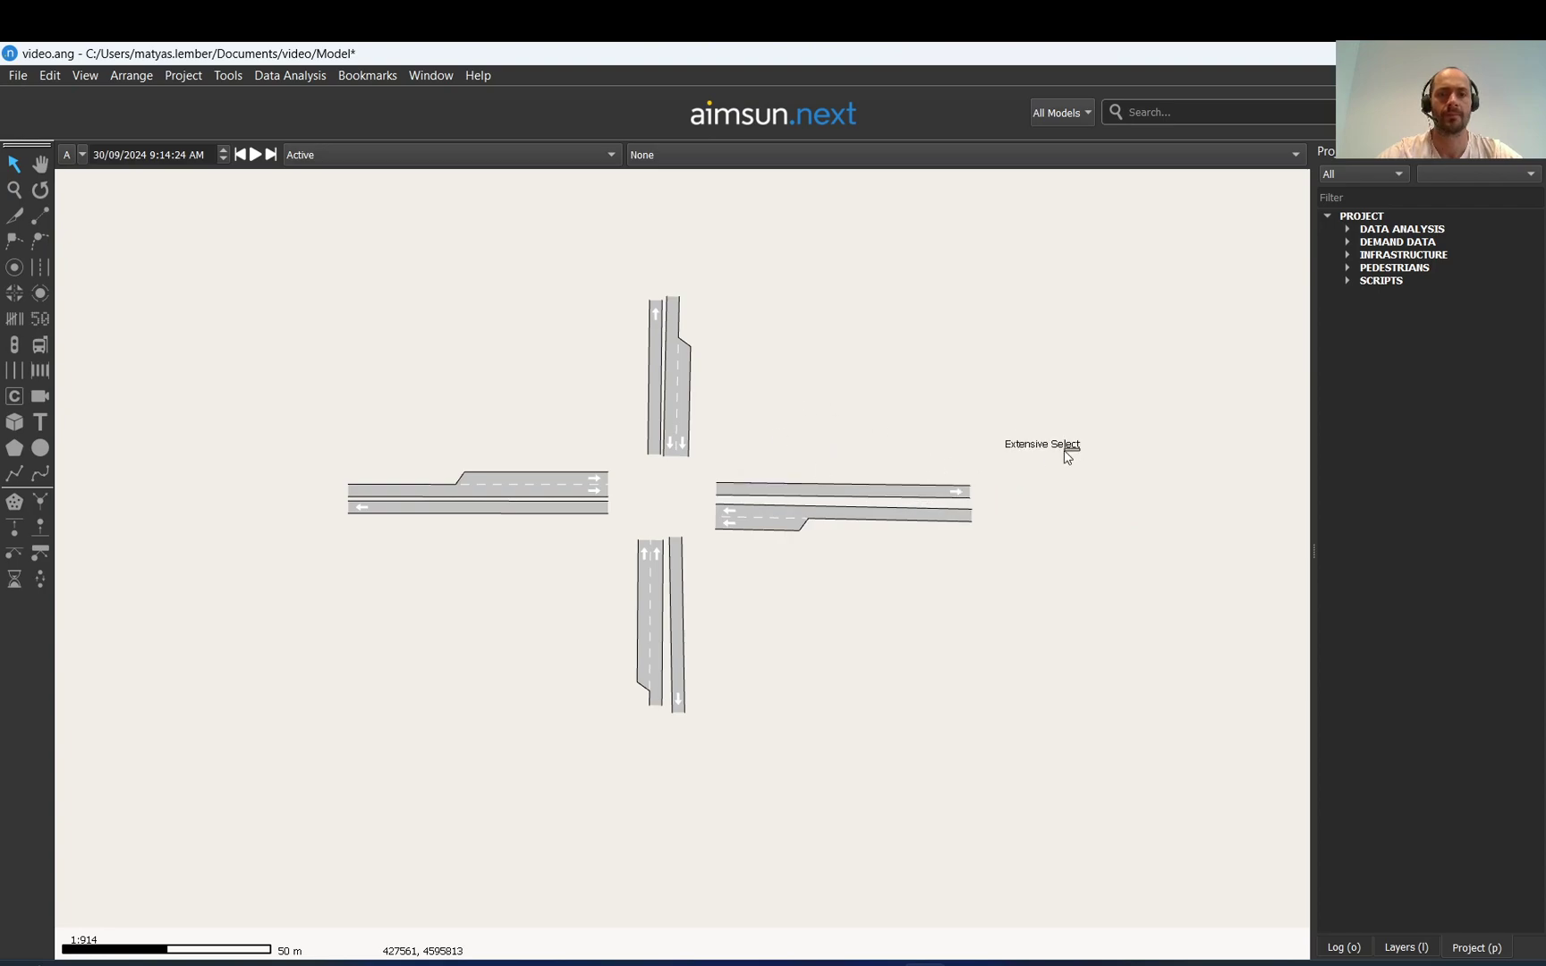
Move the eastern pair of sections slightly west, closer to the junction centre
{"action": "left_click_drag", "start_coordinate": [1080, 449], "coordinate": [766, 618]}
{"action": "left_click_drag", "start_coordinate": [760, 518], "coordinate": [751, 512]}
{"action": "scroll", "coordinate": [615, 528], "scroll_direction": "up", "scroll_amount": 3}
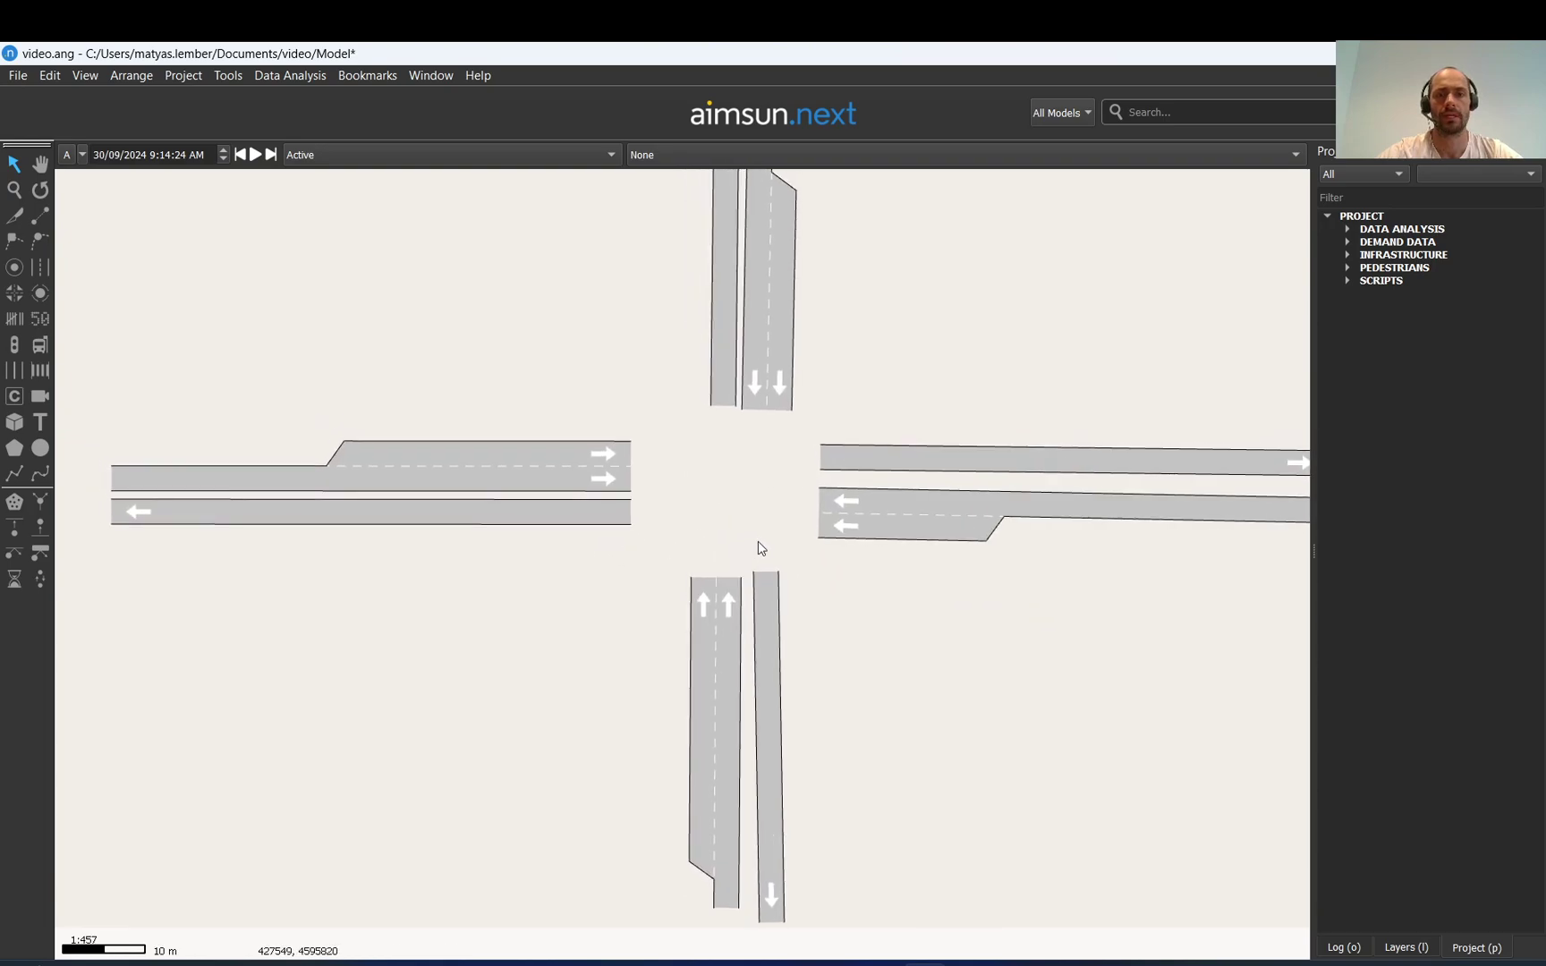
Nudge the northern pair, the eastern pair and the southern exit section so their ends line up around the junction
{"action": "left_click_drag", "start_coordinate": [760, 599], "coordinate": [768, 618]}
{"action": "left_click_drag", "start_coordinate": [863, 209], "coordinate": [768, 282]}
{"action": "left_click", "coordinate": [823, 374]}
{"action": "left_click_drag", "start_coordinate": [931, 422], "coordinate": [914, 538]}
{"action": "left_click", "coordinate": [512, 517]}
{"action": "left_click", "coordinate": [973, 625]}
{"action": "left_click", "coordinate": [913, 461]}
Select the junction ends of all eight sections and create a node with turns connecting them
{"action": "left_click_drag", "start_coordinate": [911, 330], "coordinate": [579, 614]}
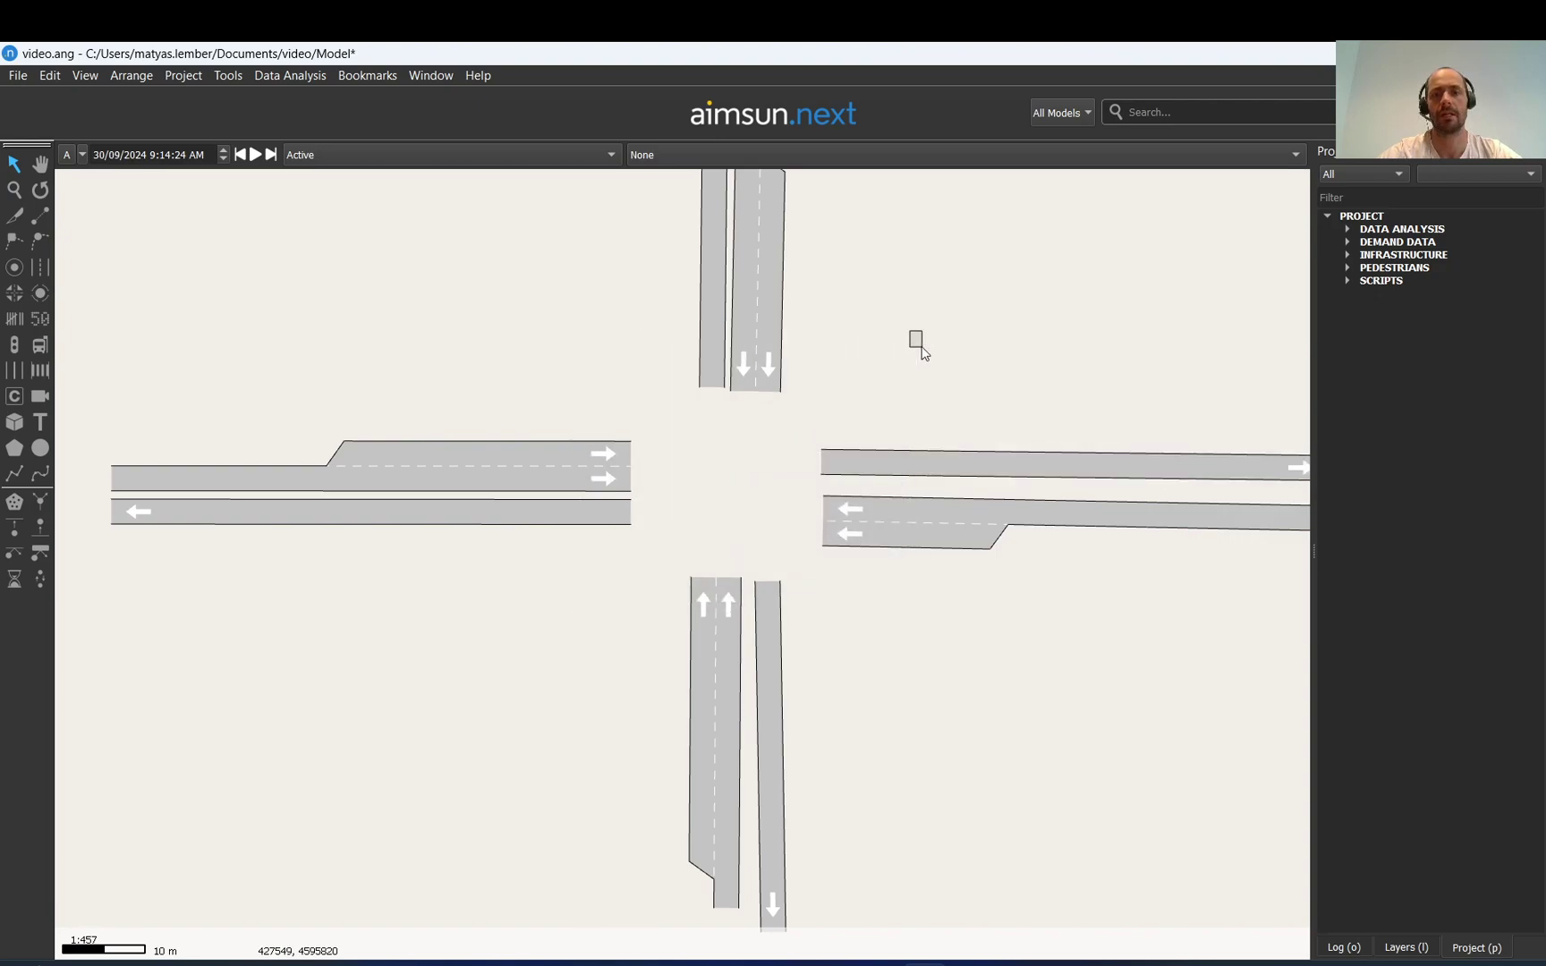
{"action": "left_click_drag", "start_coordinate": [586, 330], "coordinate": [937, 632]}
{"action": "left_click_drag", "start_coordinate": [886, 345], "coordinate": [599, 611]}
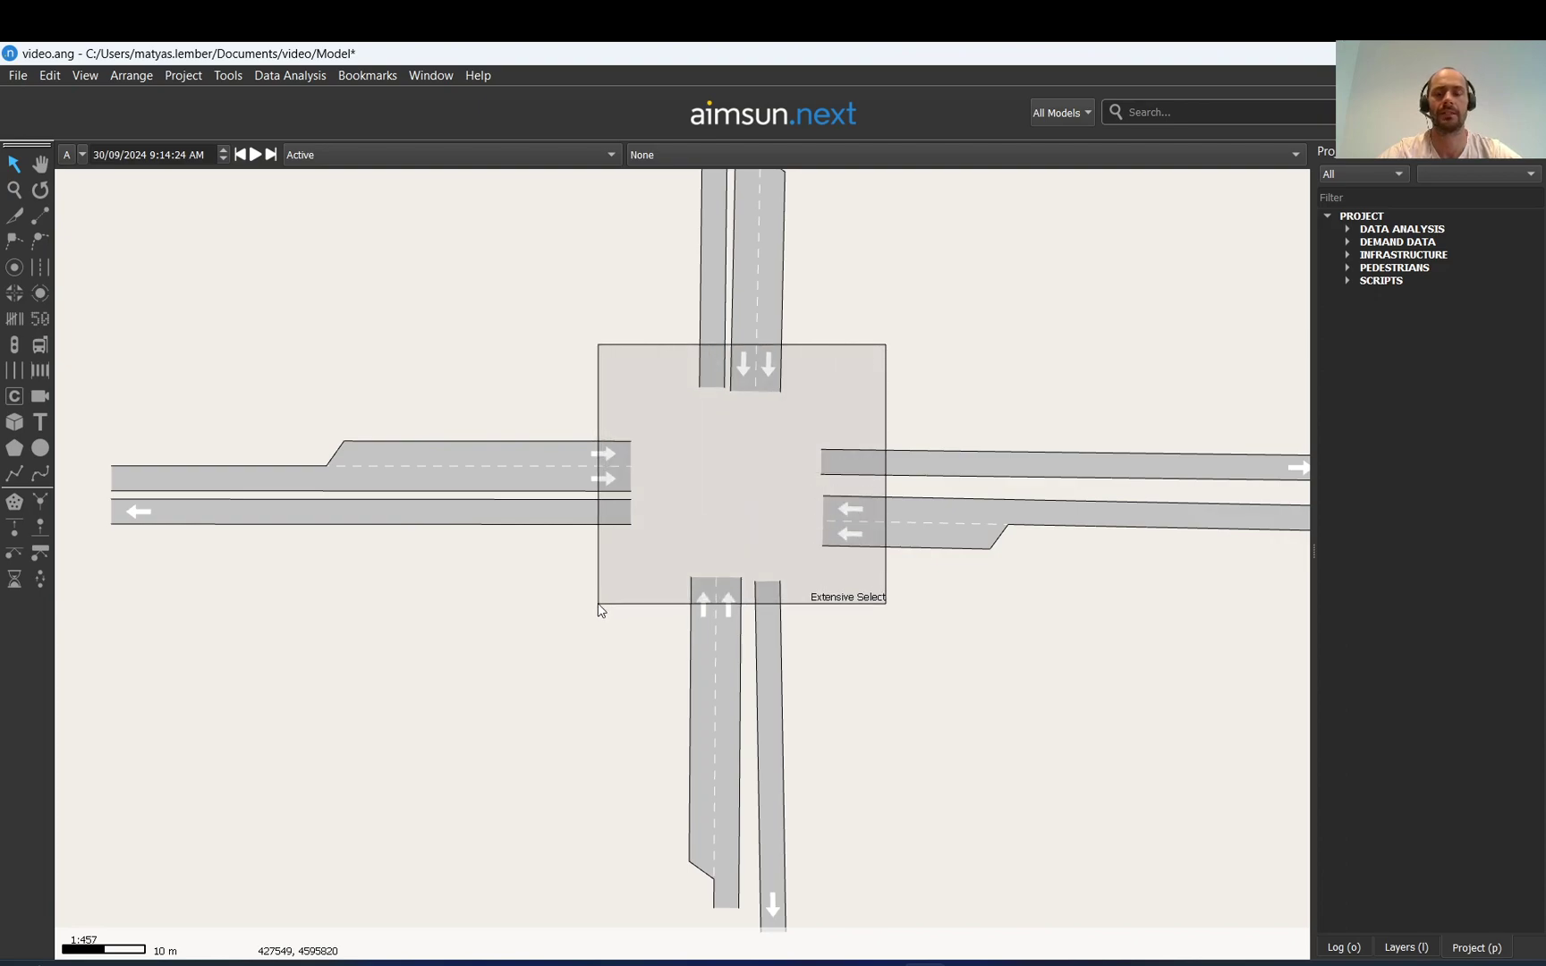
{"action": "mouse_move", "coordinate": [599, 611]}
{"action": "left_mouse_down"}
{"action": "mouse_move", "coordinate": [741, 512]}
{"action": "mouse_move", "coordinate": [794, 448]}
{"action": "mouse_move", "coordinate": [846, 452]}
{"action": "mouse_move", "coordinate": [865, 395]}
{"action": "mouse_move", "coordinate": [875, 410]}
{"action": "mouse_move", "coordinate": [600, 562]}
{"action": "mouse_move", "coordinate": [575, 622]}
{"action": "mouse_move", "coordinate": [583, 606]}
{"action": "left_mouse_up"}
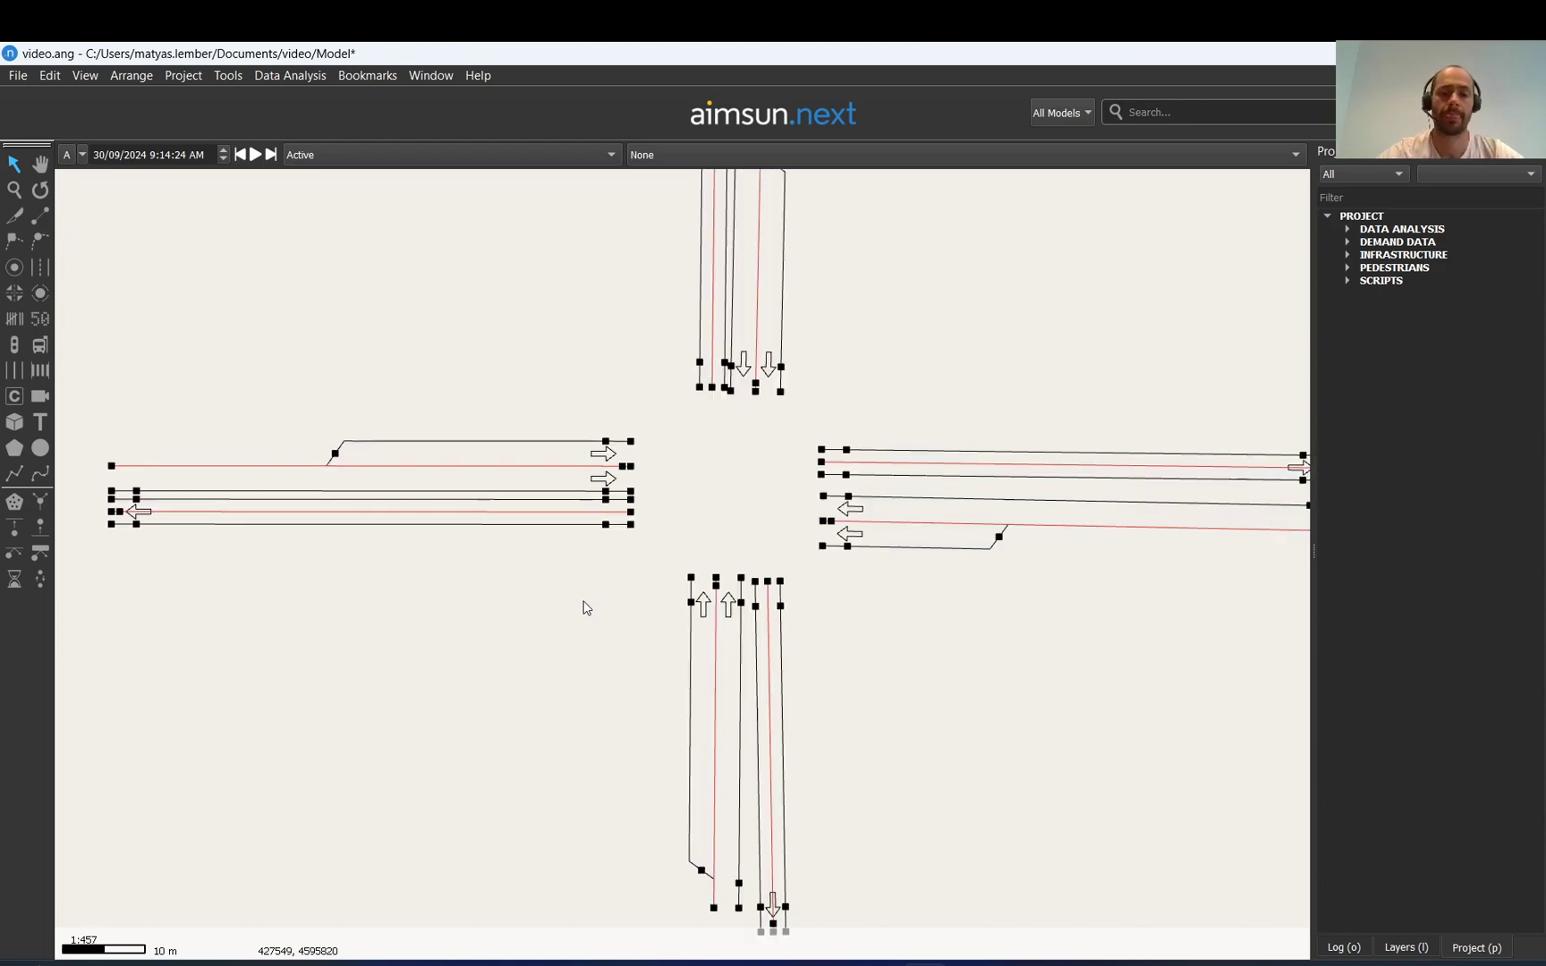
{"action": "left_click", "coordinate": [14, 301]}
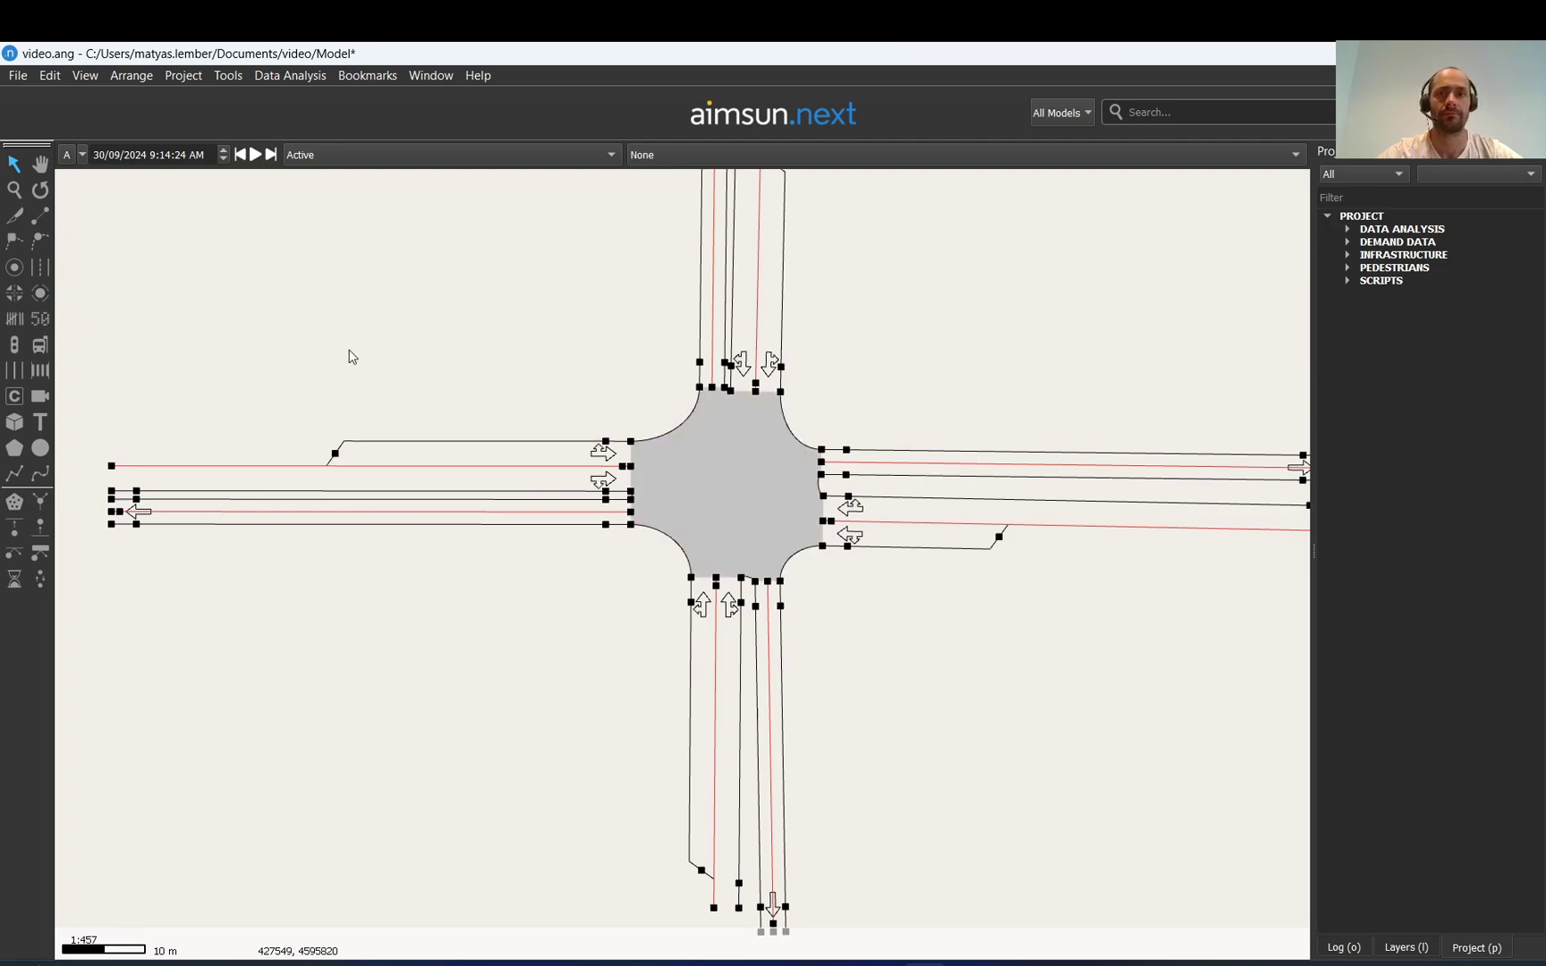
{"action": "left_click", "coordinate": [490, 350]}
Open the new node's properties and place the dialog beside the junction so the turns can be seen
{"action": "left_click", "coordinate": [705, 441]}
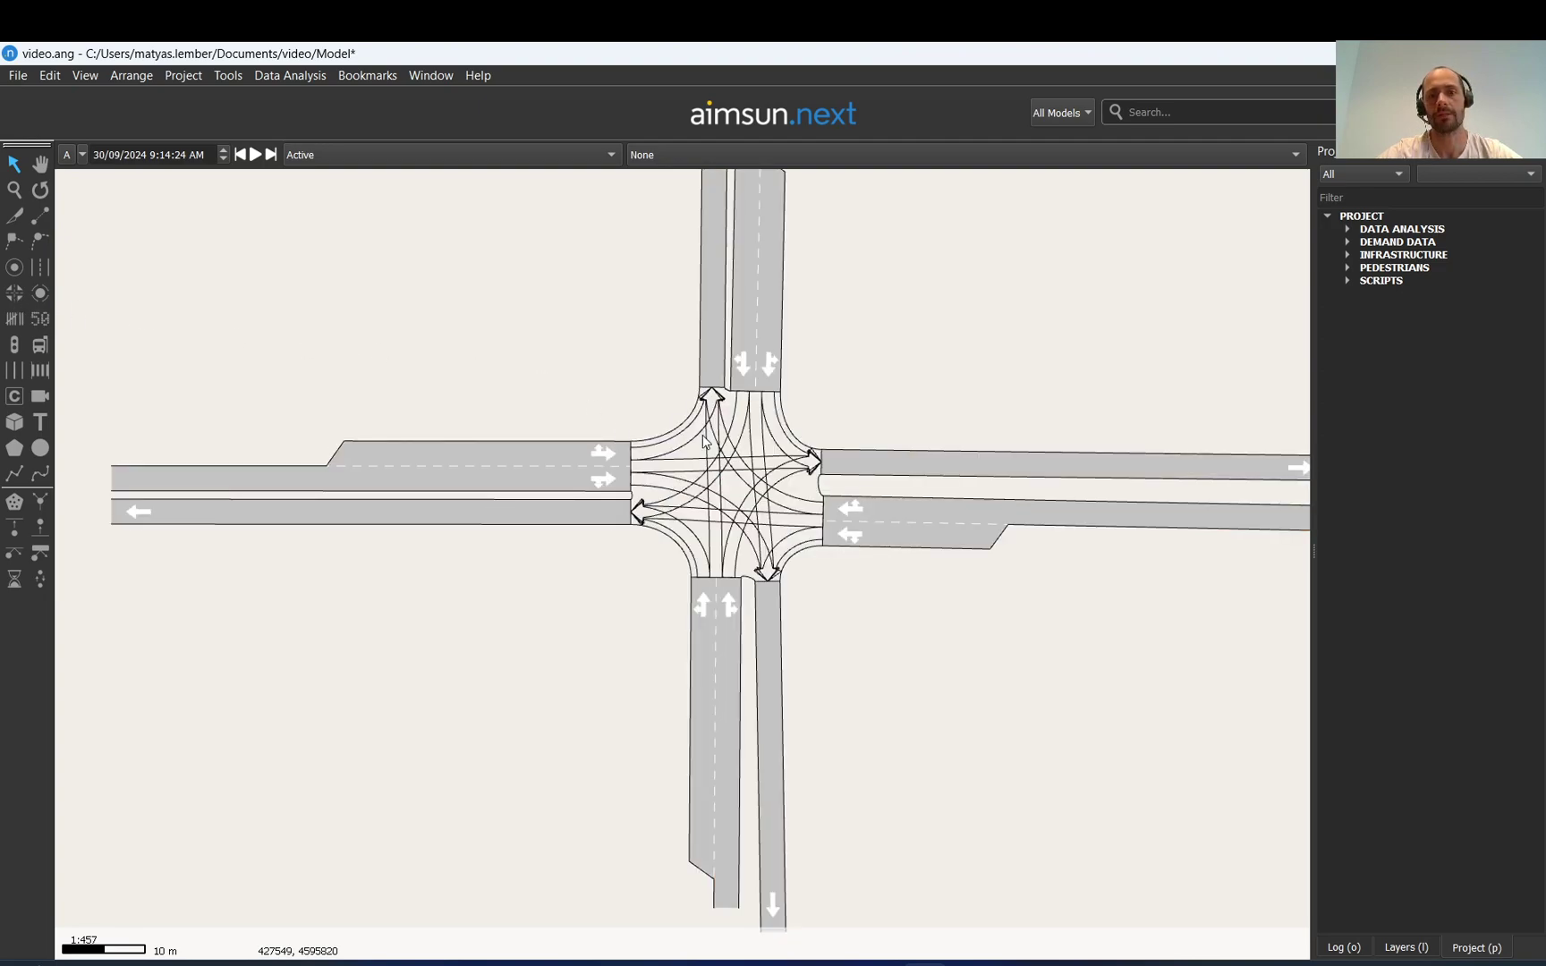
{"action": "left_click", "coordinate": [899, 442]}
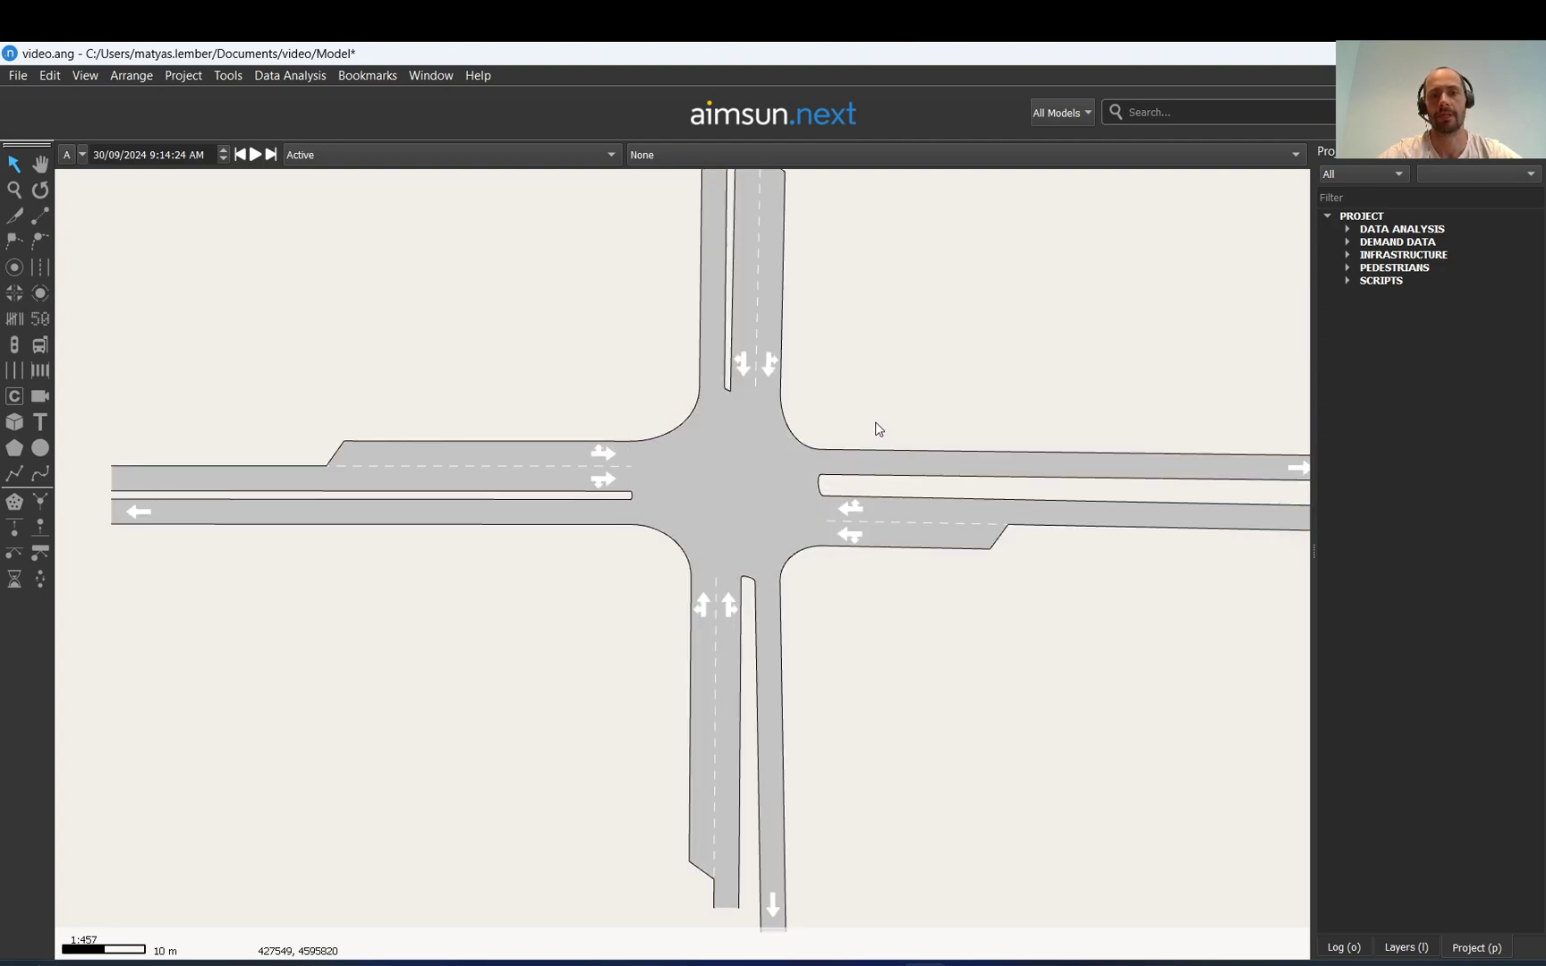
{"action": "left_click", "coordinate": [765, 433]}
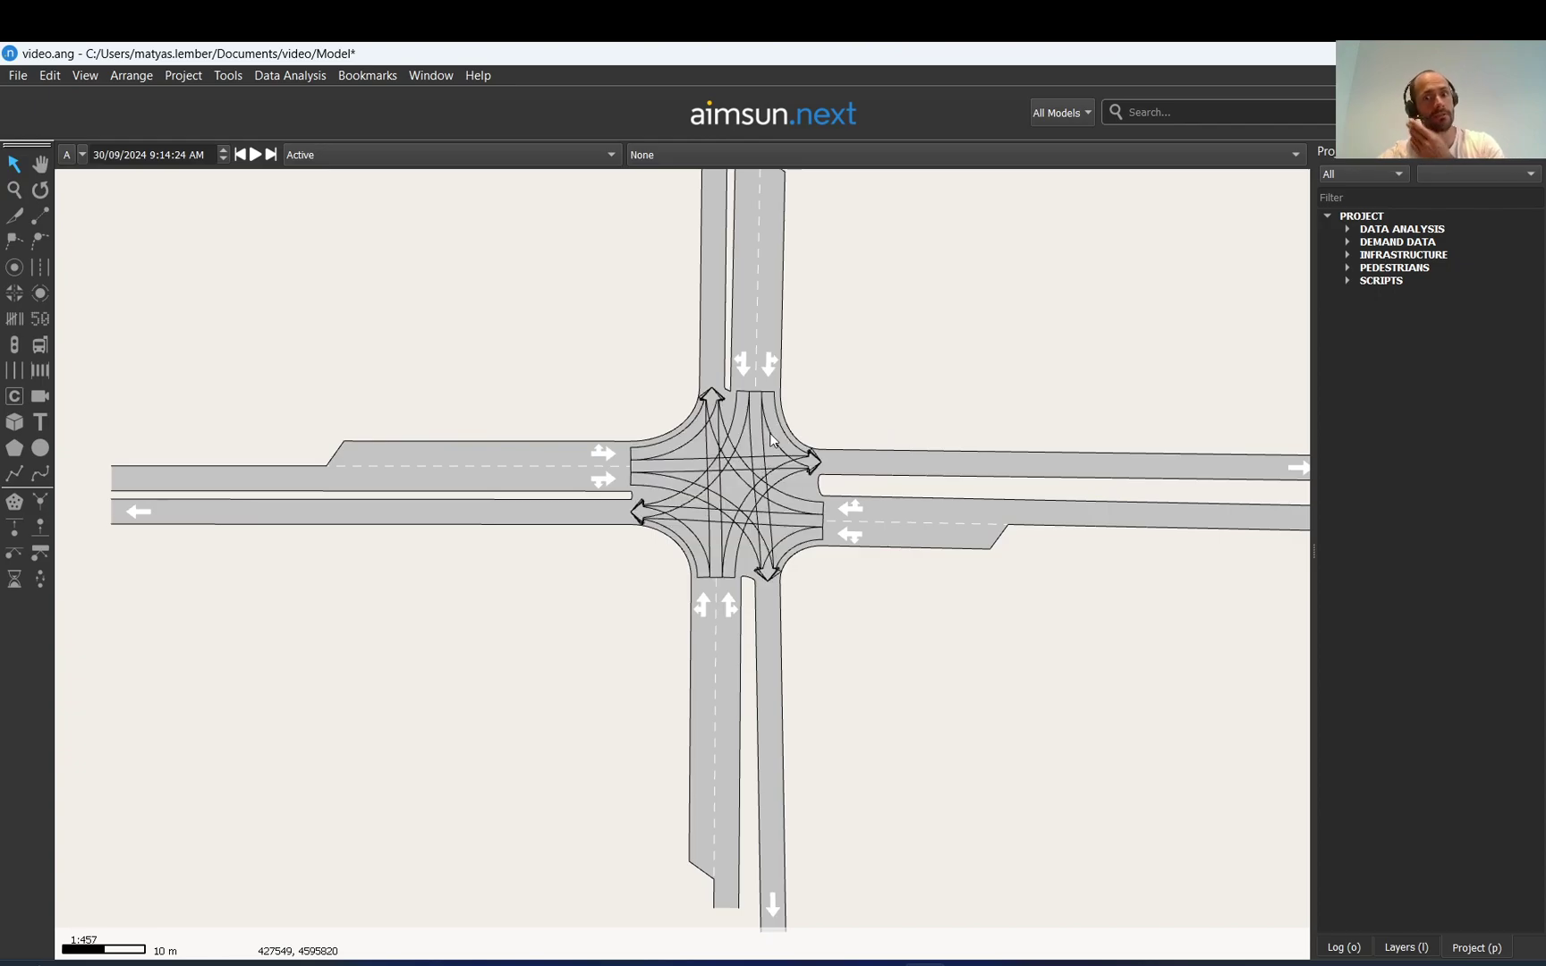
{"action": "left_click", "coordinate": [773, 447]}
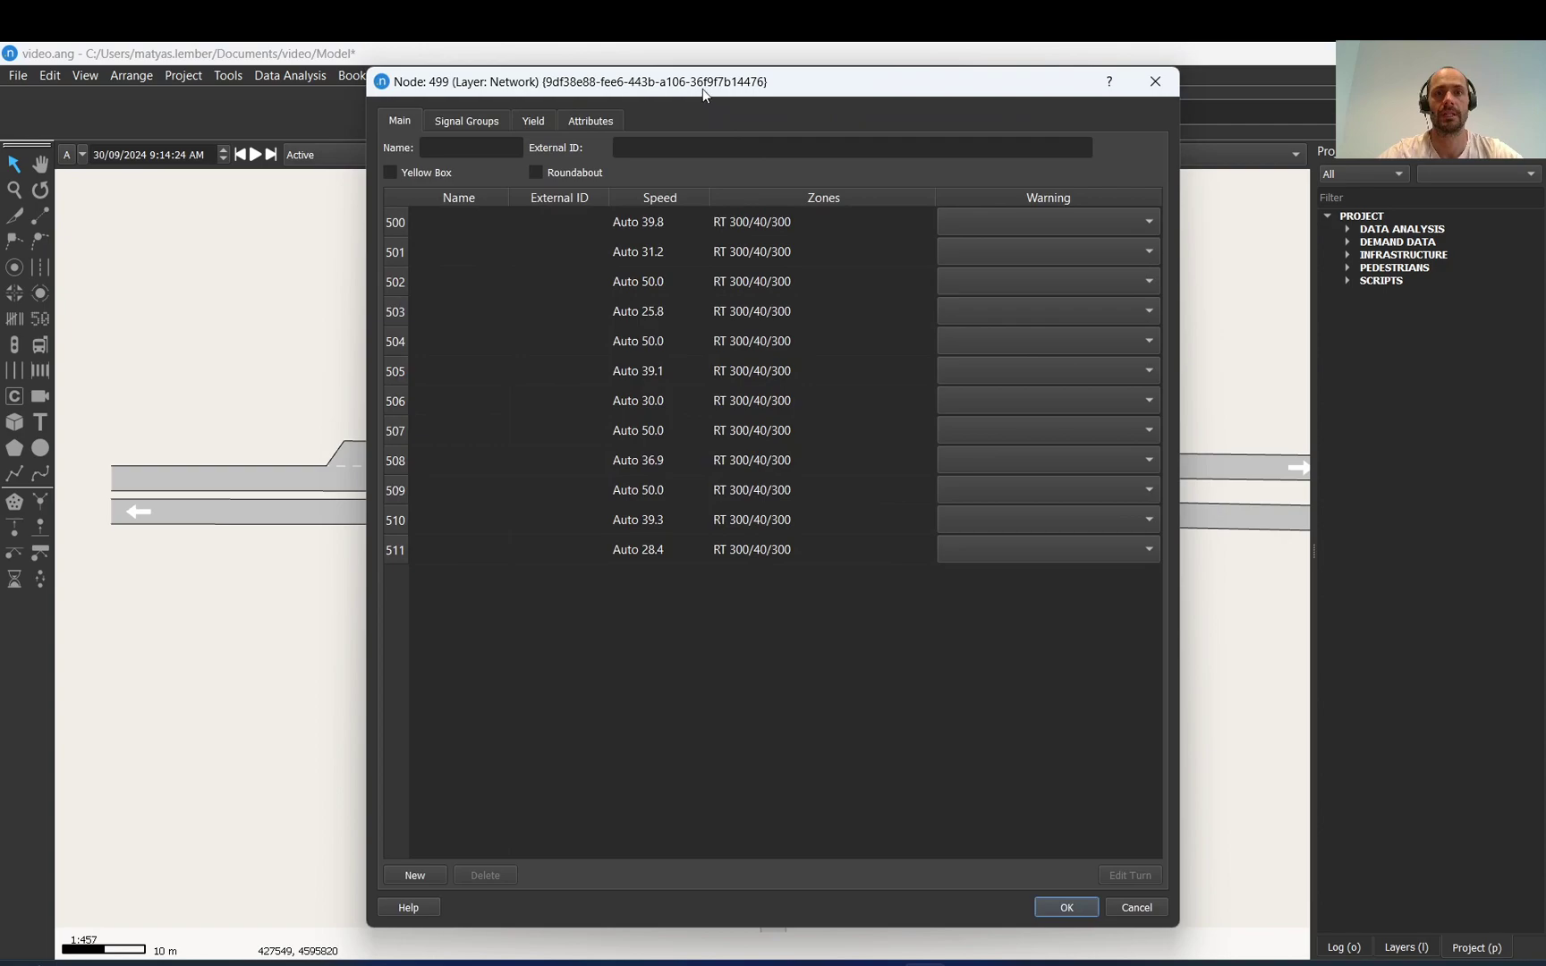
{"action": "left_click_drag", "start_coordinate": [701, 88], "coordinate": [1080, 96]}
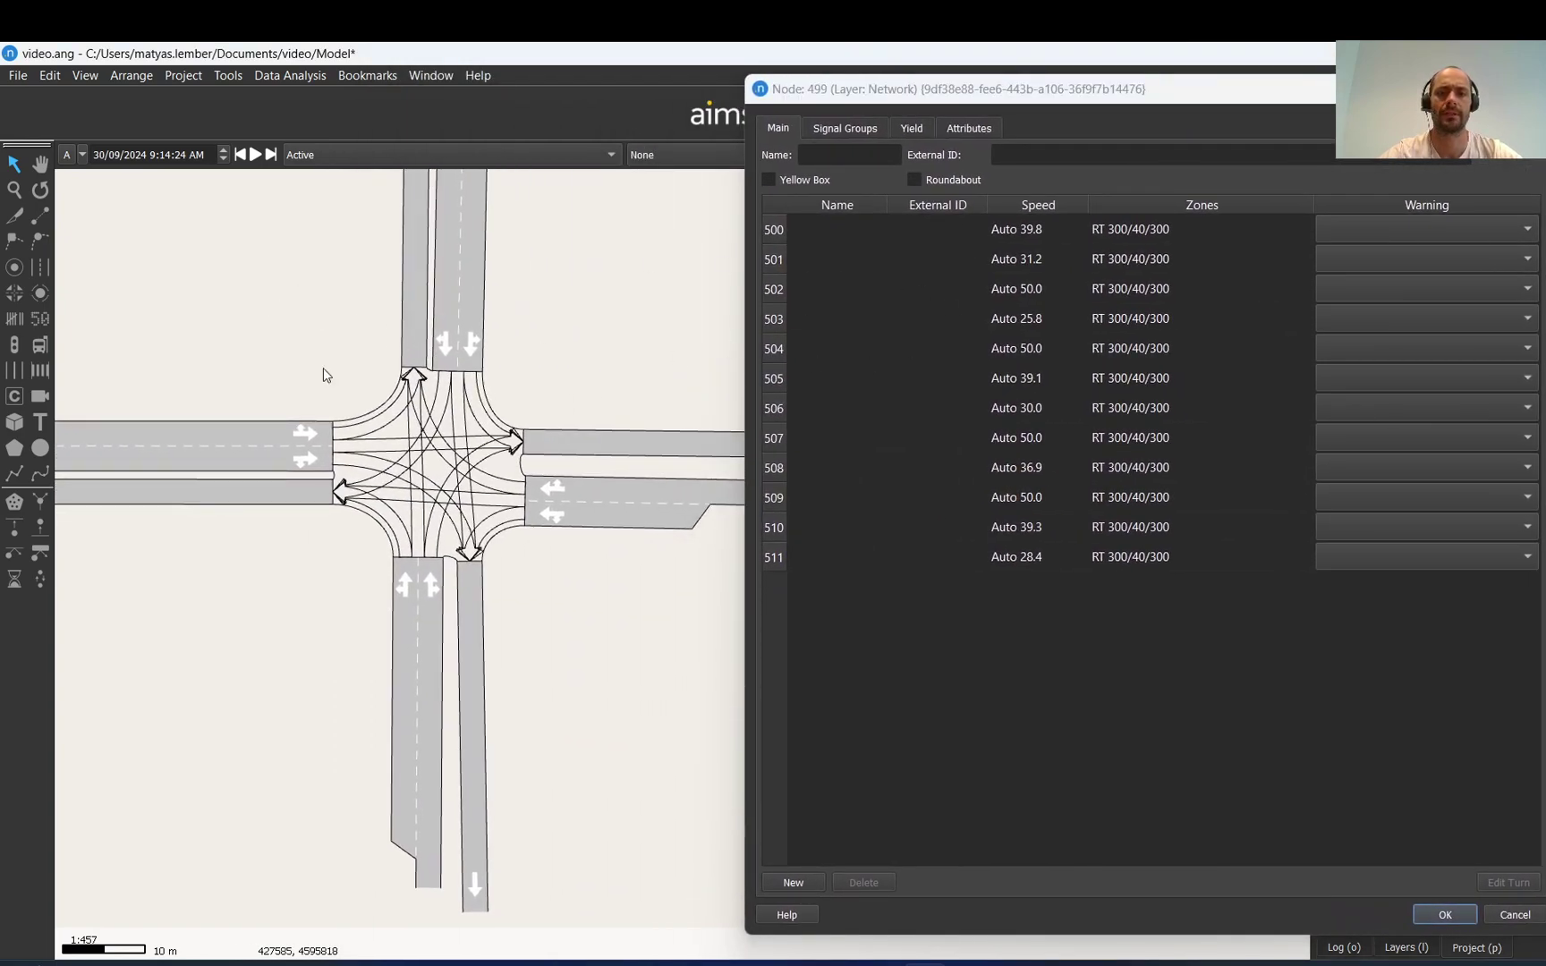
Inspect the western approach's turns and restrict its straight-ahead turn to the left lane
{"action": "left_click", "coordinate": [377, 421]}
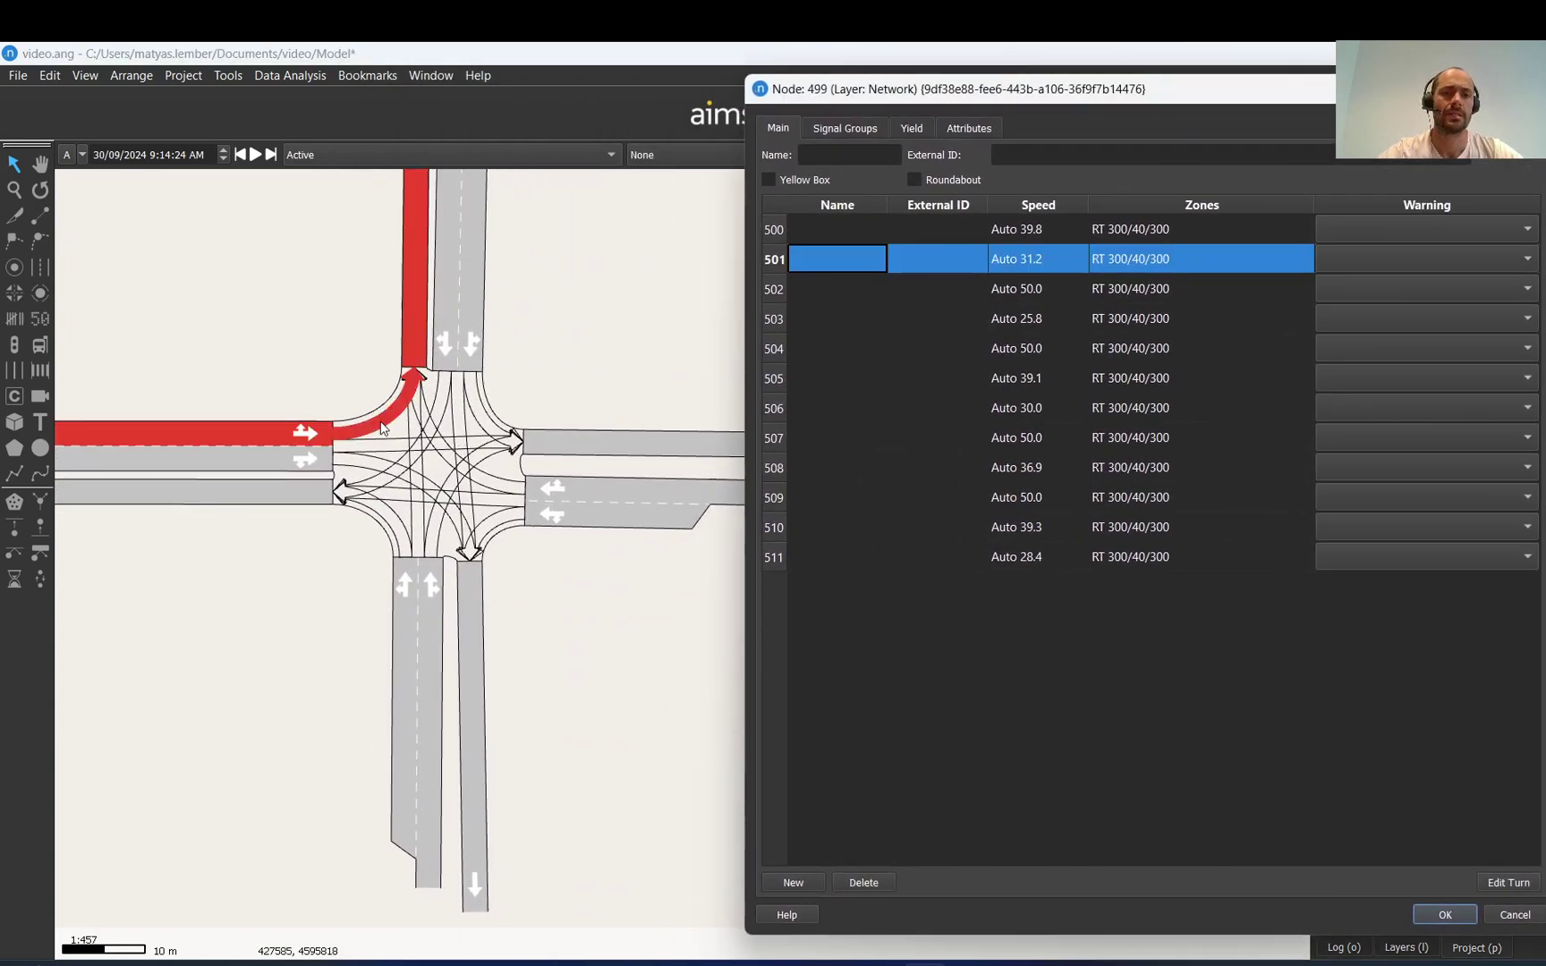
{"action": "left_click", "coordinate": [381, 454]}
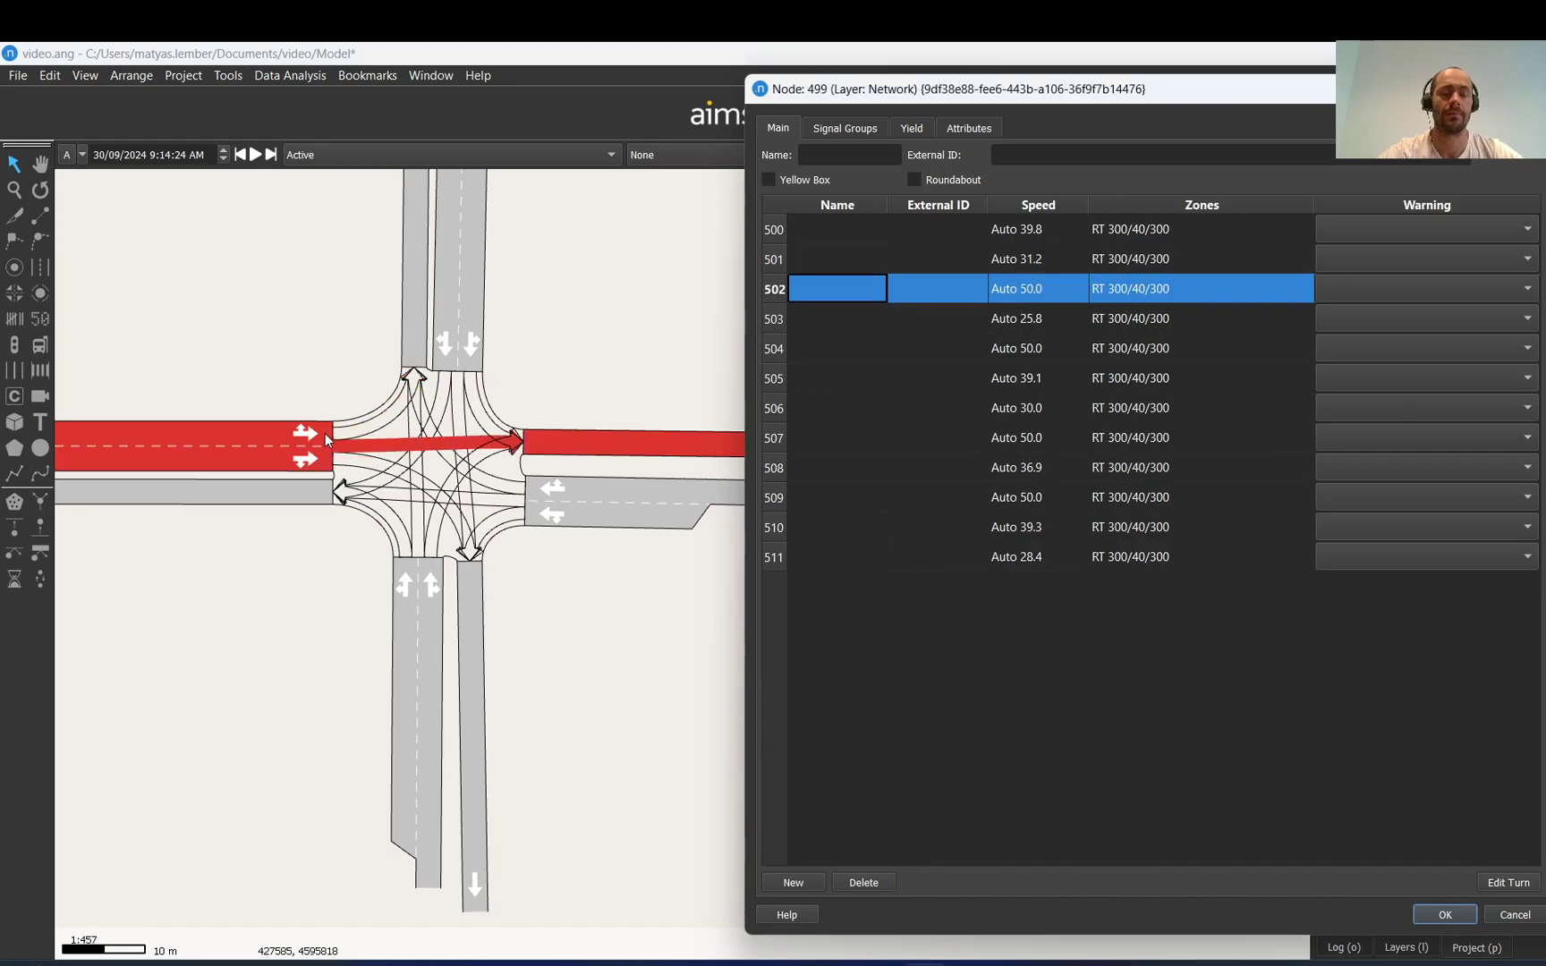
{"action": "left_click", "coordinate": [363, 431]}
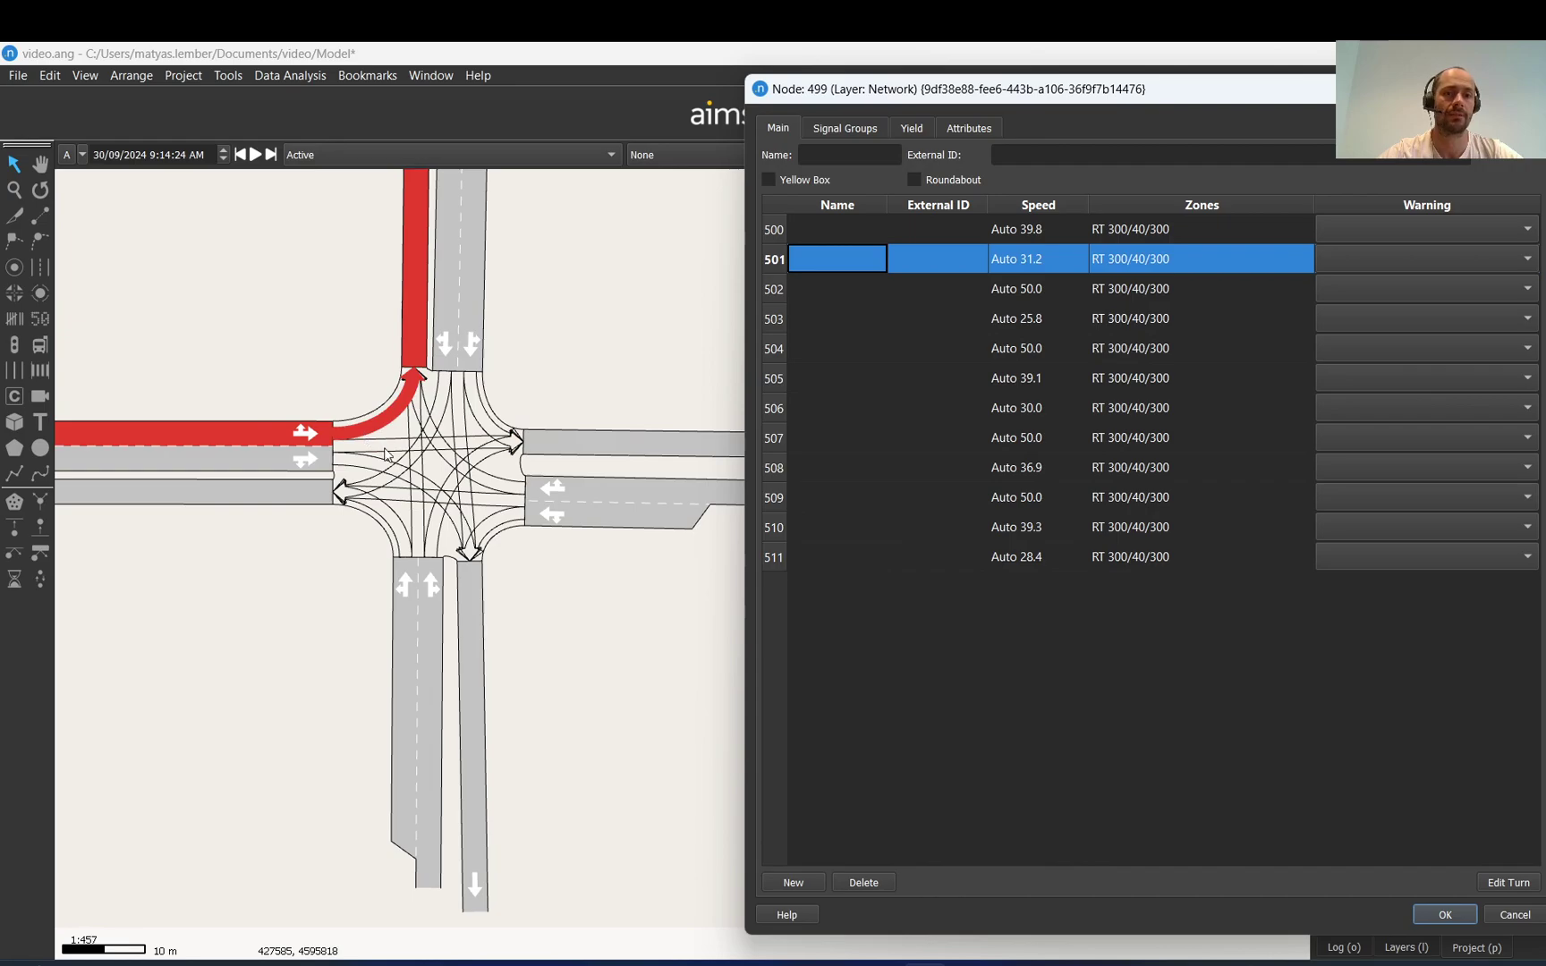
{"action": "left_click", "coordinate": [385, 452]}
{"action": "left_click", "coordinate": [408, 483]}
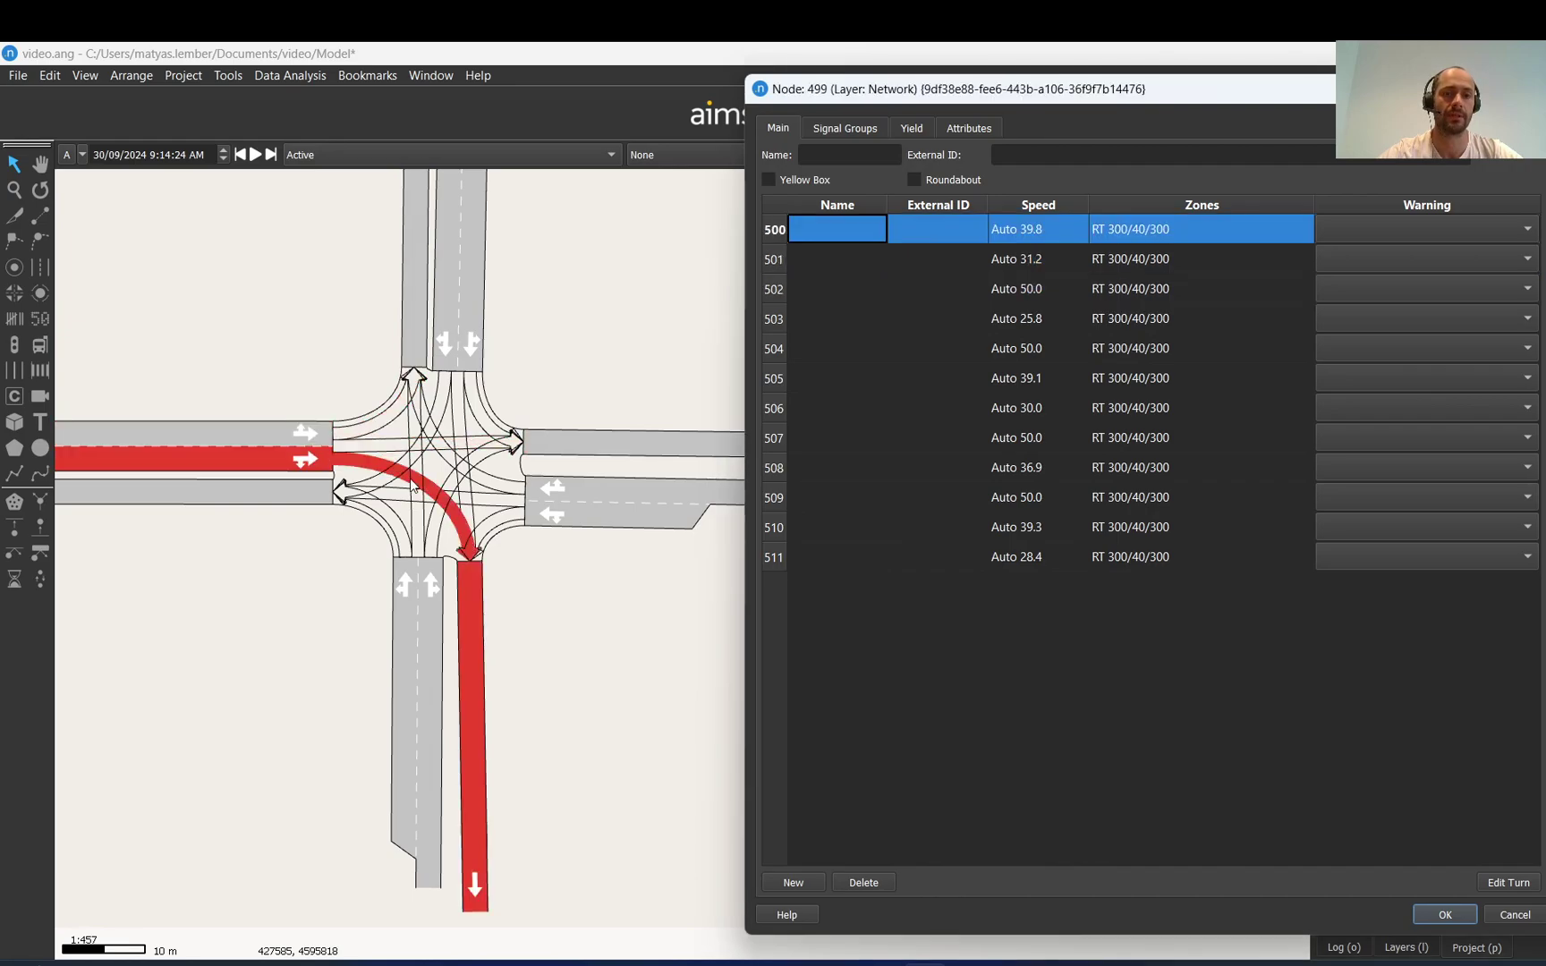
{"action": "left_click", "coordinate": [383, 453]}
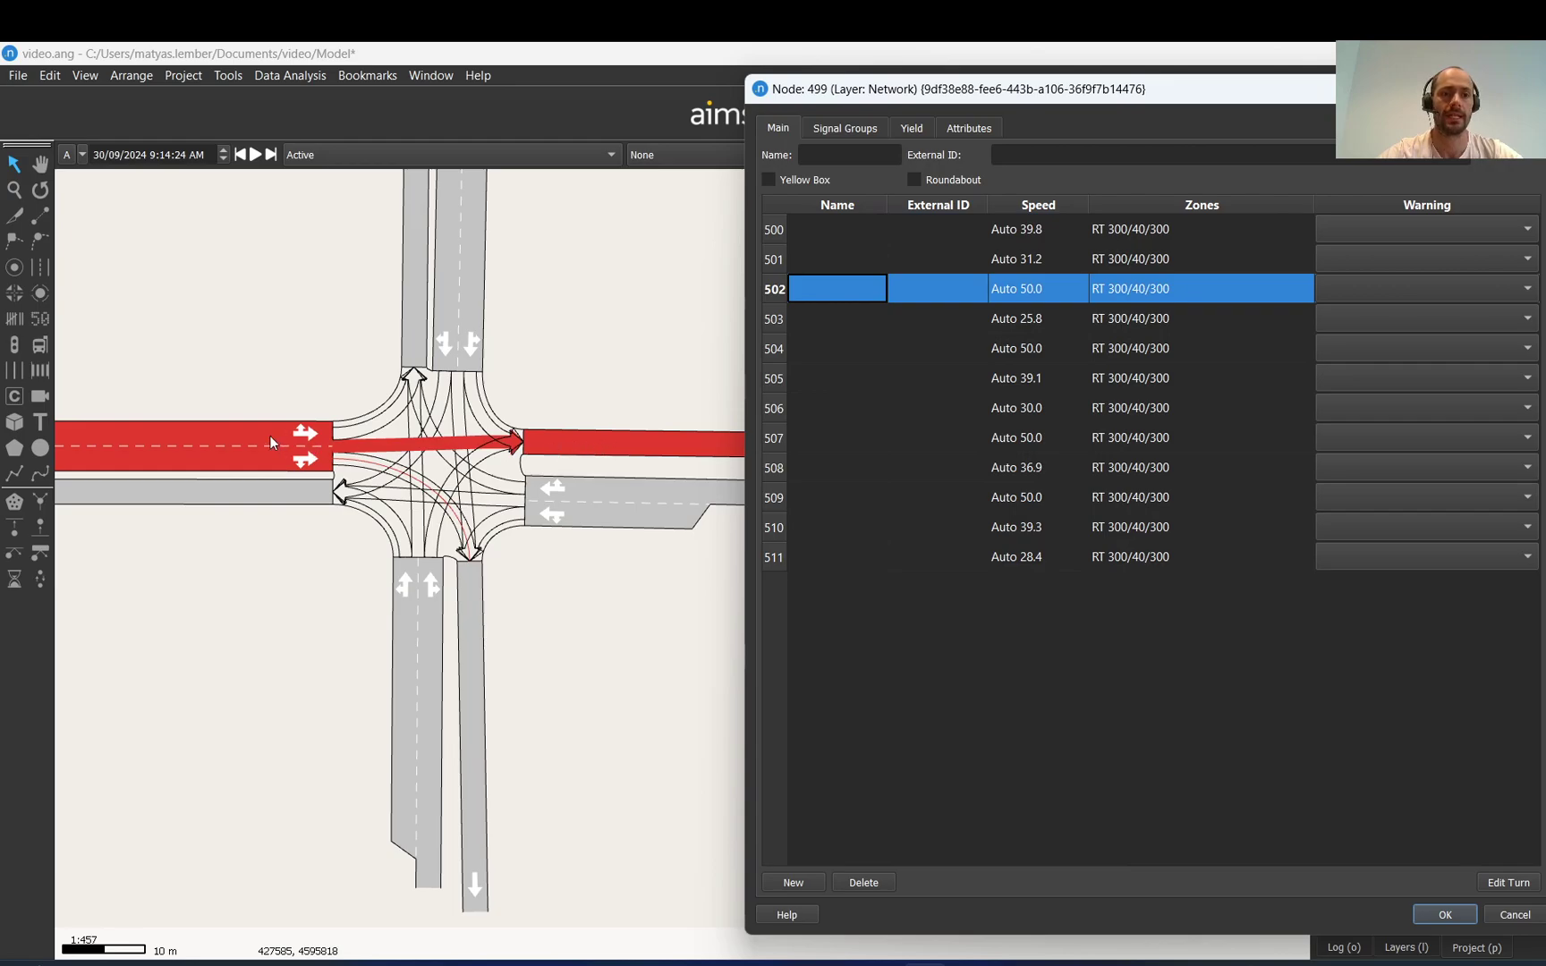
{"action": "left_click", "coordinate": [271, 434]}
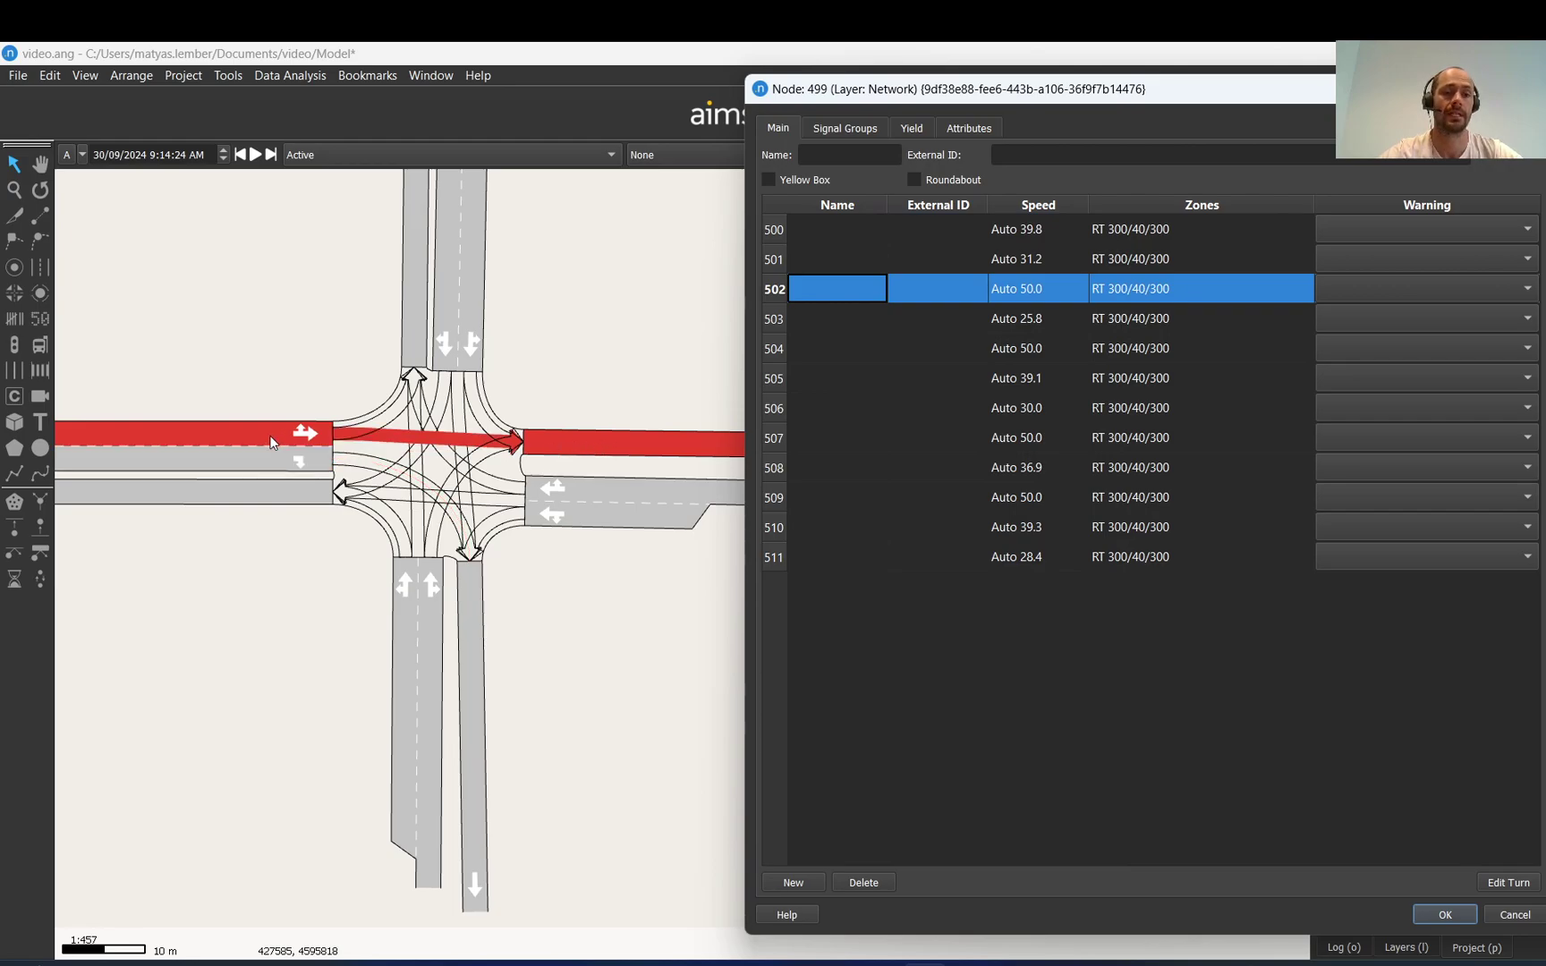
{"action": "left_click", "coordinate": [367, 466]}
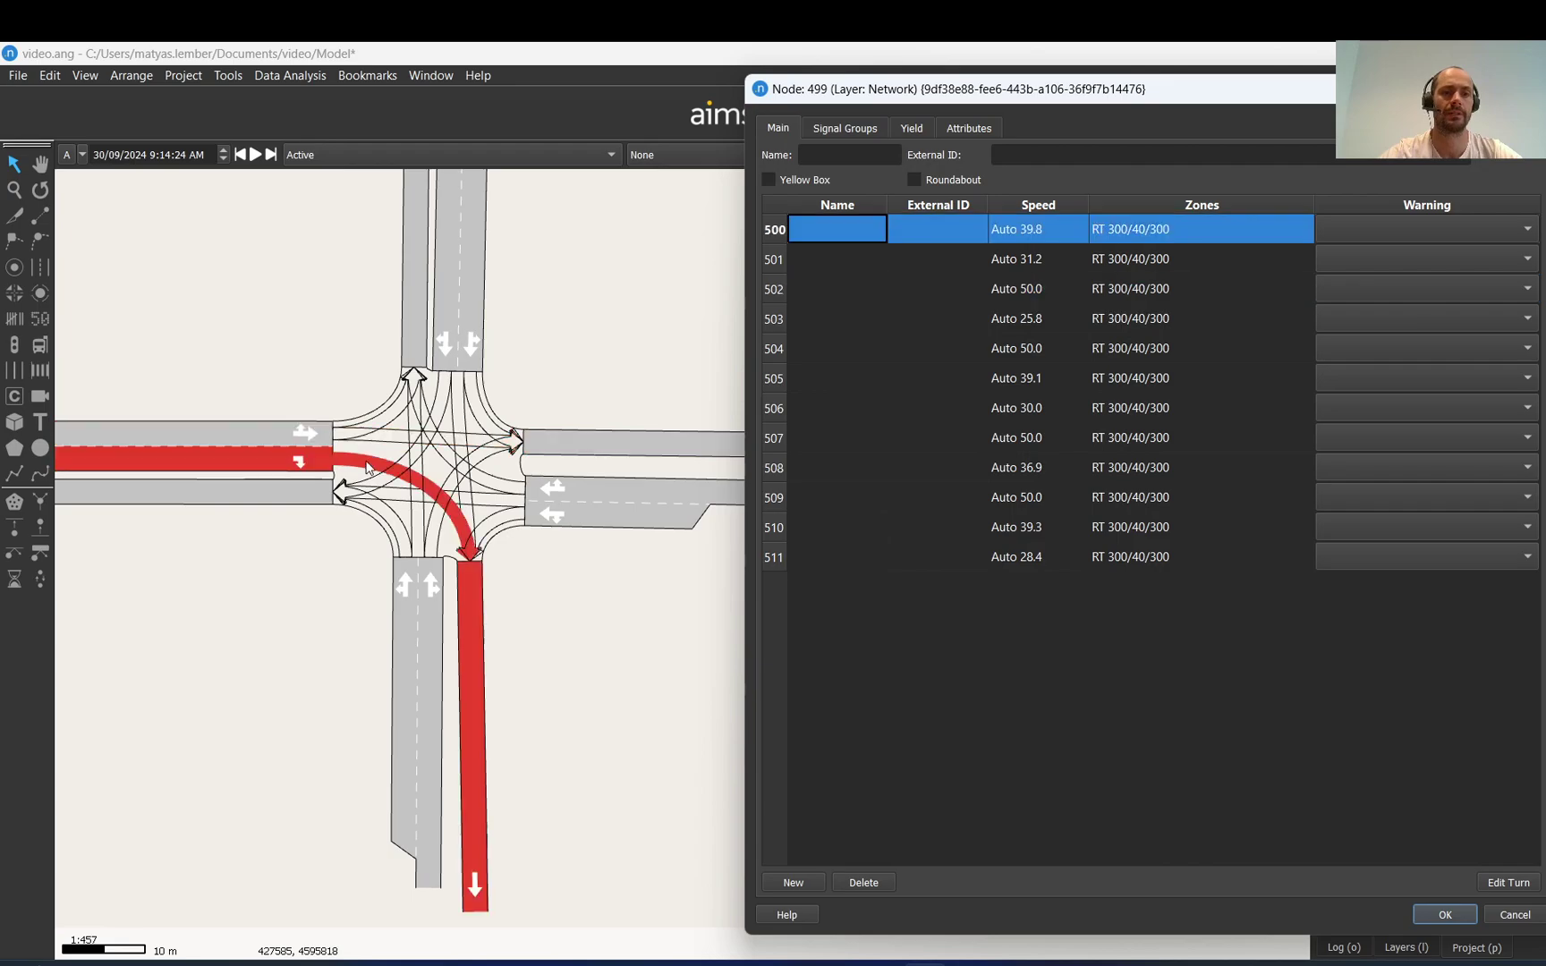
Restrict the straight-ahead turns from the southern, northern and eastern approaches to their left lanes
{"action": "left_click", "coordinate": [428, 536]}
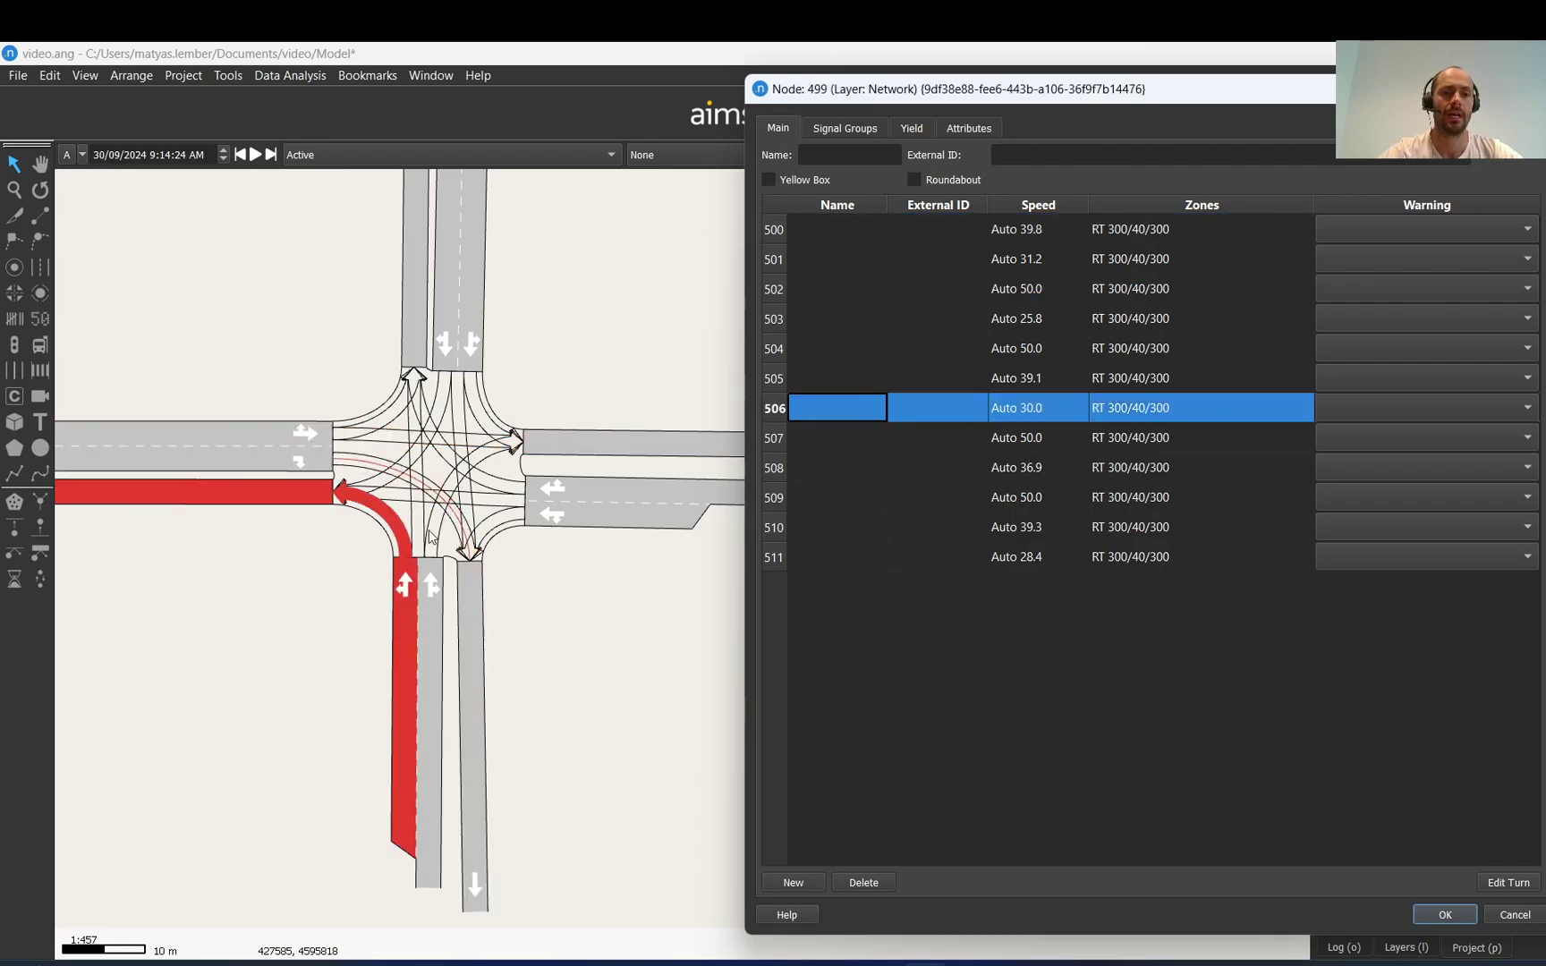
{"action": "left_click", "coordinate": [417, 539]}
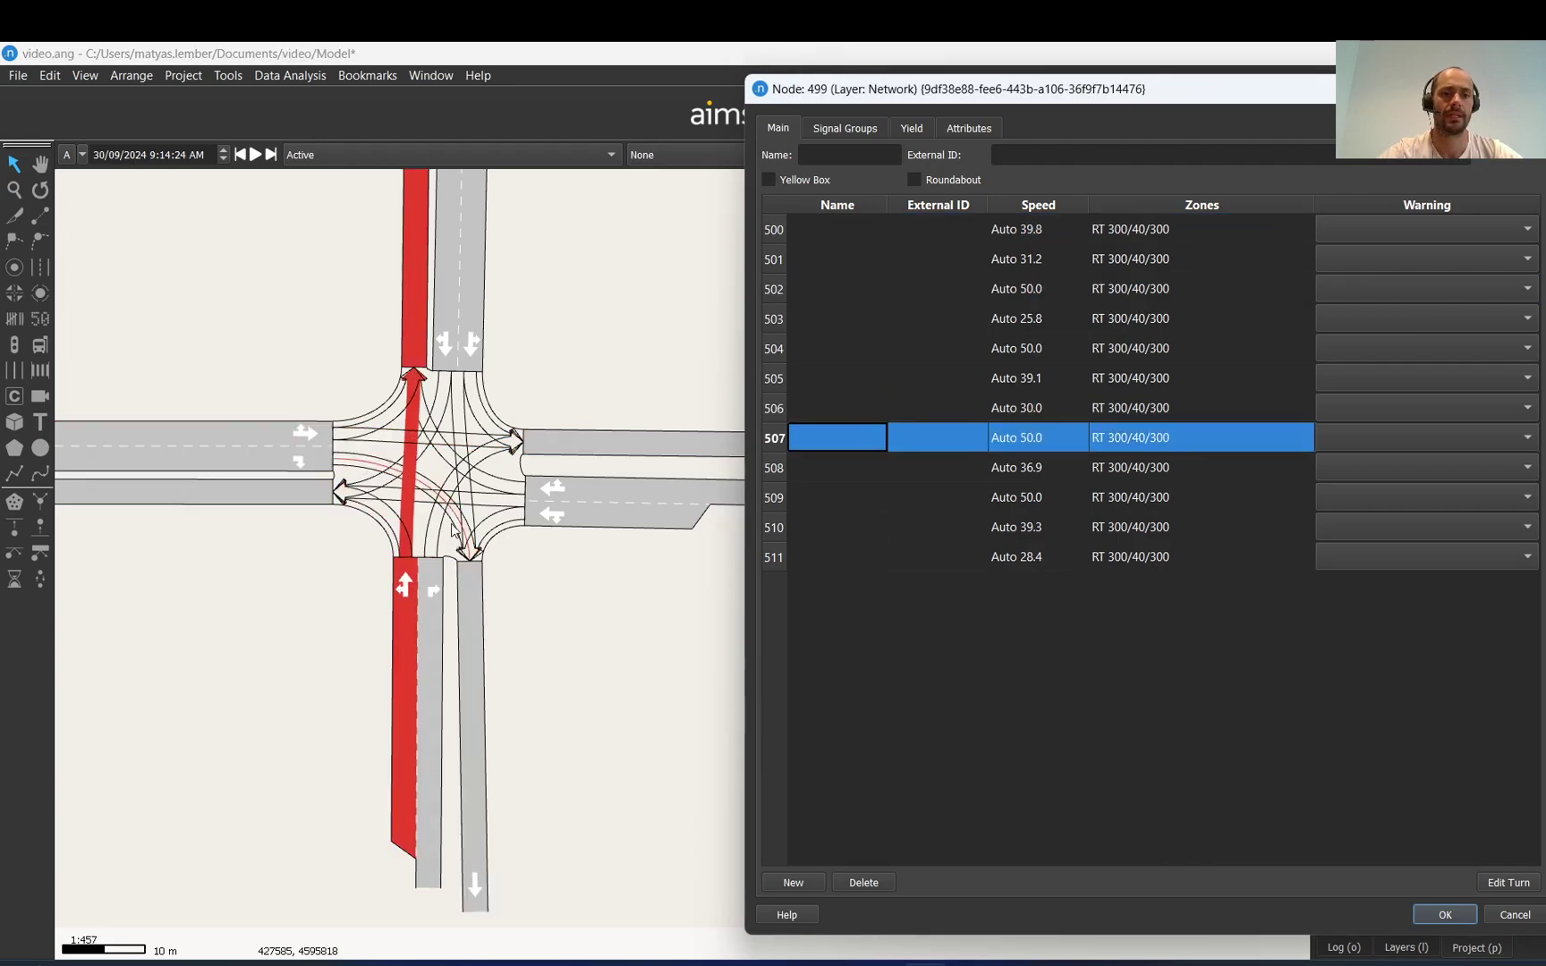
{"action": "left_click", "coordinate": [467, 422]}
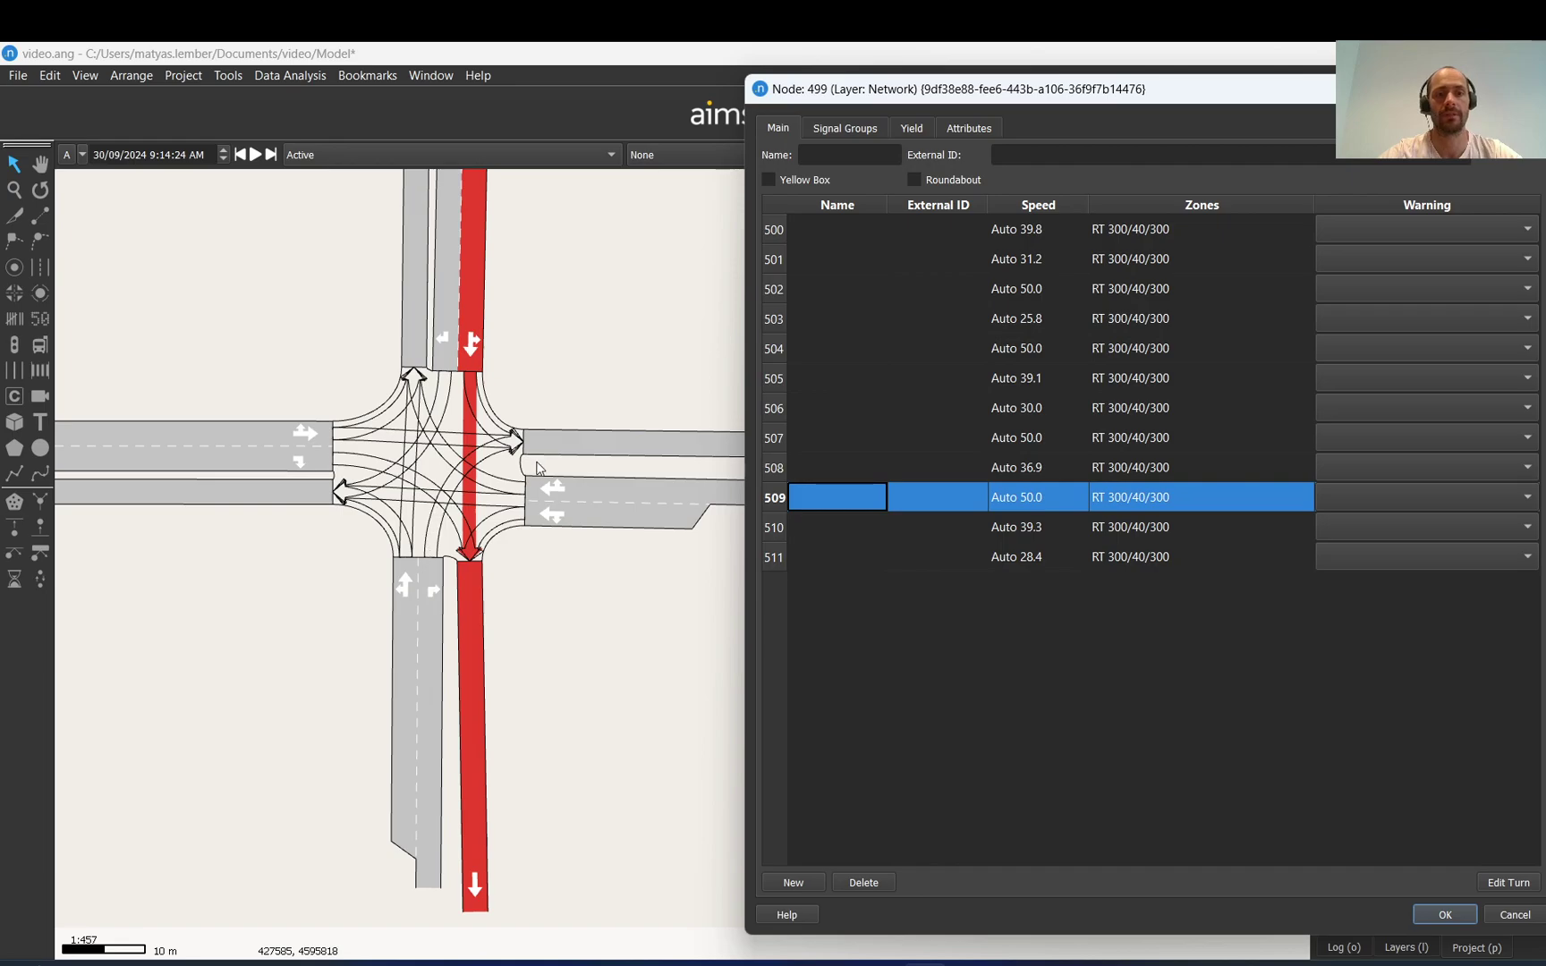
{"action": "left_click", "coordinate": [504, 507]}
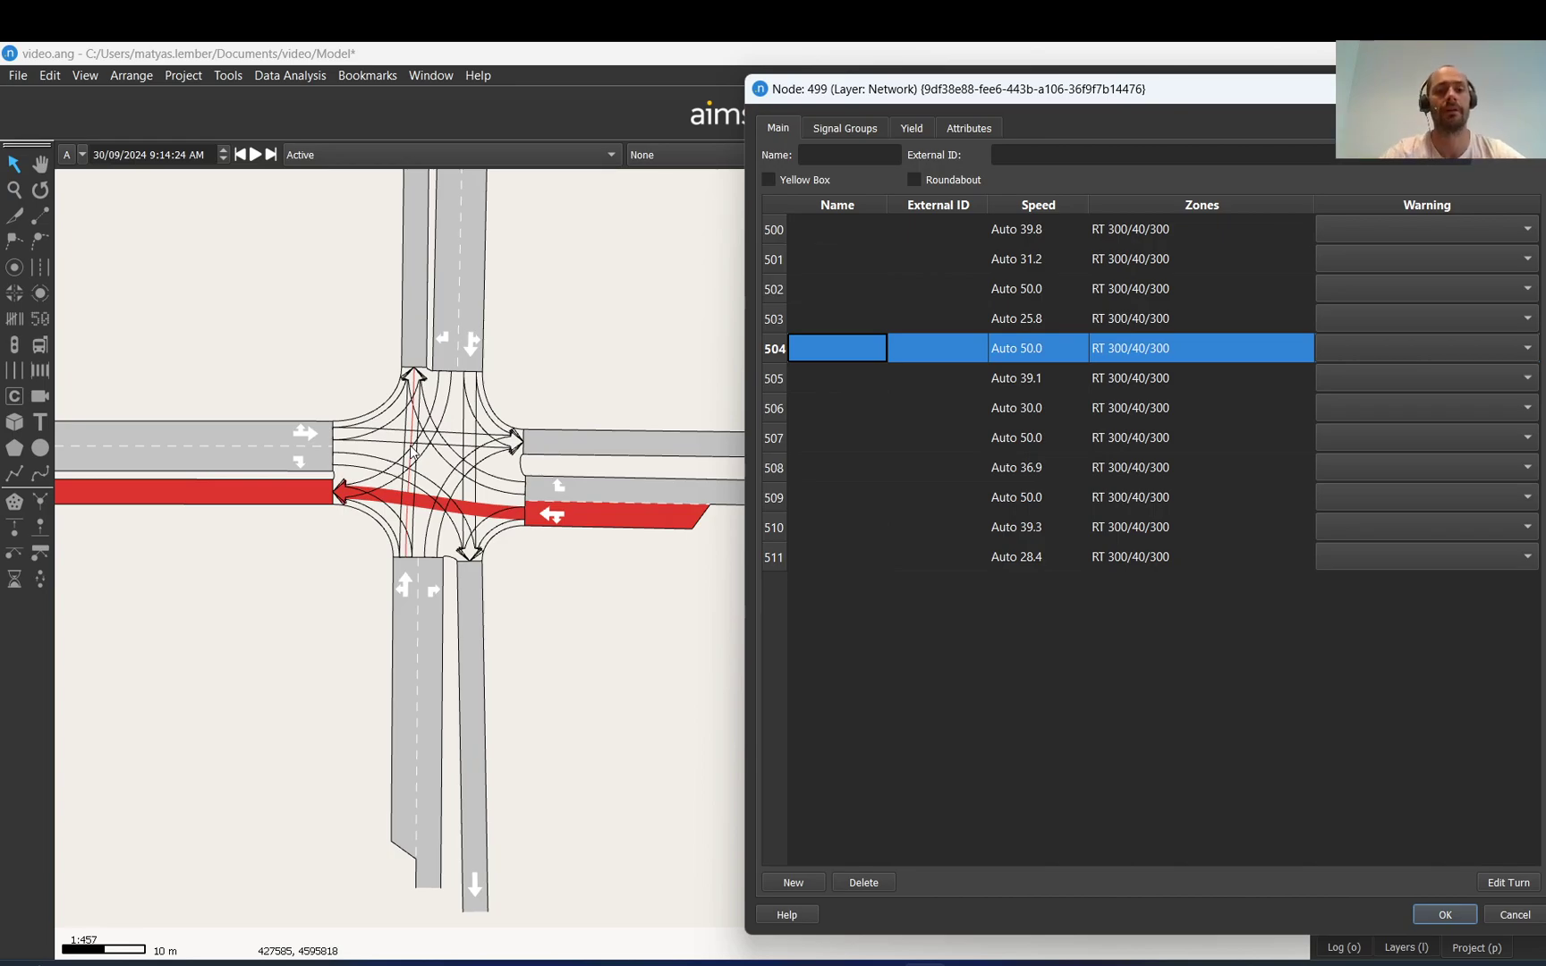
Check the lane assignments of the right-turn and straight-ahead turns on the approaches
{"action": "left_click", "coordinate": [350, 466]}
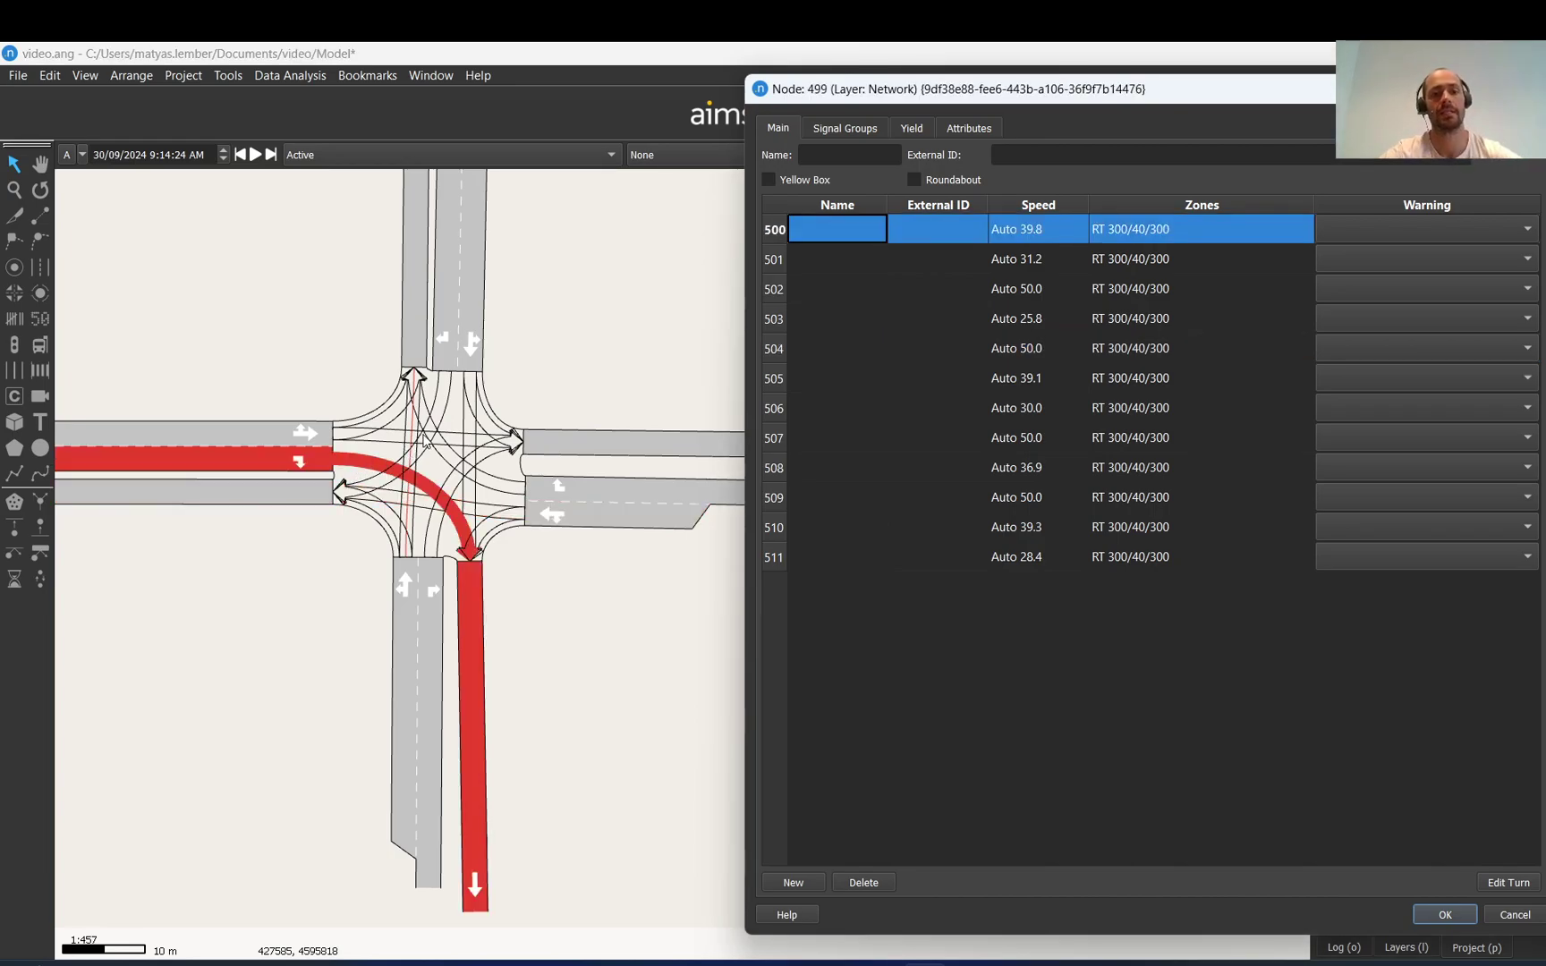
{"action": "left_click", "coordinate": [438, 454]}
{"action": "left_click", "coordinate": [447, 460]}
{"action": "left_click", "coordinate": [456, 466]}
{"action": "left_click", "coordinate": [443, 472]}
{"action": "left_click", "coordinate": [426, 483]}
{"action": "left_click", "coordinate": [397, 441]}
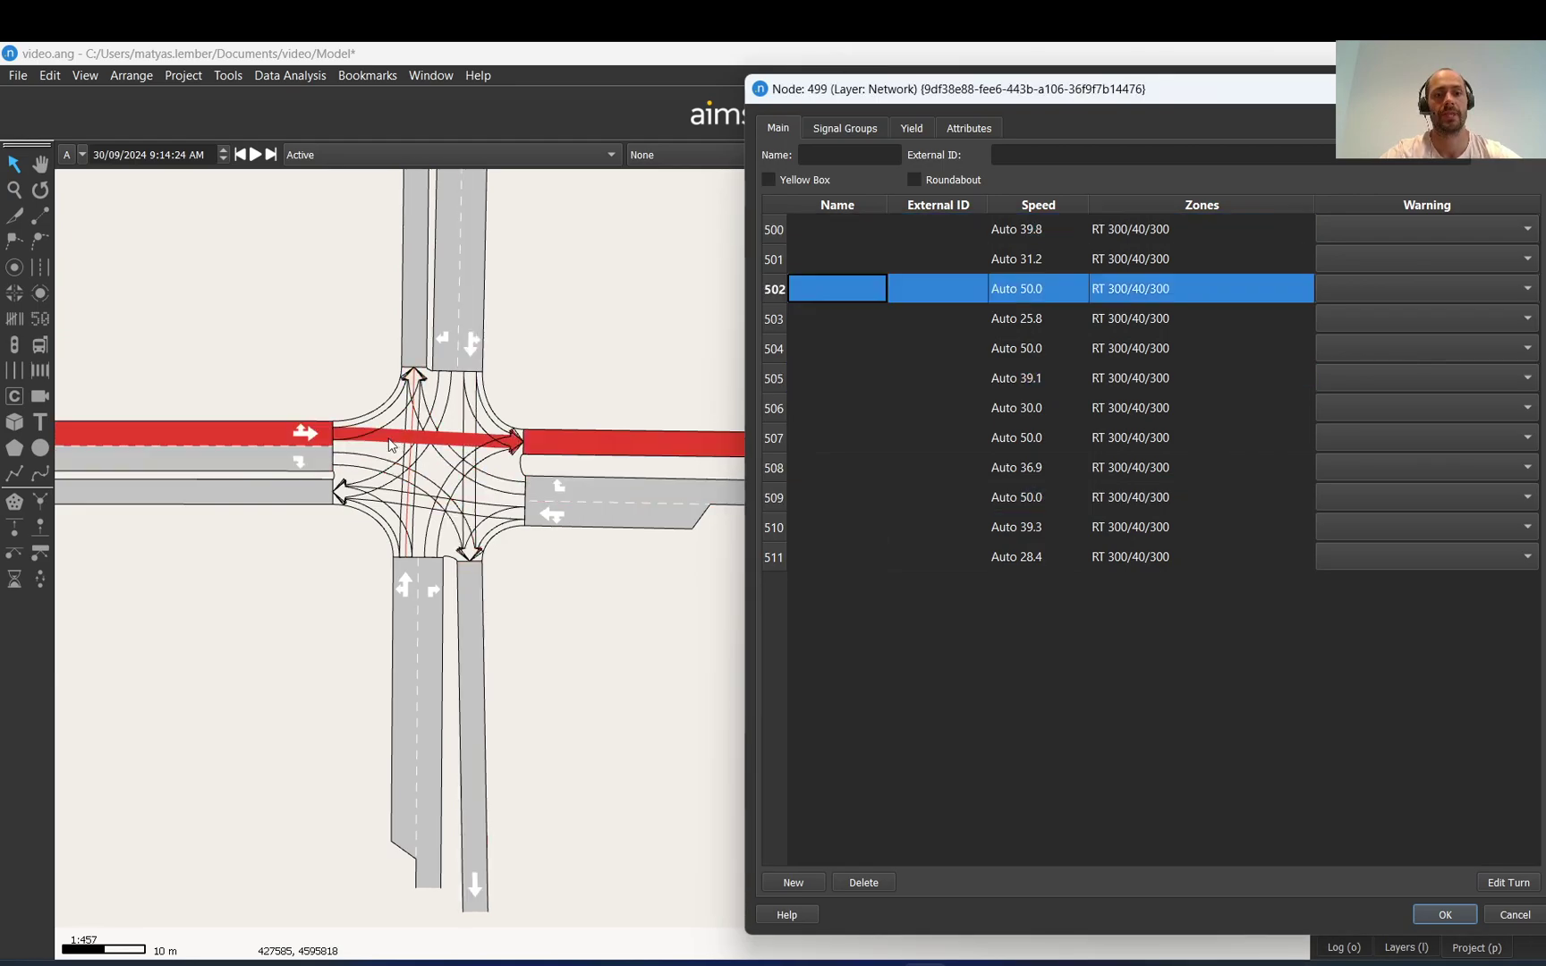
{"action": "left_click", "coordinate": [399, 508]}
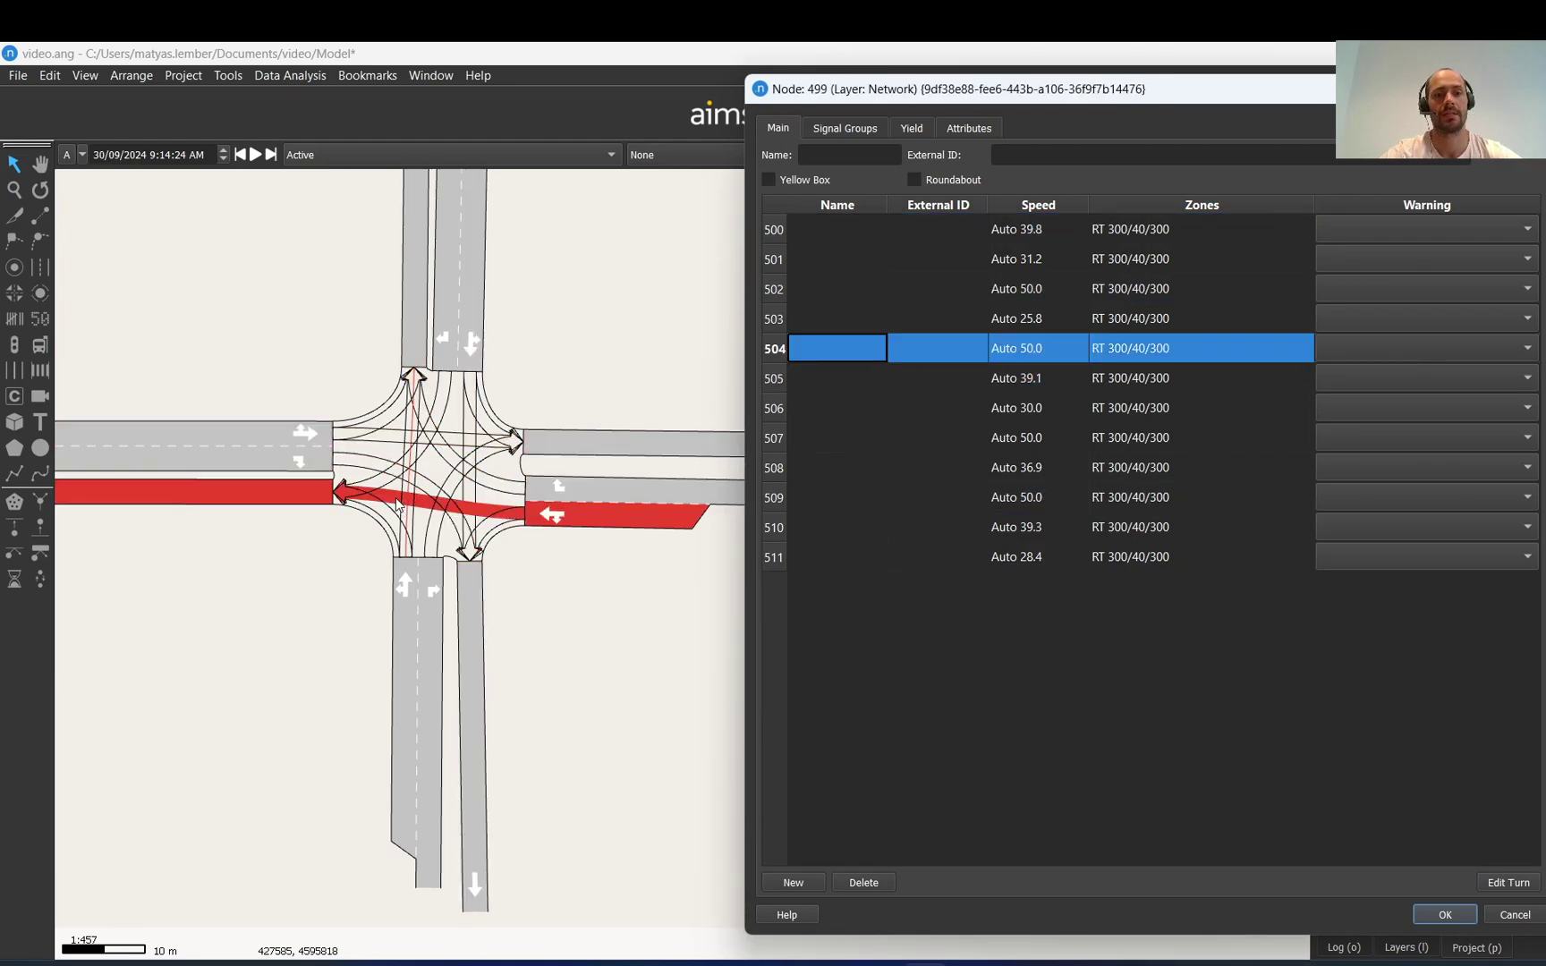
{"action": "left_click", "coordinate": [451, 410]}
{"action": "left_click", "coordinate": [474, 410]}
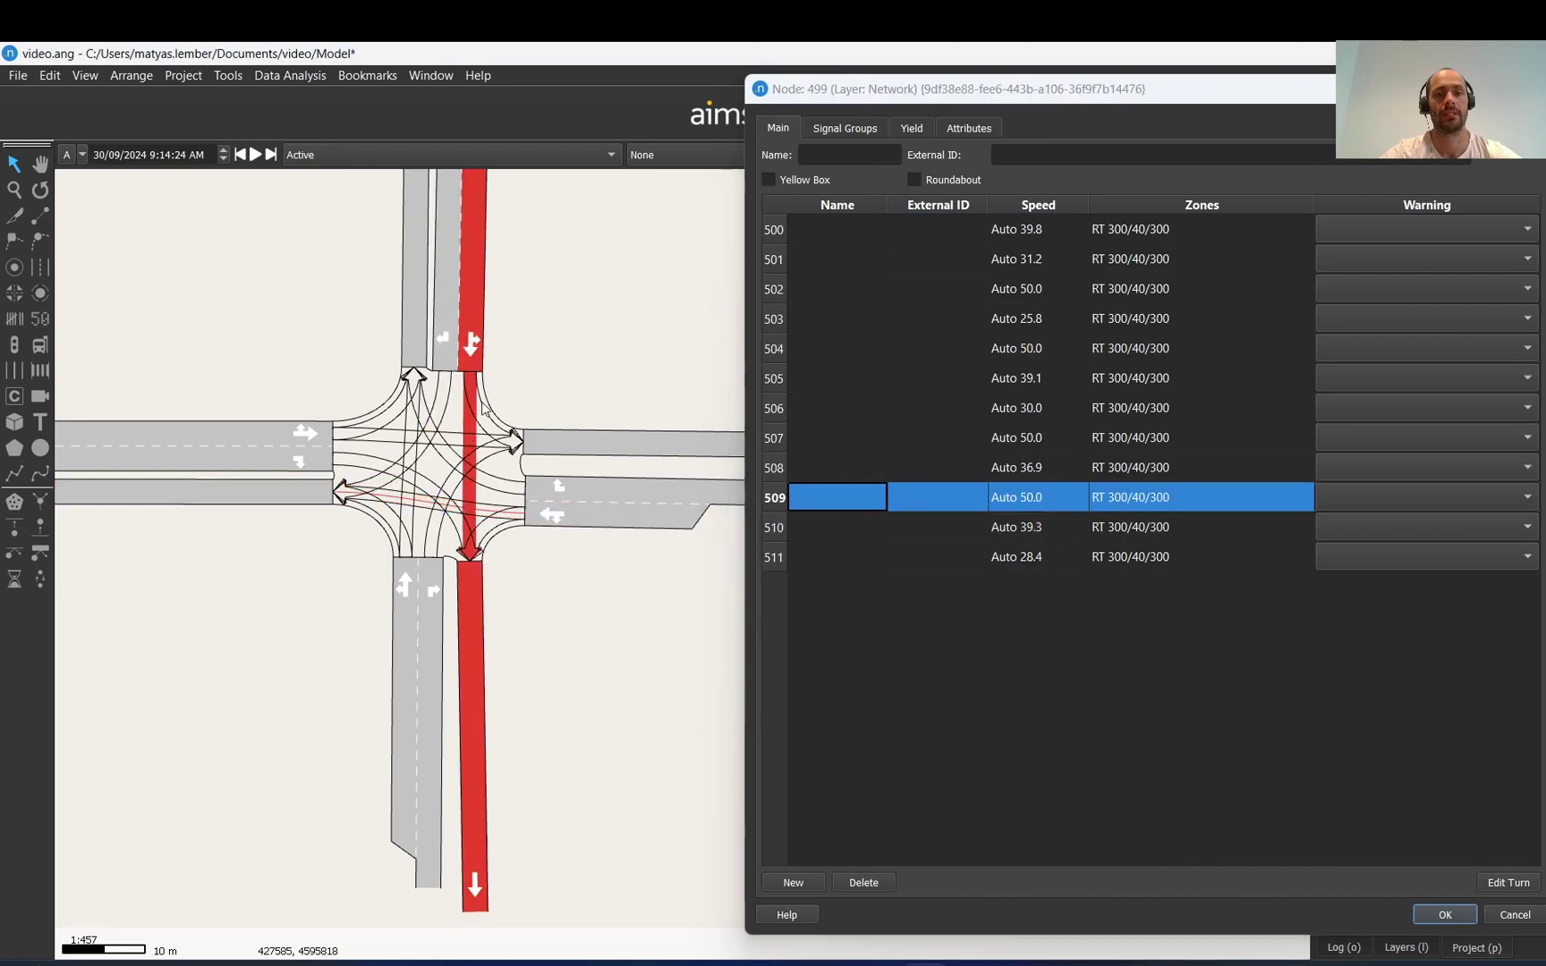
{"action": "left_click", "coordinate": [414, 546]}
{"action": "left_click", "coordinate": [399, 543]}
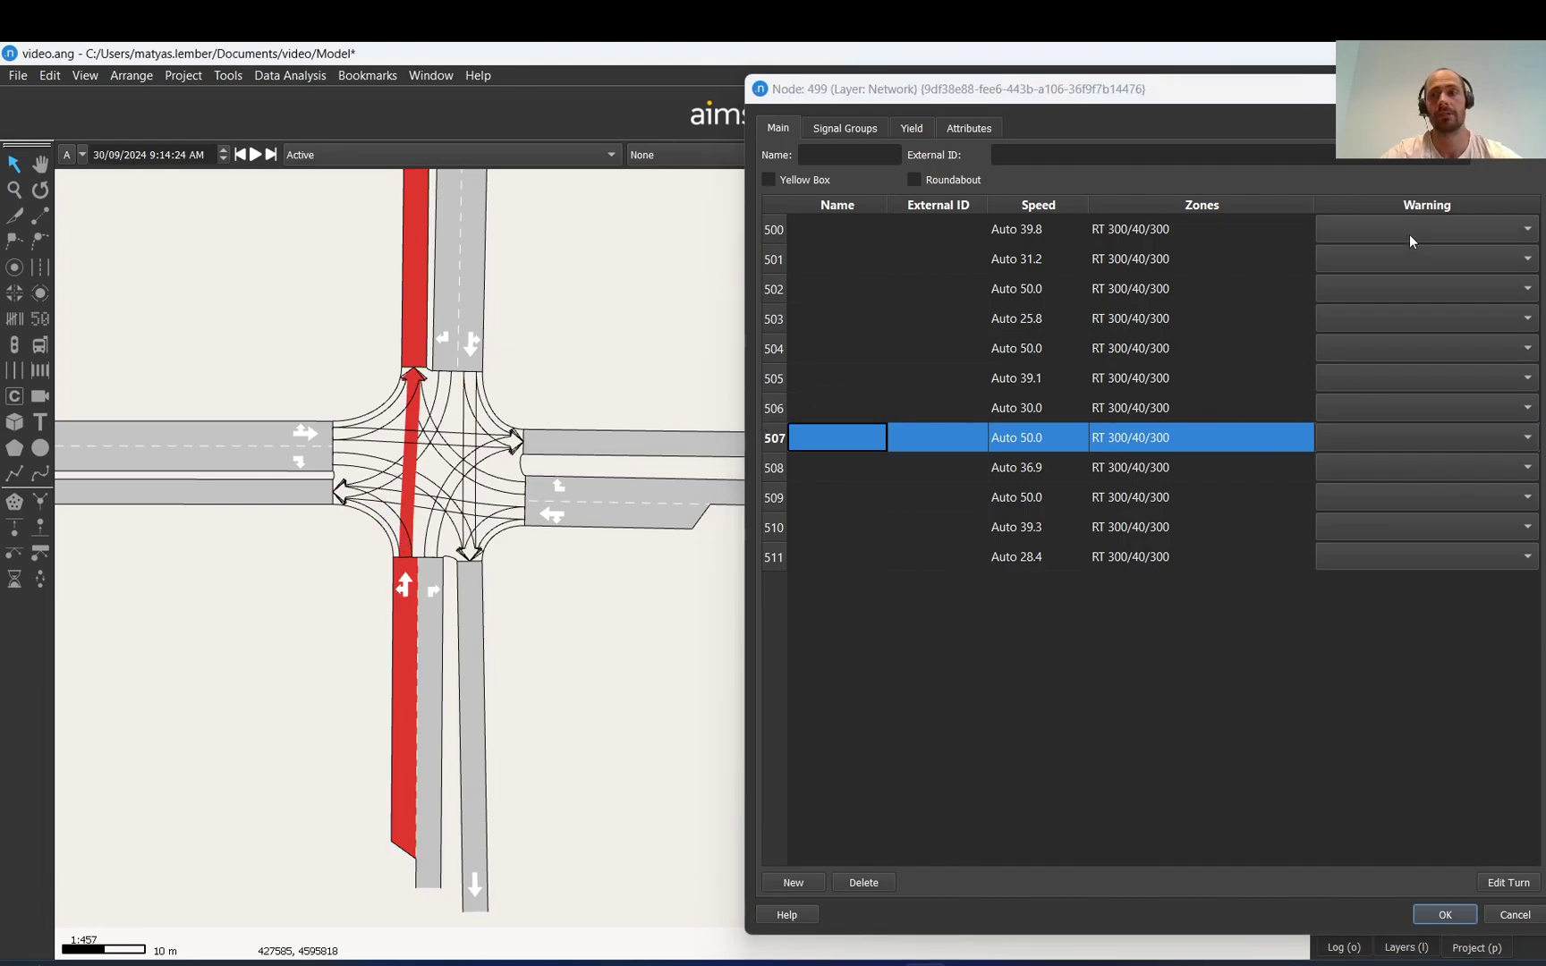
View the warning options for the western approach's right turn without choosing one, and accept the node's settings
{"action": "left_click", "coordinate": [1243, 238]}
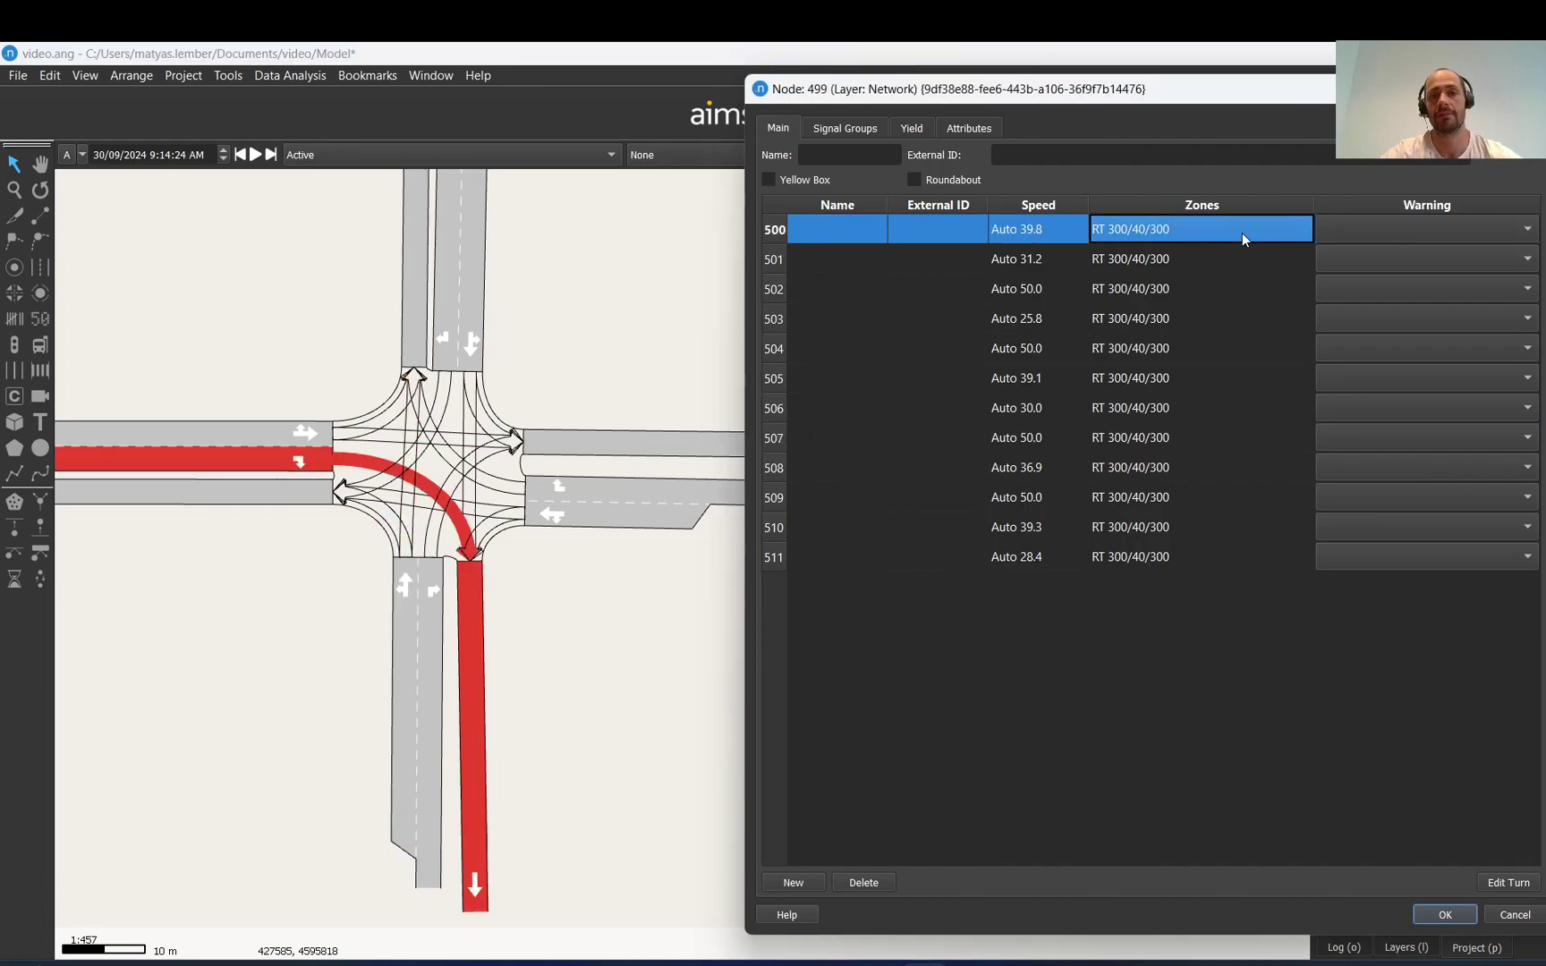
{"action": "left_click", "coordinate": [1366, 229]}
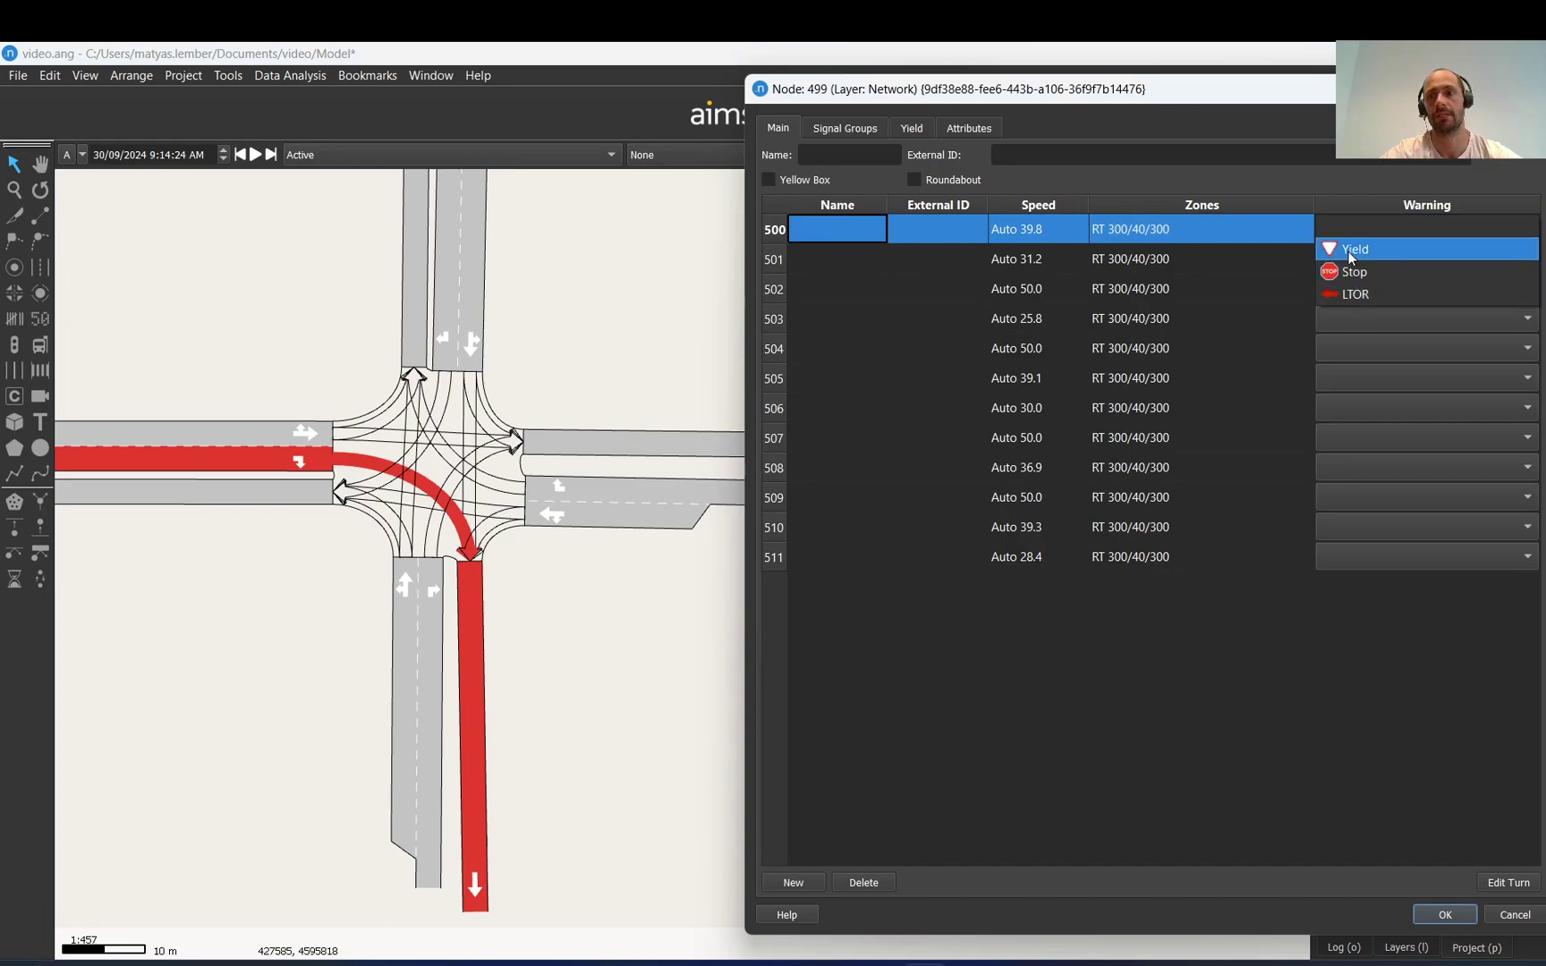
{"action": "left_click", "coordinate": [1294, 204]}
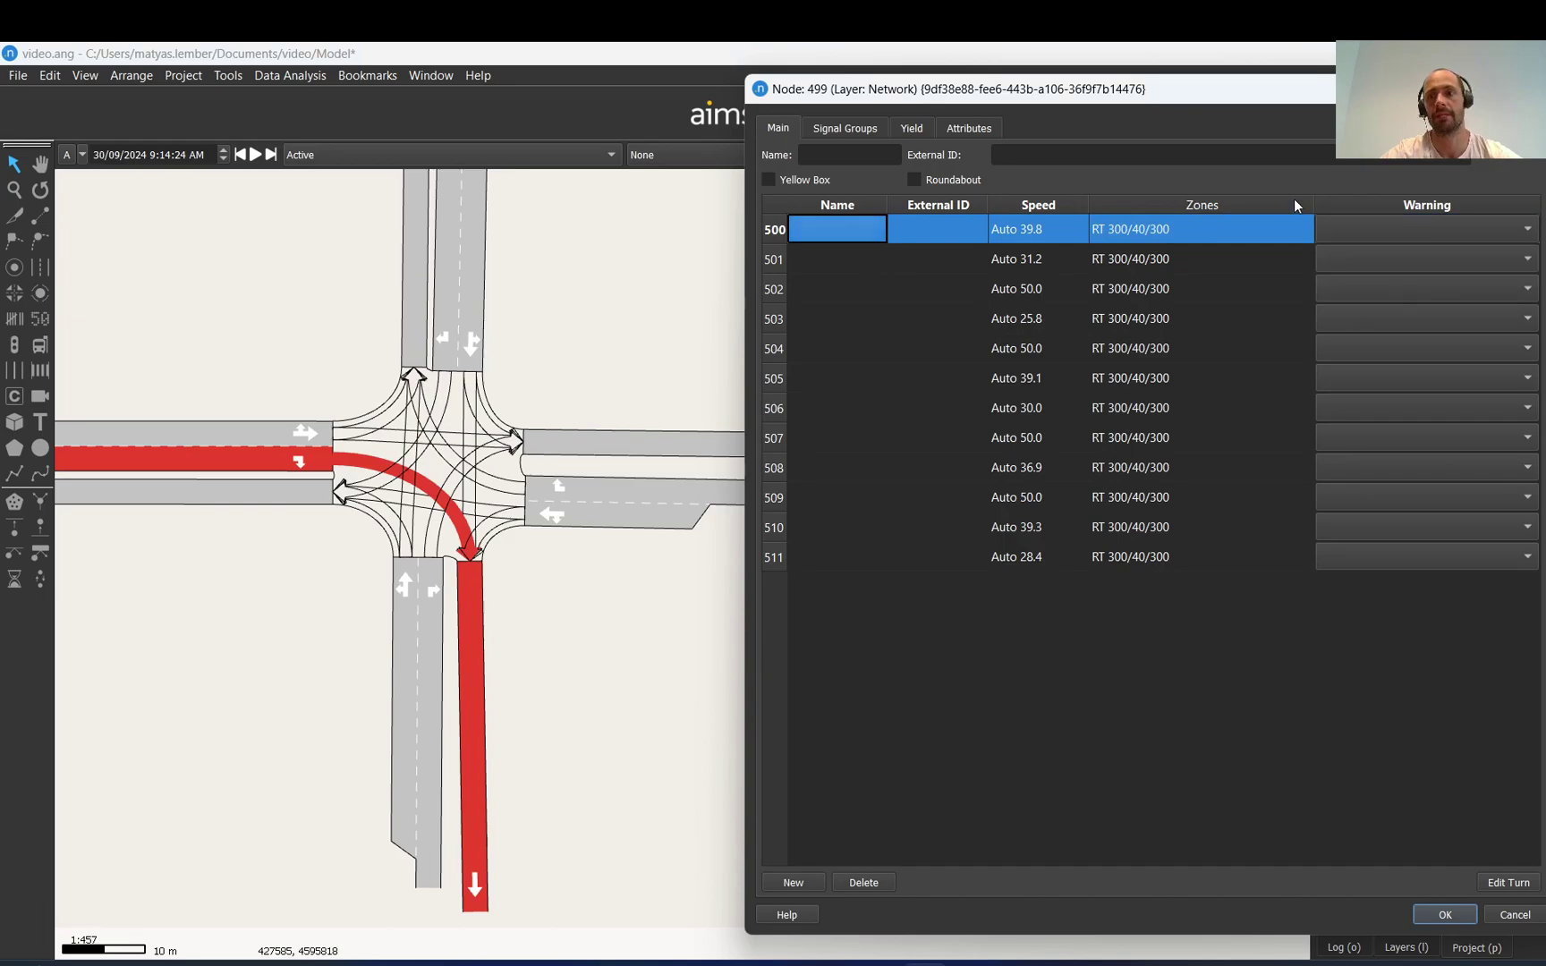
{"action": "left_click", "coordinate": [1445, 912]}
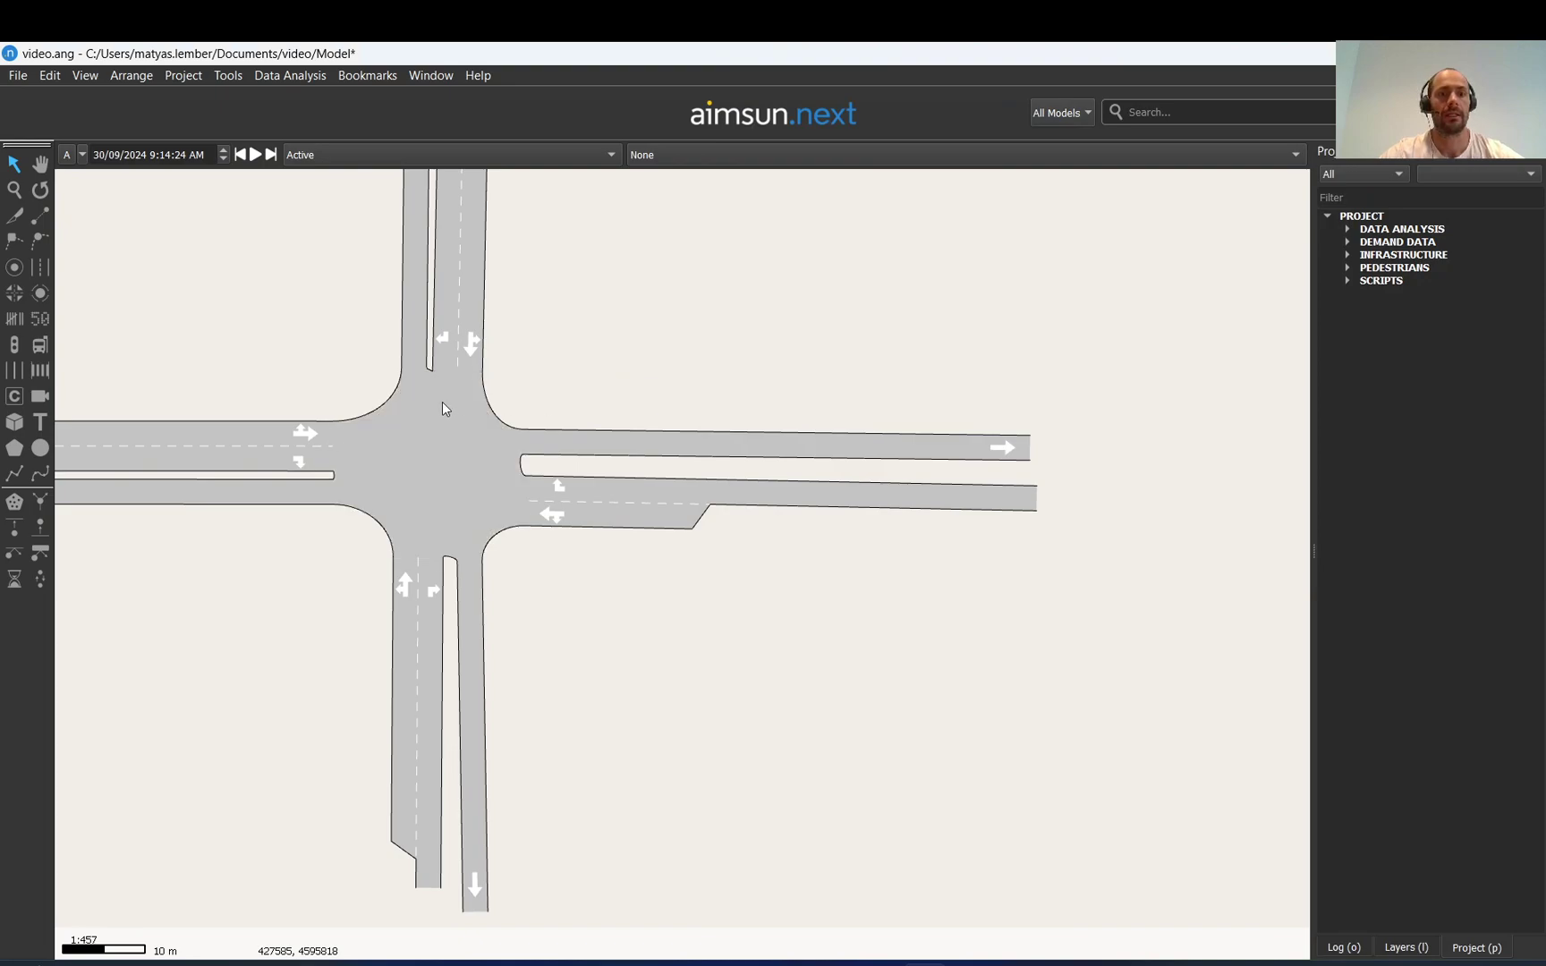
Enable the yellow box on the junction node
{"action": "left_click", "coordinate": [450, 424]}
{"action": "right_click", "coordinate": [454, 424]}
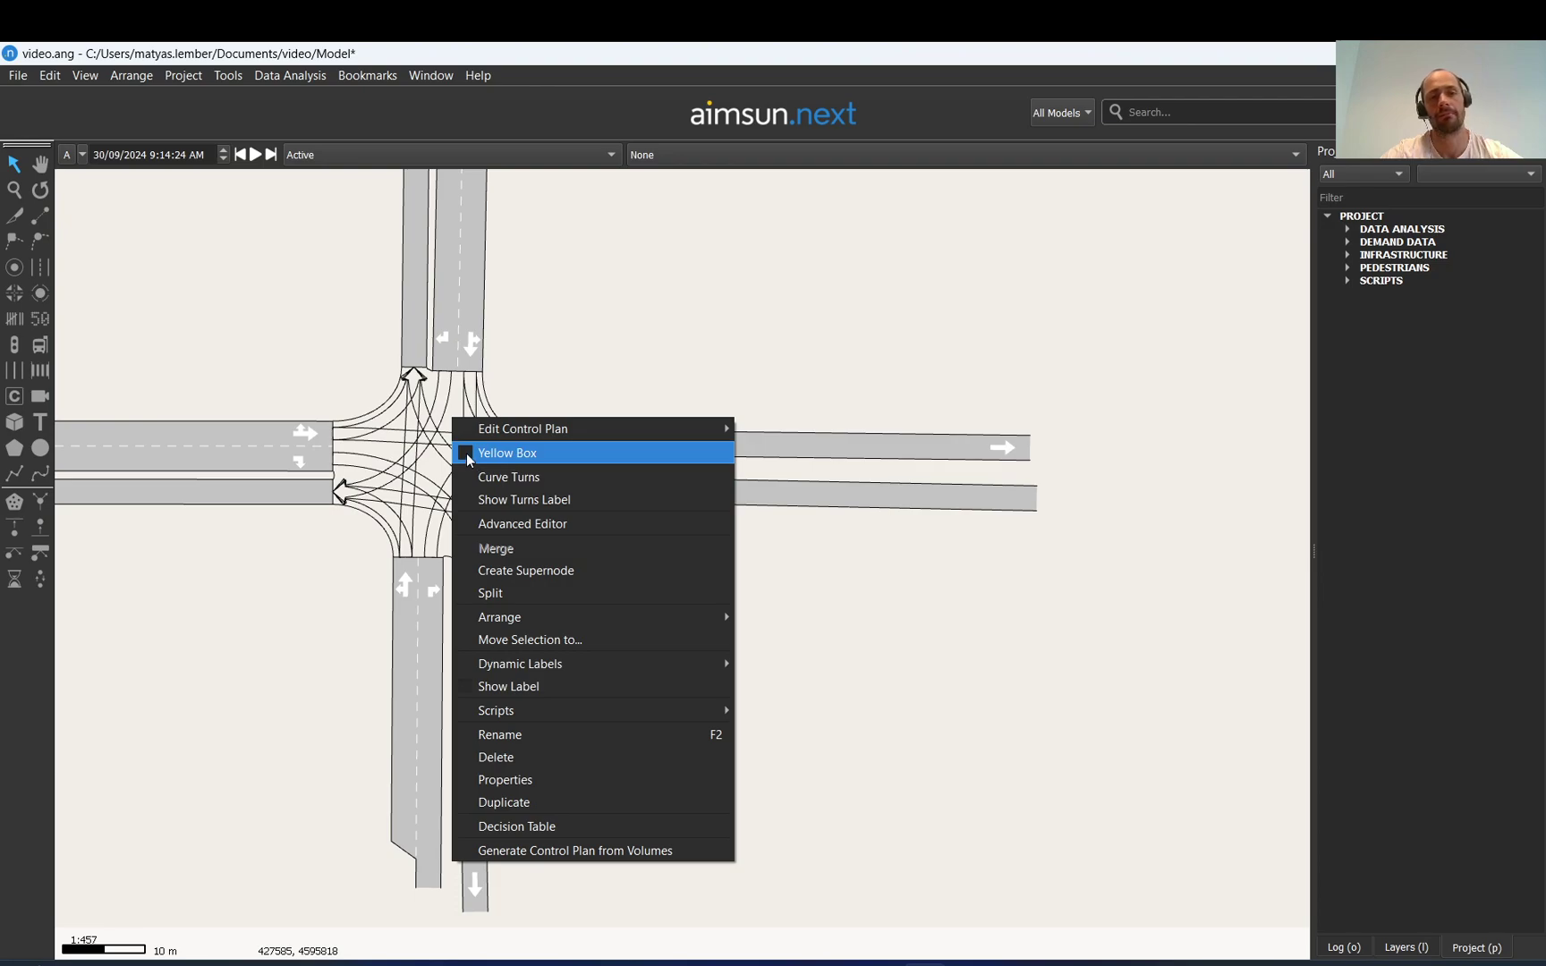
{"action": "left_click", "coordinate": [467, 453]}
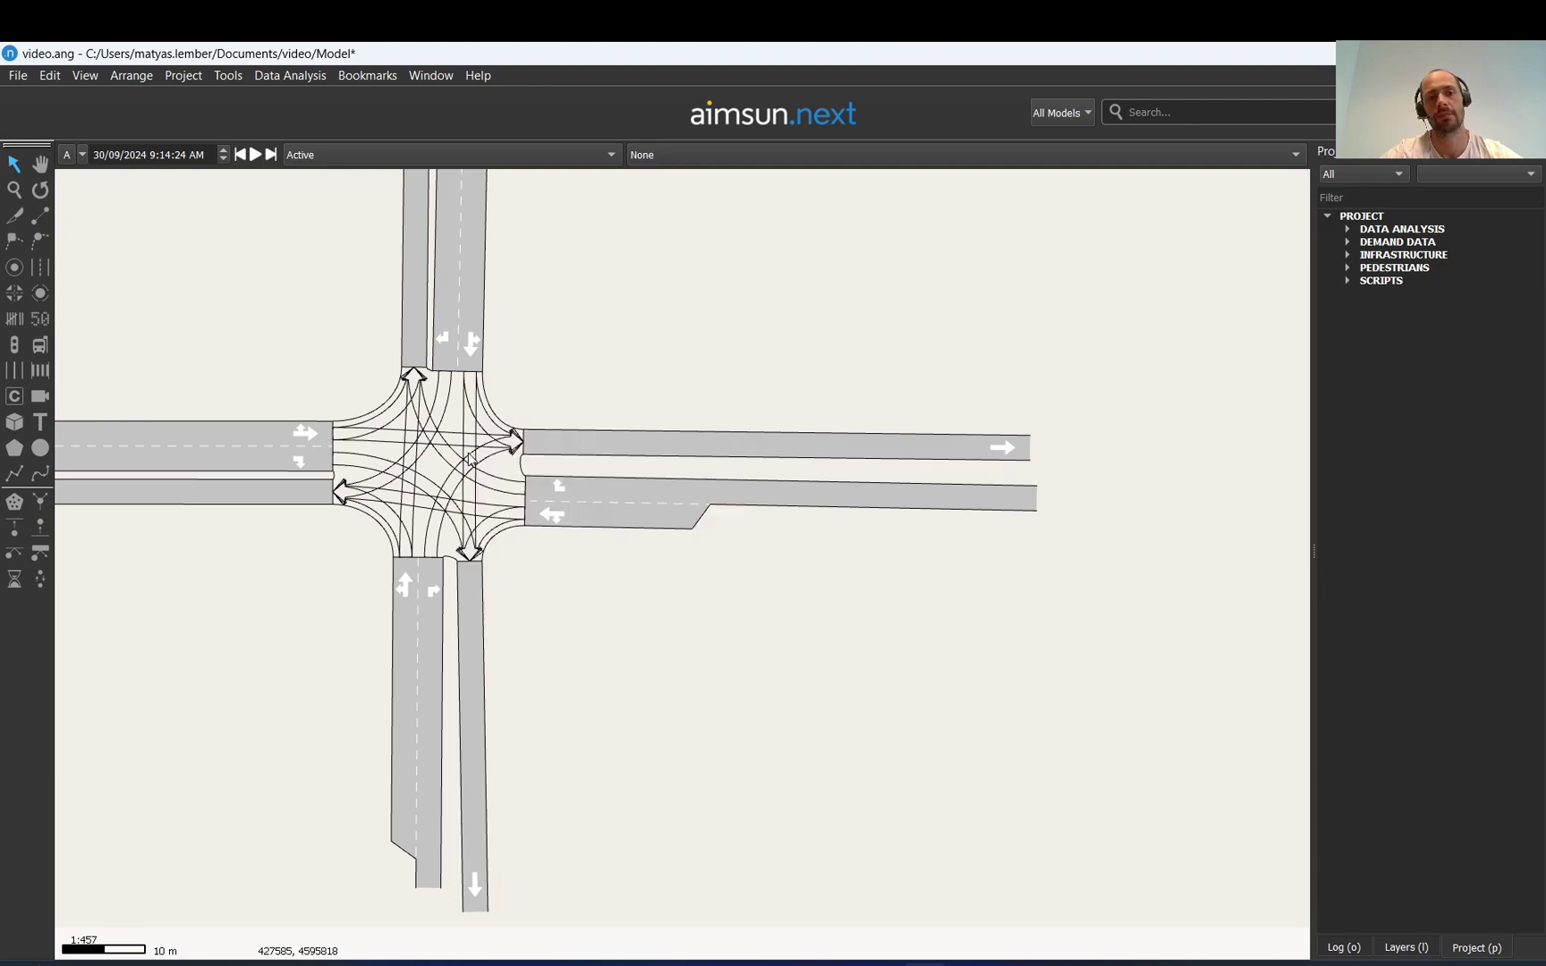
{"action": "left_click", "coordinate": [458, 414]}
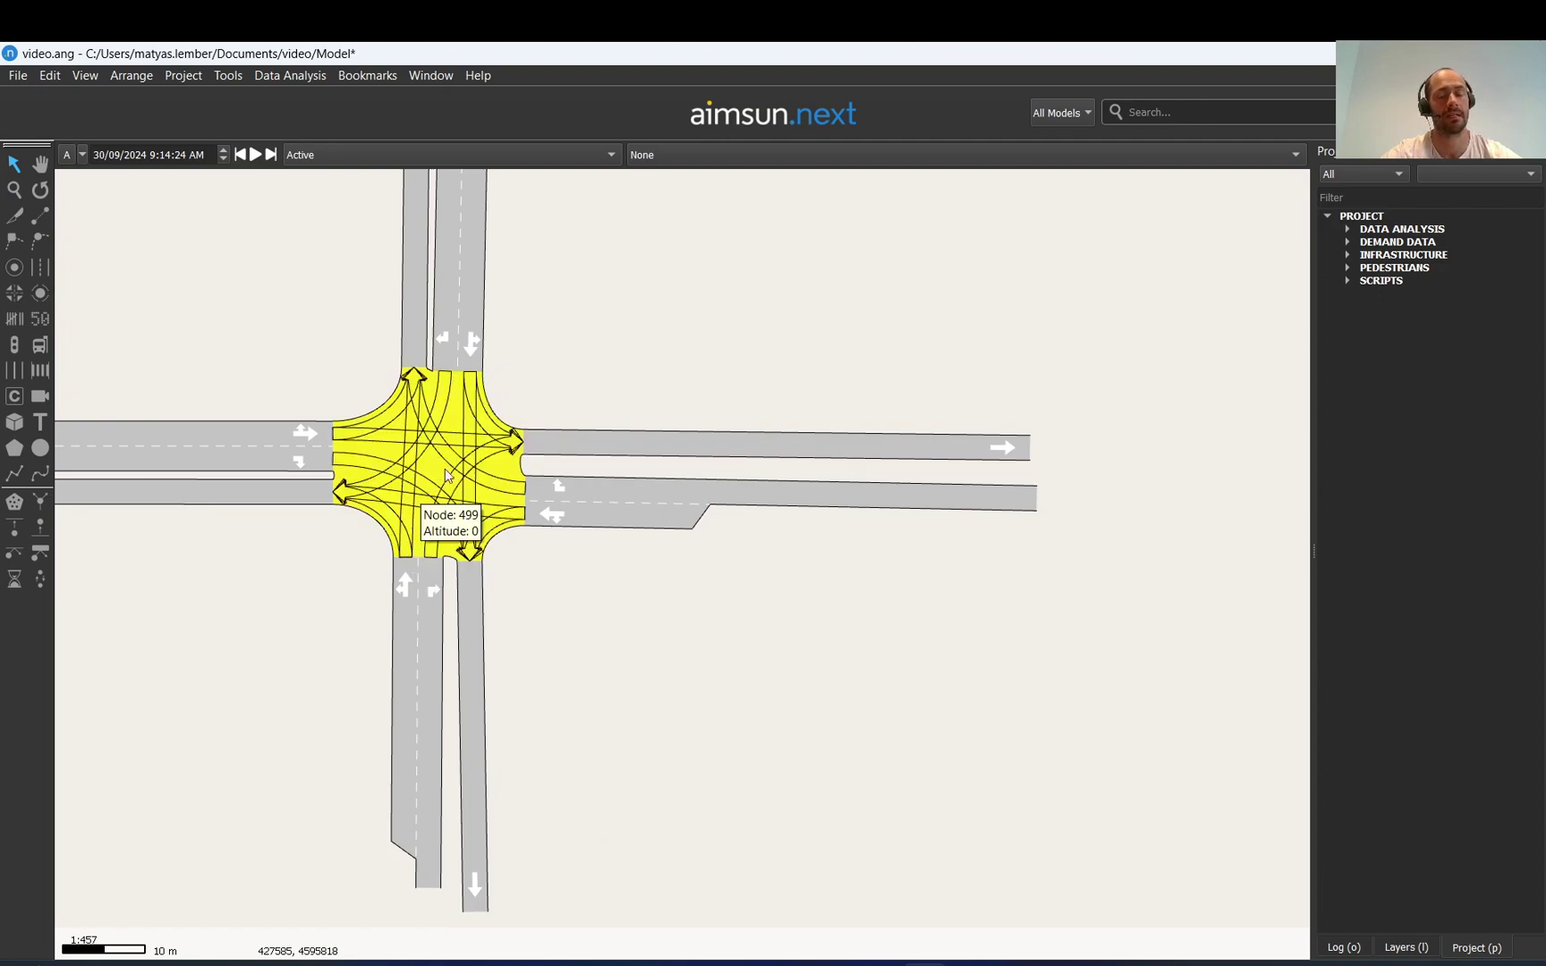
Add a signal group named W RT to the junction node and assign it the western approach's right turn, Turn 500
{"action": "double_click", "coordinate": [455, 426]}
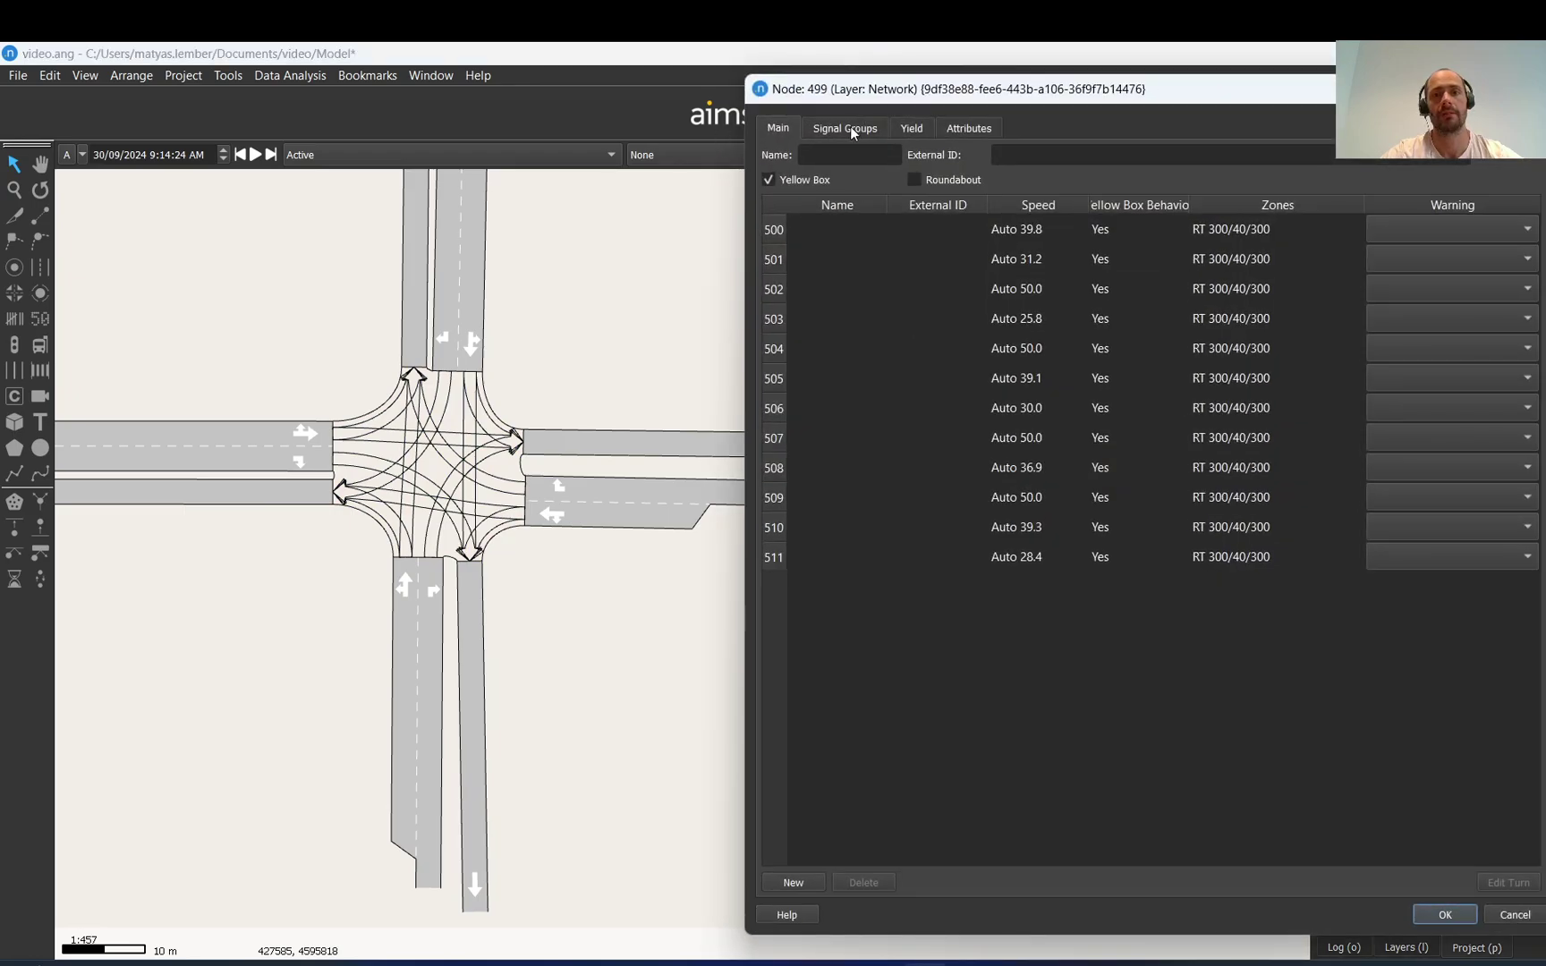
{"action": "left_click", "coordinate": [841, 129]}
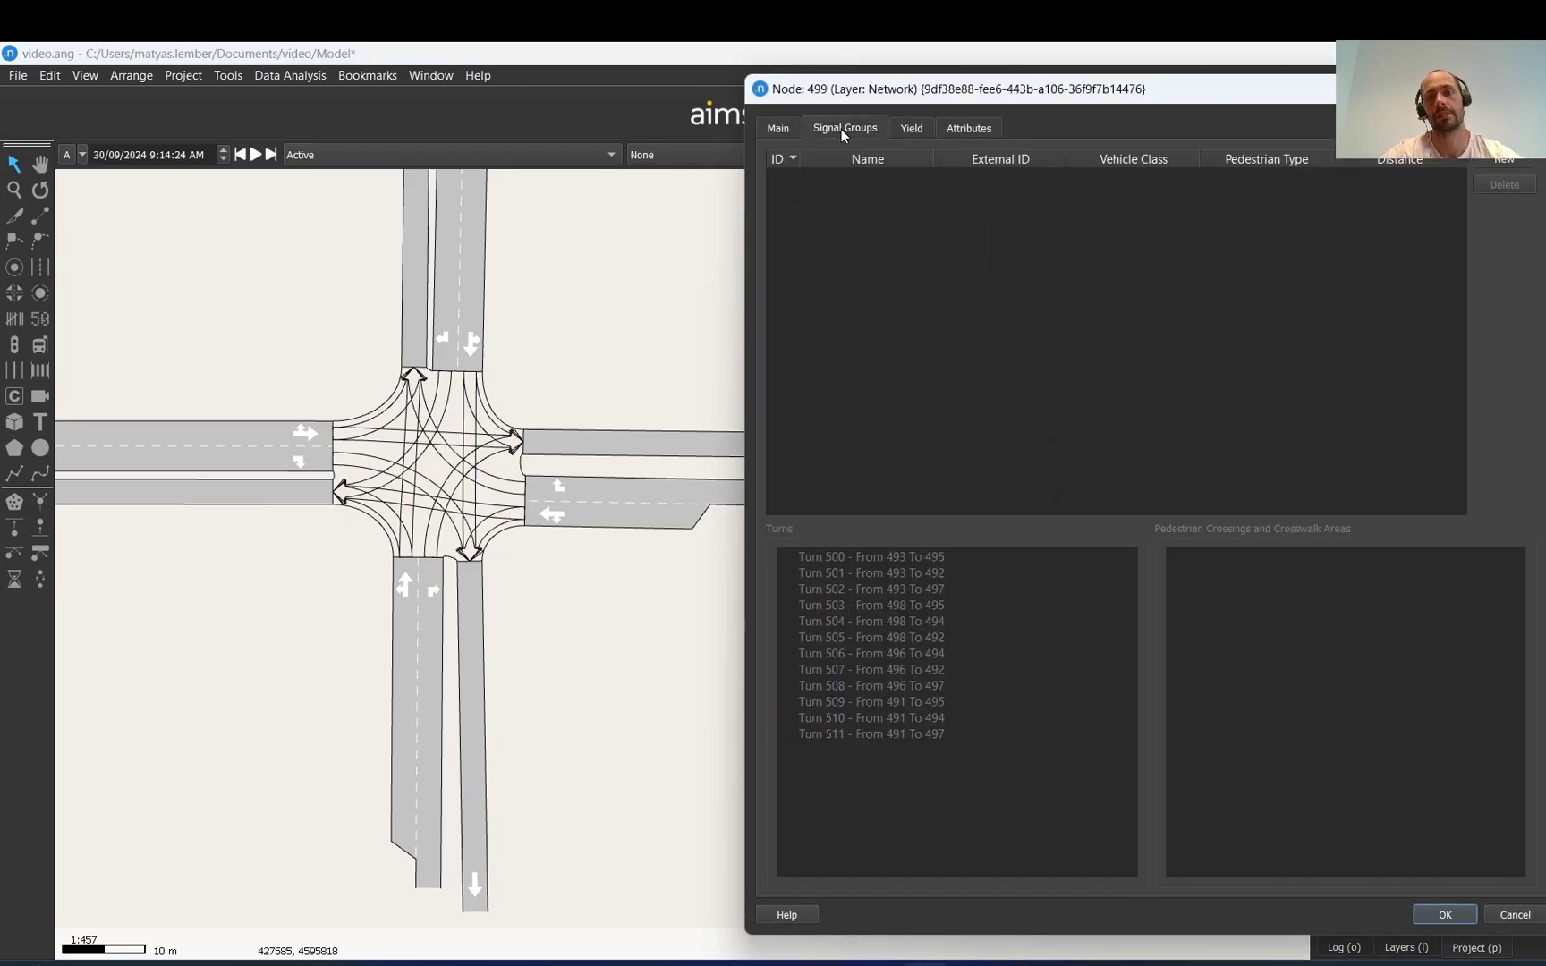
{"action": "left_click", "coordinate": [1486, 159]}
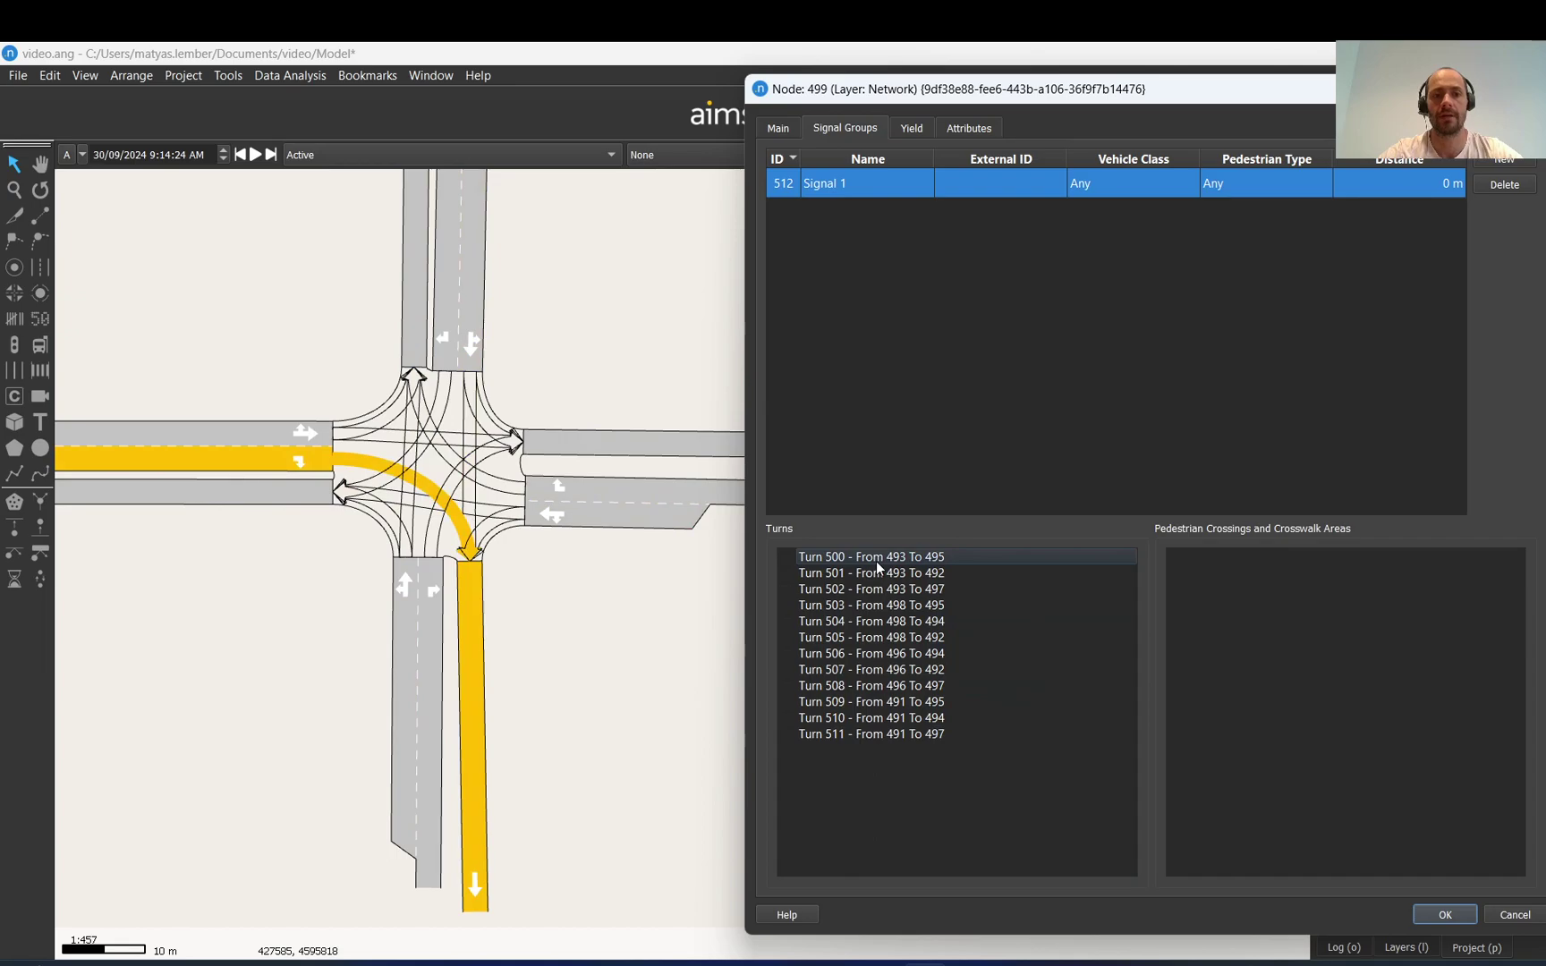
{"action": "double_click", "coordinate": [890, 184]}
{"action": "left_click_drag", "start_coordinate": [841, 183], "coordinate": [768, 188]}
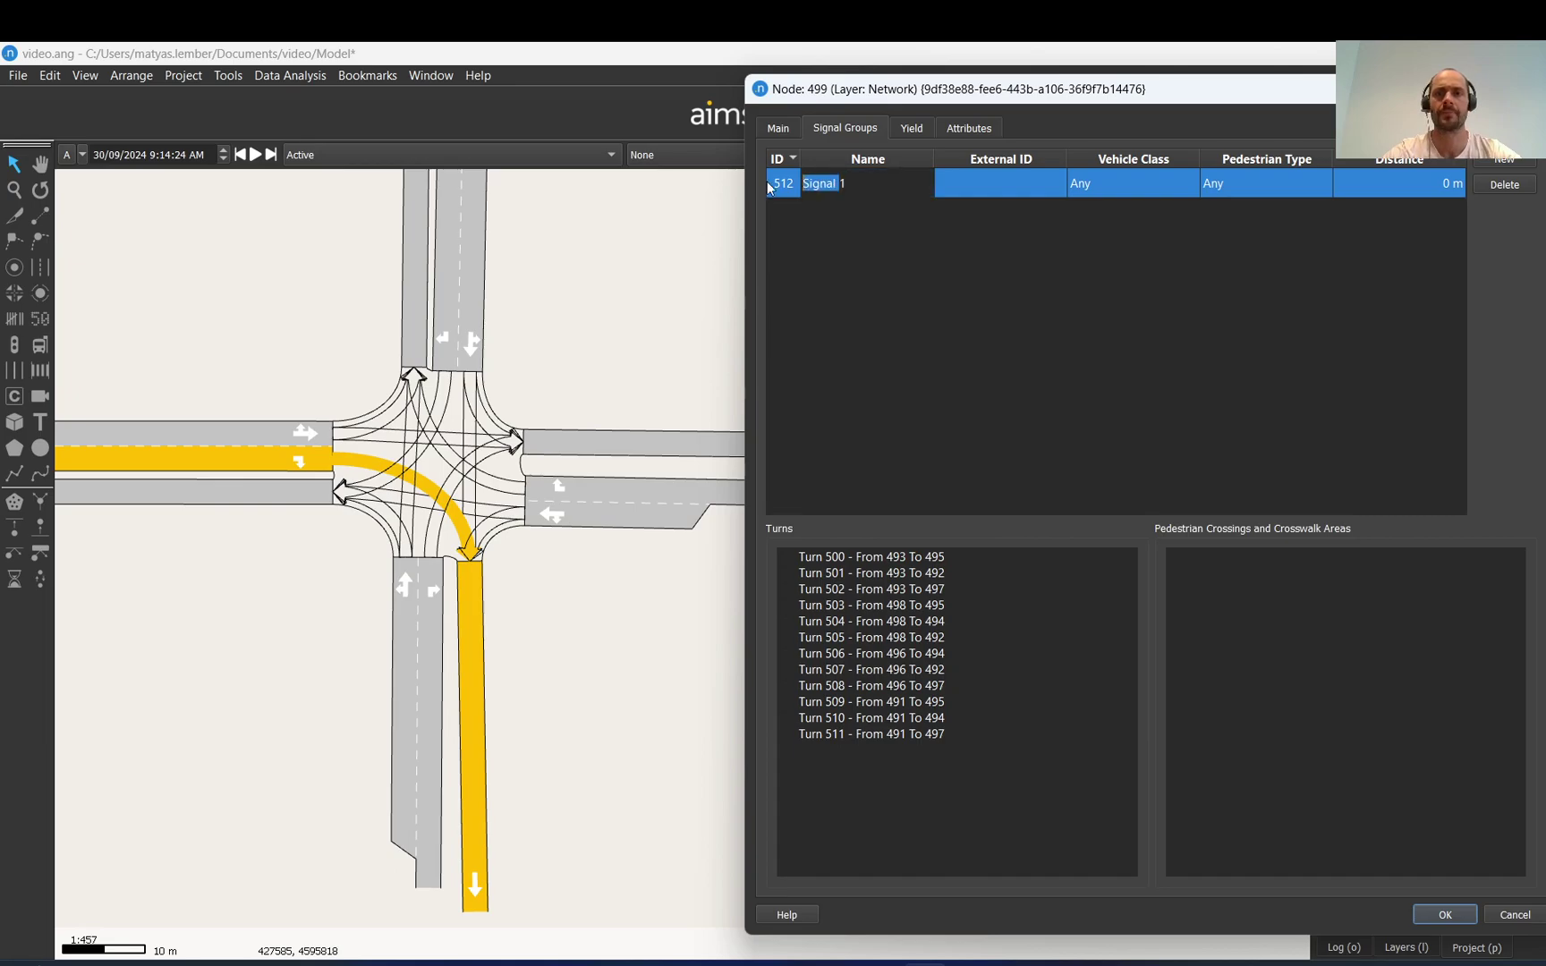
{"action": "key", "text": "Delete"}
{"action": "key", "text": "Delete"}
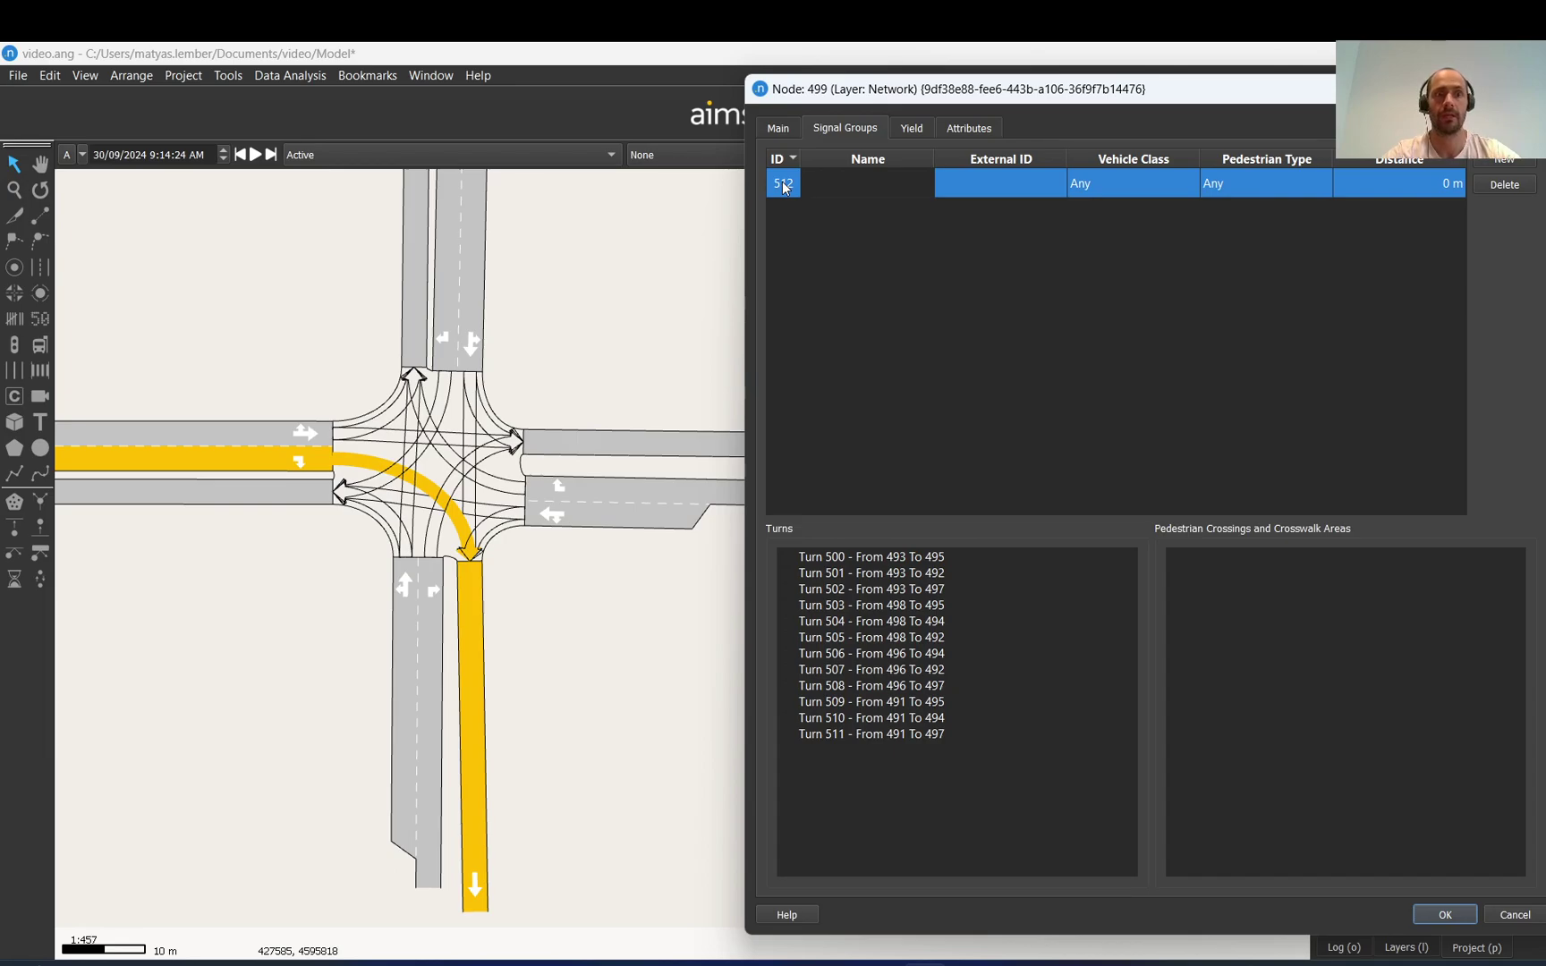
{"action": "type", "text": "W"}
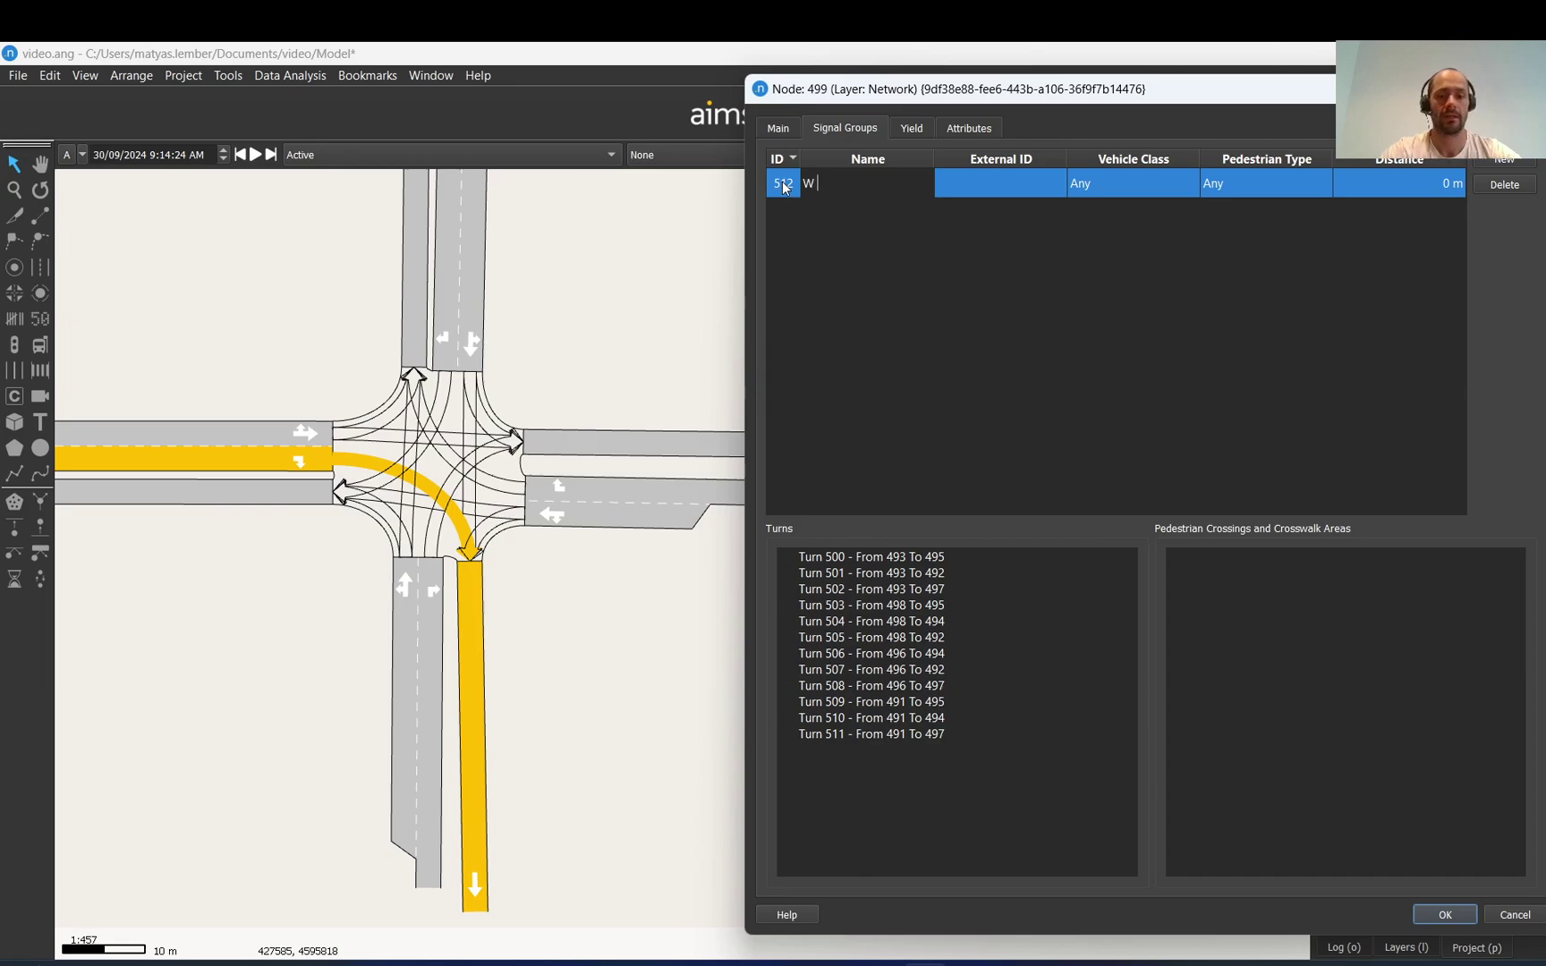
{"action": "type", "text": " RT"}
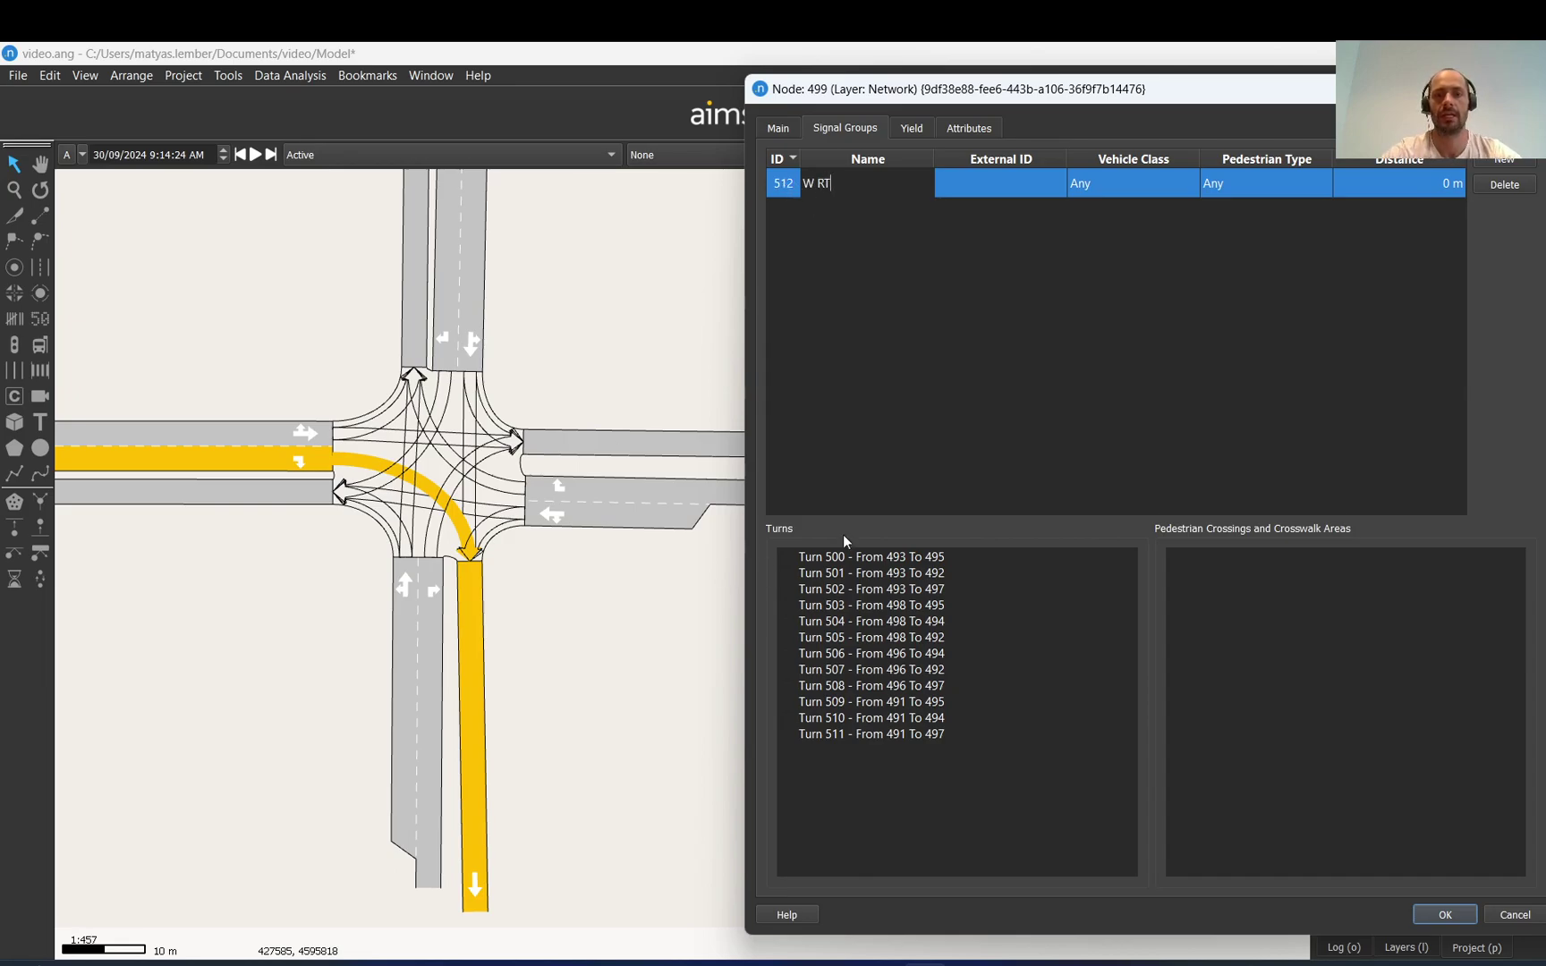
{"action": "left_click", "coordinate": [860, 557]}
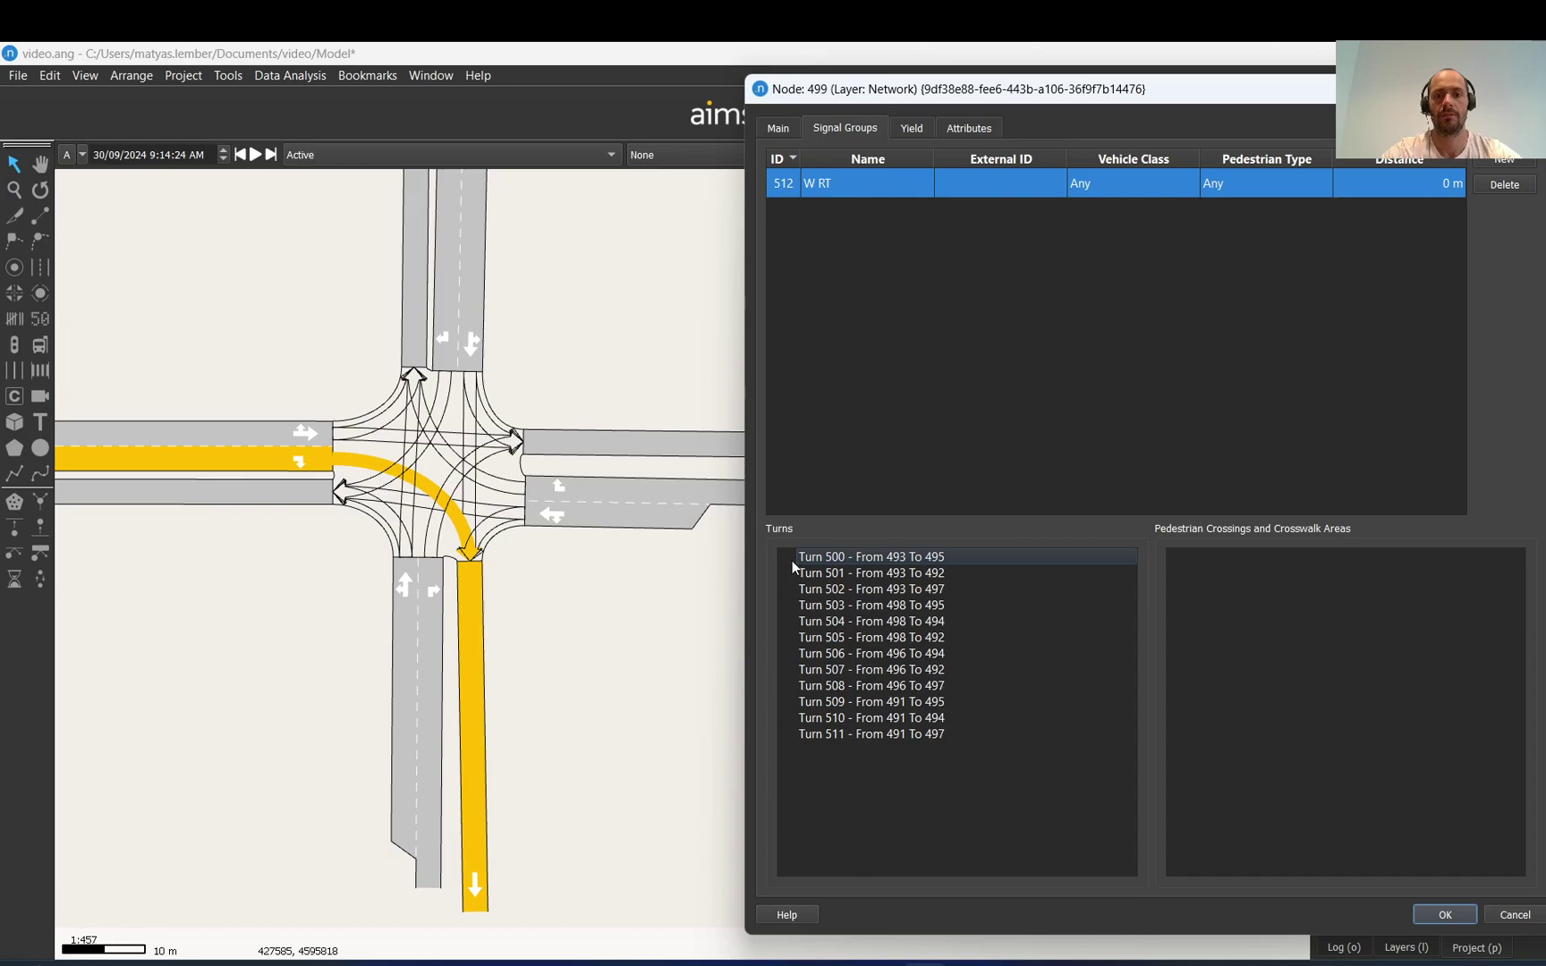
{"action": "left_click", "coordinate": [846, 571]}
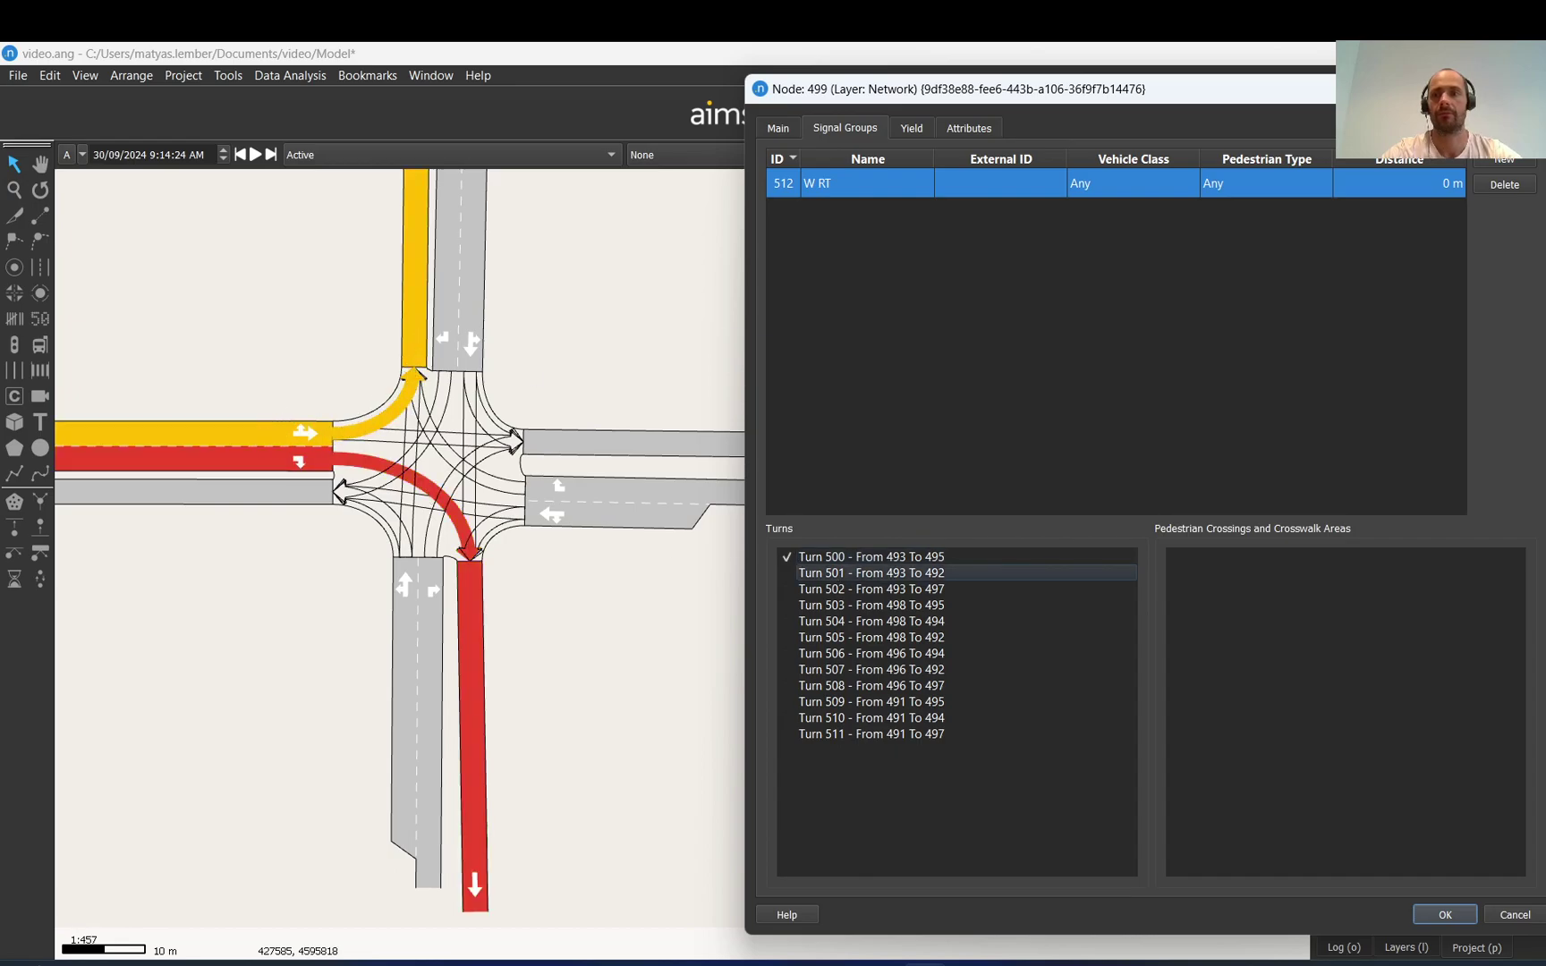
Add a signal group named W LT and assign it the western approach's left turn, Turn 501
{"action": "left_click", "coordinate": [1516, 168]}
{"action": "double_click", "coordinate": [846, 212]}
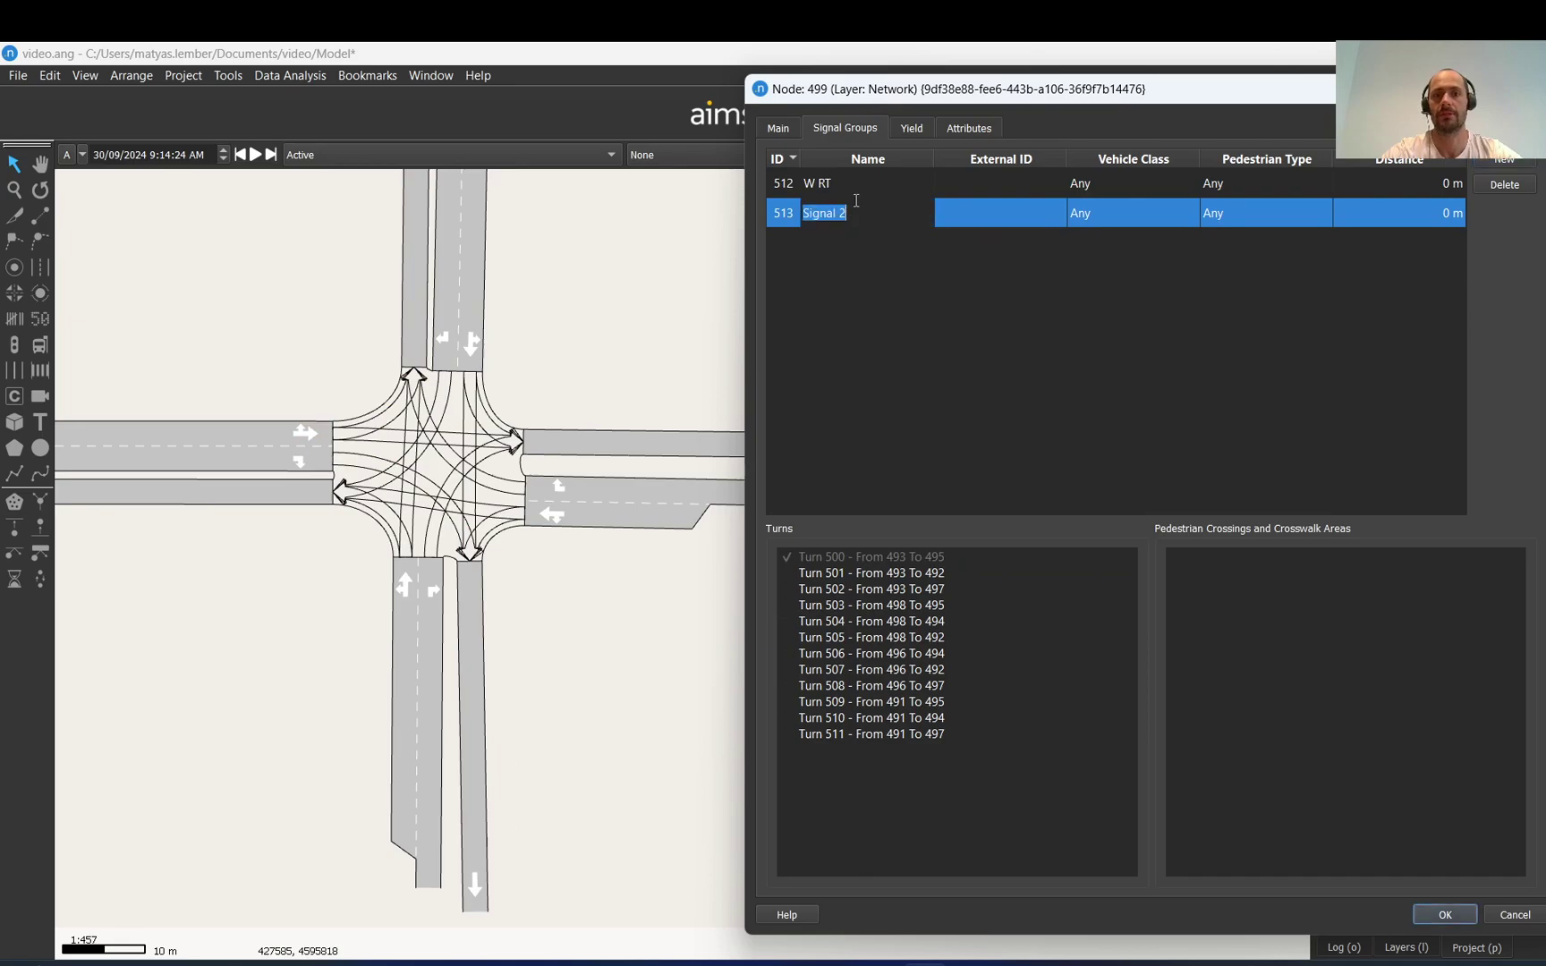
{"action": "type", "text": "W LT"}
{"action": "key", "text": "Return"}
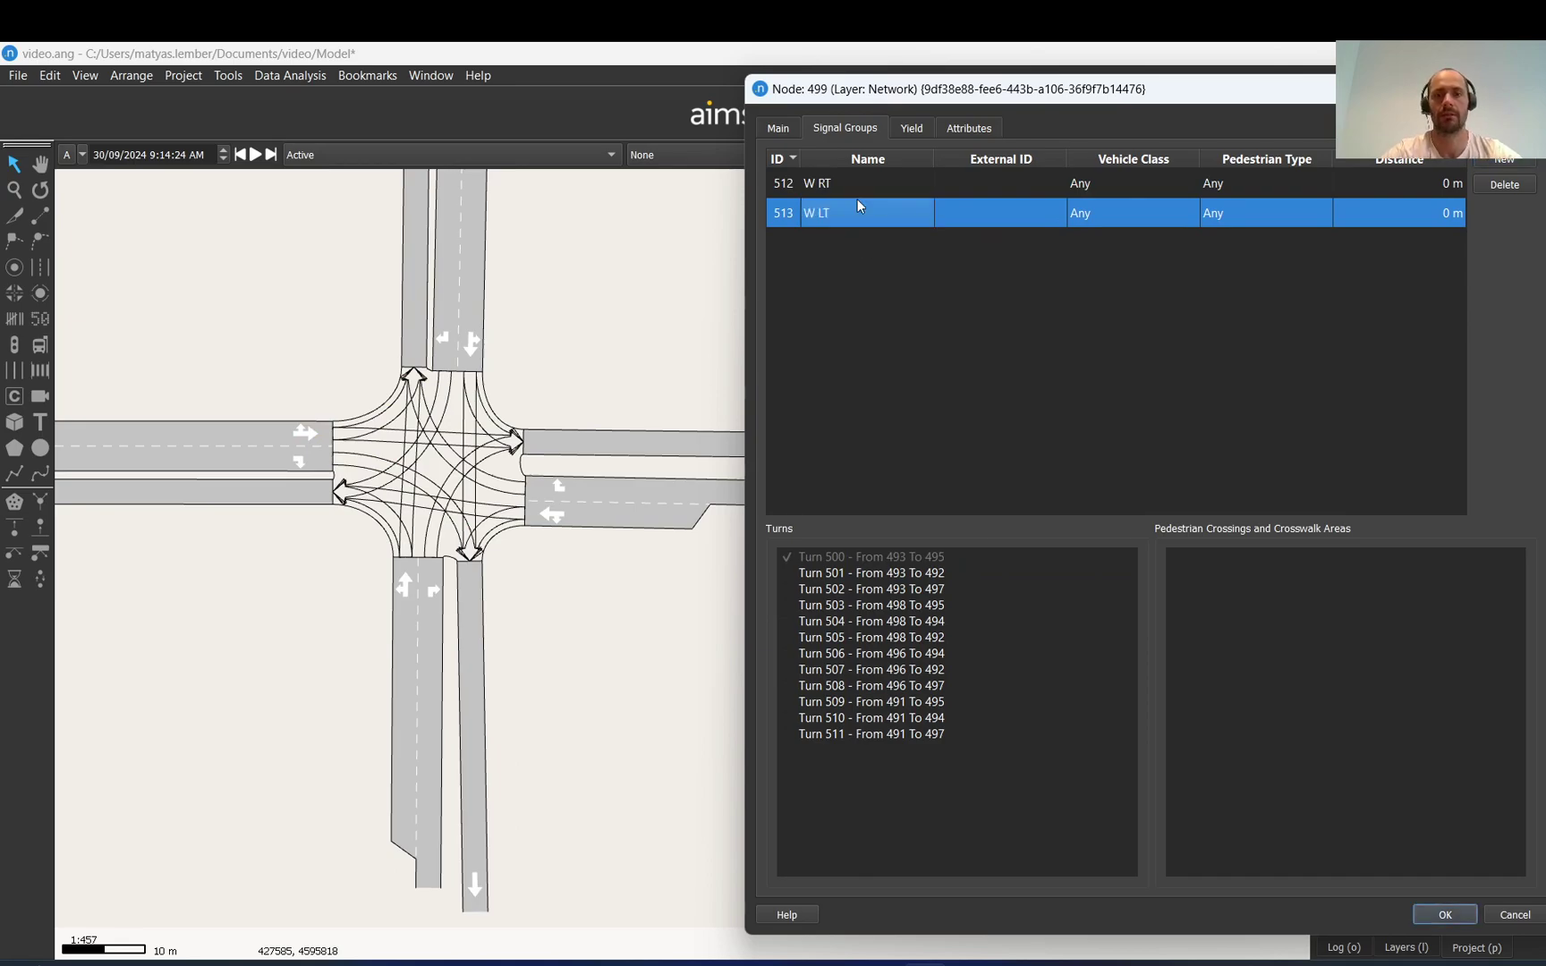
{"action": "left_click", "coordinate": [787, 573]}
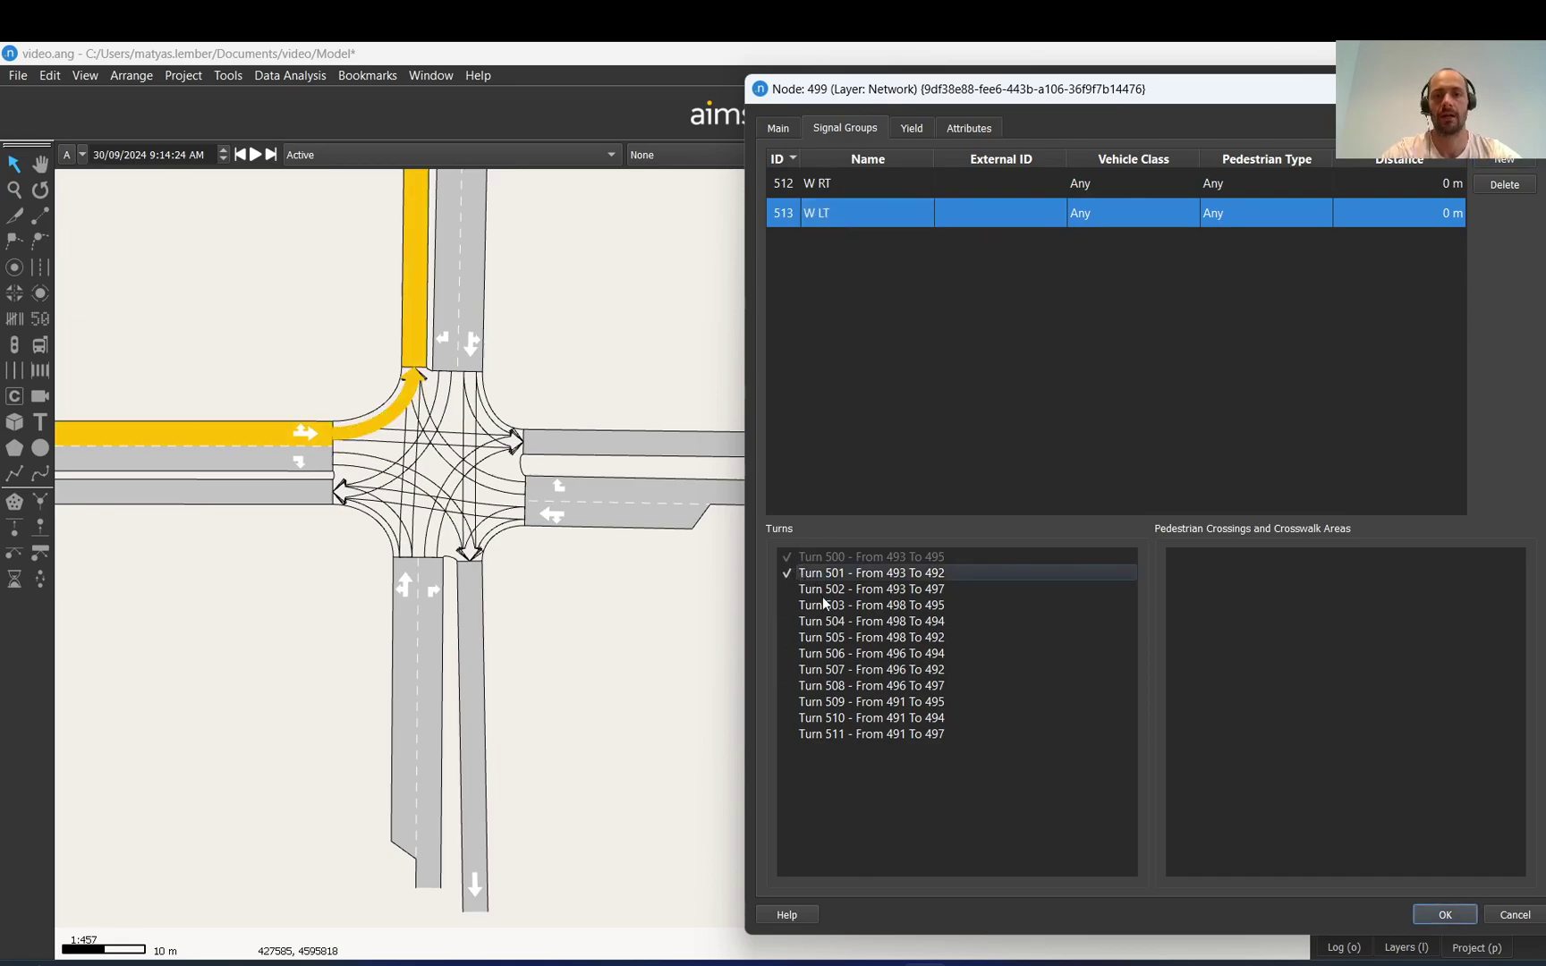
Try assigning Turns 502 to 504 to the W LT group as well, and restore Turn 501 as its only turn
{"action": "left_click", "coordinate": [822, 587]}
{"action": "left_click", "coordinate": [828, 571]}
{"action": "left_click", "coordinate": [790, 586]}
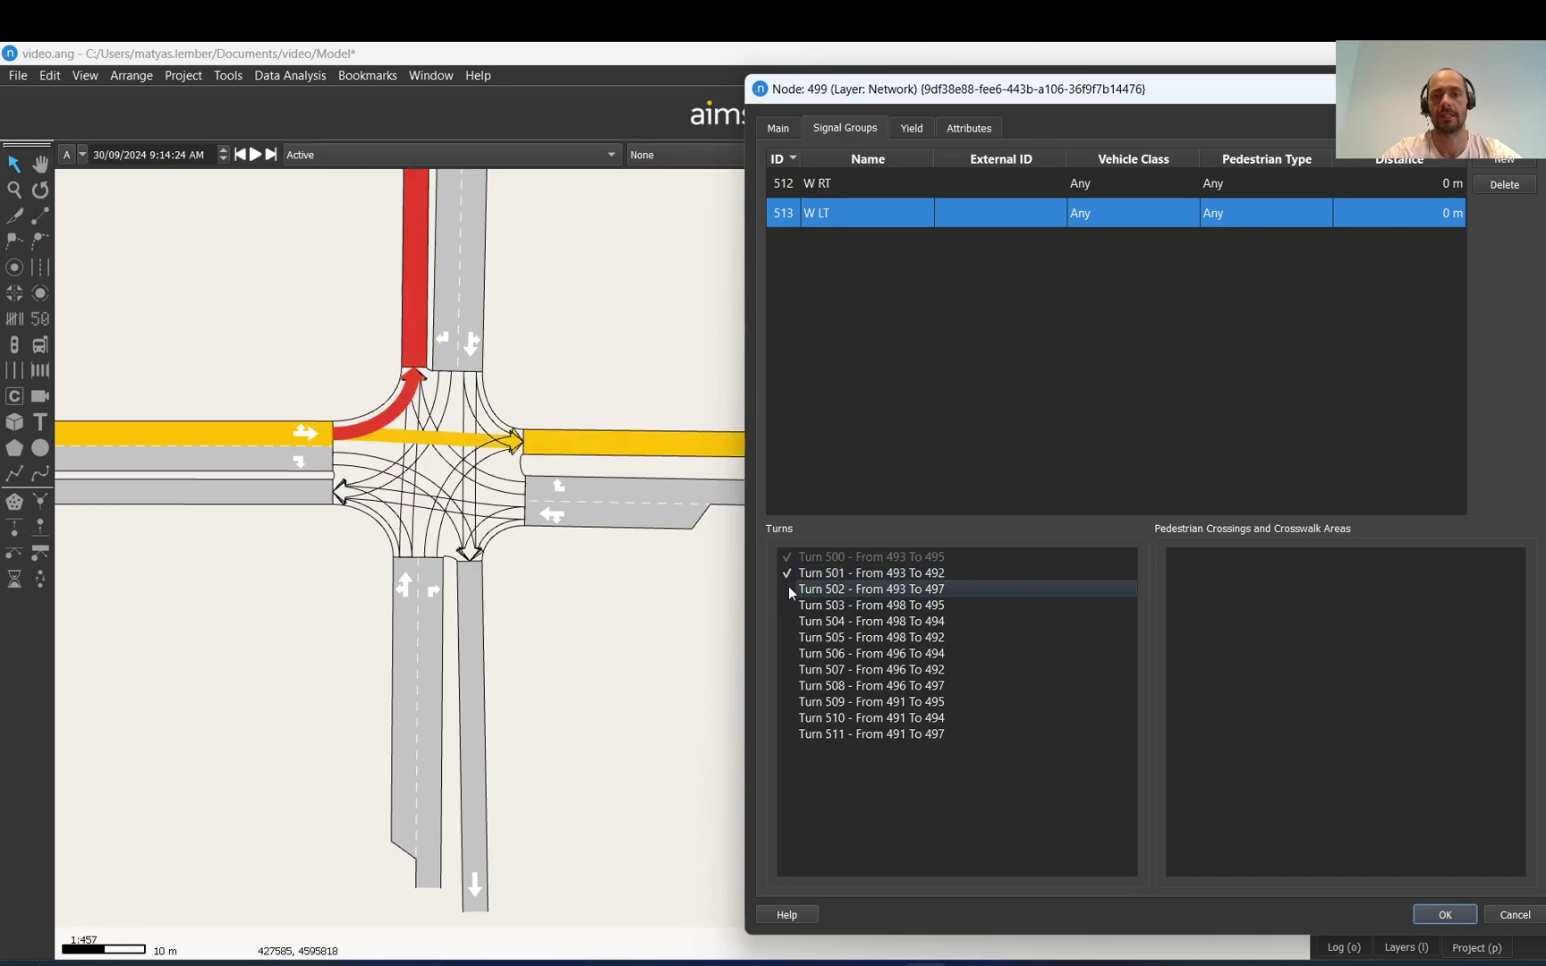
{"action": "left_click", "coordinate": [789, 587]}
{"action": "left_click", "coordinate": [789, 606]}
{"action": "left_click", "coordinate": [792, 614]}
{"action": "left_click", "coordinate": [789, 621]}
{"action": "left_click", "coordinate": [790, 605]}
{"action": "left_click", "coordinate": [790, 589]}
{"action": "left_click", "coordinate": [787, 573]}
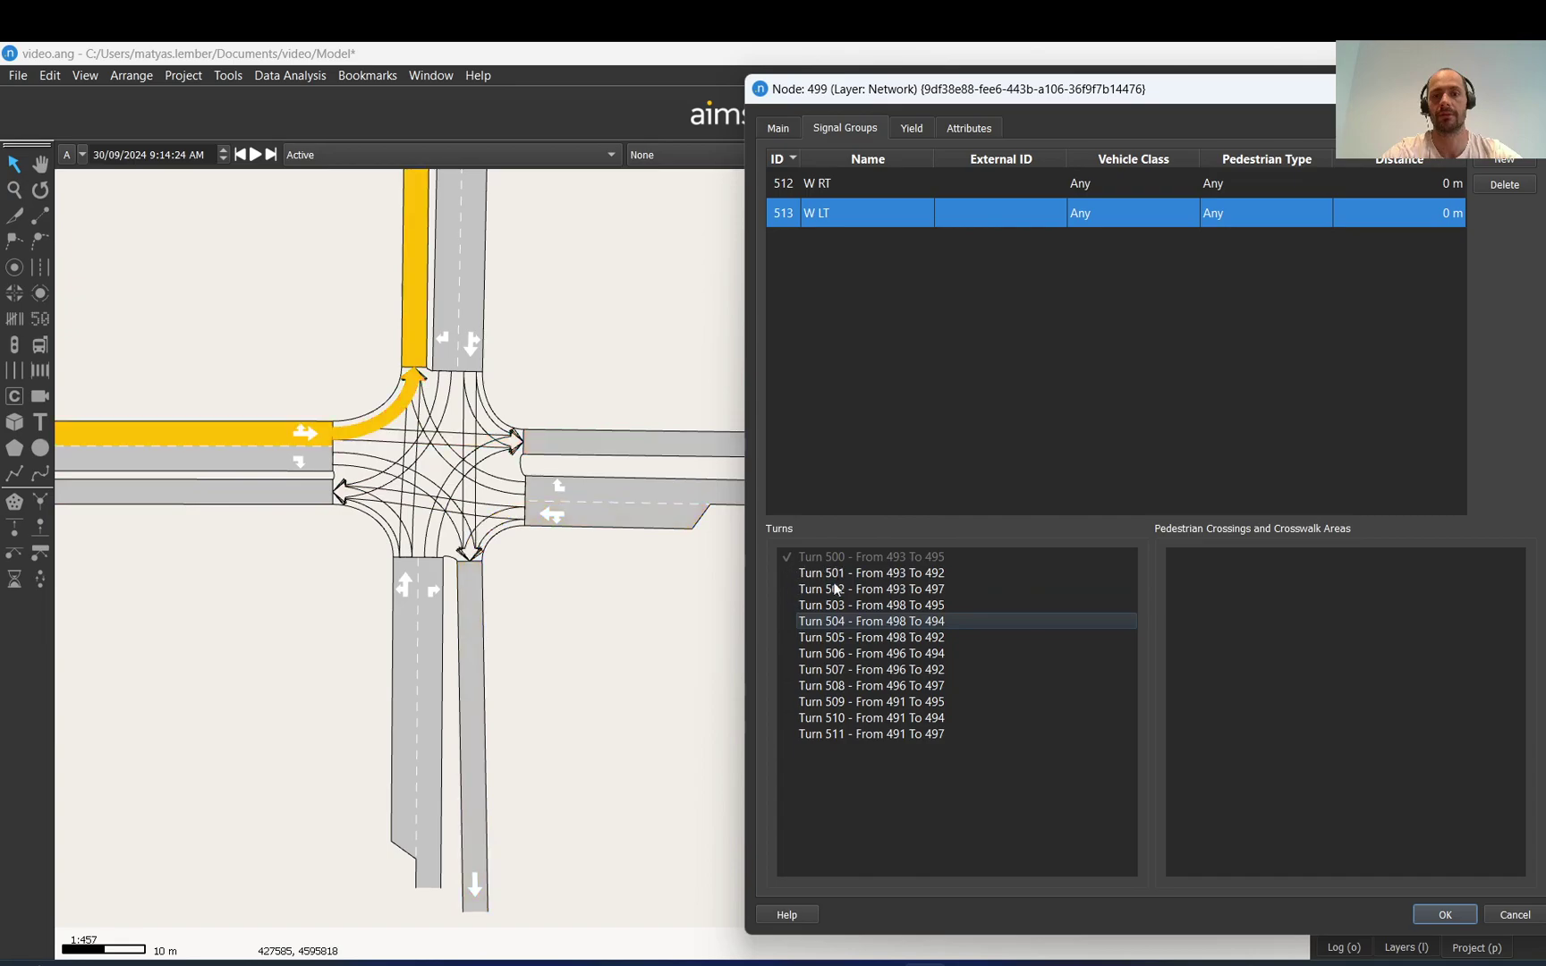
{"action": "left_click", "coordinate": [874, 190]}
{"action": "left_click", "coordinate": [873, 212]}
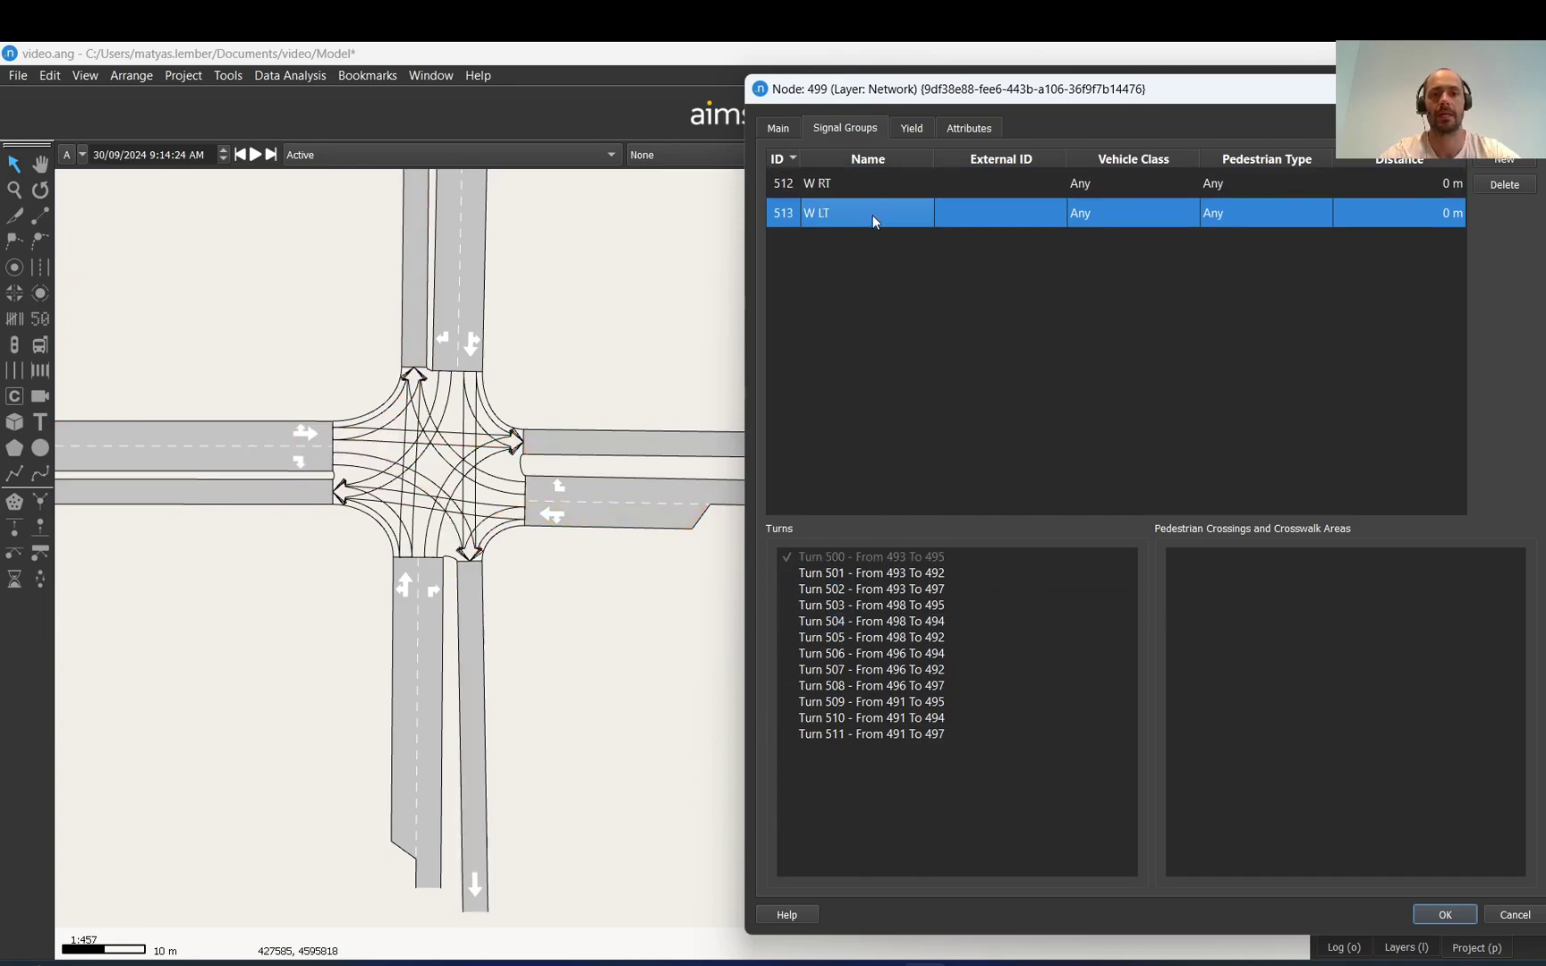
{"action": "left_click", "coordinate": [865, 183]}
{"action": "left_click", "coordinate": [870, 213]}
{"action": "left_click", "coordinate": [788, 575]}
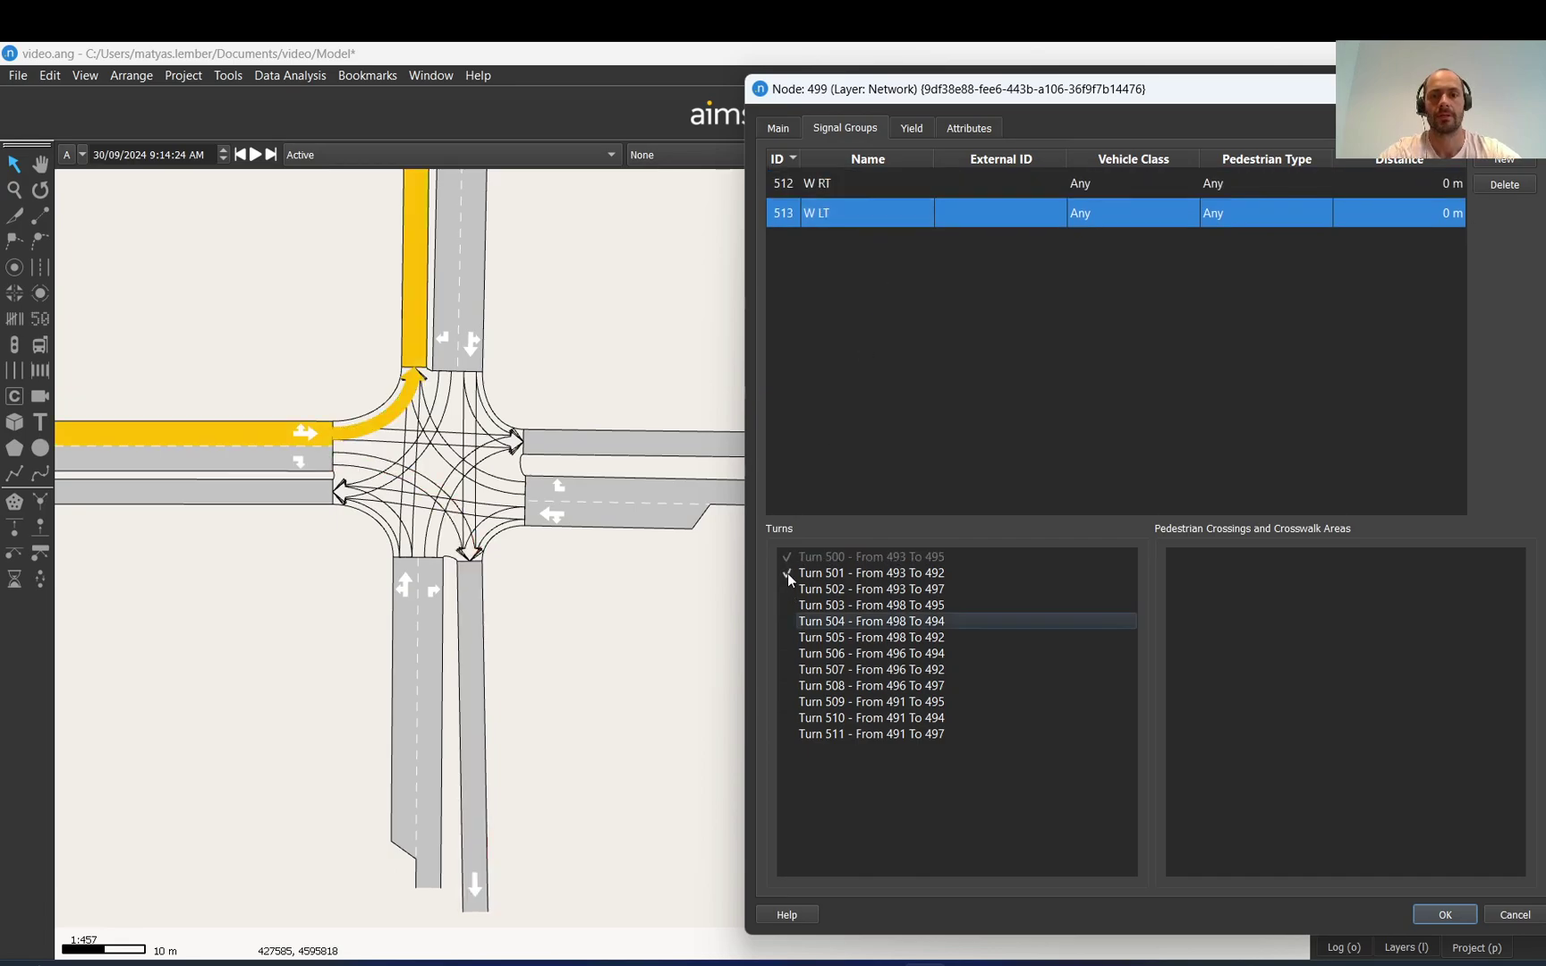
Add a third signal group named W Thru for the western approach's straight-ahead movement
{"action": "left_click", "coordinate": [1504, 162]}
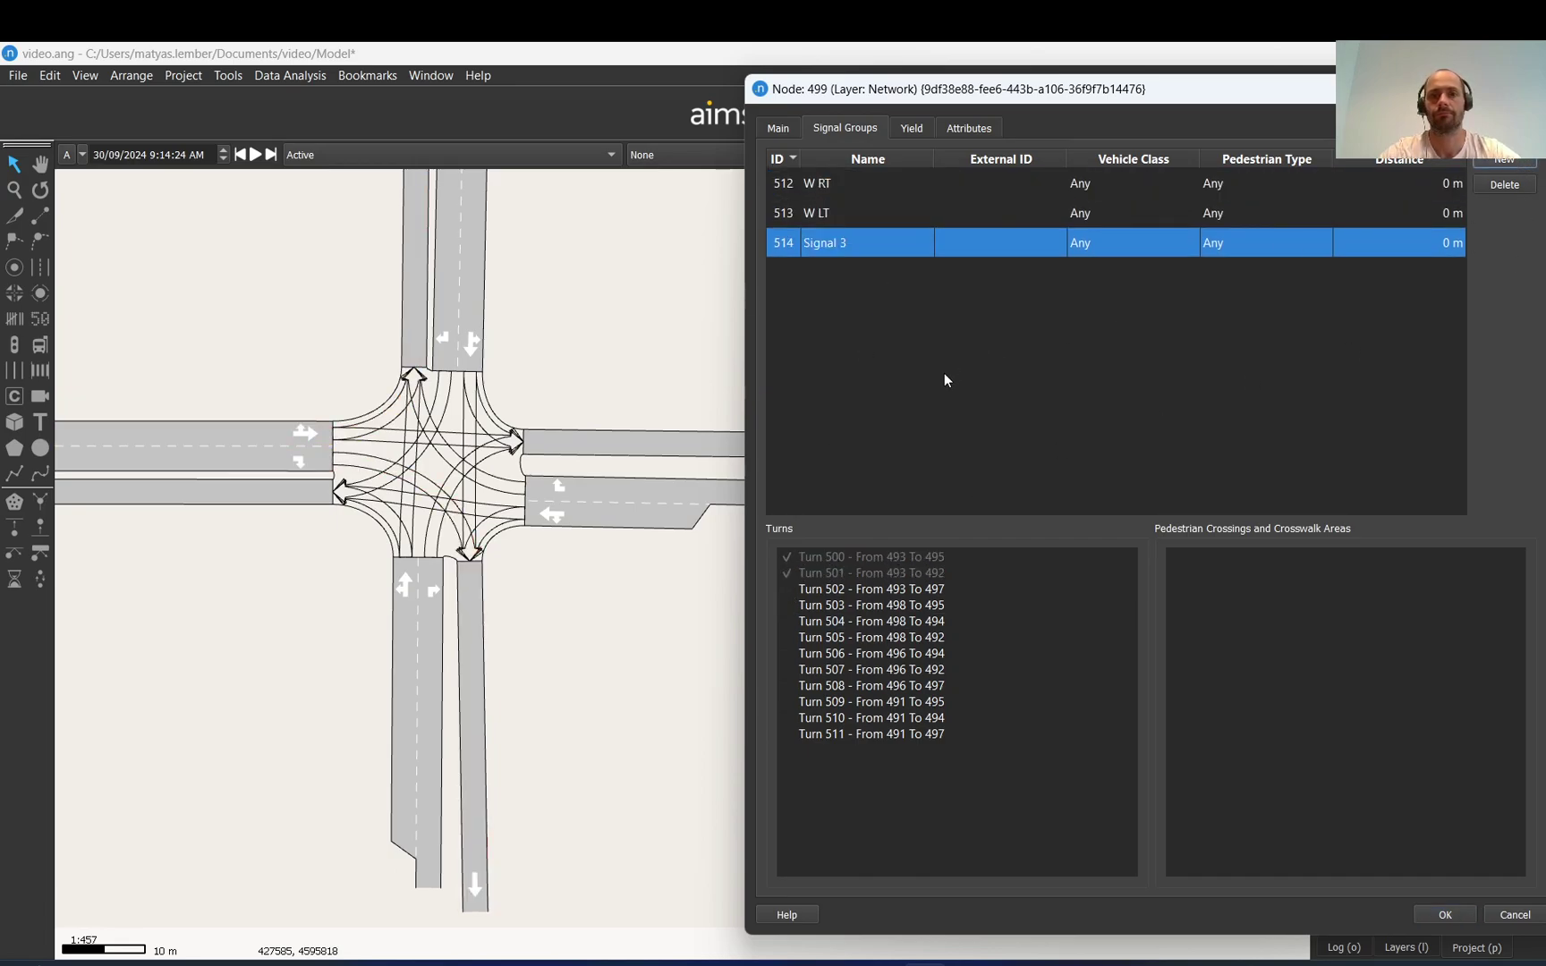
{"action": "left_click", "coordinate": [845, 592]}
{"action": "double_click", "coordinate": [834, 245]}
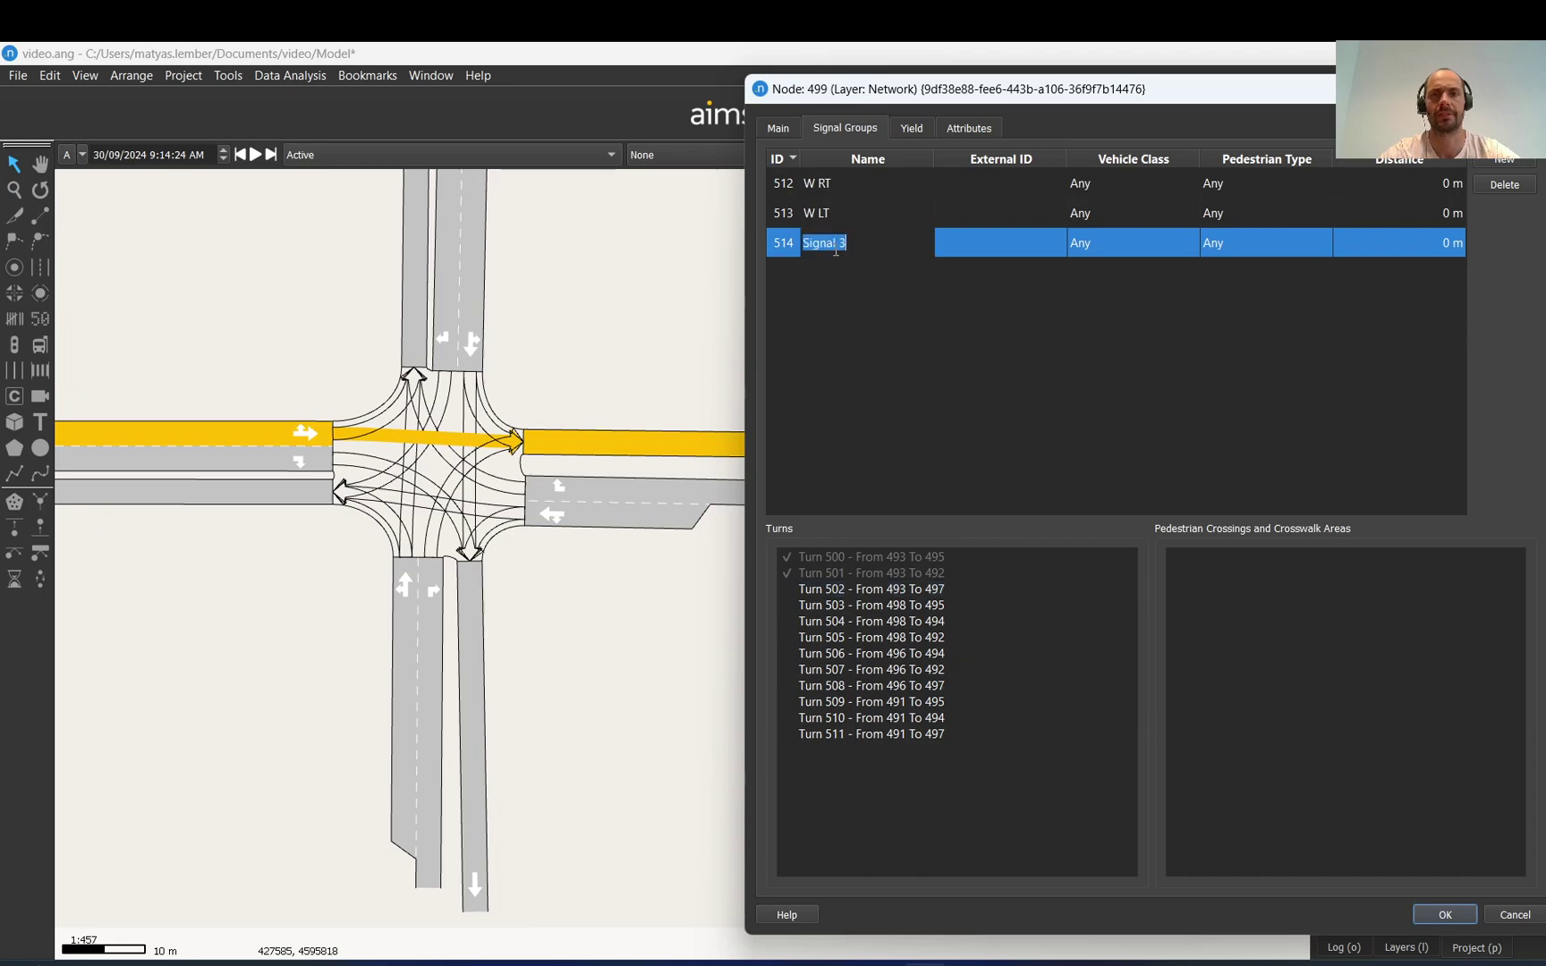
{"action": "type", "text": "W Thru"}
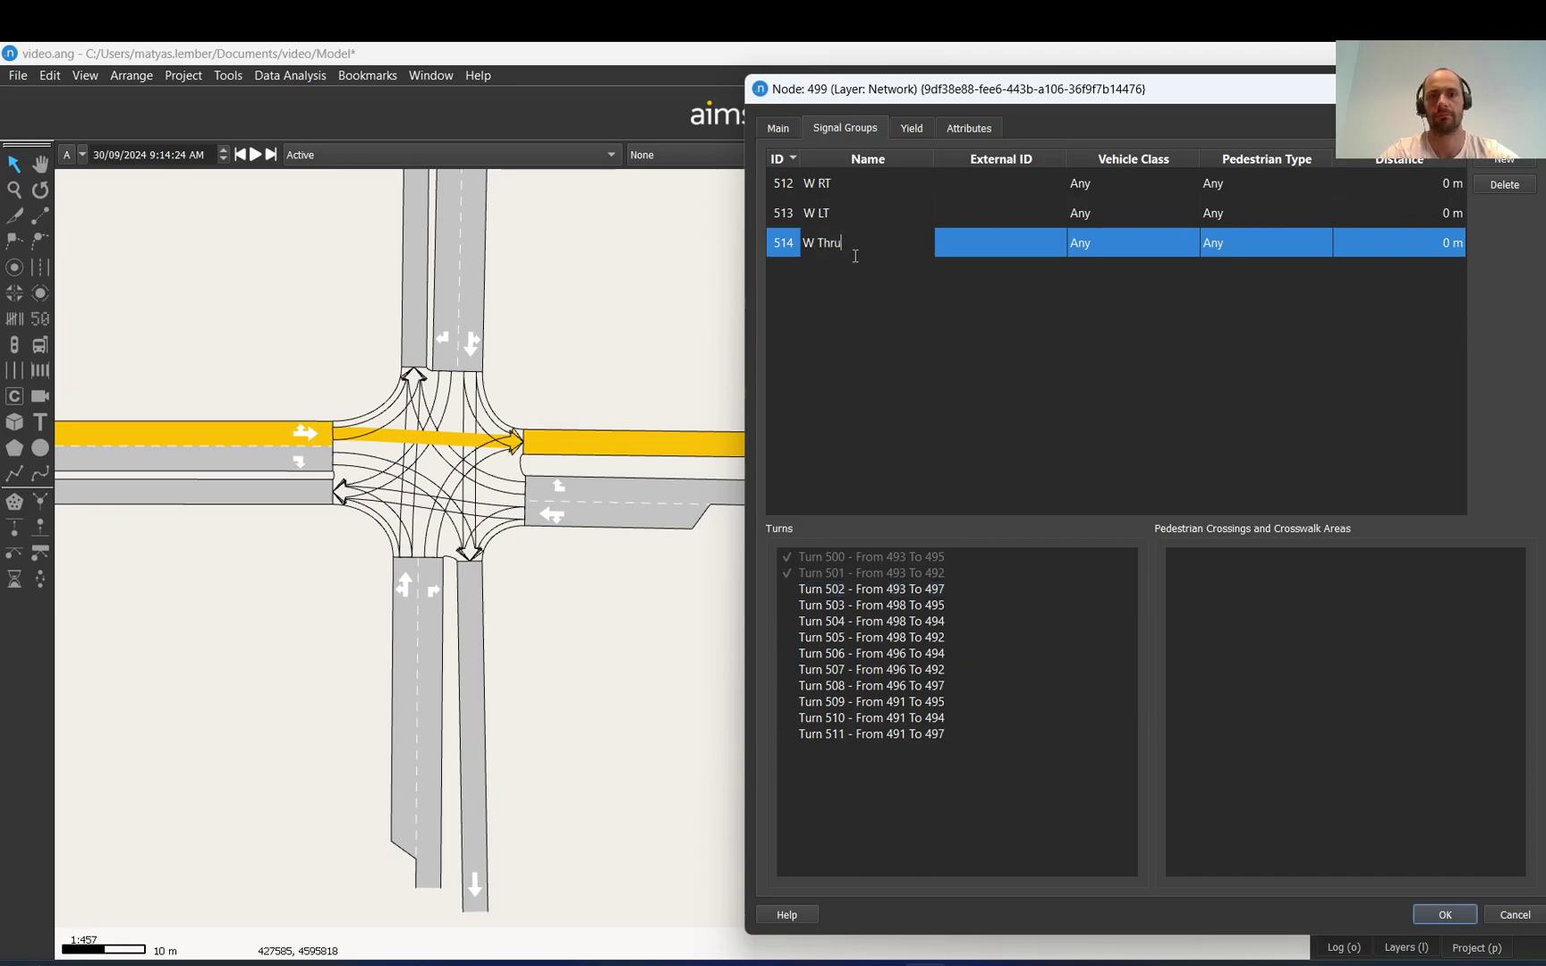
{"action": "key", "text": "Return"}
Add a fourth signal group and assign the western approach's straight-ahead Turn 502 to W Thru
{"action": "left_click", "coordinate": [1504, 161]}
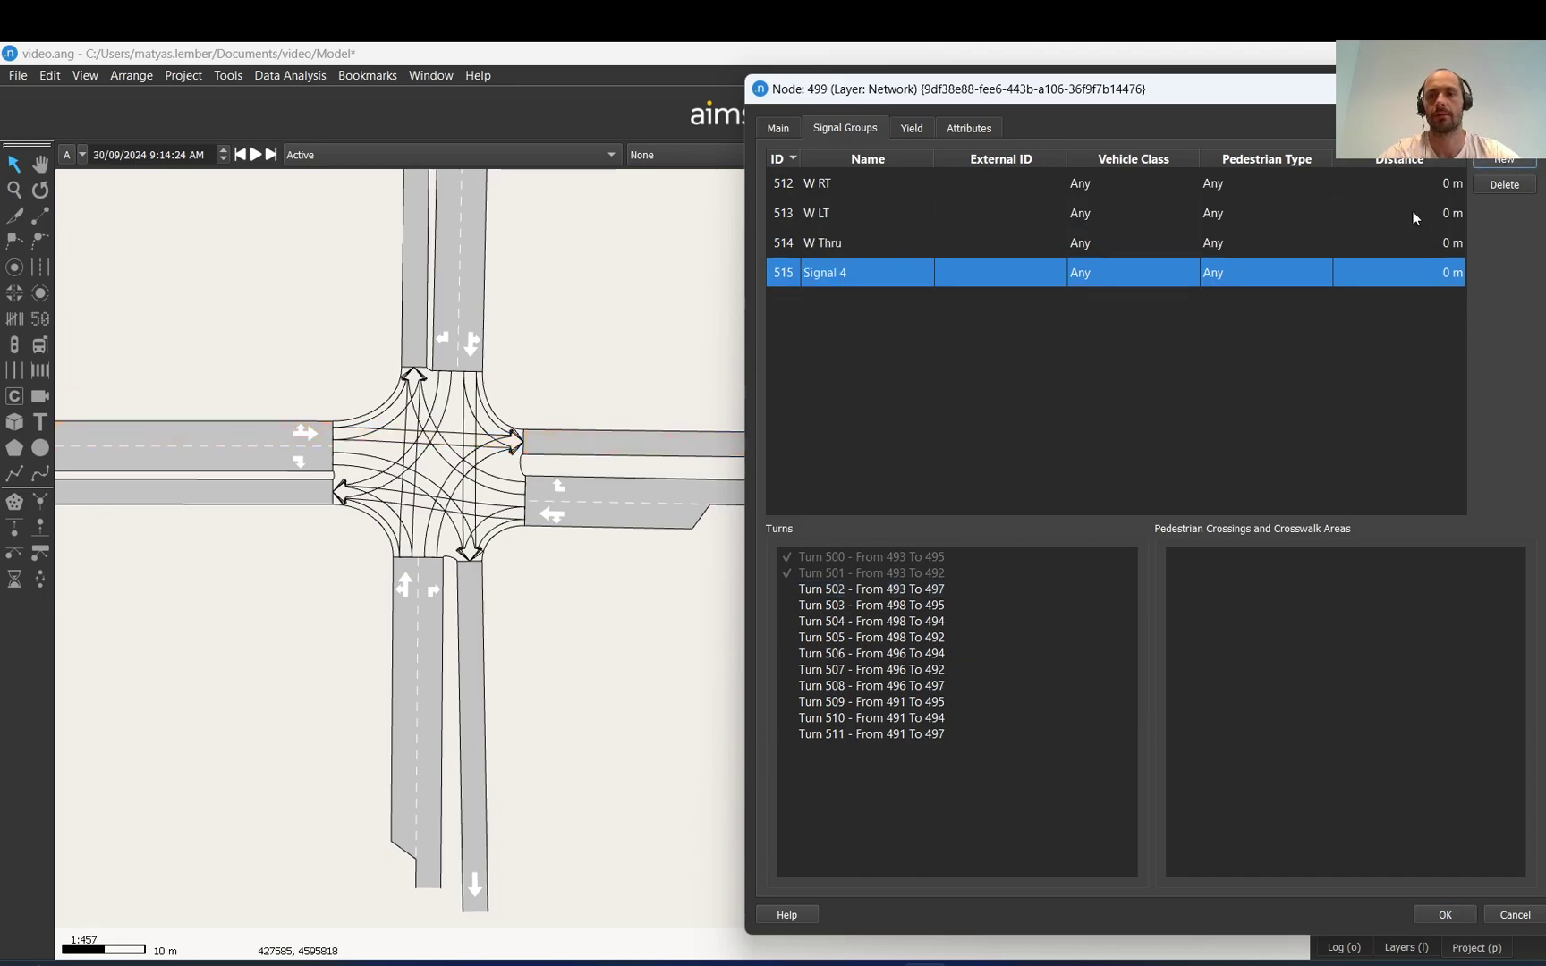
{"action": "left_click", "coordinate": [818, 222]}
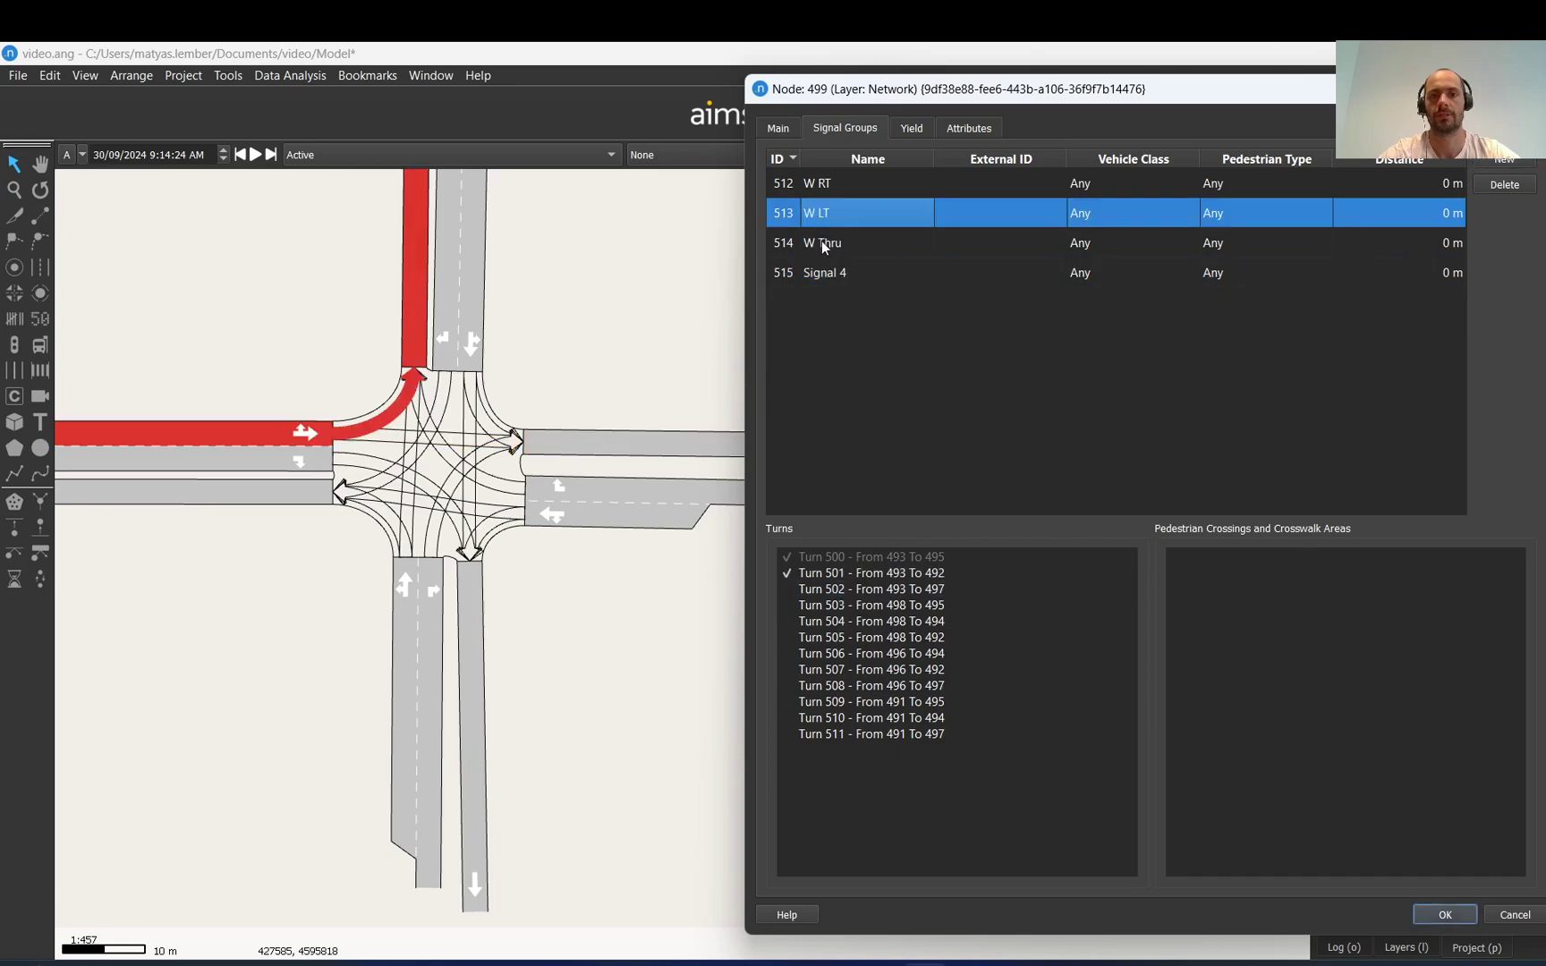
{"action": "left_click", "coordinate": [822, 241]}
{"action": "left_click", "coordinate": [789, 589]}
{"action": "left_click", "coordinate": [829, 605]}
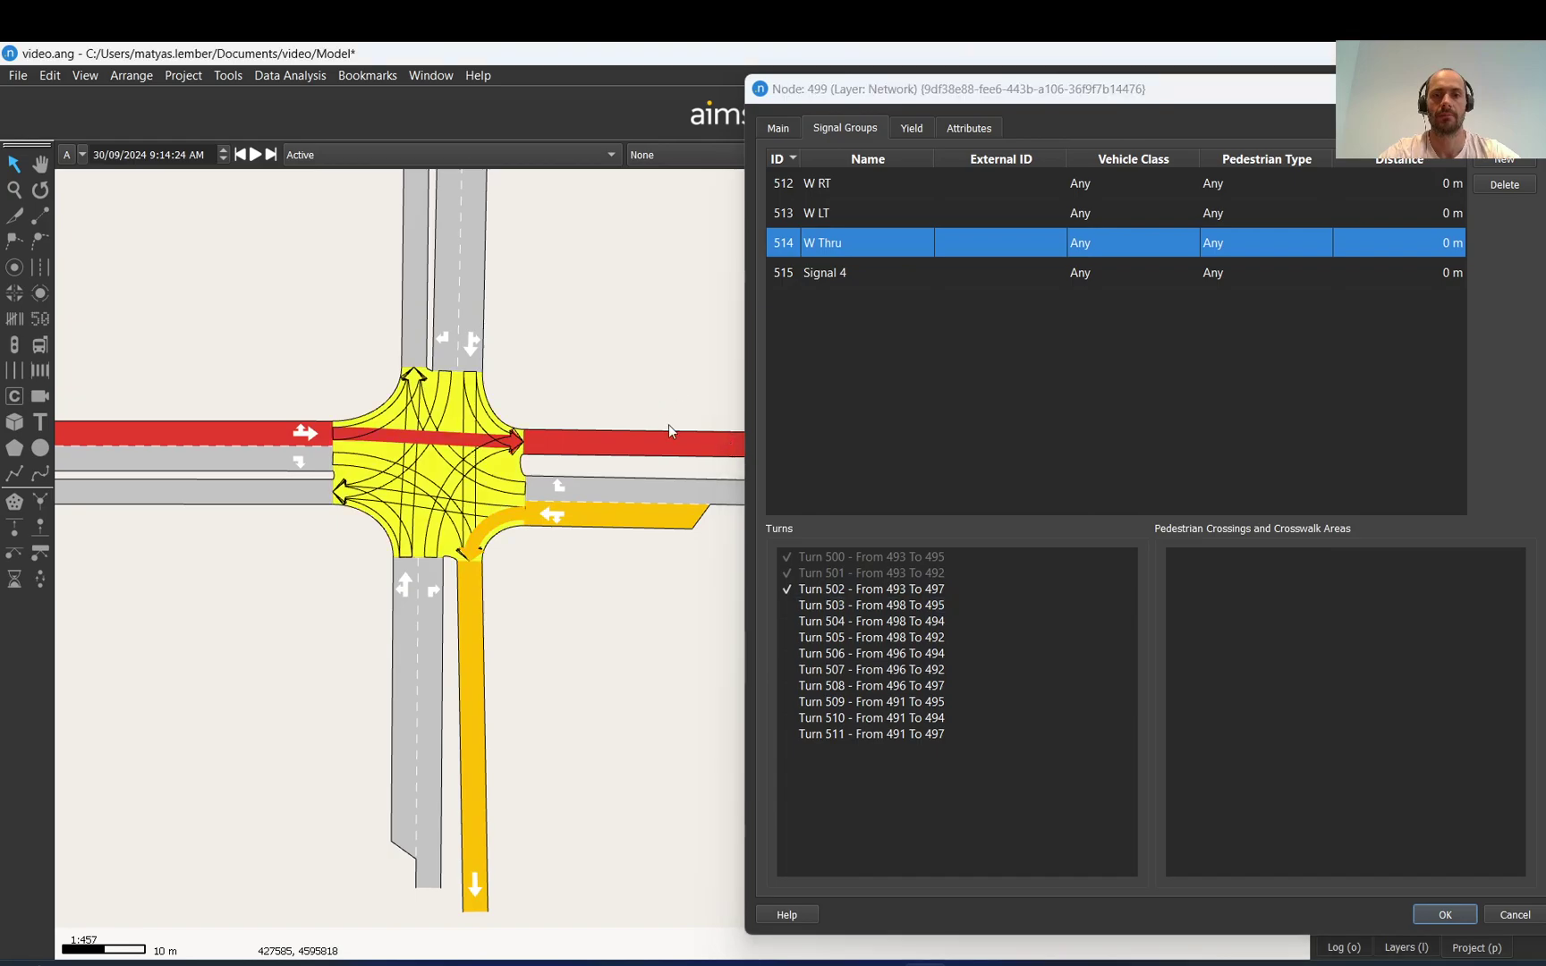
Rename the fourth signal group E LT and assign it the eastern approach's left turn, Turn 503
{"action": "left_click", "coordinate": [841, 270]}
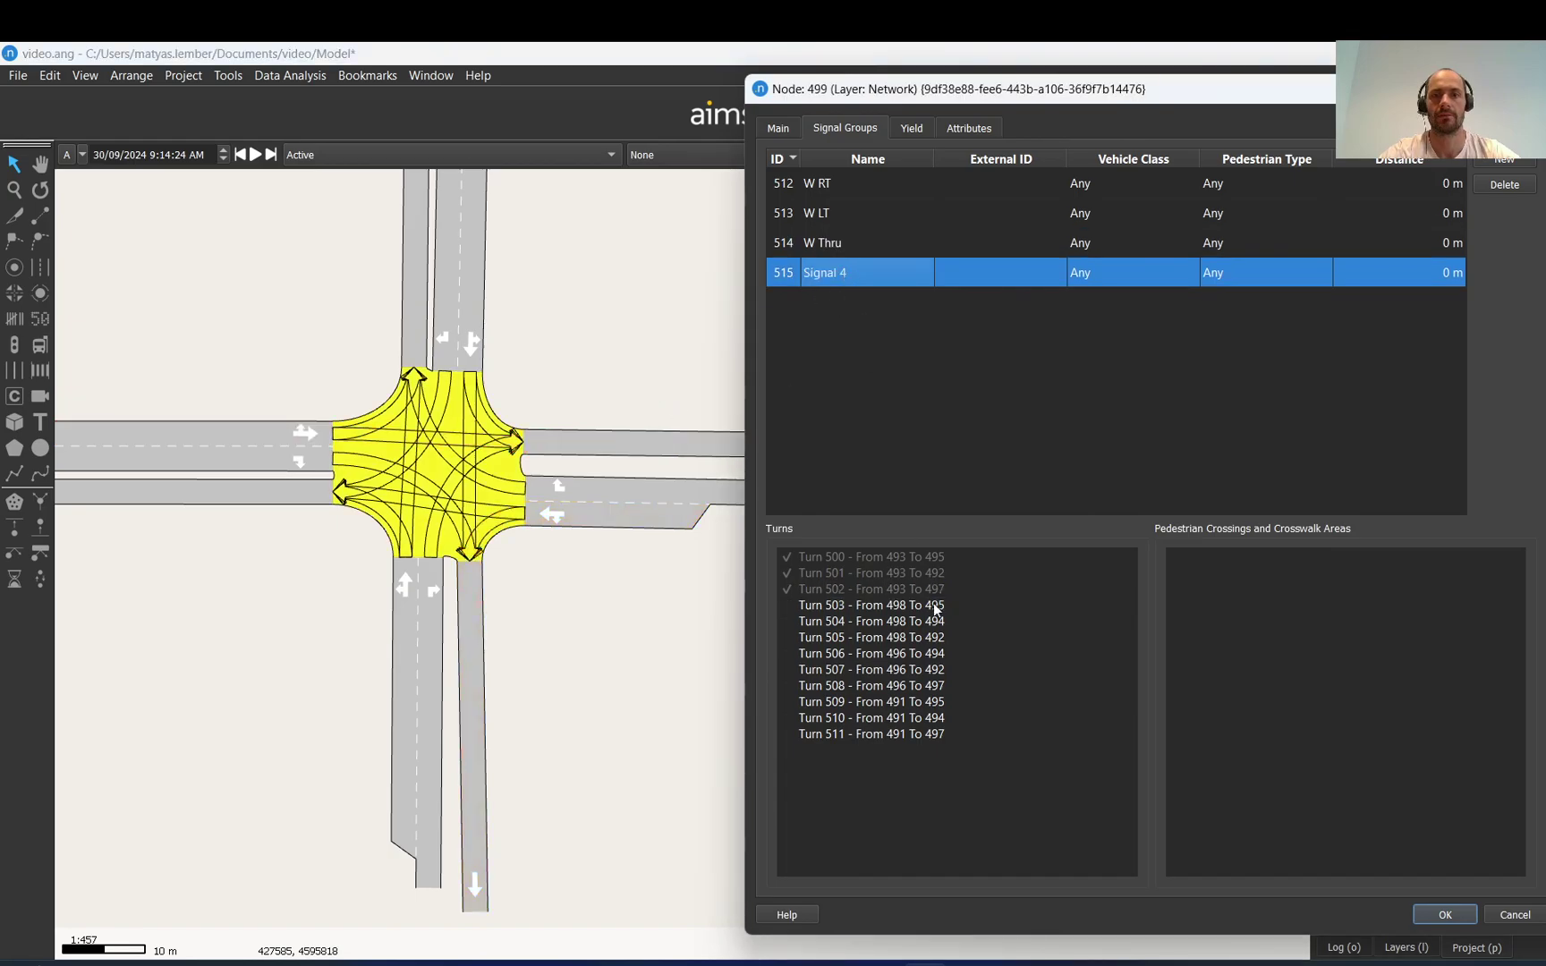
{"action": "left_click", "coordinate": [874, 607]}
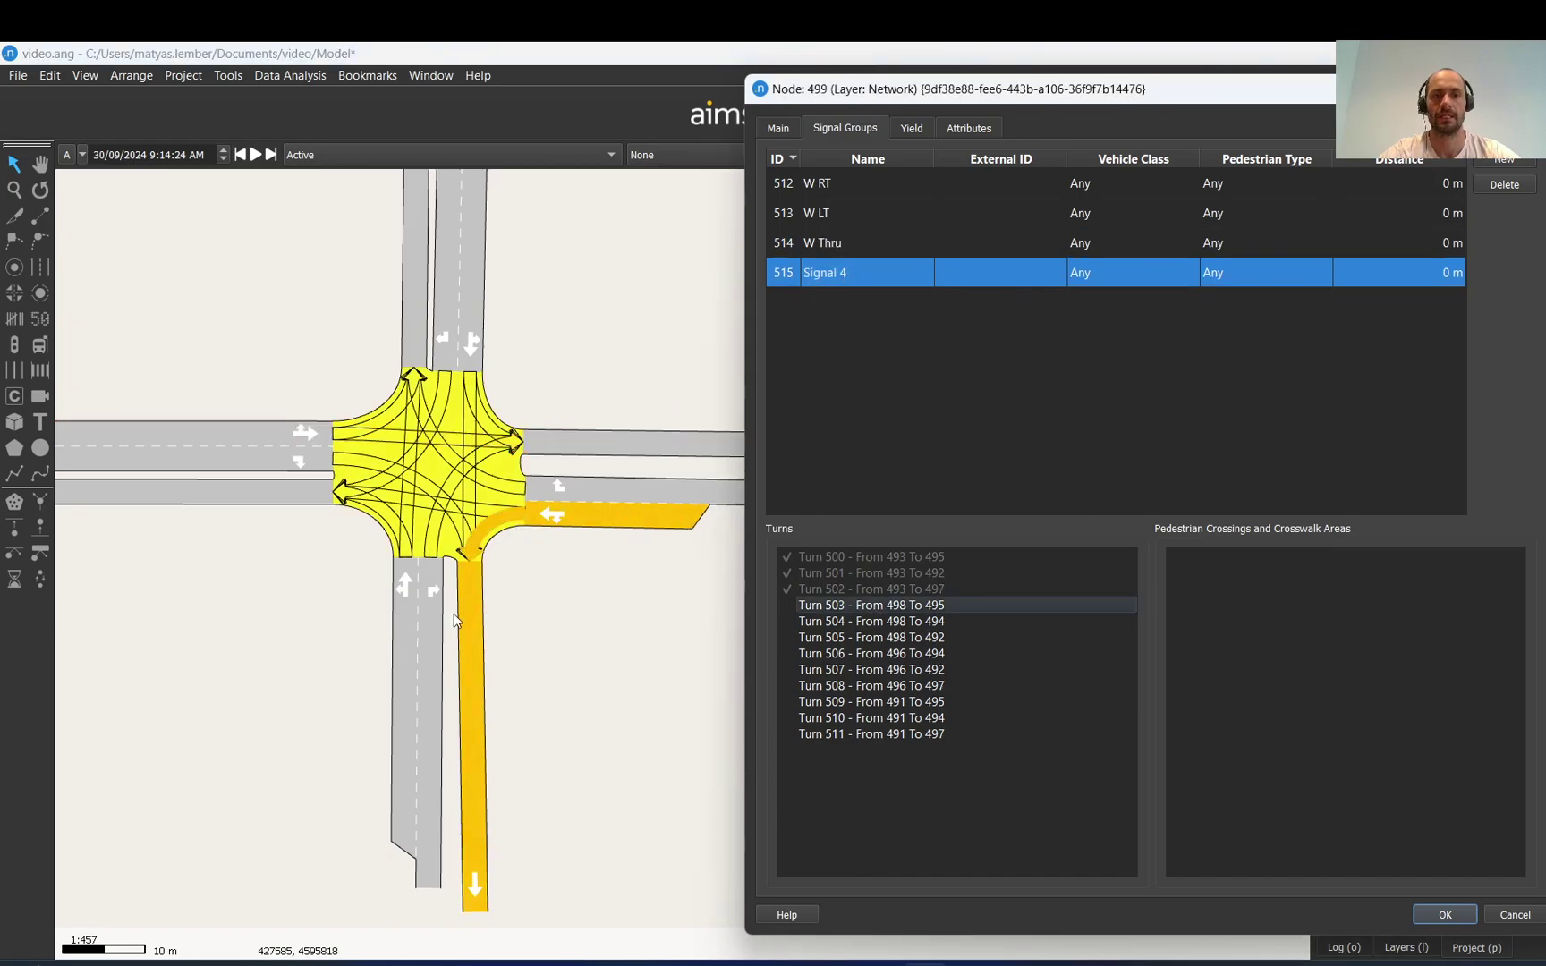
{"action": "double_click", "coordinate": [867, 273]}
{"action": "type", "text": "E L"}
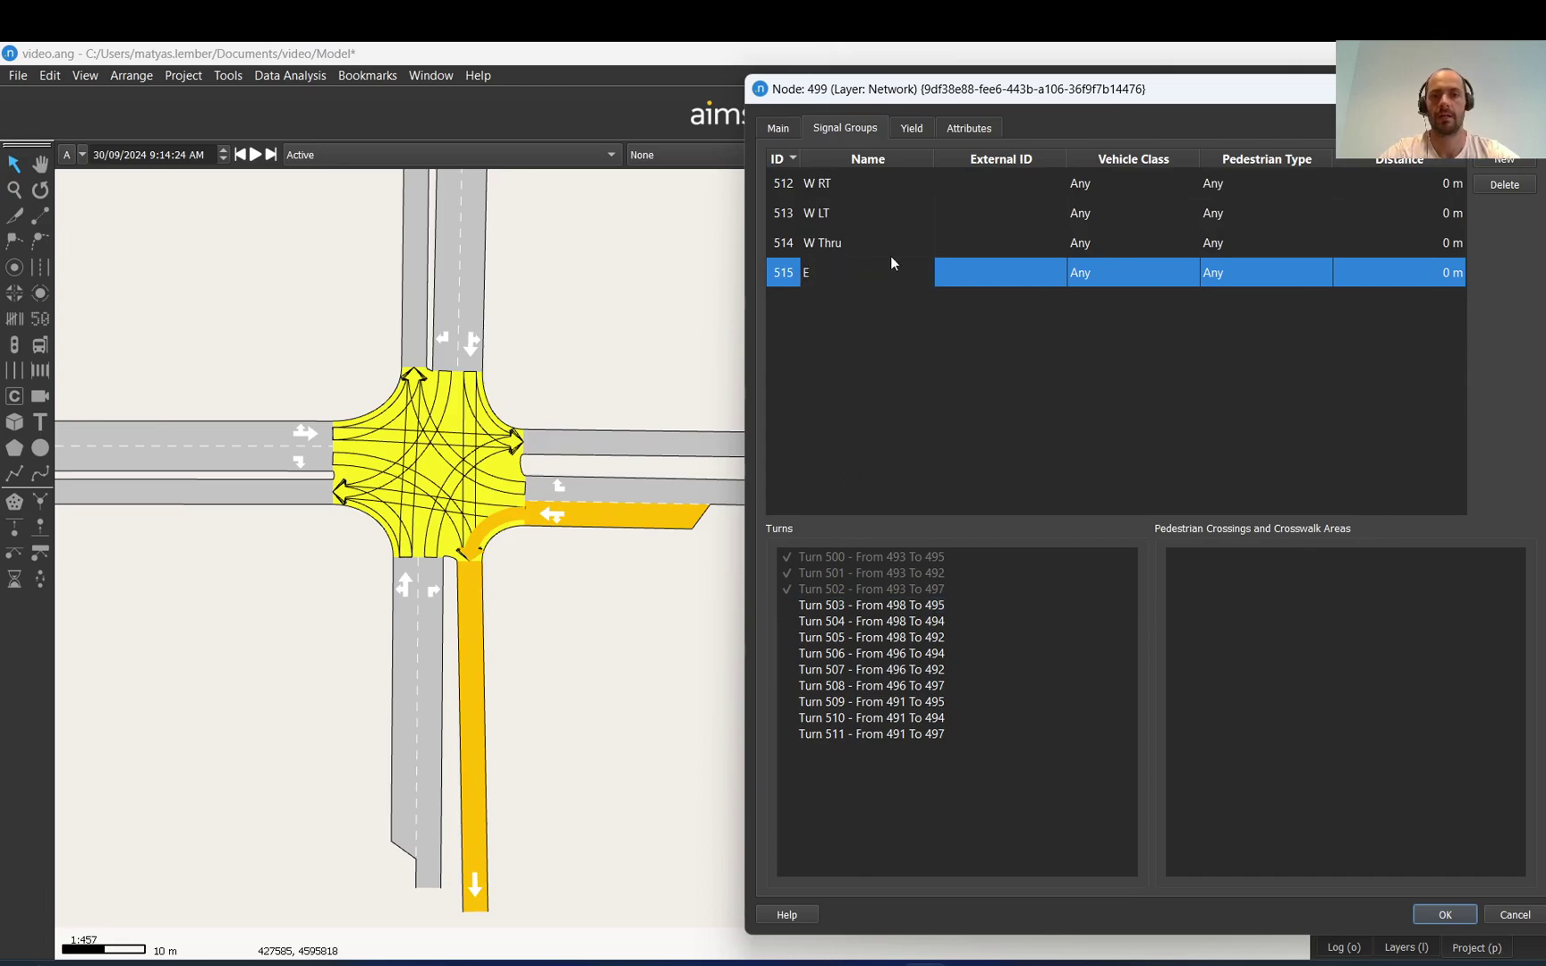
{"action": "type", "text": "T"}
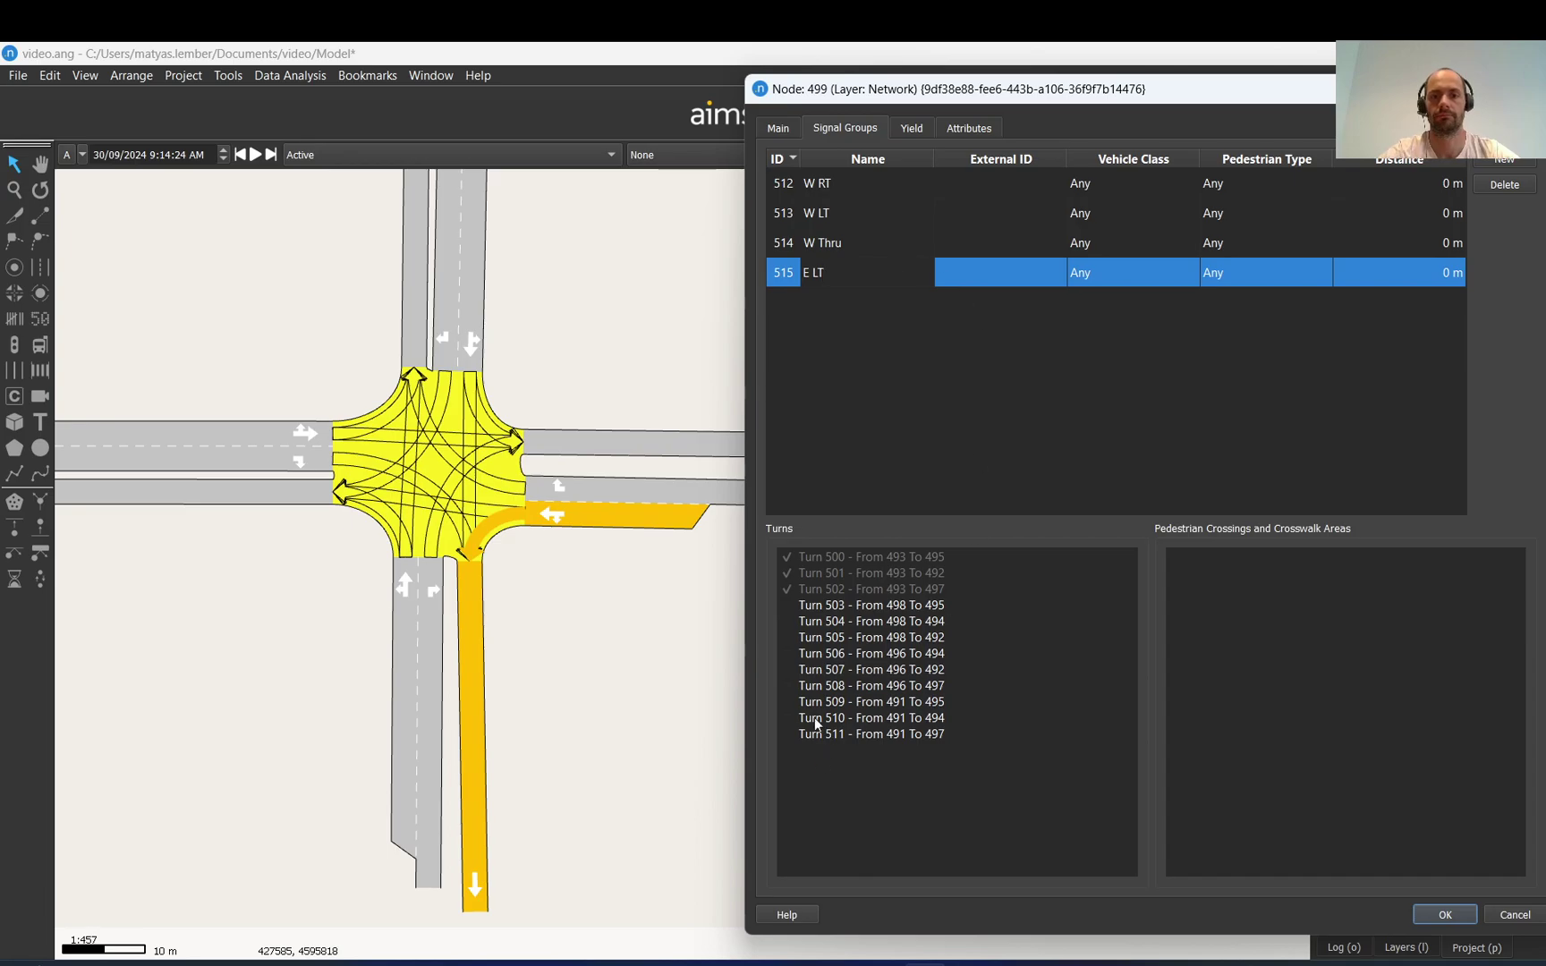
{"action": "left_click", "coordinate": [796, 609]}
{"action": "left_click", "coordinate": [849, 621]}
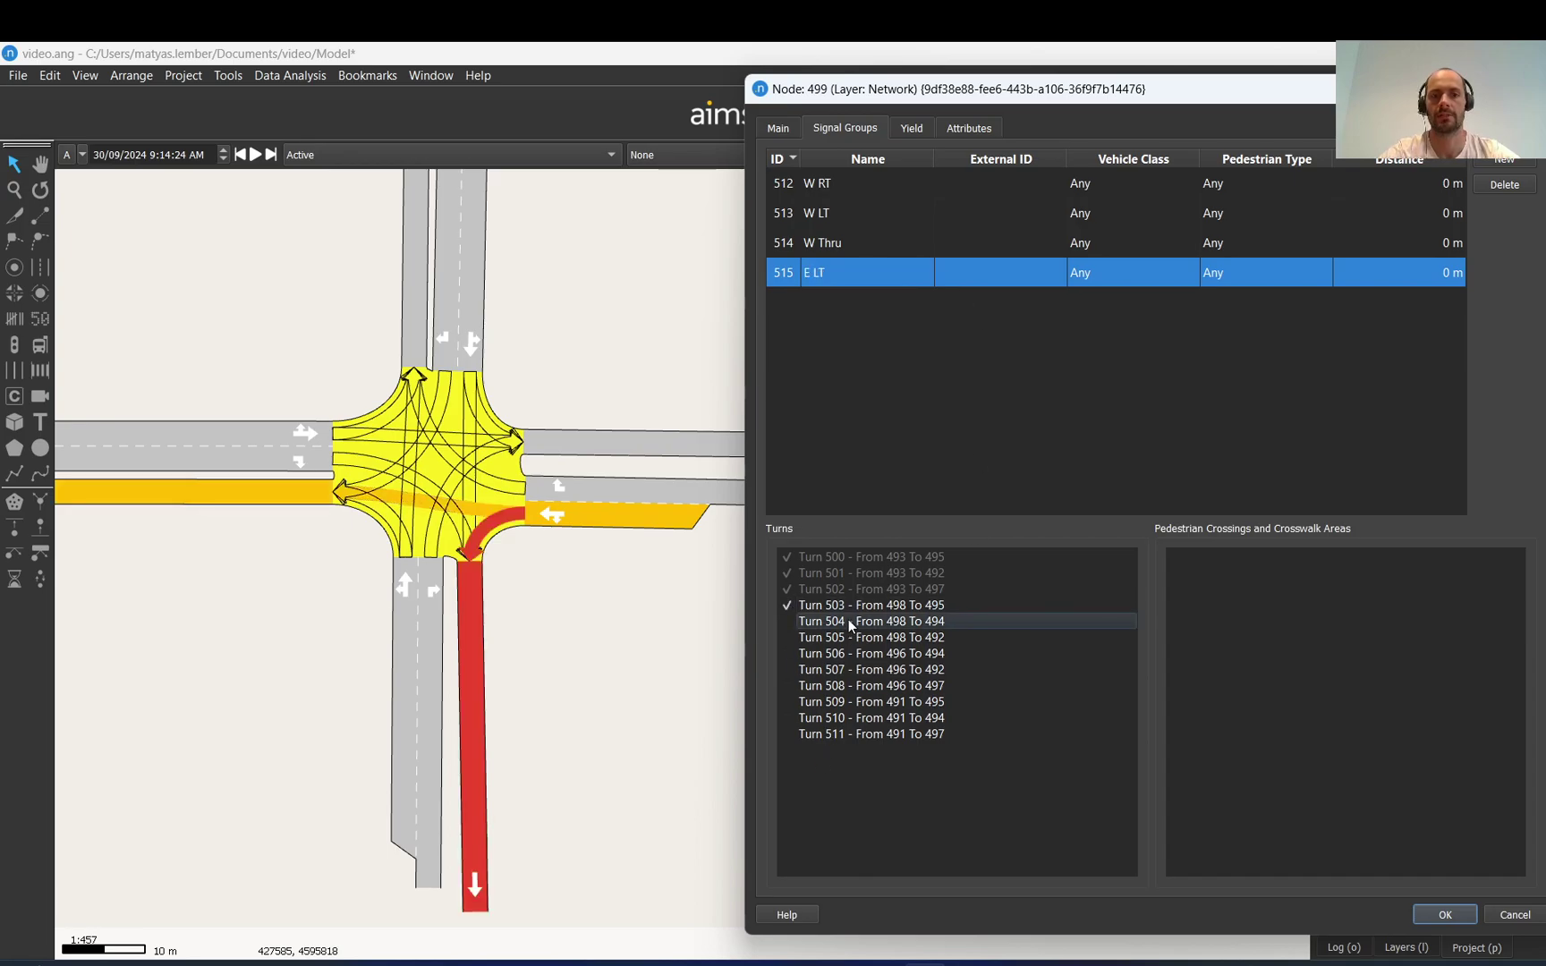
Add a fifth signal group named E Thru for the eastern approach's straight-ahead movement
{"action": "left_click", "coordinate": [1512, 161]}
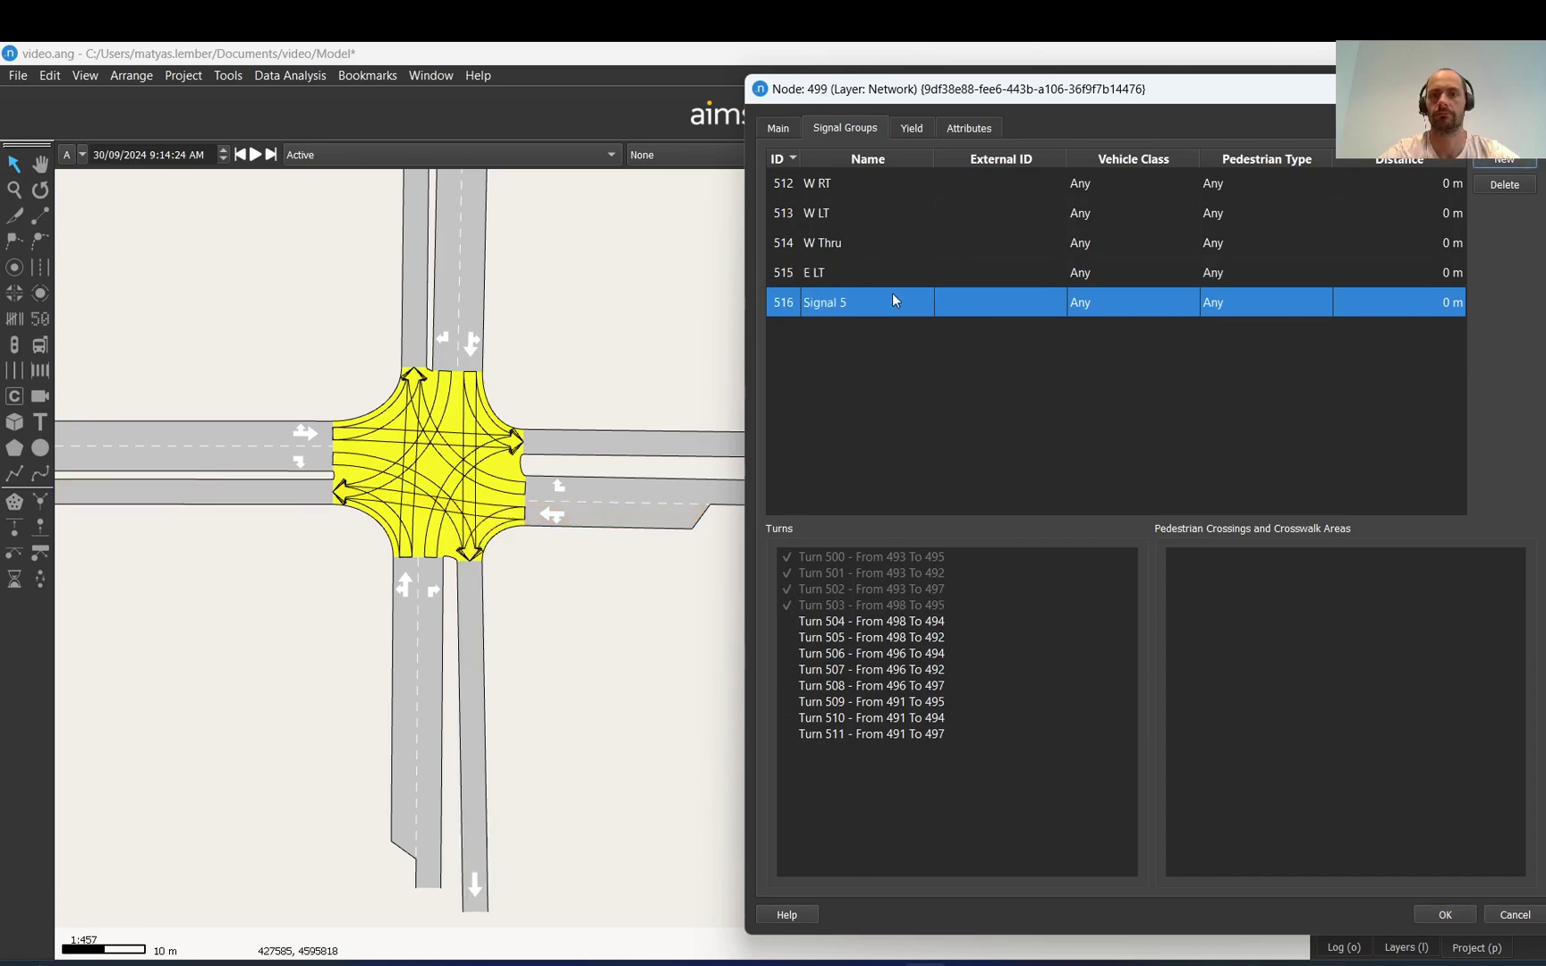
{"action": "double_click", "coordinate": [882, 302]}
{"action": "type", "text": "E Thru"}
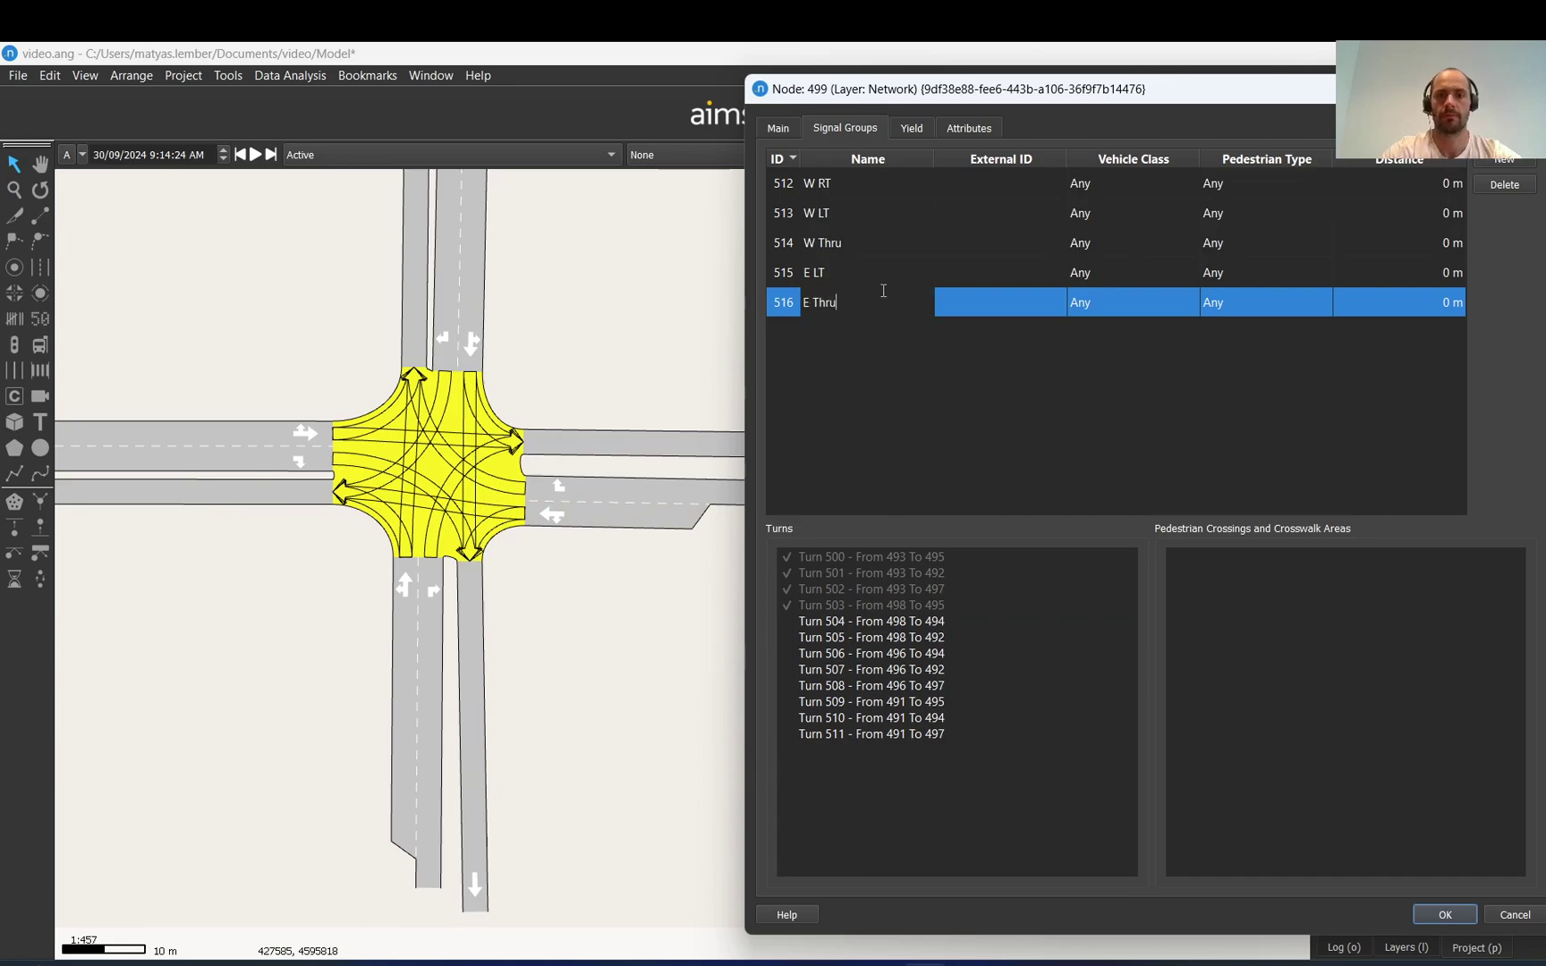
{"action": "key", "text": "Return"}
Add a sixth signal group and assign the eastern approach's straight-ahead Turn 504 to E Thru
{"action": "left_click", "coordinate": [1507, 161]}
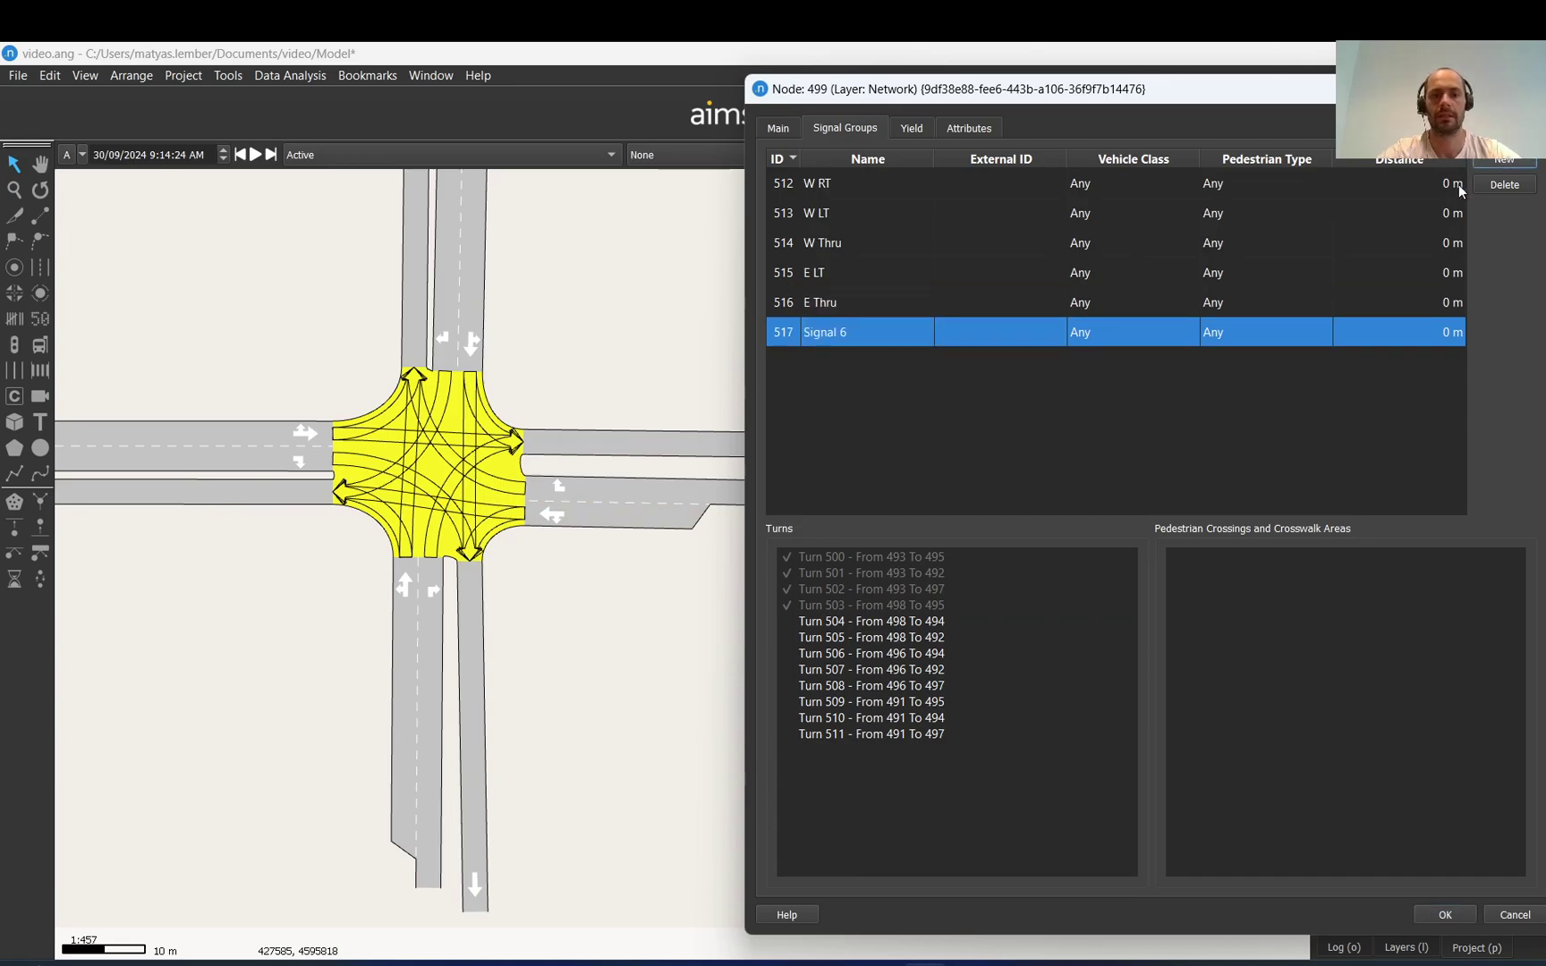
{"action": "key", "text": "Up"}
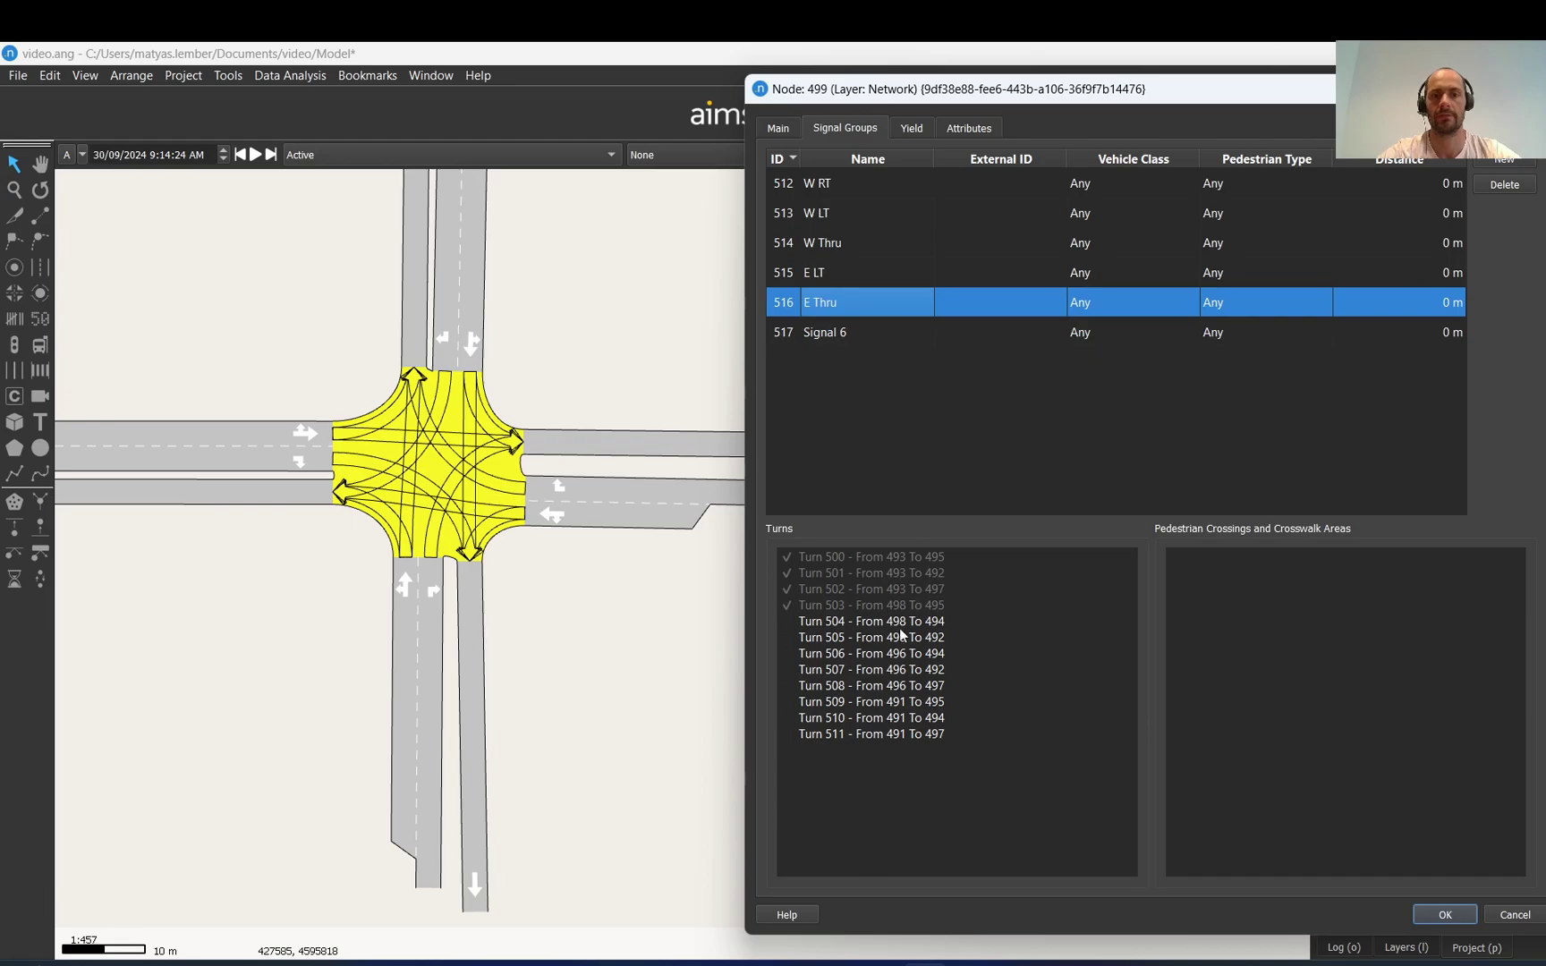
{"action": "left_click", "coordinate": [814, 630]}
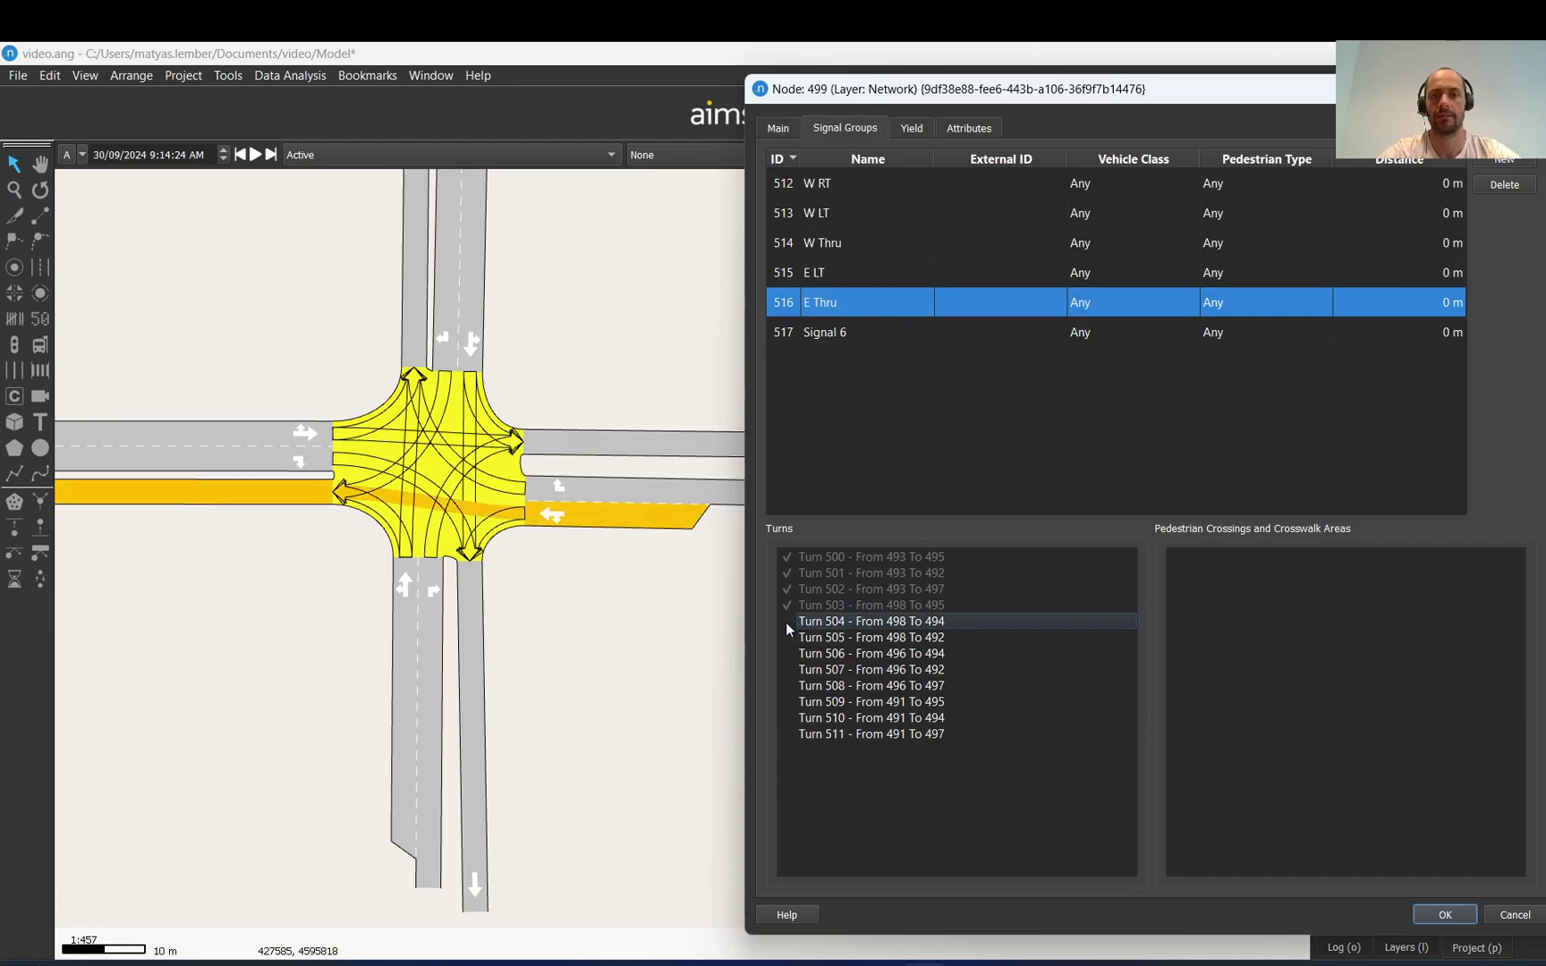
{"action": "left_click", "coordinate": [787, 622]}
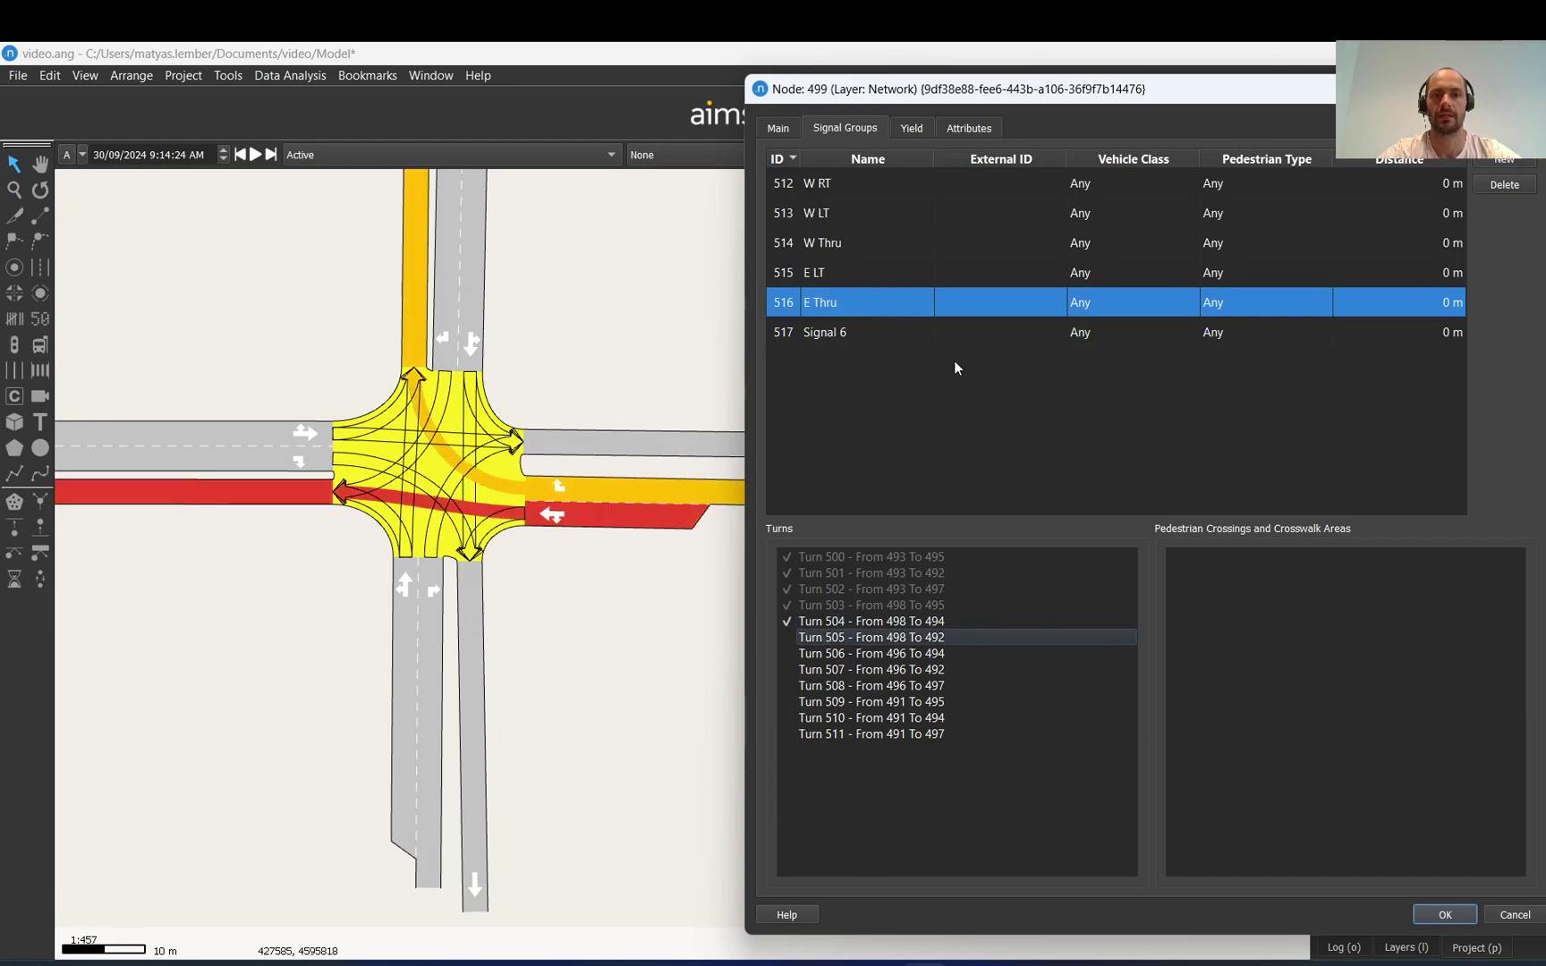
Rename the sixth signal group E RT for the eastern approach's right turn
{"action": "double_click", "coordinate": [854, 338]}
{"action": "type", "text": "E RT"}
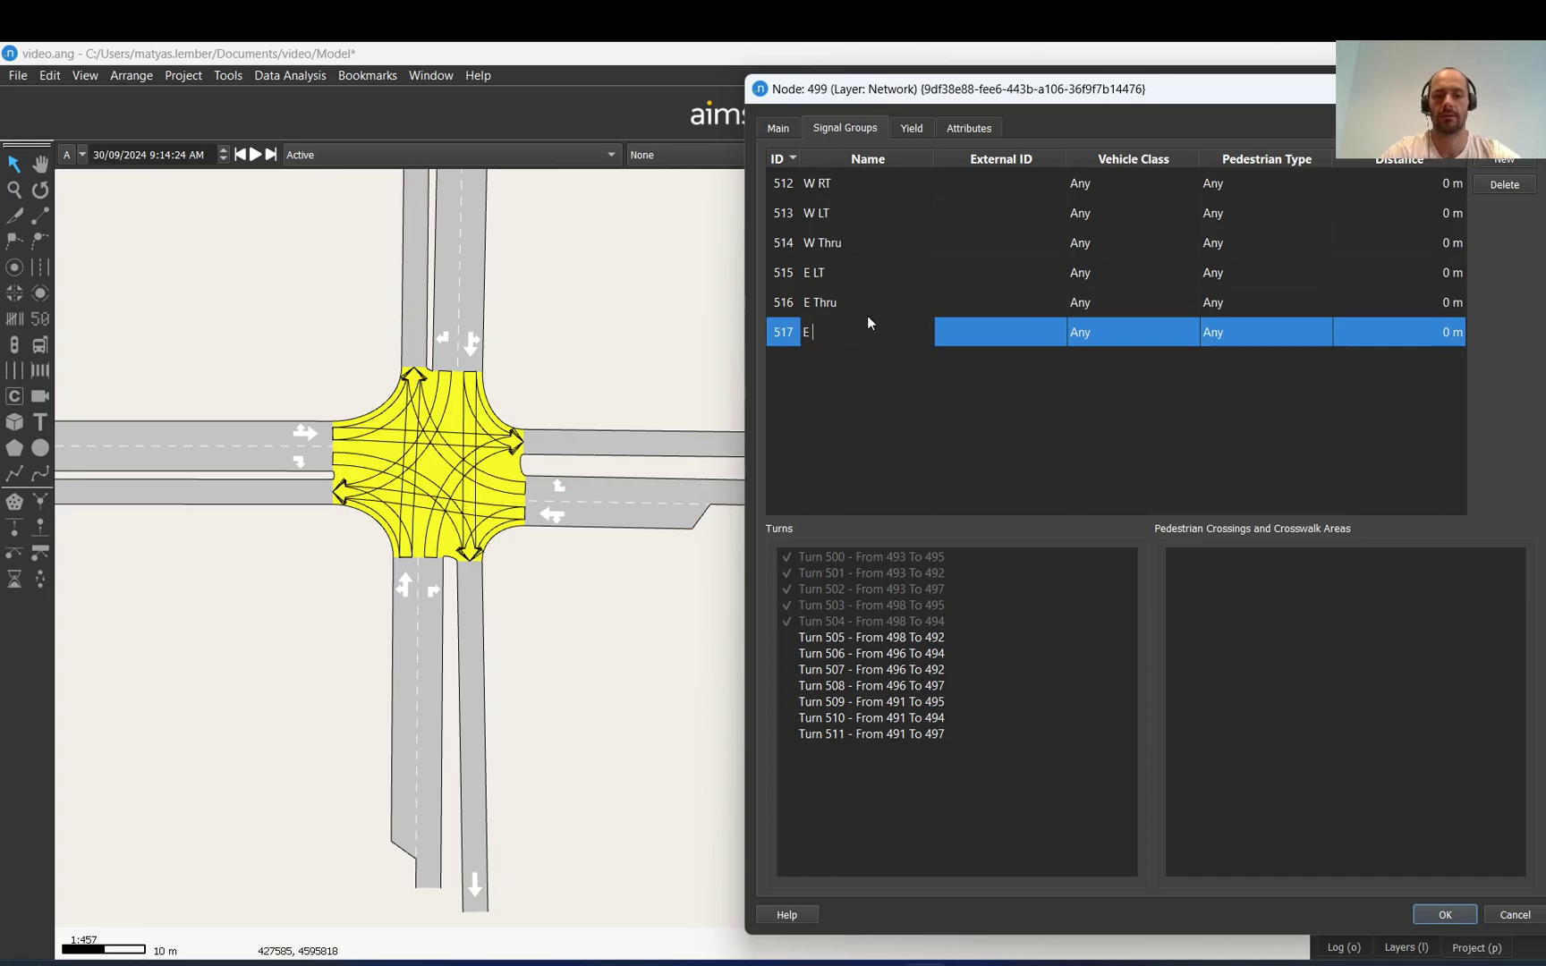
{"action": "key", "text": "Return"}
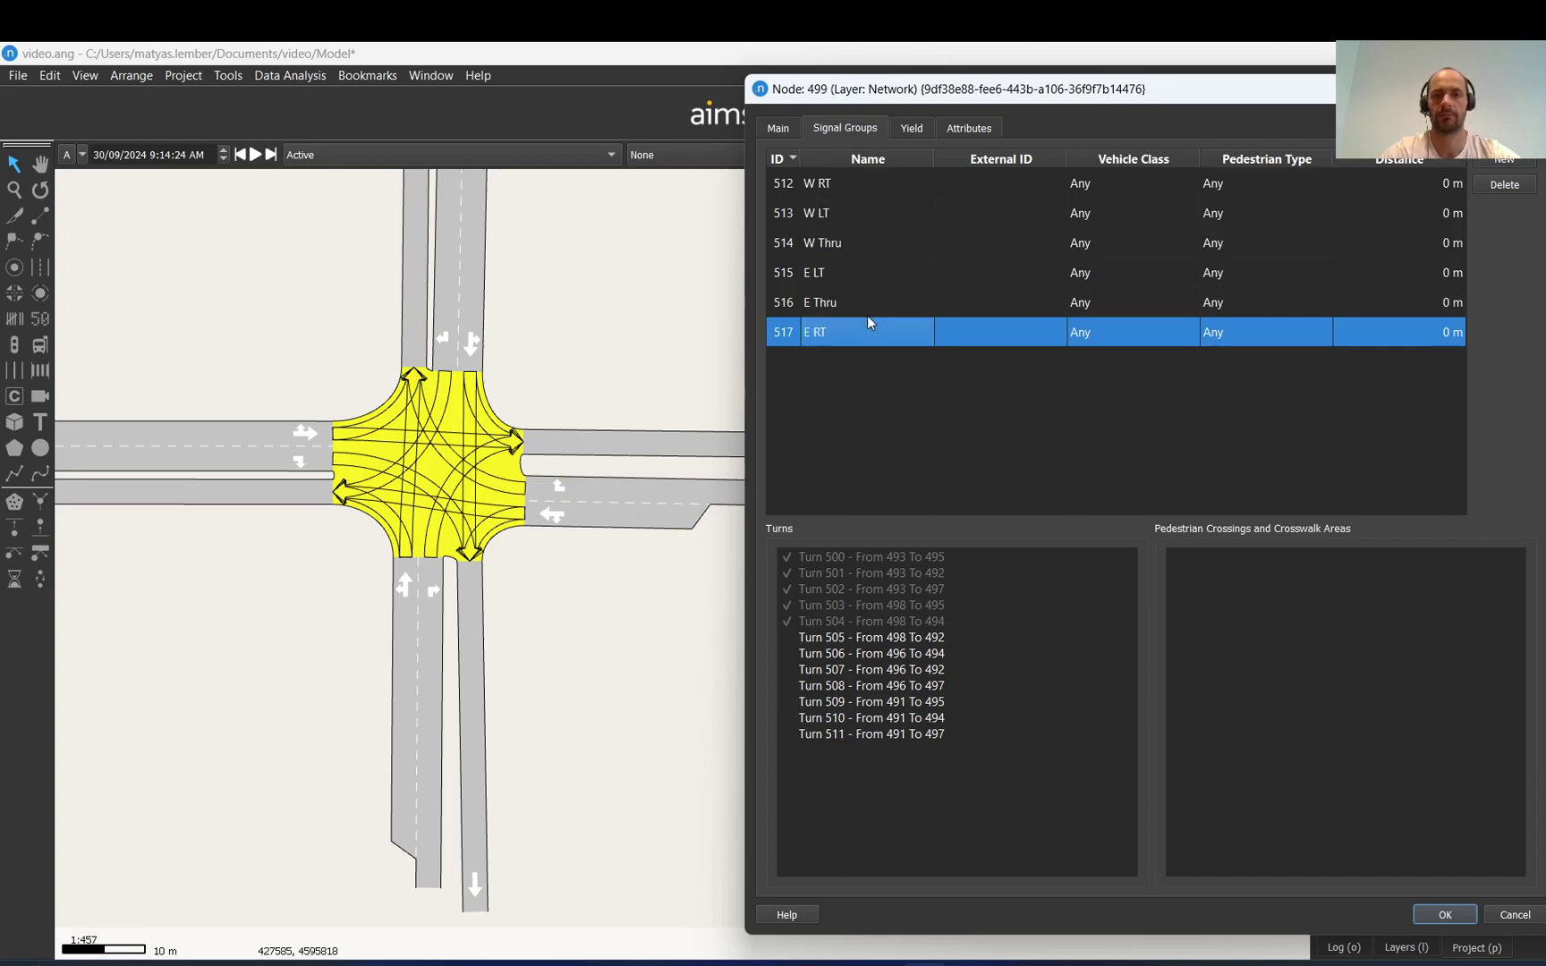
Assign the eastern approach's right turn, Turn 505, to the E RT signal group
{"action": "left_click", "coordinate": [787, 637]}
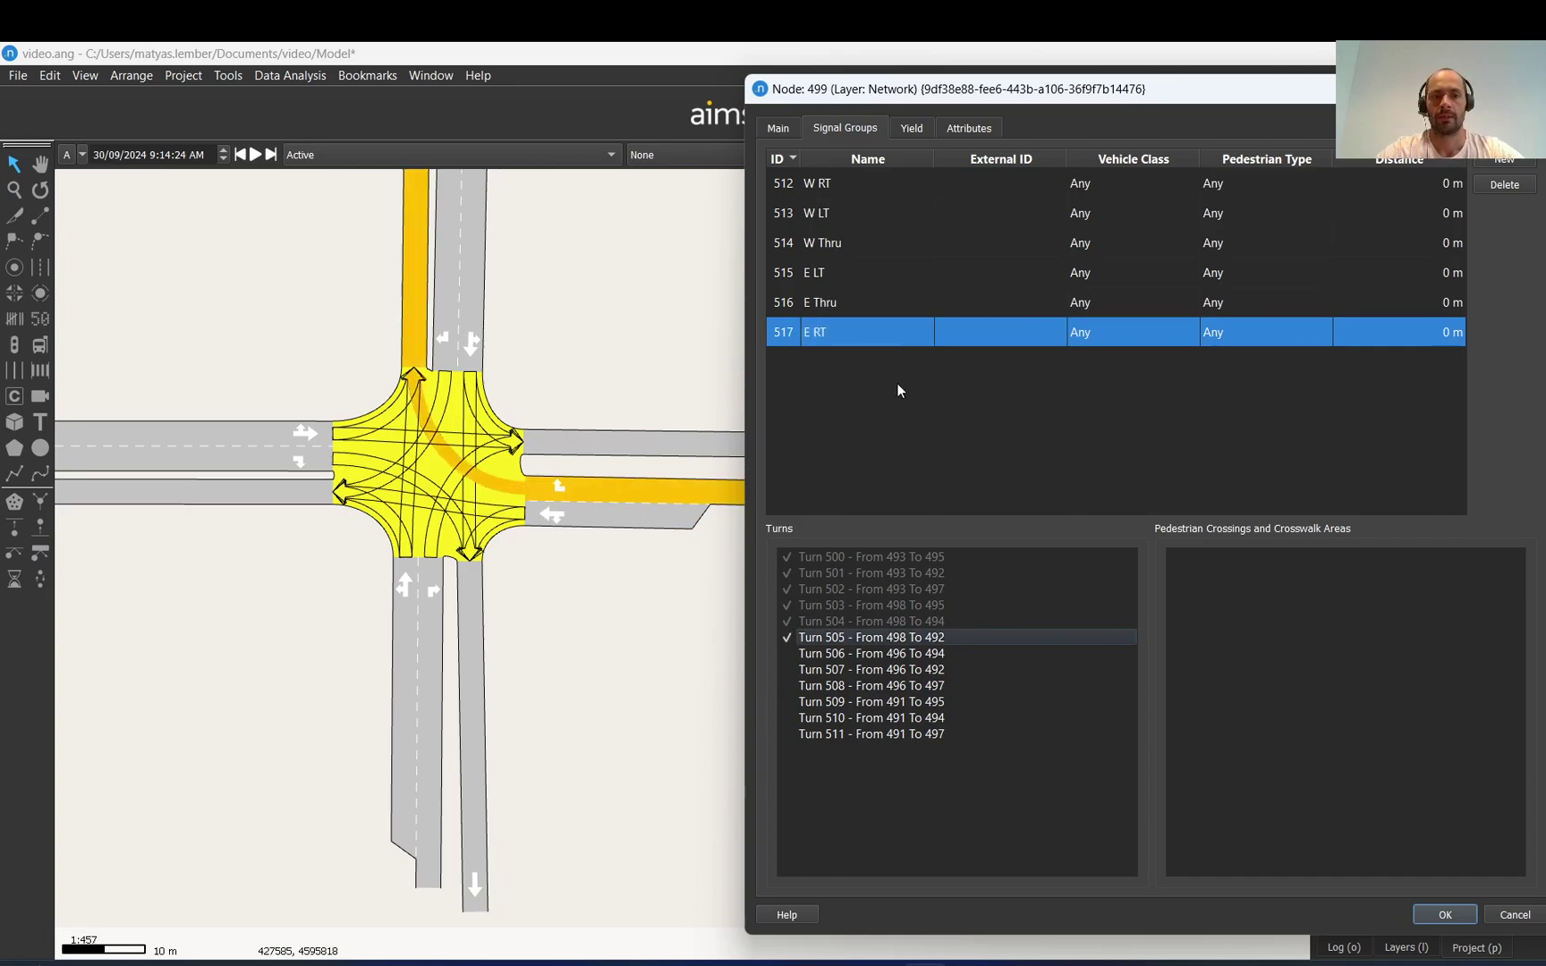
{"action": "left_click", "coordinate": [875, 658]}
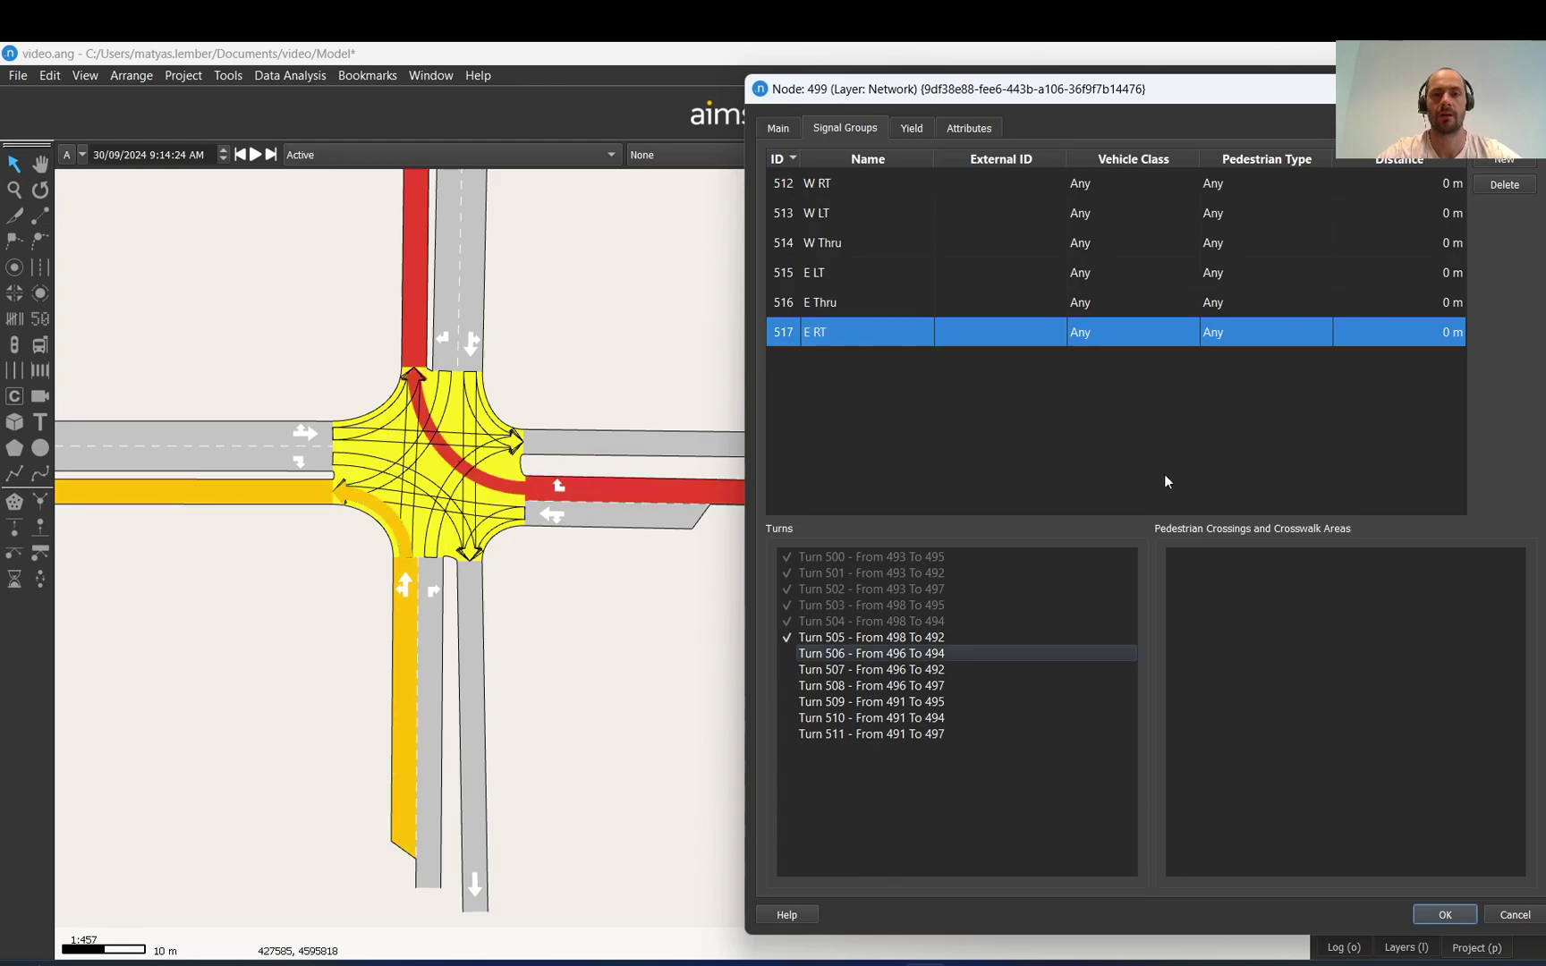
Add a seventh signal group named S LT and assign it the southern approach's left turn, Turn 506
{"action": "left_click", "coordinate": [1490, 159]}
{"action": "double_click", "coordinate": [893, 363]}
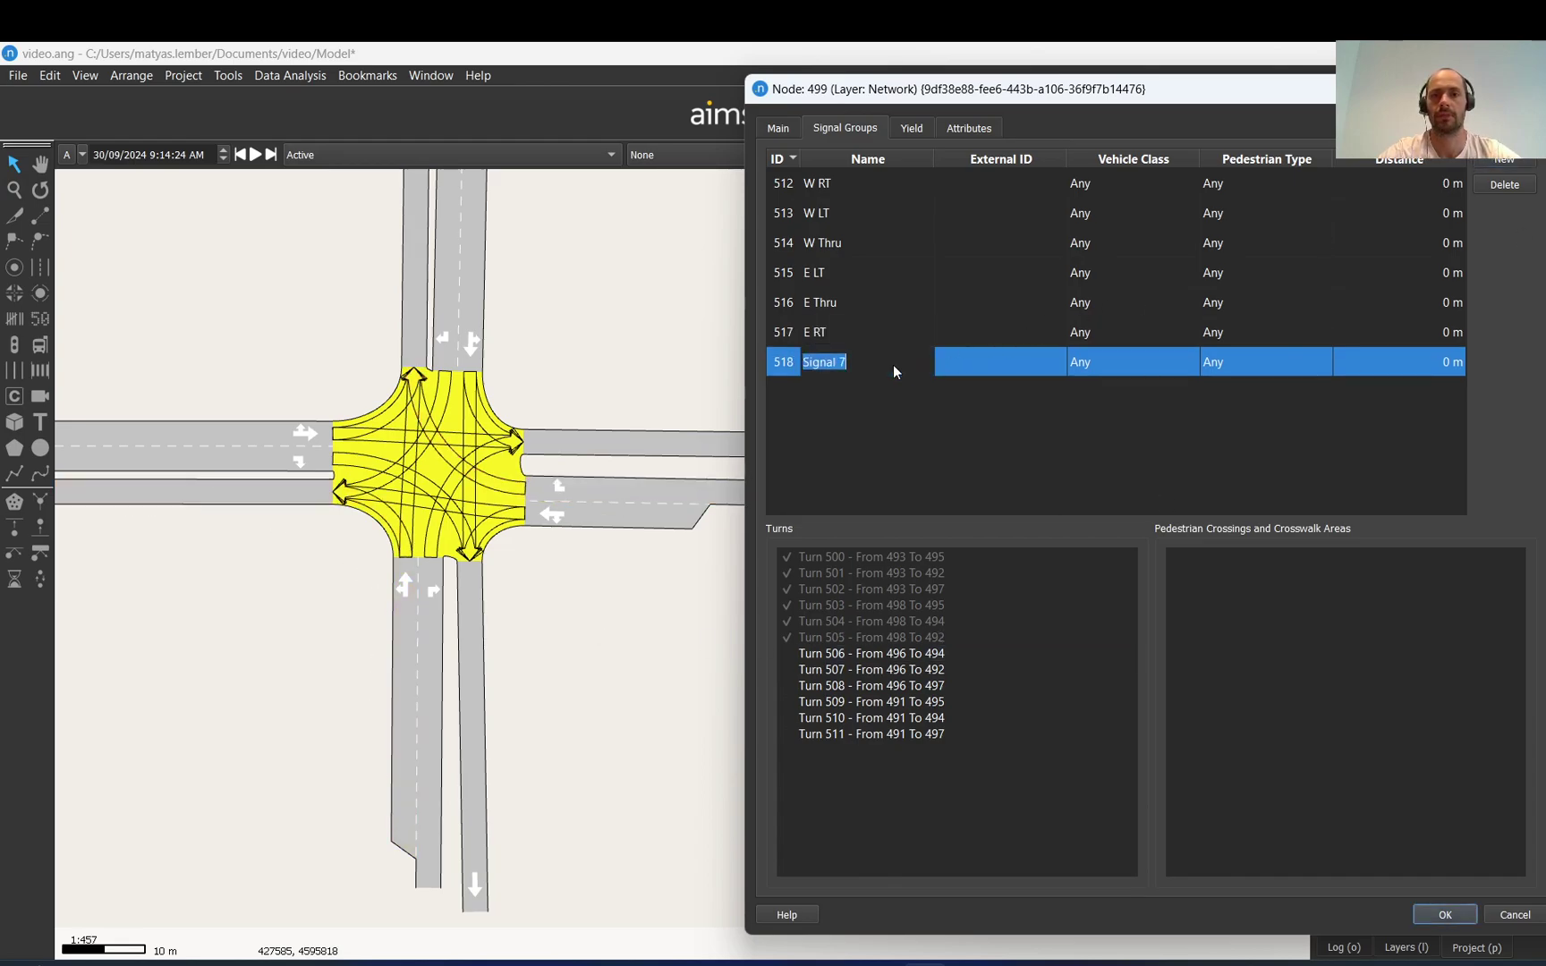
{"action": "type", "text": "S LT"}
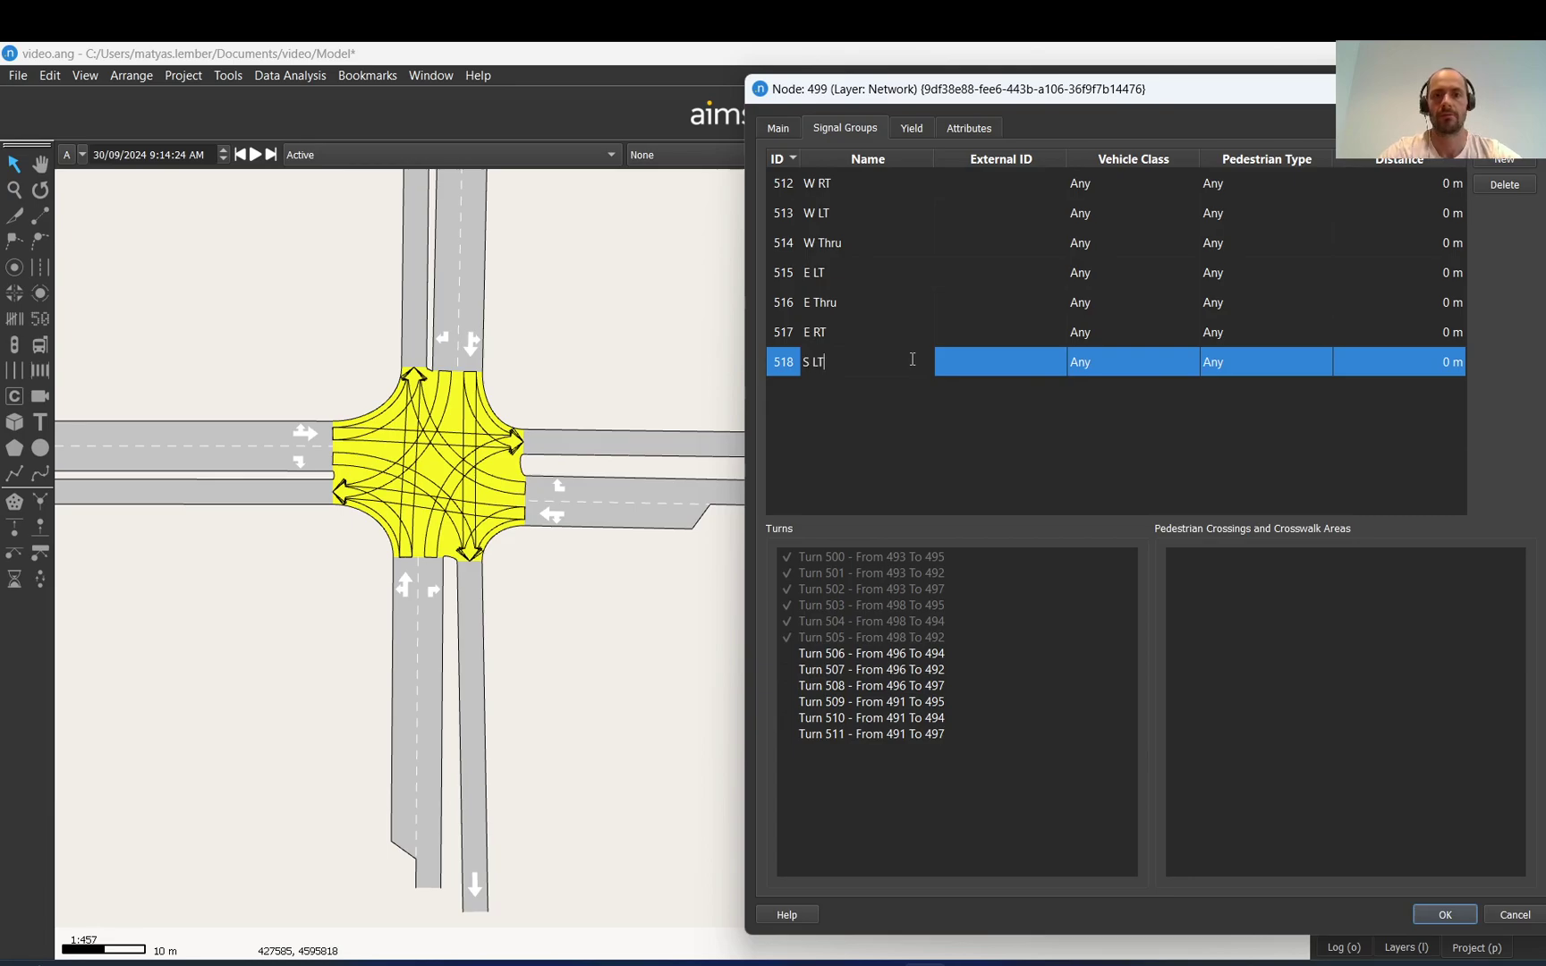
{"action": "key", "text": "Return"}
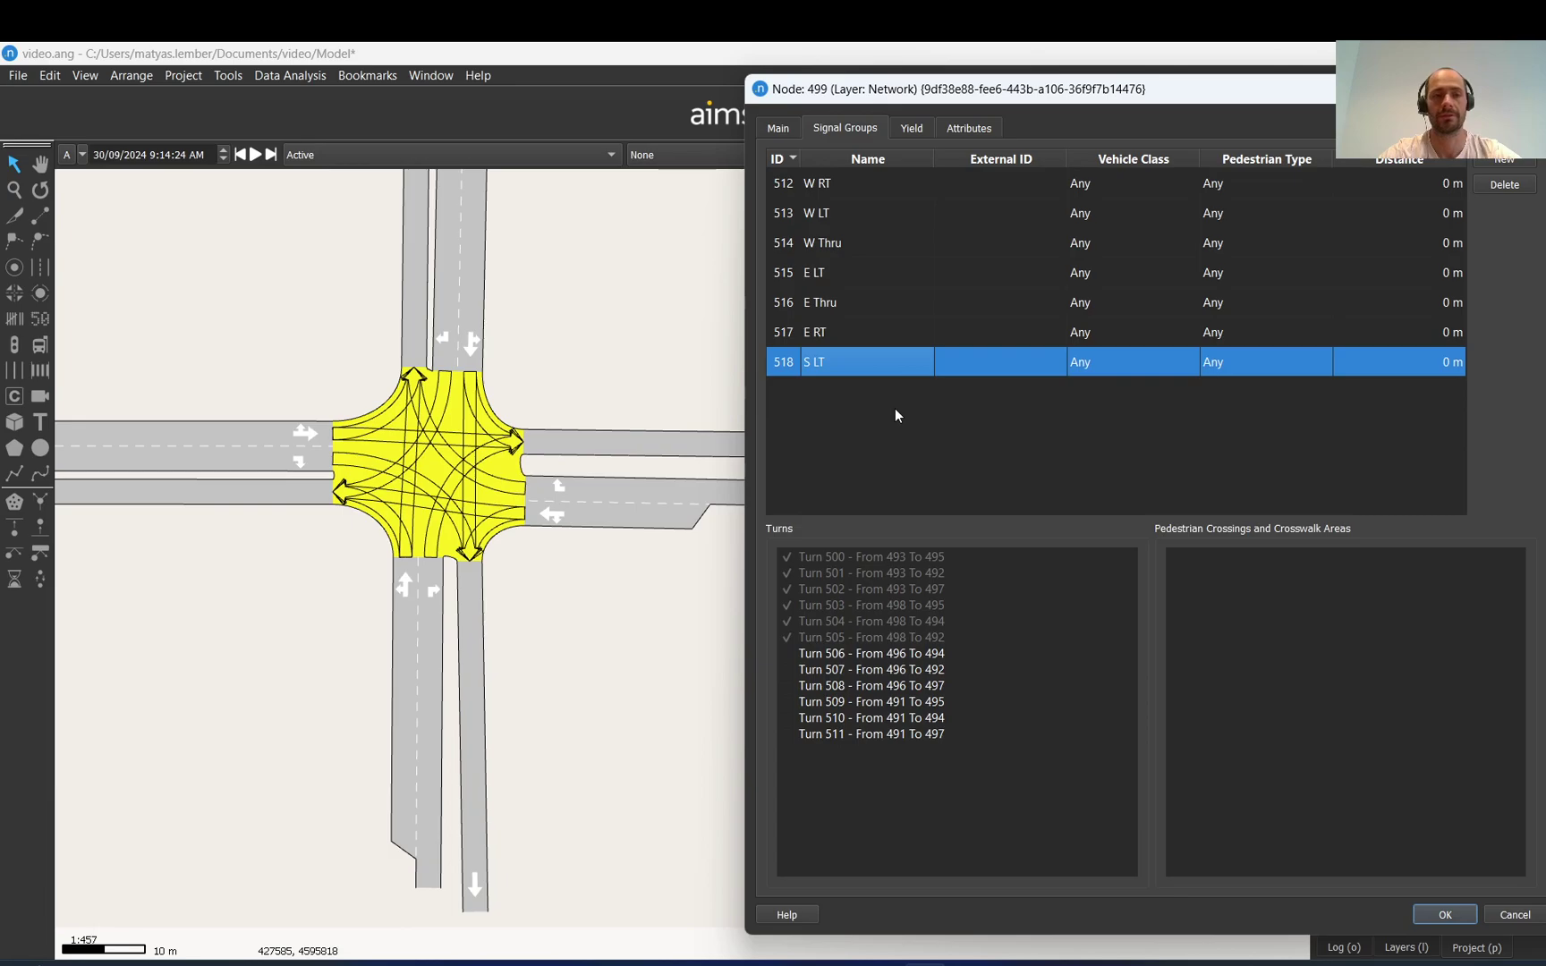
{"action": "left_click", "coordinate": [824, 659]}
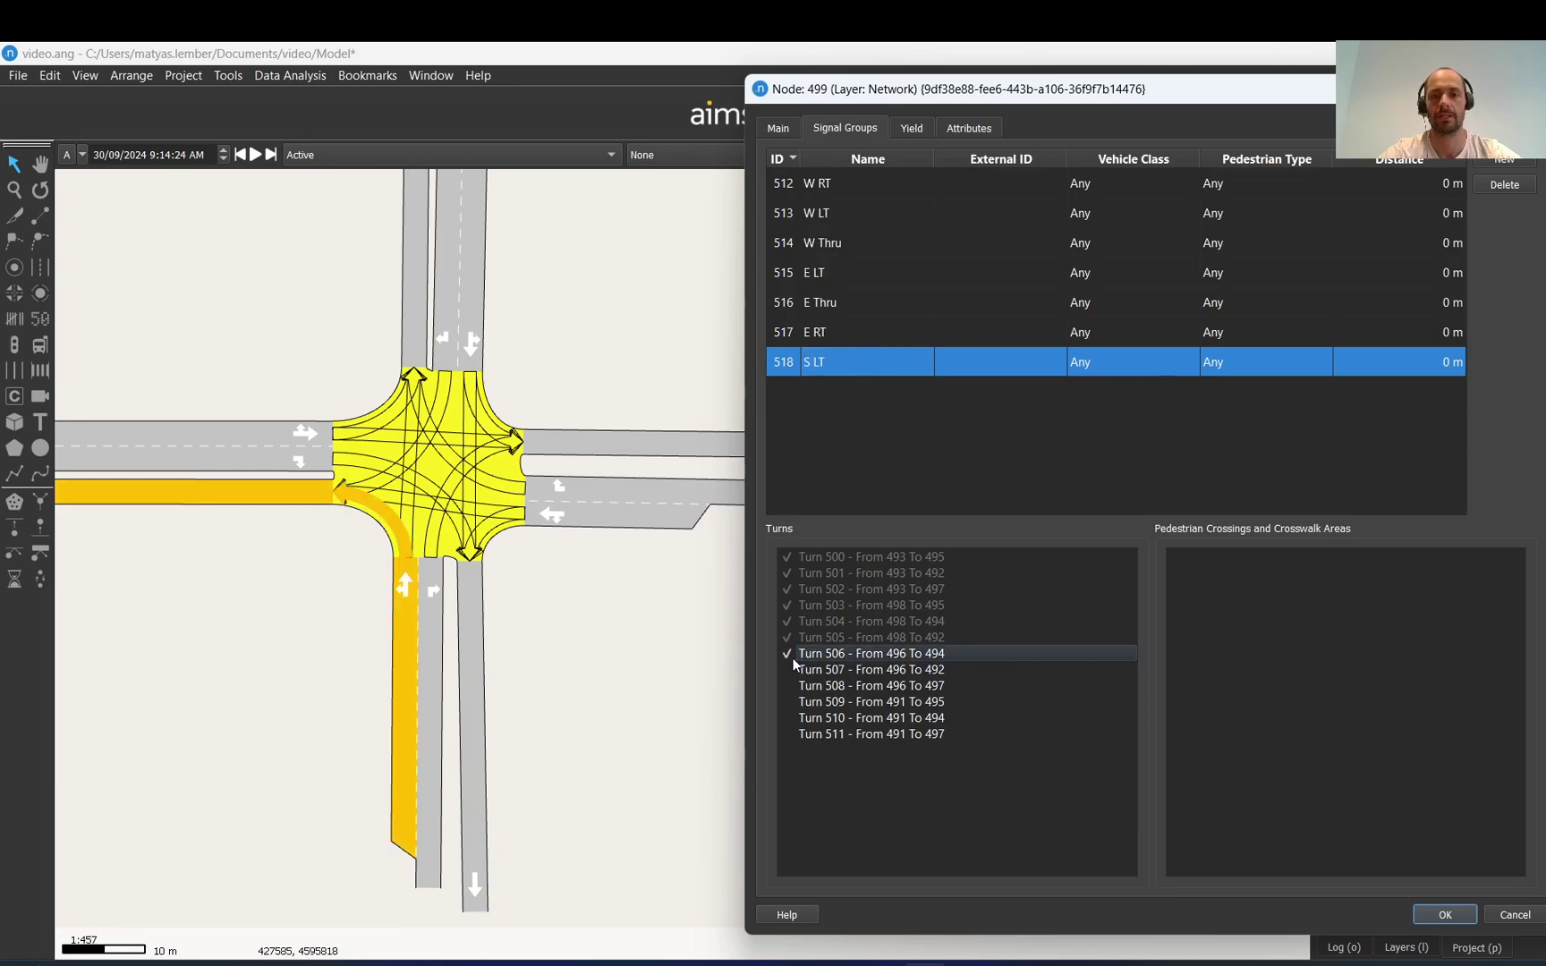
Add an eighth signal group named S Thru for the southern approach's straight-ahead movement
{"action": "left_click", "coordinate": [1504, 162]}
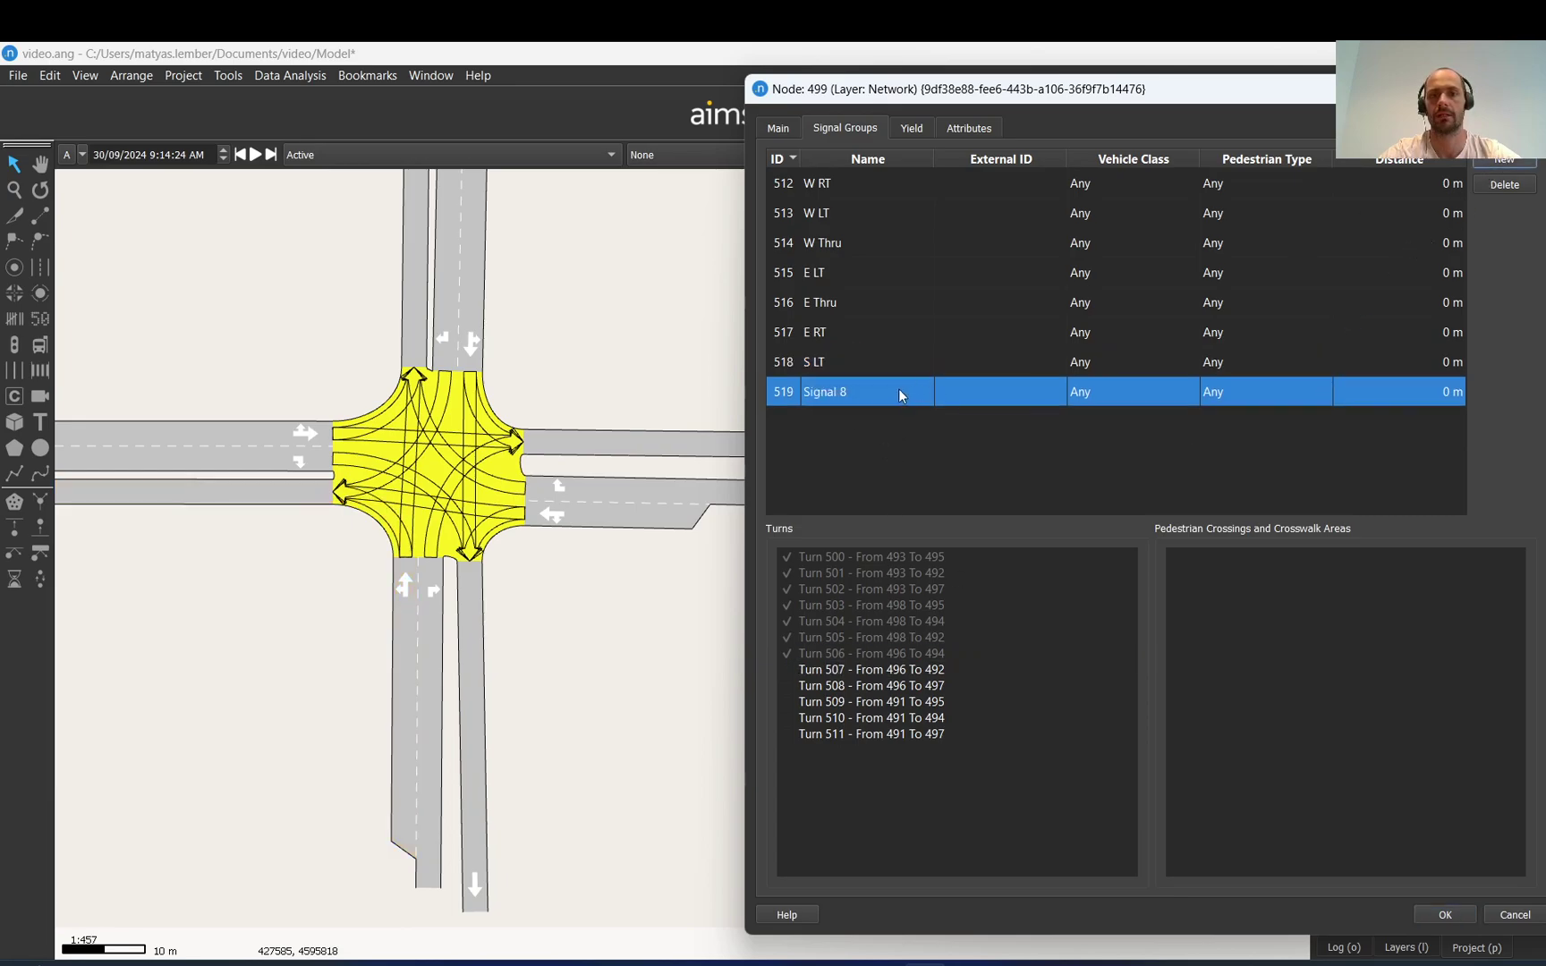
{"action": "left_click", "coordinate": [839, 669]}
{"action": "double_click", "coordinate": [827, 394]}
{"action": "type", "text": "S Thru"}
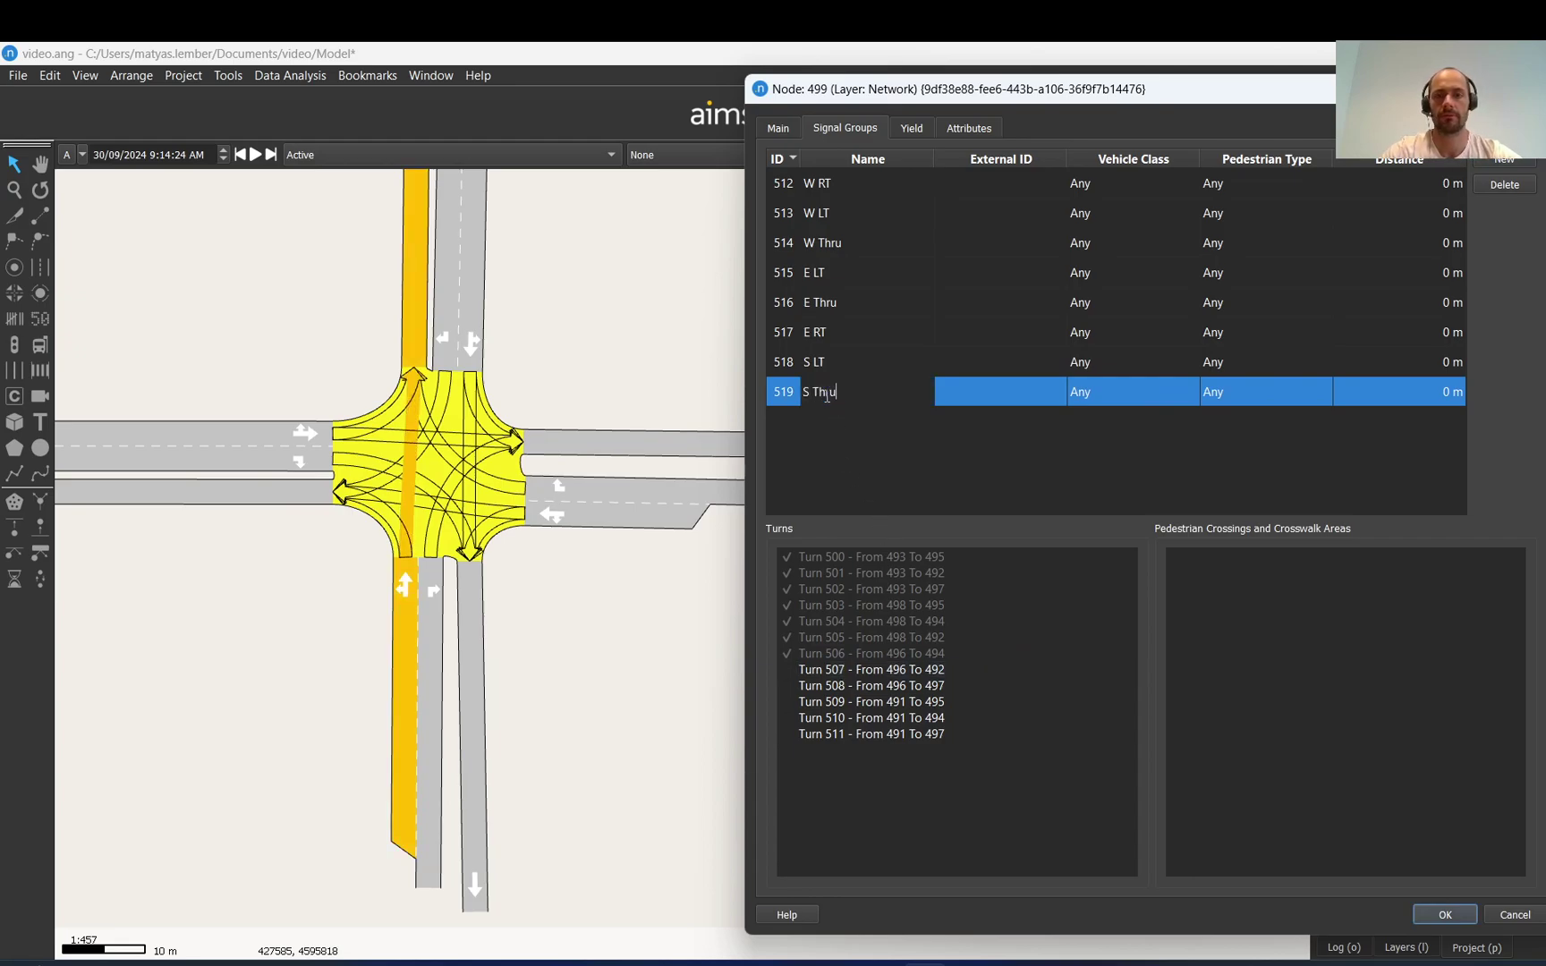
{"action": "key", "text": "Return"}
Add a ninth signal group and assign the southern approach's straight-ahead Turn 507 to S Thru
{"action": "left_click", "coordinate": [1504, 162]}
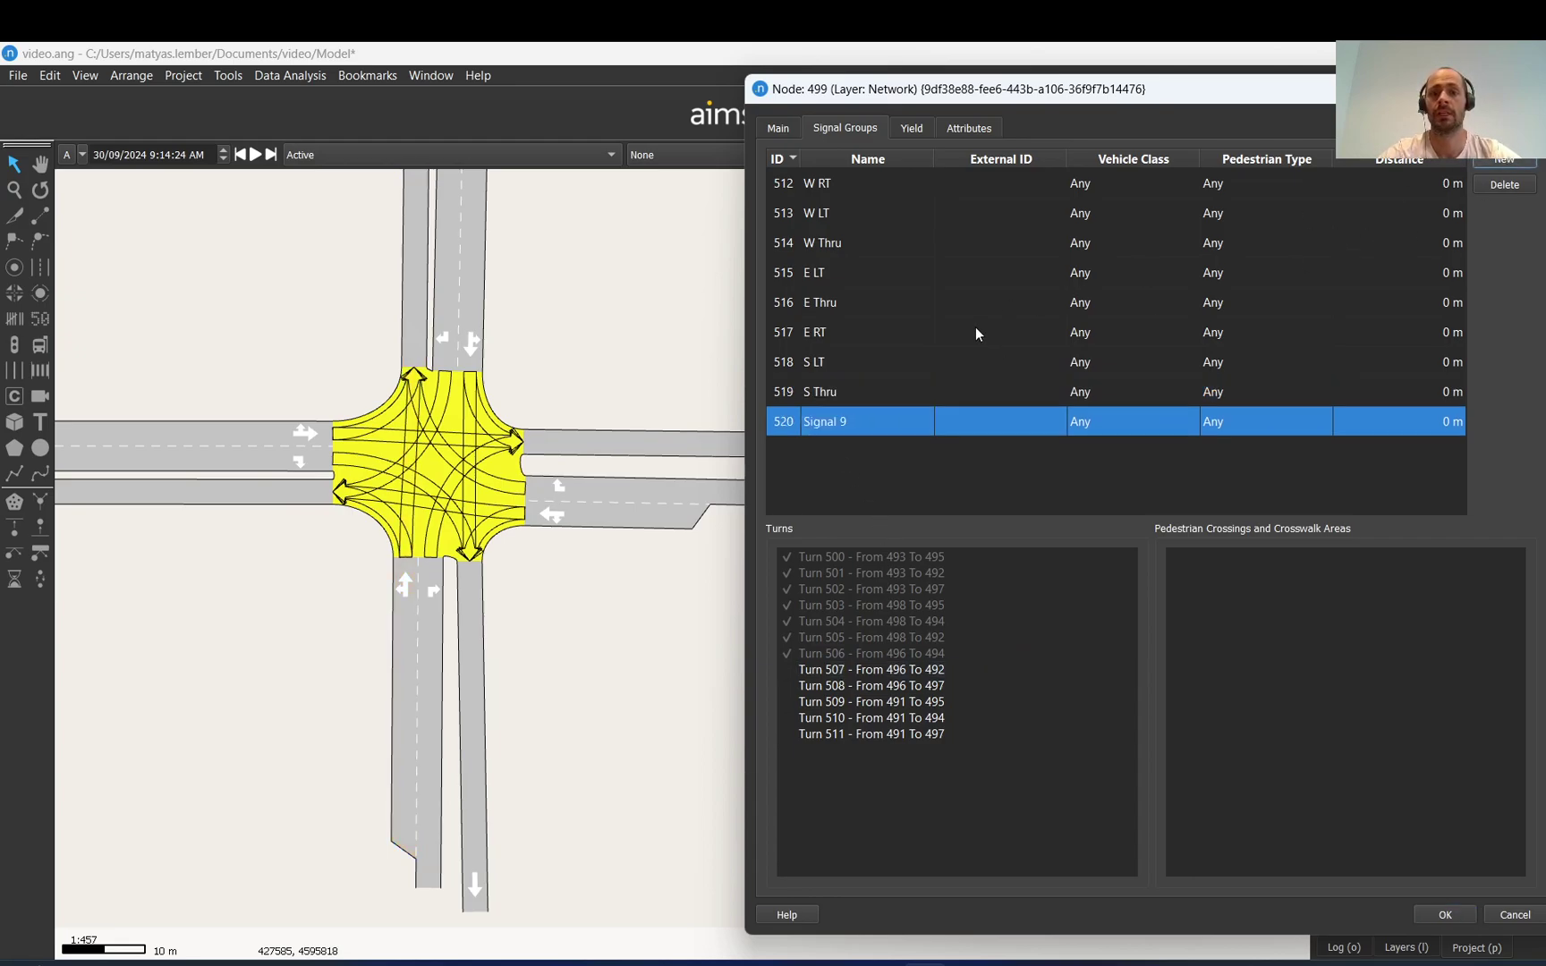
{"action": "left_click", "coordinate": [828, 670]}
{"action": "left_click", "coordinate": [846, 393]}
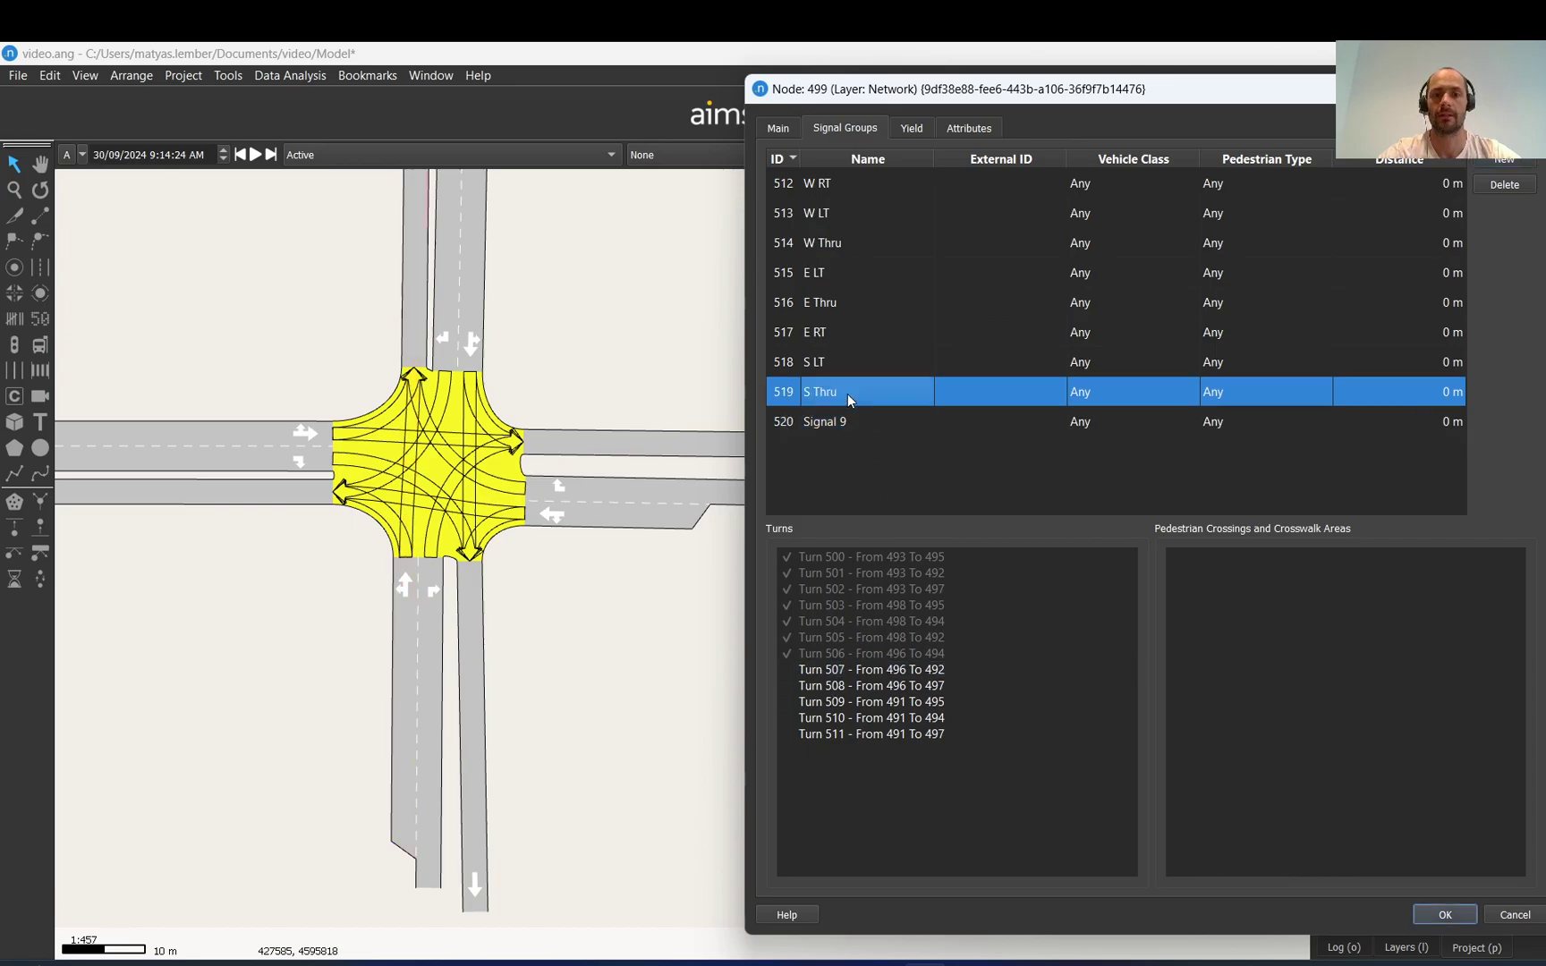
{"action": "left_click", "coordinate": [797, 668]}
Rename the ninth signal group S RT and assign it the southern approach's right turn, Turn 508
{"action": "left_click", "coordinate": [862, 414]}
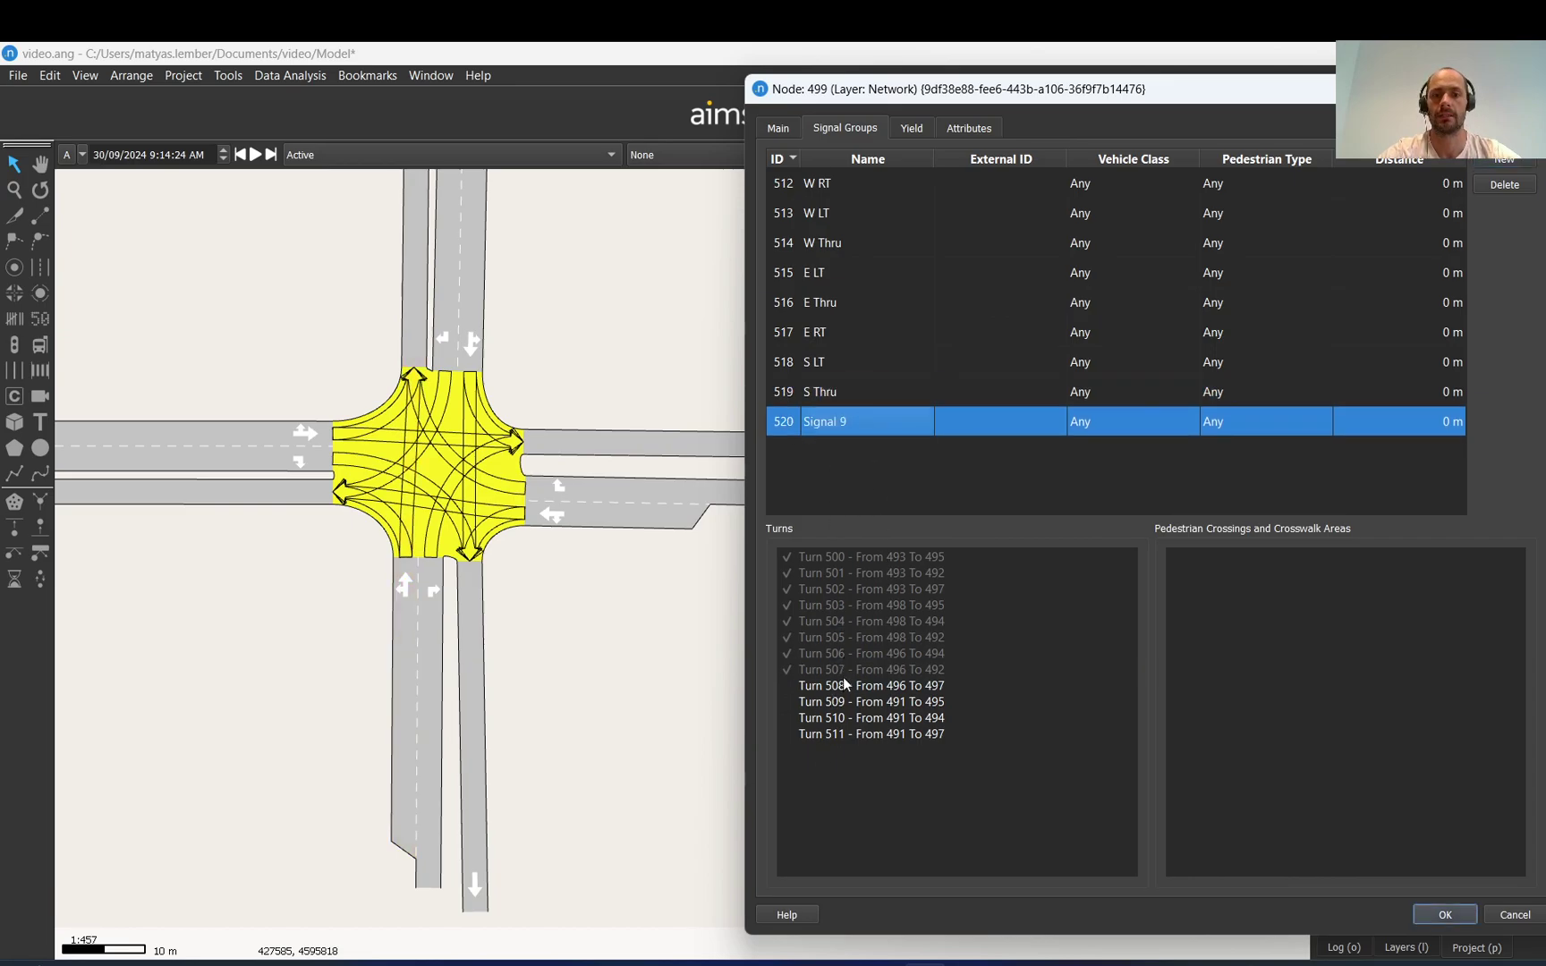
{"action": "left_click", "coordinate": [843, 677]}
{"action": "double_click", "coordinate": [861, 419]}
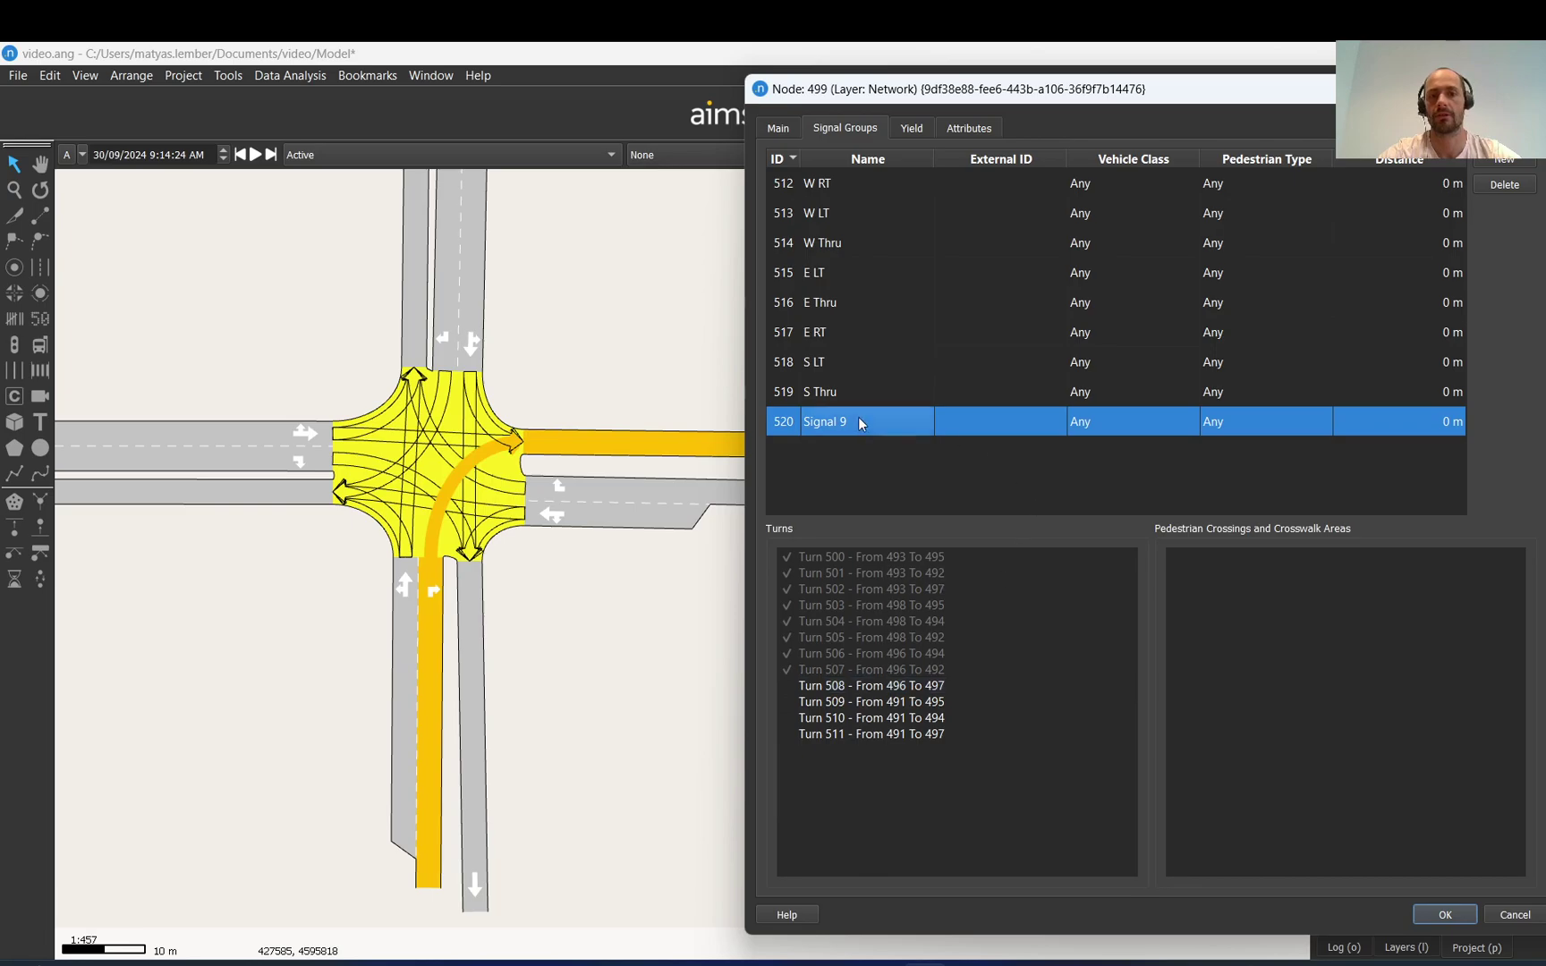
{"action": "type", "text": "S RT"}
{"action": "key", "text": "Return"}
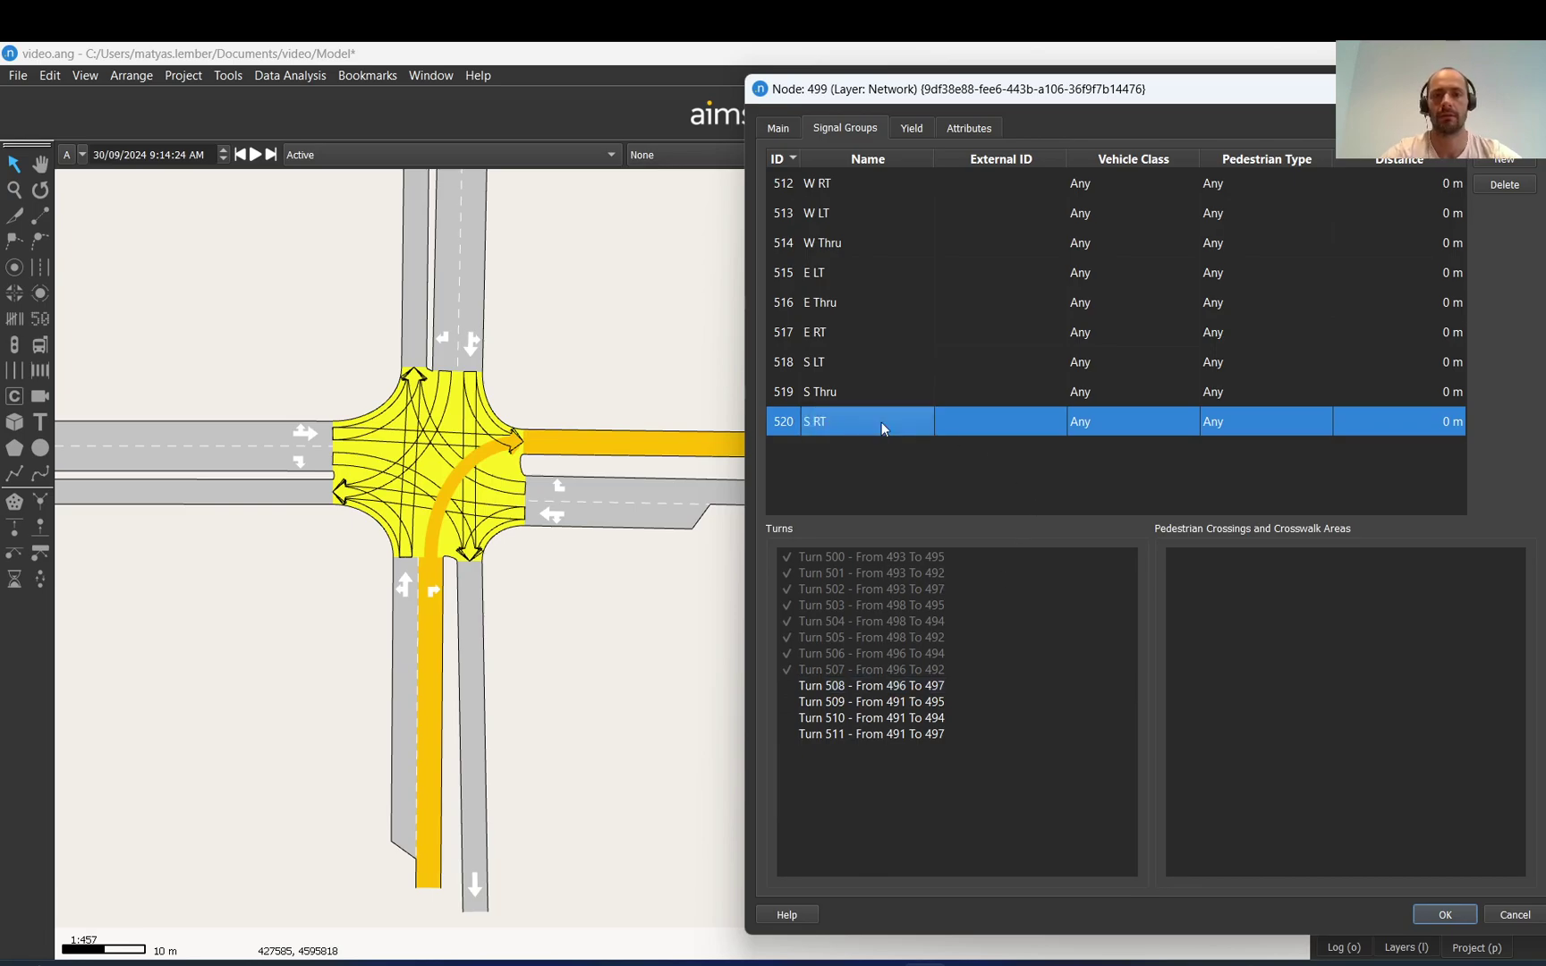
{"action": "left_click", "coordinate": [786, 685]}
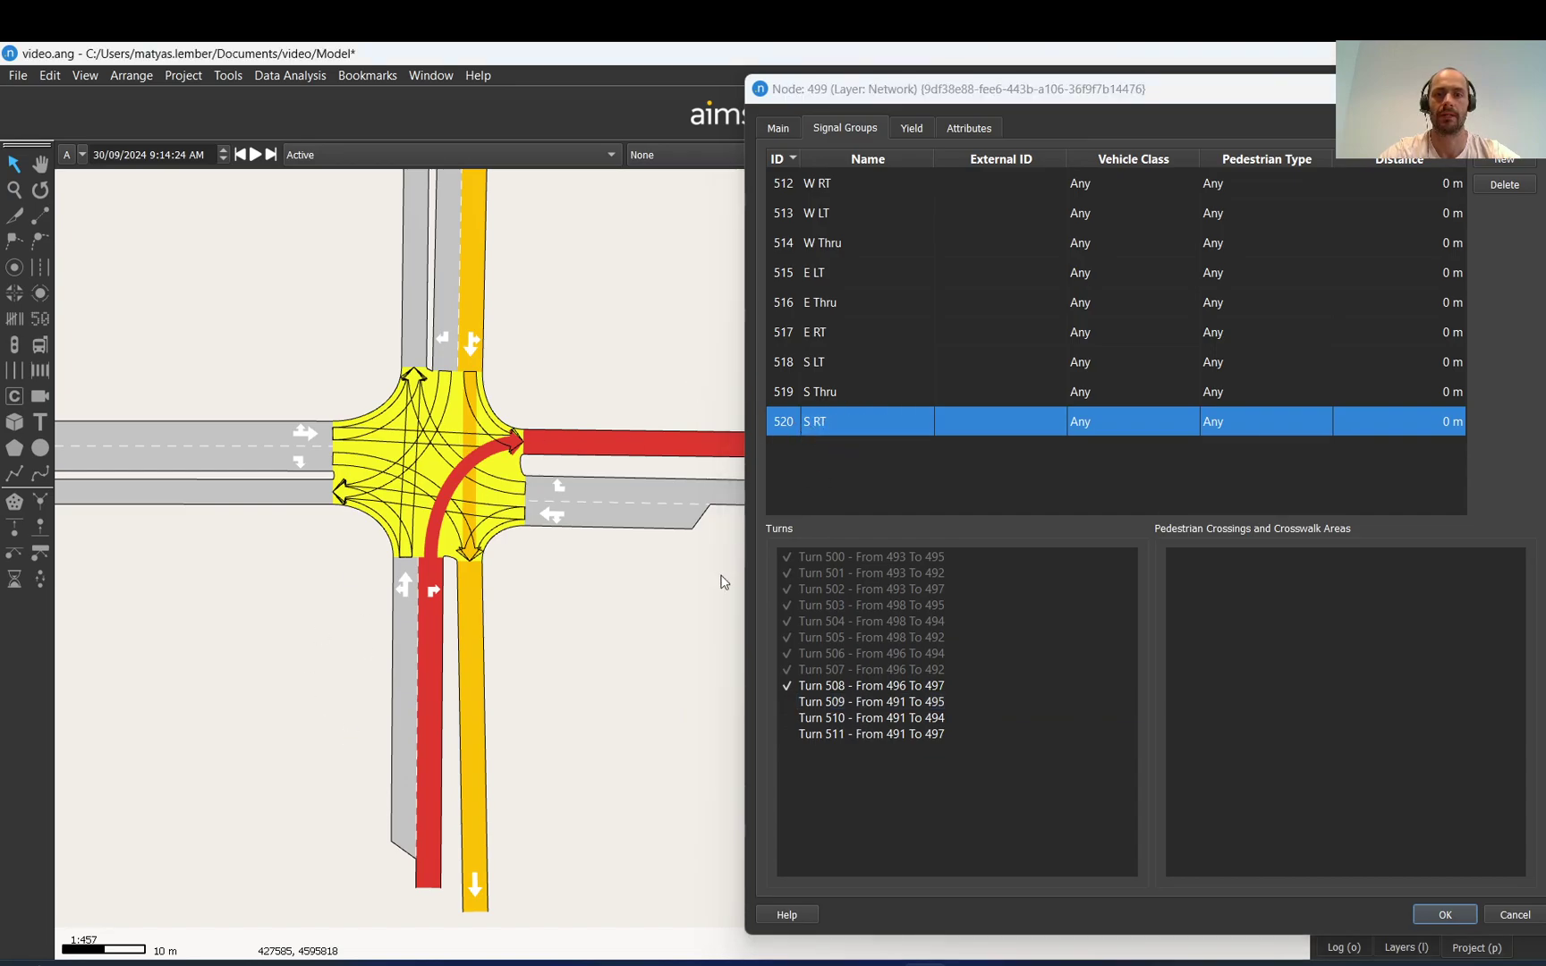
Review the turns assigned to the S LT, S Thru and S RT signal groups
{"action": "left_click", "coordinate": [953, 677]}
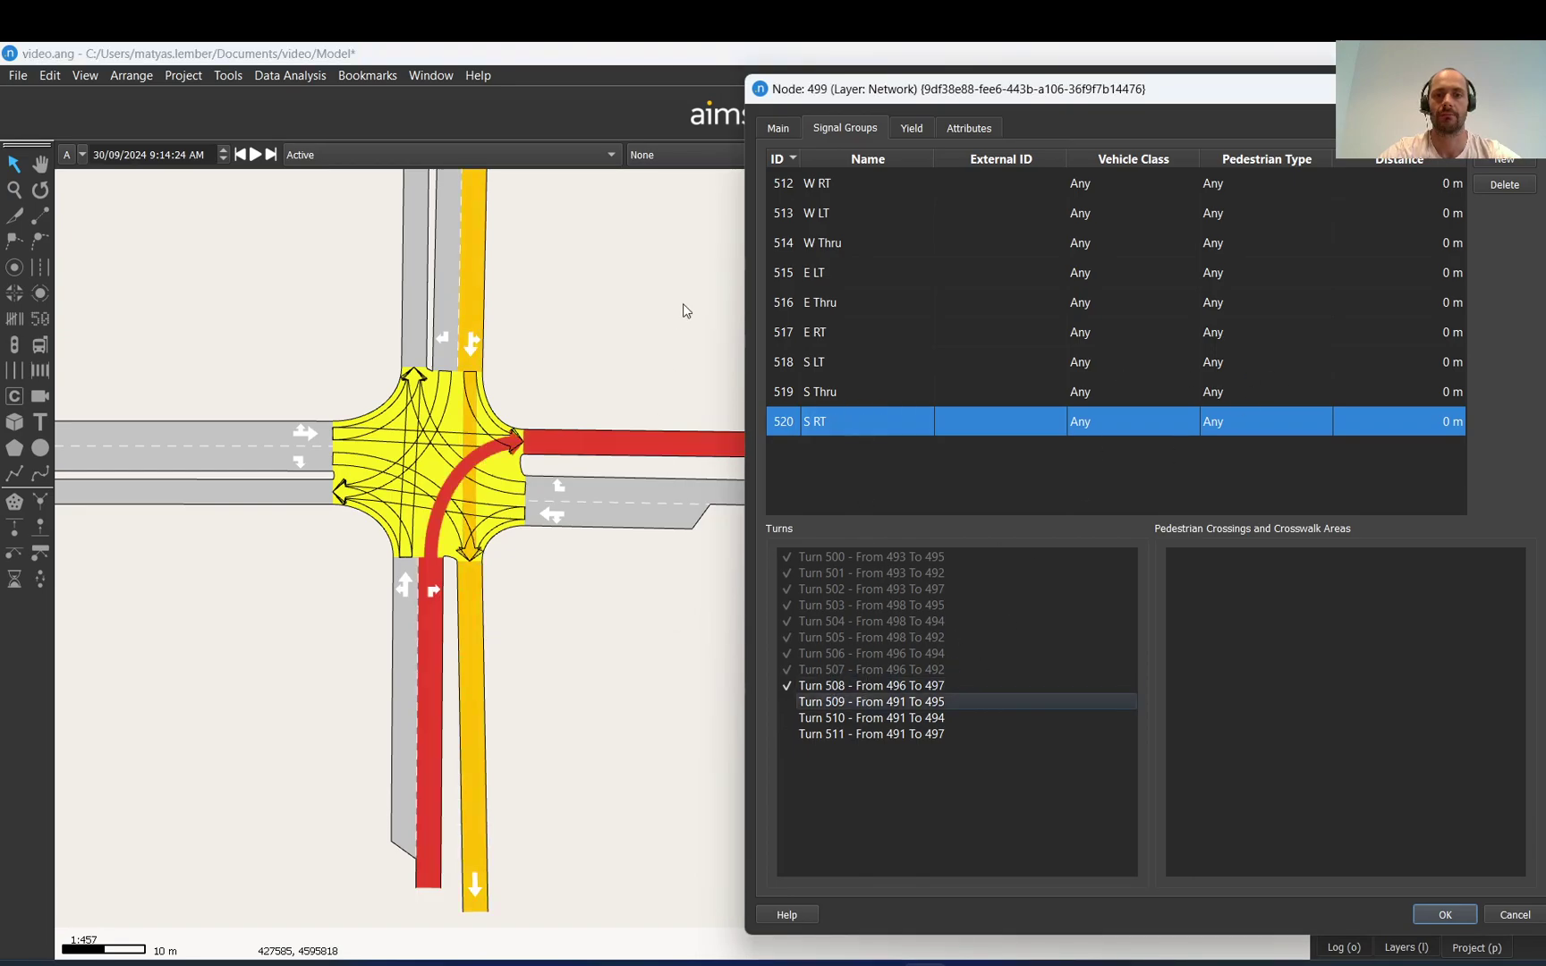
{"action": "left_click", "coordinate": [841, 362]}
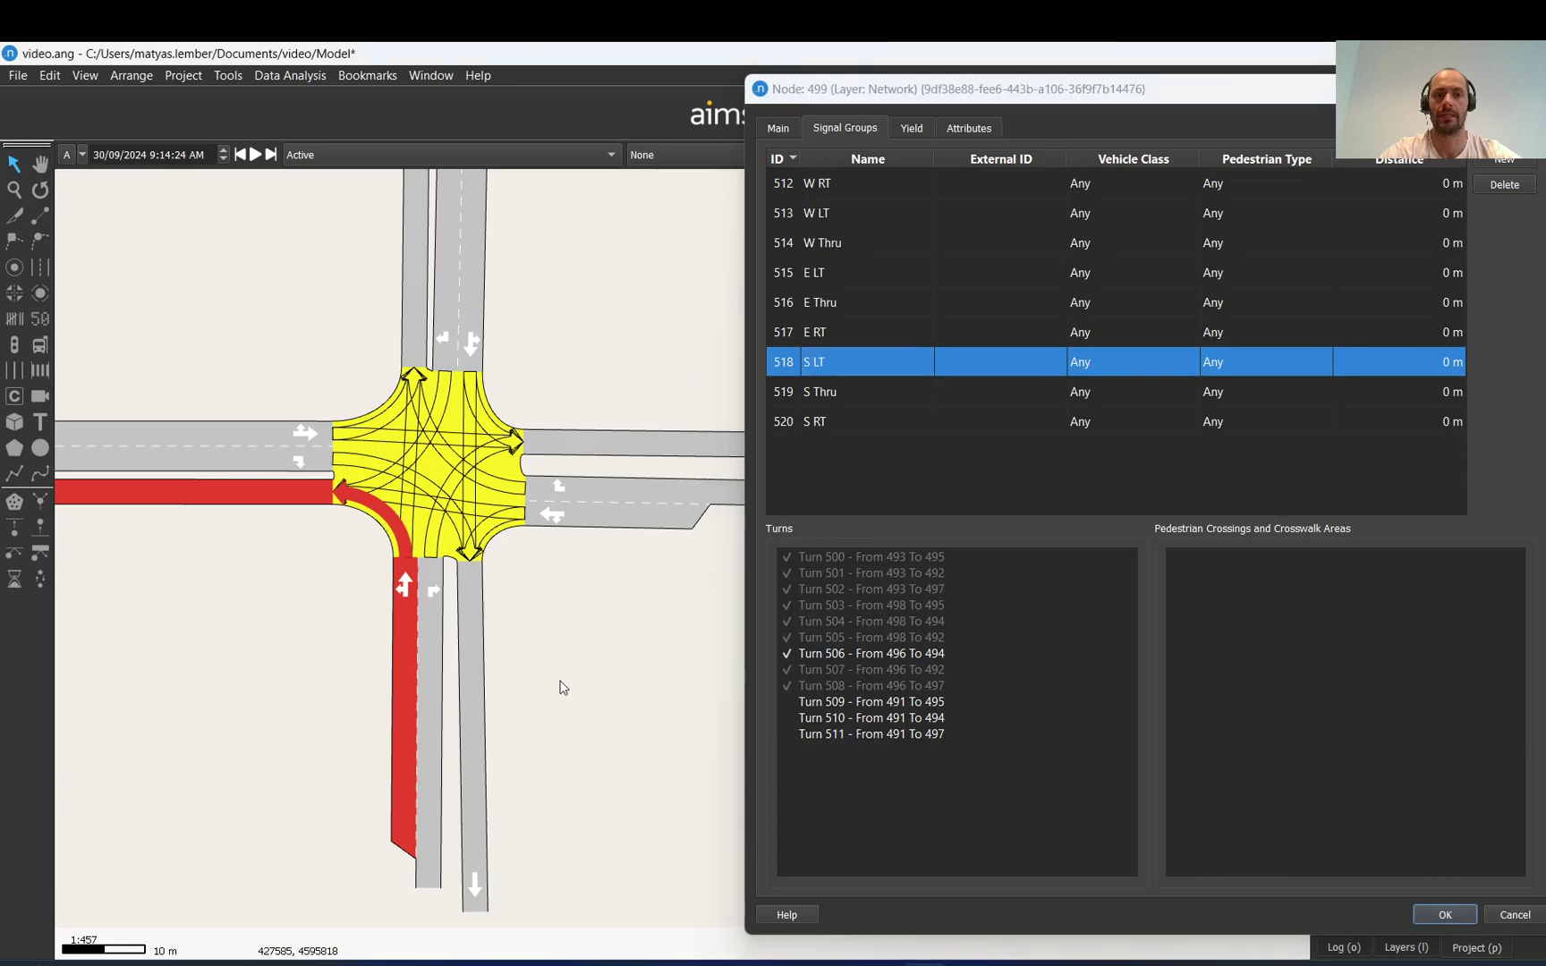
{"action": "key", "text": "Down"}
{"action": "key", "text": "Down"}
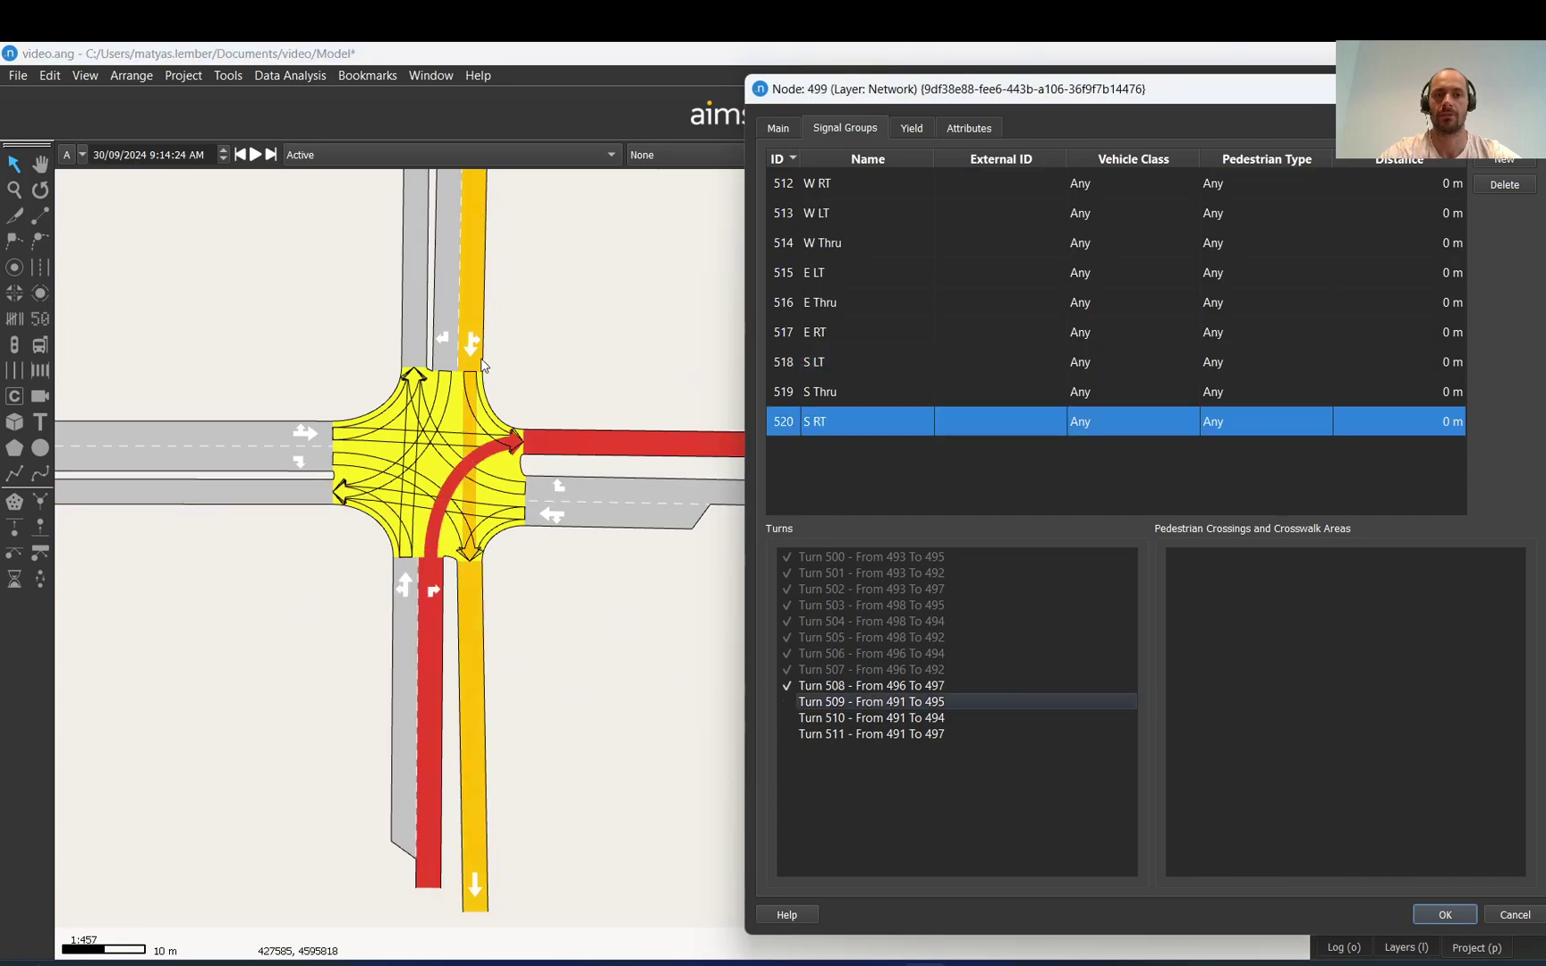
Add a tenth signal group named N Thru for the northern approach's straight-ahead movement
{"action": "left_click", "coordinate": [1490, 163]}
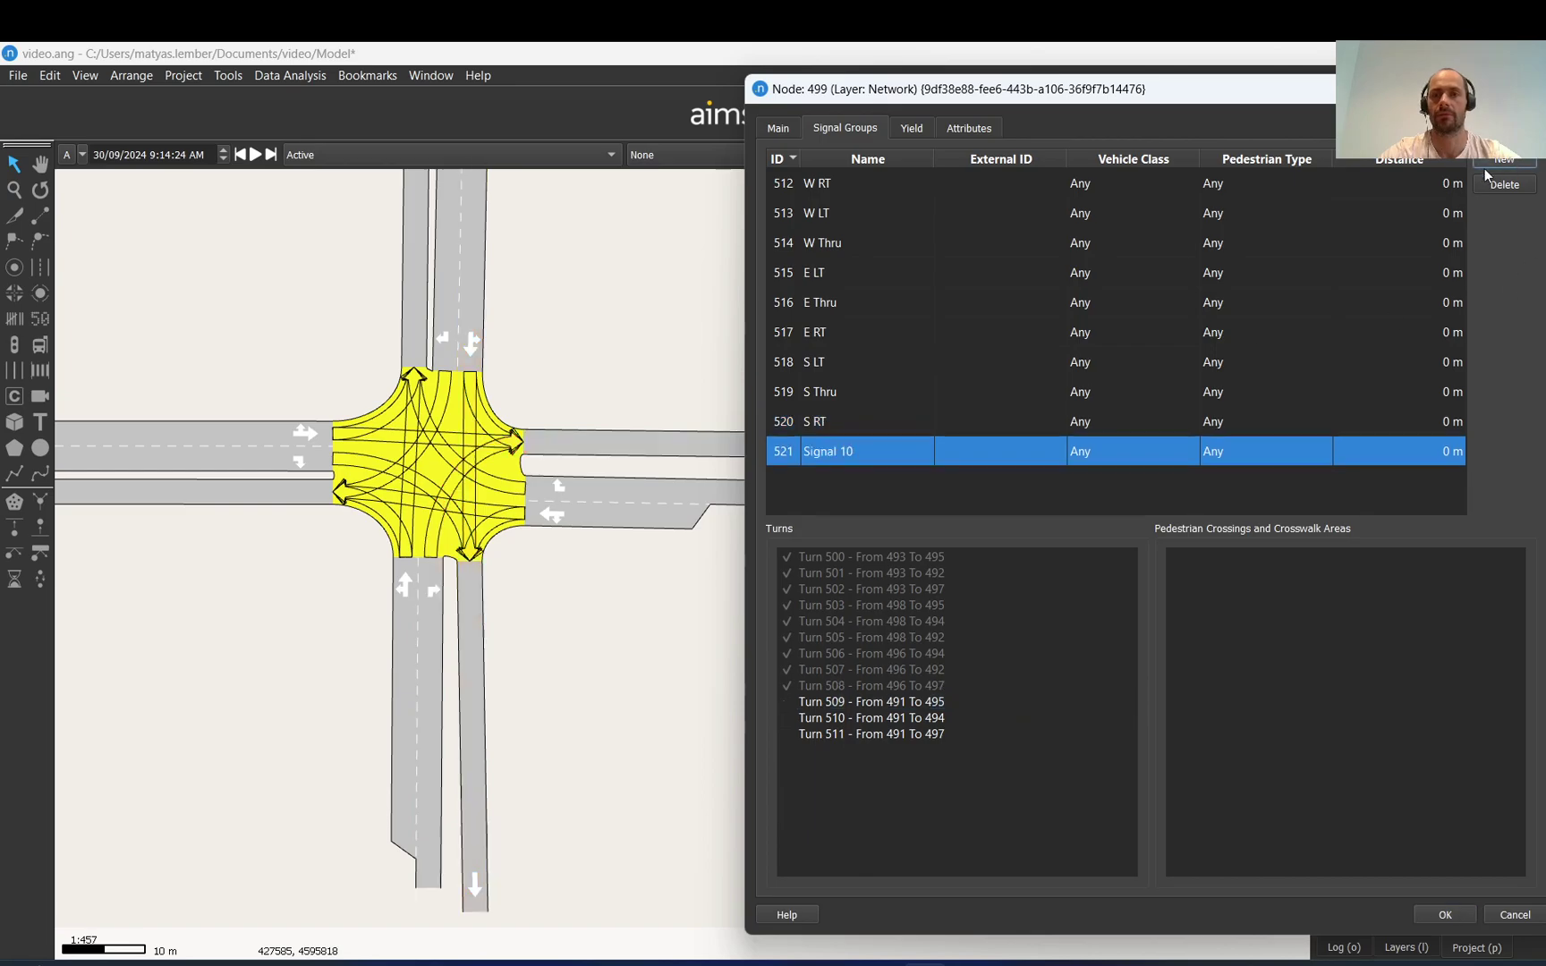
{"action": "double_click", "coordinate": [848, 460]}
{"action": "type", "text": "N Thru"}
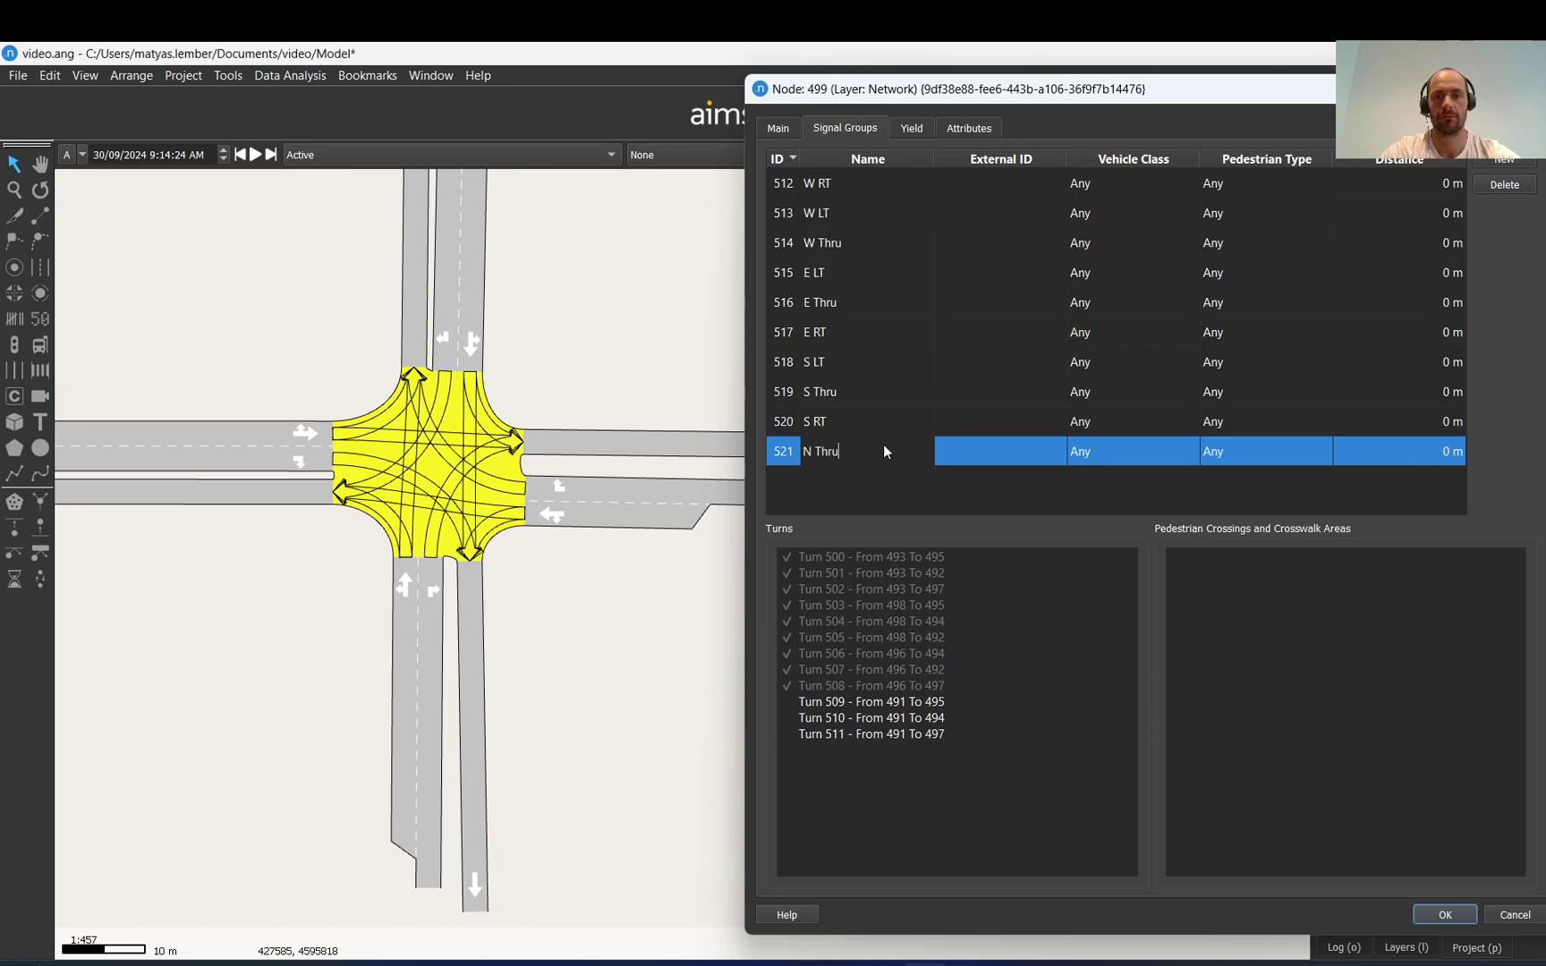
{"action": "key", "text": "Return"}
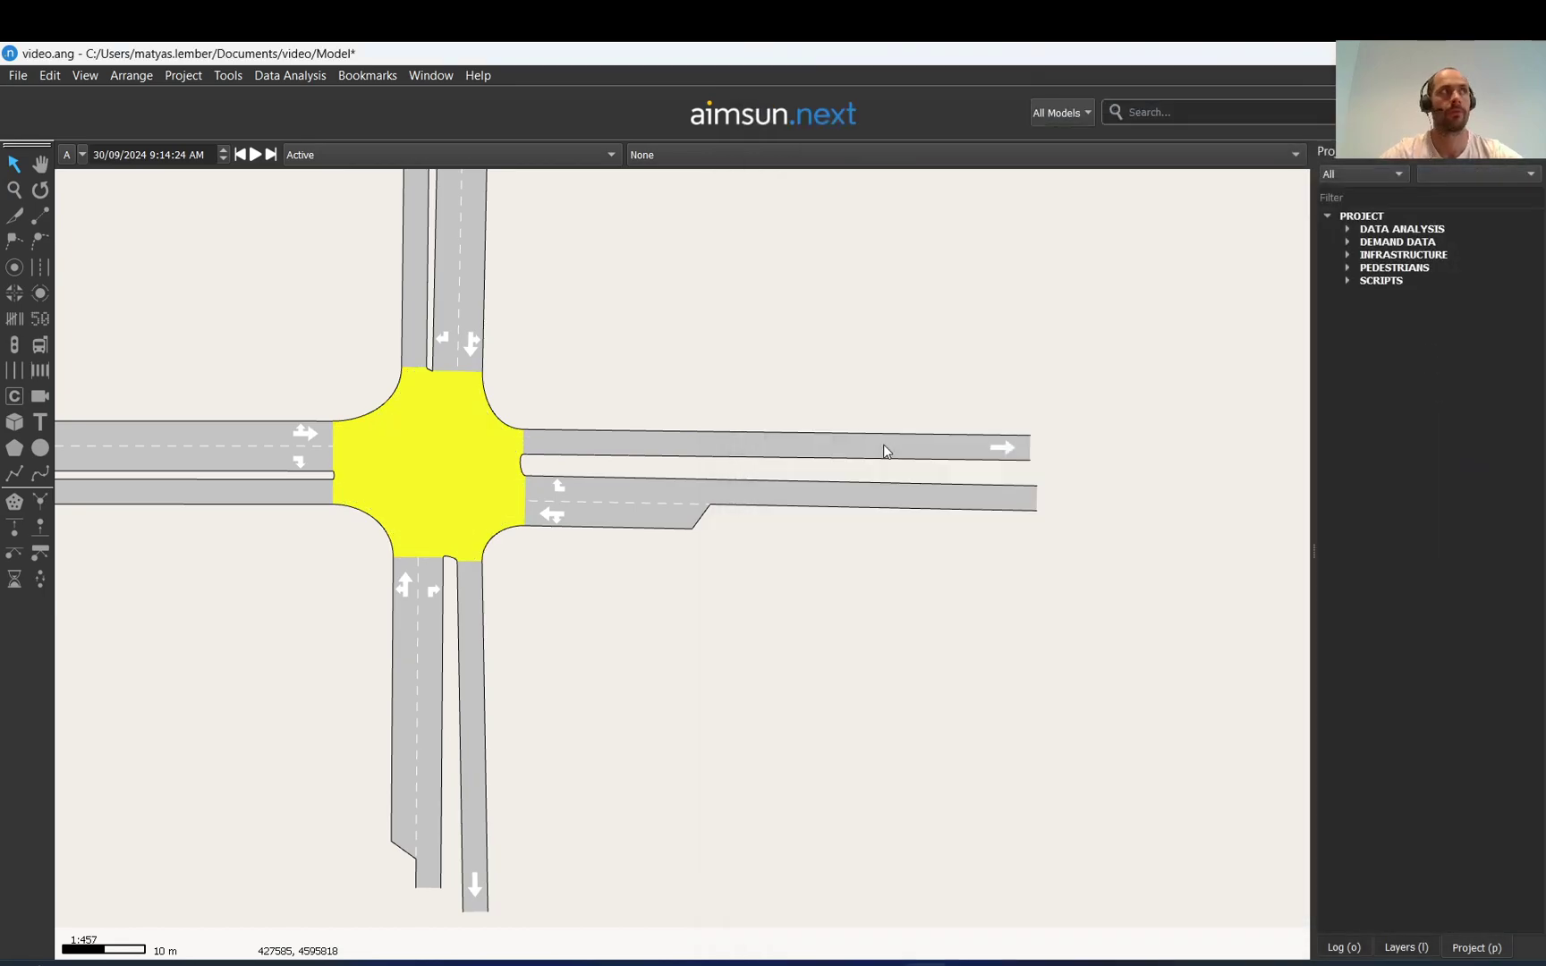
Reopen the intersection node's signal groups and assign the northern straight-ahead Turn 509 to N Thru
{"action": "double_click", "coordinate": [501, 467]}
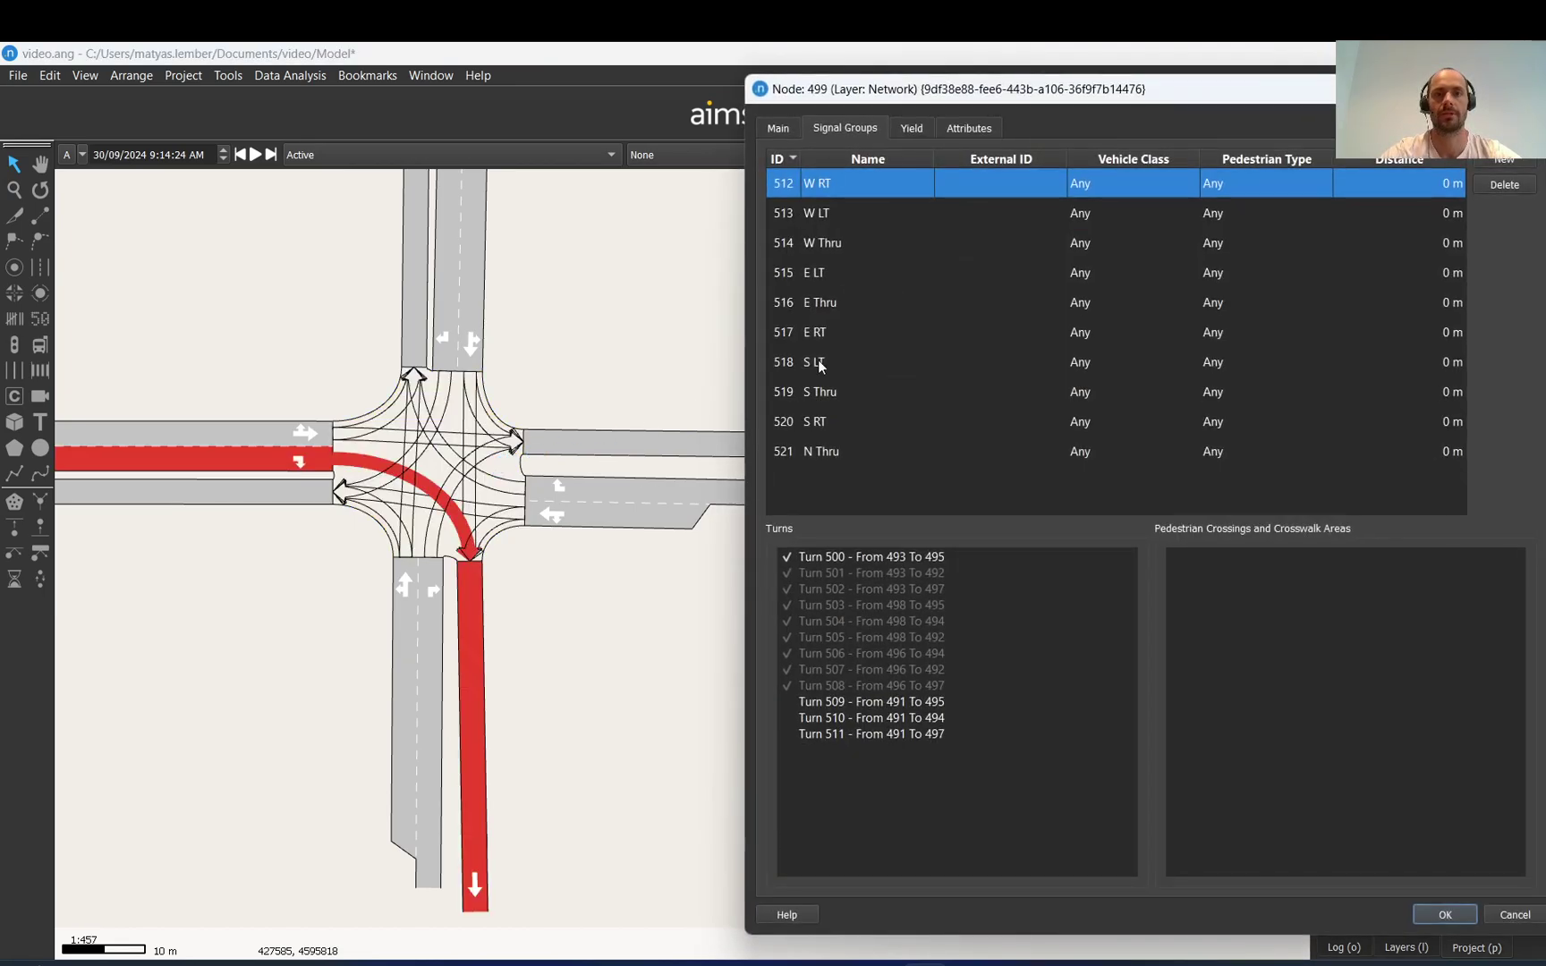
{"action": "left_click", "coordinate": [825, 454]}
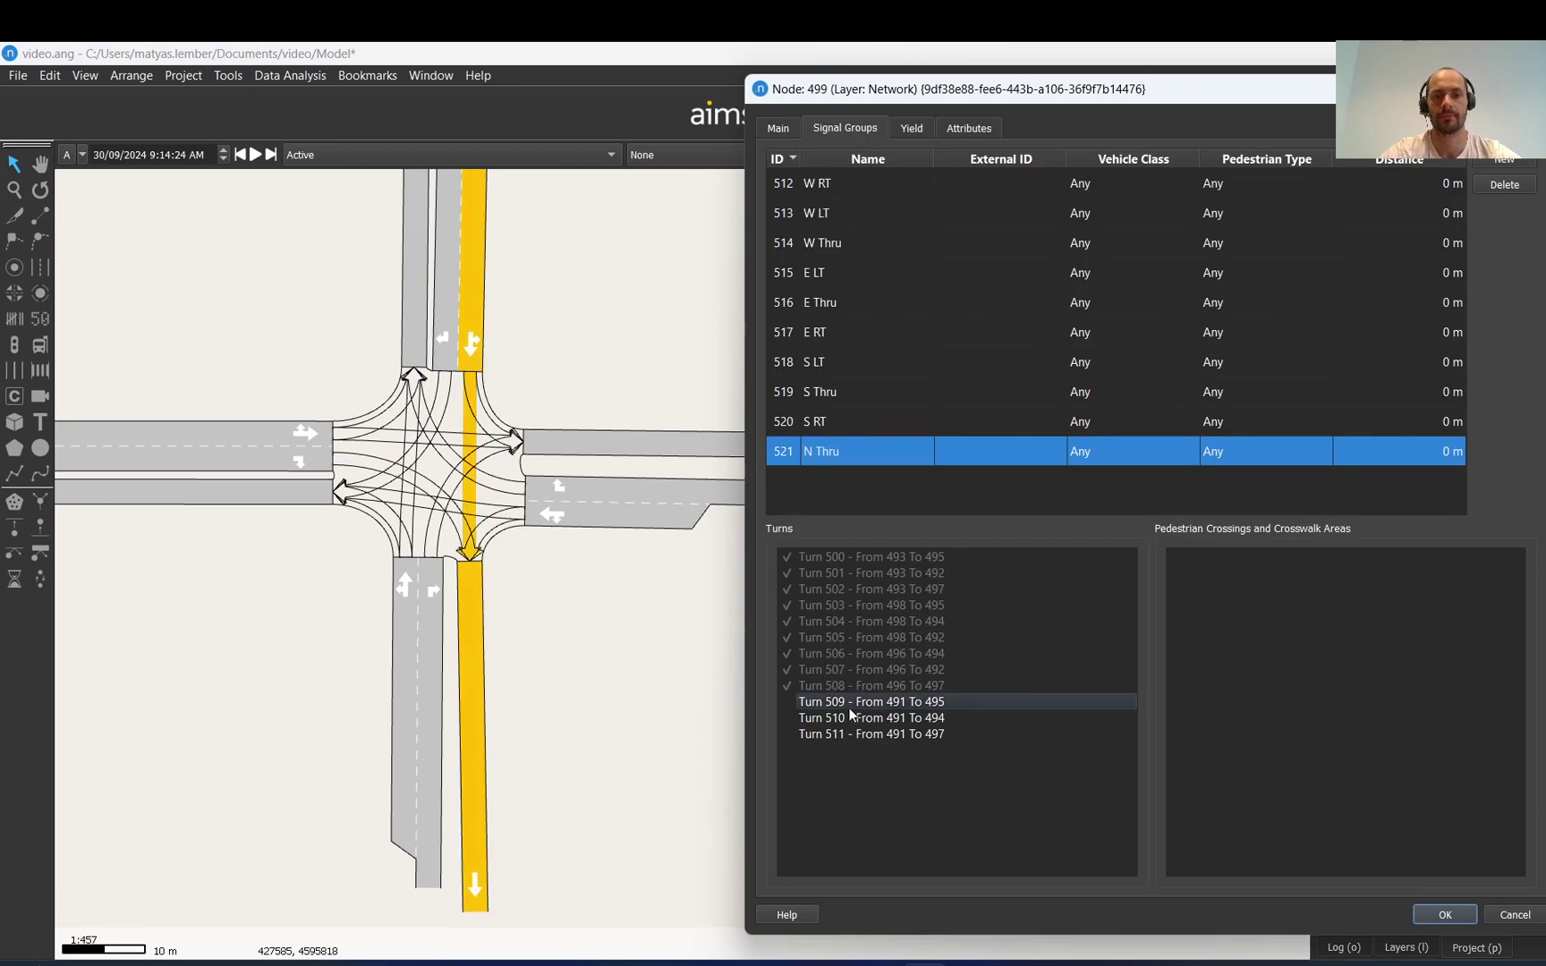
{"action": "left_click", "coordinate": [787, 701]}
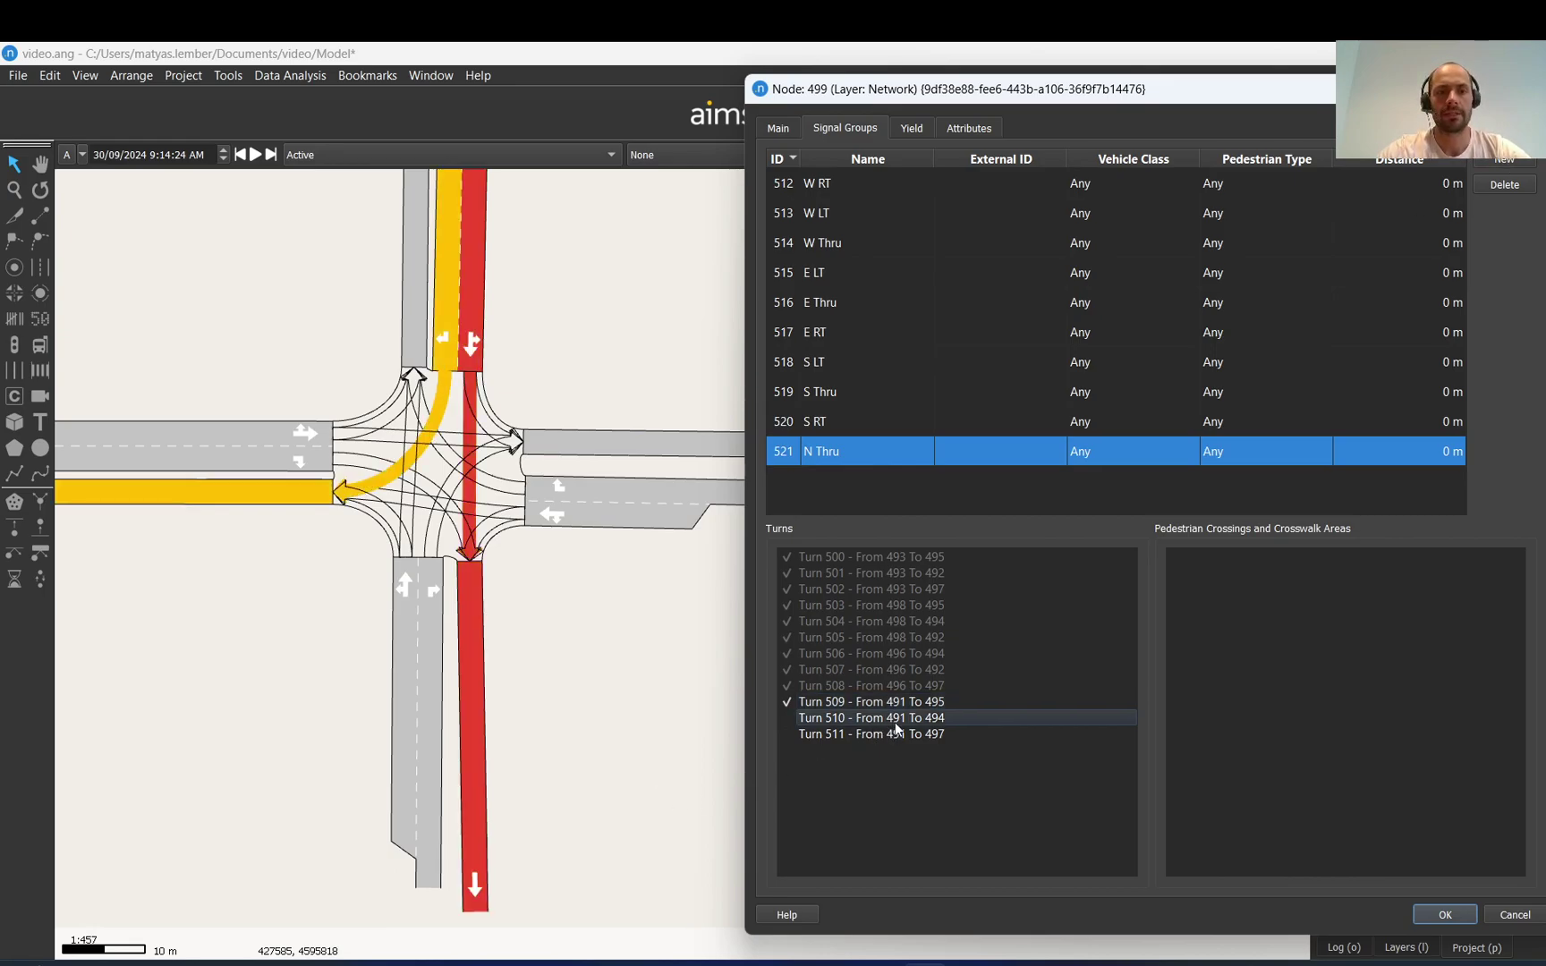
Add an eleventh signal group named N RT for the northern approach's right turn, and add a twelfth group
{"action": "left_click", "coordinate": [1488, 161]}
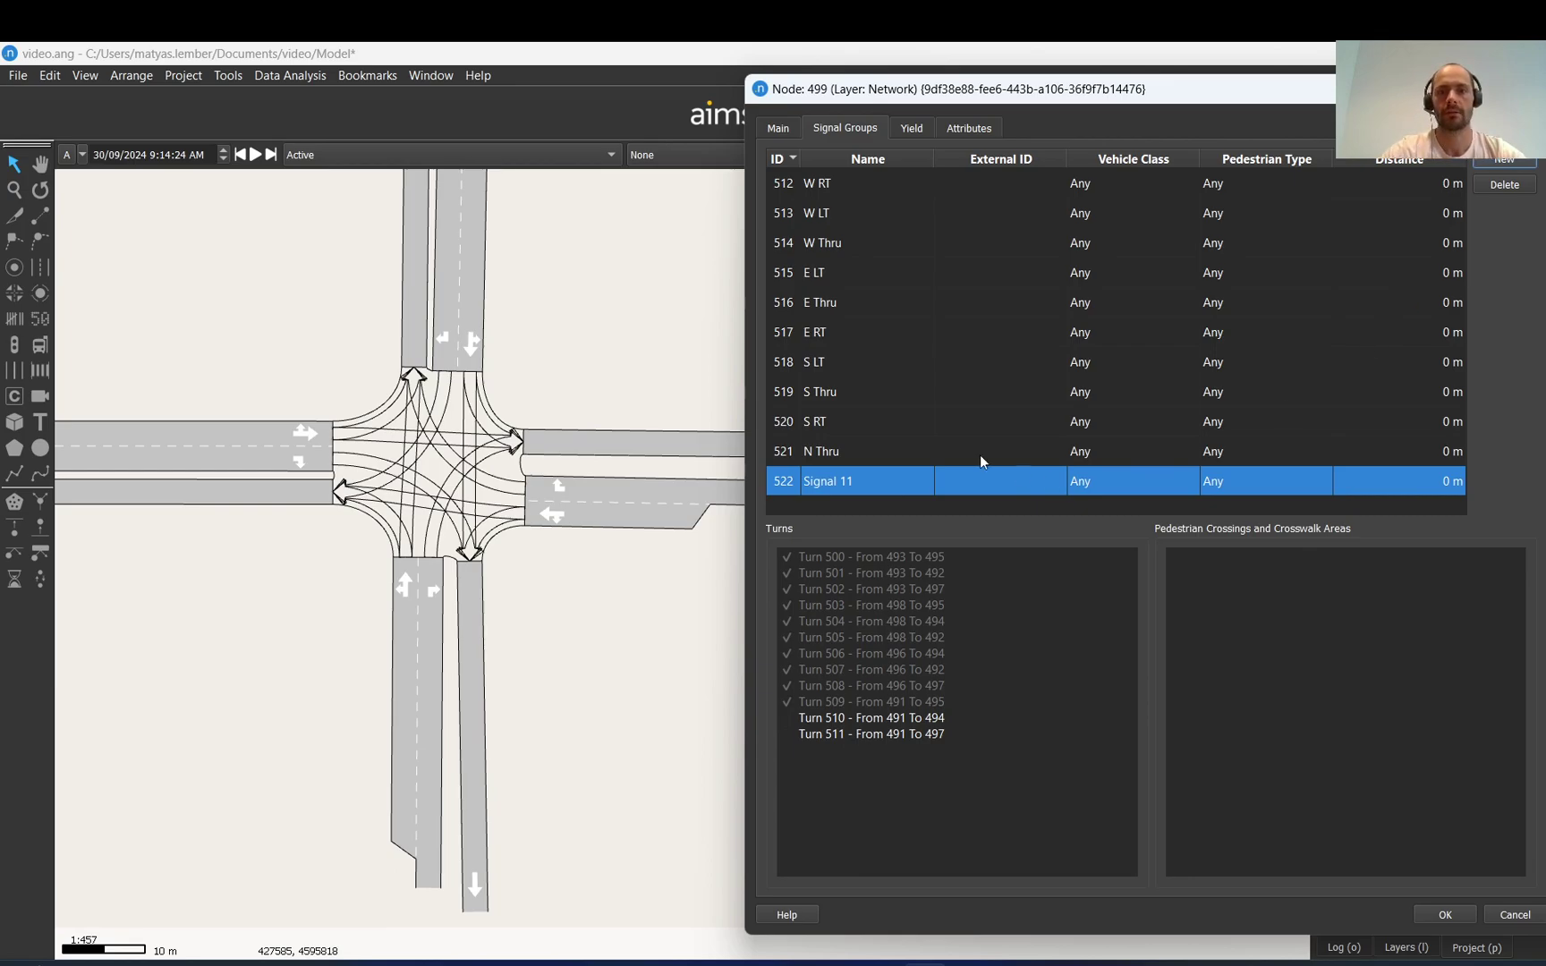
{"action": "double_click", "coordinate": [845, 481]}
{"action": "type", "text": "N R"}
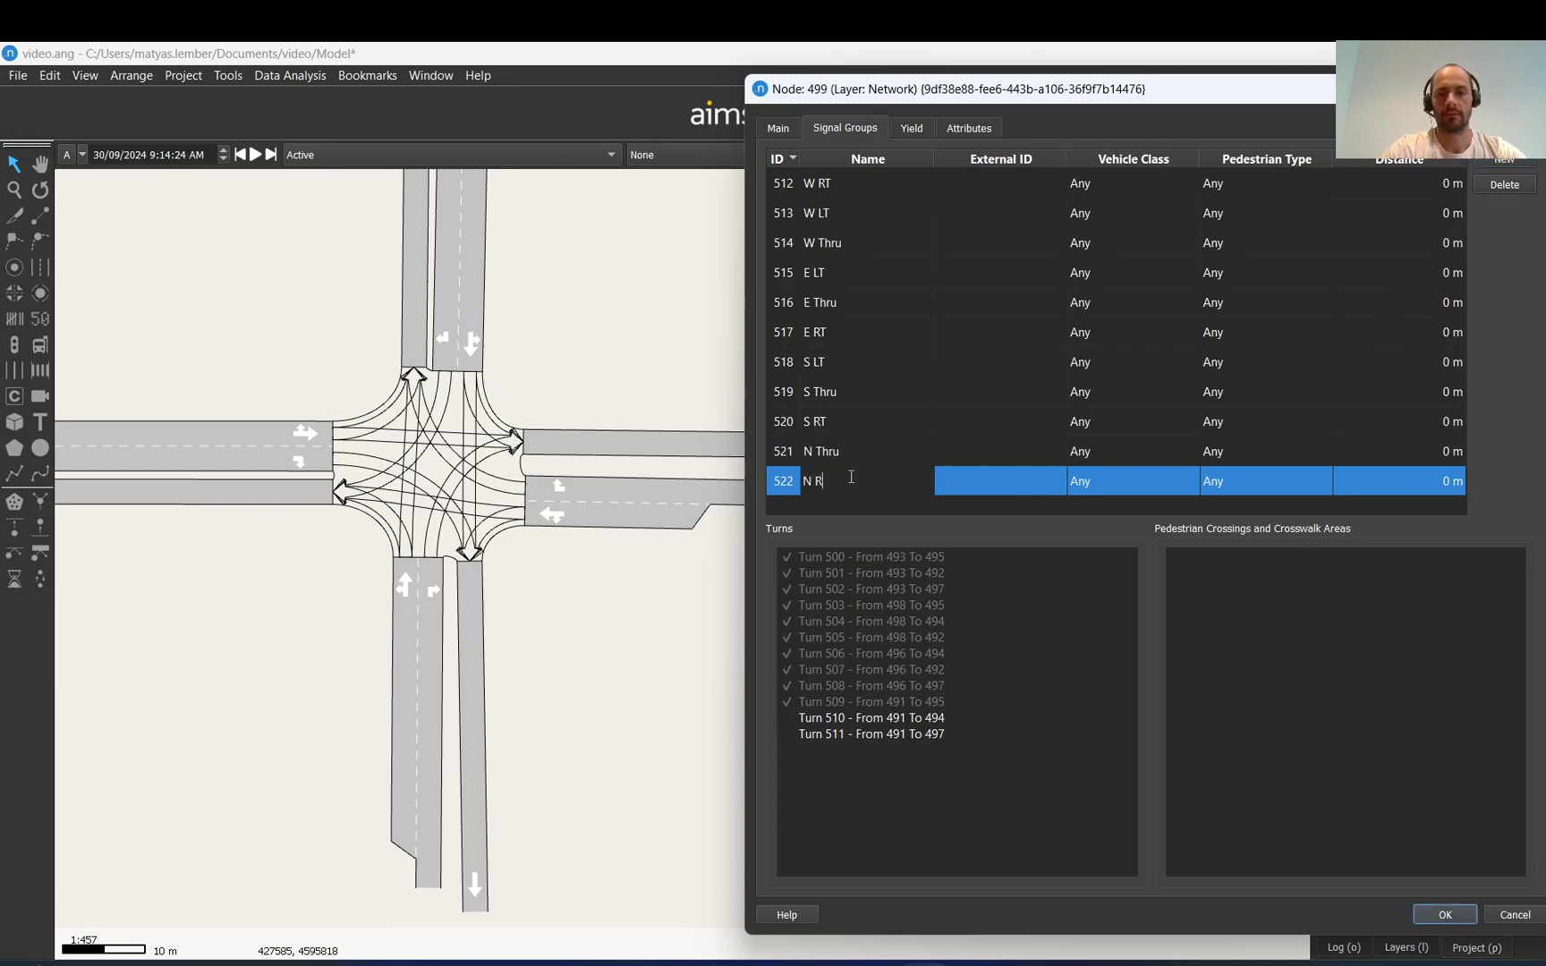
{"action": "type", "text": "T"}
{"action": "key", "text": "Return"}
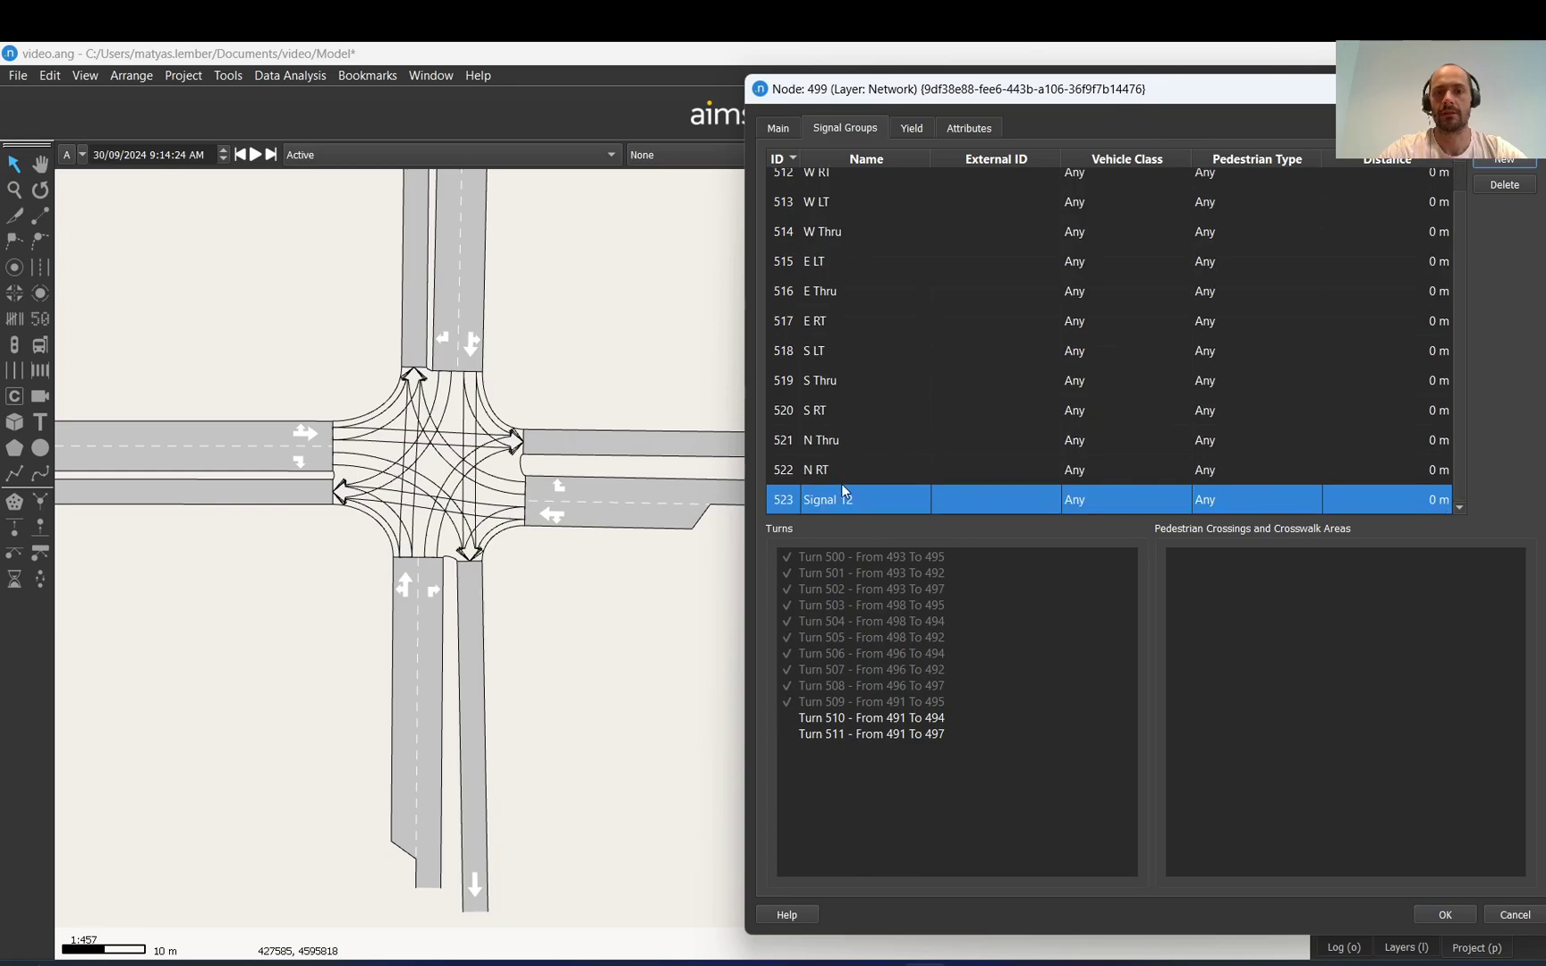
Rename the twelfth signal group N LT for the northern approach's left turn
{"action": "double_click", "coordinate": [843, 497]}
{"action": "type", "text": "N L"}
{"action": "key", "text": "BackSpace"}
{"action": "key", "text": "BackSpace"}
{"action": "key", "text": "BackSpace"}
{"action": "key", "text": "BackSpace"}
{"action": "key", "text": "BackSpace"}
{"action": "key", "text": "BackSpace"}
{"action": "key", "text": "BackSpace"}
{"action": "key", "text": "BackSpace"}
{"action": "key", "text": "BackSpace"}
{"action": "key", "text": "BackSpace"}
{"action": "type", "text": "N L"}
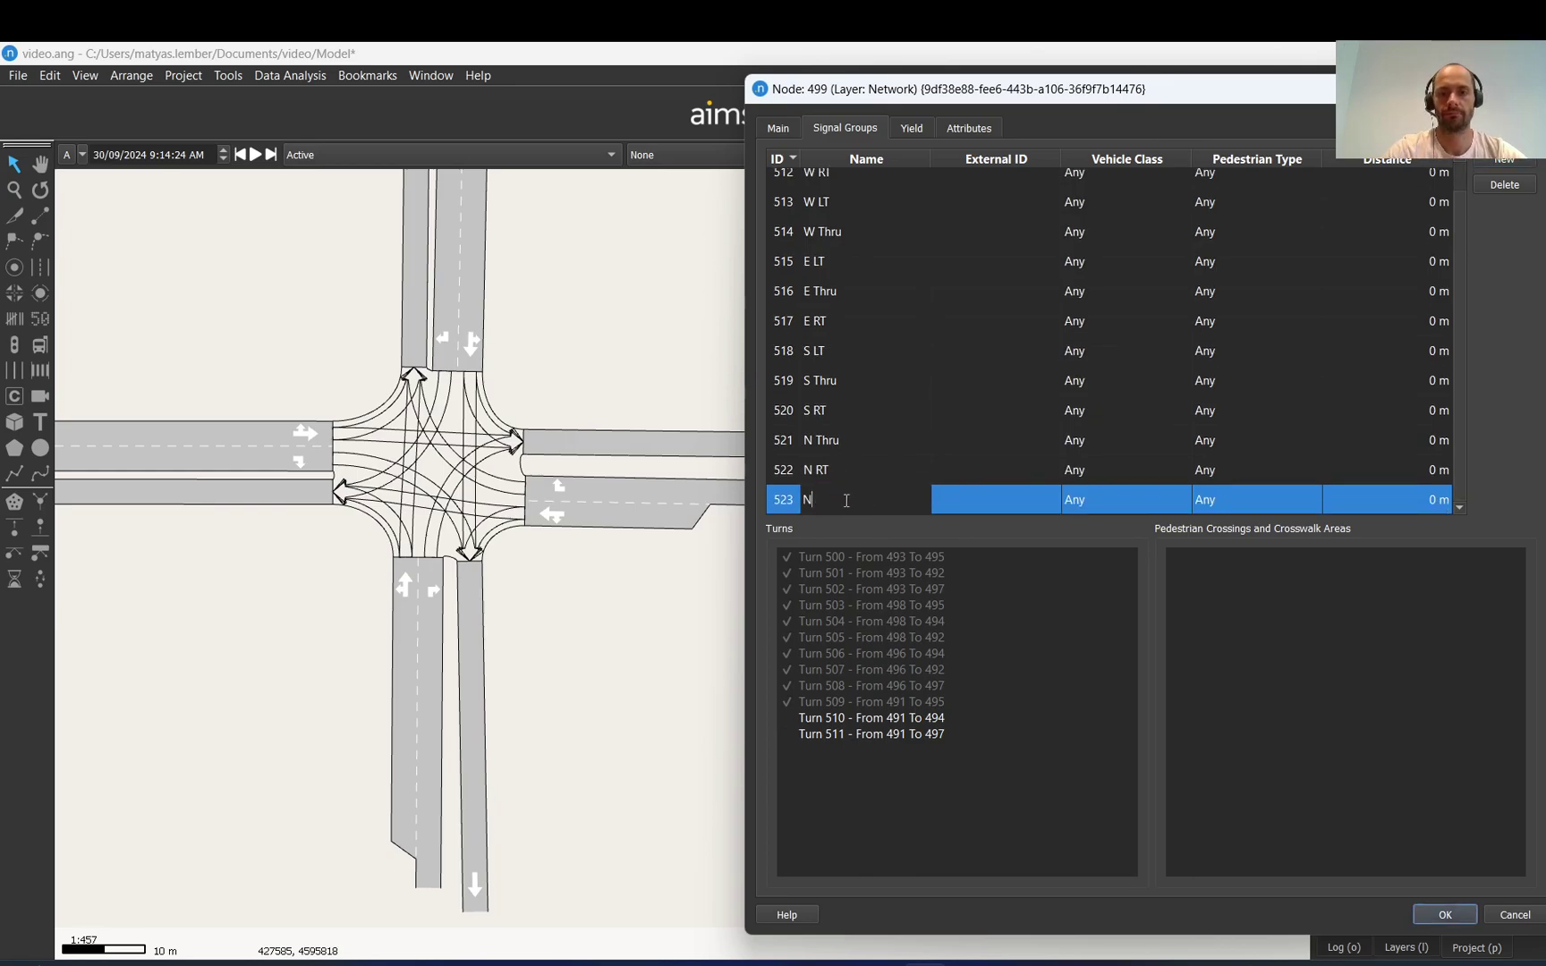
Assign Turn 510 to N RT and Turn 511 to N LT, and accept the node's signal group settings
{"action": "left_click", "coordinate": [931, 472]}
{"action": "left_click", "coordinate": [788, 717]}
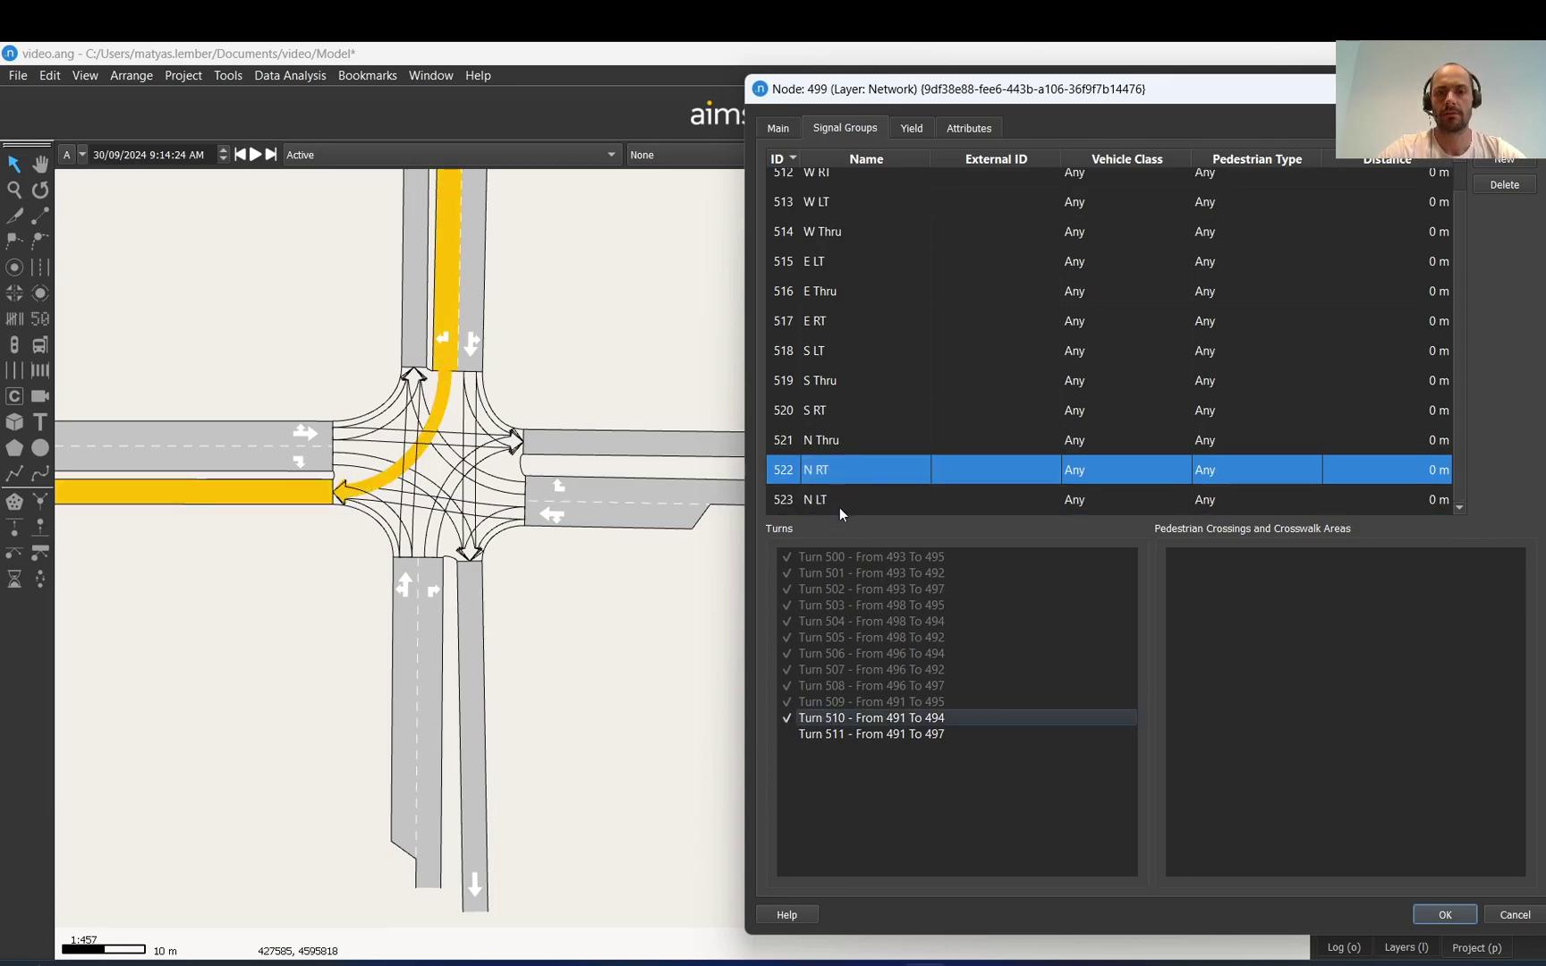
{"action": "left_click", "coordinate": [840, 501]}
{"action": "left_click", "coordinate": [787, 734]}
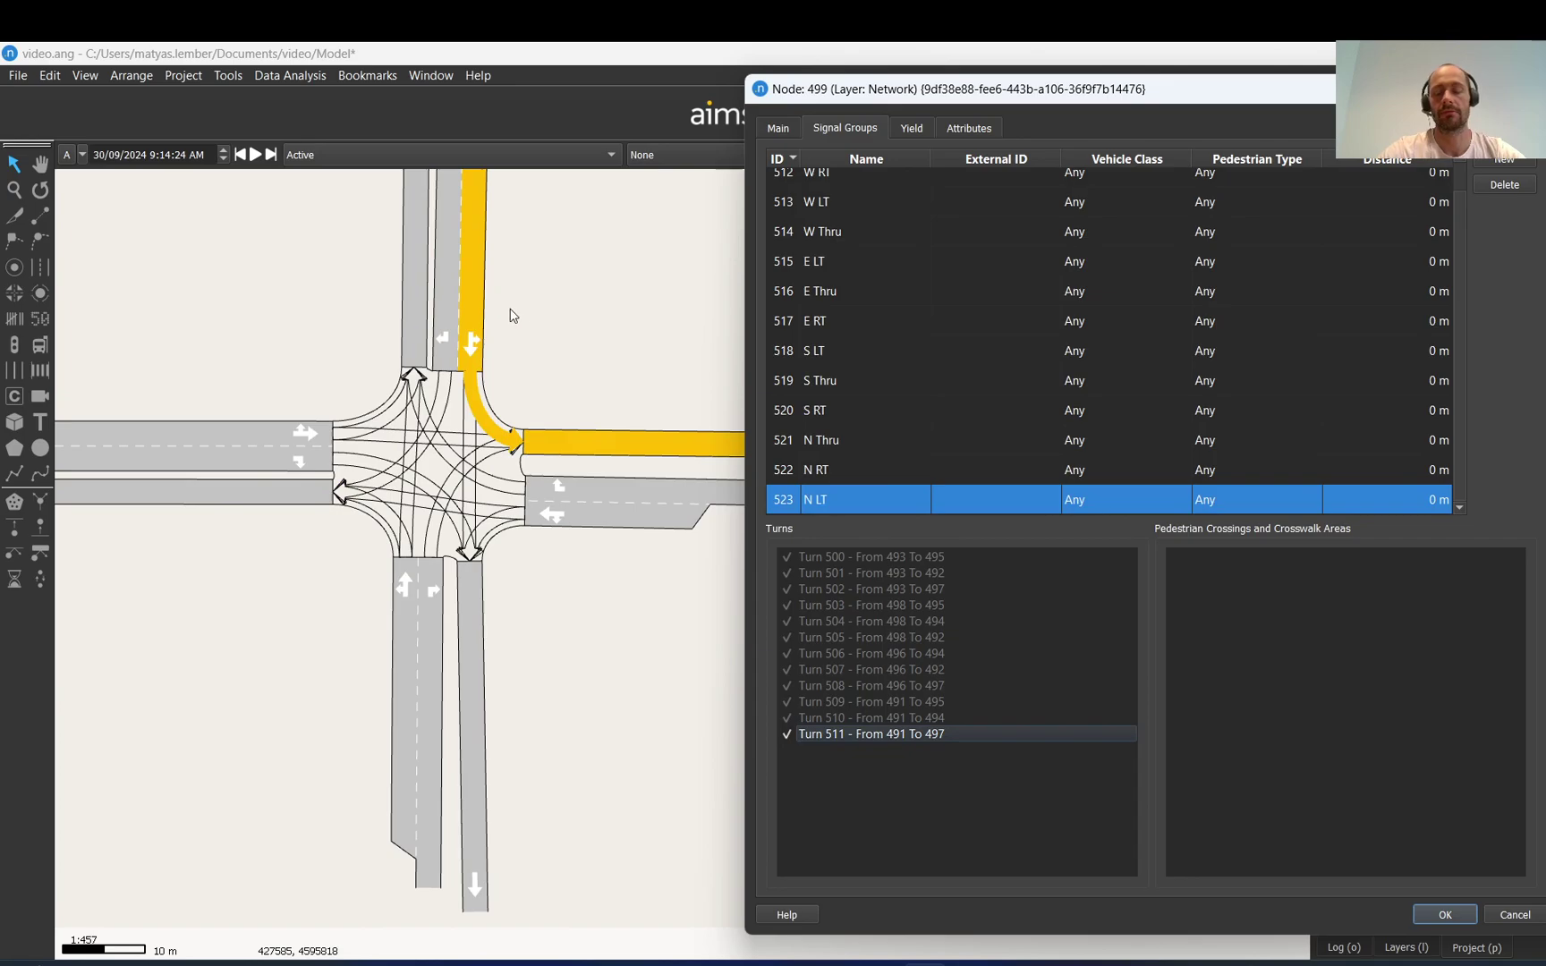
{"action": "scroll", "coordinate": [869, 246], "scroll_direction": "up", "scroll_amount": 1}
{"action": "left_click", "coordinate": [1444, 913]}
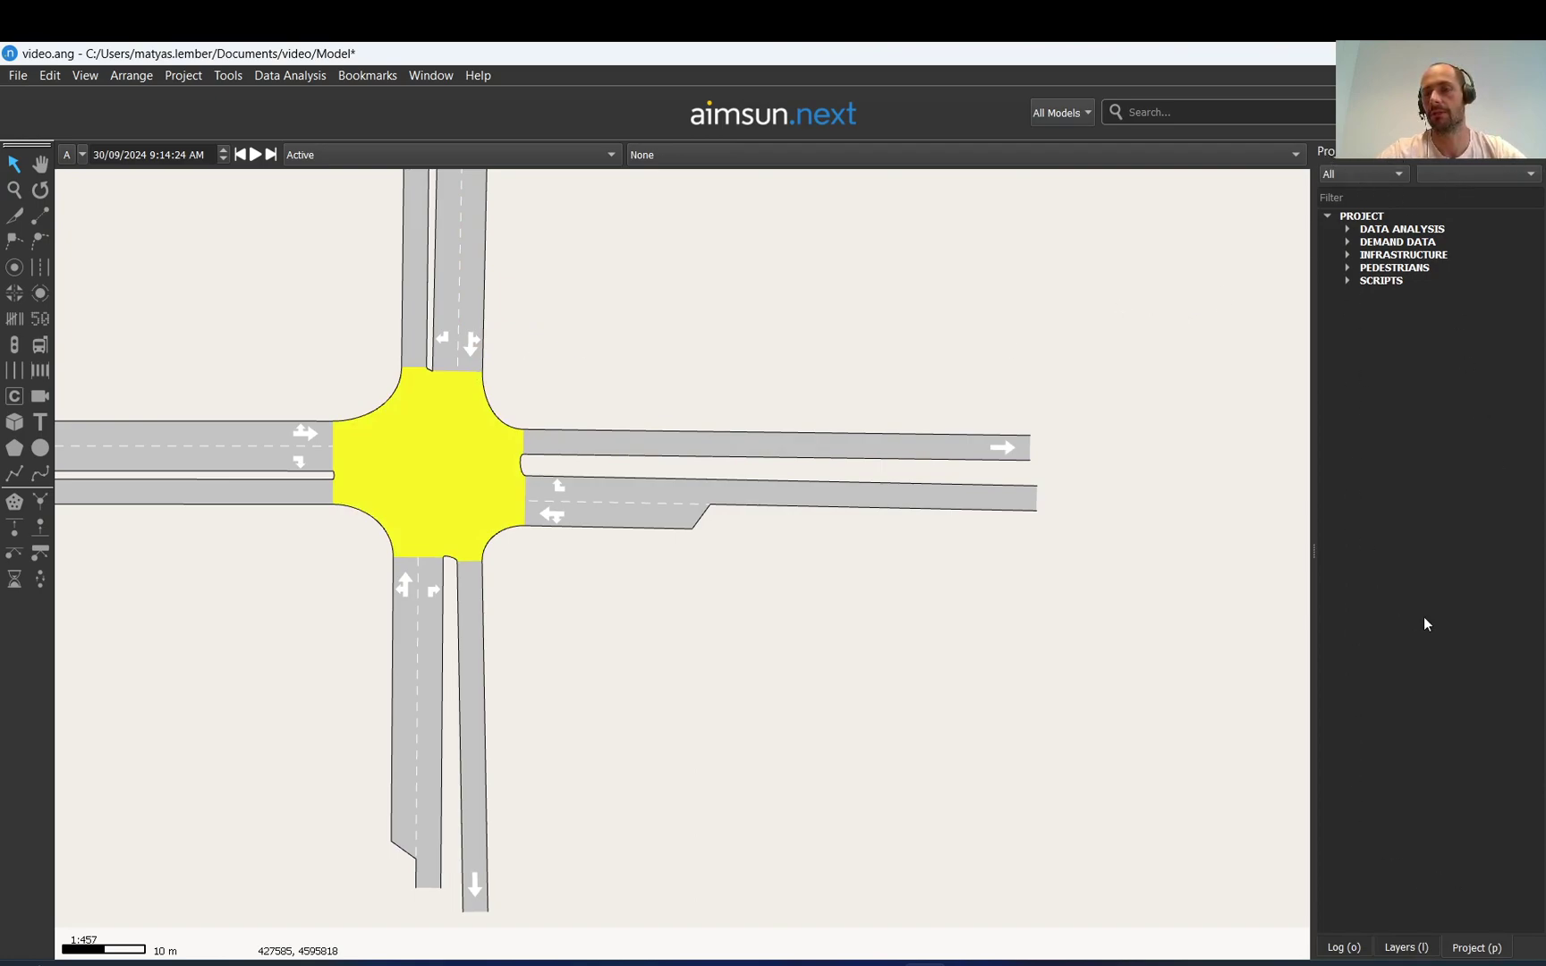
Create a new control plan in the project and select the intersection's node
{"action": "left_click", "coordinate": [1349, 243]}
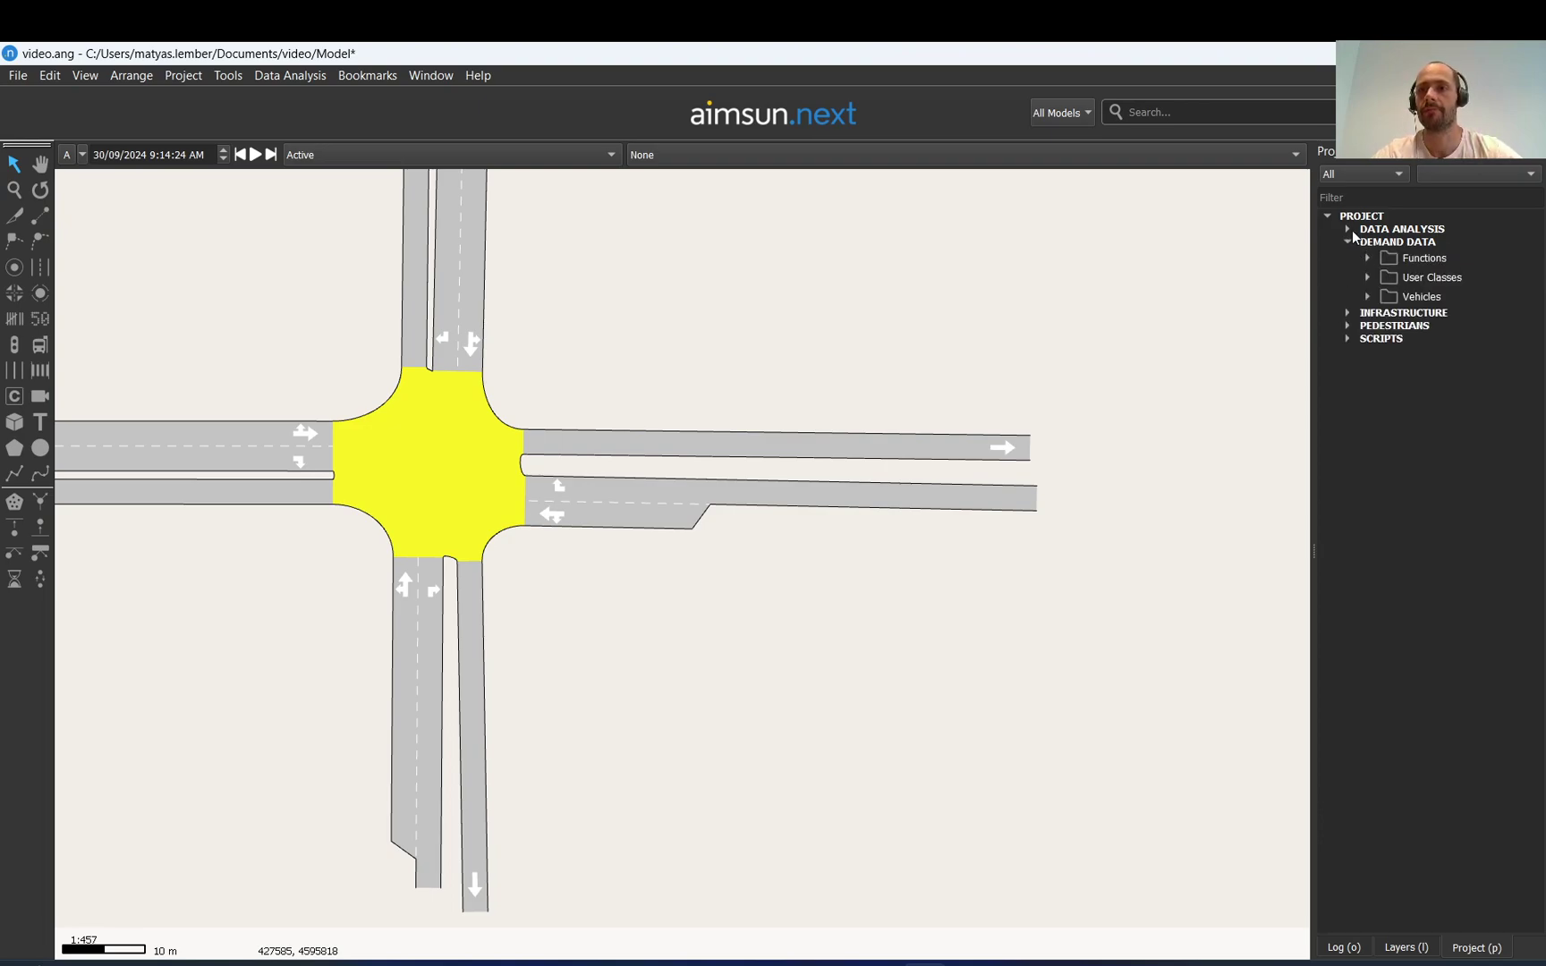
{"action": "left_click", "coordinate": [1350, 230]}
{"action": "right_click", "coordinate": [1354, 219]}
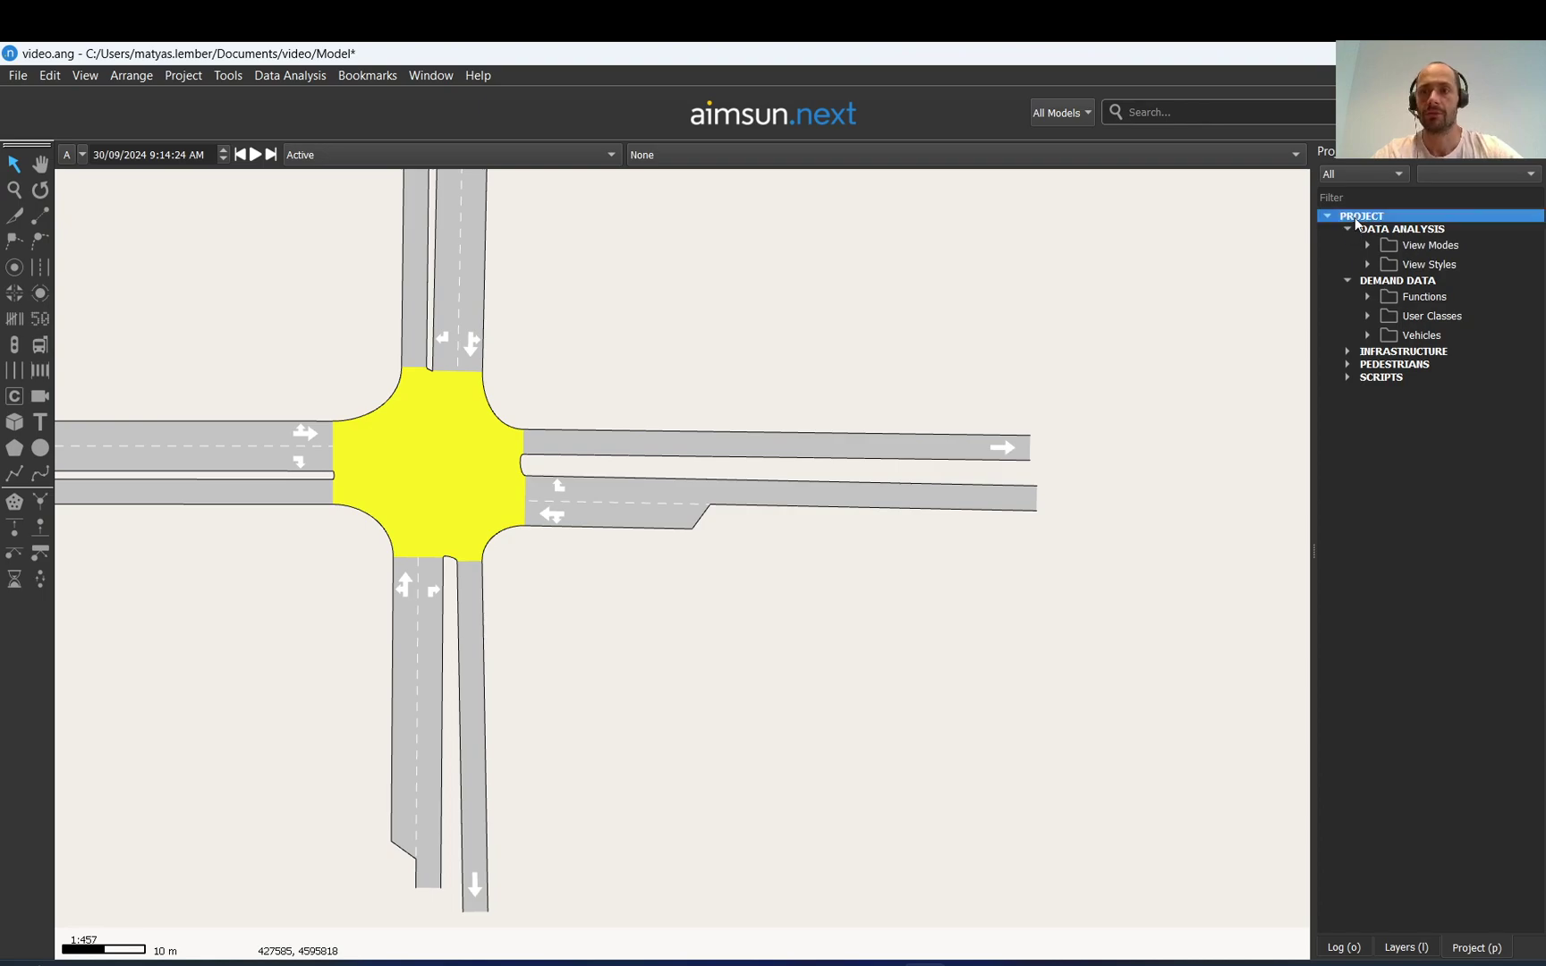
{"action": "mouse_move", "coordinate": [1358, 225]}
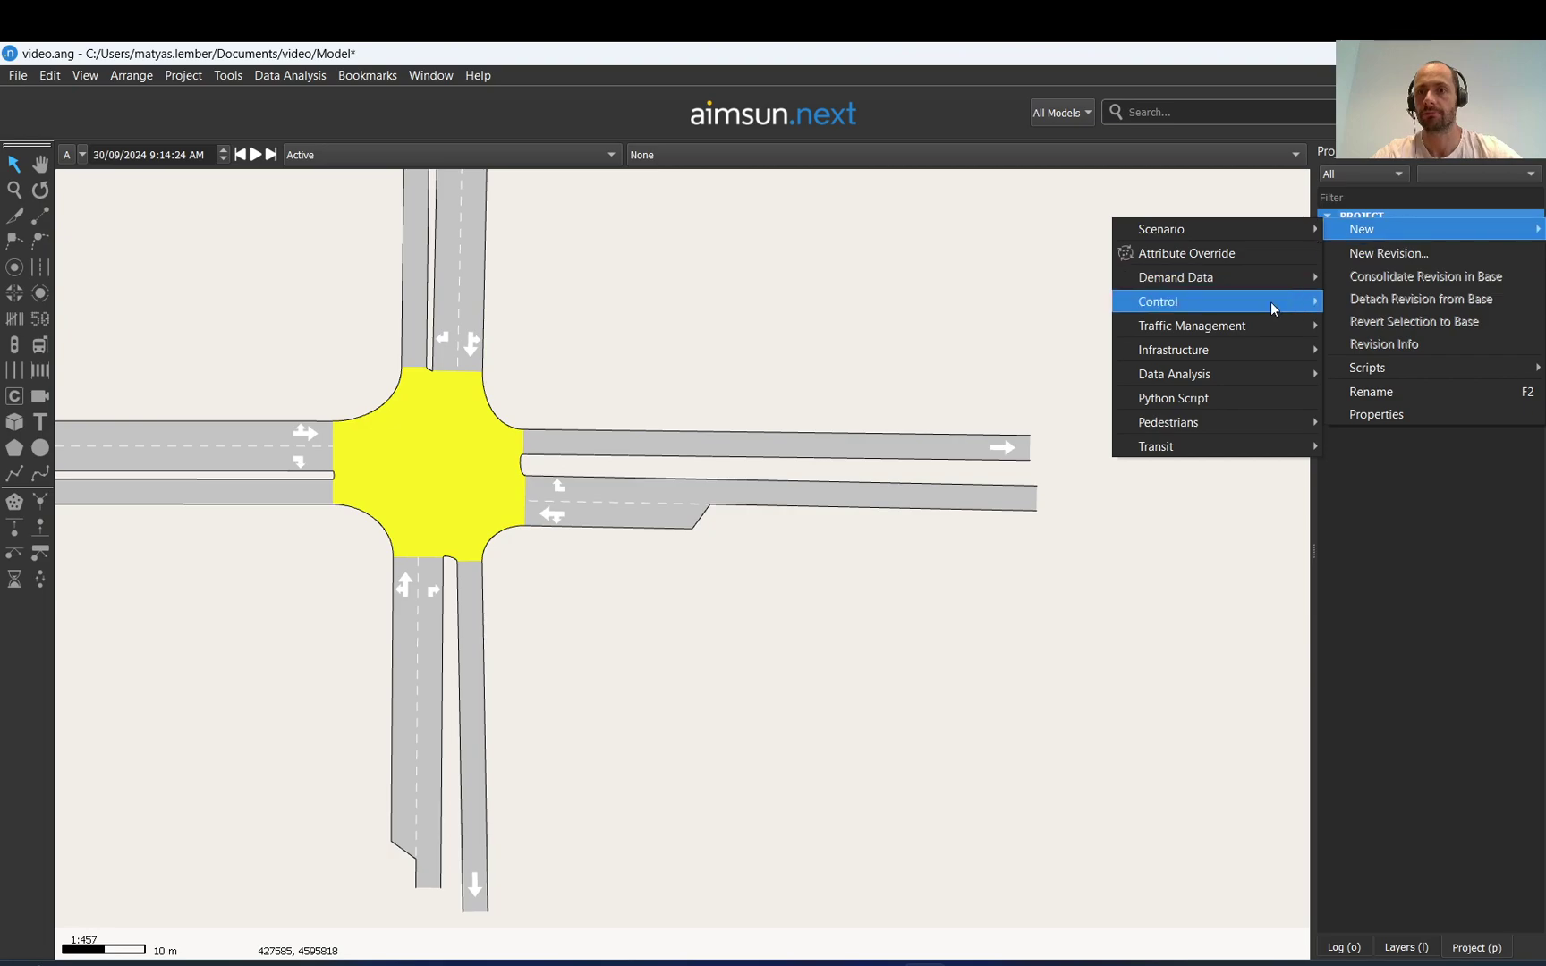
{"action": "mouse_move", "coordinate": [1154, 325]}
{"action": "left_click", "coordinate": [992, 304]}
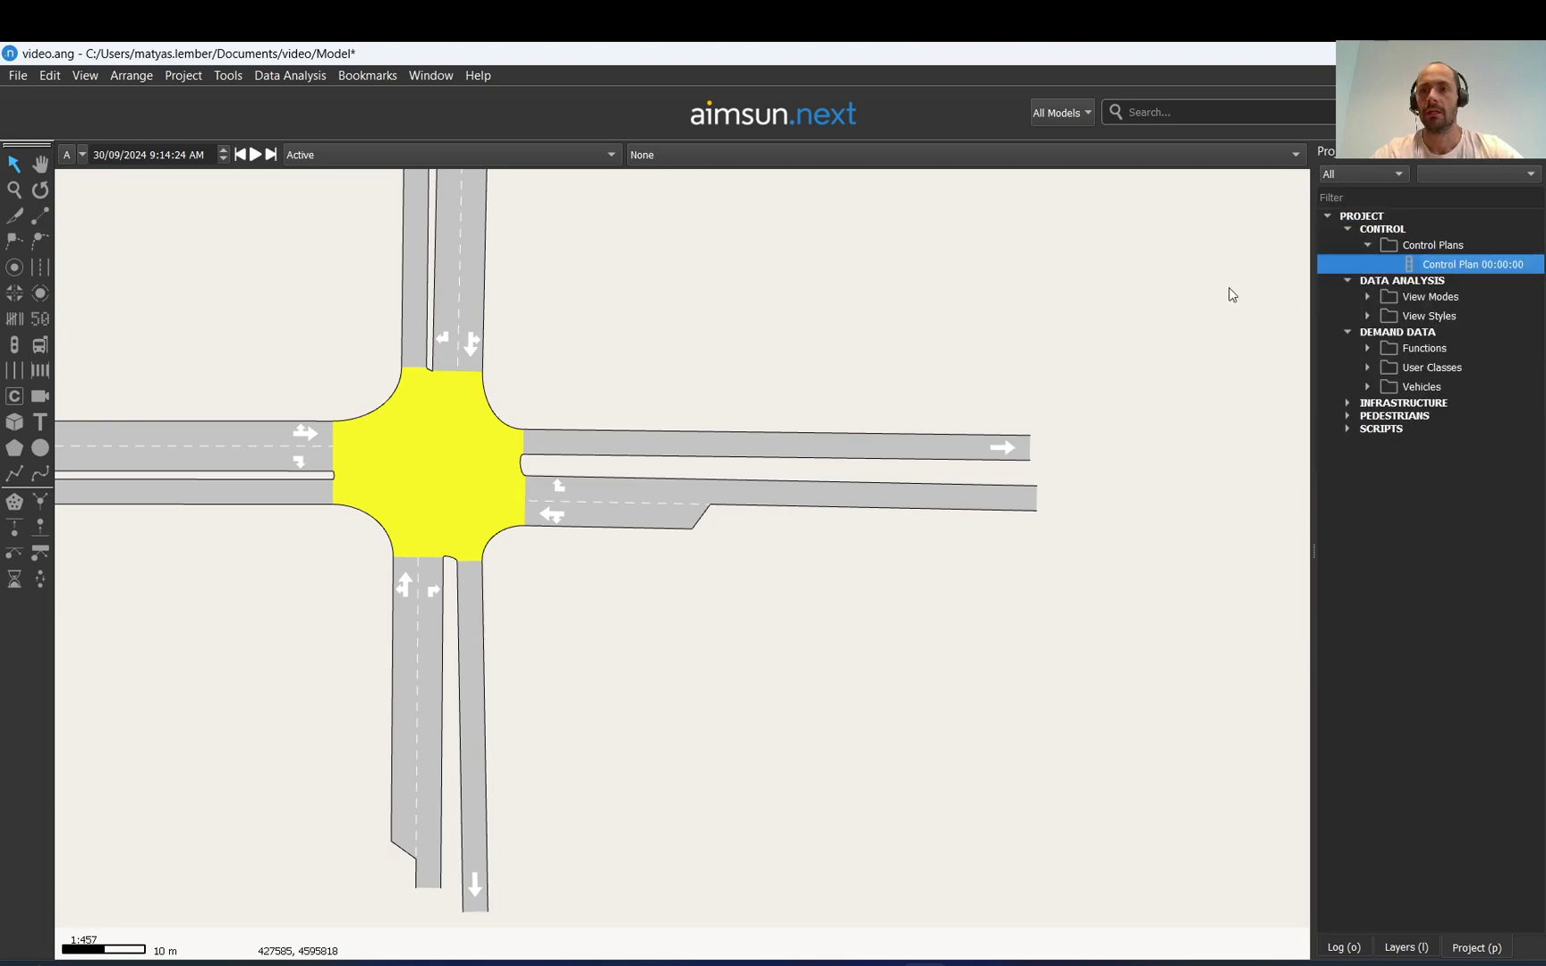
{"action": "left_click", "coordinate": [500, 415]}
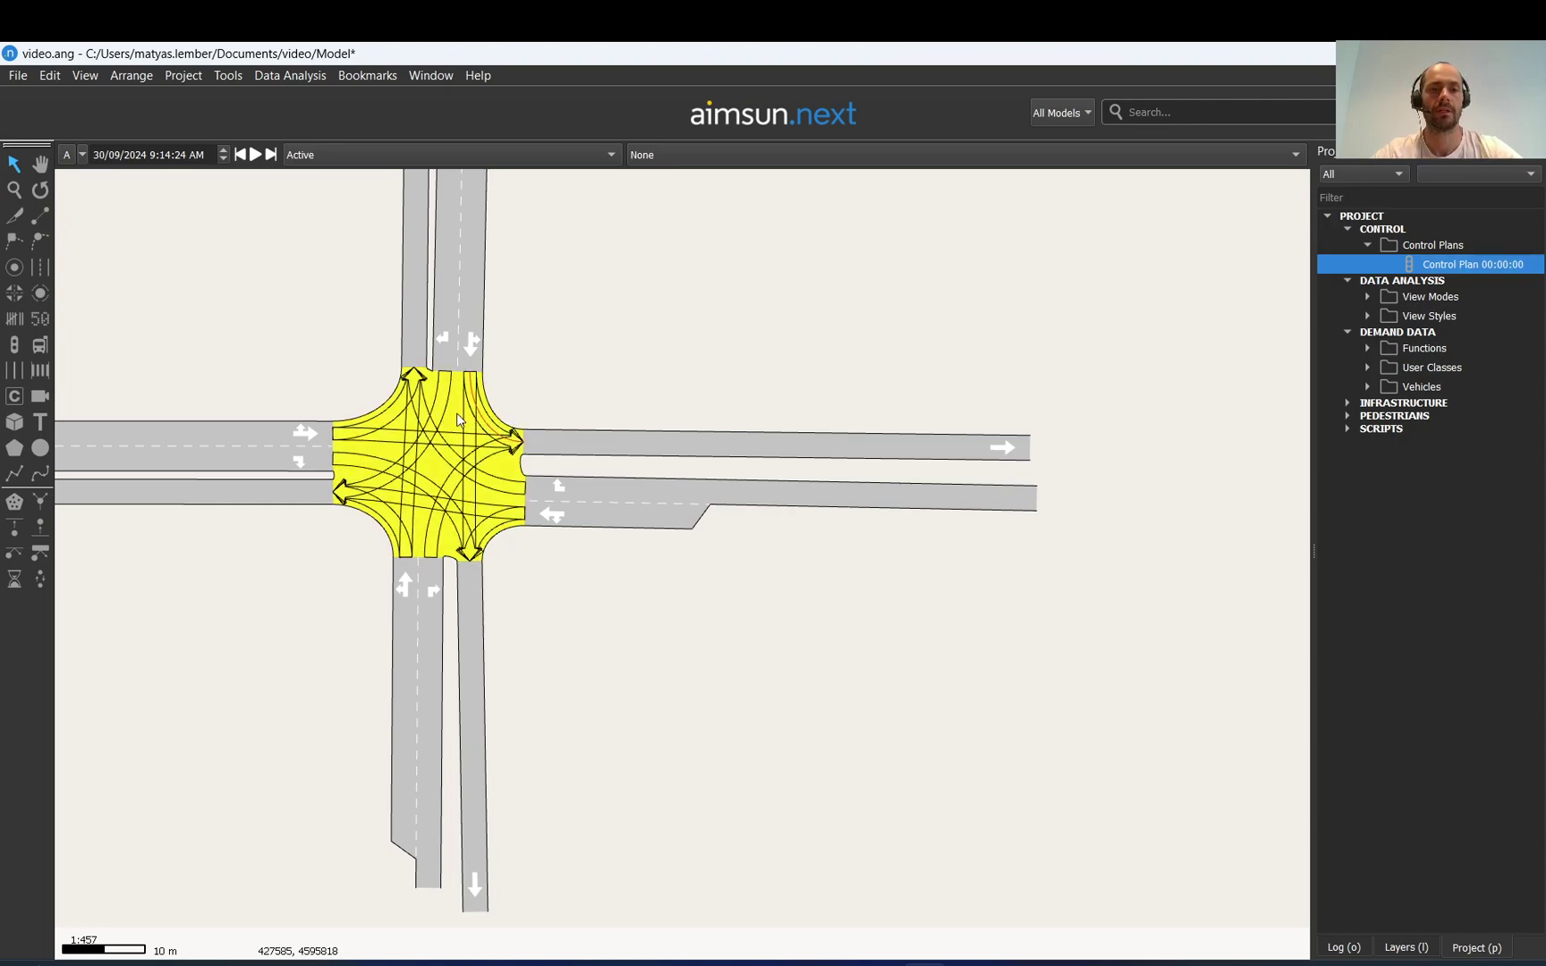
Open the intersection node's settings in Control Plan 00:00:00 and set the control type to Fixed
{"action": "right_click", "coordinate": [452, 419]}
{"action": "mouse_move", "coordinate": [506, 428]}
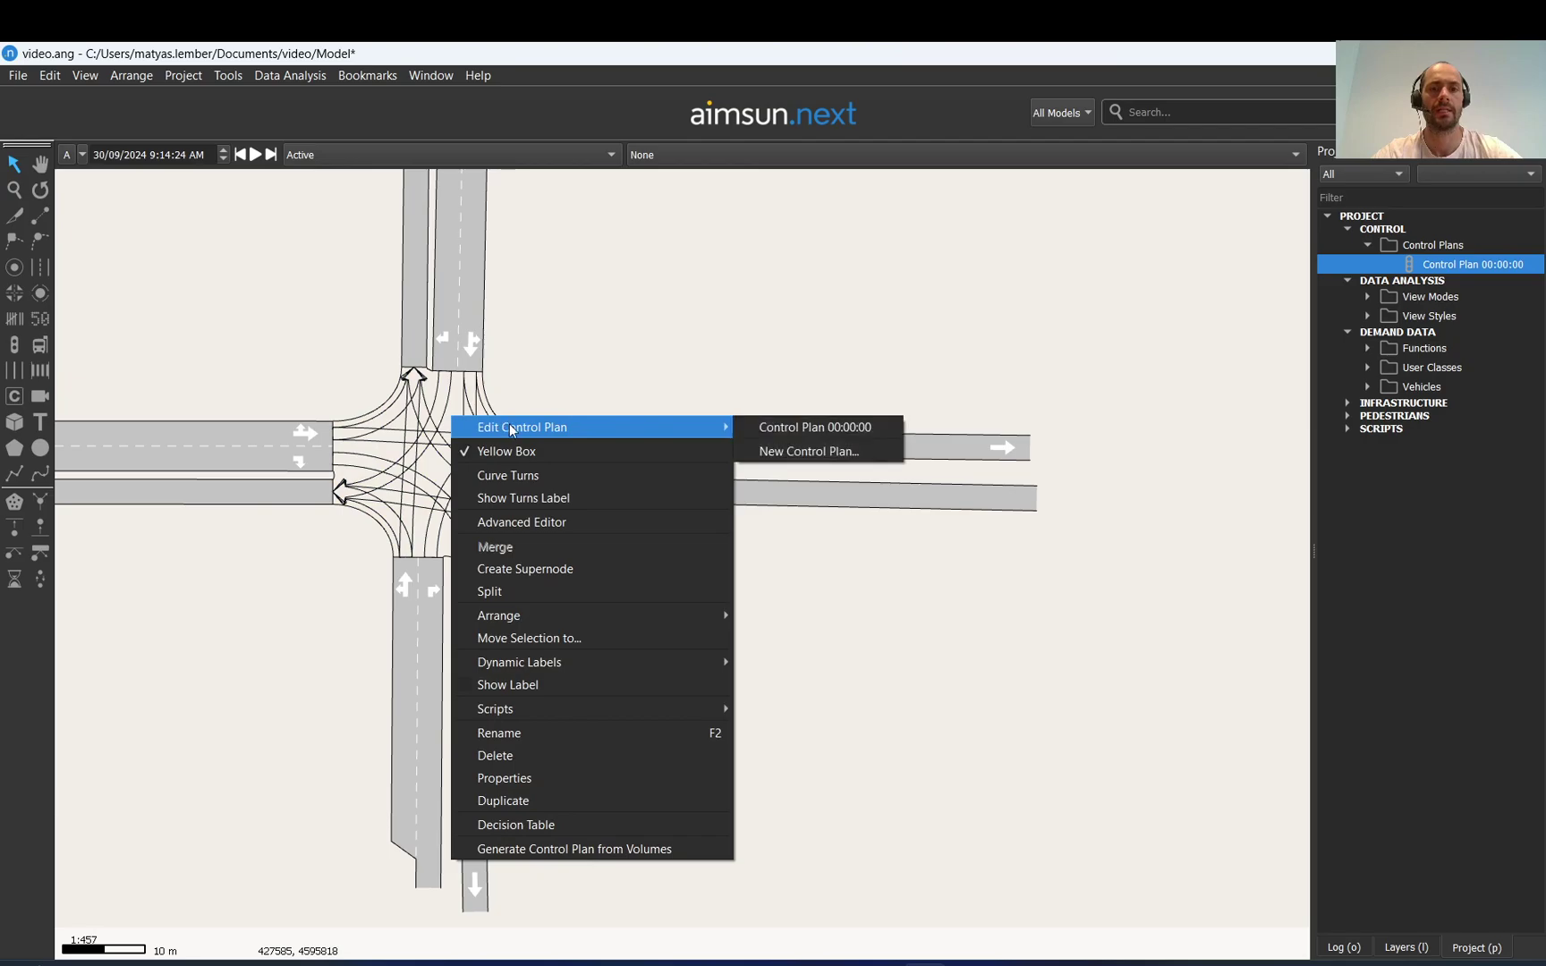
{"action": "left_click", "coordinate": [799, 427]}
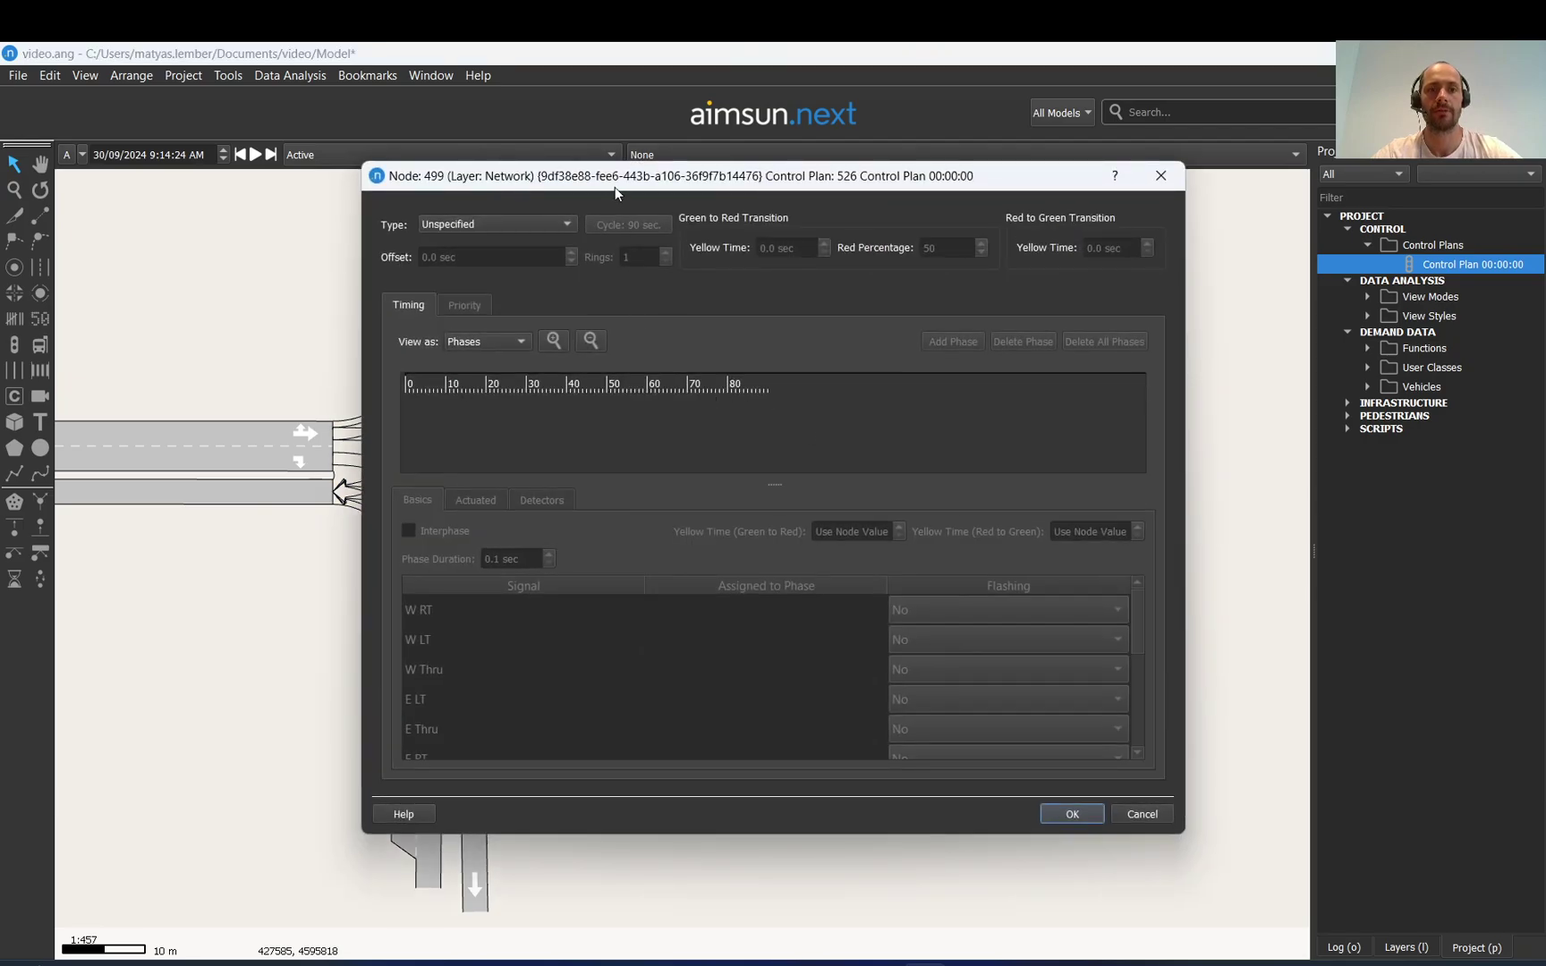
{"action": "left_click_drag", "start_coordinate": [616, 190], "coordinate": [882, 182]}
{"action": "left_click", "coordinate": [761, 218]}
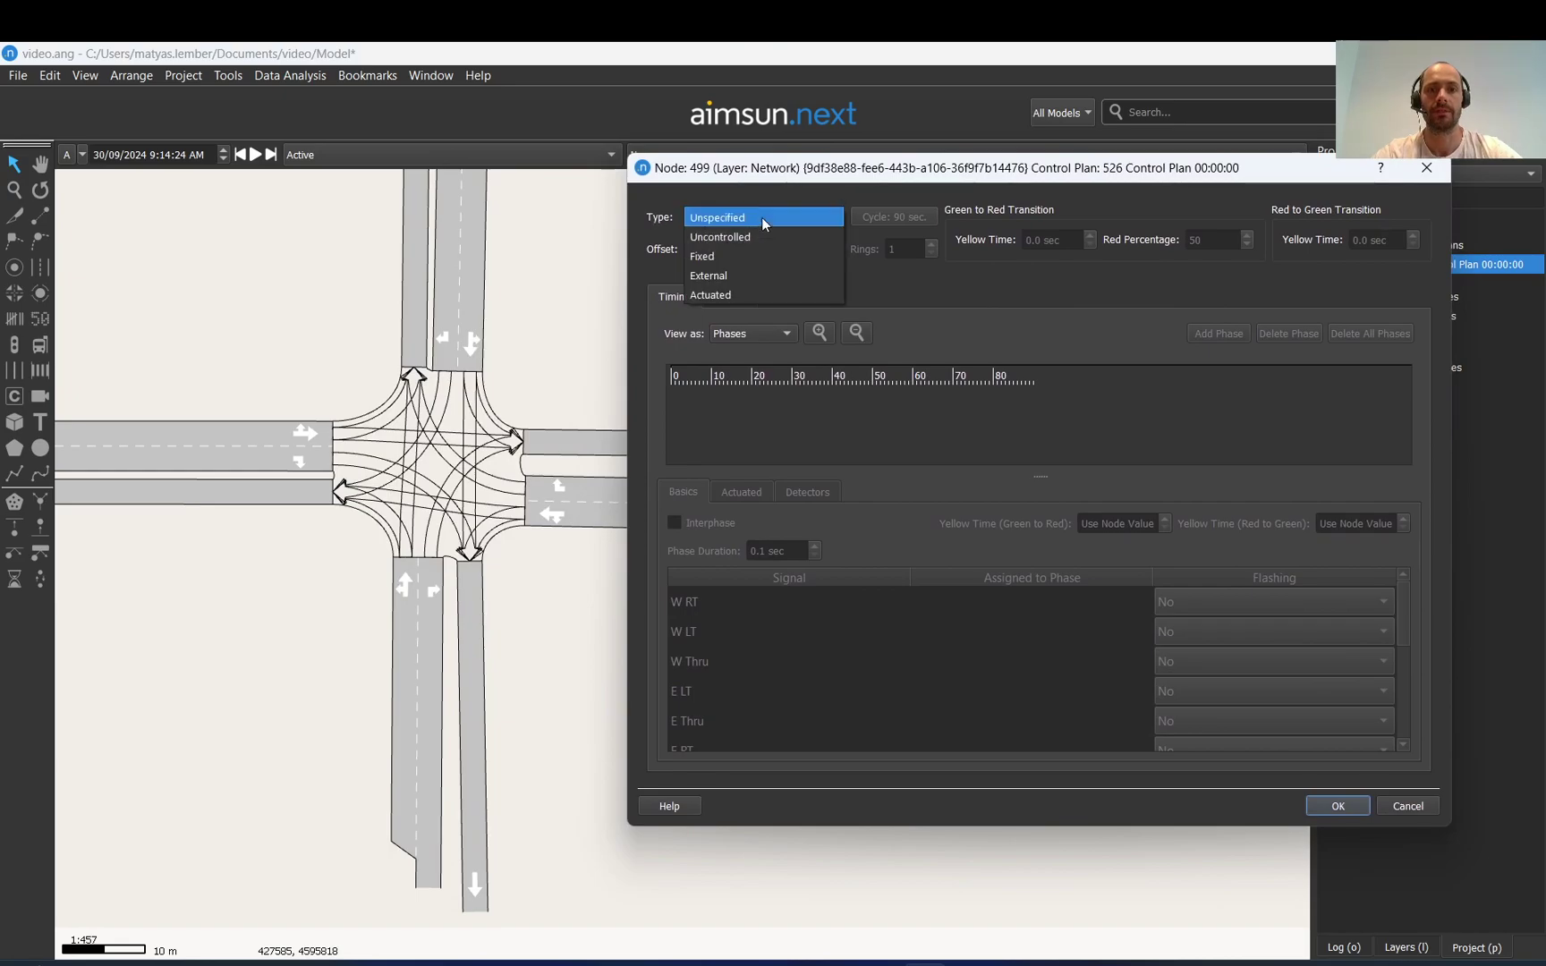
{"action": "left_click", "coordinate": [728, 258]}
{"action": "left_click", "coordinate": [823, 431]}
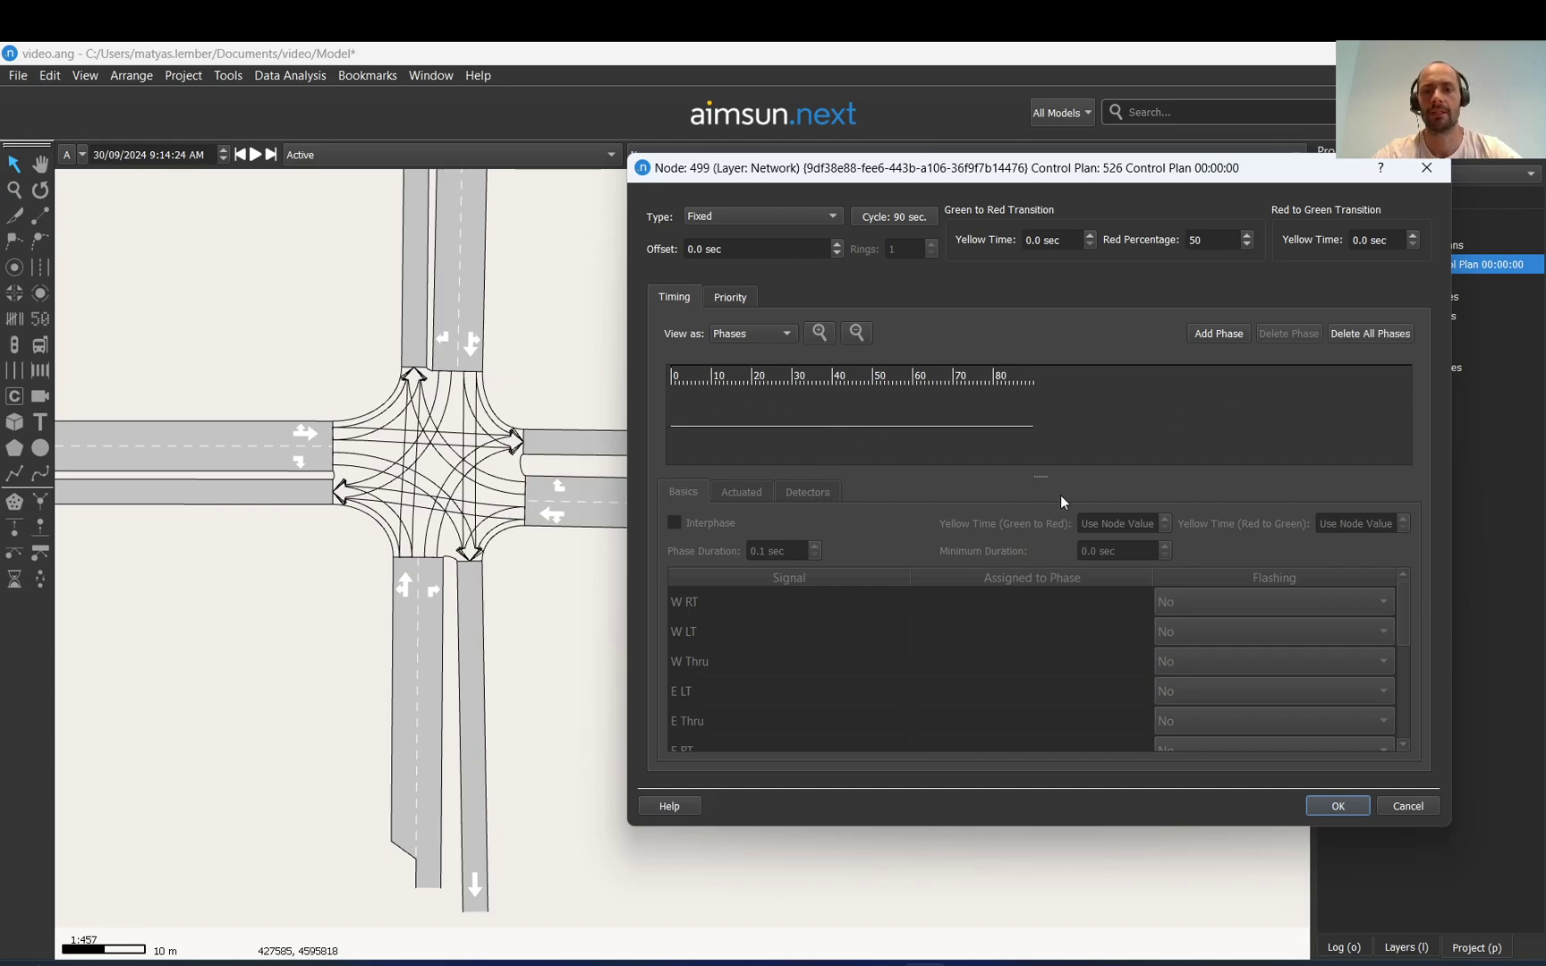
{"action": "left_click_drag", "start_coordinate": [1040, 476], "coordinate": [1048, 462]}
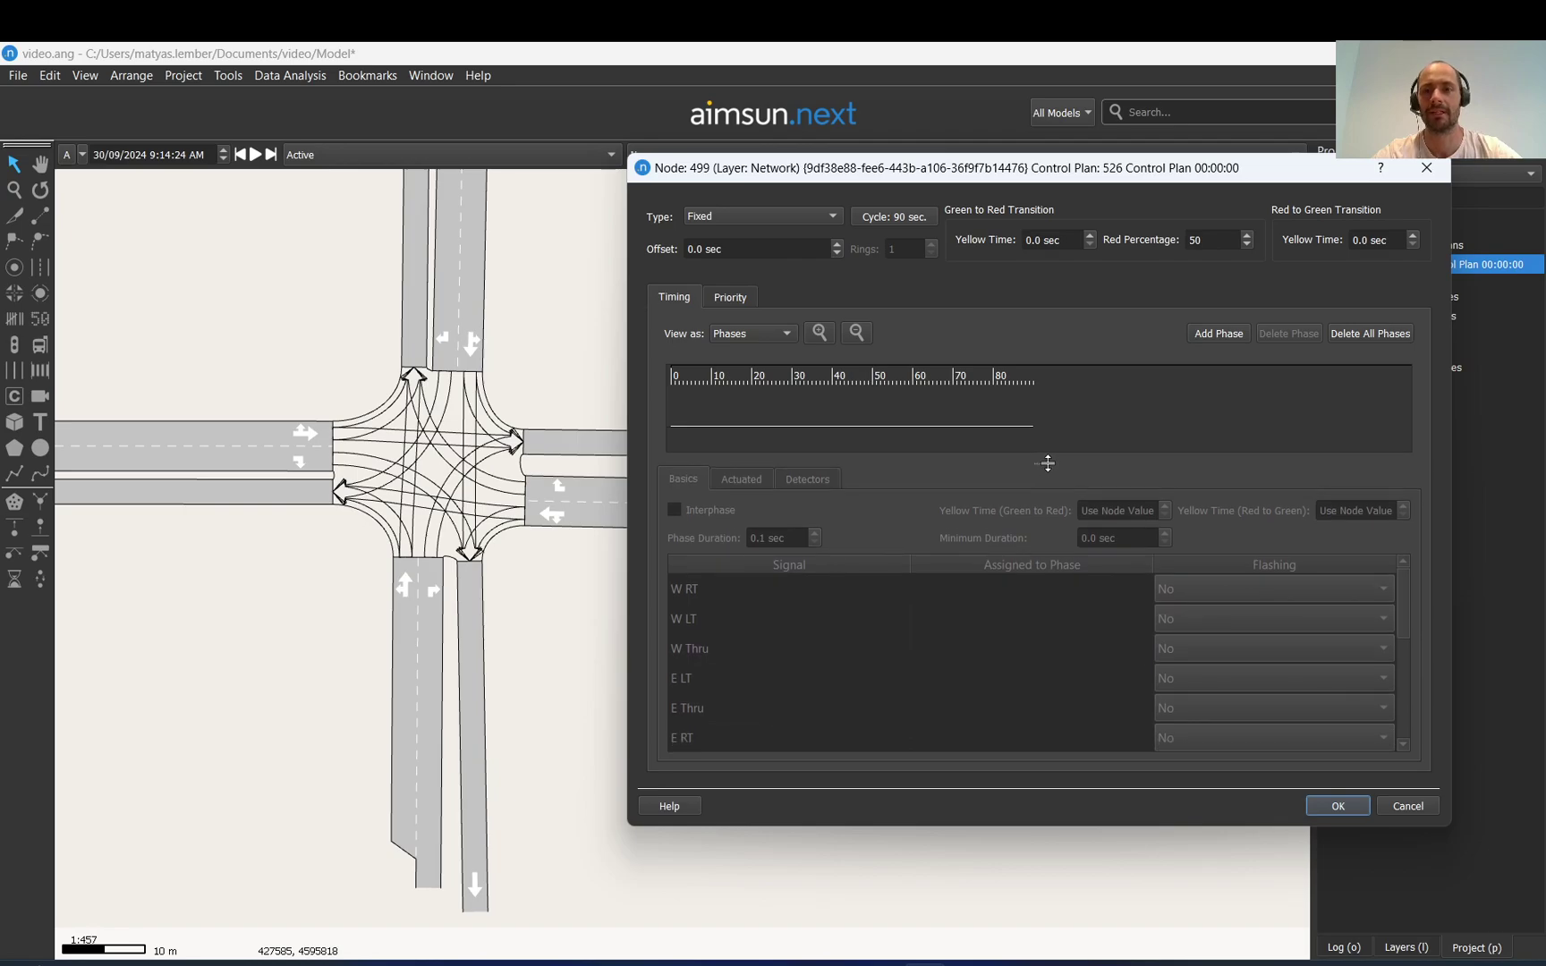
Add the first phase to the node's timing and set its duration to 14 seconds
{"action": "left_click", "coordinate": [1215, 334]}
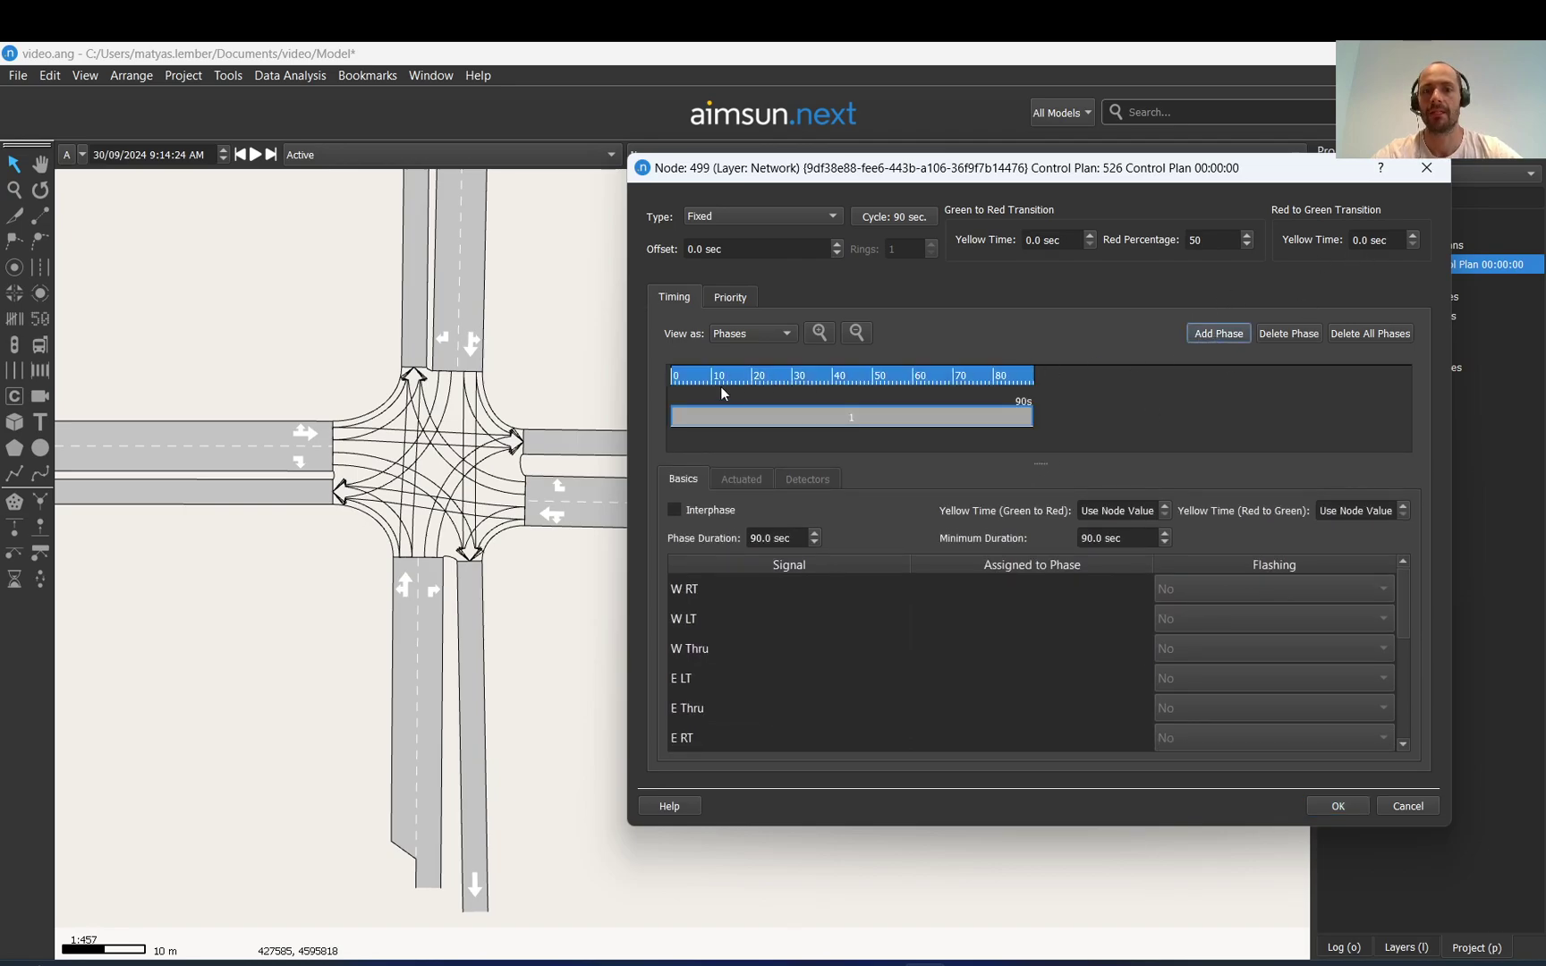
{"action": "left_click_drag", "start_coordinate": [1017, 416], "coordinate": [740, 416]}
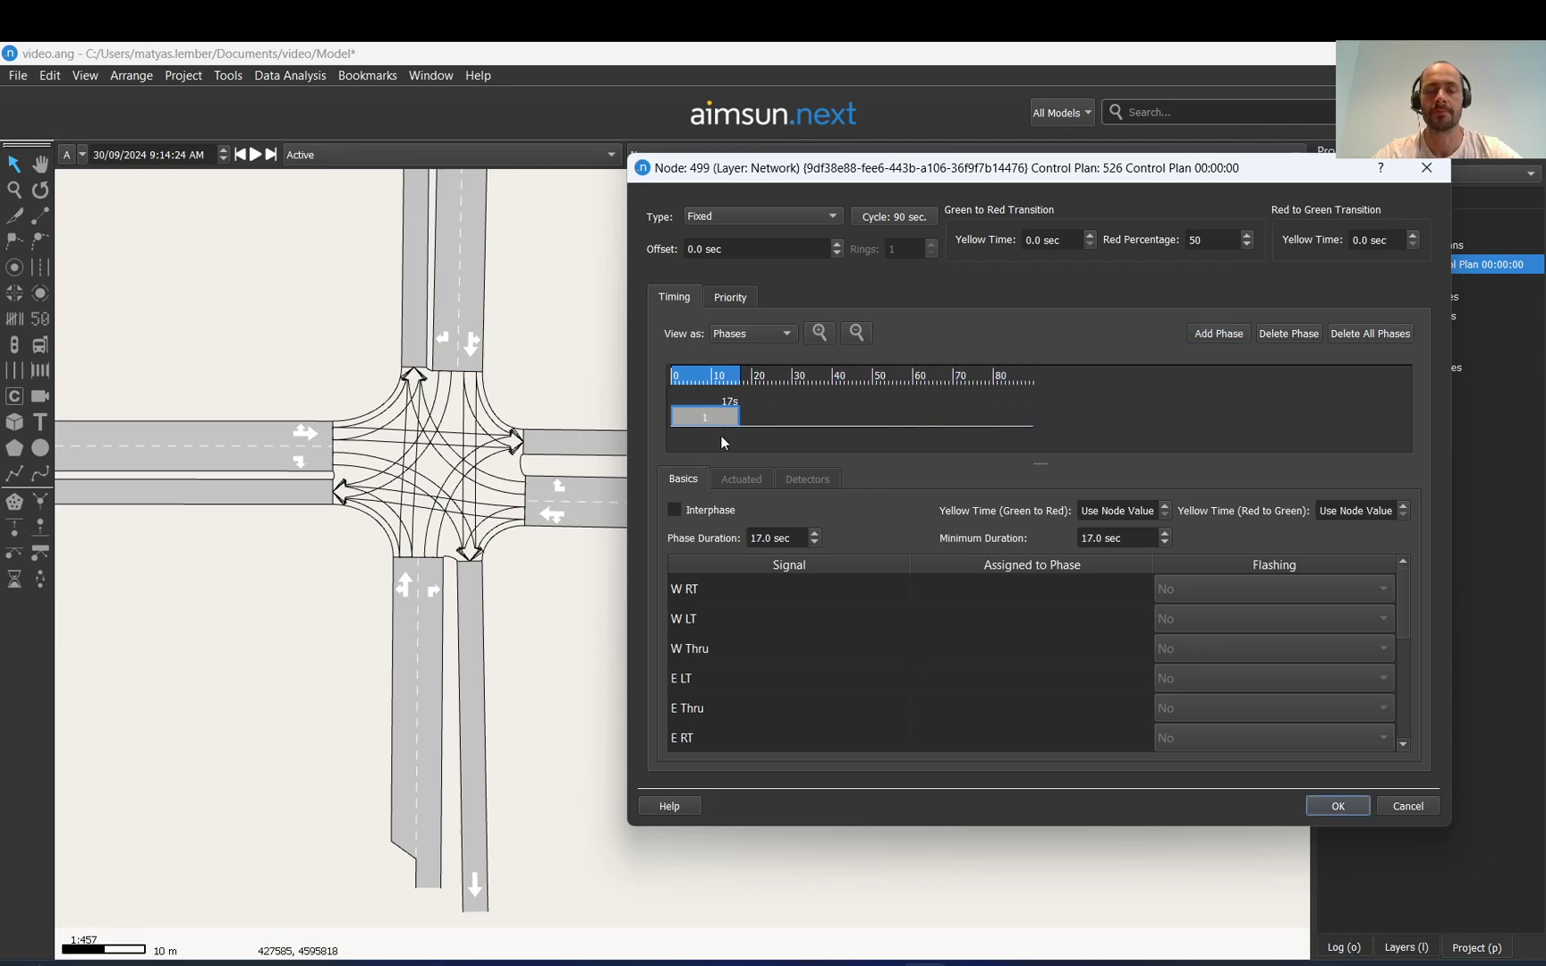
{"action": "left_click", "coordinate": [368, 468]}
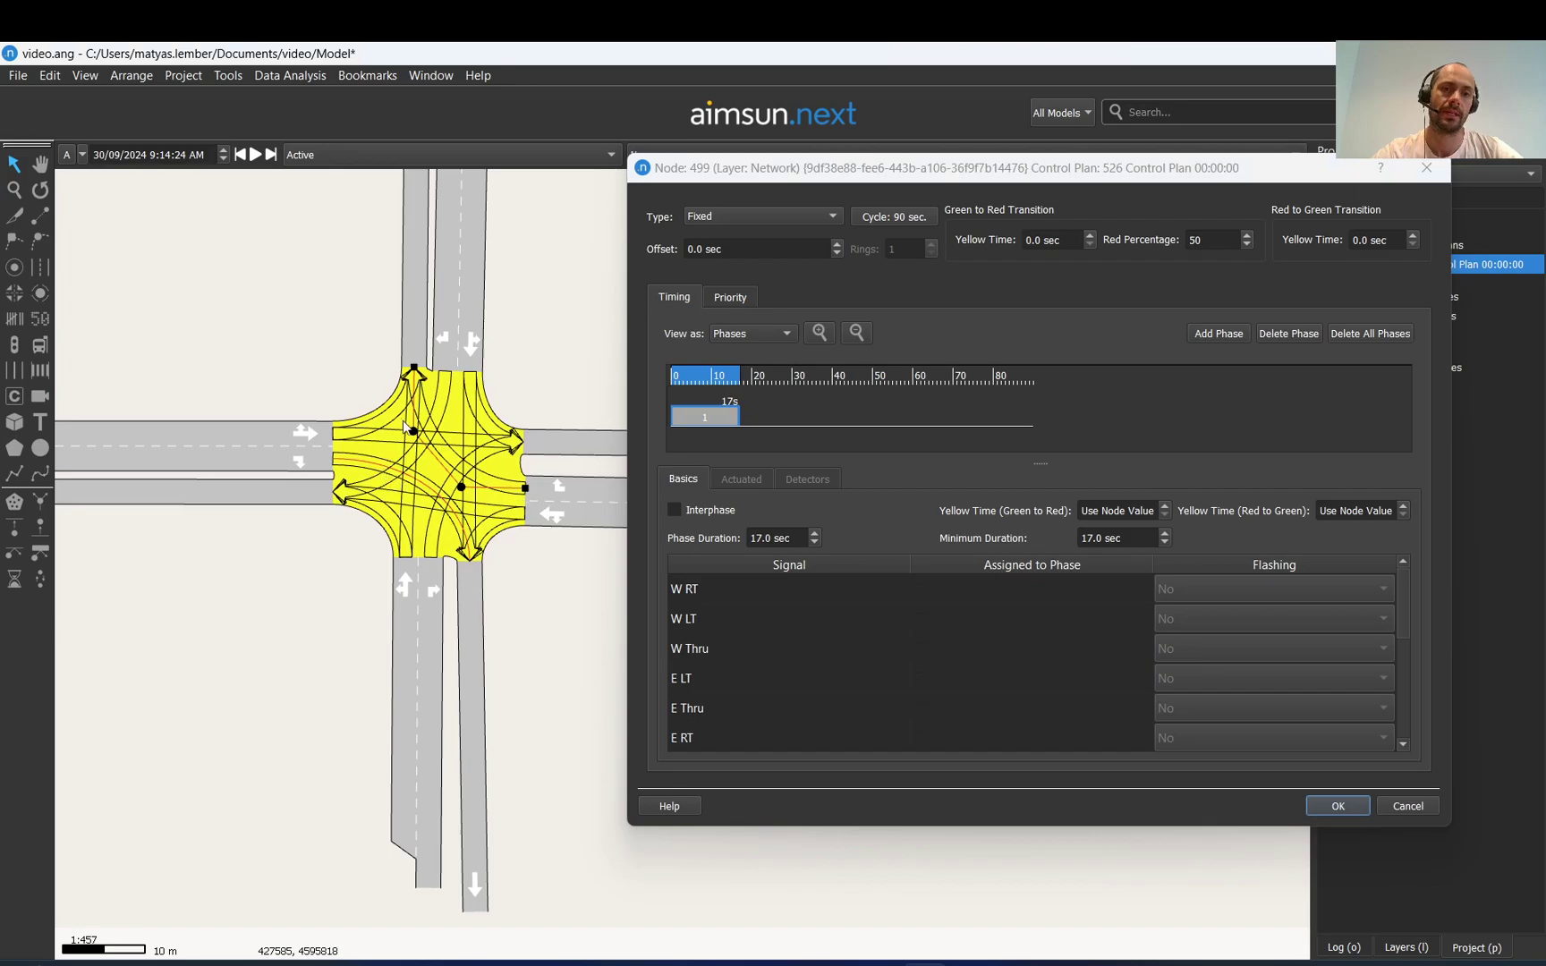
{"action": "left_click_drag", "start_coordinate": [740, 416], "coordinate": [727, 415]}
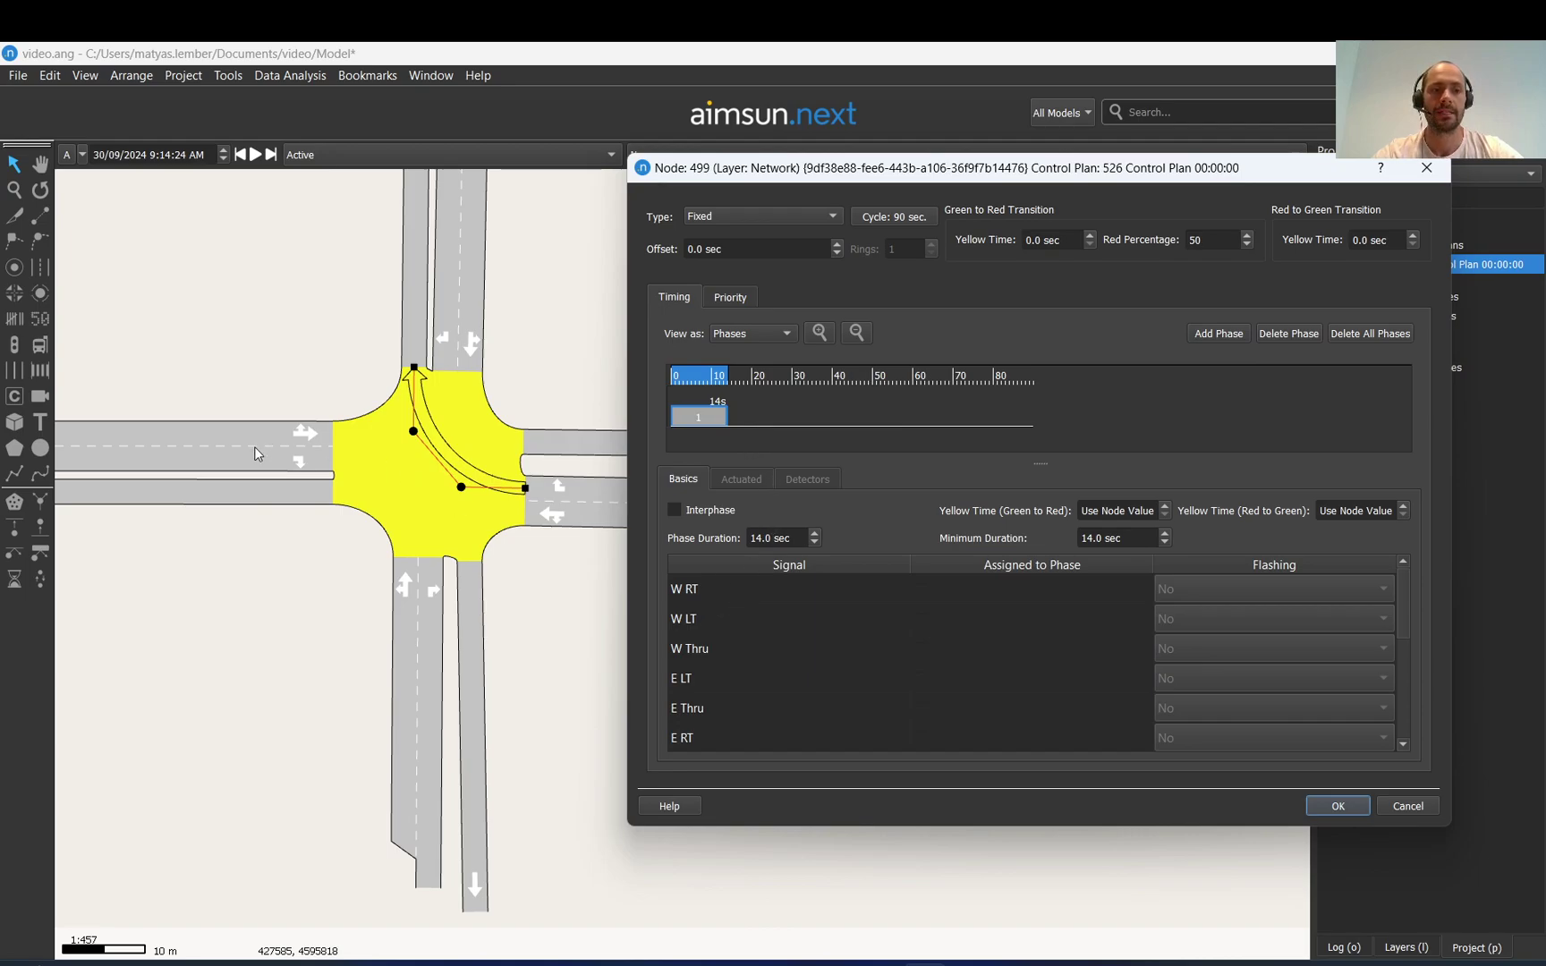
Assign the western and eastern right-turn signals, W RT and E RT, to phase 1 and check its turns on the map
{"action": "left_click", "coordinate": [774, 594]}
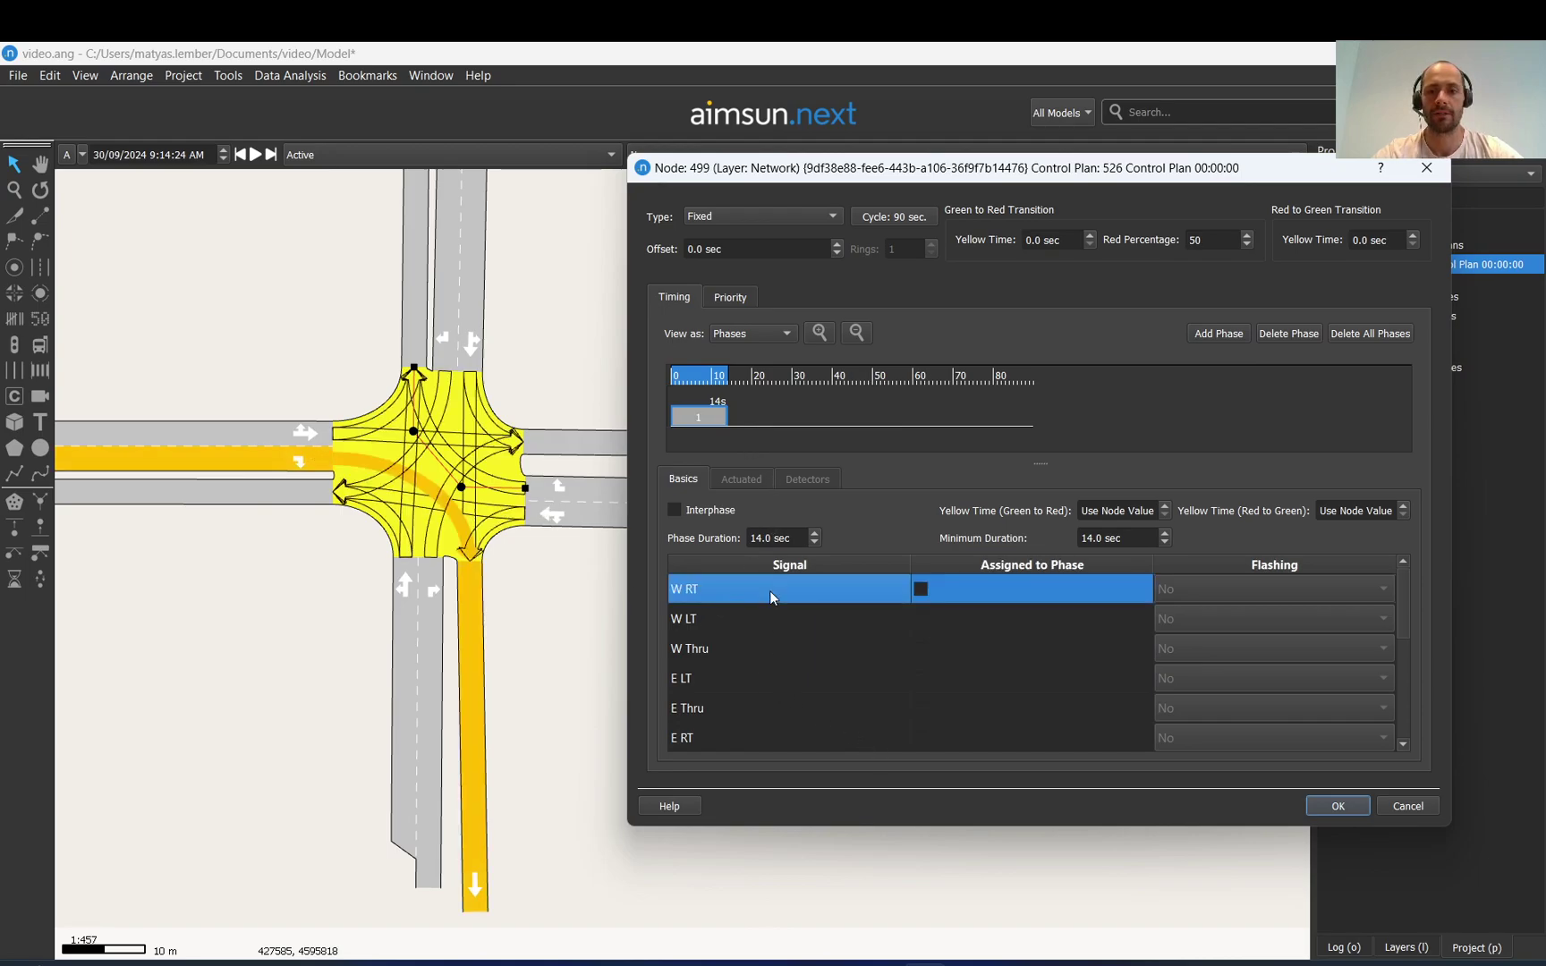
{"action": "left_click", "coordinate": [920, 589]}
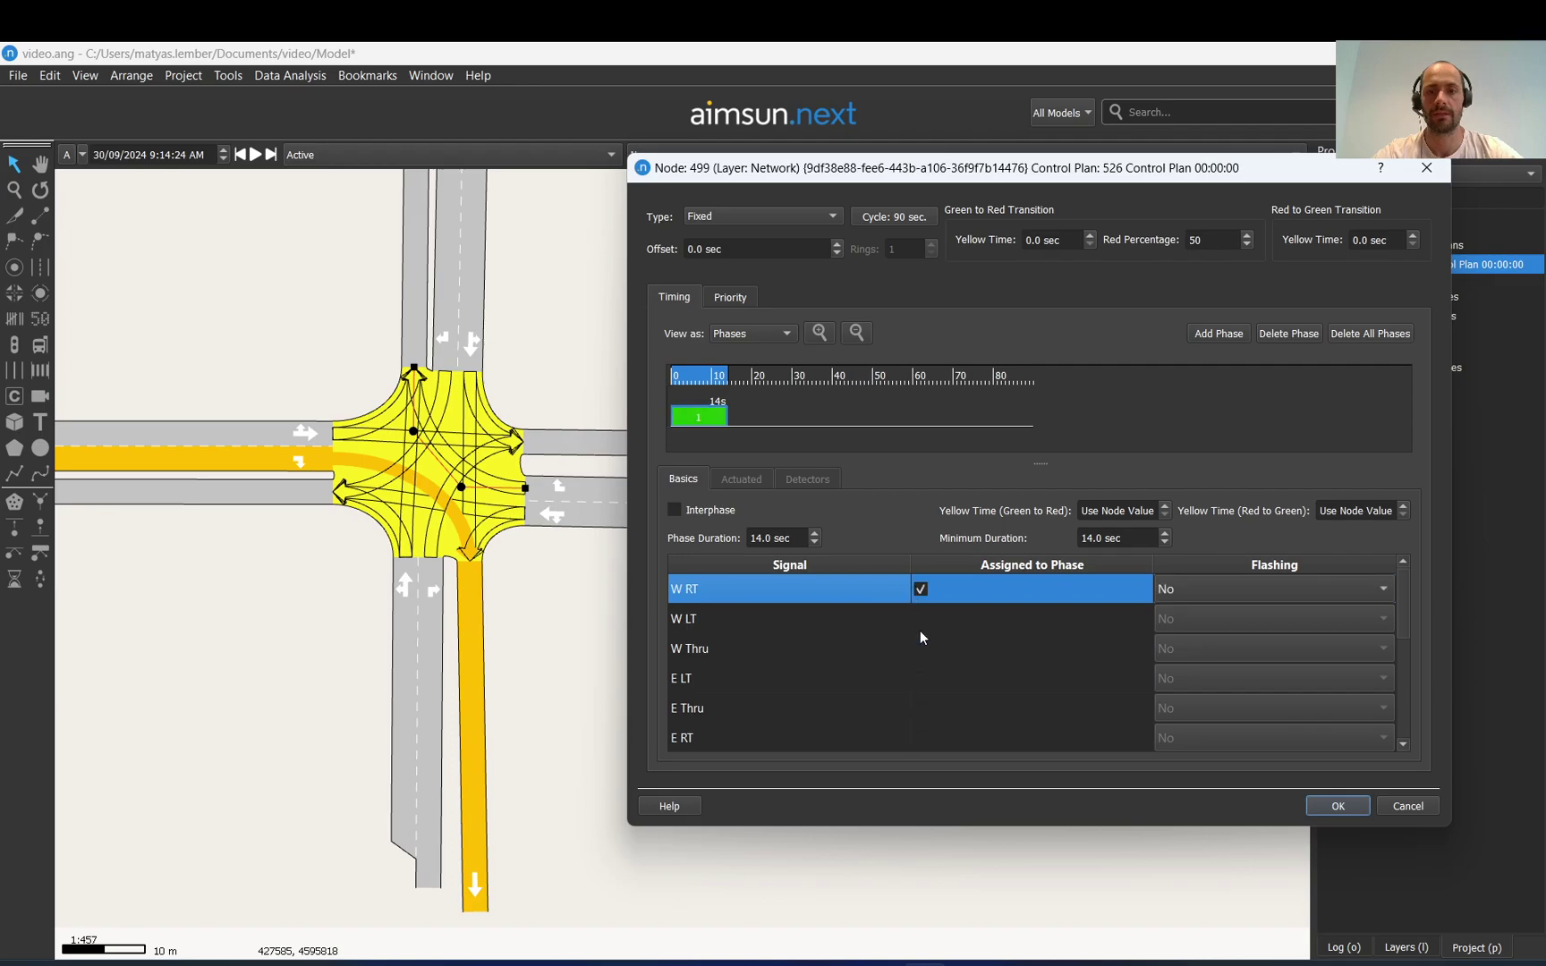
{"action": "scroll", "coordinate": [913, 664], "scroll_direction": "down", "scroll_amount": 1}
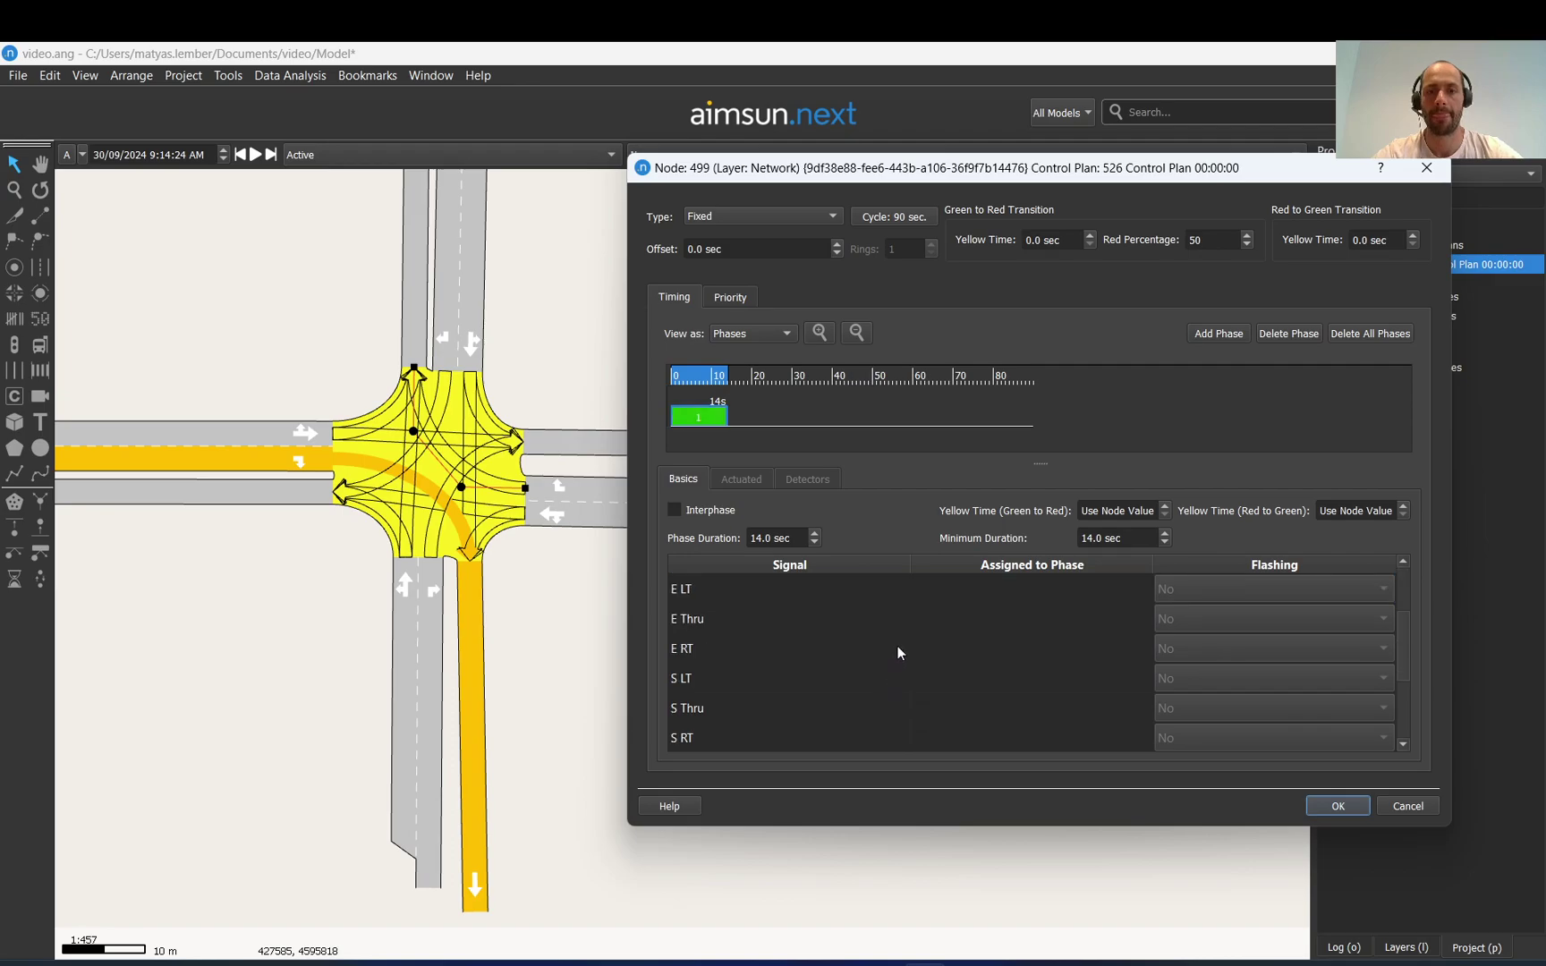
{"action": "left_click", "coordinate": [898, 648]}
{"action": "left_click", "coordinate": [922, 650]}
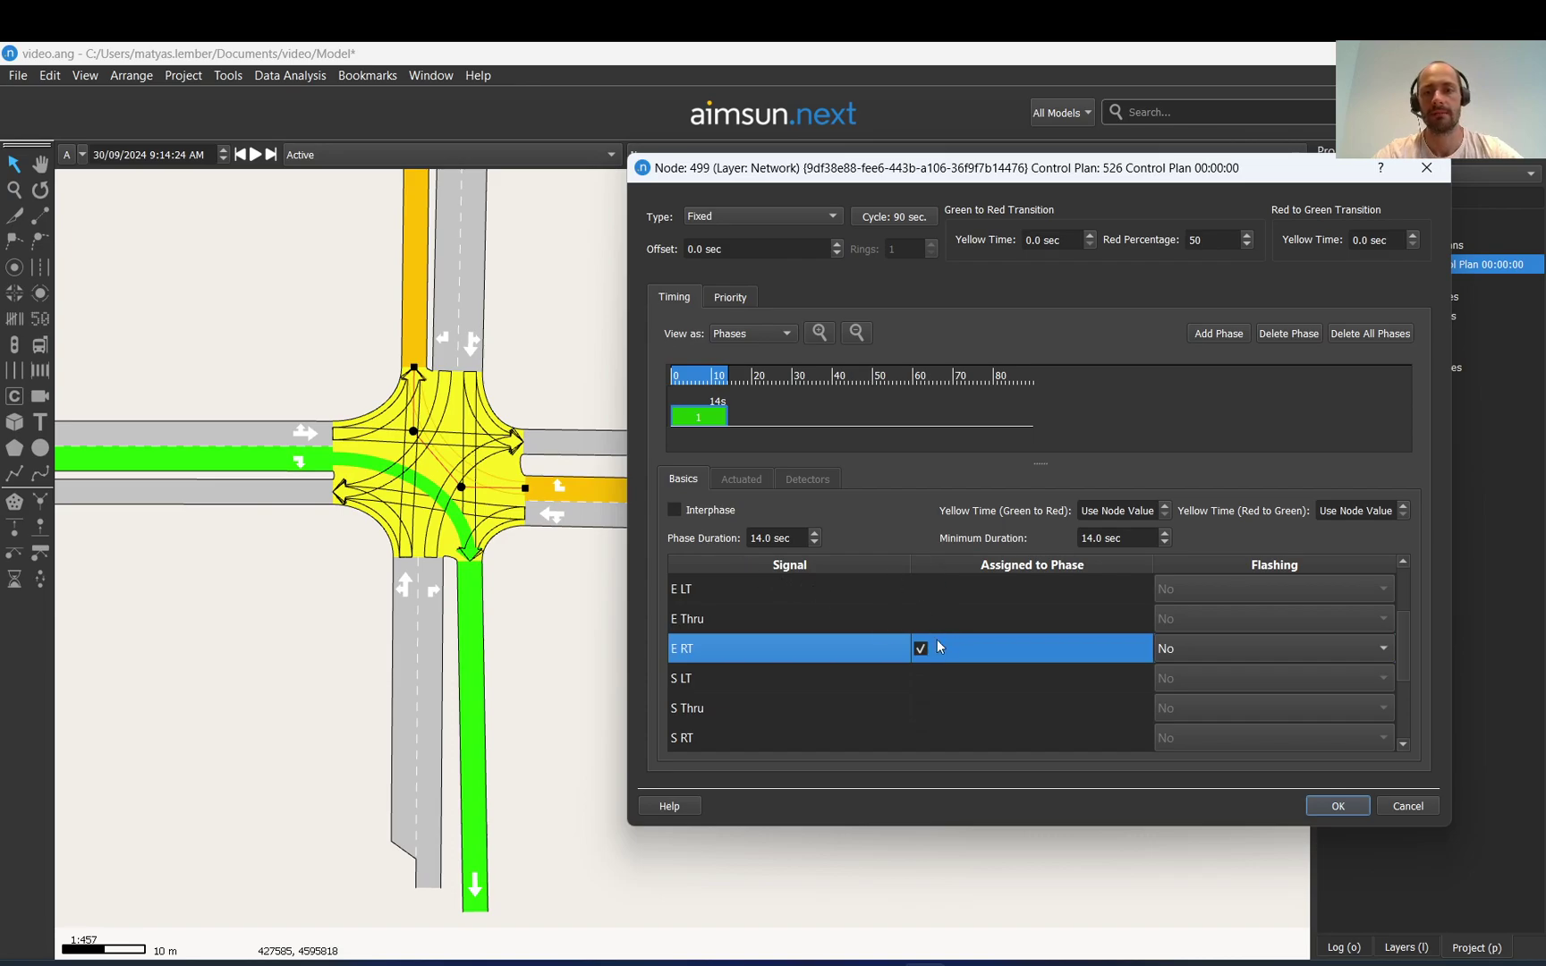
{"action": "left_click", "coordinate": [932, 621]}
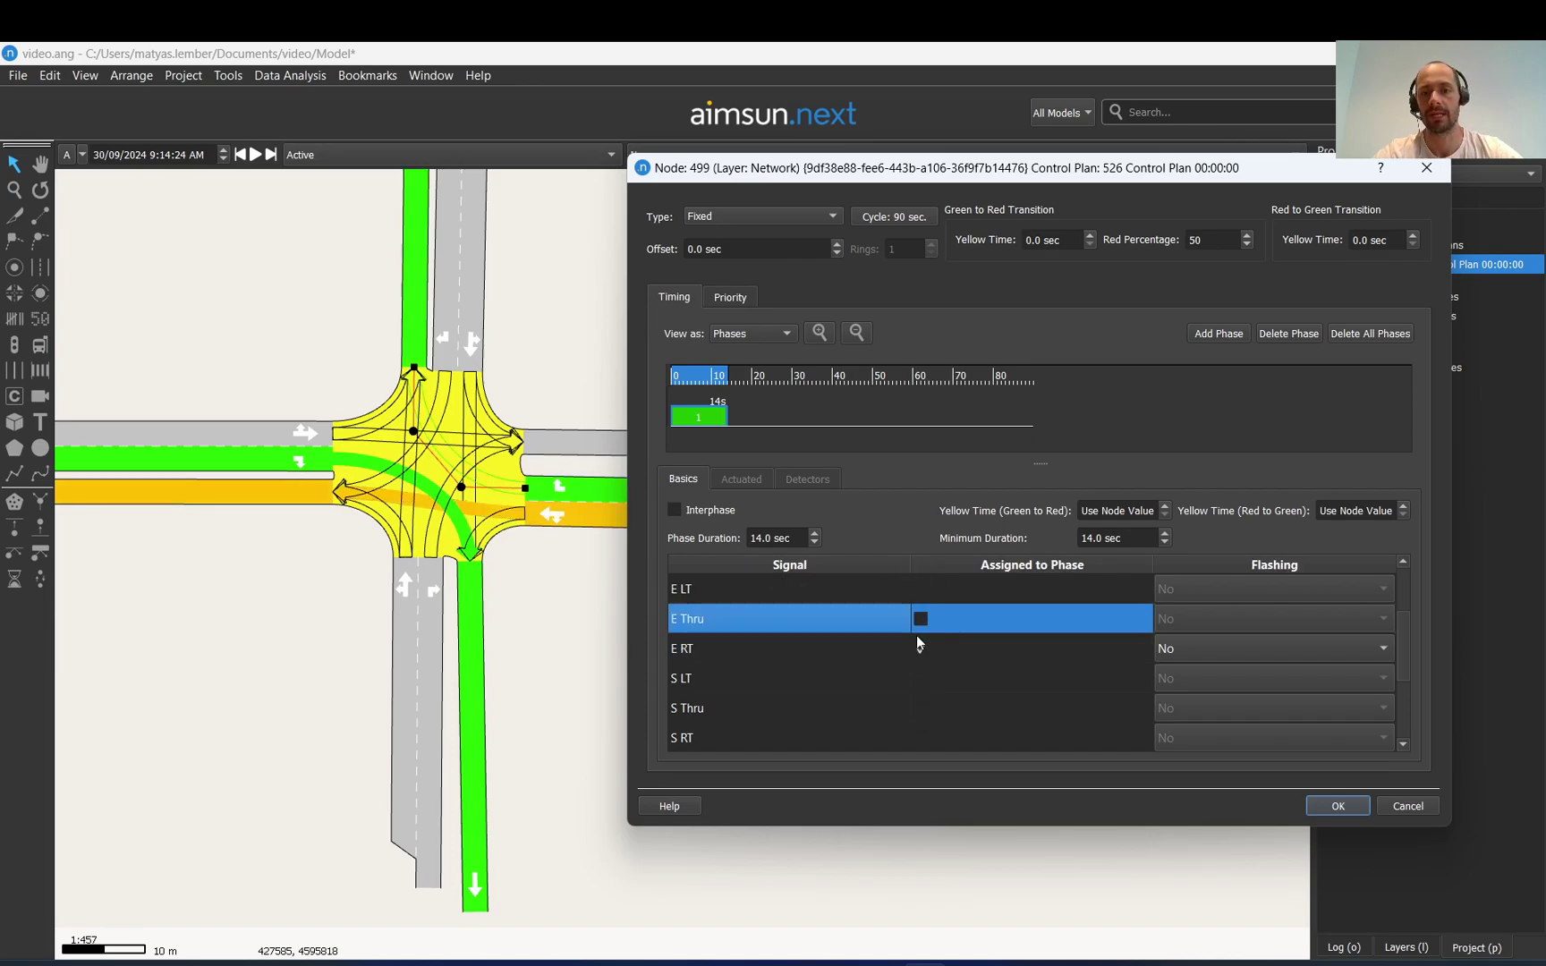
{"action": "scroll", "coordinate": [884, 612], "scroll_direction": "up", "scroll_amount": 1}
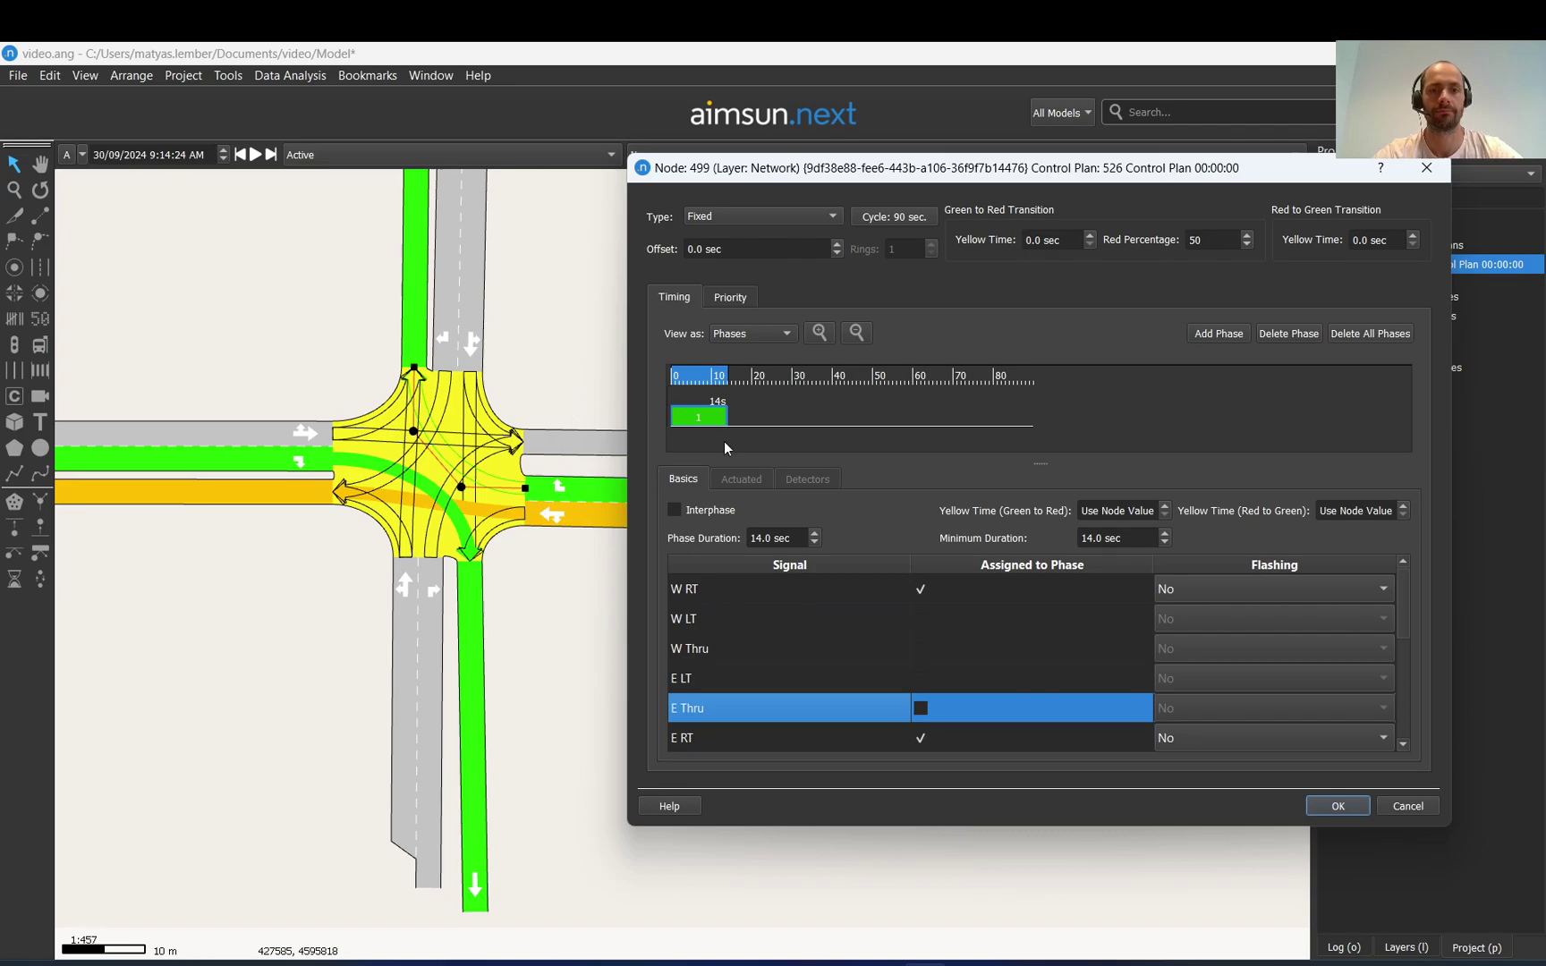
{"action": "left_click", "coordinate": [777, 437]}
{"action": "left_click", "coordinate": [511, 370]}
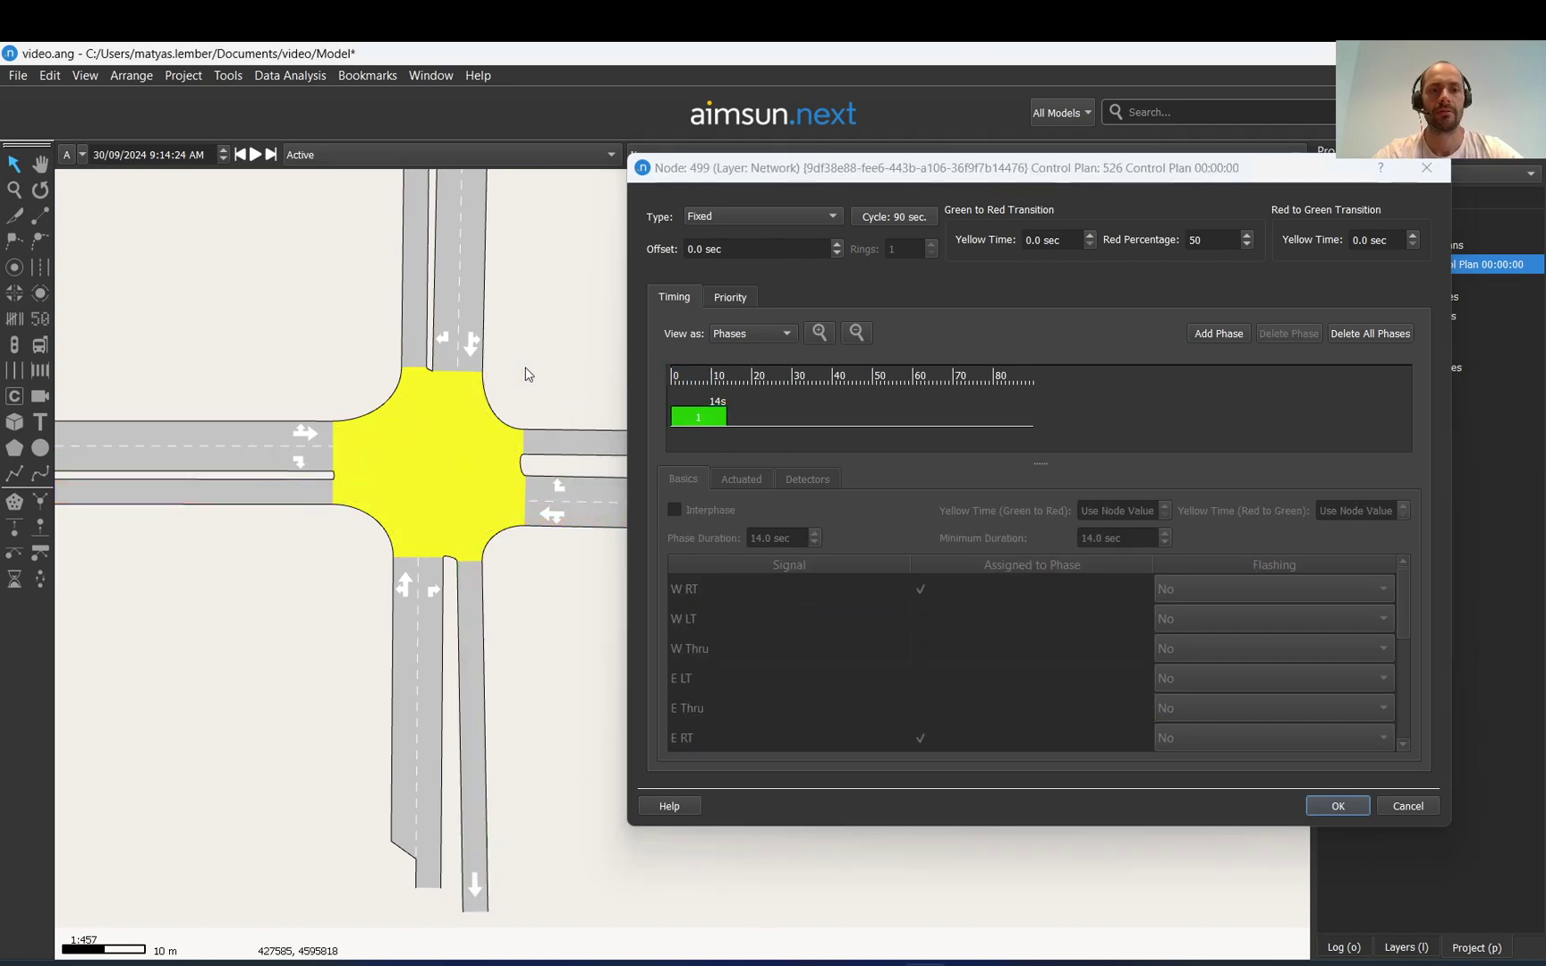
{"action": "left_click", "coordinate": [686, 417]}
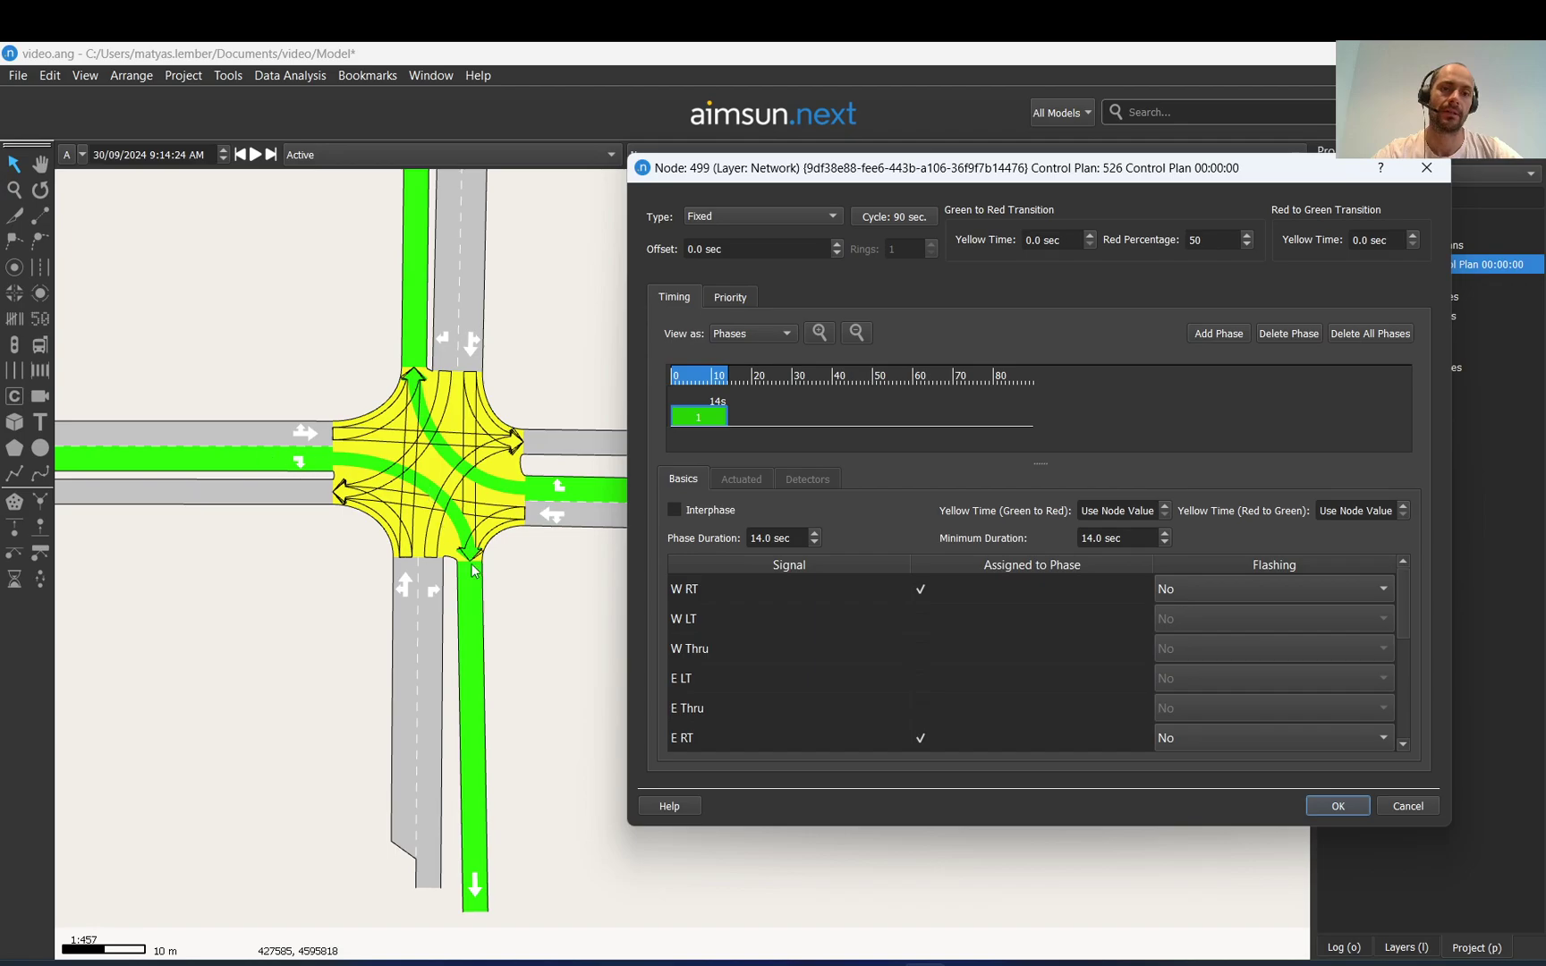
Add a second phase lasting 6 seconds and make it an interphase
{"action": "left_click", "coordinate": [1219, 333]}
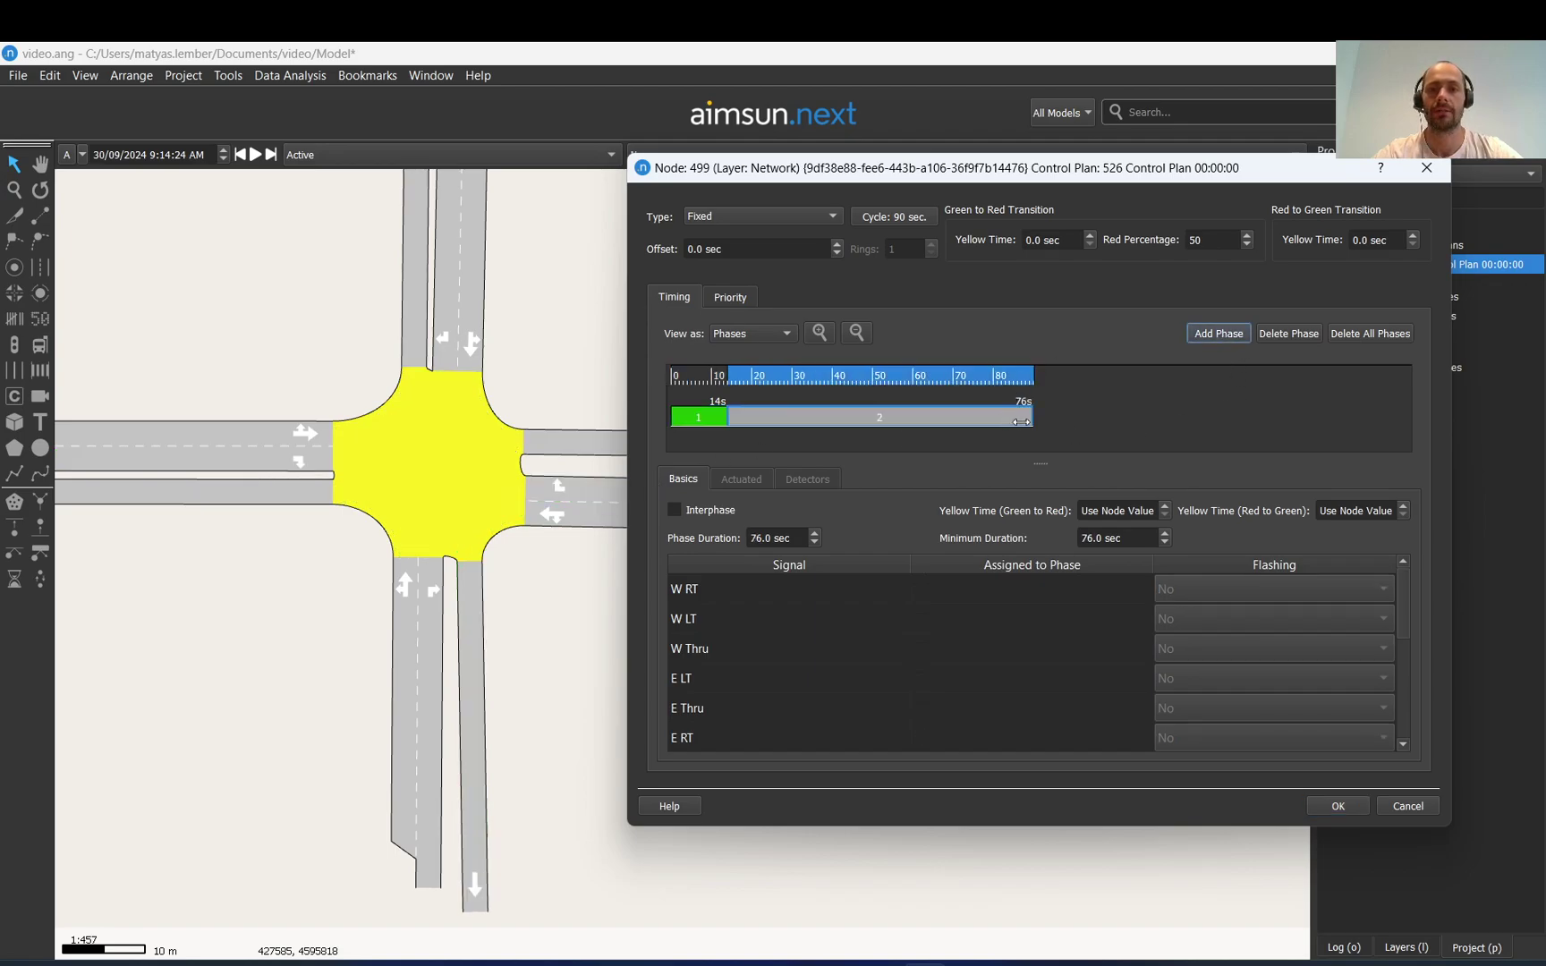
{"action": "left_click_drag", "start_coordinate": [1011, 423], "coordinate": [748, 419]}
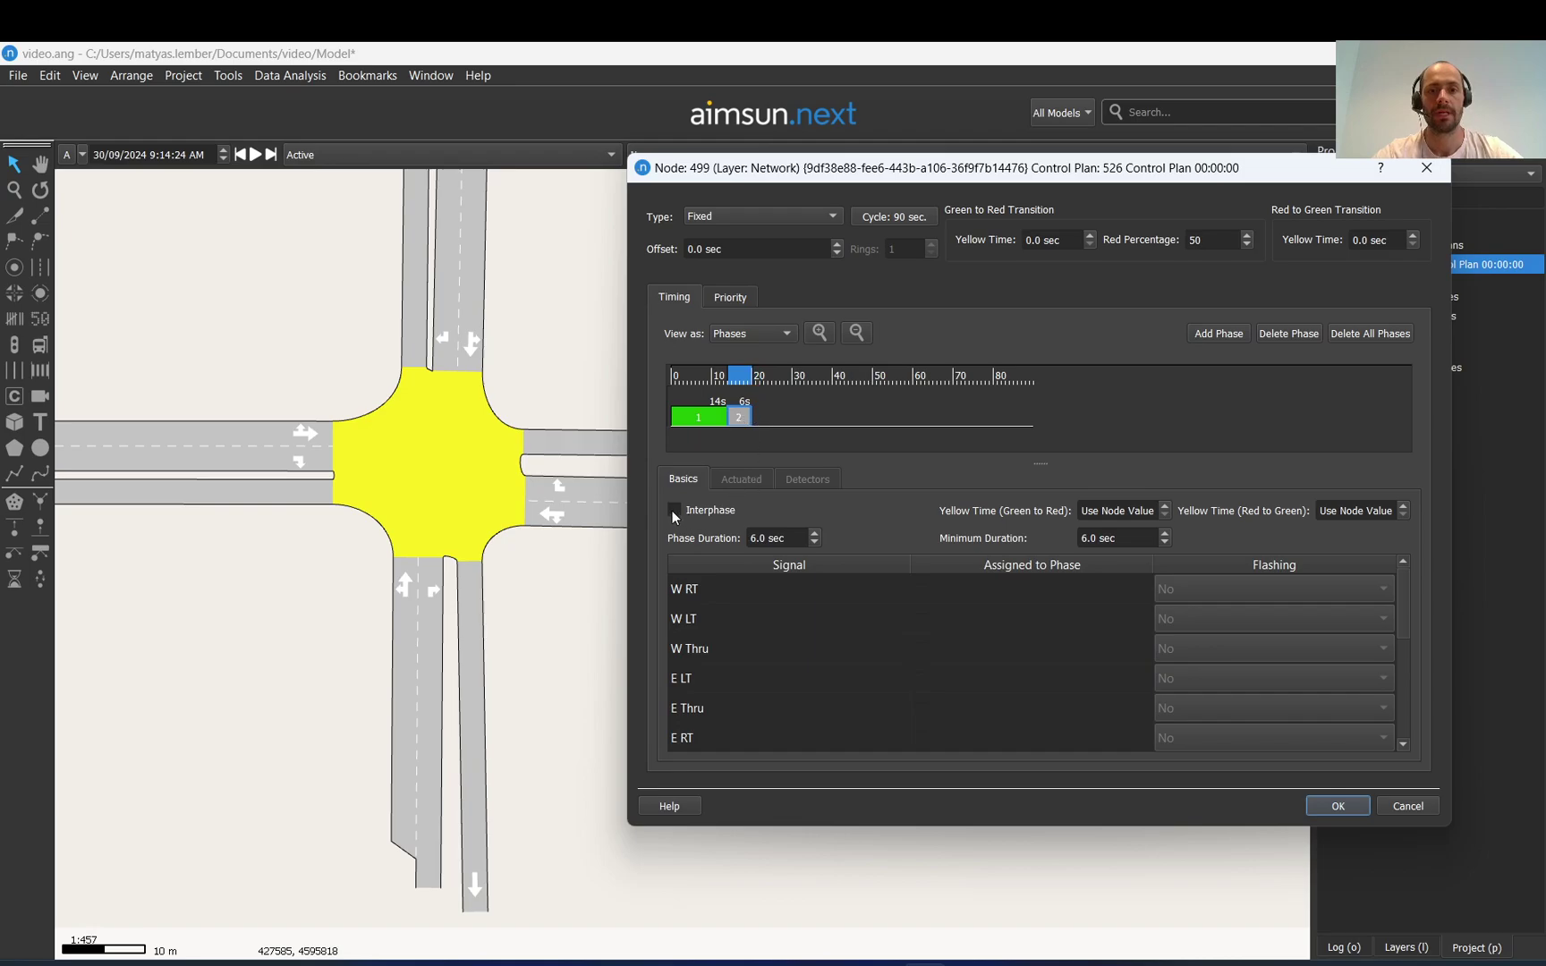
{"action": "left_click", "coordinate": [714, 418]}
{"action": "left_click", "coordinate": [742, 419]}
{"action": "left_click", "coordinate": [708, 419]}
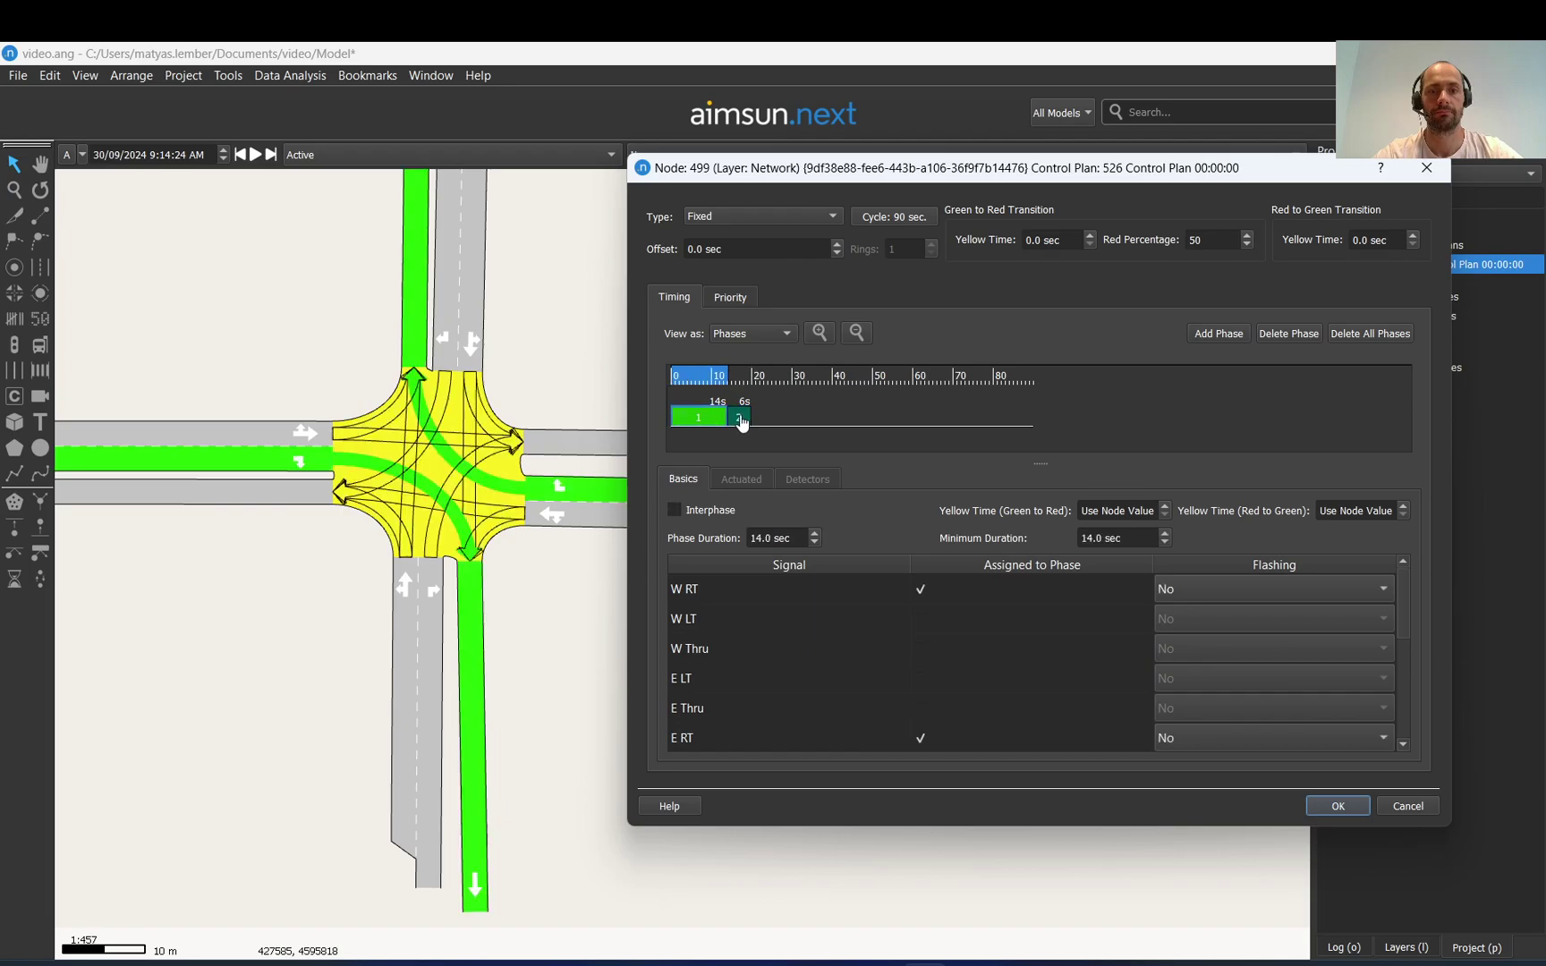
{"action": "left_click", "coordinate": [742, 419]}
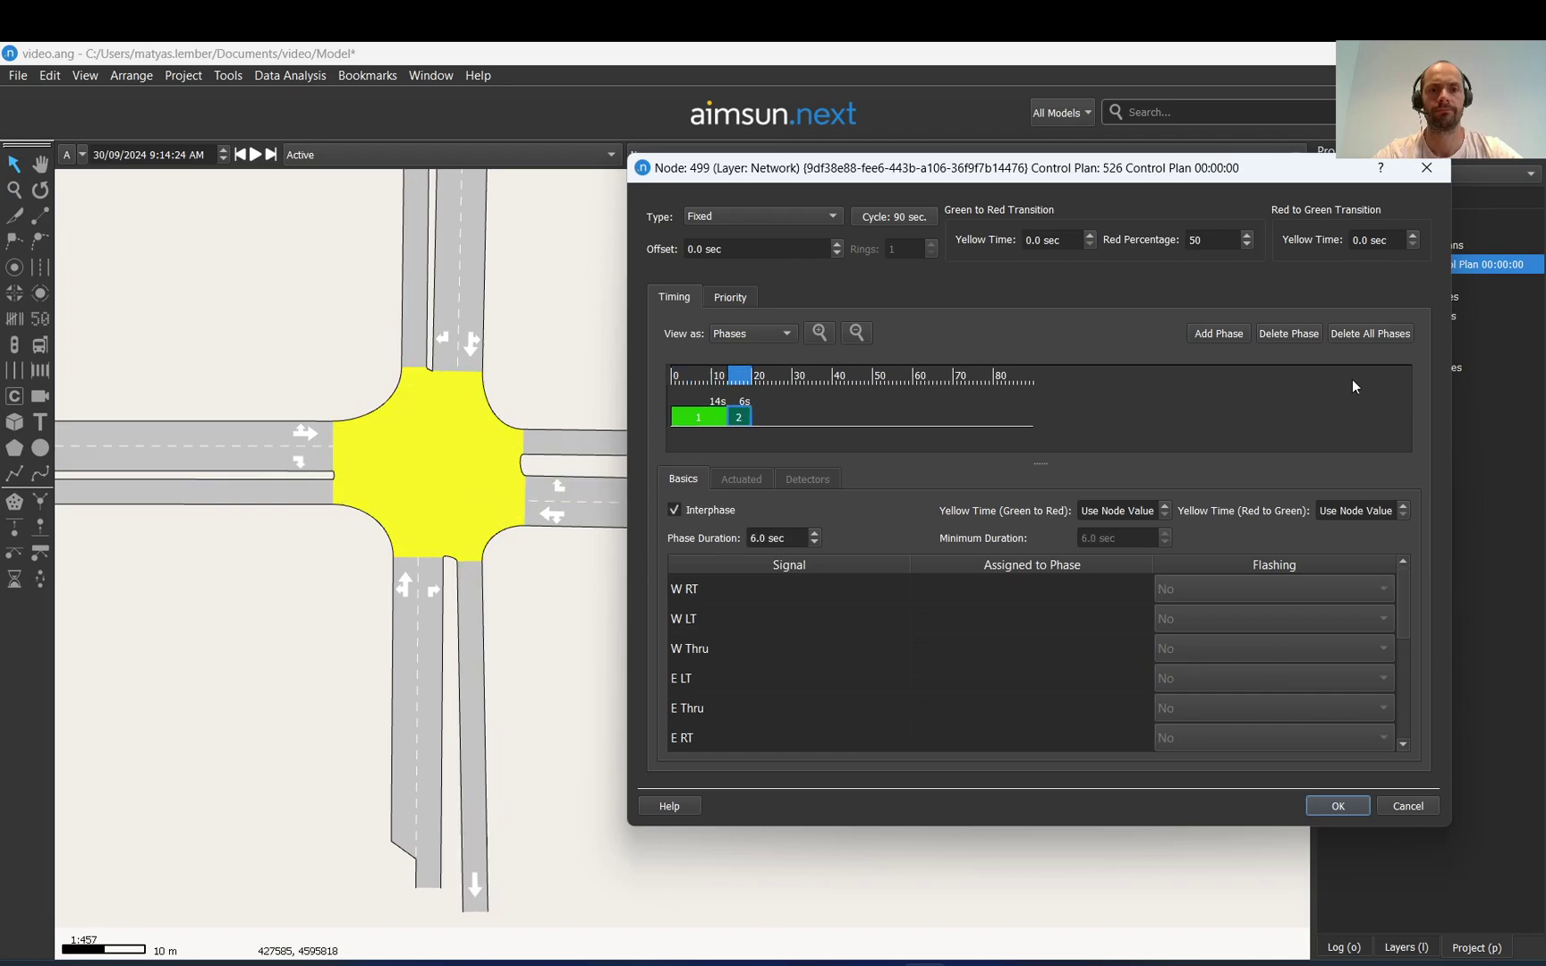
Add a third phase of 16 seconds and assign signals W LT and W Thru to it
{"action": "left_click", "coordinate": [1217, 334]}
{"action": "left_click_drag", "start_coordinate": [1027, 418], "coordinate": [811, 418]}
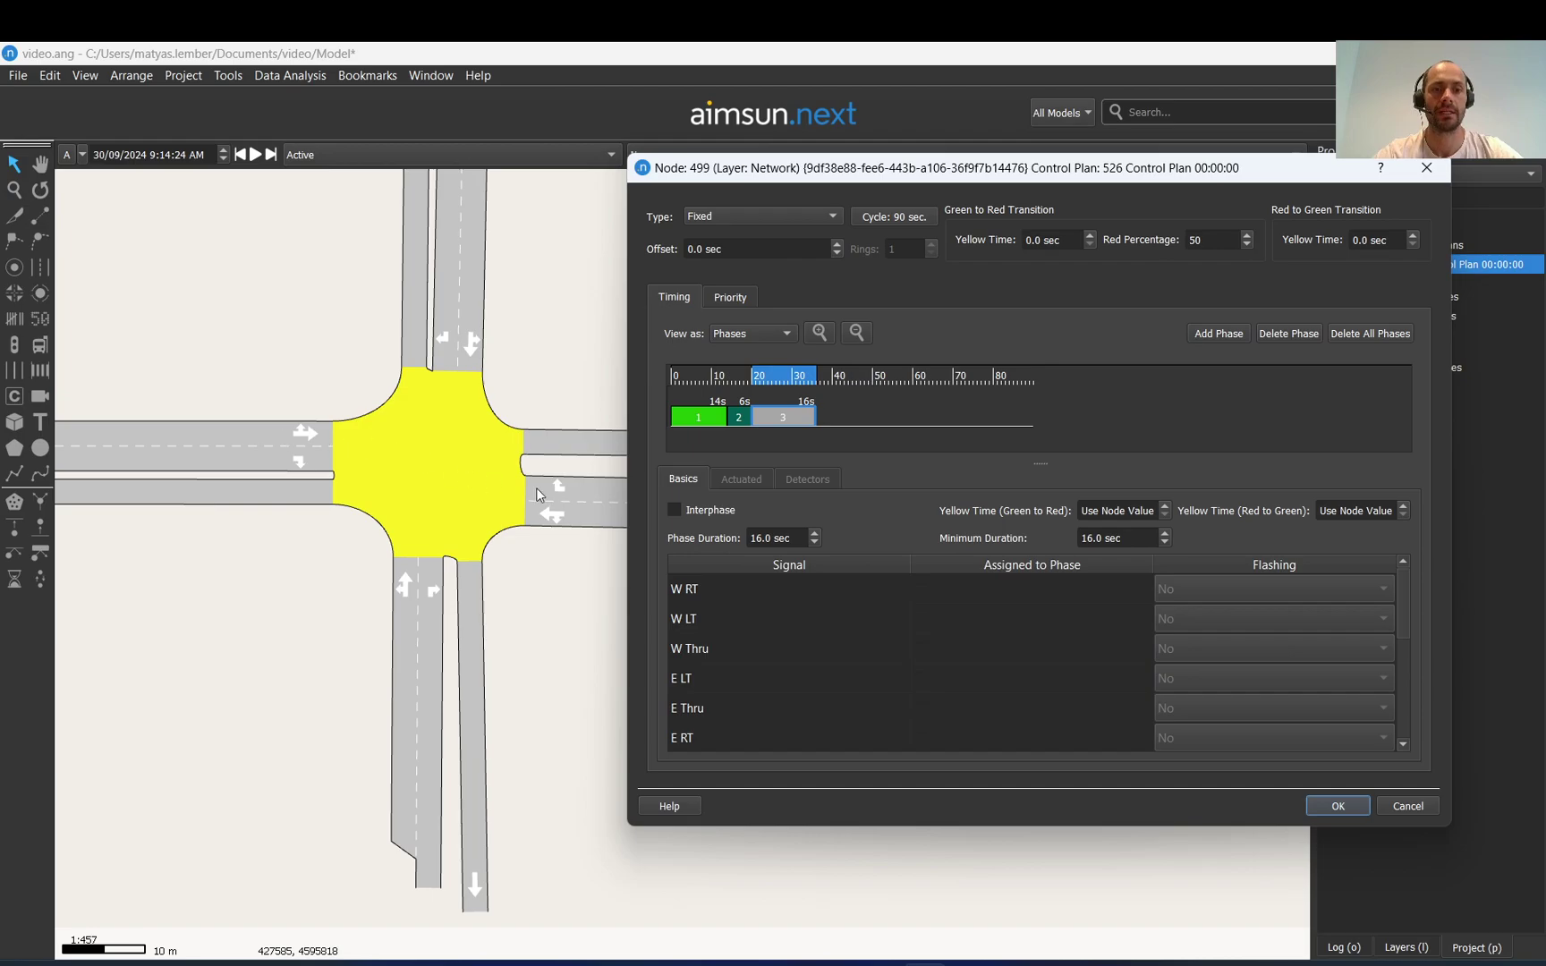
{"action": "left_click", "coordinate": [737, 593]}
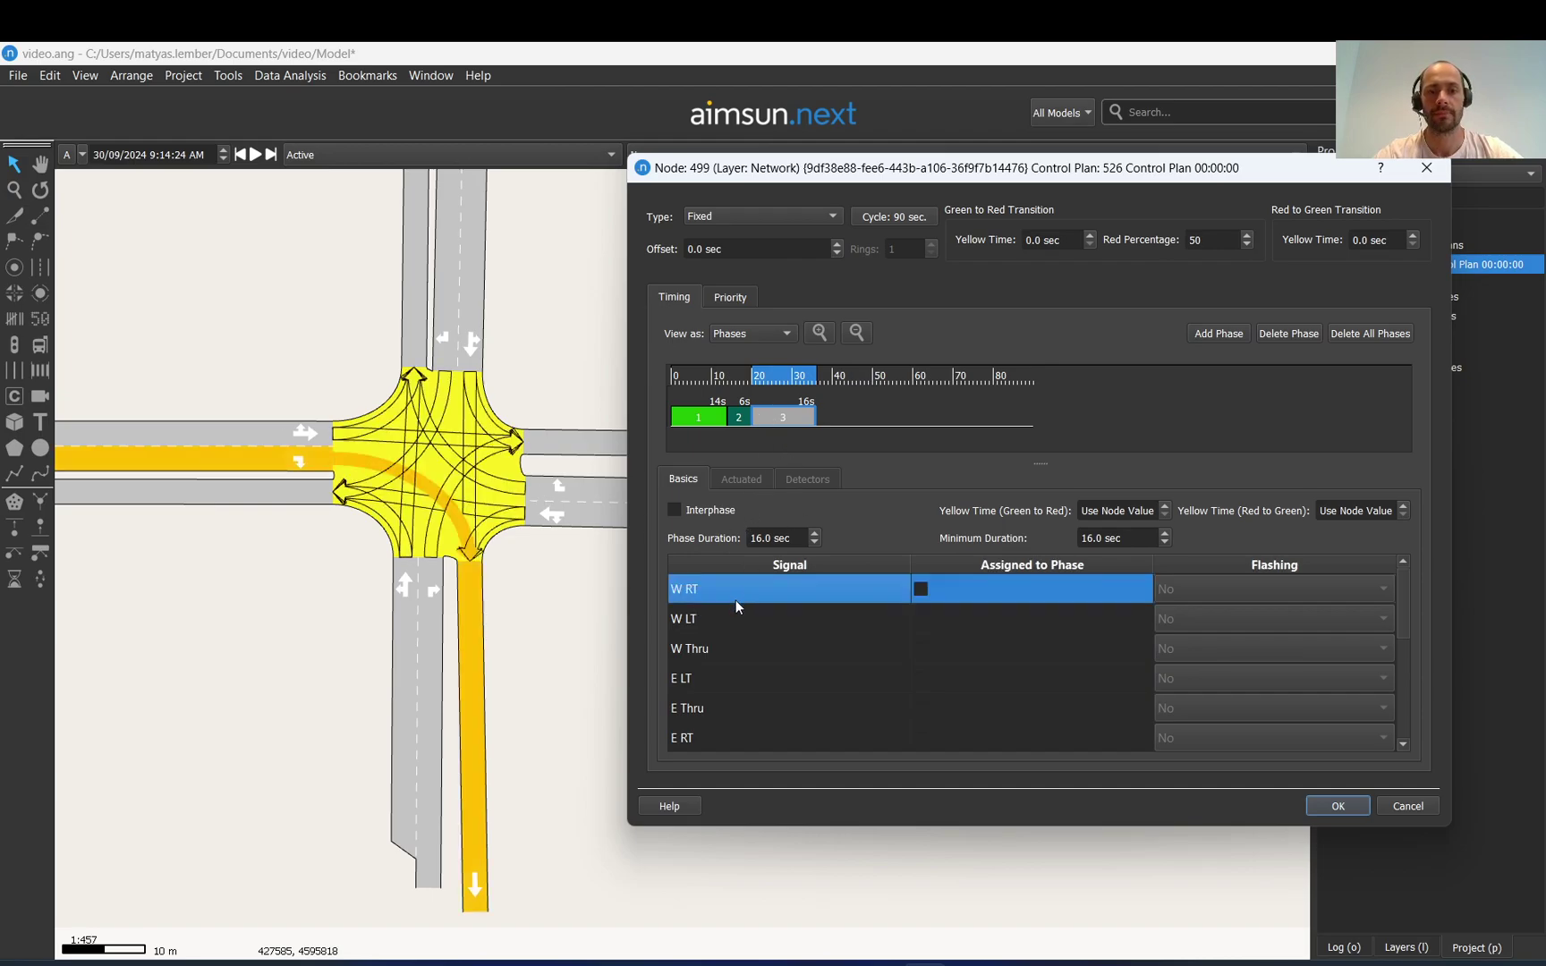
{"action": "left_click", "coordinate": [791, 626]}
{"action": "left_click", "coordinate": [916, 617]}
{"action": "left_click", "coordinate": [927, 649]}
{"action": "left_click", "coordinate": [925, 648]}
Assign signals E Thru and E LT to phase 3, and review the turns of the first three phases on the map
{"action": "scroll", "coordinate": [880, 670], "scroll_direction": "down", "scroll_amount": 1}
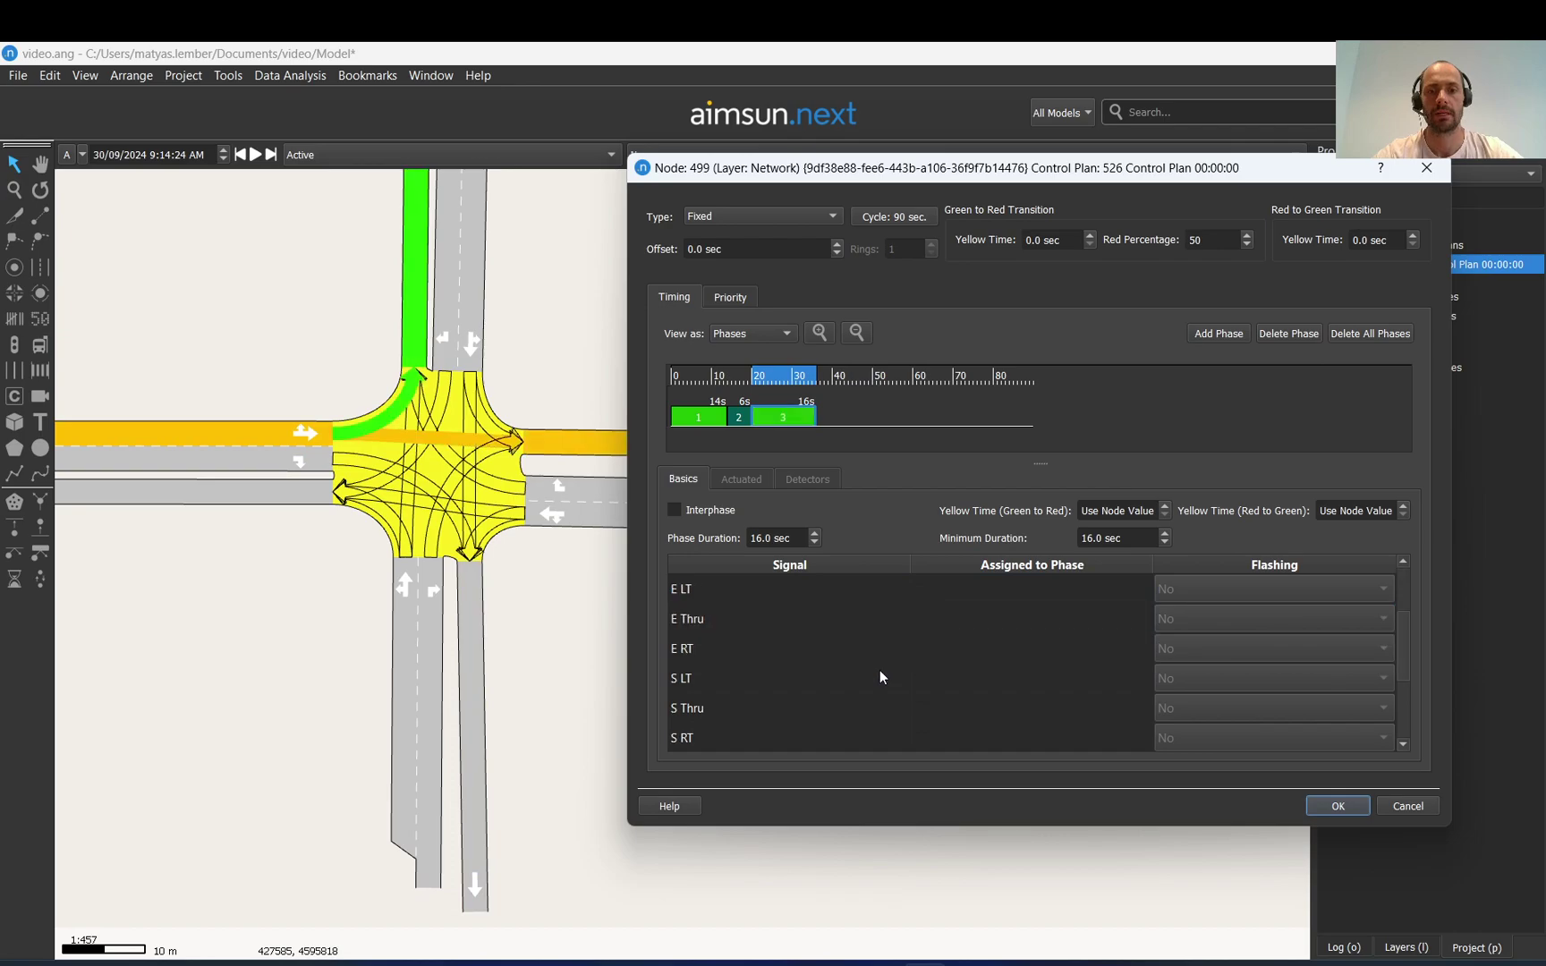
{"action": "left_click", "coordinate": [916, 621]}
{"action": "left_click", "coordinate": [920, 619]}
{"action": "left_click", "coordinate": [918, 599]}
{"action": "left_click", "coordinate": [918, 592]}
{"action": "left_click", "coordinate": [564, 383]}
{"action": "left_click", "coordinate": [699, 417]}
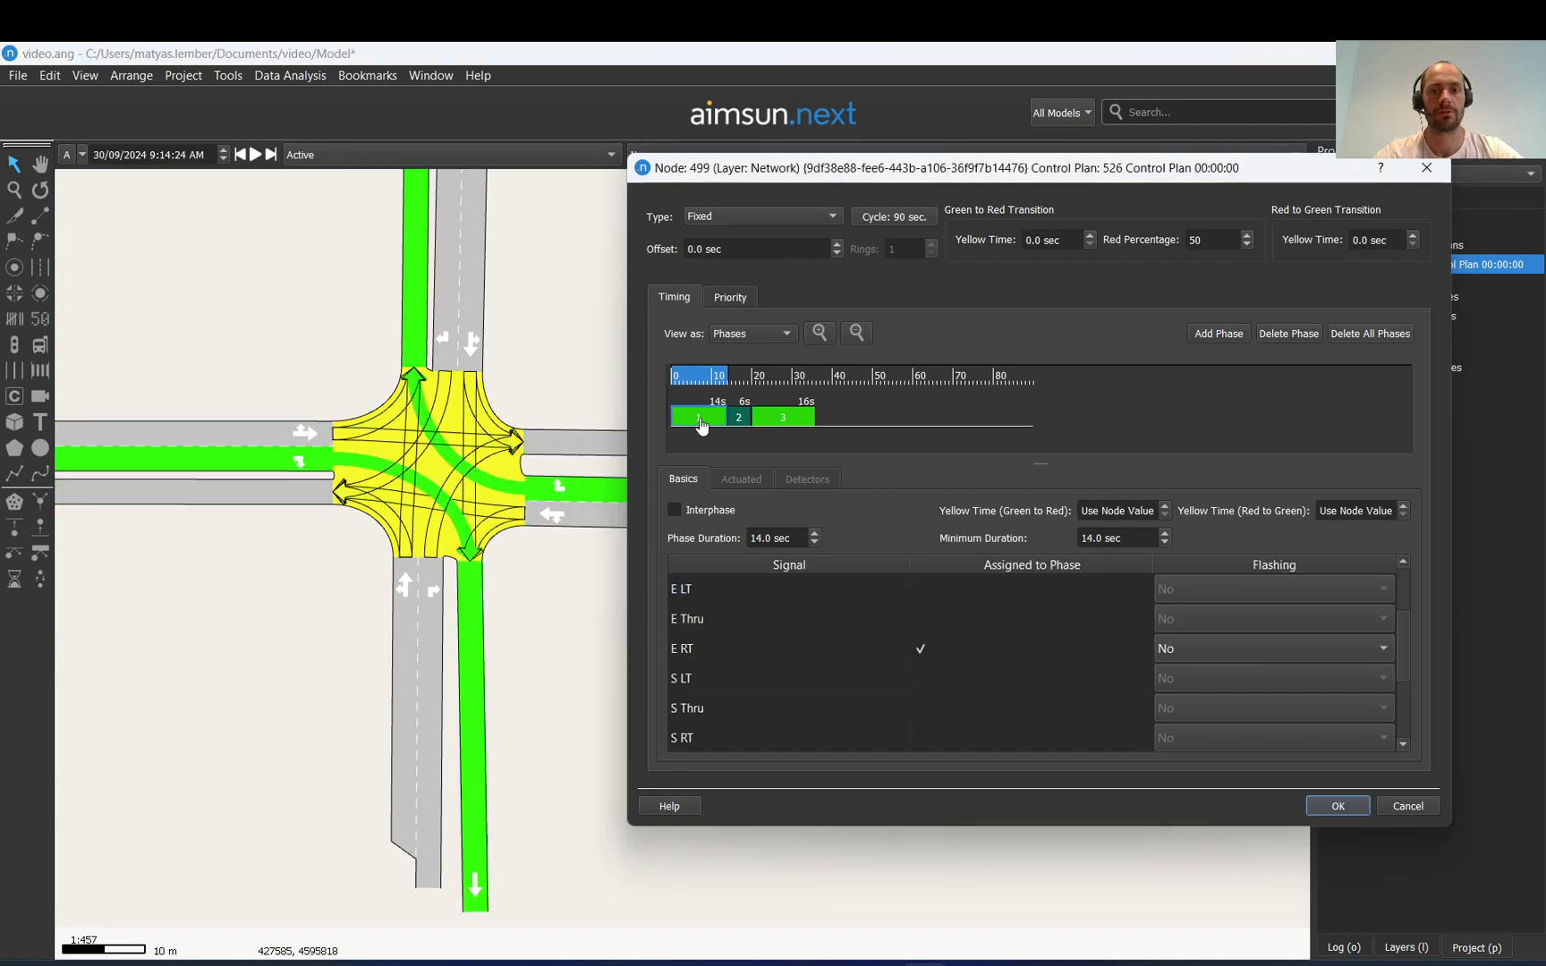
{"action": "left_click", "coordinate": [746, 420]}
{"action": "left_click", "coordinate": [791, 418]}
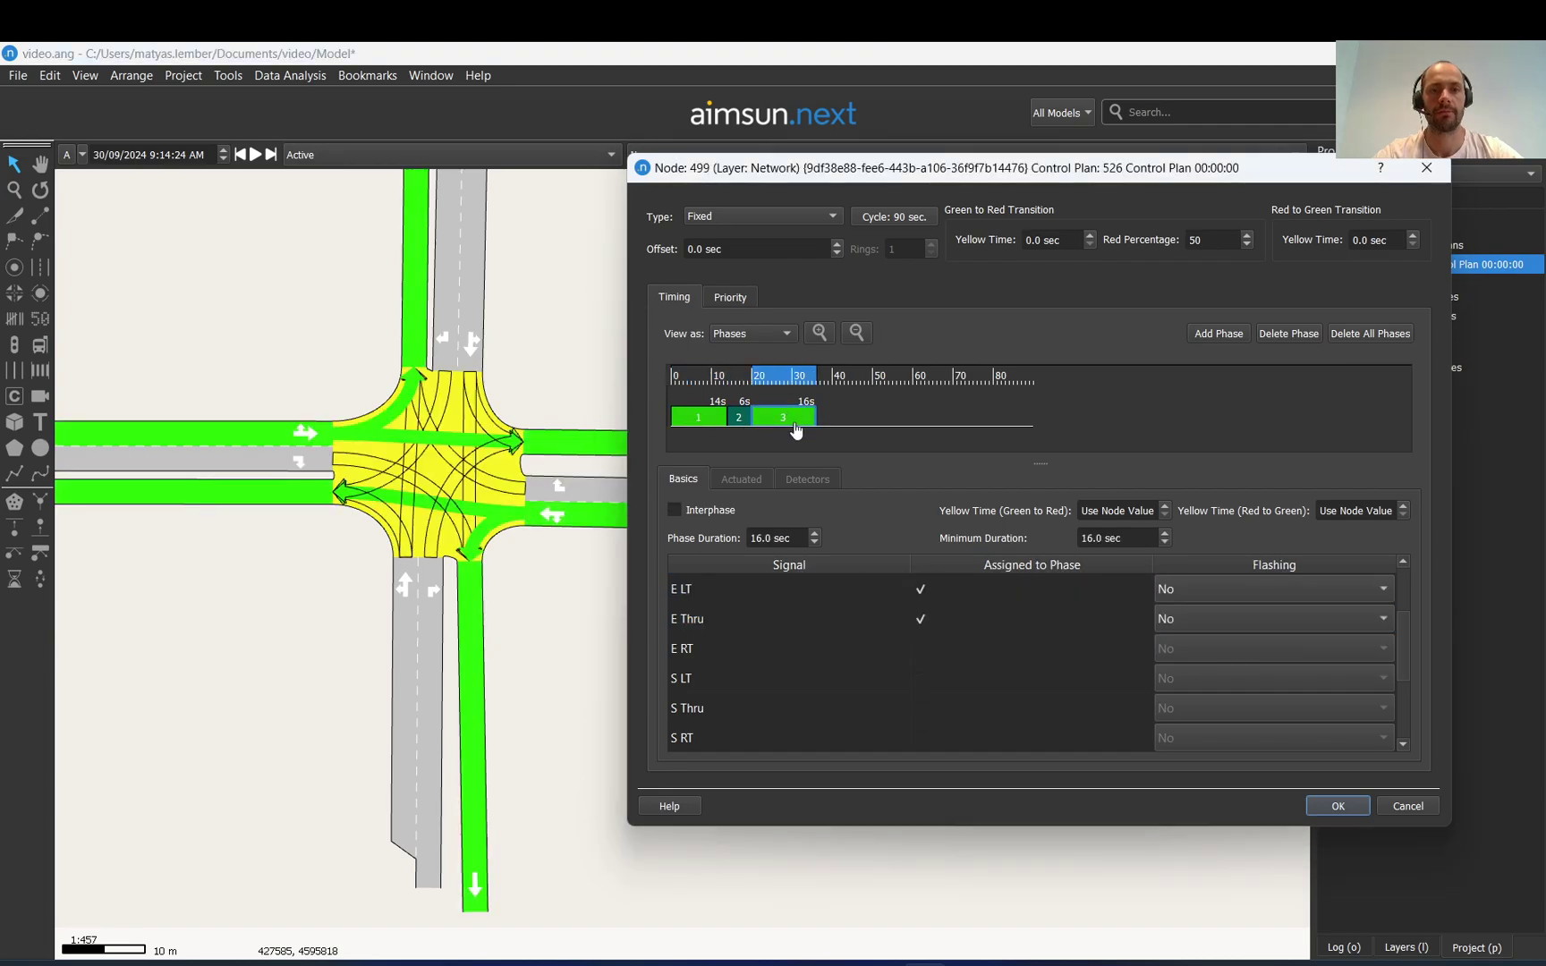
Add a fourth phase lasting 6 seconds and mark it as an interphase
{"action": "left_click", "coordinate": [1224, 334]}
{"action": "left_click_drag", "start_coordinate": [1028, 418], "coordinate": [831, 419]}
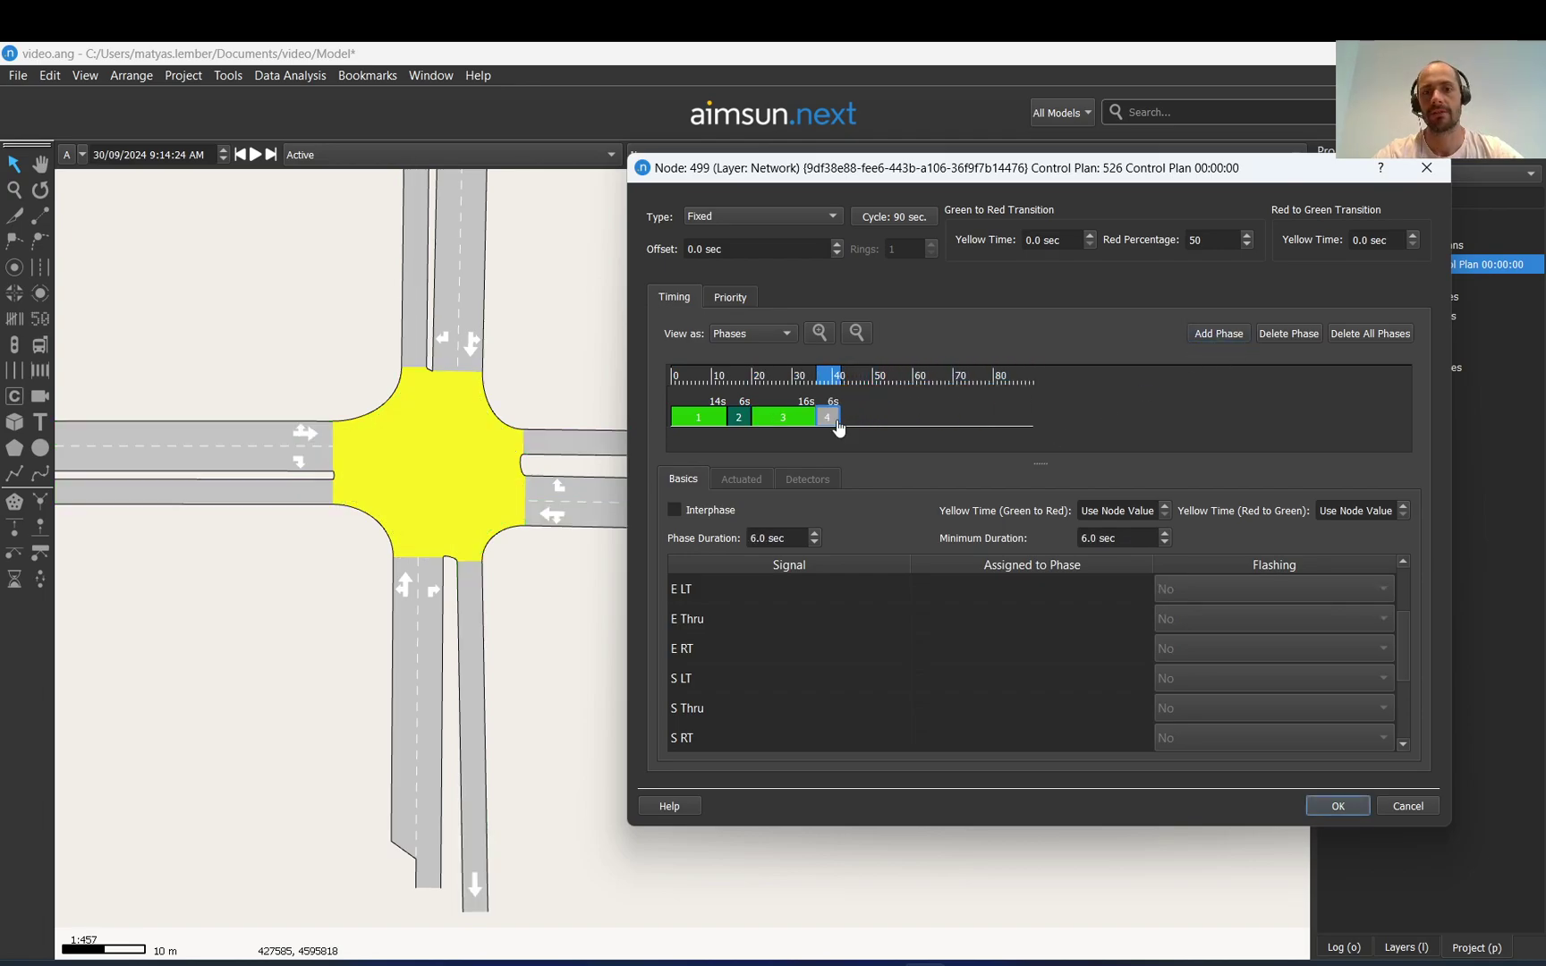
{"action": "left_click", "coordinate": [668, 512]}
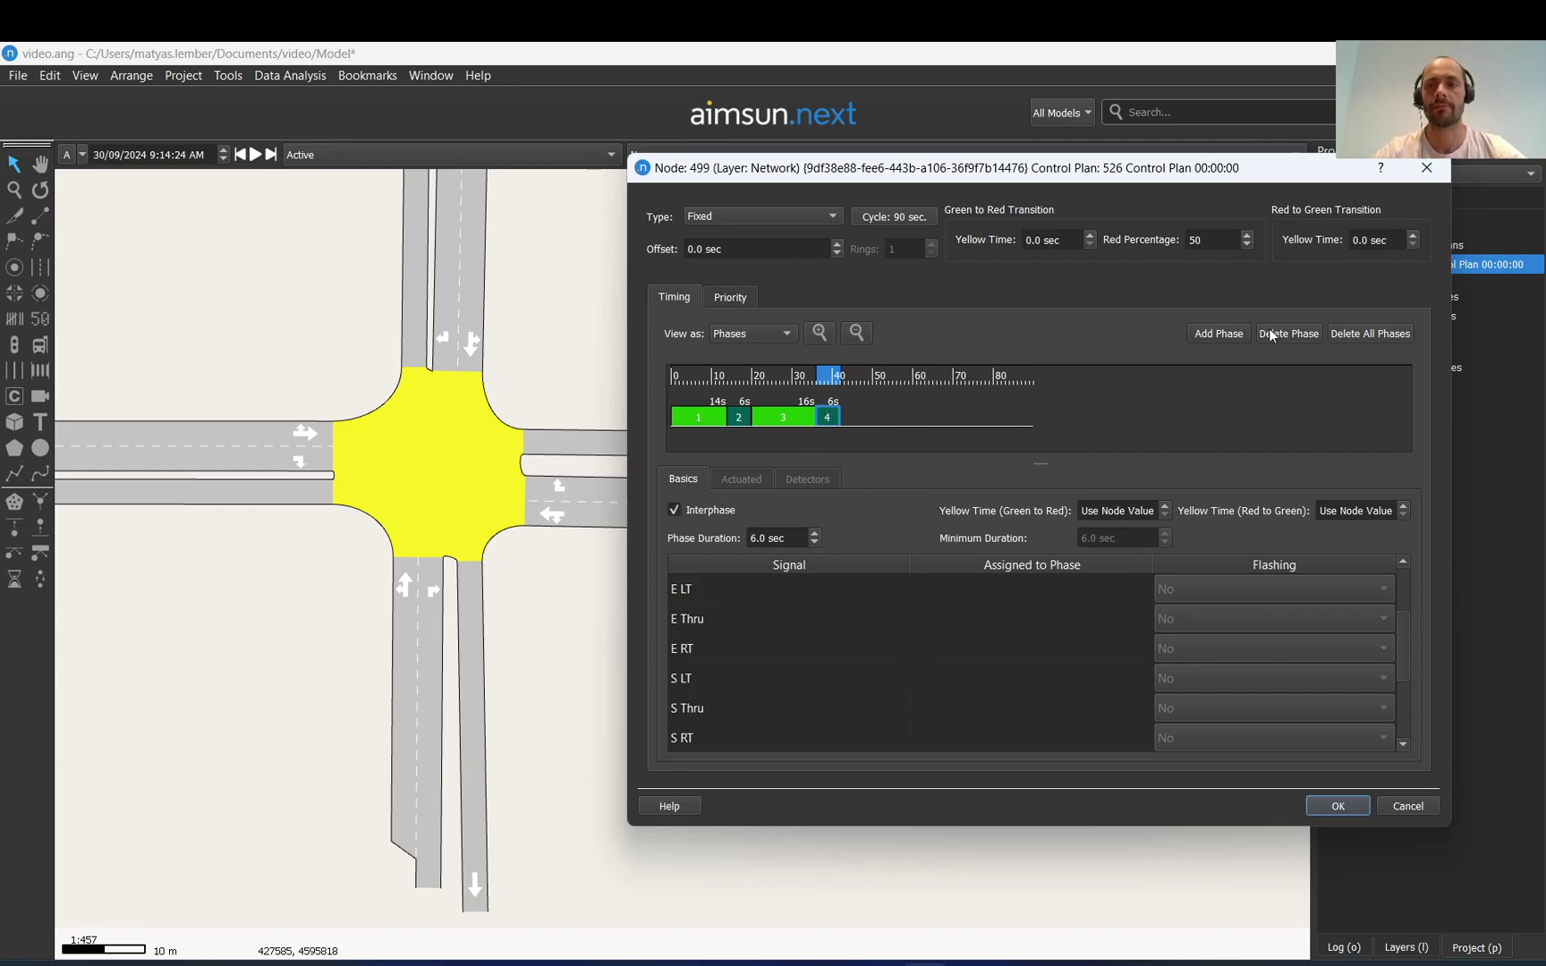
Add a fifth phase of 18 seconds and assign the southern signals S LT, S Thru and S RT to it
{"action": "left_click", "coordinate": [1236, 335]}
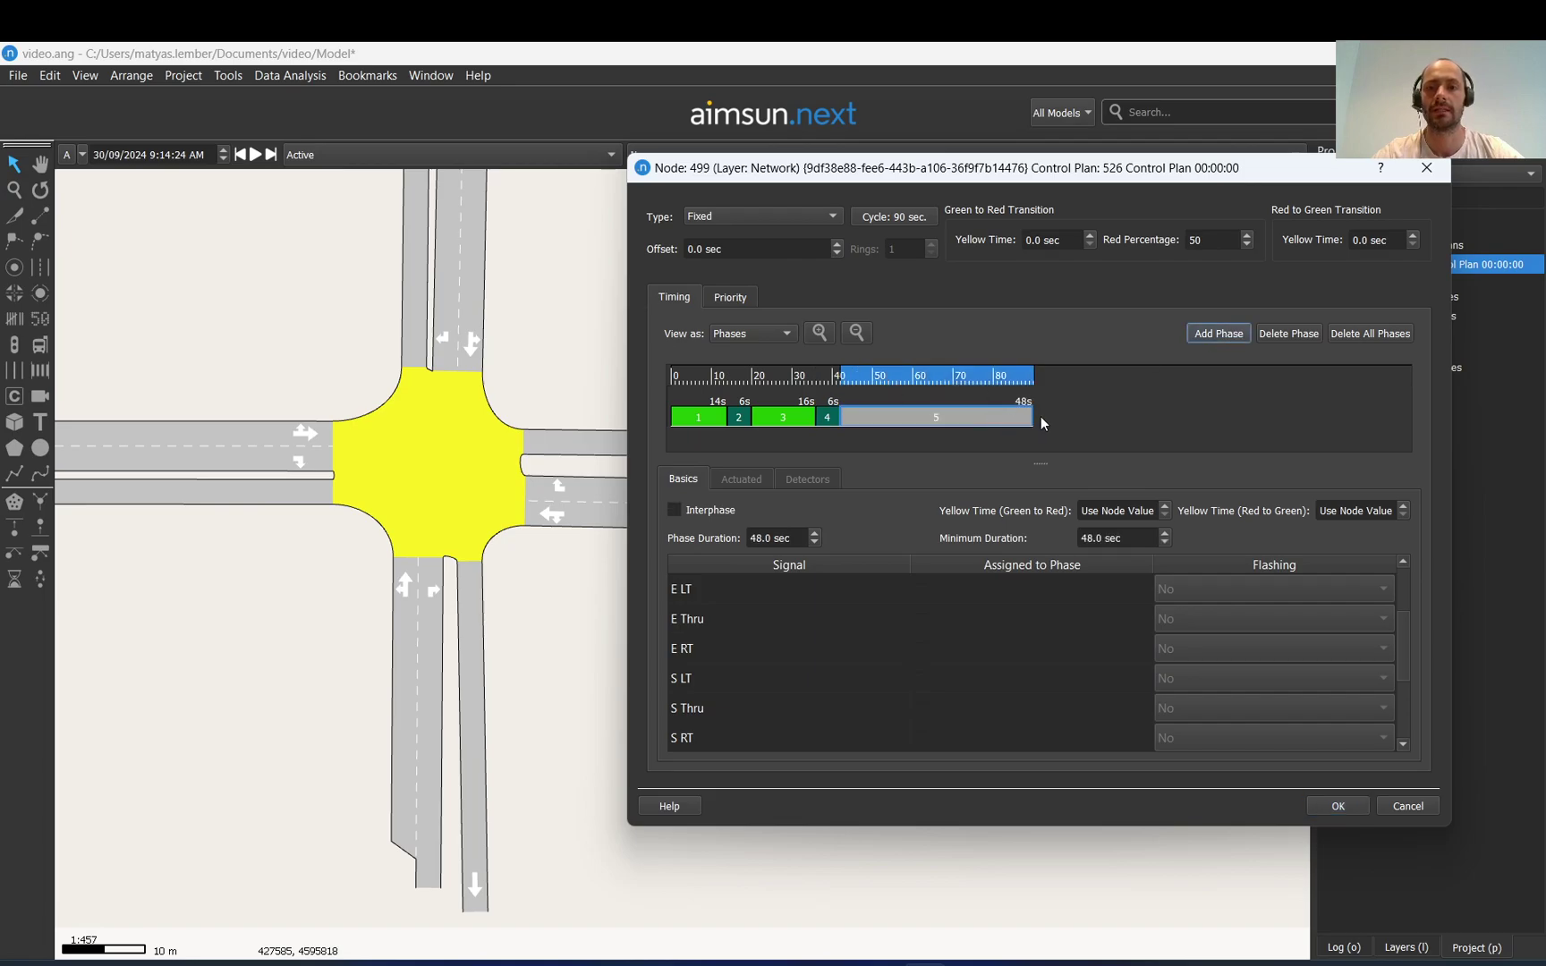
{"action": "left_click_drag", "start_coordinate": [1033, 426], "coordinate": [911, 423]}
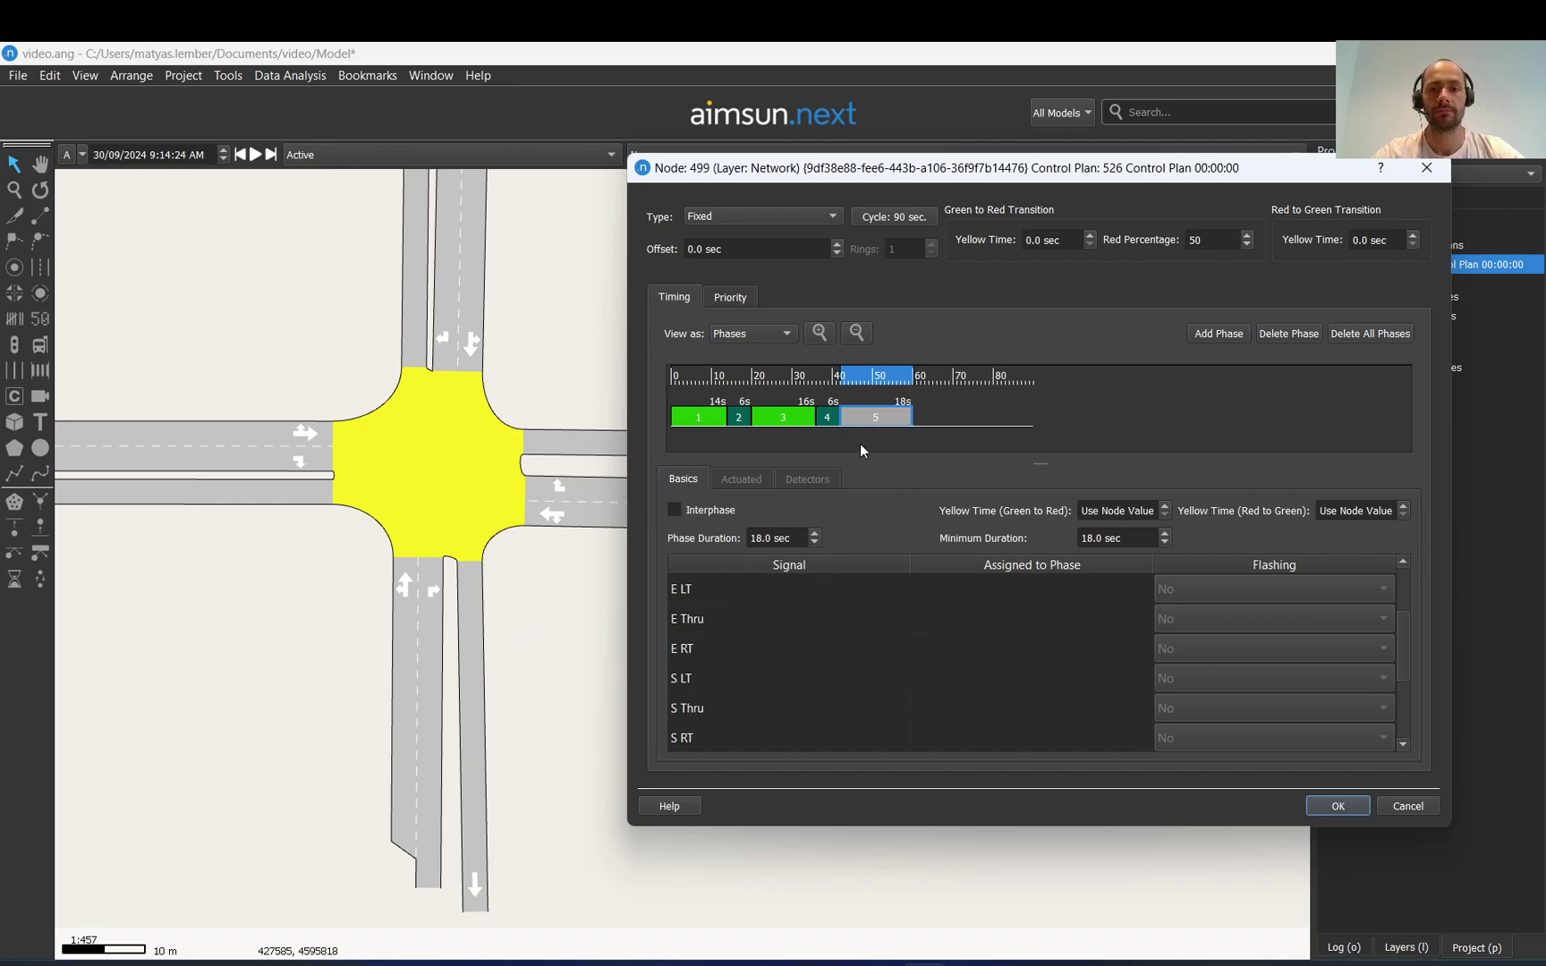
{"action": "left_click", "coordinate": [727, 677]}
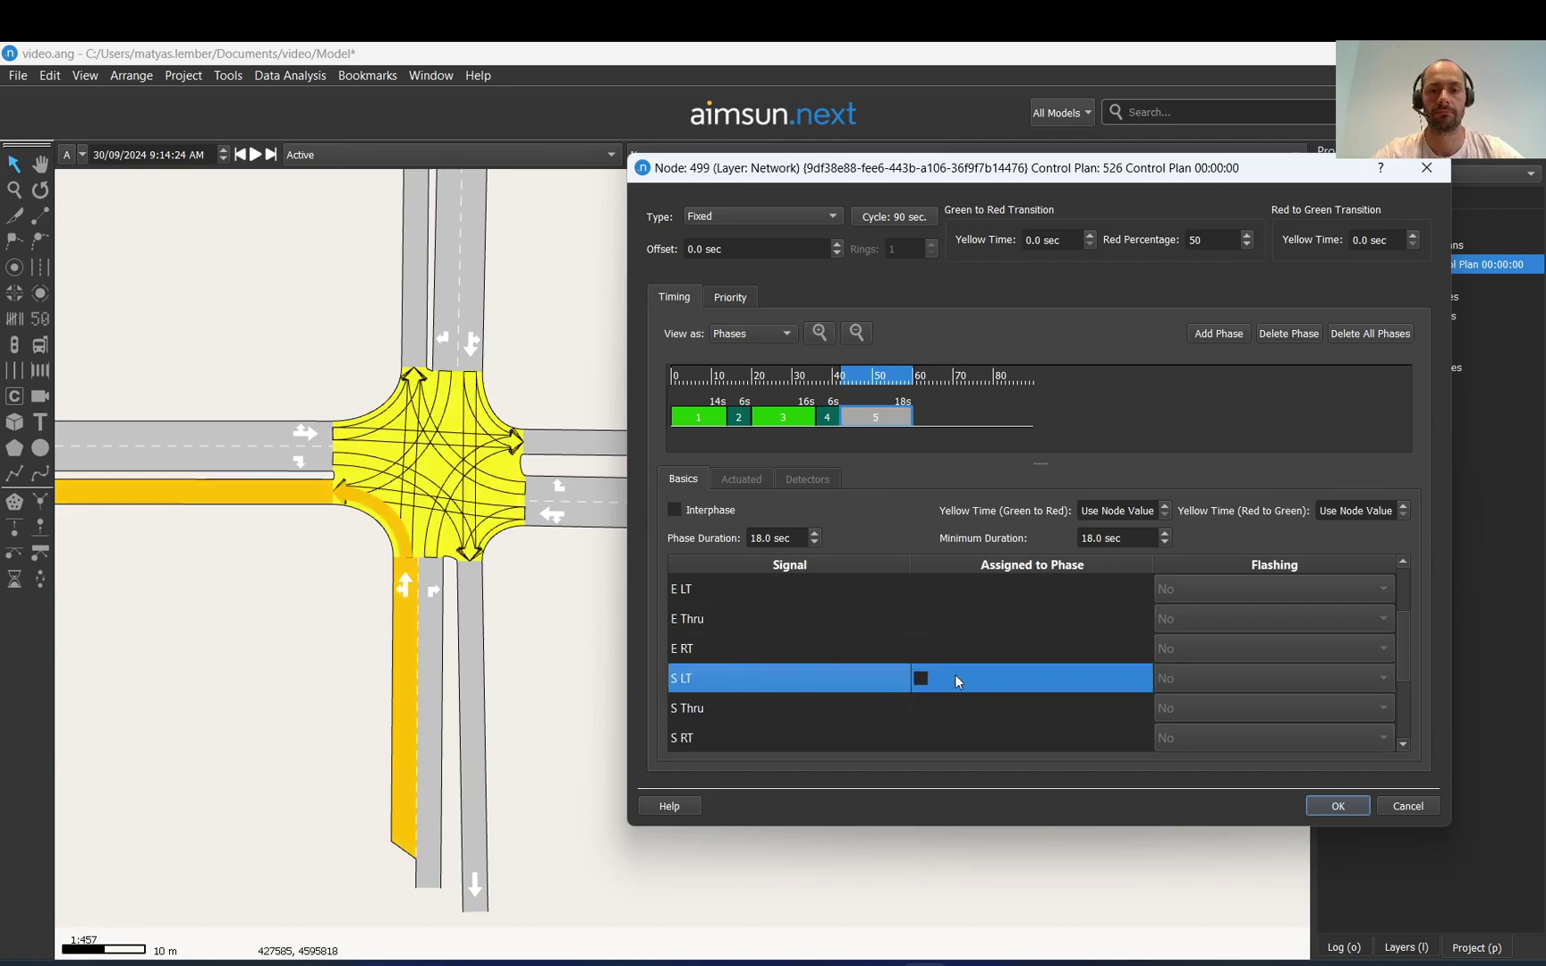
{"action": "left_click", "coordinate": [920, 678]}
{"action": "left_click", "coordinate": [919, 708]}
{"action": "left_click", "coordinate": [919, 736]}
{"action": "left_click", "coordinate": [921, 708]}
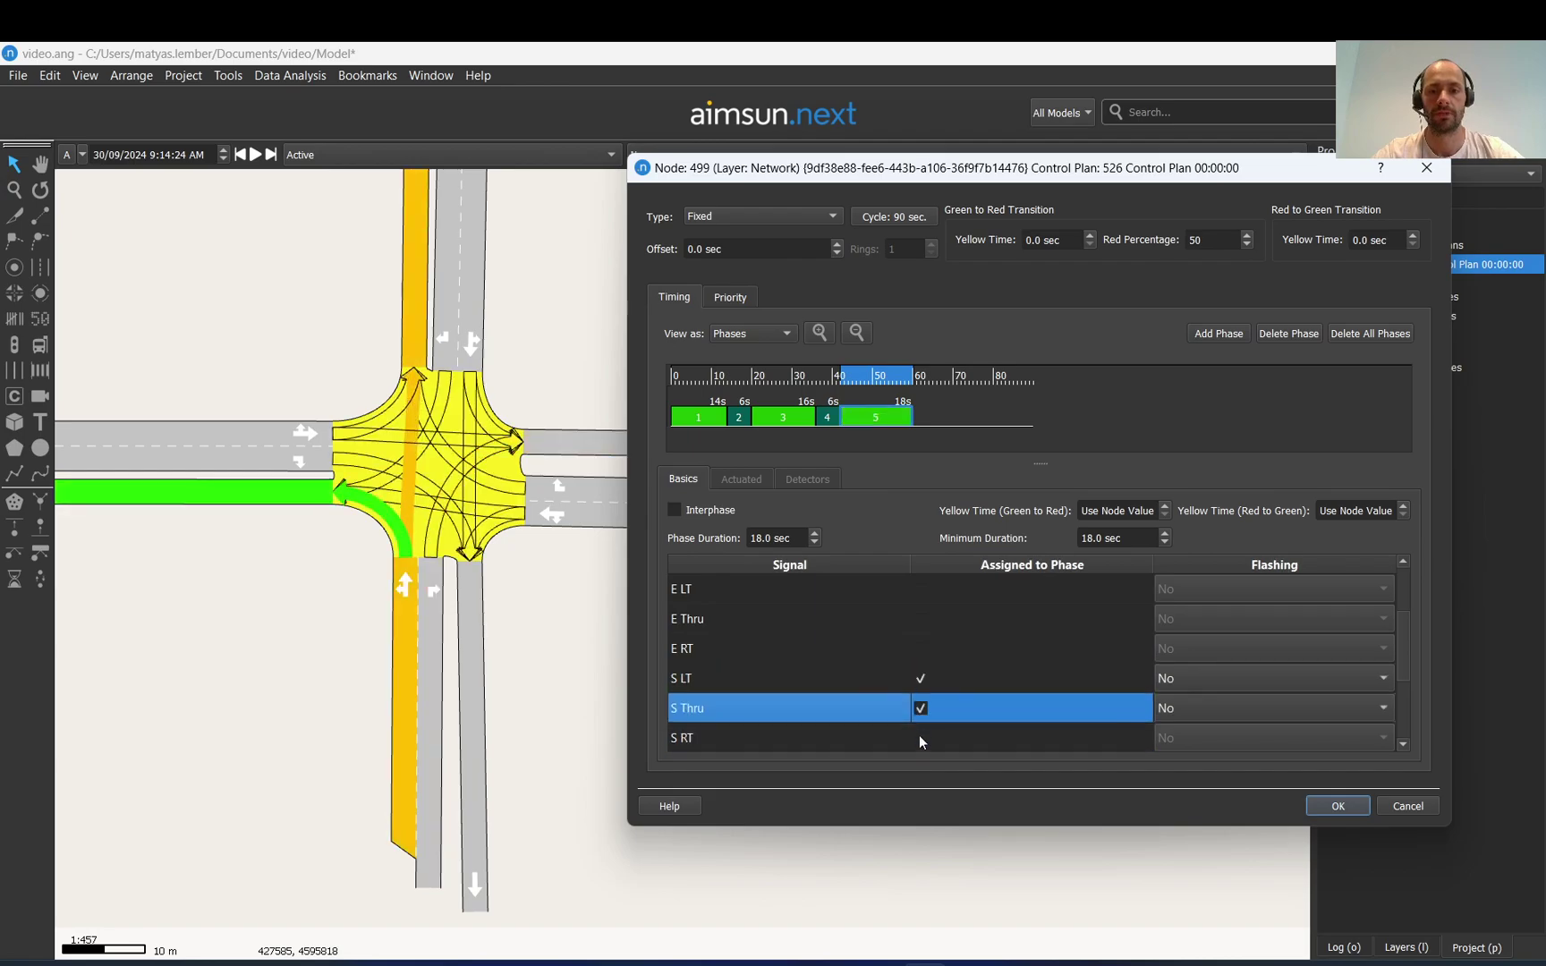
{"action": "left_click", "coordinate": [919, 735]}
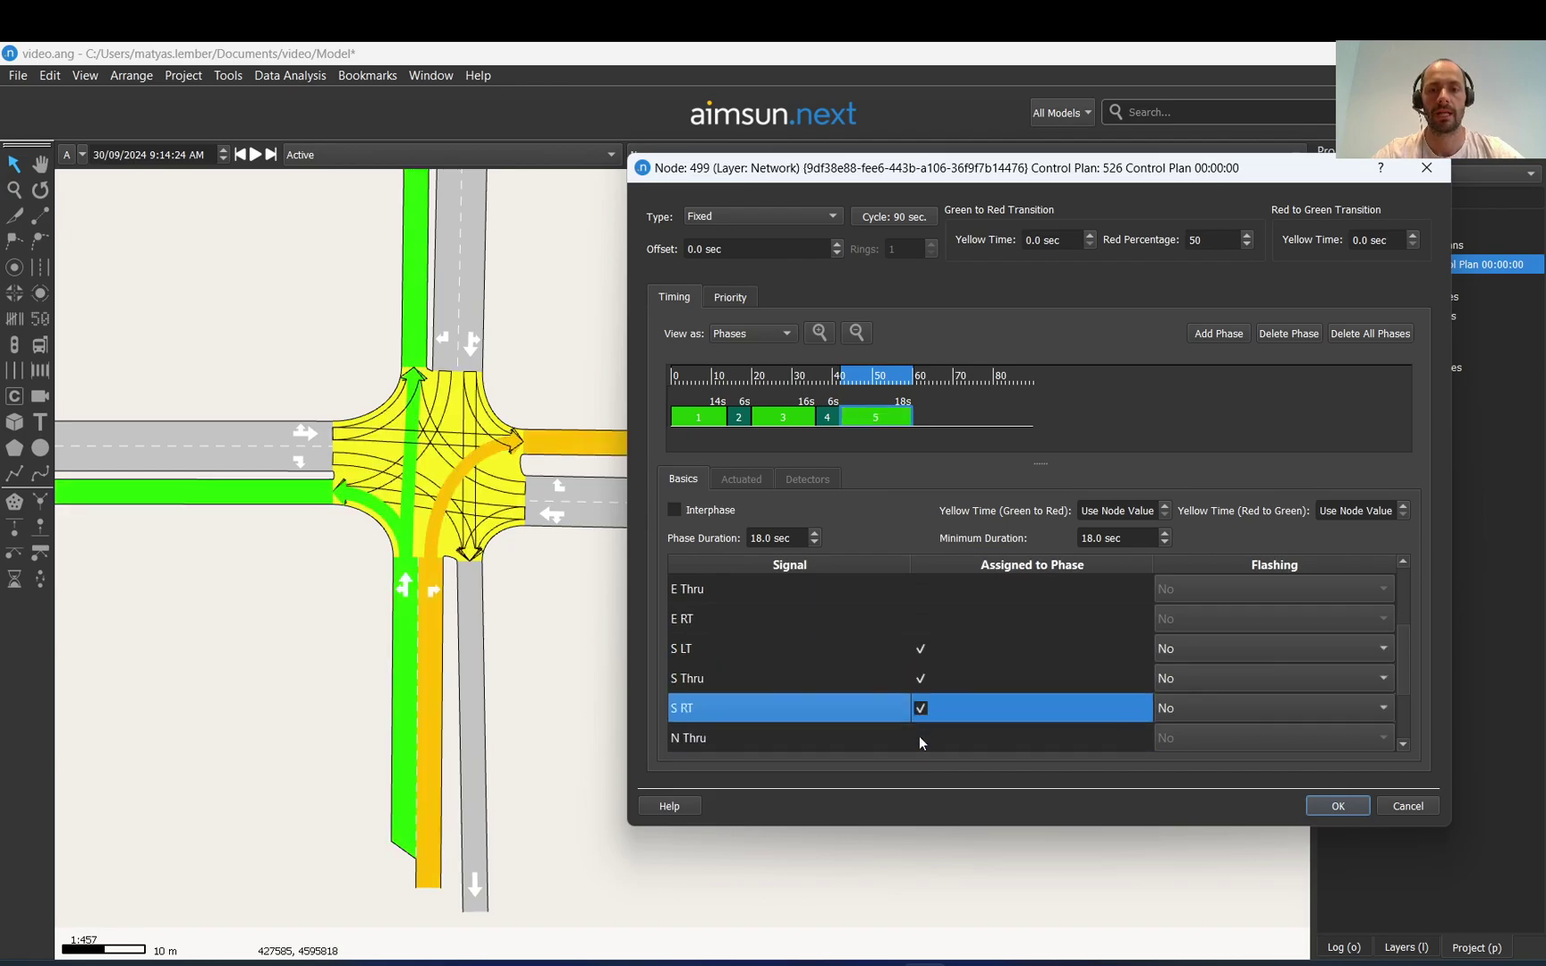
{"action": "left_click", "coordinate": [827, 418]}
{"action": "left_click", "coordinate": [877, 418]}
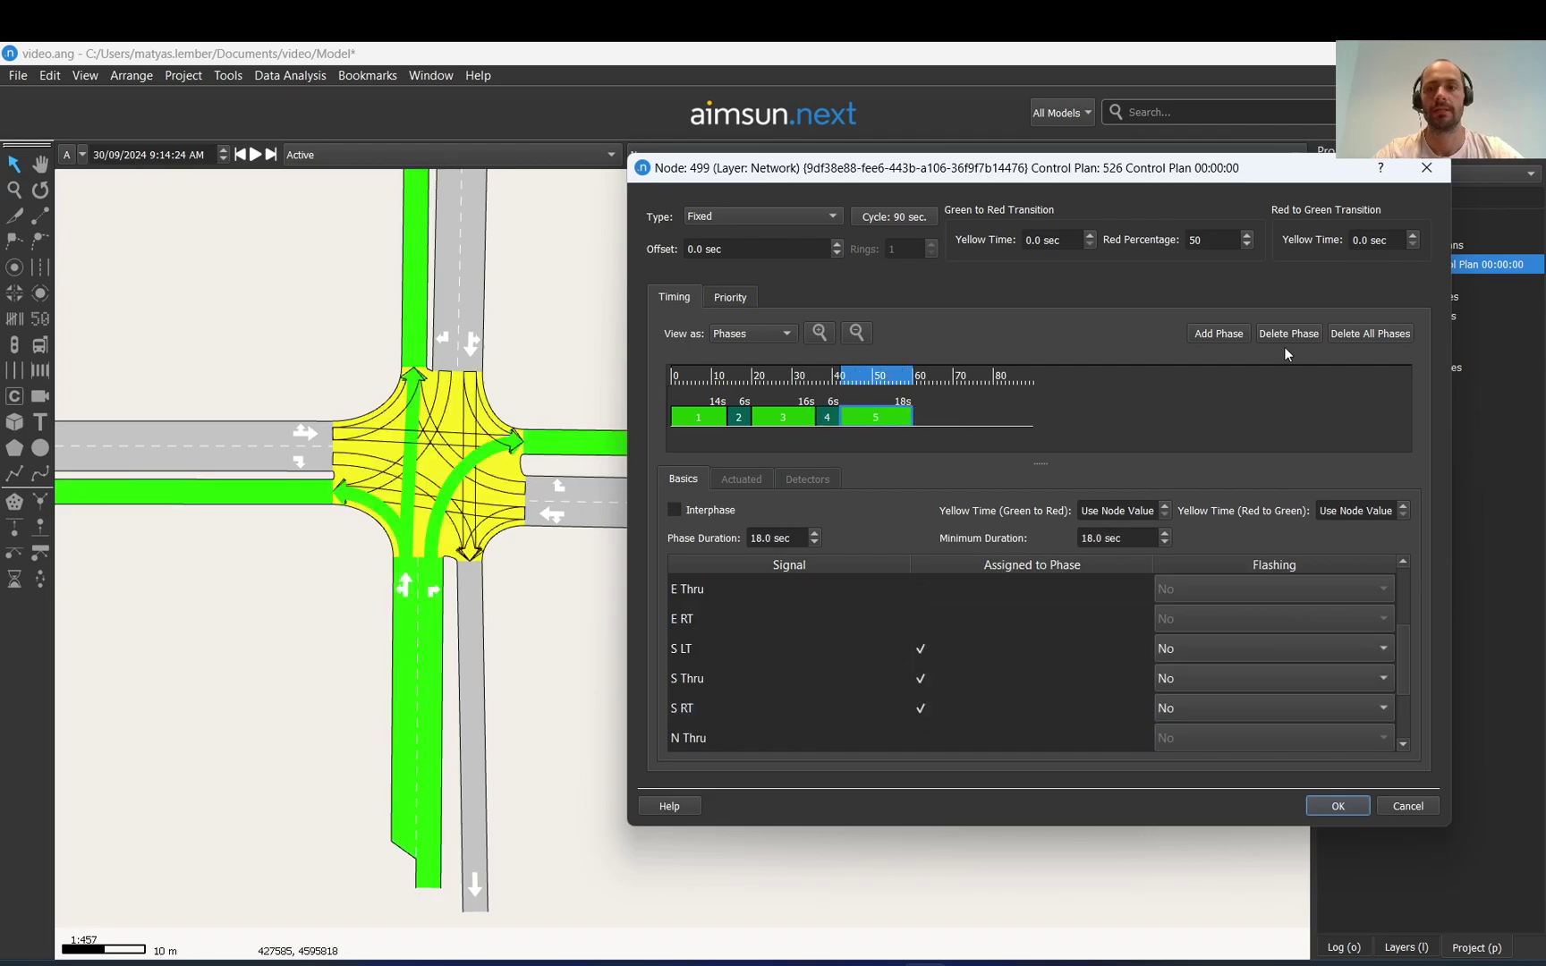
Add a sixth phase as a 6-second interphase following the southern approach's phase
{"action": "left_click", "coordinate": [1219, 334]}
{"action": "left_click_drag", "start_coordinate": [1031, 418], "coordinate": [928, 419]}
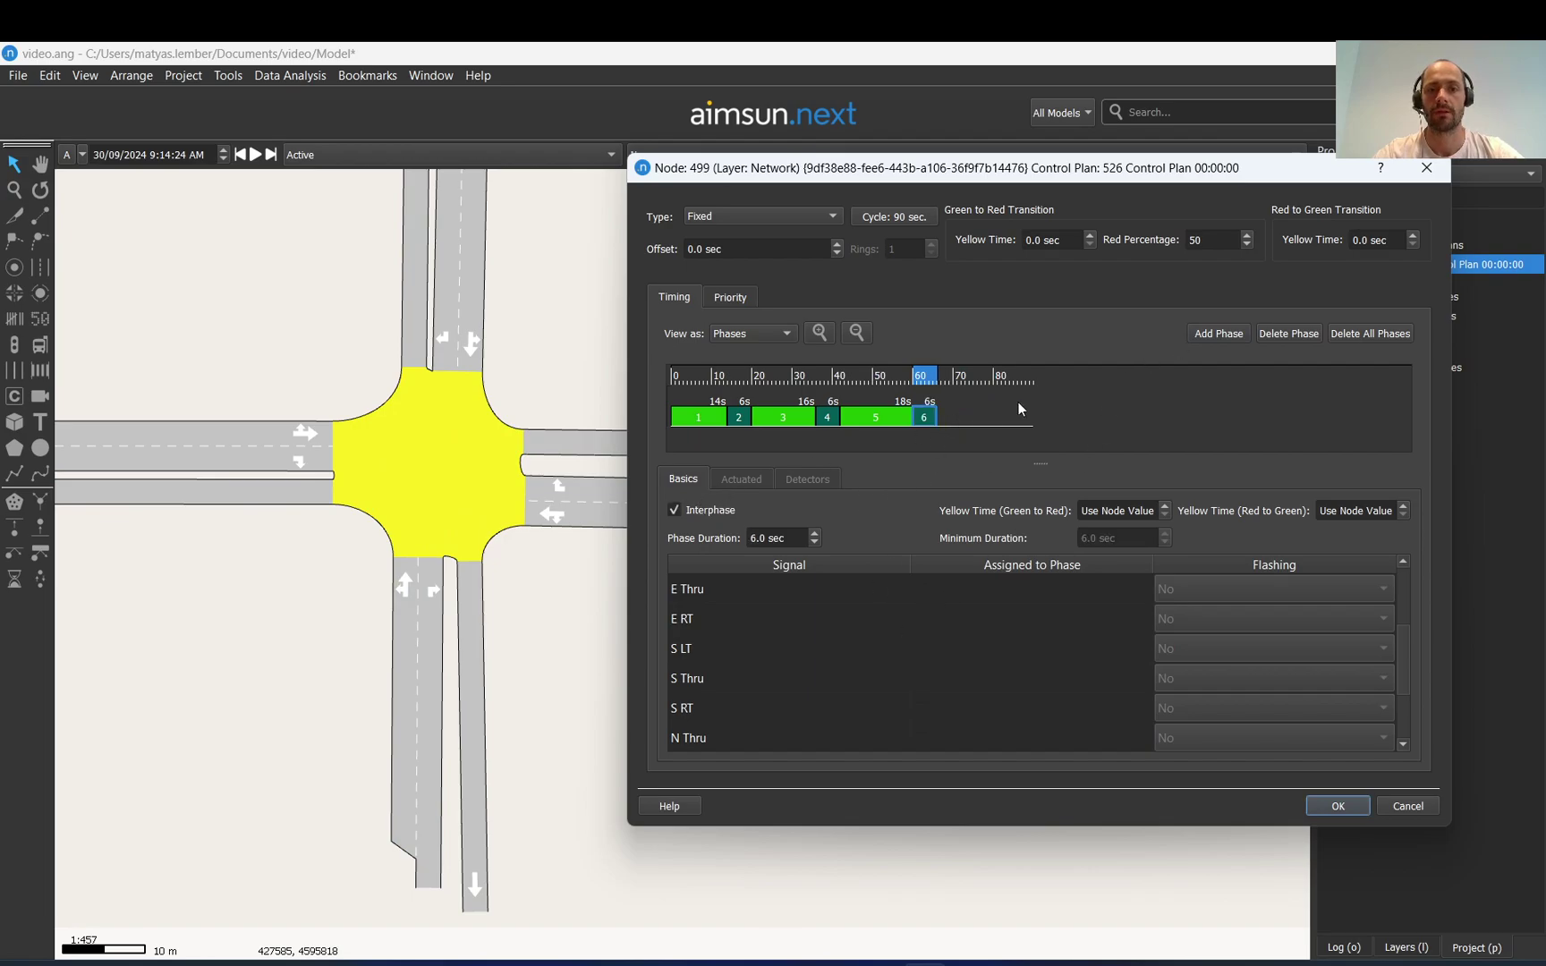
Add a seventh phase of 16 seconds and assign the northern signals N Thru, N RT and N LT to it
{"action": "left_click", "coordinate": [1219, 333]}
{"action": "left_click_drag", "start_coordinate": [1032, 417], "coordinate": [996, 418]}
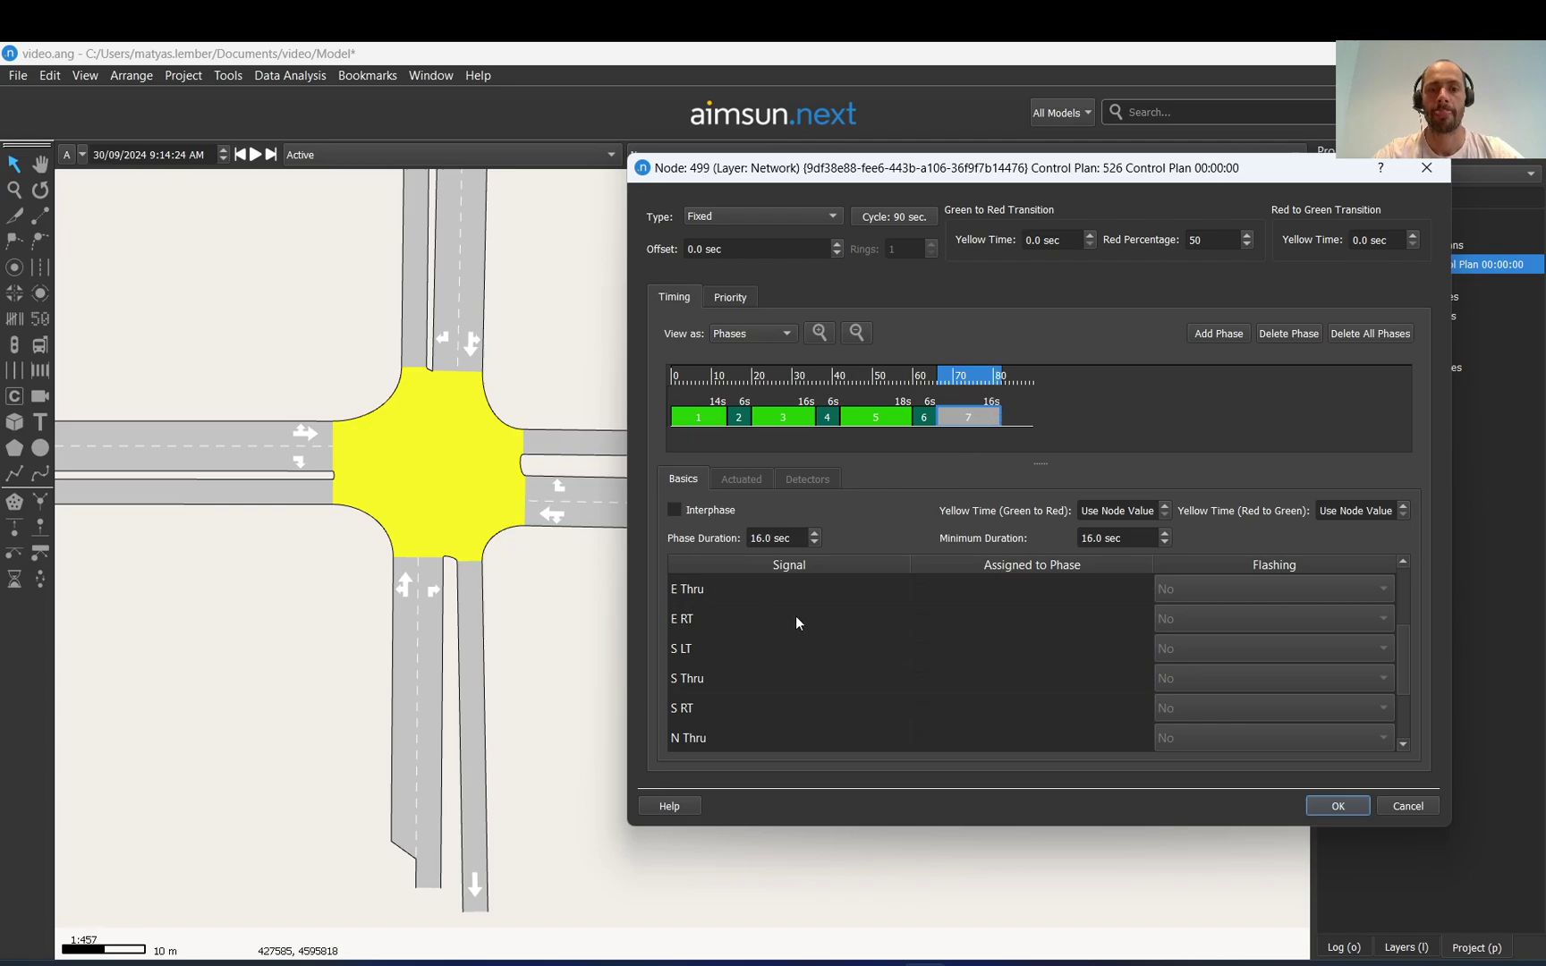
{"action": "scroll", "coordinate": [774, 646], "scroll_direction": "down", "scroll_amount": 1}
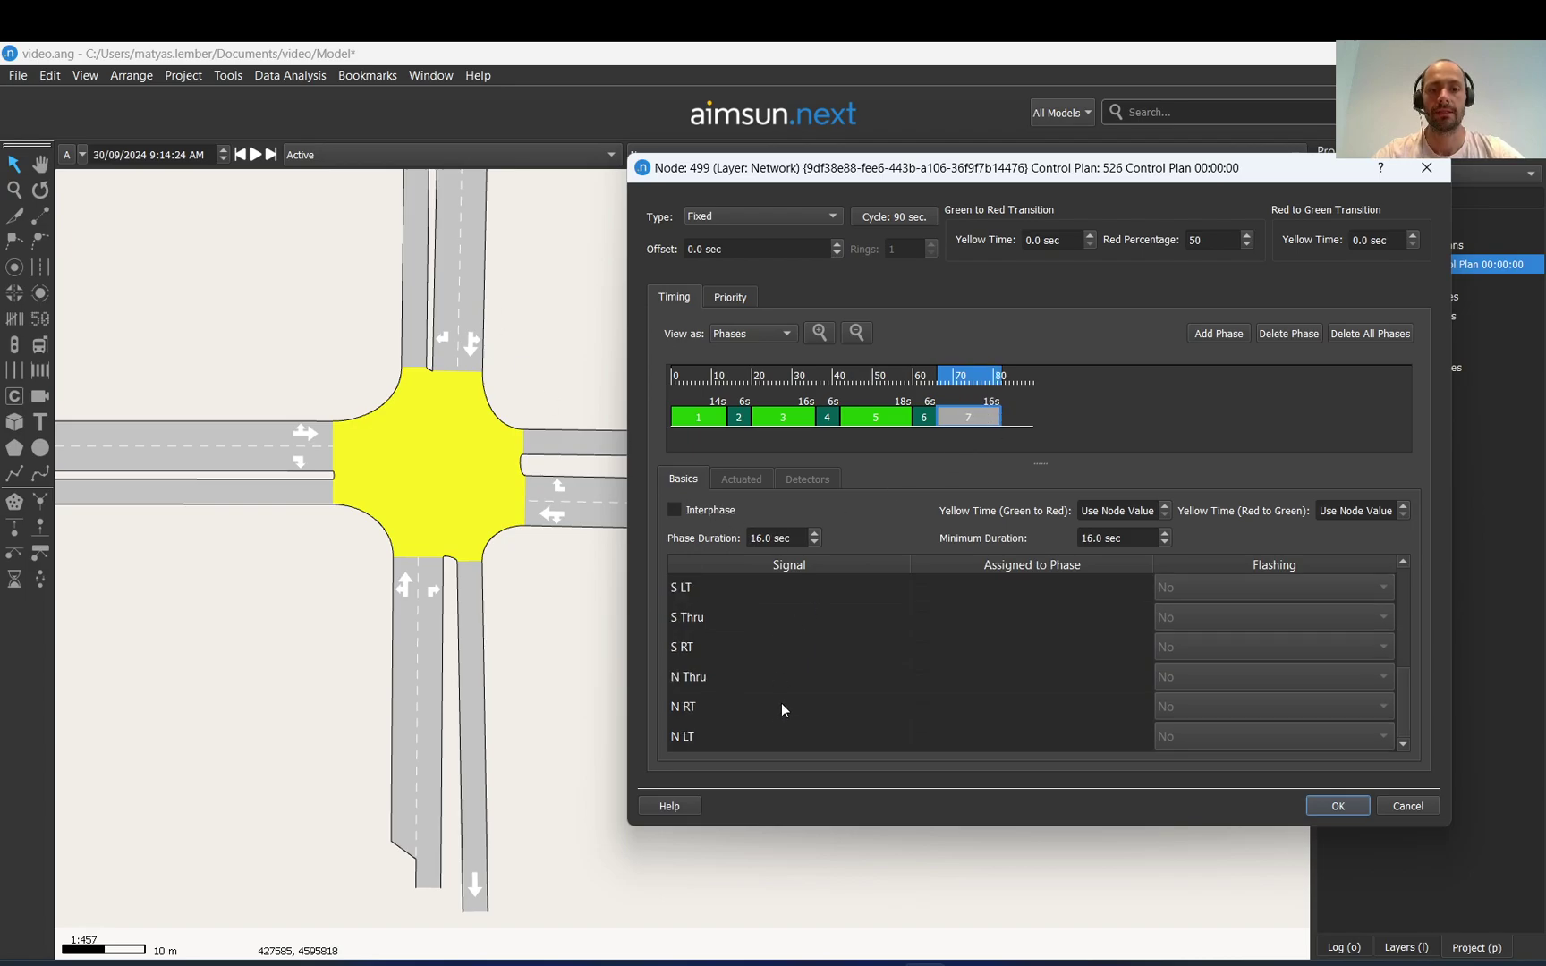
{"action": "left_click", "coordinate": [913, 678]}
{"action": "left_click", "coordinate": [921, 675]}
{"action": "left_click", "coordinate": [922, 698]}
{"action": "left_click", "coordinate": [921, 704]}
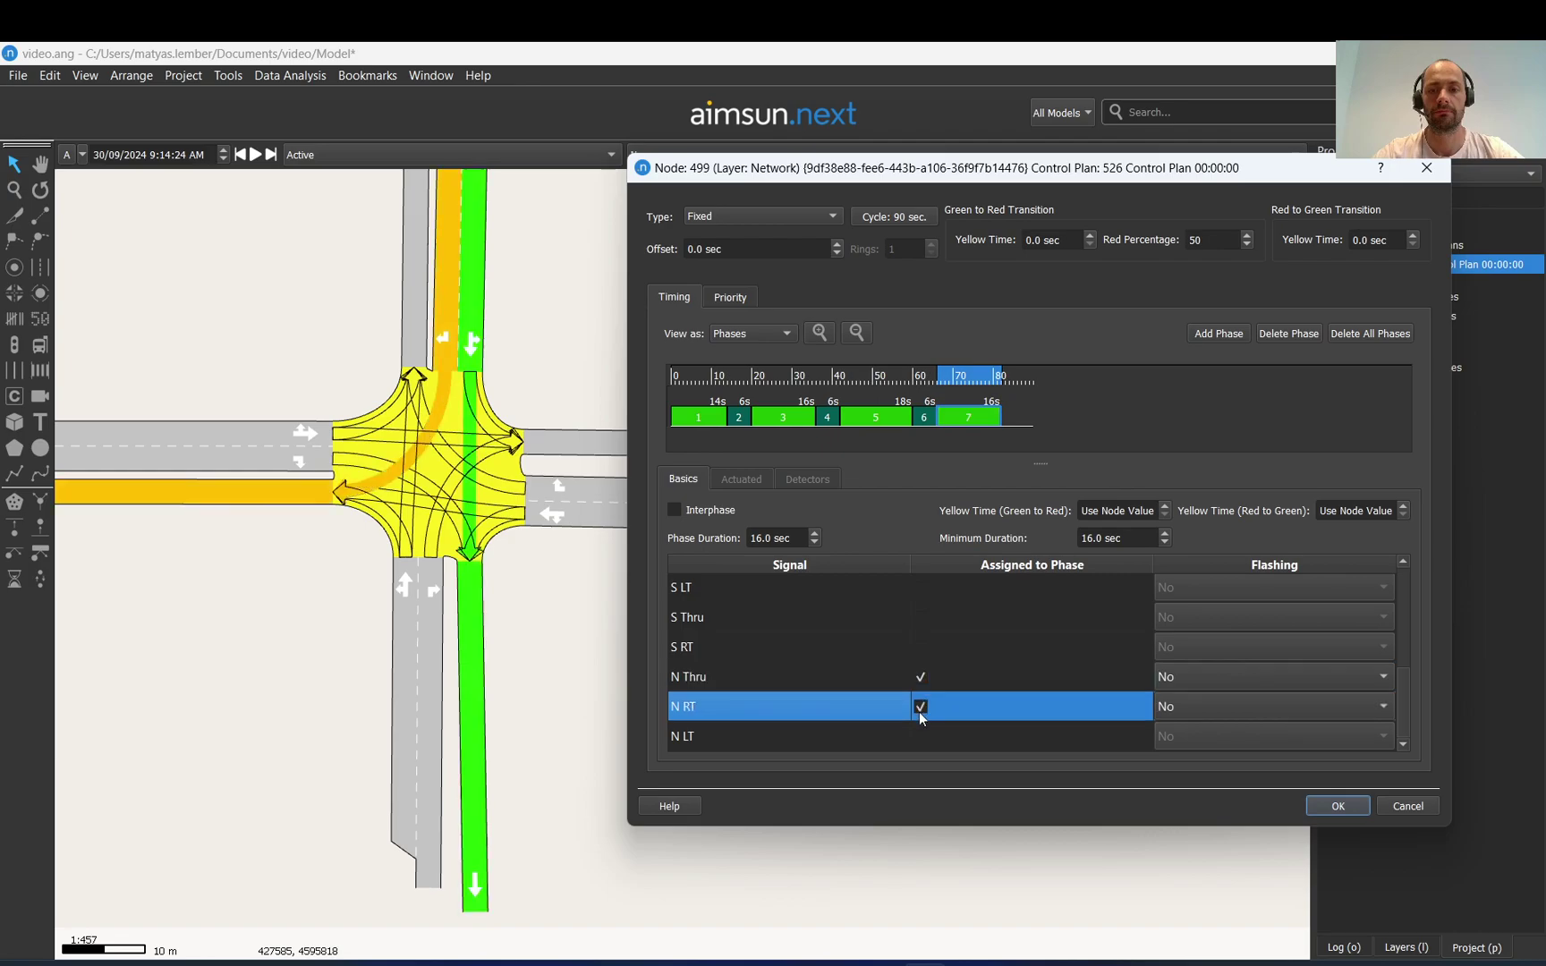
{"action": "left_click", "coordinate": [922, 735]}
{"action": "left_click", "coordinate": [922, 736]}
{"action": "left_click", "coordinate": [552, 370]}
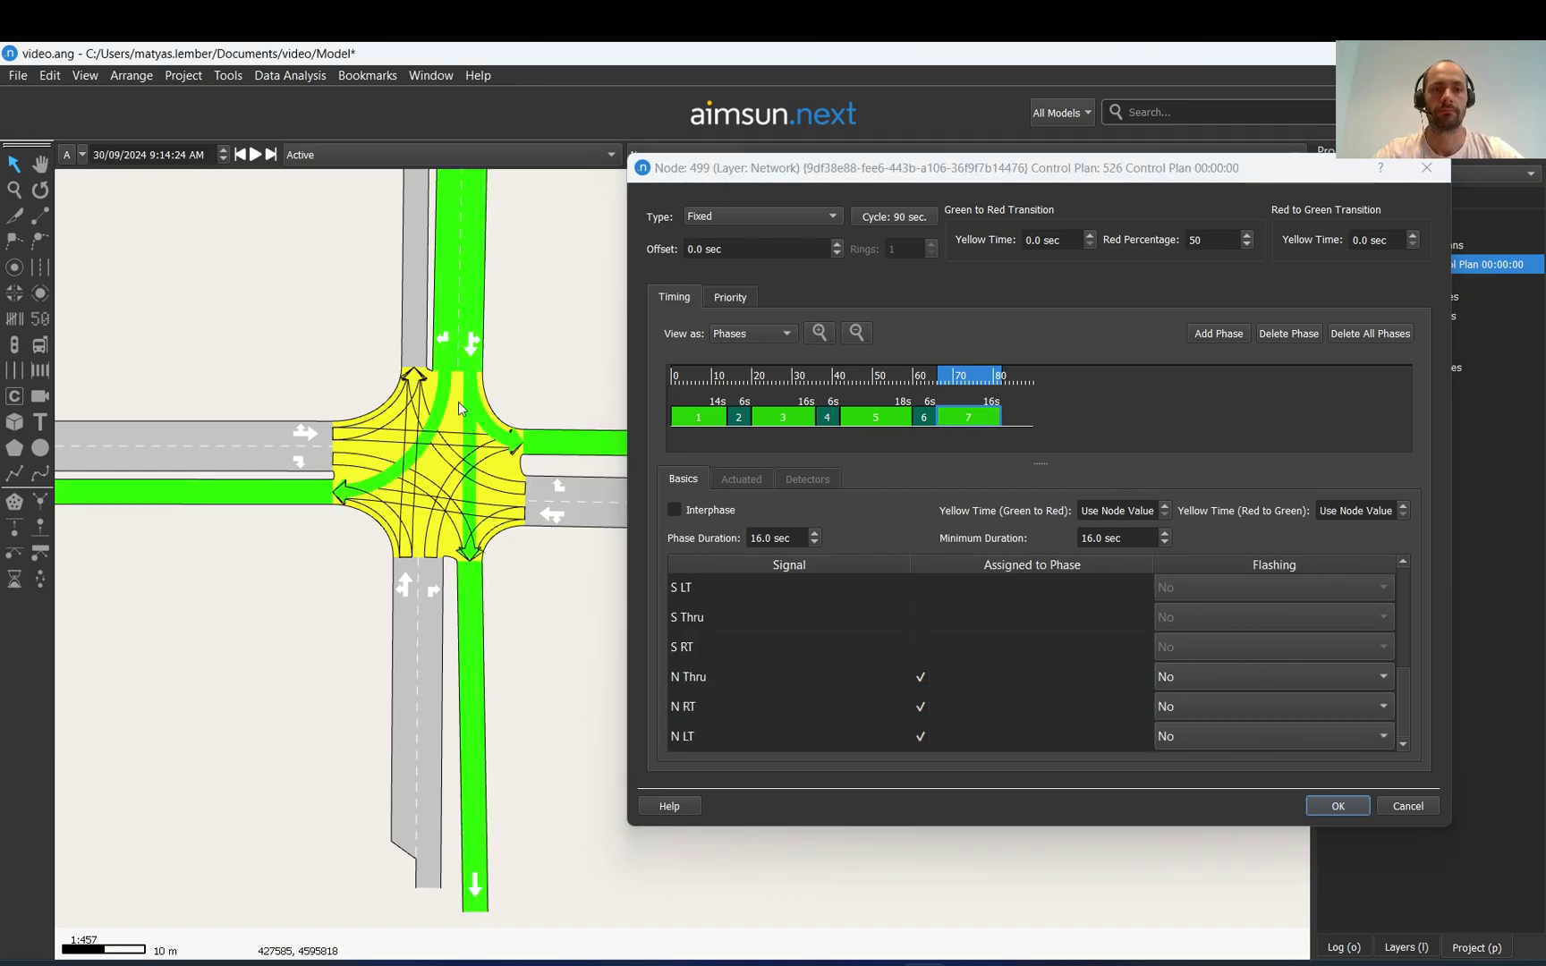
Add an eighth phase of 6 seconds at the end of the cycle and lengthen the seventh phase to 18 seconds
{"action": "left_click", "coordinate": [1219, 332]}
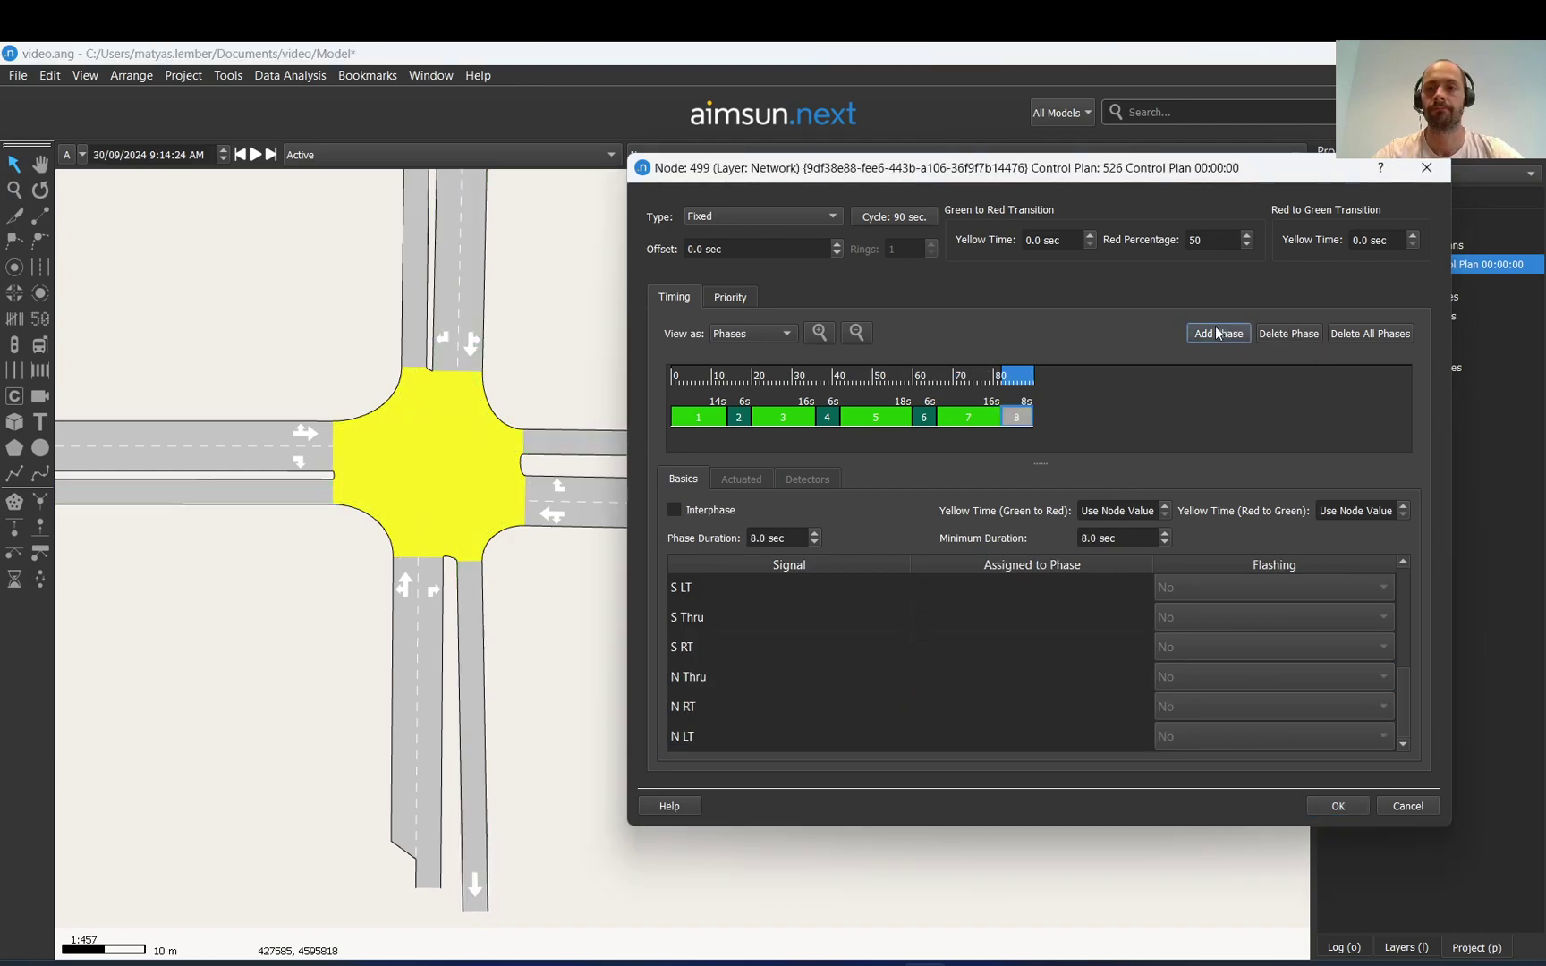
{"action": "left_click_drag", "start_coordinate": [1031, 423], "coordinate": [1015, 425]}
{"action": "left_click", "coordinate": [887, 214]}
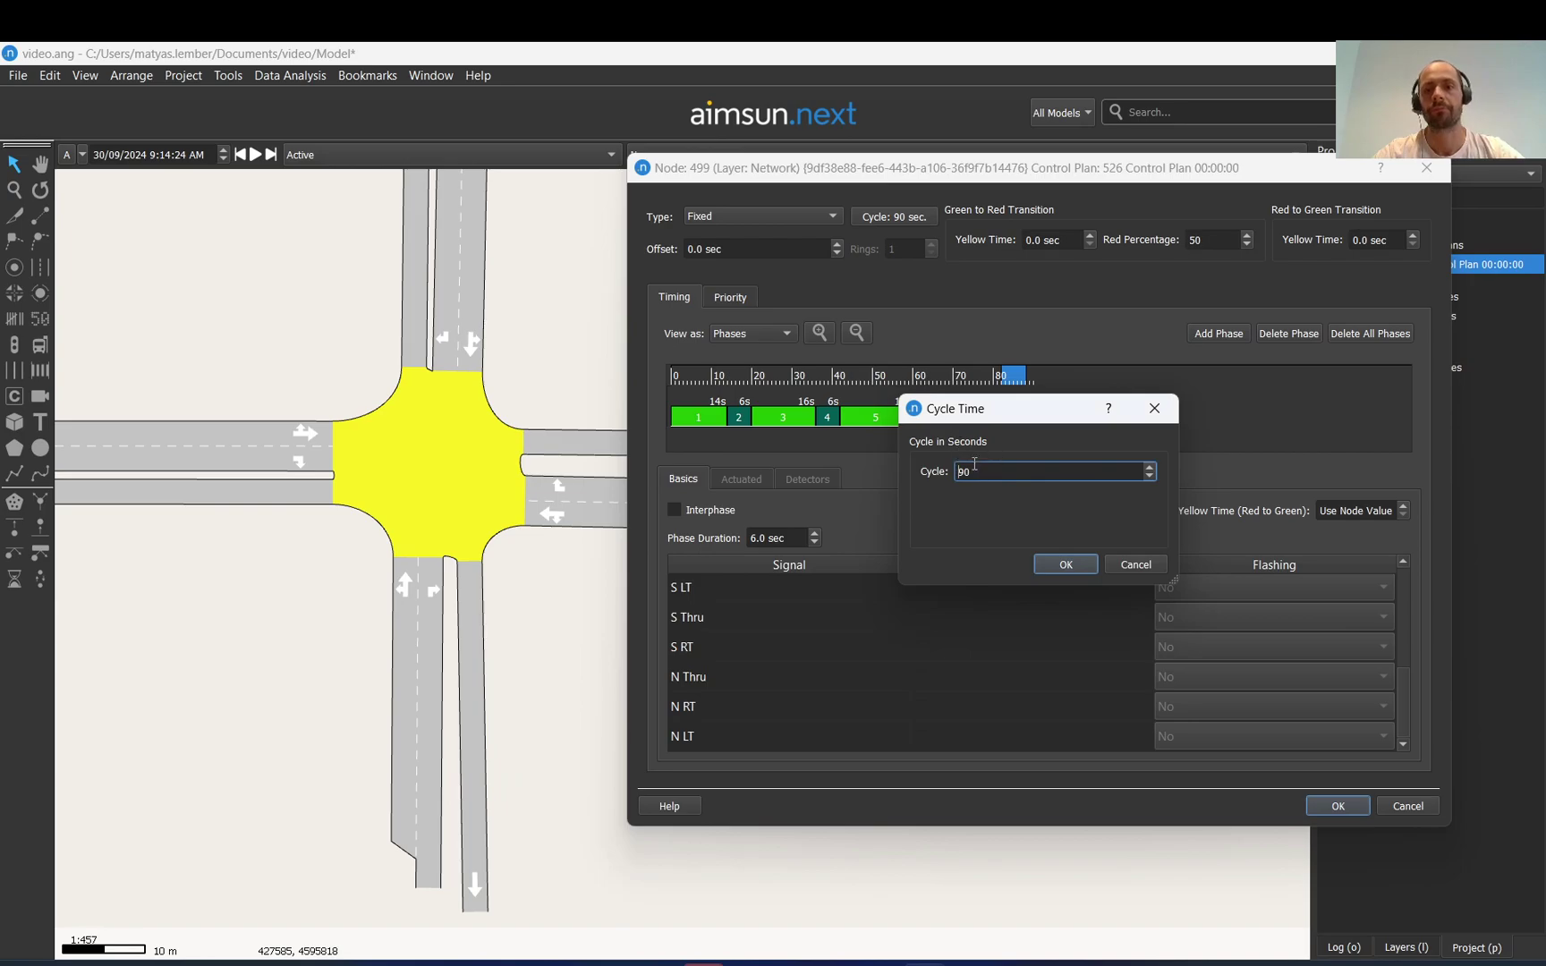
{"action": "left_click_drag", "start_coordinate": [979, 414], "coordinate": [944, 395]}
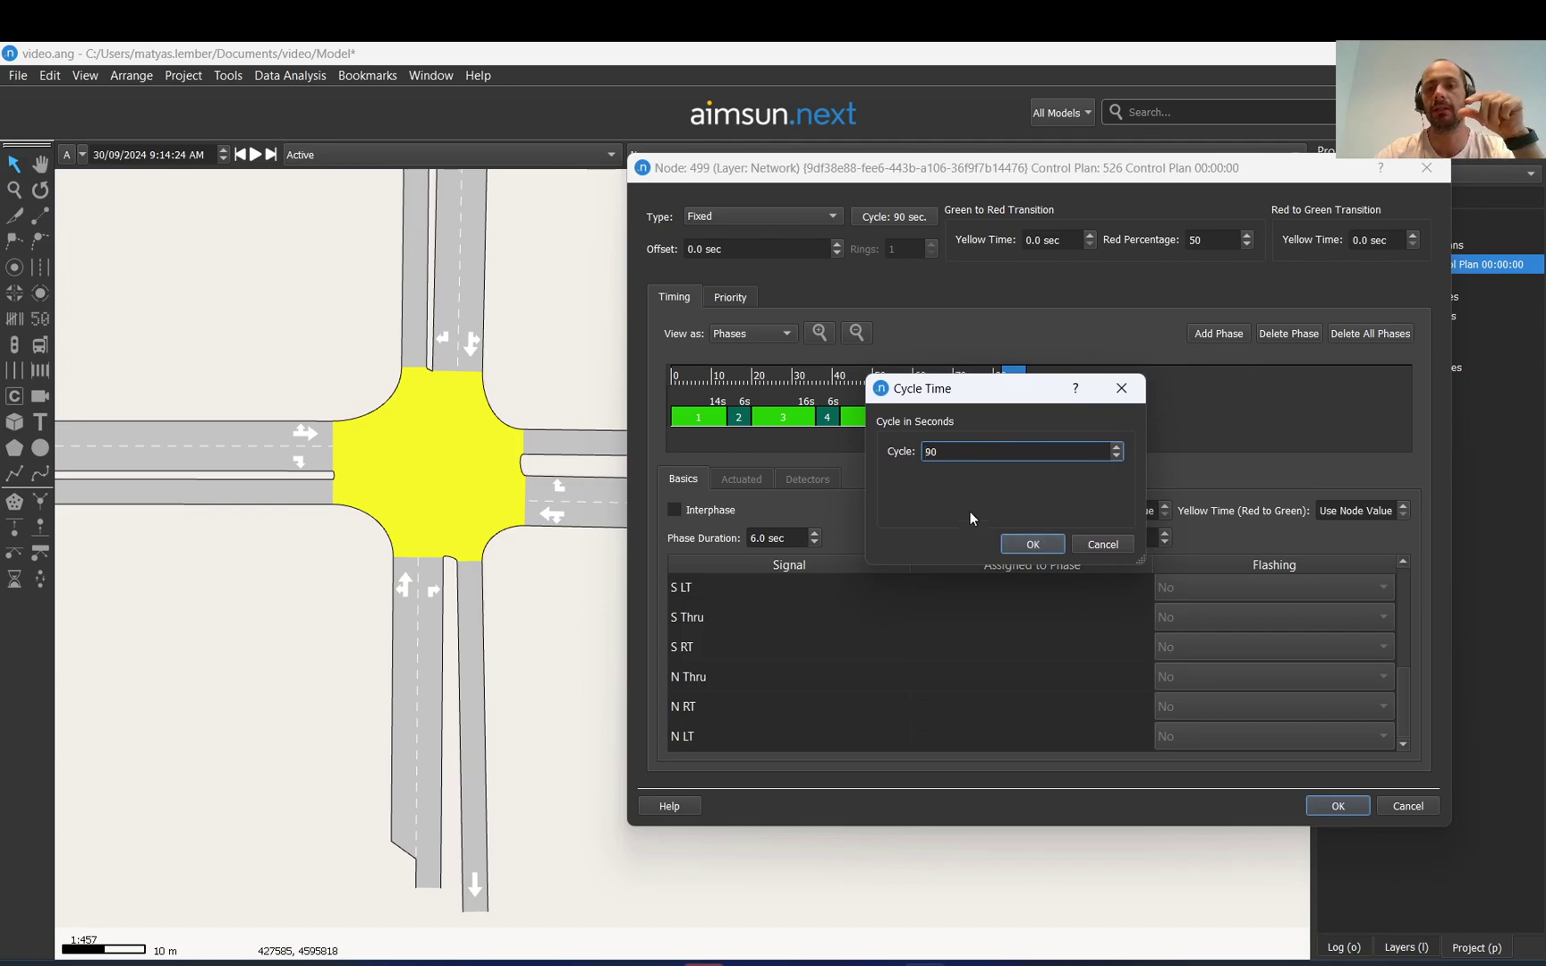
{"action": "left_click", "coordinate": [1034, 543]}
{"action": "left_click_drag", "start_coordinate": [1002, 418], "coordinate": [1003, 417]}
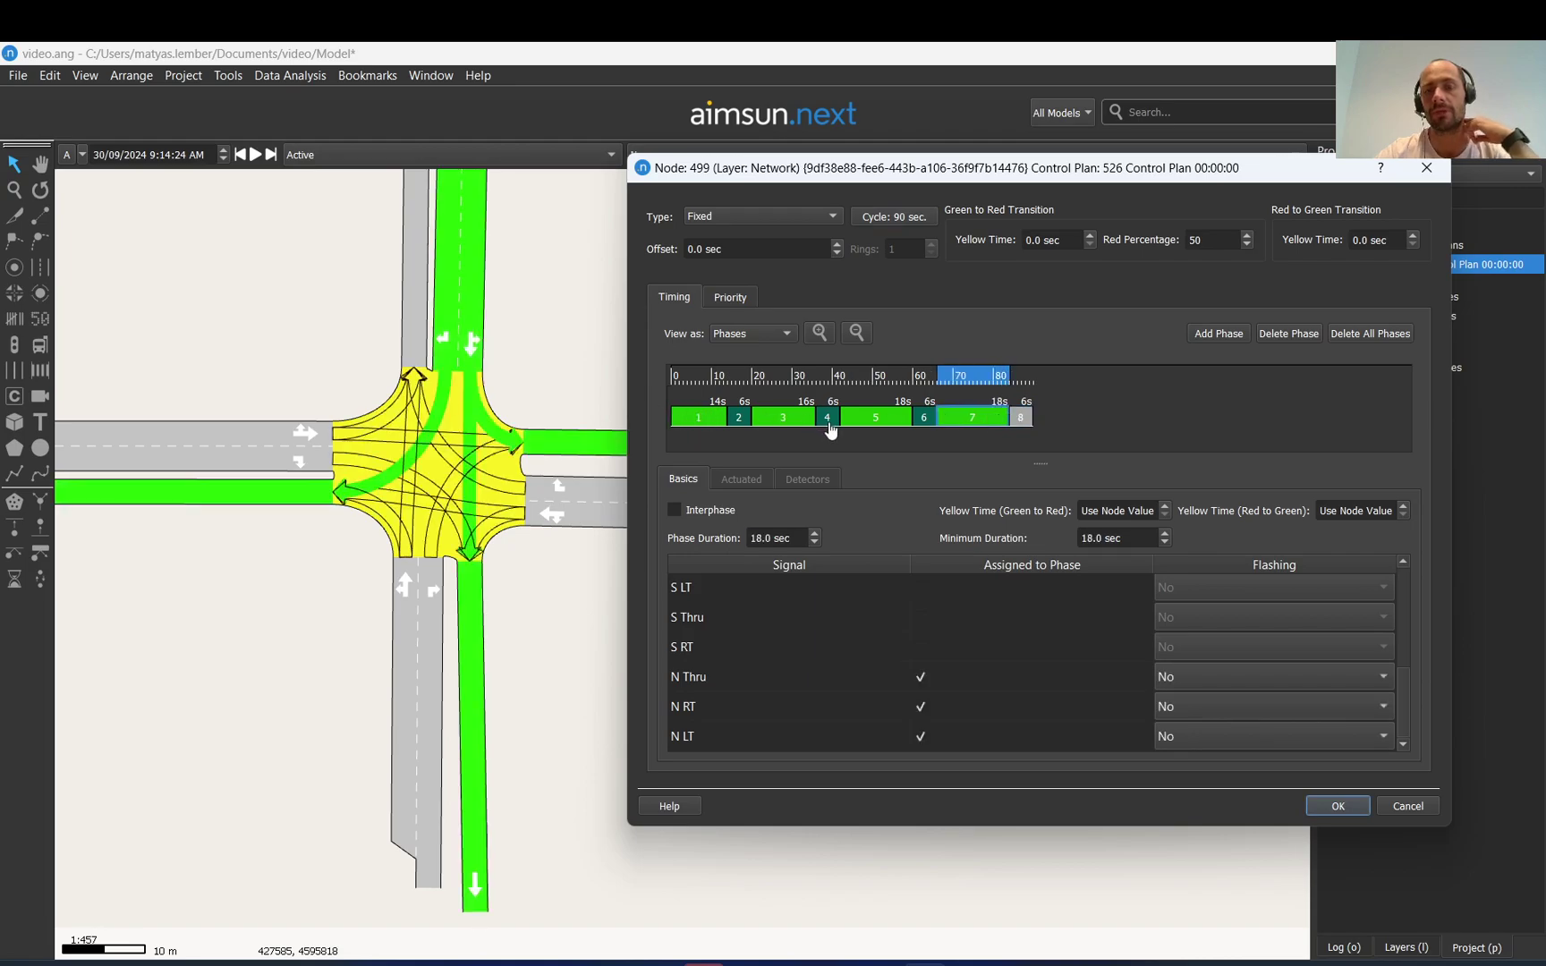
Review the turns of phases 5, 3 and 1 on the map and accept the node's control plan
{"action": "left_click", "coordinate": [893, 421]}
{"action": "left_click", "coordinate": [790, 417]}
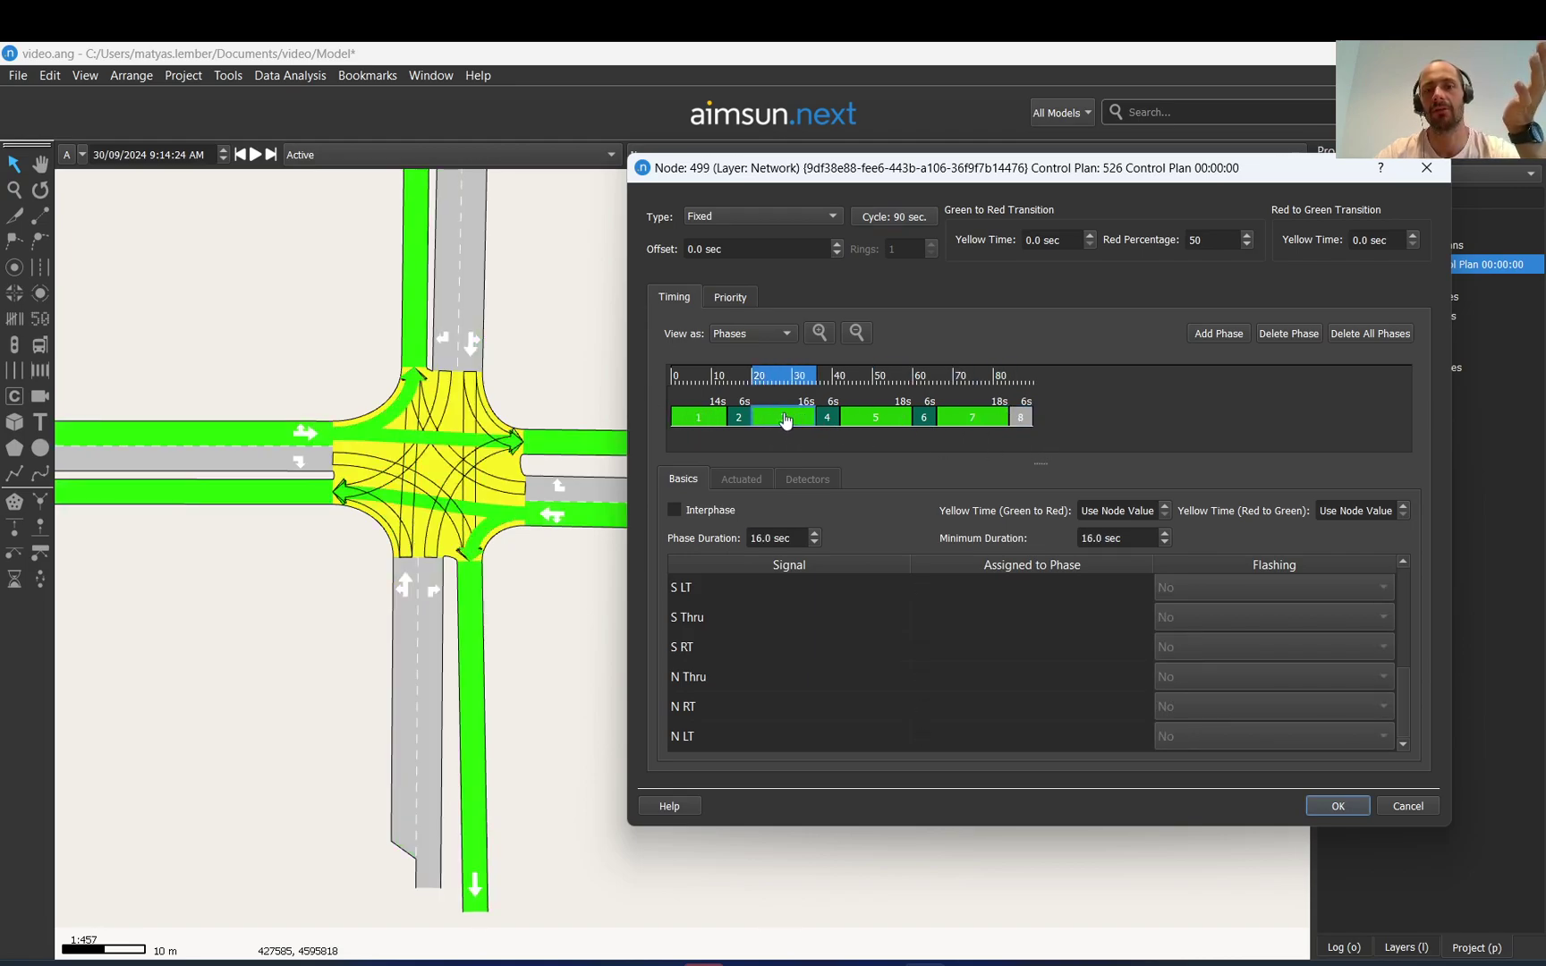
{"action": "left_click", "coordinate": [702, 418]}
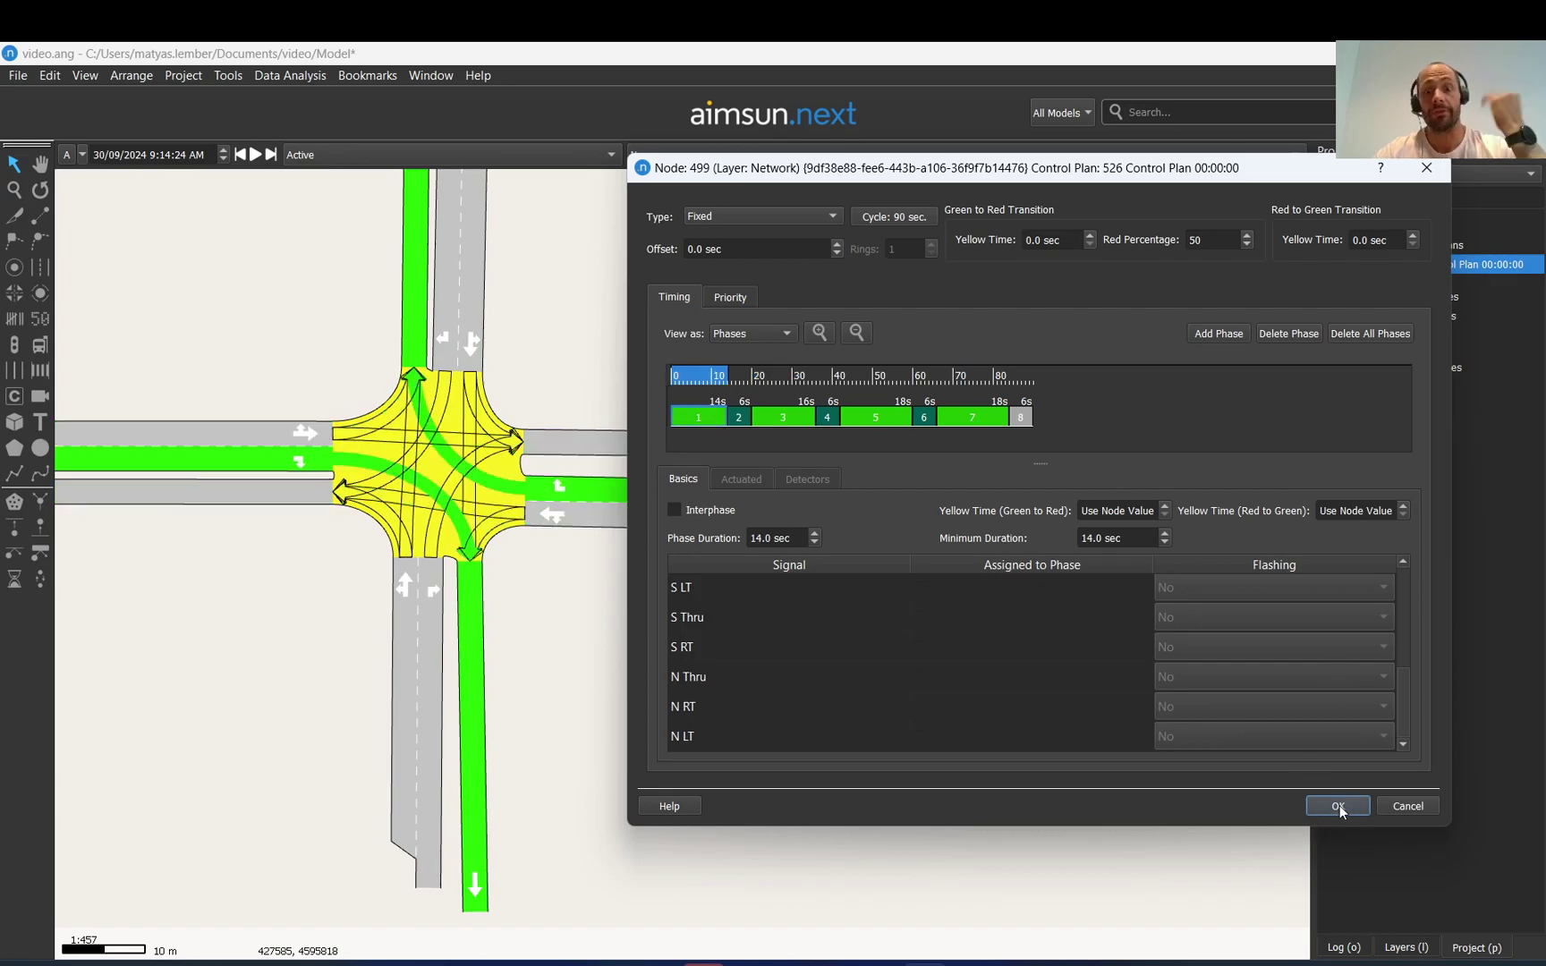
{"action": "left_click", "coordinate": [1338, 806]}
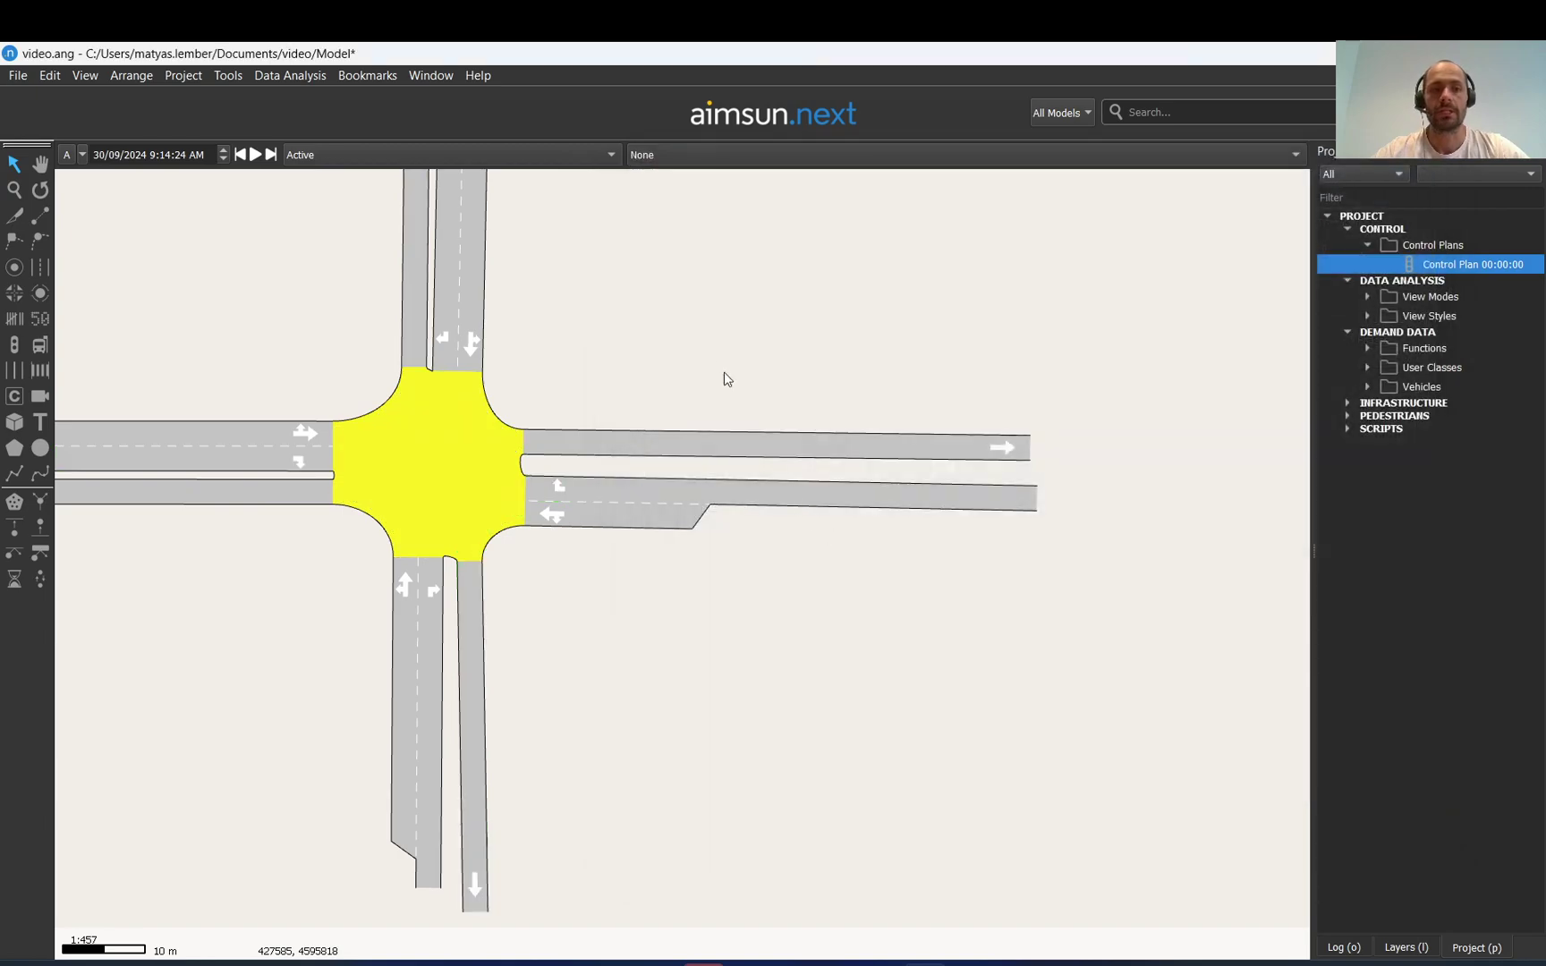
Extend both northern road sections outward until their ends align, with the exit section about 57 m long
{"action": "scroll", "coordinate": [877, 475], "scroll_direction": "down", "scroll_amount": 4}
{"action": "scroll", "coordinate": [739, 479], "scroll_direction": "up", "scroll_amount": 2}
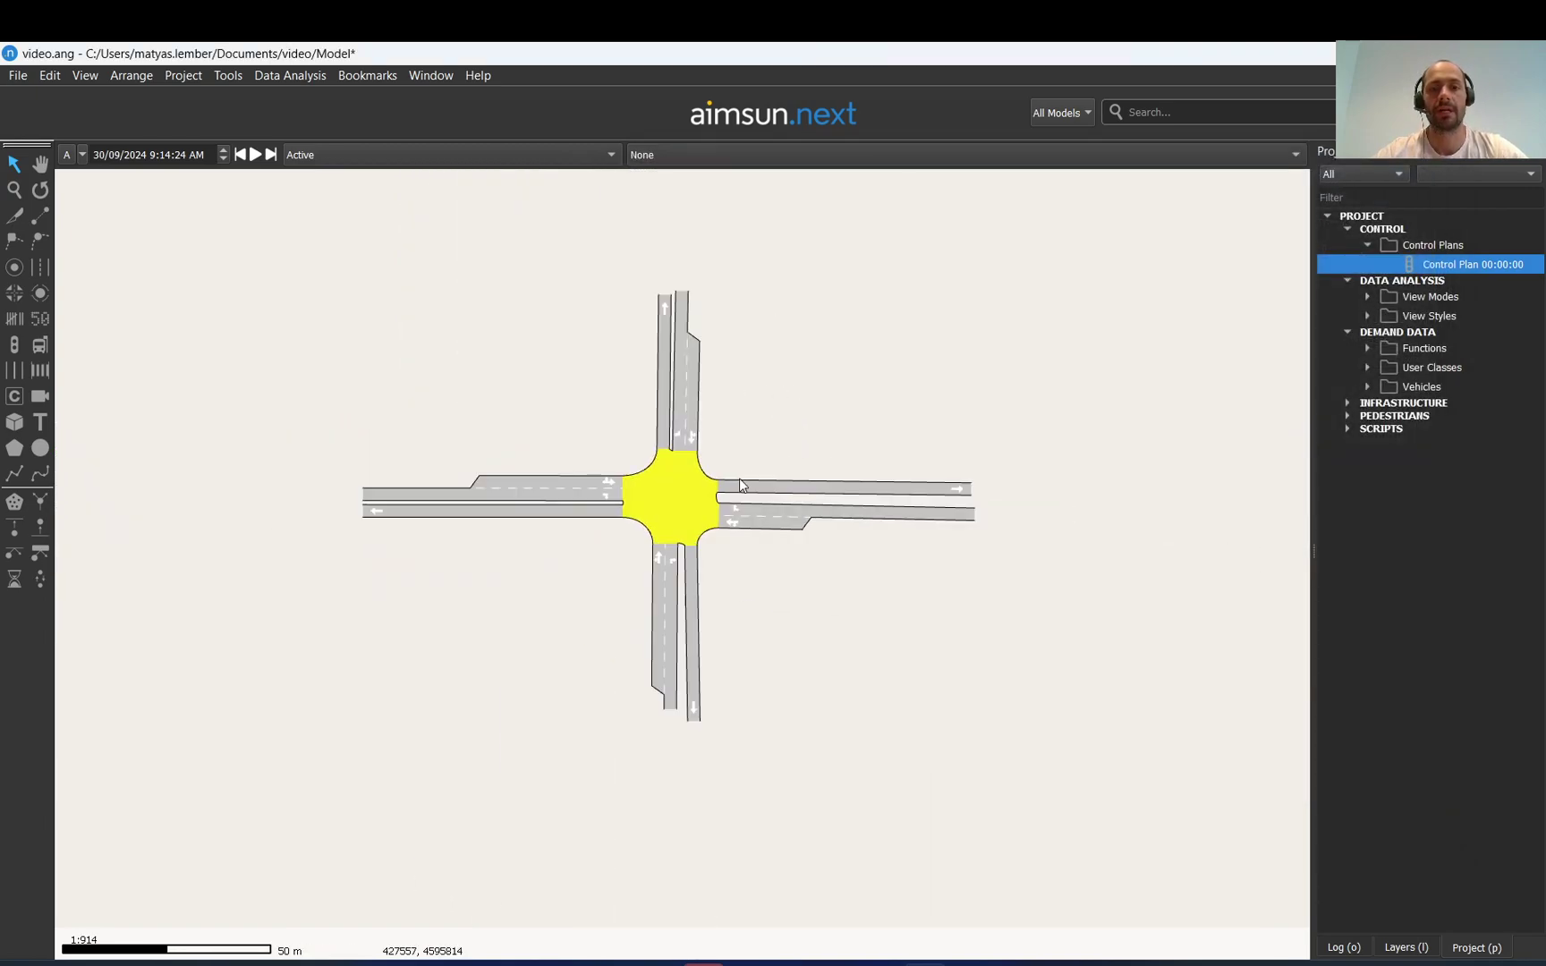
{"action": "left_click", "coordinate": [685, 376]}
{"action": "left_click_drag", "start_coordinate": [680, 295], "coordinate": [680, 213]}
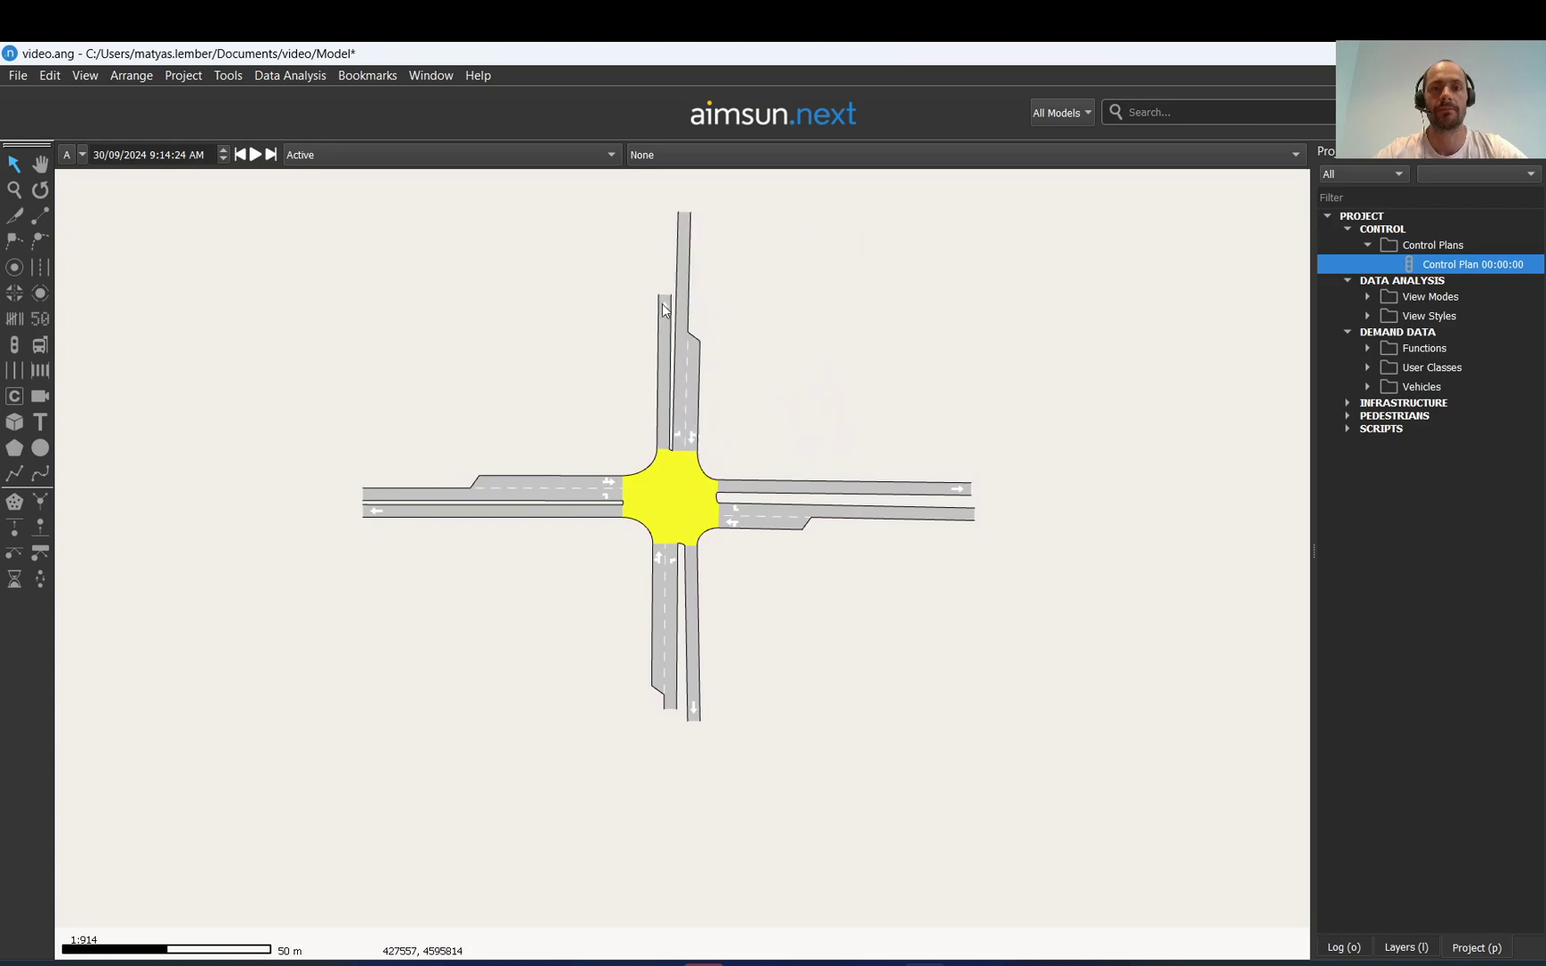
{"action": "left_click", "coordinate": [665, 304]}
{"action": "left_click_drag", "start_coordinate": [665, 304], "coordinate": [669, 215]}
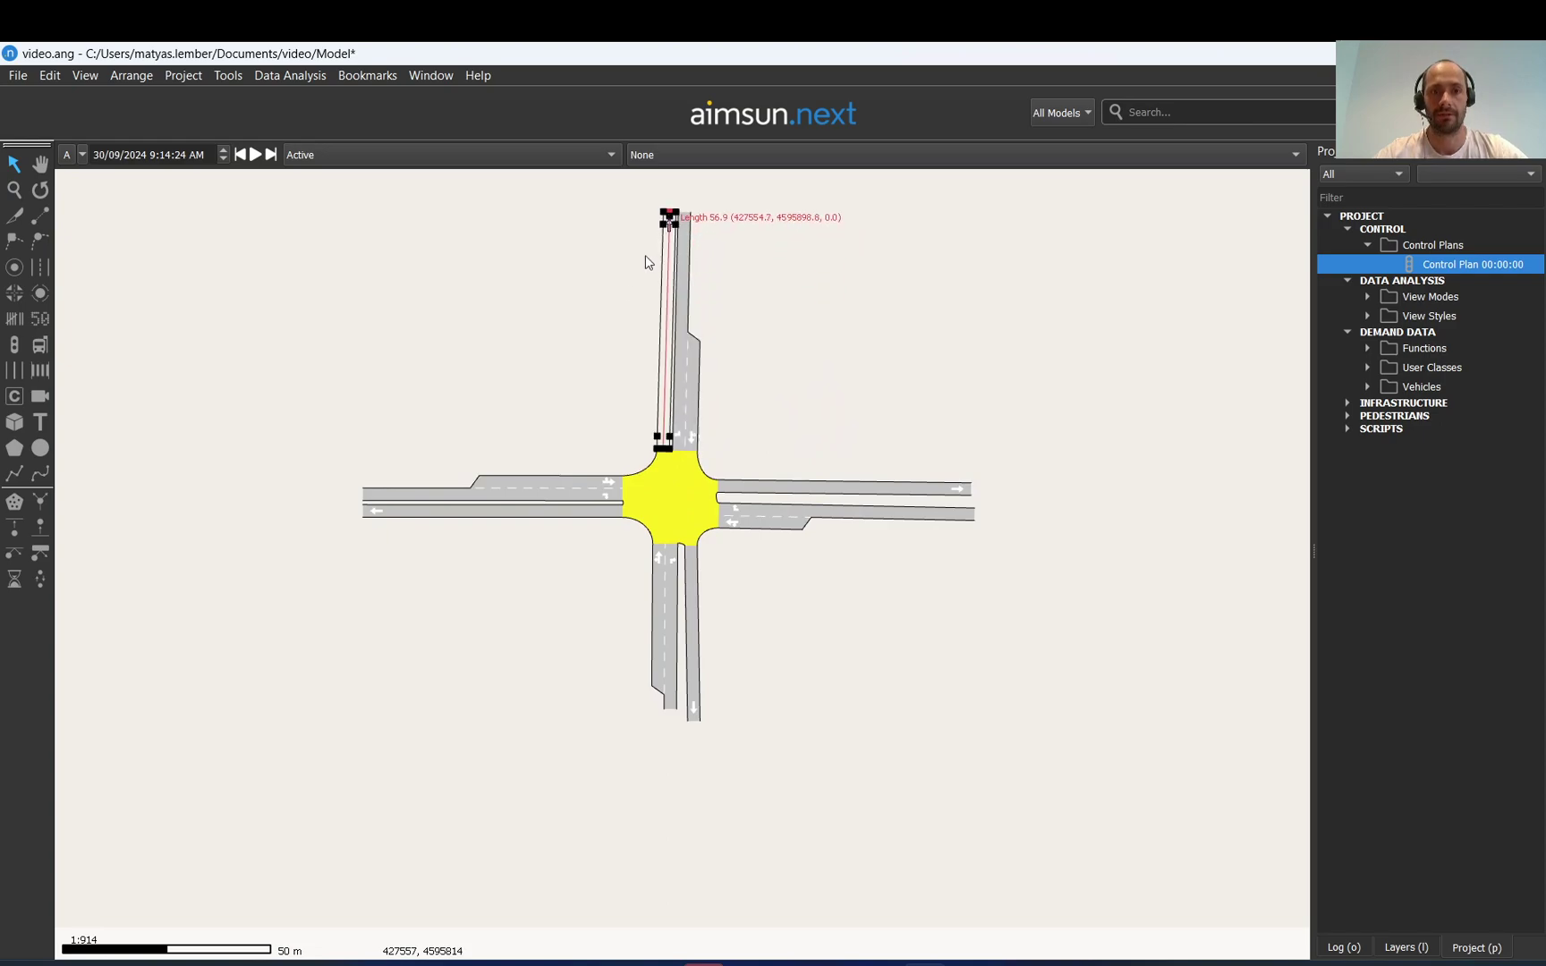
Extend both southern road sections outward until their ends align, with the approach section about 65 m long
{"action": "left_click", "coordinate": [698, 696]}
{"action": "left_click_drag", "start_coordinate": [696, 723], "coordinate": [690, 816]}
{"action": "left_click", "coordinate": [678, 712]}
{"action": "left_click_drag", "start_coordinate": [664, 713], "coordinate": [664, 813]}
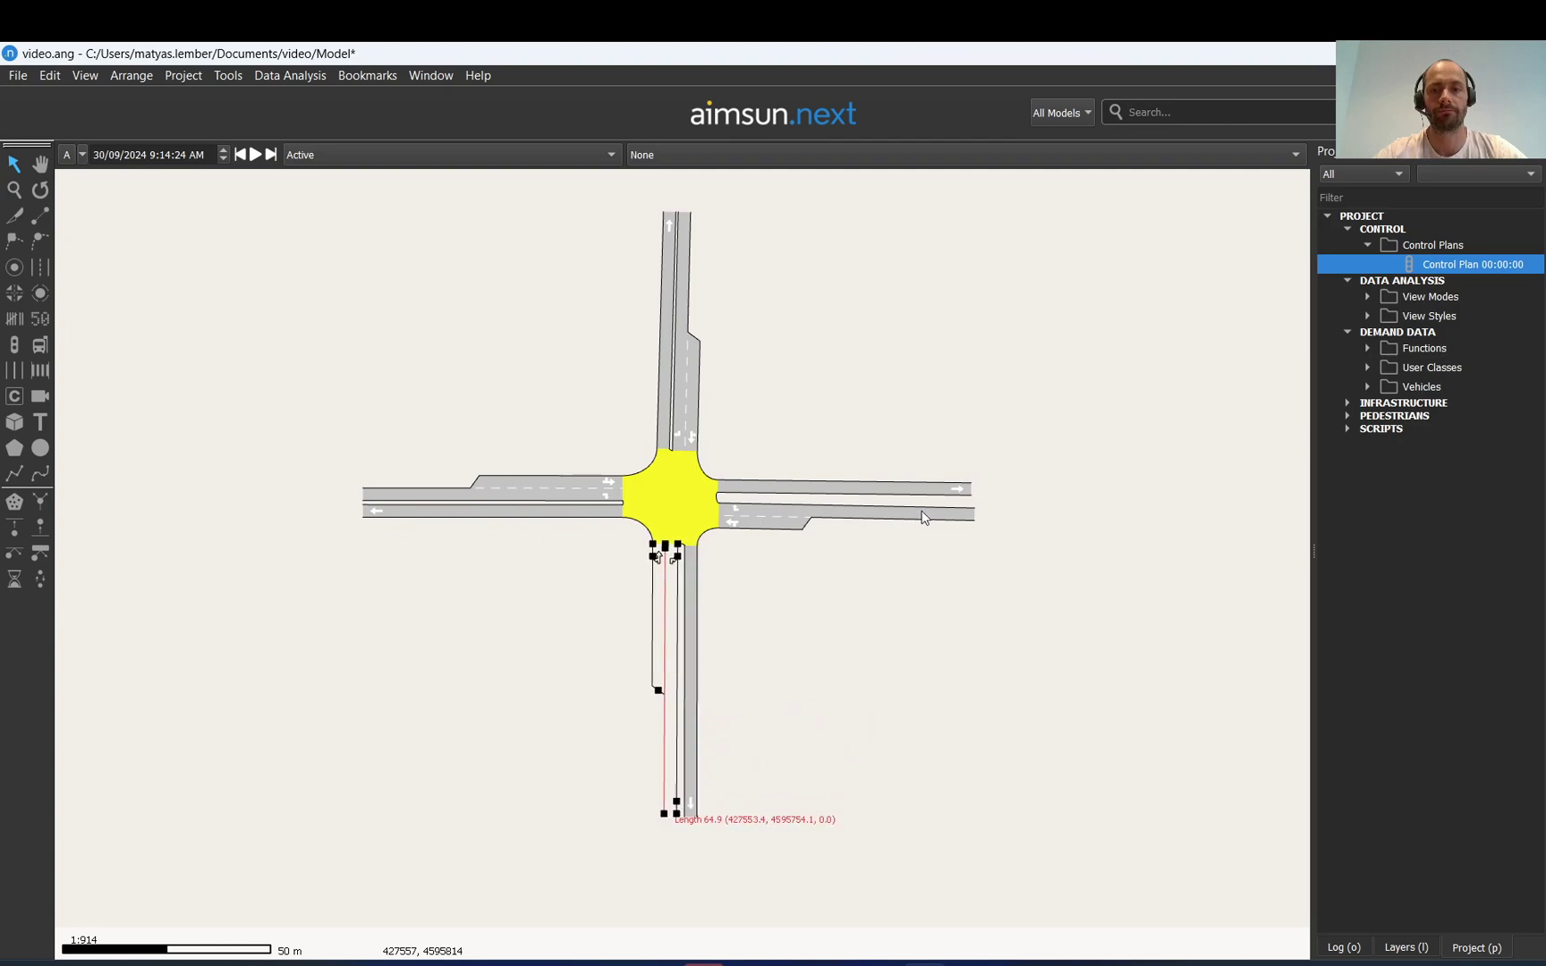
Place one centroid beyond the outer end of each of the four arms: west, north, east and south
{"action": "left_click", "coordinate": [13, 268]}
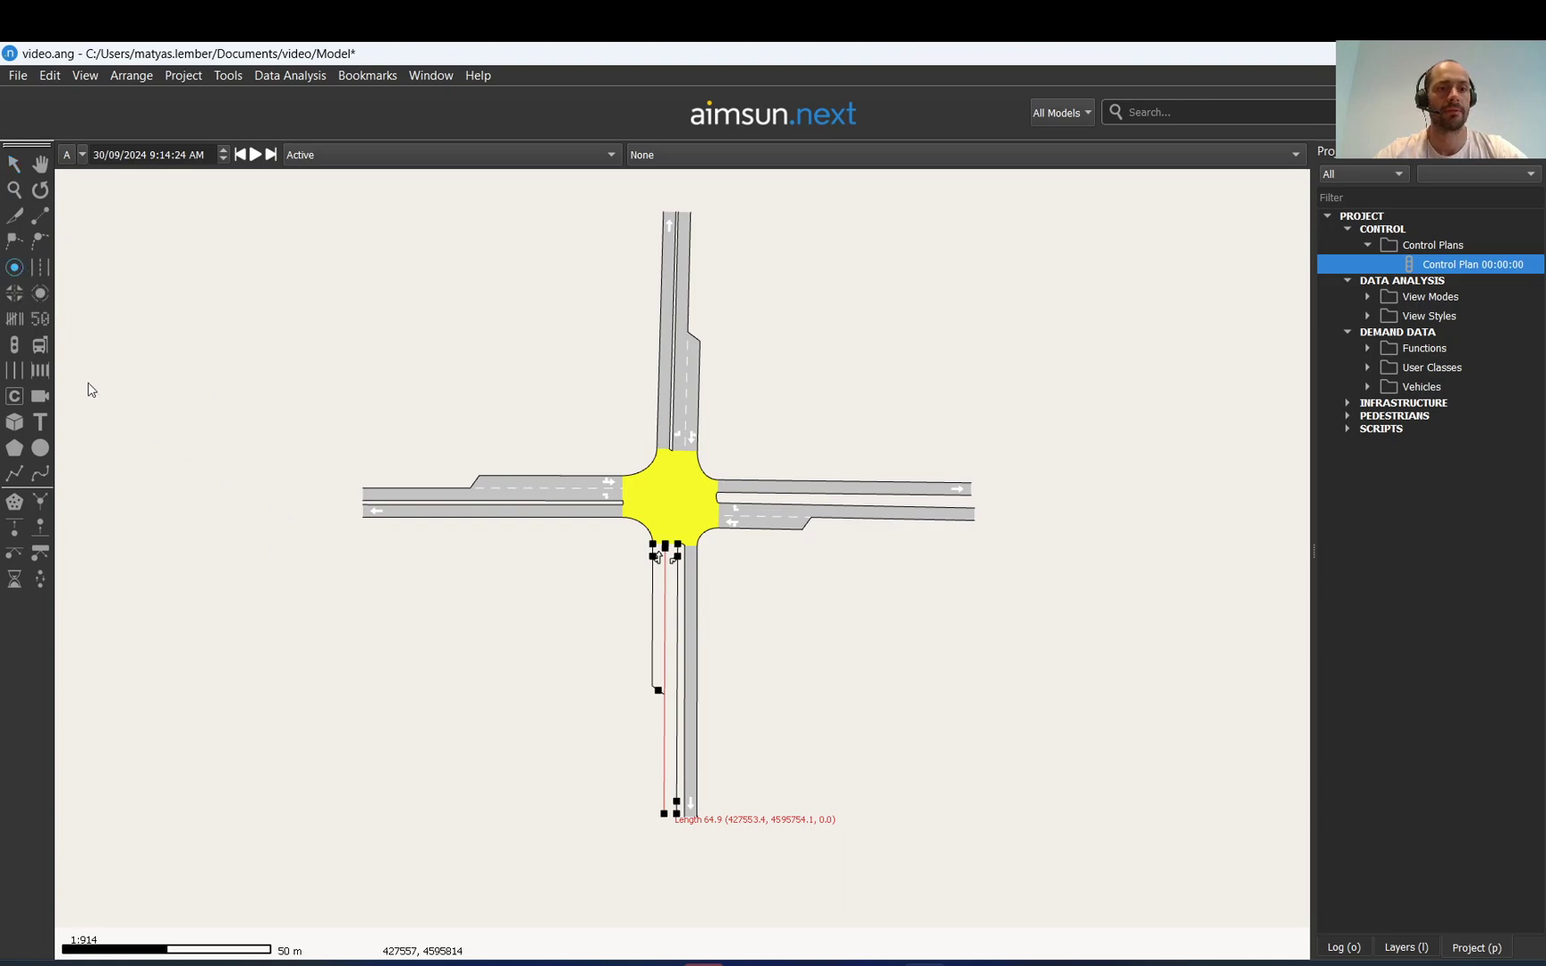
{"action": "left_click", "coordinate": [318, 503]}
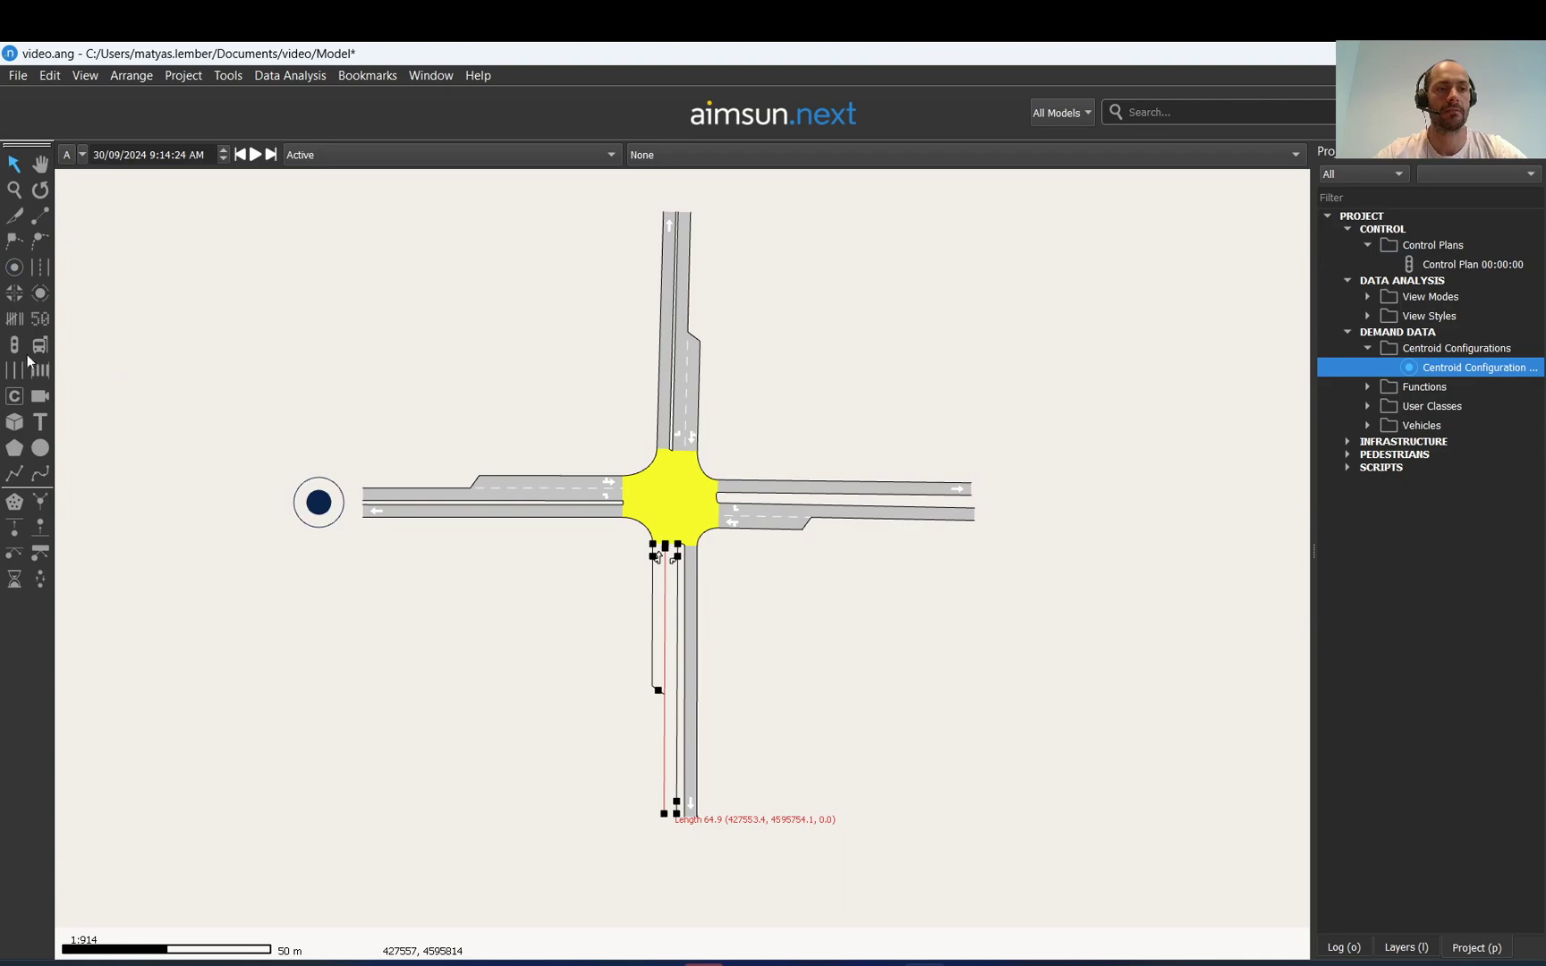
{"action": "scroll", "coordinate": [359, 345], "scroll_direction": "up", "scroll_amount": 3}
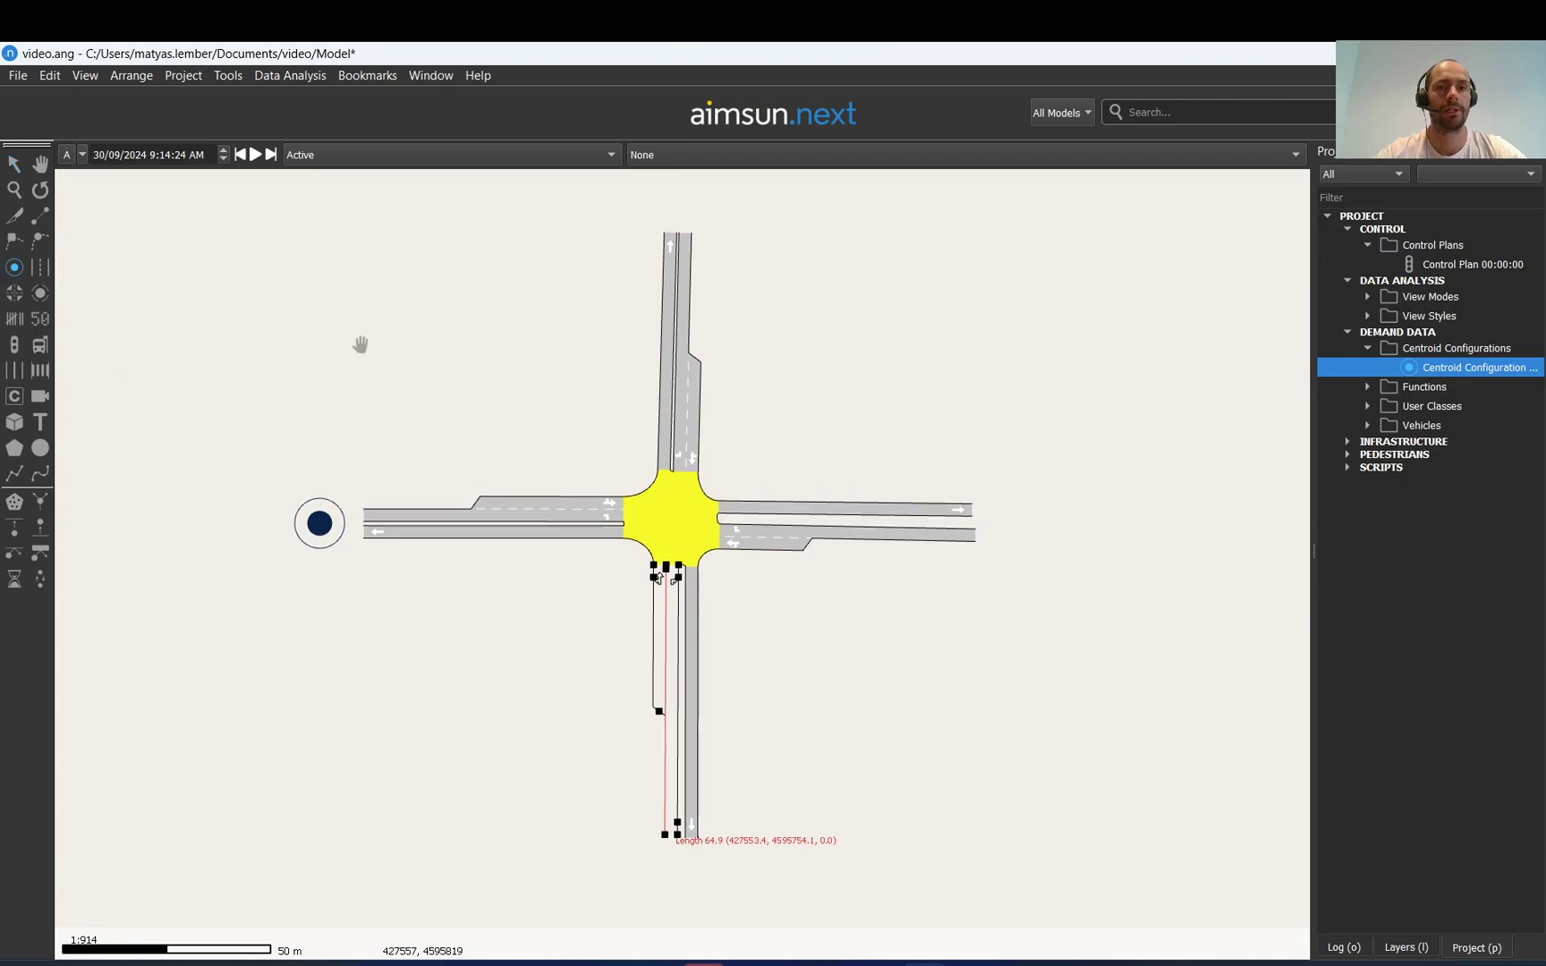
{"action": "left_click", "coordinate": [676, 229]}
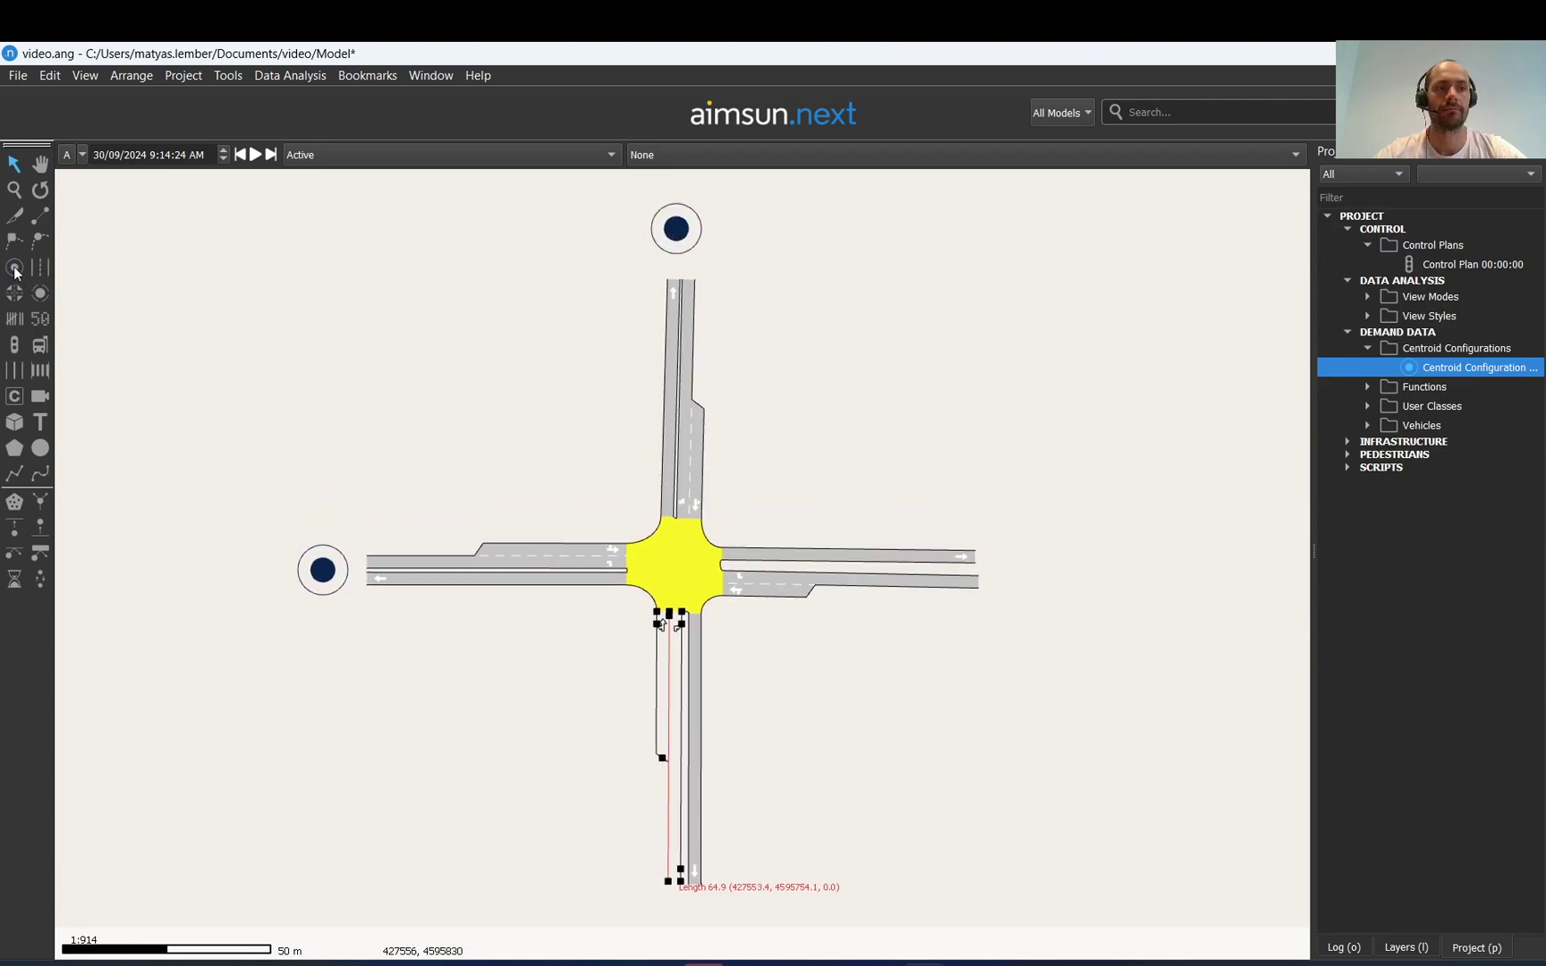
{"action": "left_click", "coordinate": [1035, 575]}
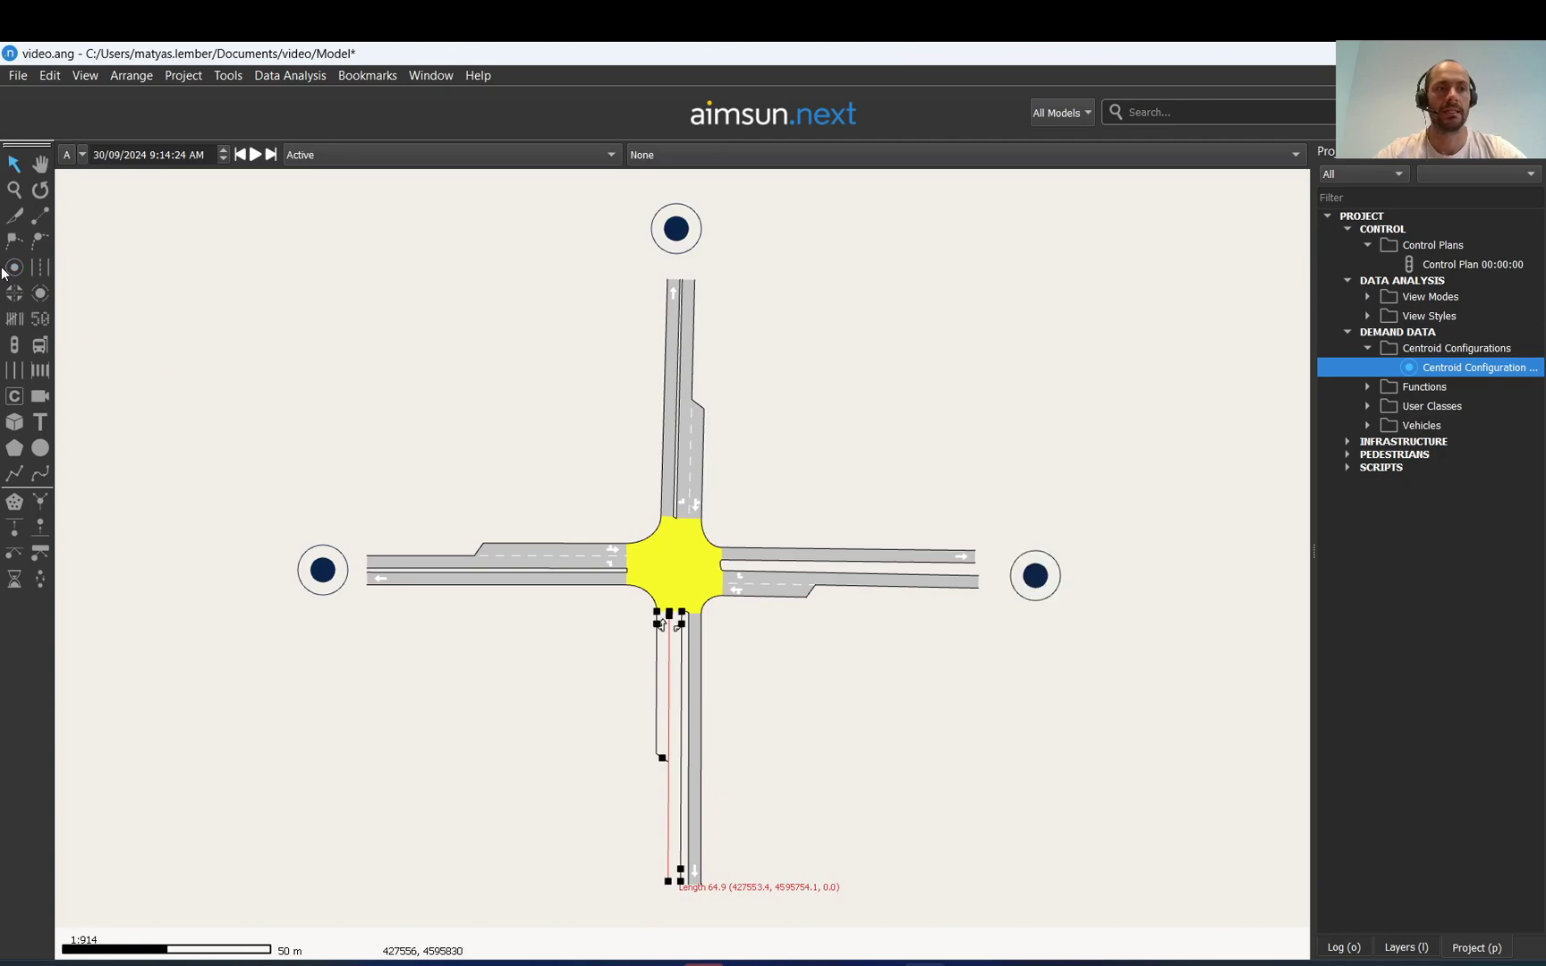
{"action": "scroll", "coordinate": [639, 777], "scroll_direction": "down", "scroll_amount": 5}
{"action": "left_click", "coordinate": [632, 814]}
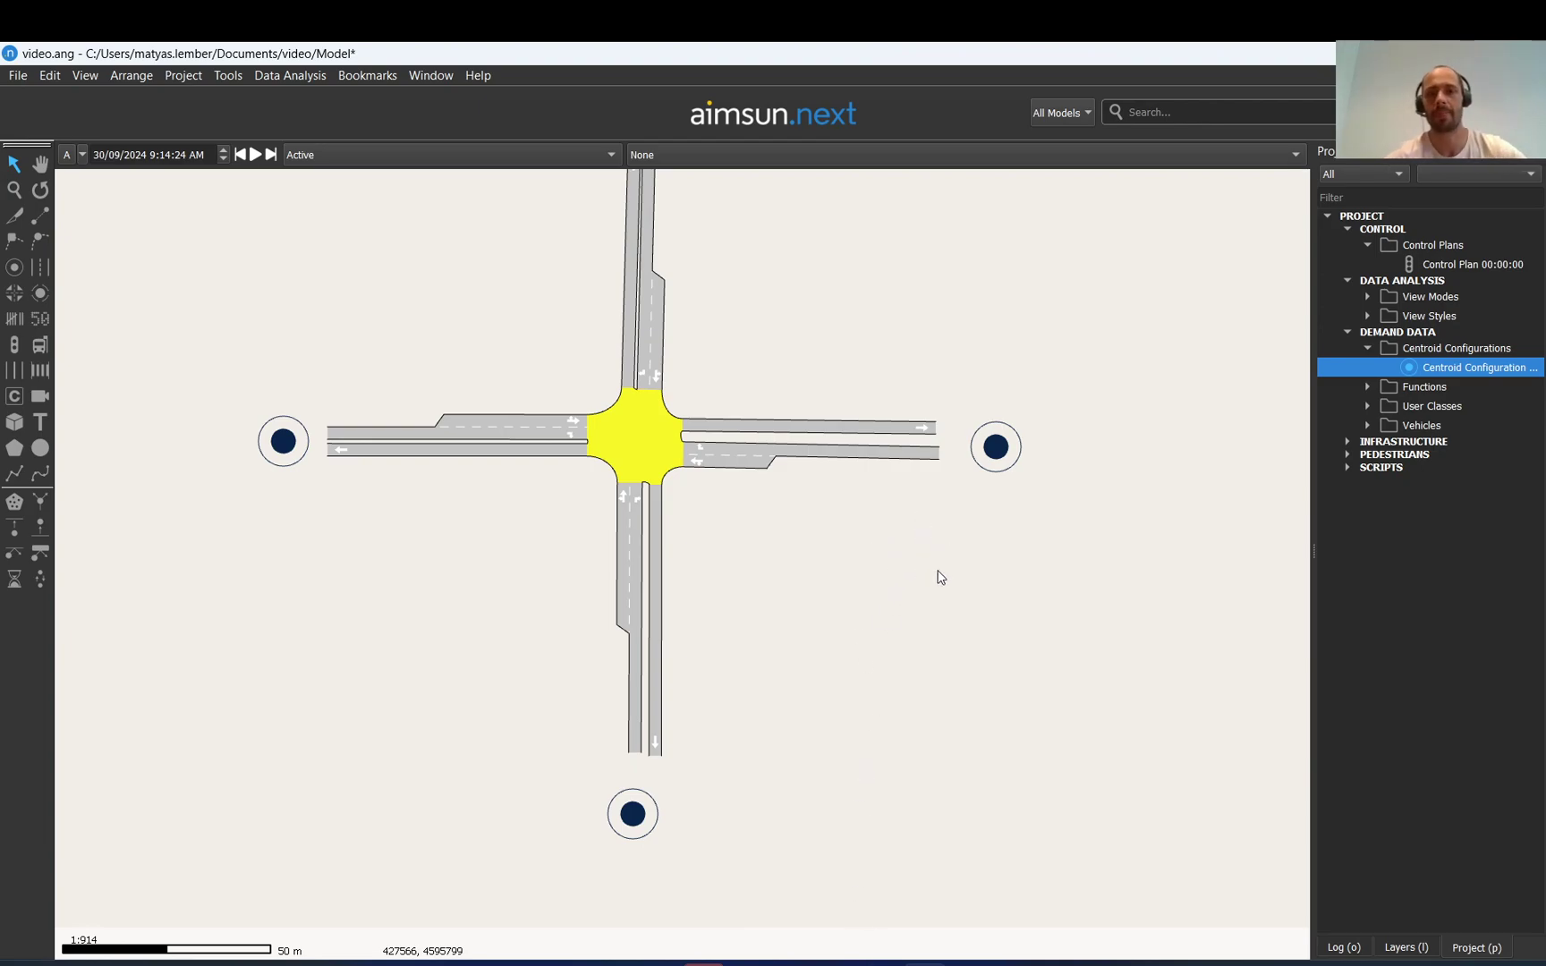
Give the western centroid the external ID 1 and the name West
{"action": "double_click", "coordinate": [284, 442]}
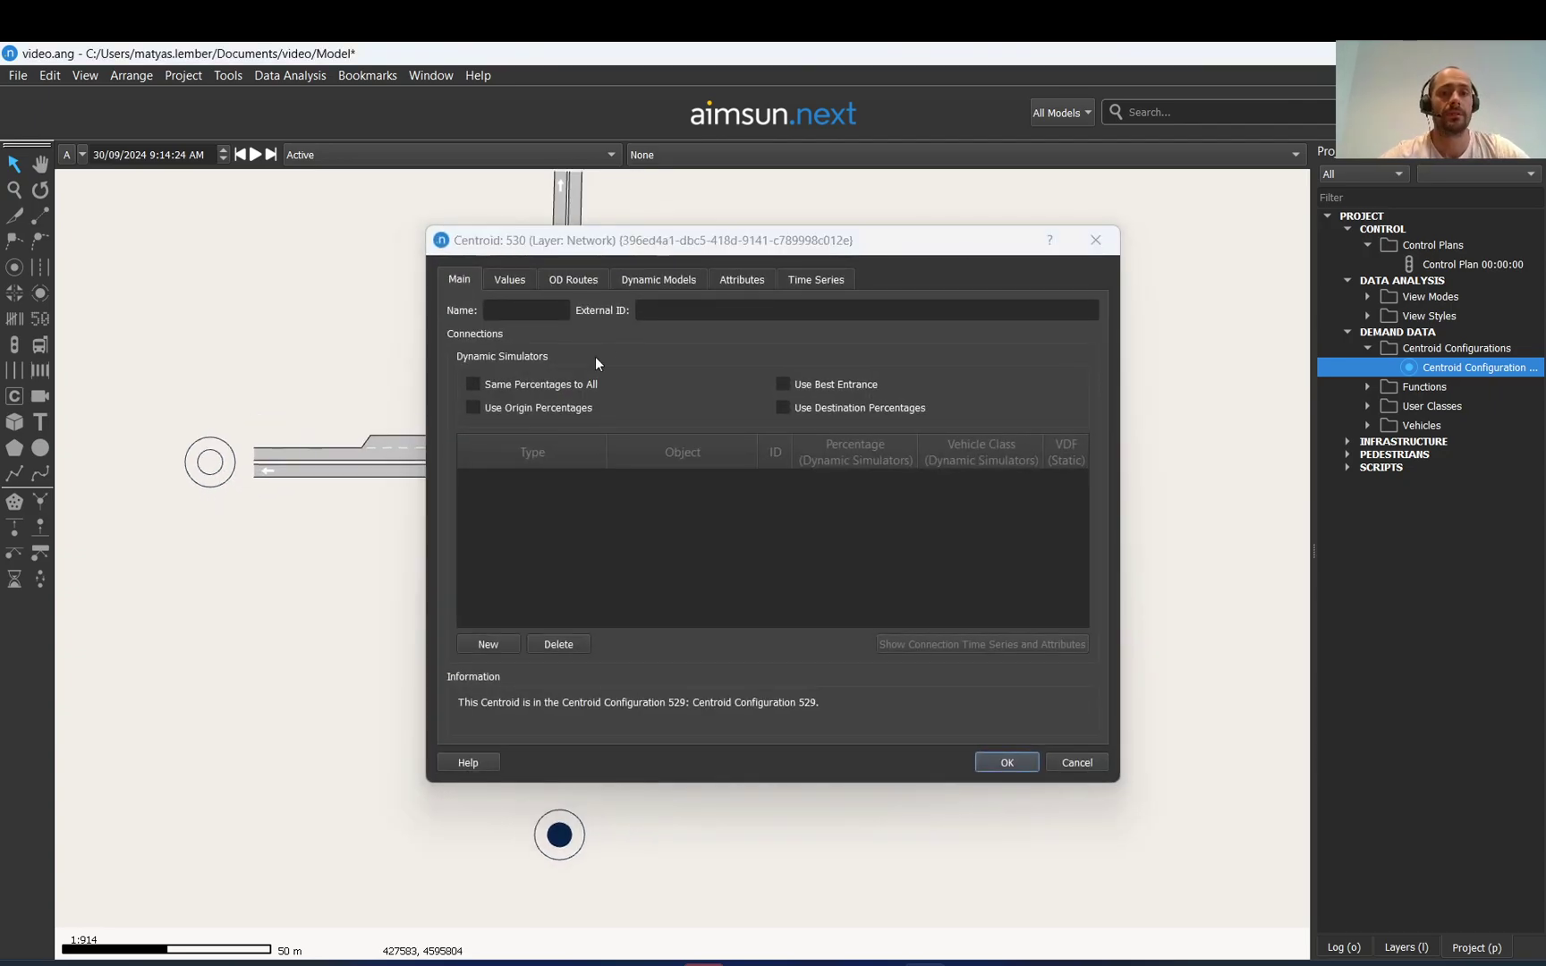
{"action": "left_click", "coordinate": [698, 309]}
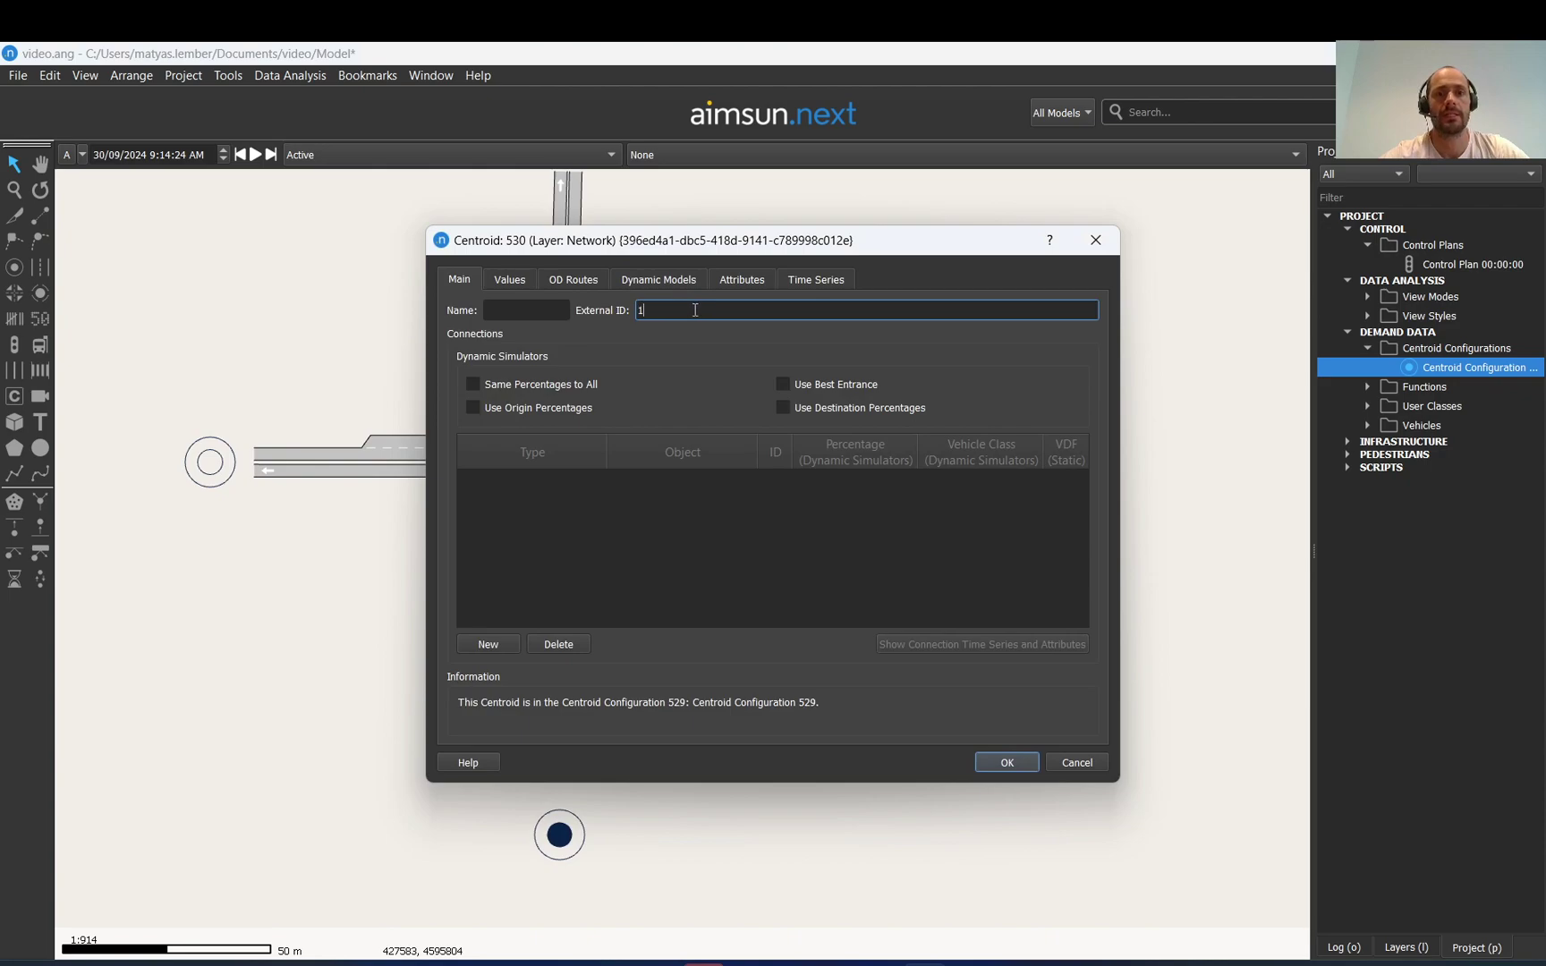
{"action": "left_click", "coordinate": [488, 313]}
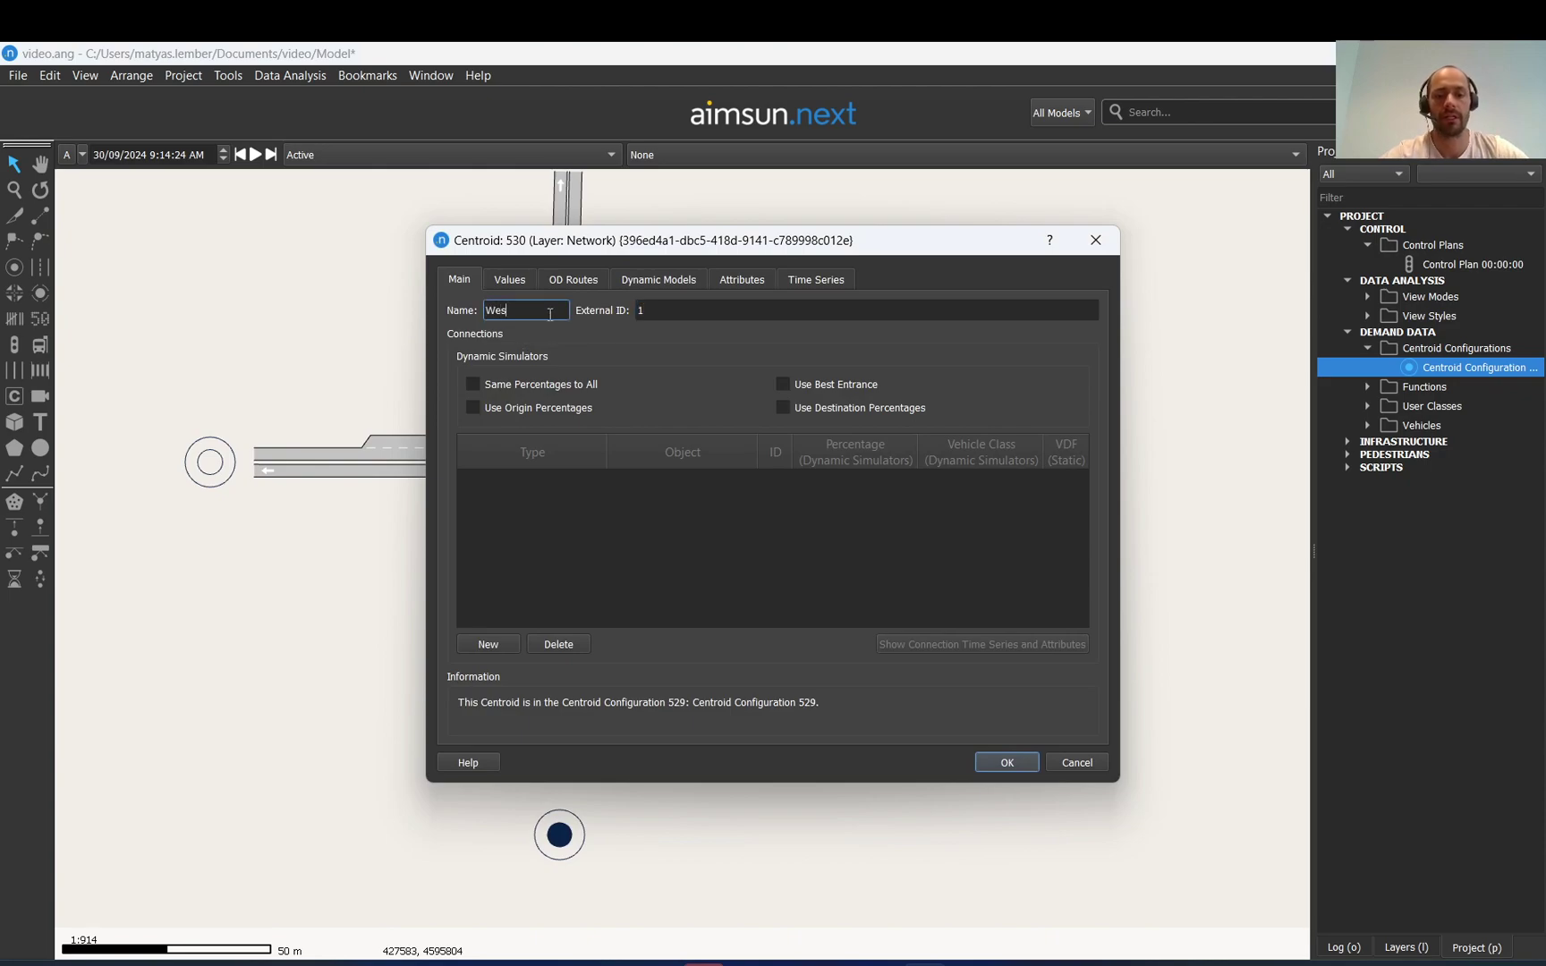
Connect the West centroid so it generates to the western approach section and attracts from the western exit section, and accept its settings
{"action": "left_click", "coordinate": [514, 641]}
{"action": "left_click", "coordinate": [259, 457]}
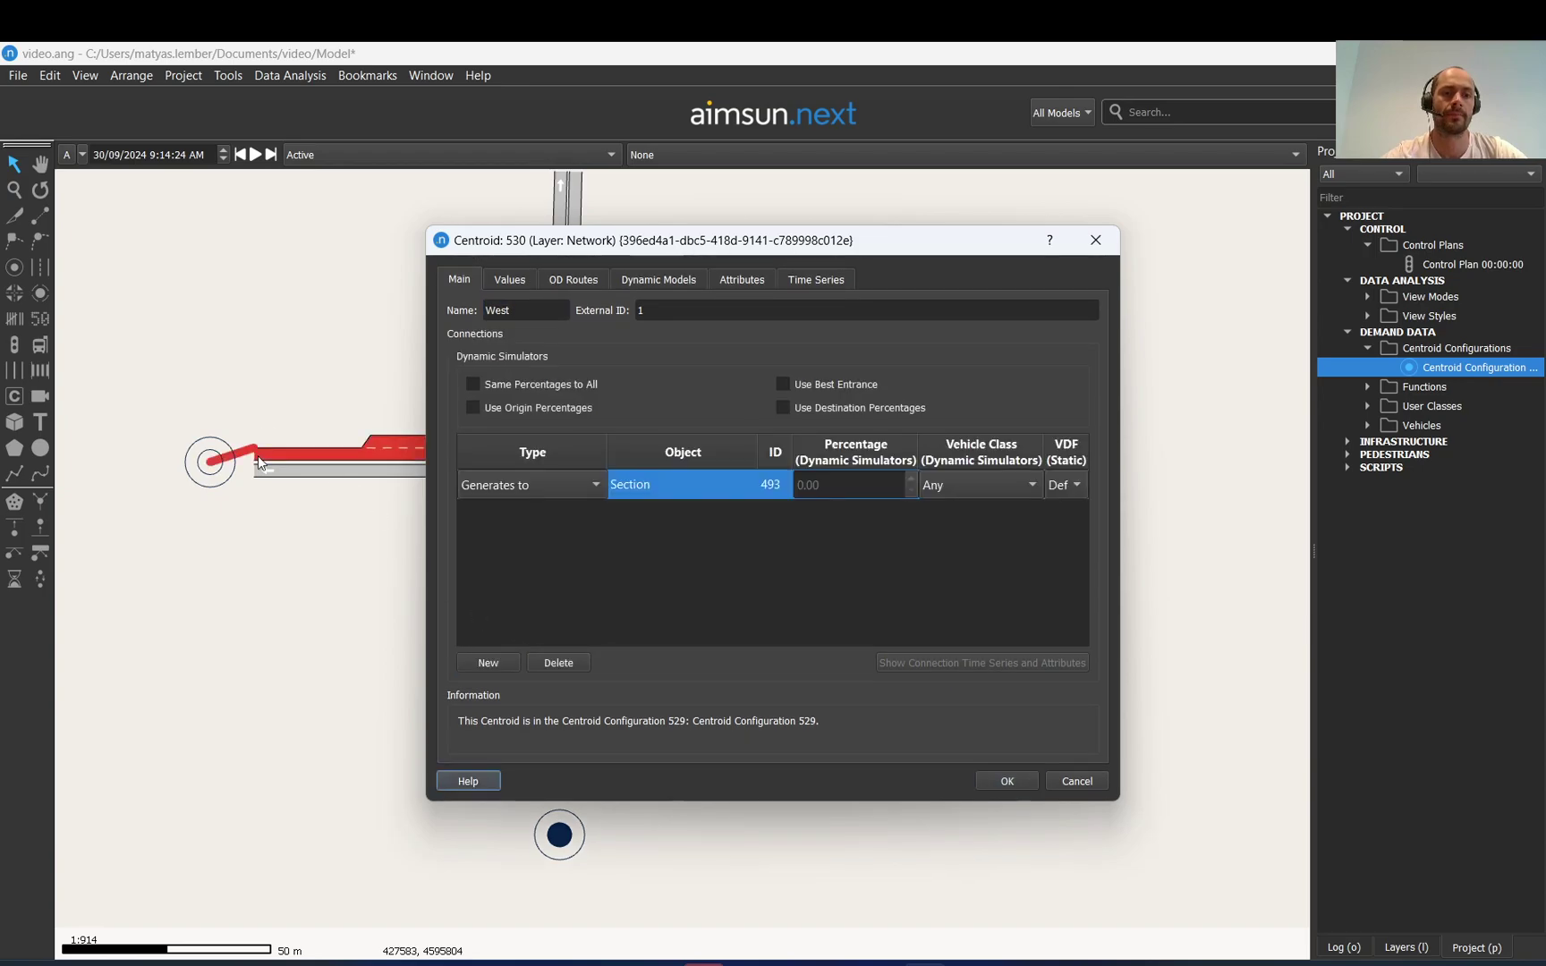
{"action": "left_click", "coordinate": [473, 663]}
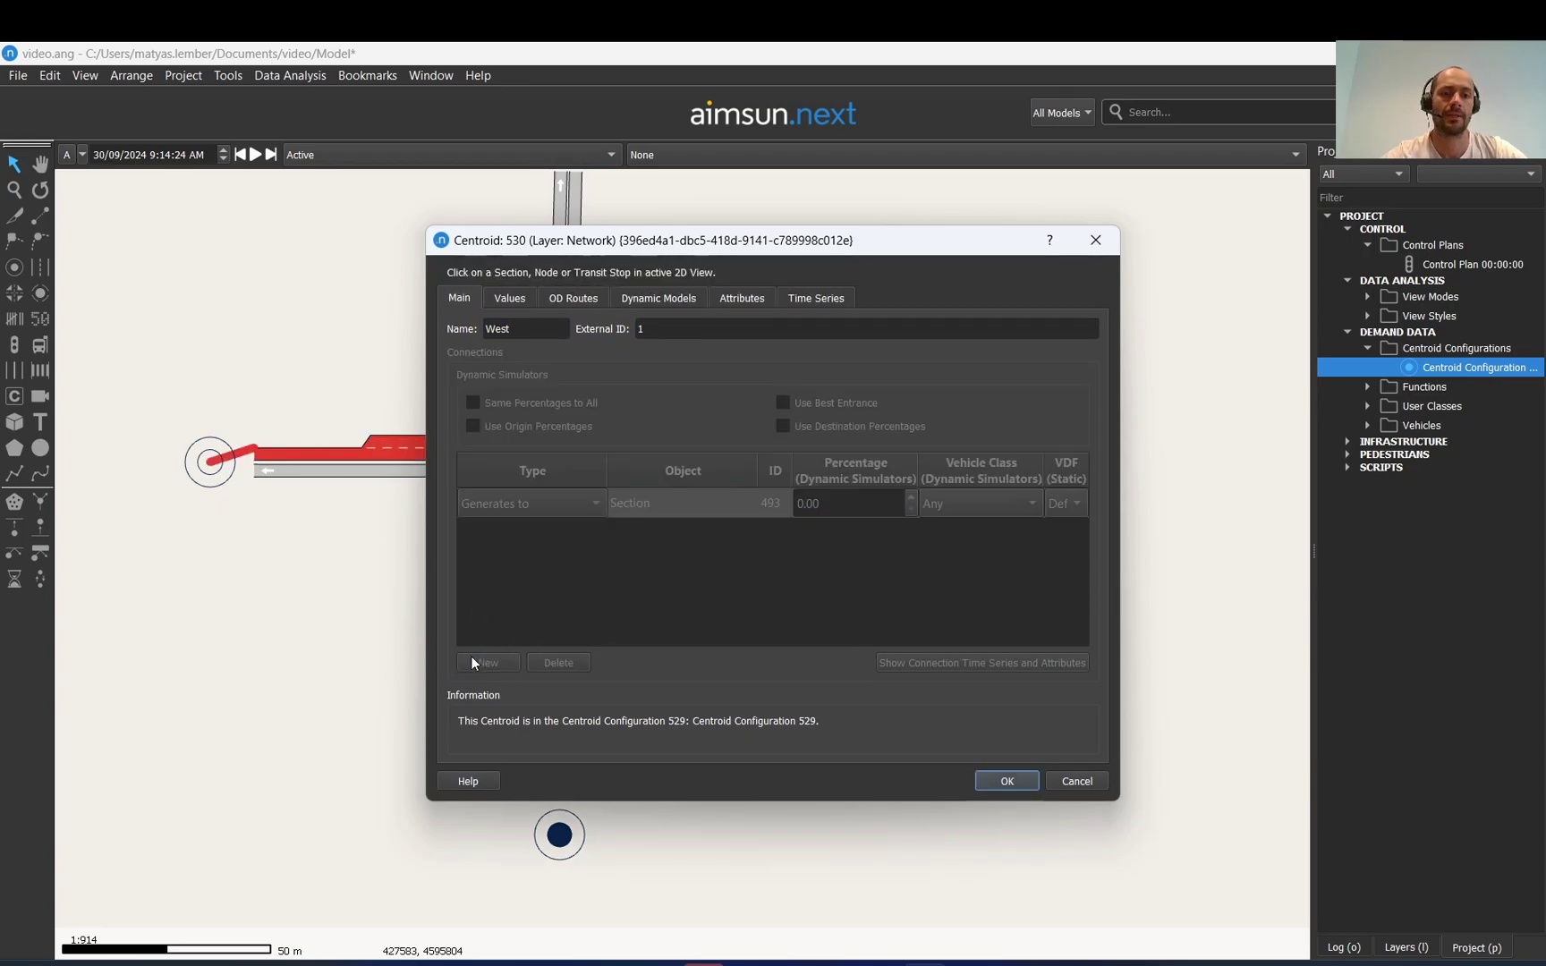
{"action": "left_click", "coordinate": [274, 474]}
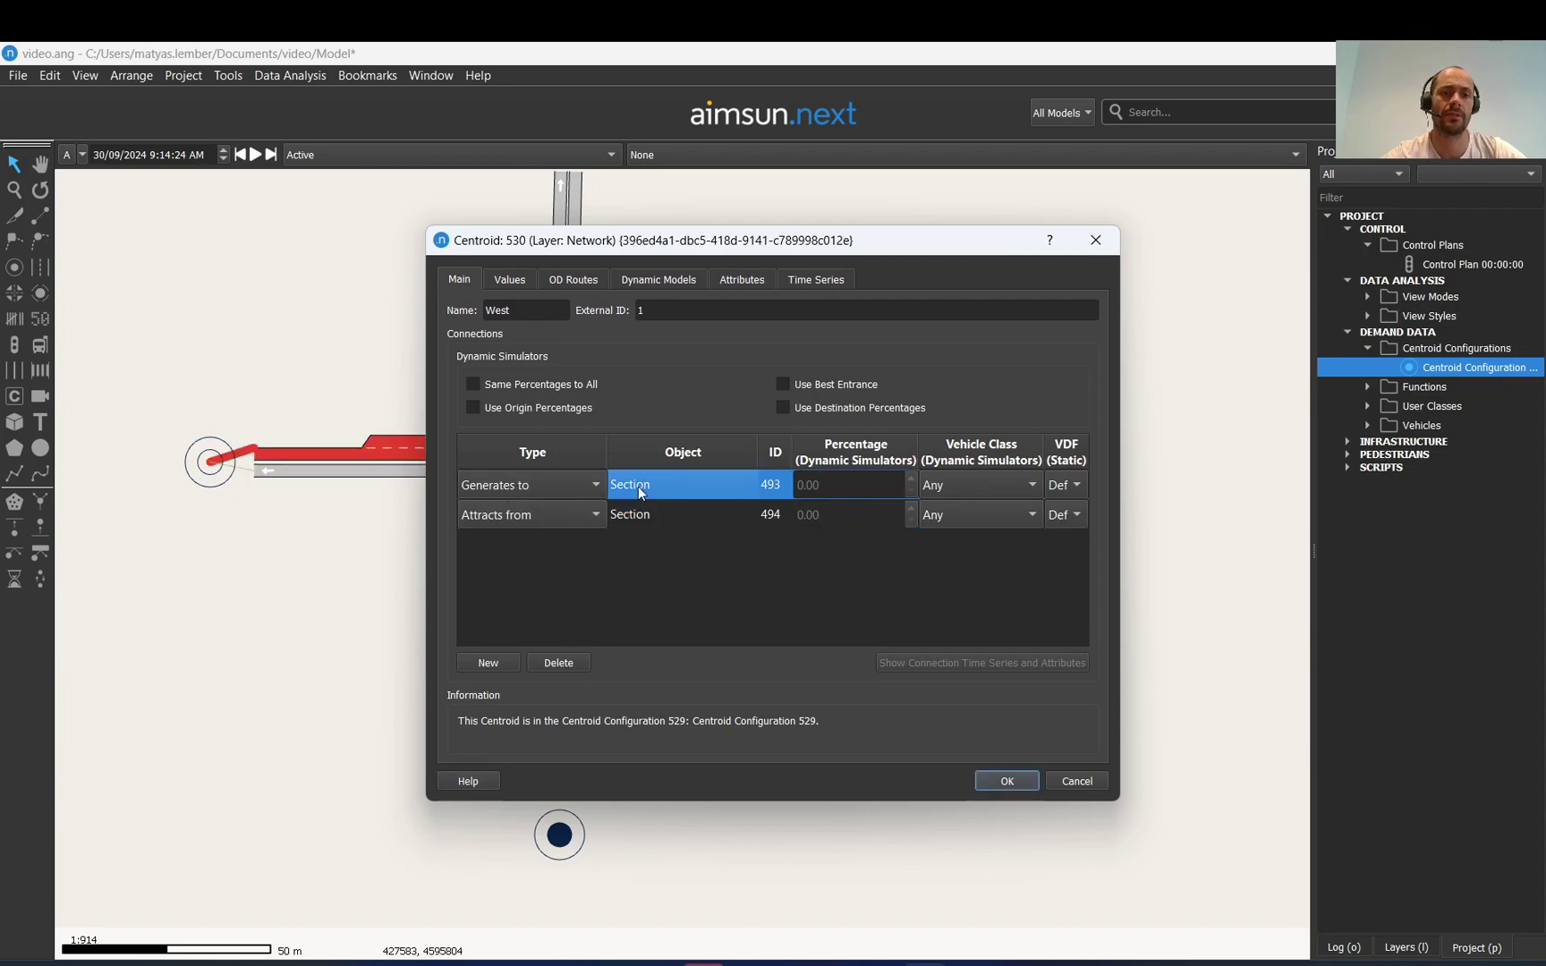
{"action": "left_click", "coordinate": [507, 516]}
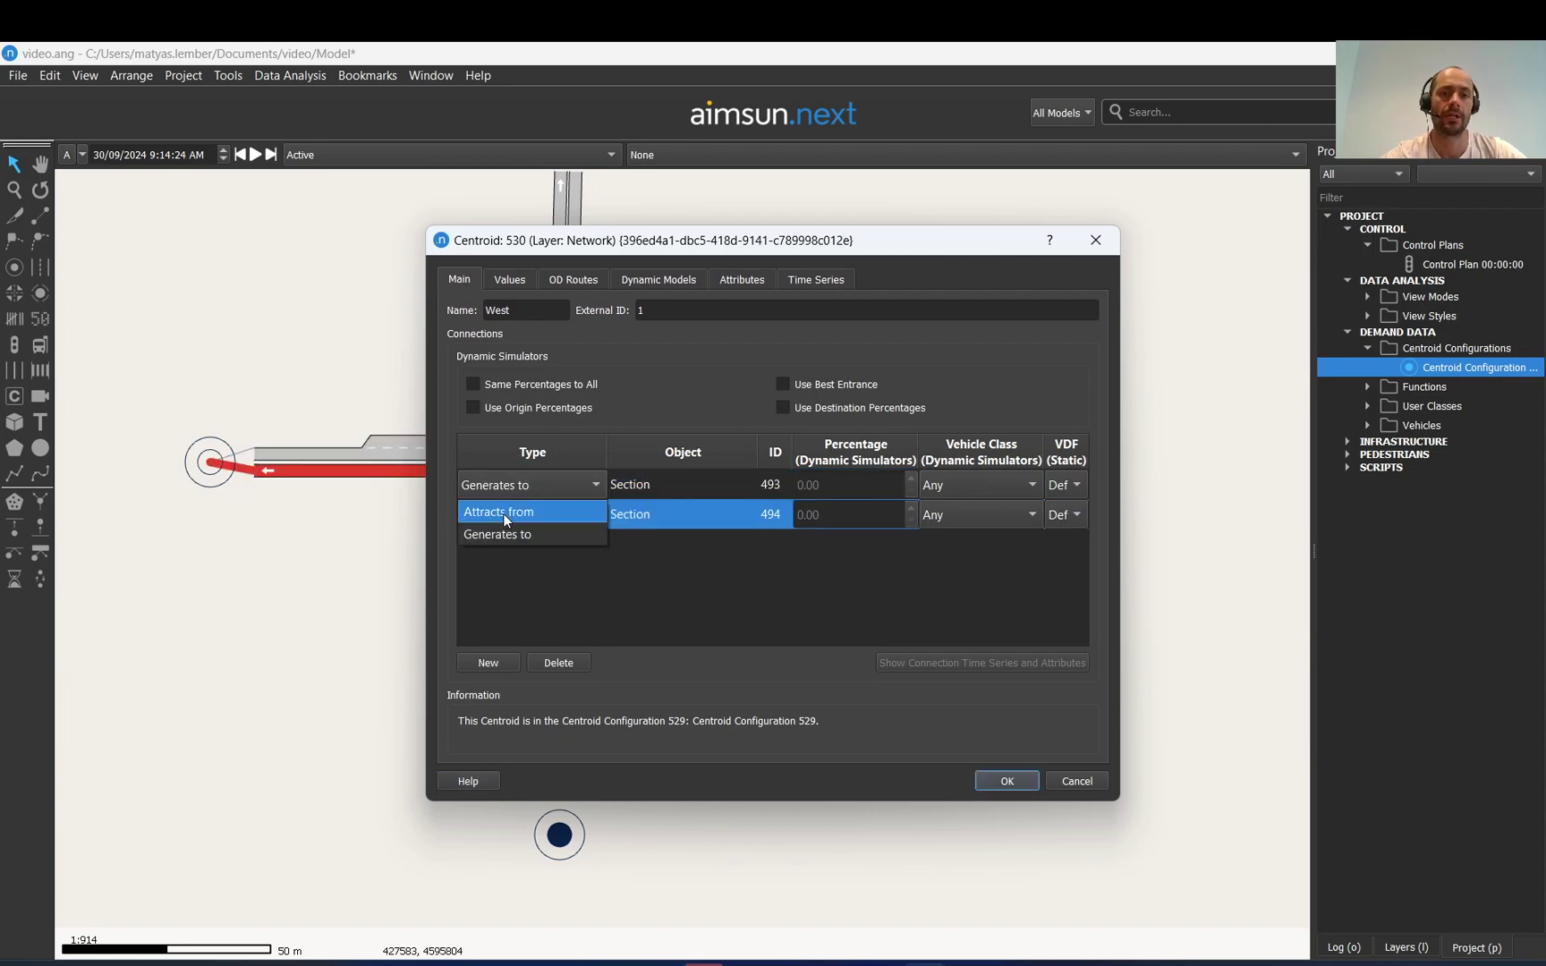
{"action": "left_click", "coordinate": [503, 514]}
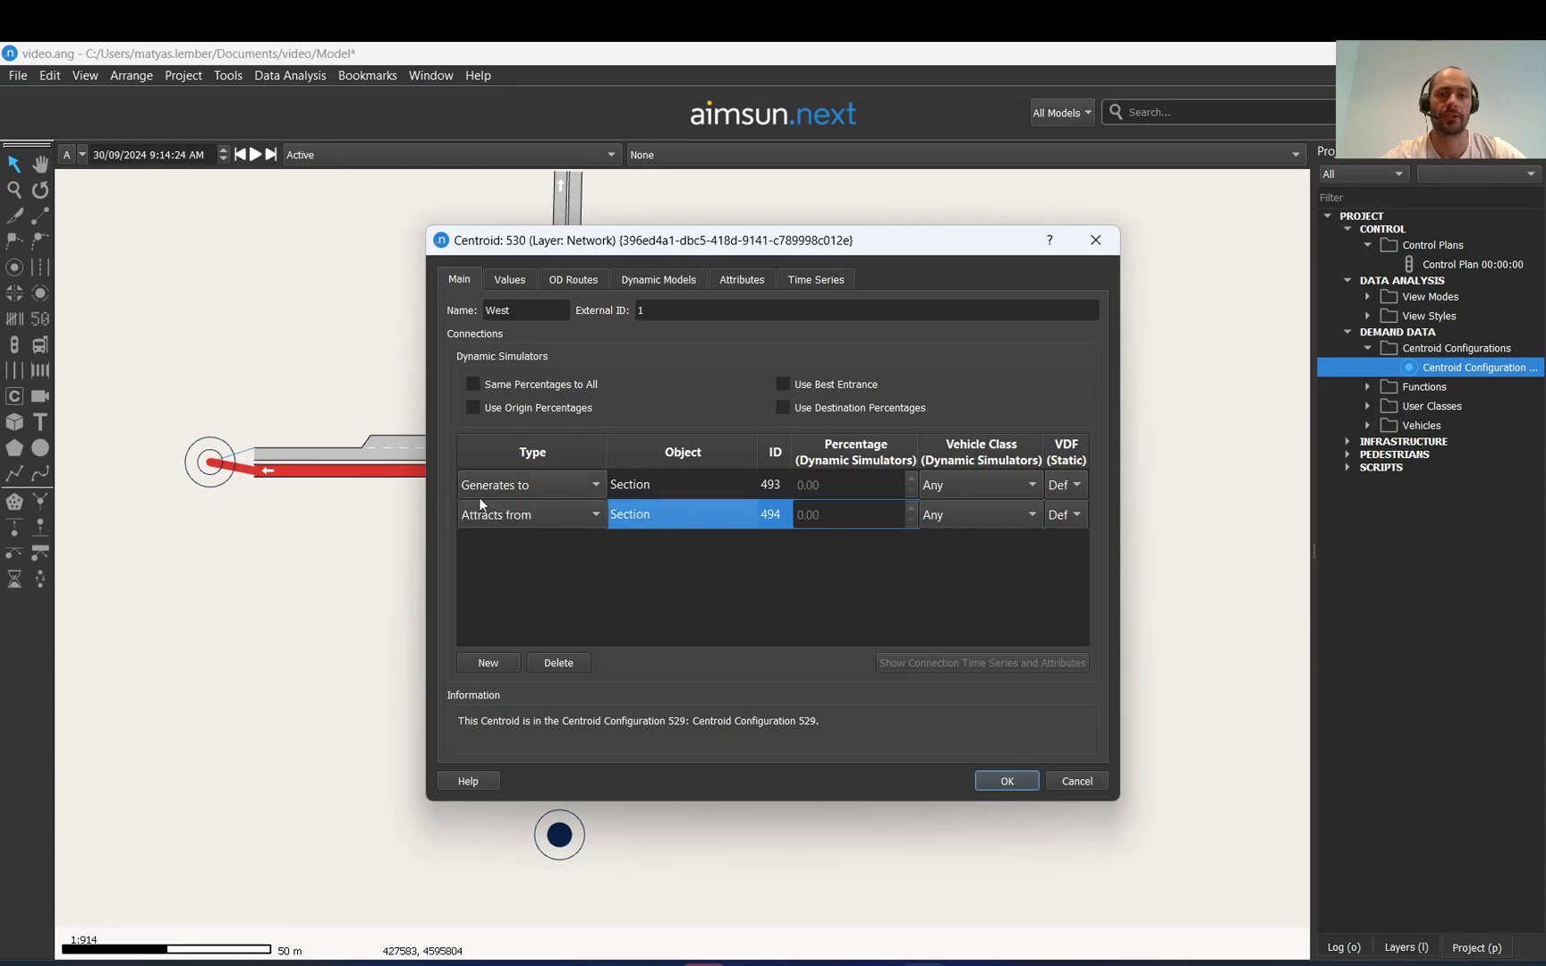
{"action": "double_click", "coordinate": [641, 310]}
{"action": "type", "text": "1"}
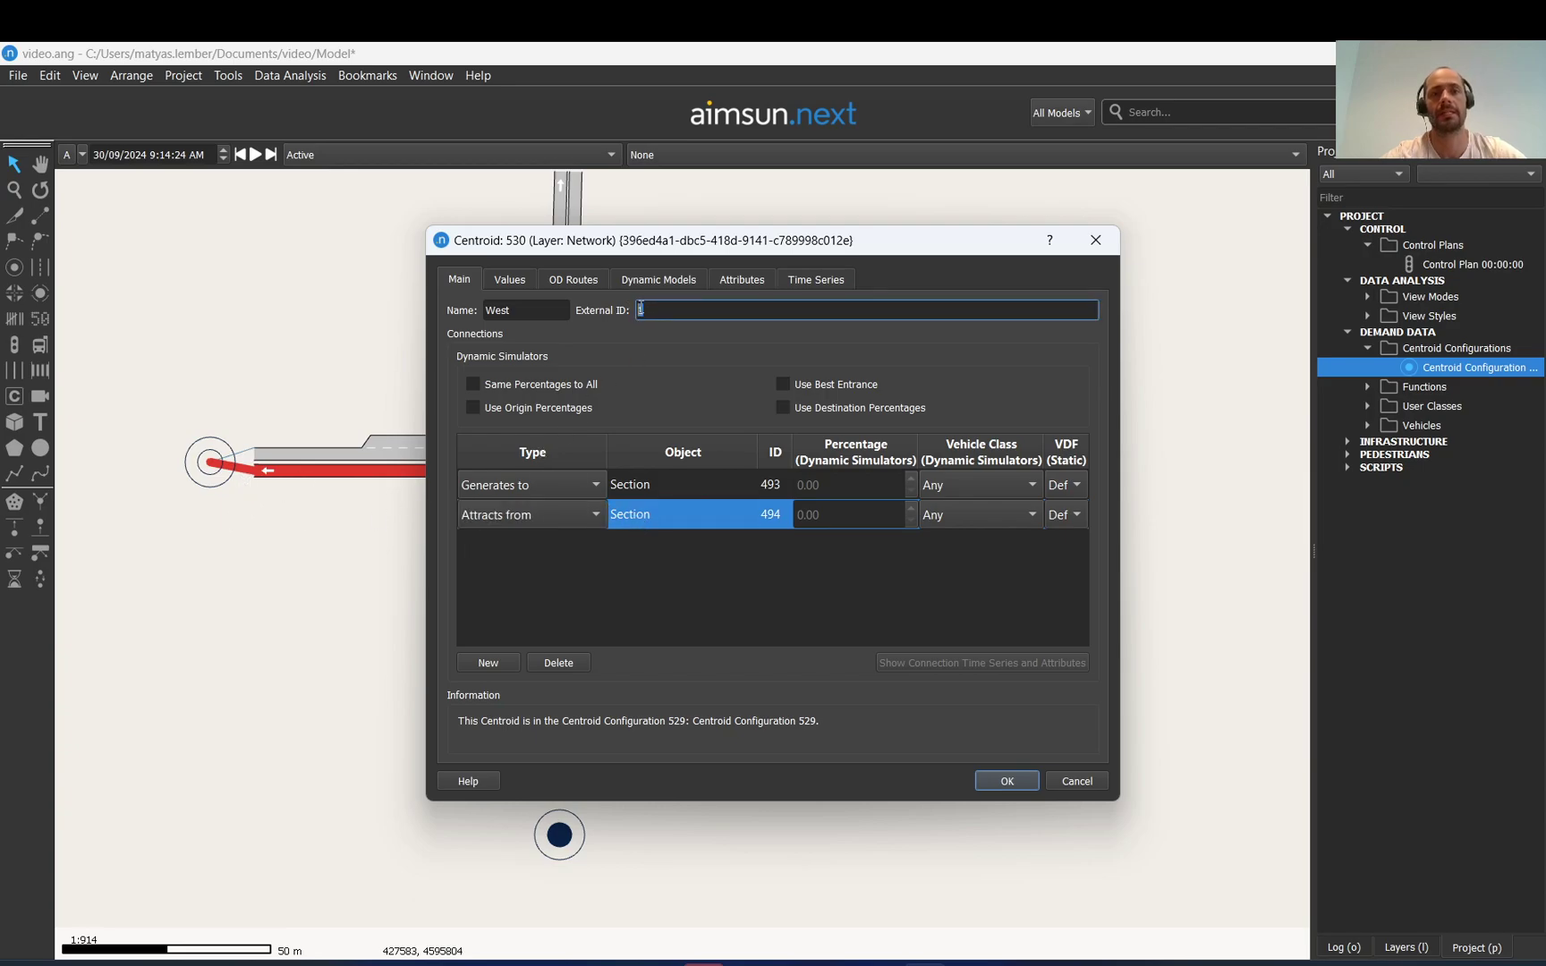
{"action": "left_click_drag", "start_coordinate": [556, 312], "coordinate": [471, 311]}
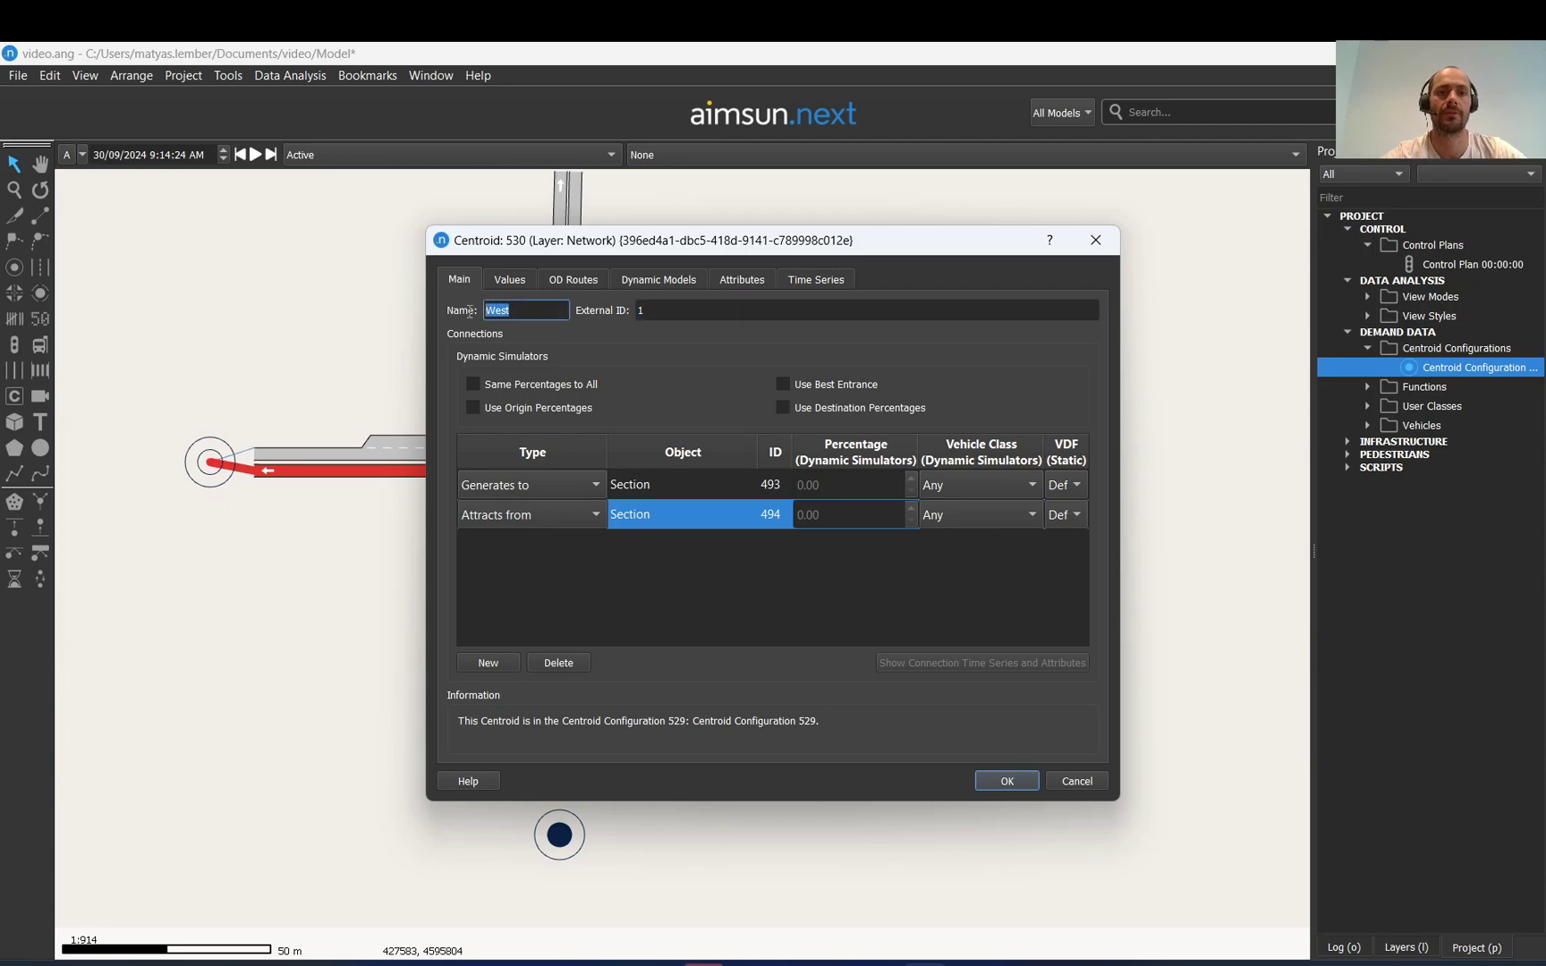
{"action": "left_click", "coordinate": [763, 400]}
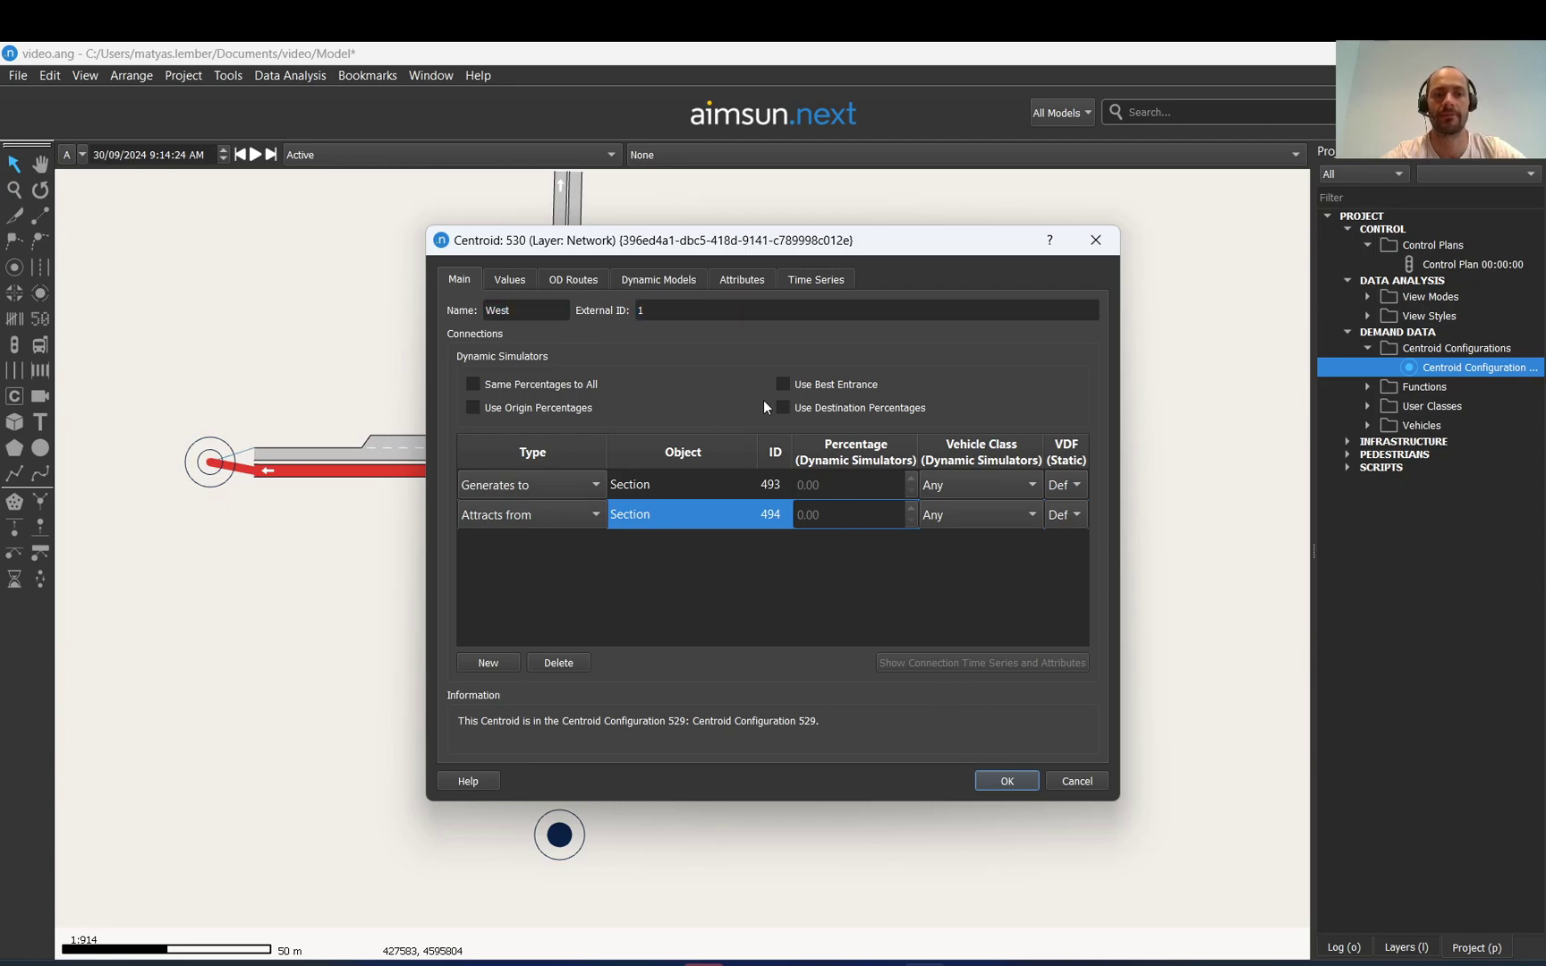
{"action": "left_click", "coordinate": [1001, 781]}
Give the eastern centroid the external ID 2 and the name East
{"action": "double_click", "coordinate": [913, 555]}
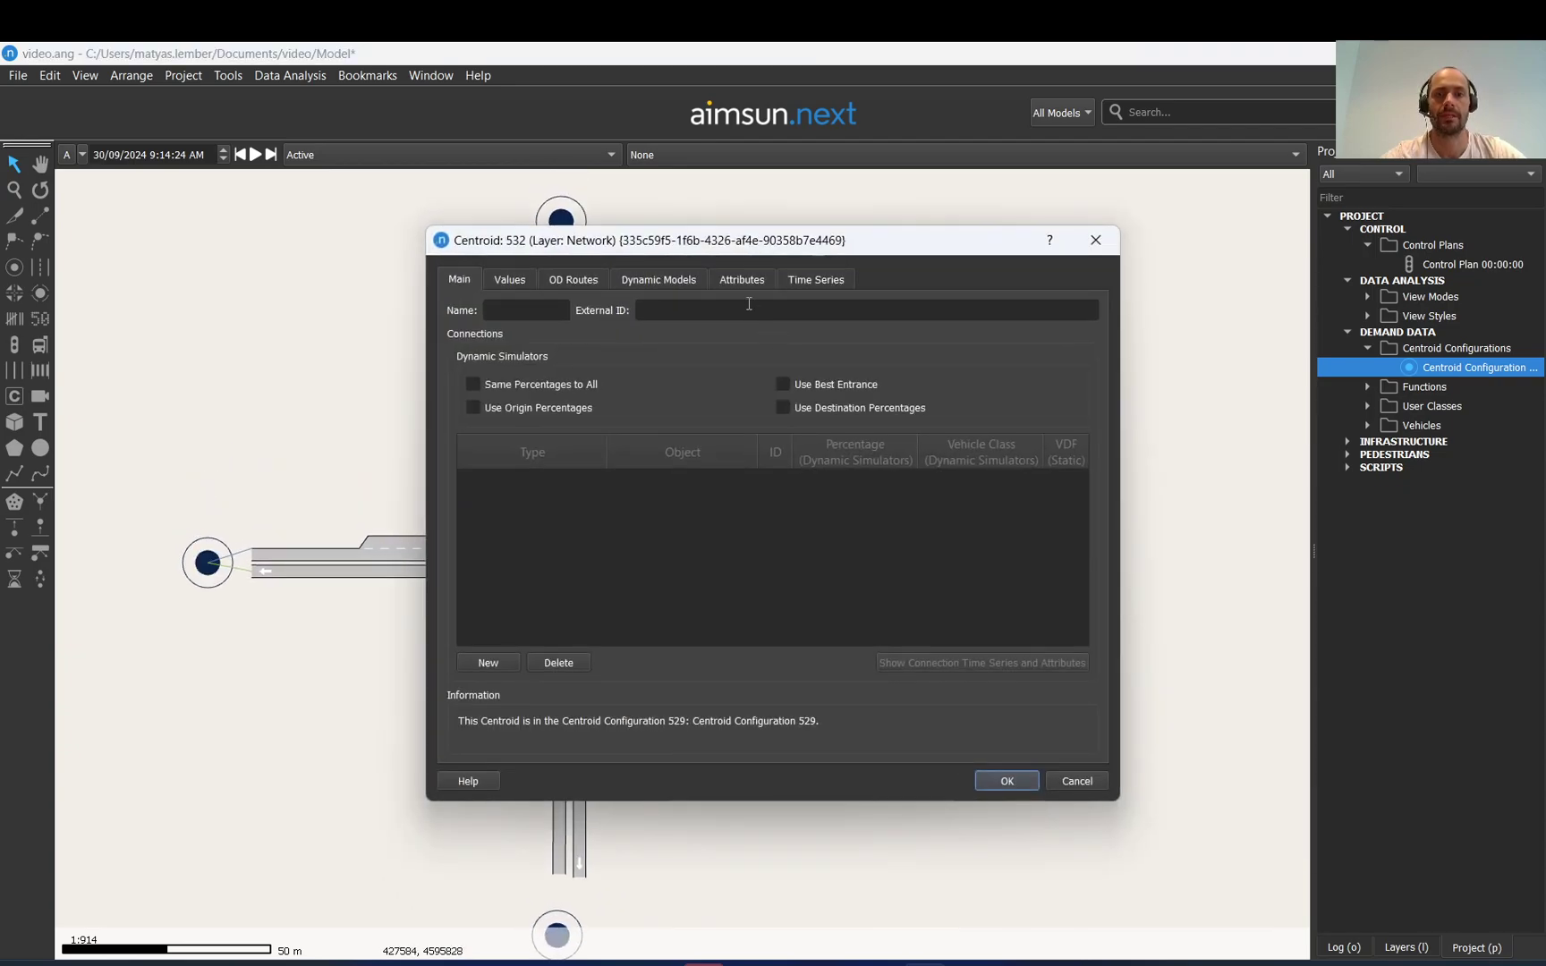
{"action": "left_click", "coordinate": [749, 310]}
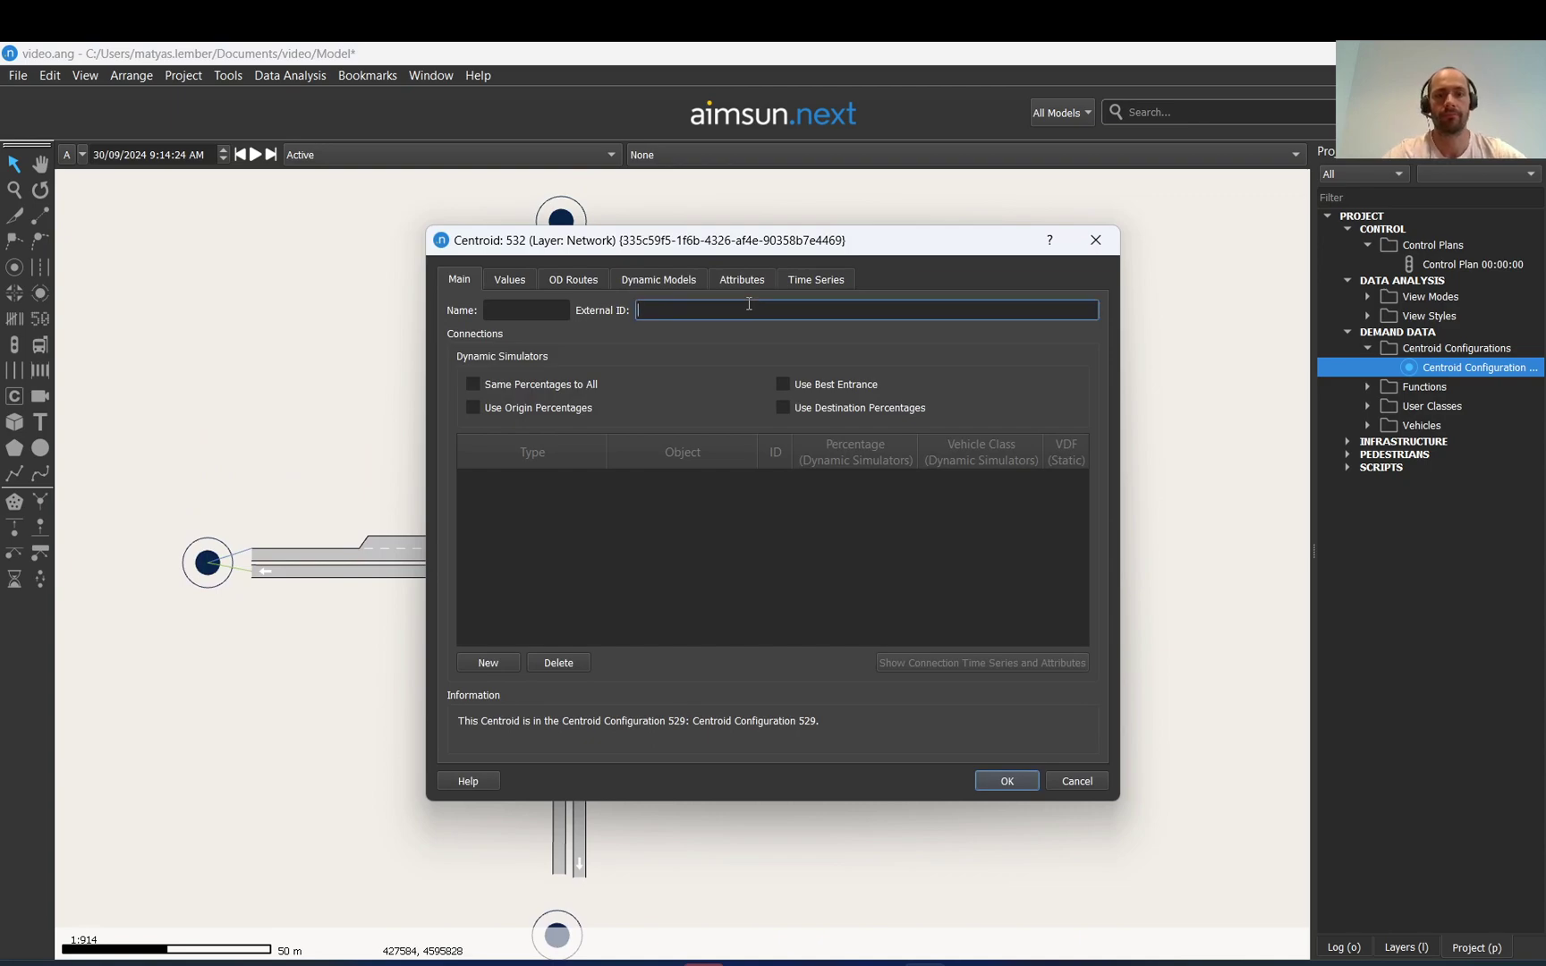
{"action": "left_click", "coordinate": [517, 308]}
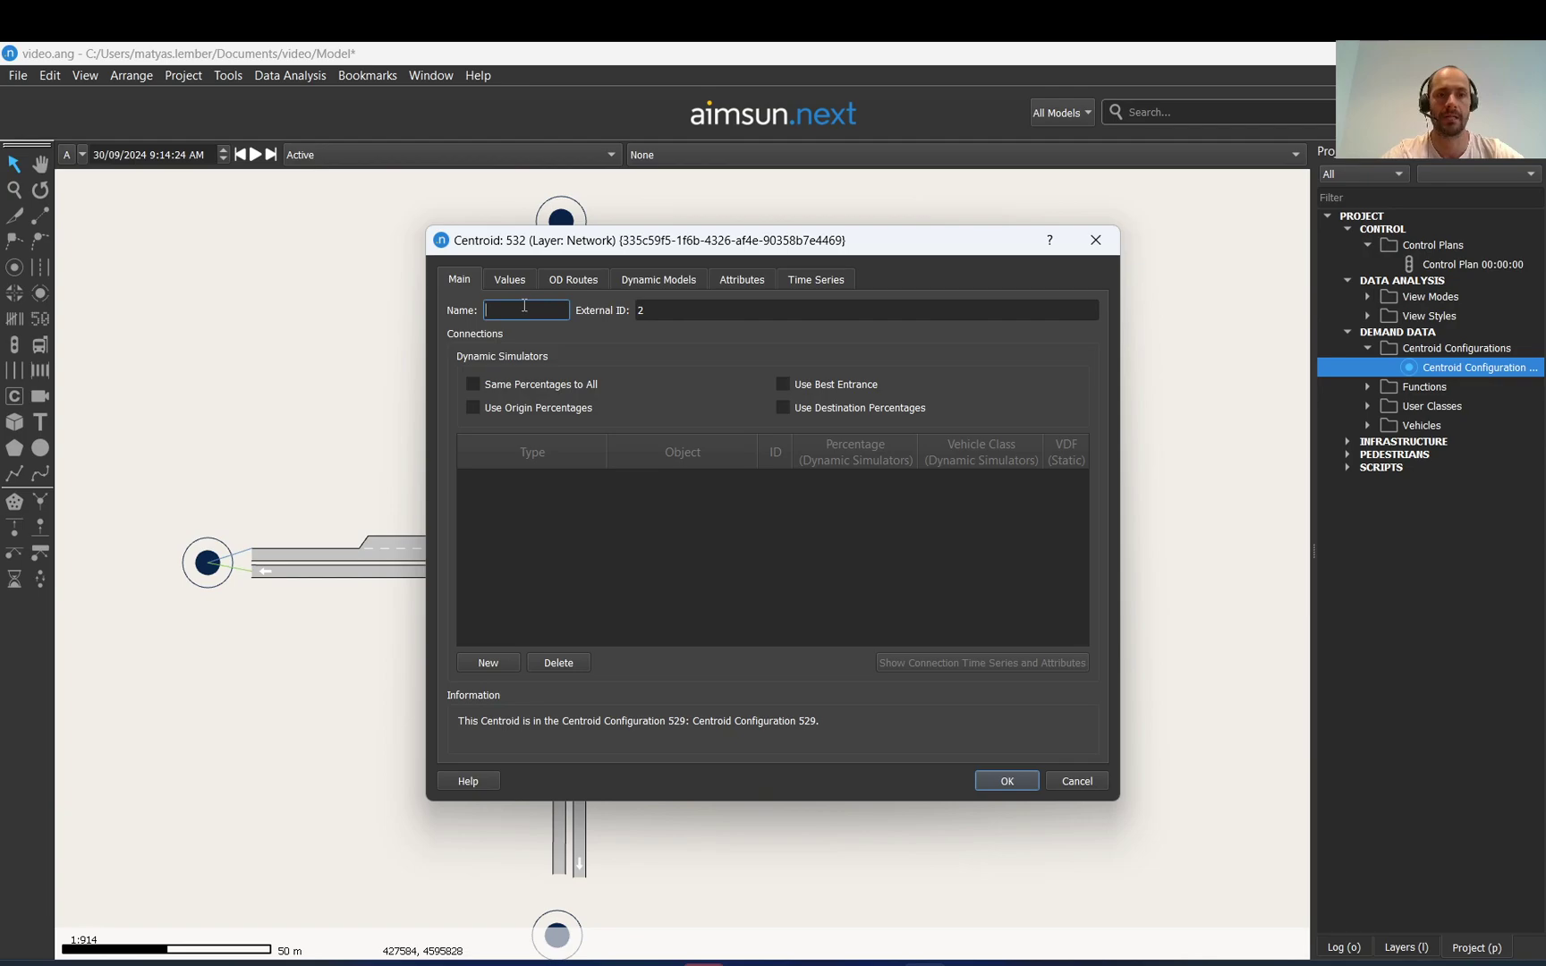
{"action": "type", "text": "East"}
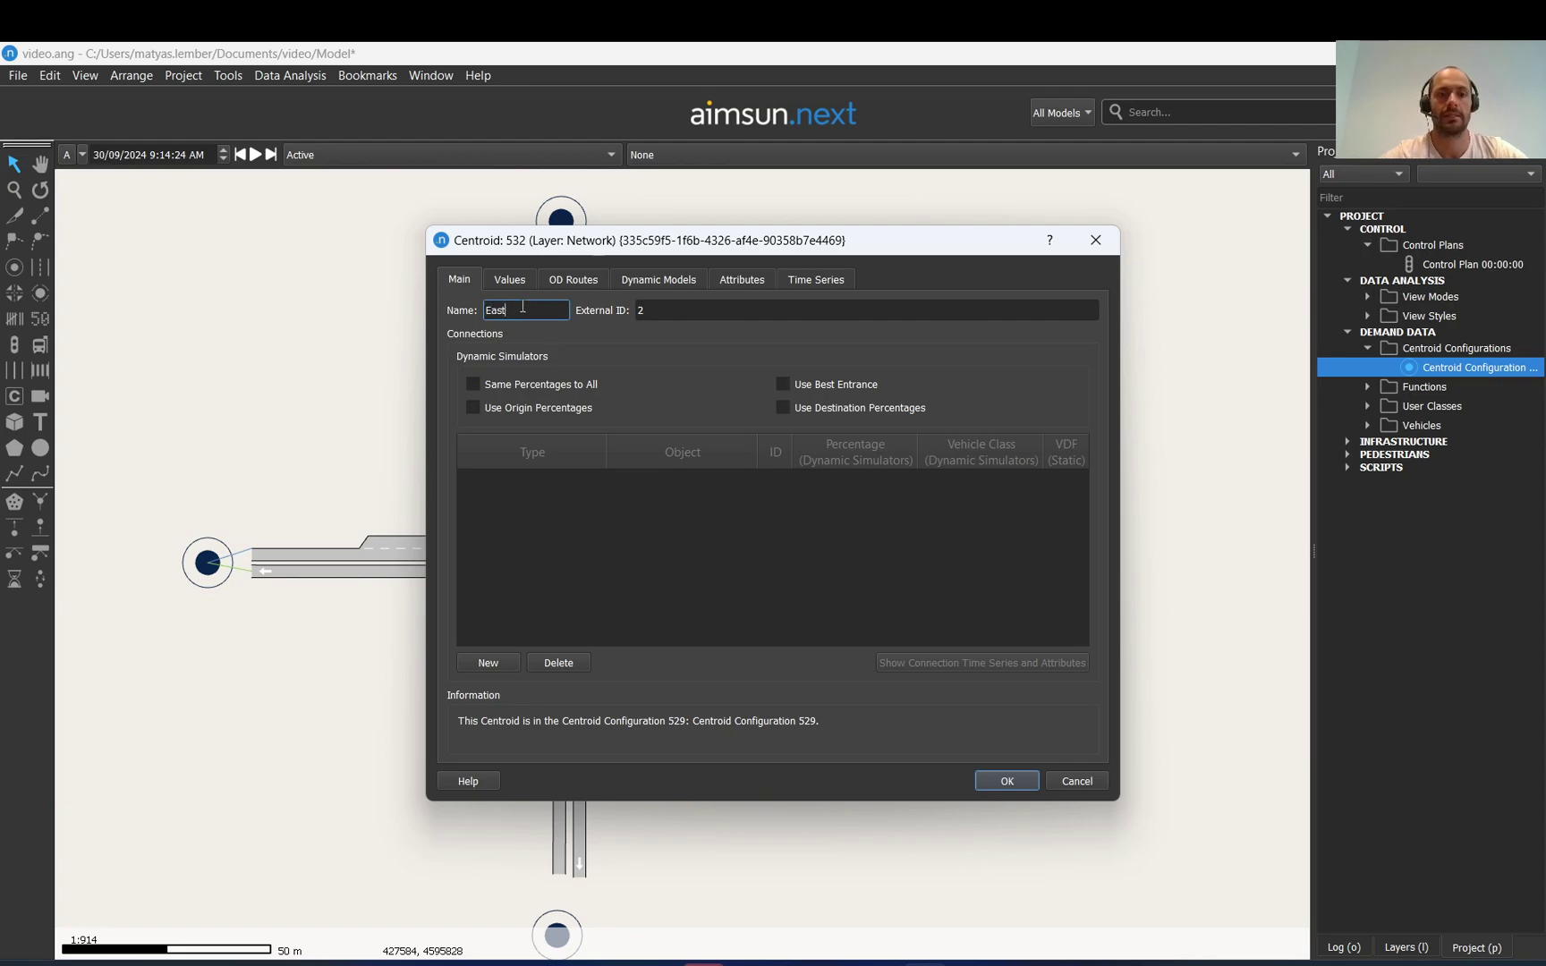
Connect the East centroid so it attracts from the eastern exit section and generates to the eastern approach section
{"action": "left_click_drag", "start_coordinate": [737, 229], "coordinate": [1158, 210]}
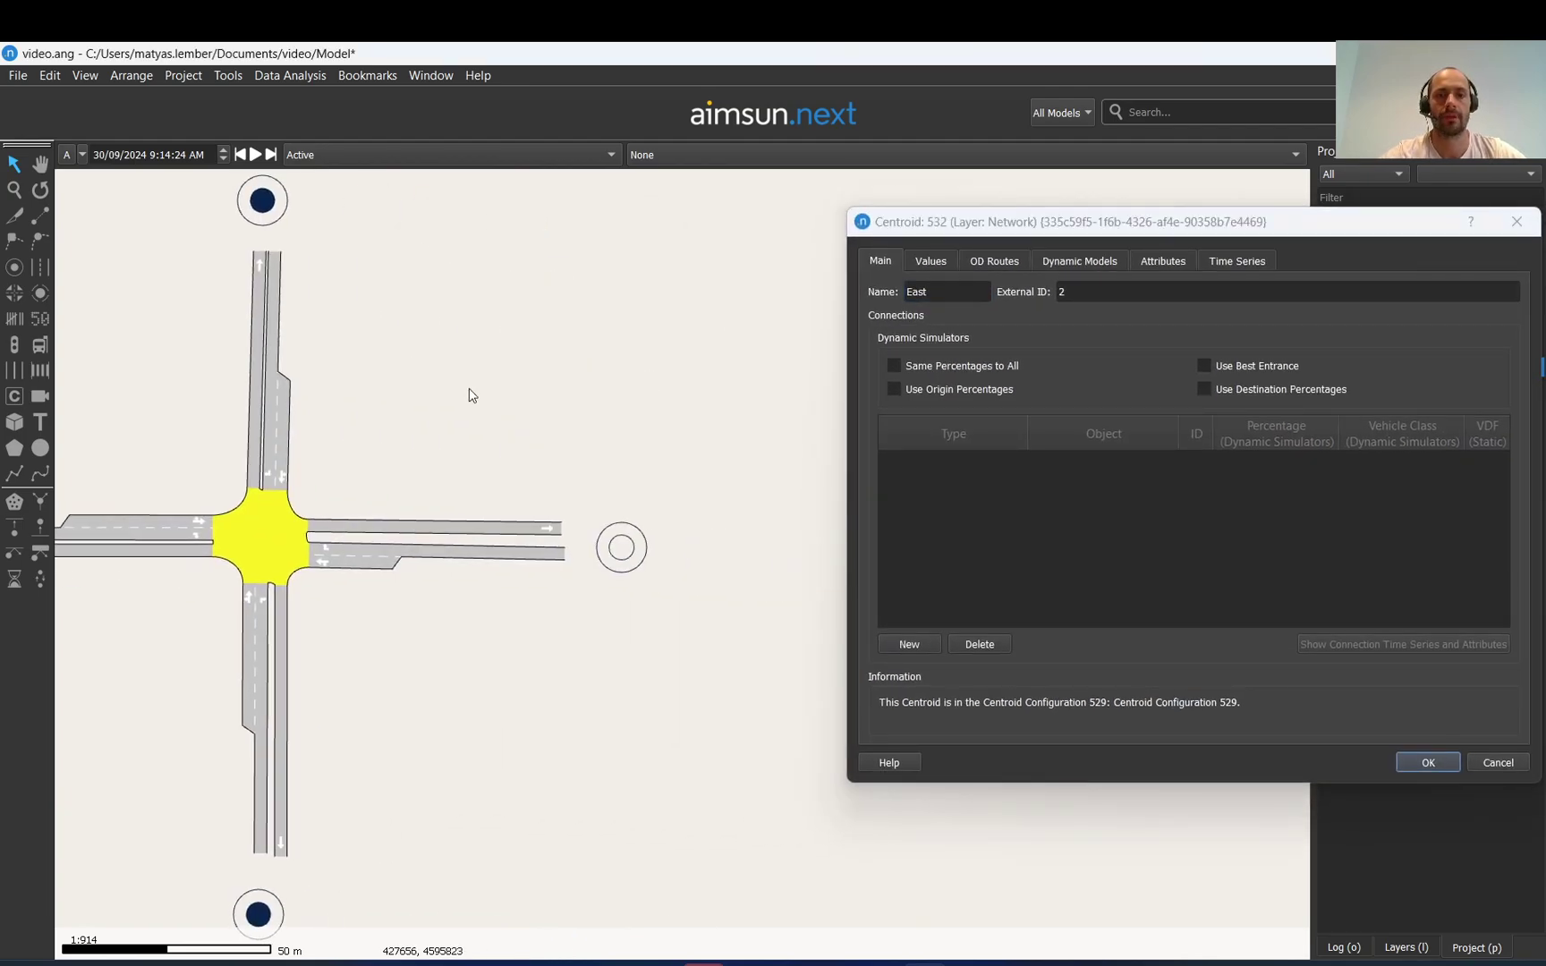
{"action": "scroll", "coordinate": [662, 572], "scroll_direction": "up", "scroll_amount": 3}
{"action": "left_click", "coordinate": [909, 645]}
{"action": "left_click", "coordinate": [483, 484]}
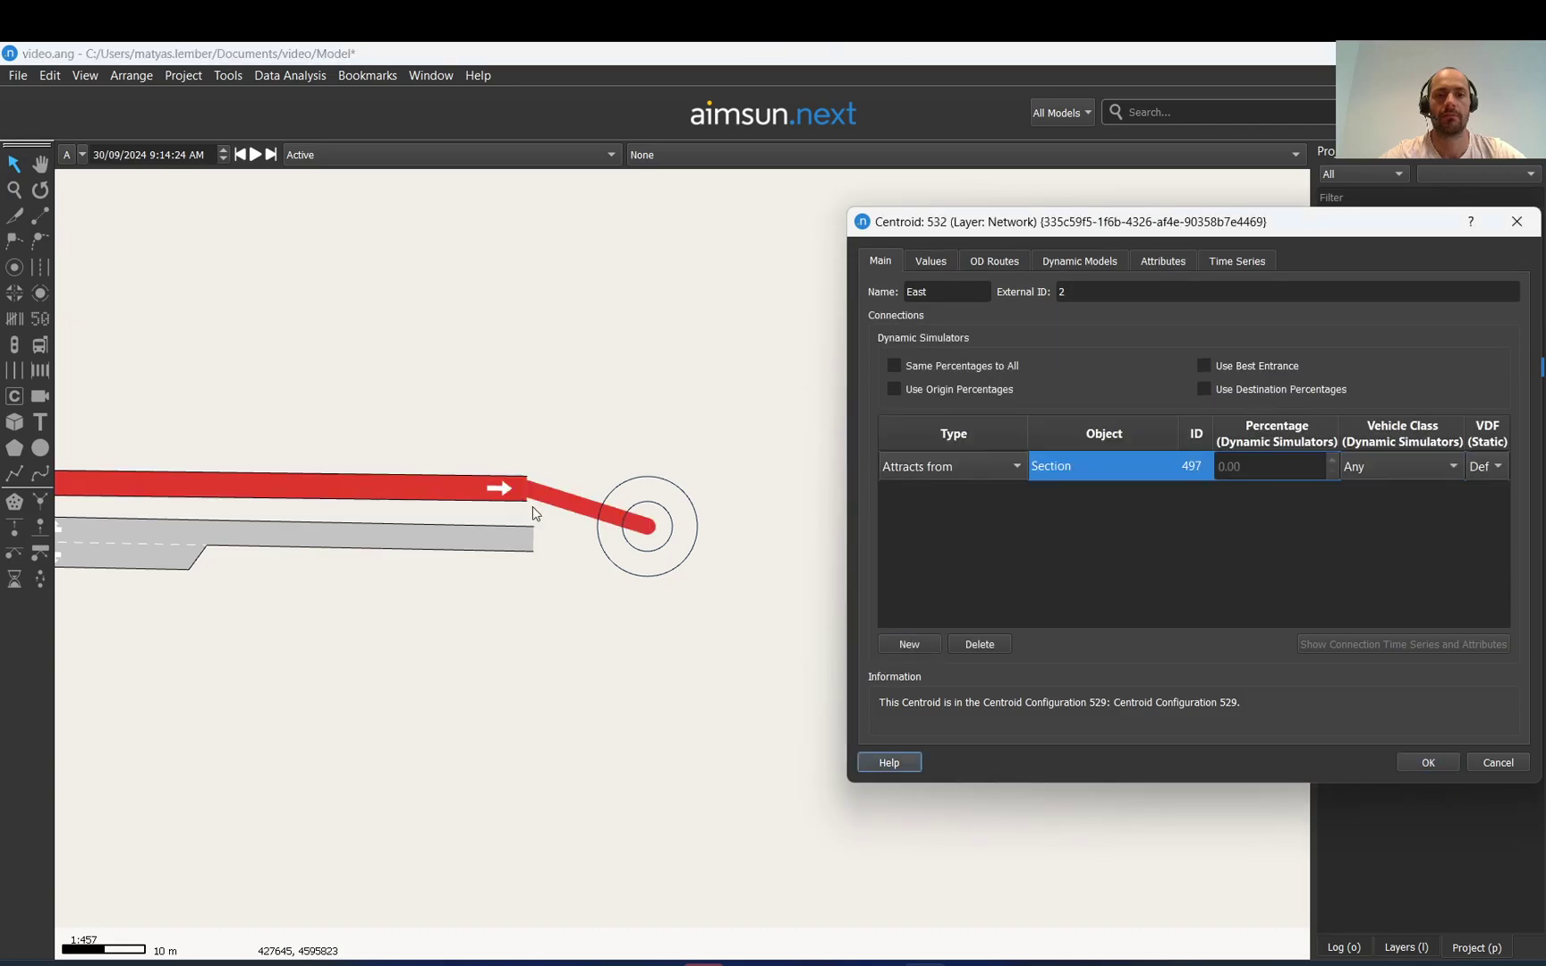
{"action": "left_click", "coordinate": [922, 646]}
{"action": "left_click", "coordinate": [526, 544]}
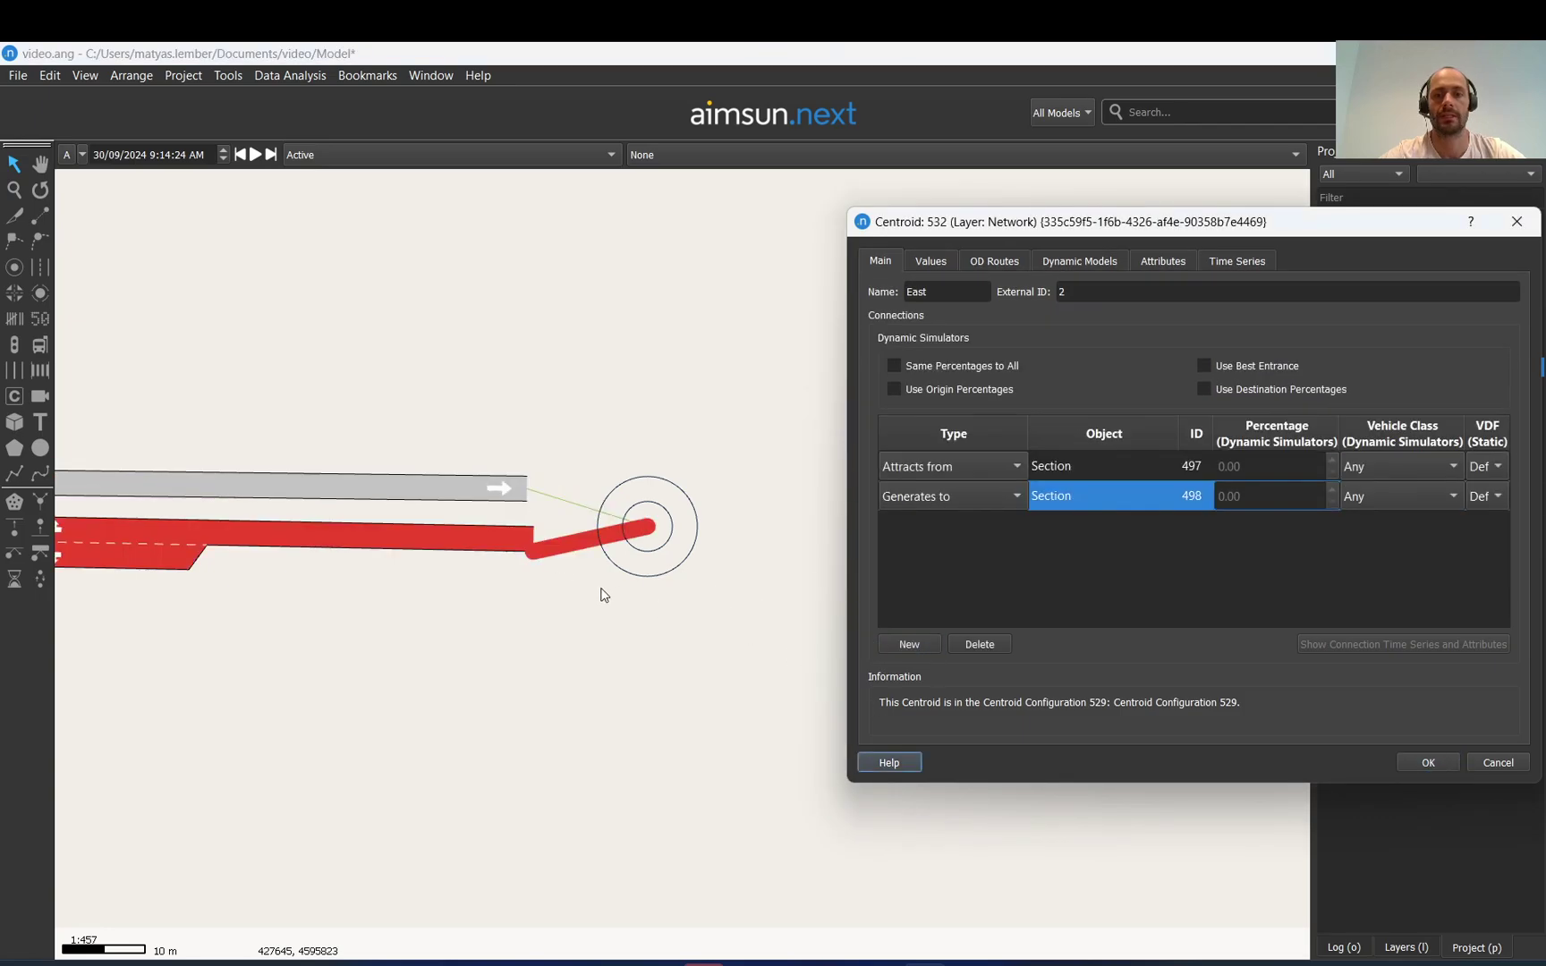
Try the East centroid's exit-section connection as Generates to, and restore it to Attracts from
{"action": "left_click", "coordinate": [1005, 466]}
{"action": "left_click", "coordinate": [975, 489]}
{"action": "scroll", "coordinate": [607, 490], "scroll_direction": "down", "scroll_amount": 2}
{"action": "scroll", "coordinate": [606, 490], "scroll_direction": "down", "scroll_amount": 2}
{"action": "scroll", "coordinate": [484, 507], "scroll_direction": "up", "scroll_amount": 4}
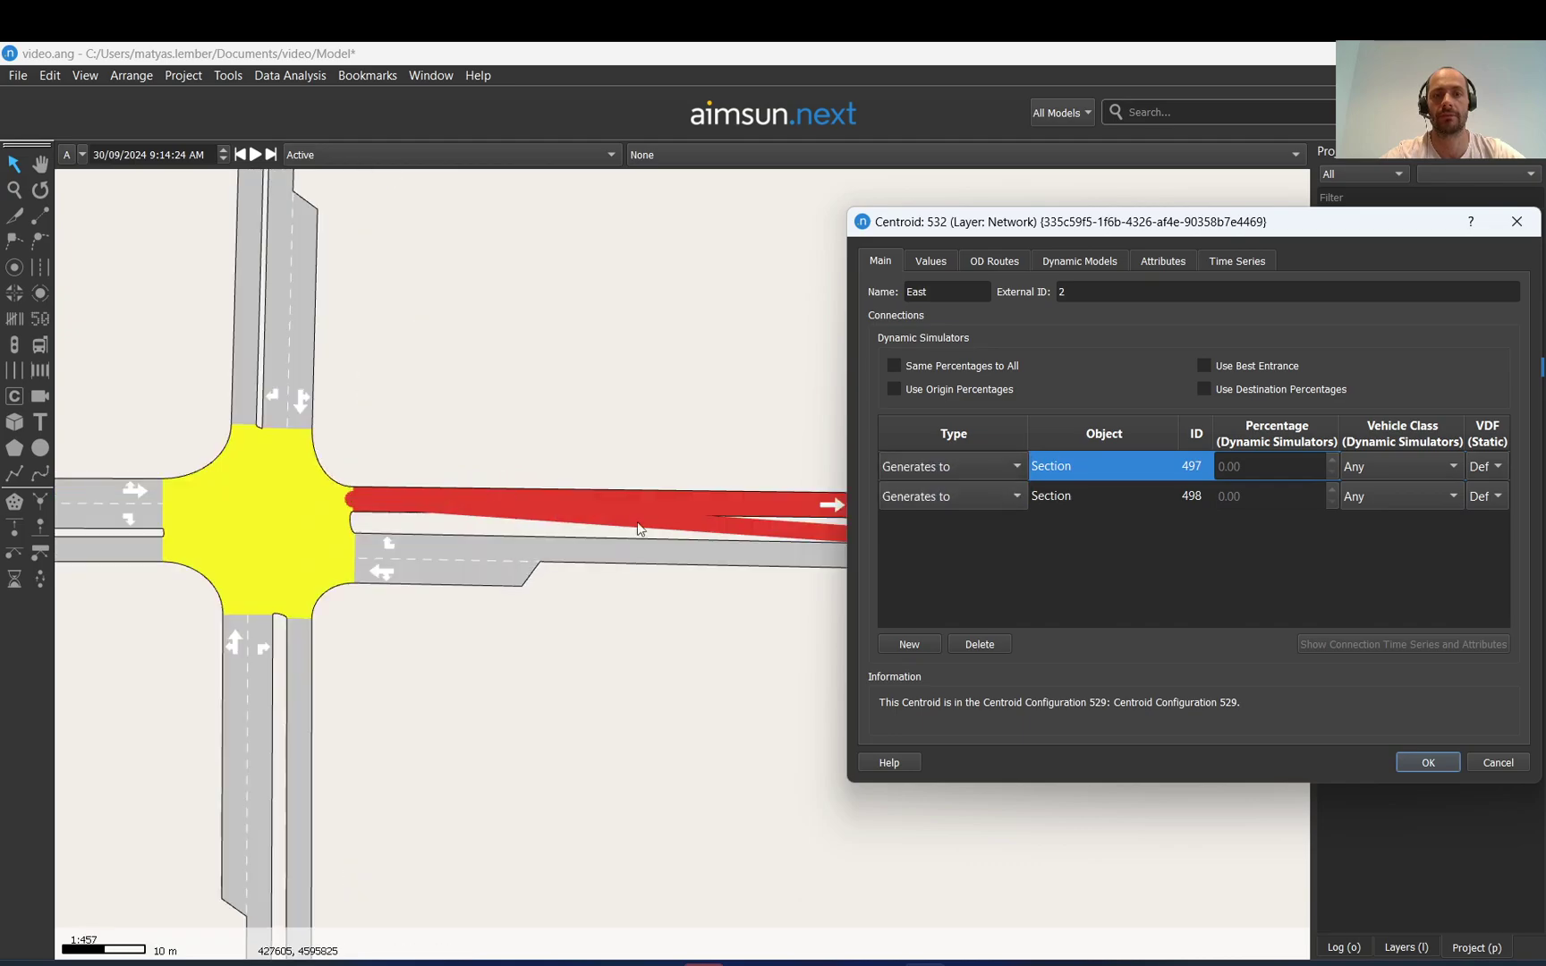
{"action": "scroll", "coordinate": [768, 651], "scroll_direction": "down", "scroll_amount": 2}
{"action": "left_click", "coordinate": [979, 467]}
{"action": "left_click", "coordinate": [894, 447]}
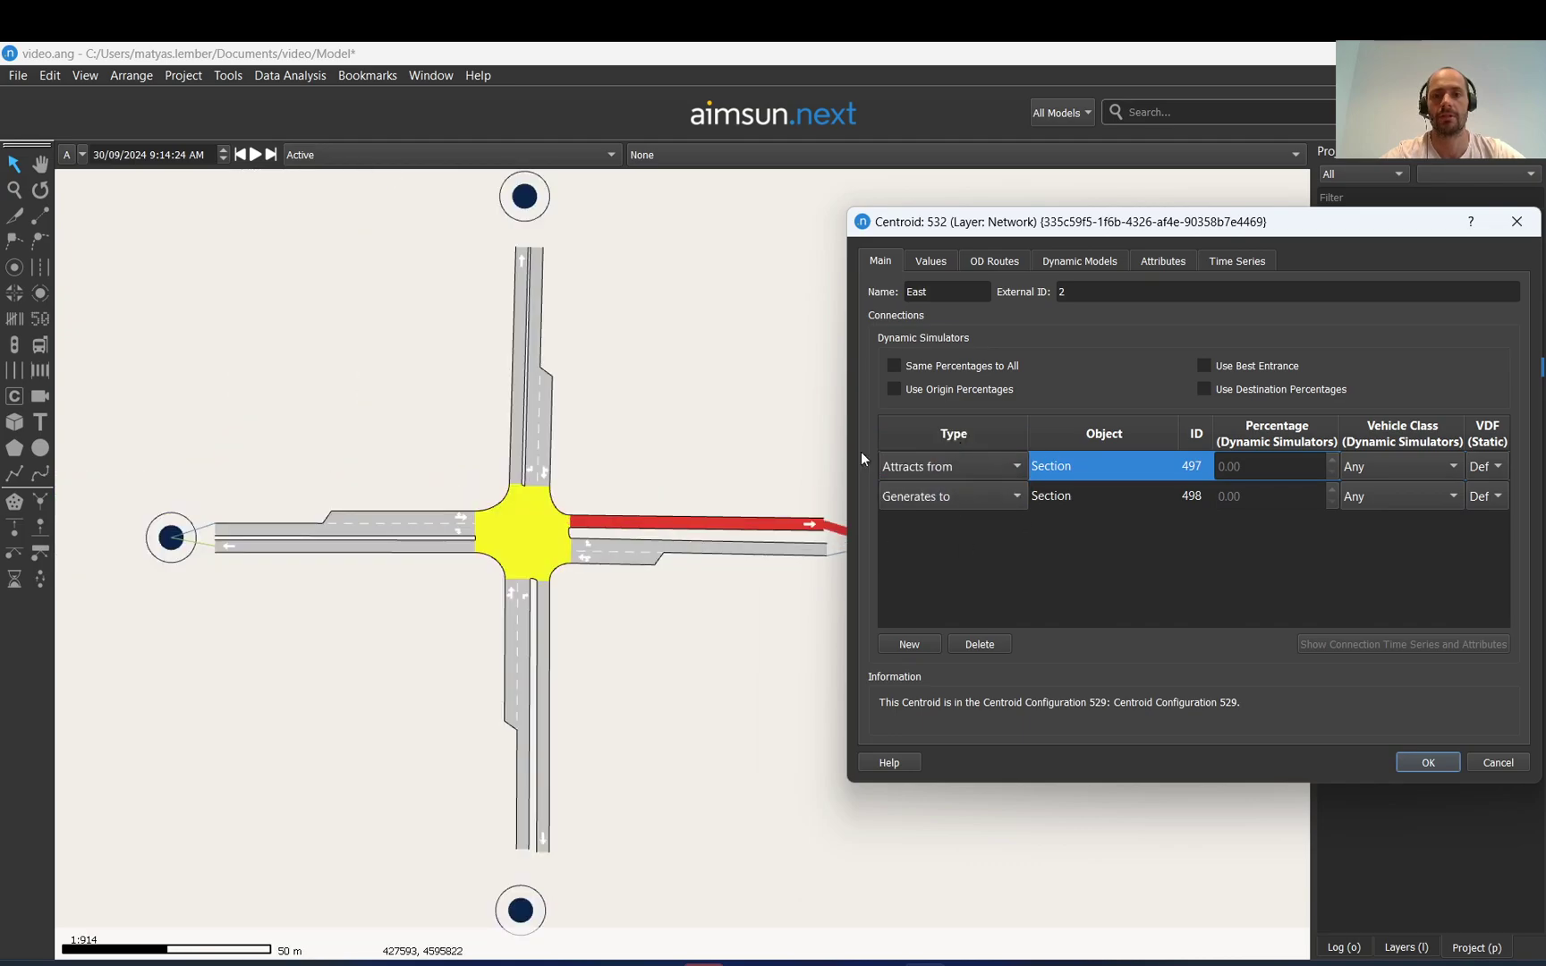
Accept the East centroid's settings, and give the northern centroid the name North and the external ID 3
{"action": "left_click_drag", "start_coordinate": [683, 457], "coordinate": [441, 445]}
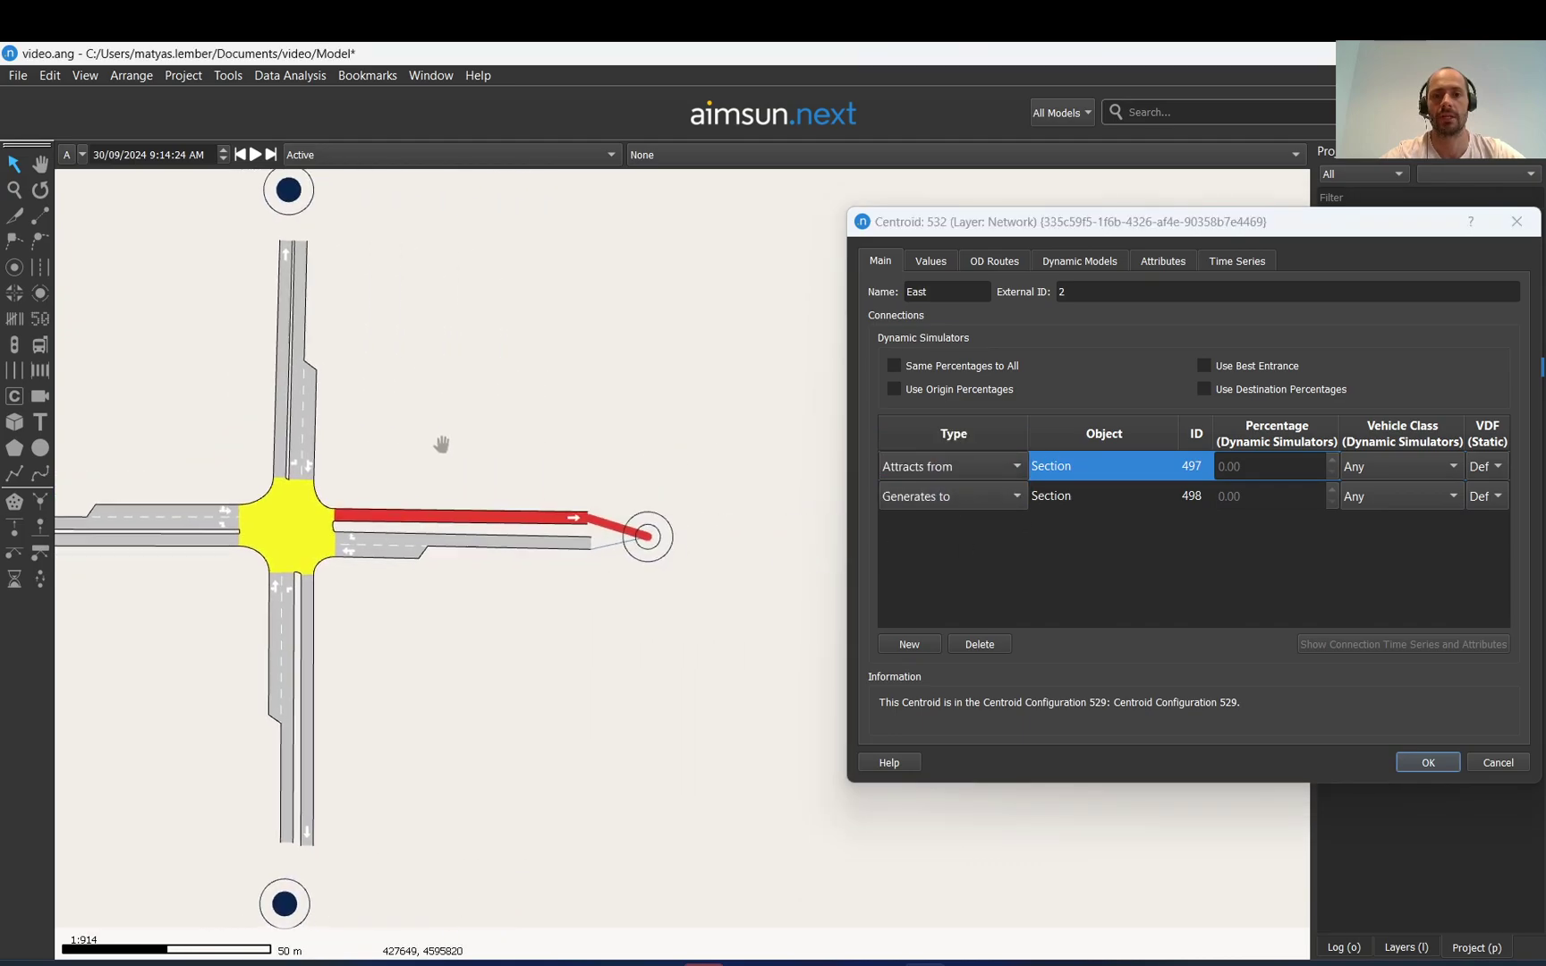
{"action": "left_click", "coordinate": [1430, 763]}
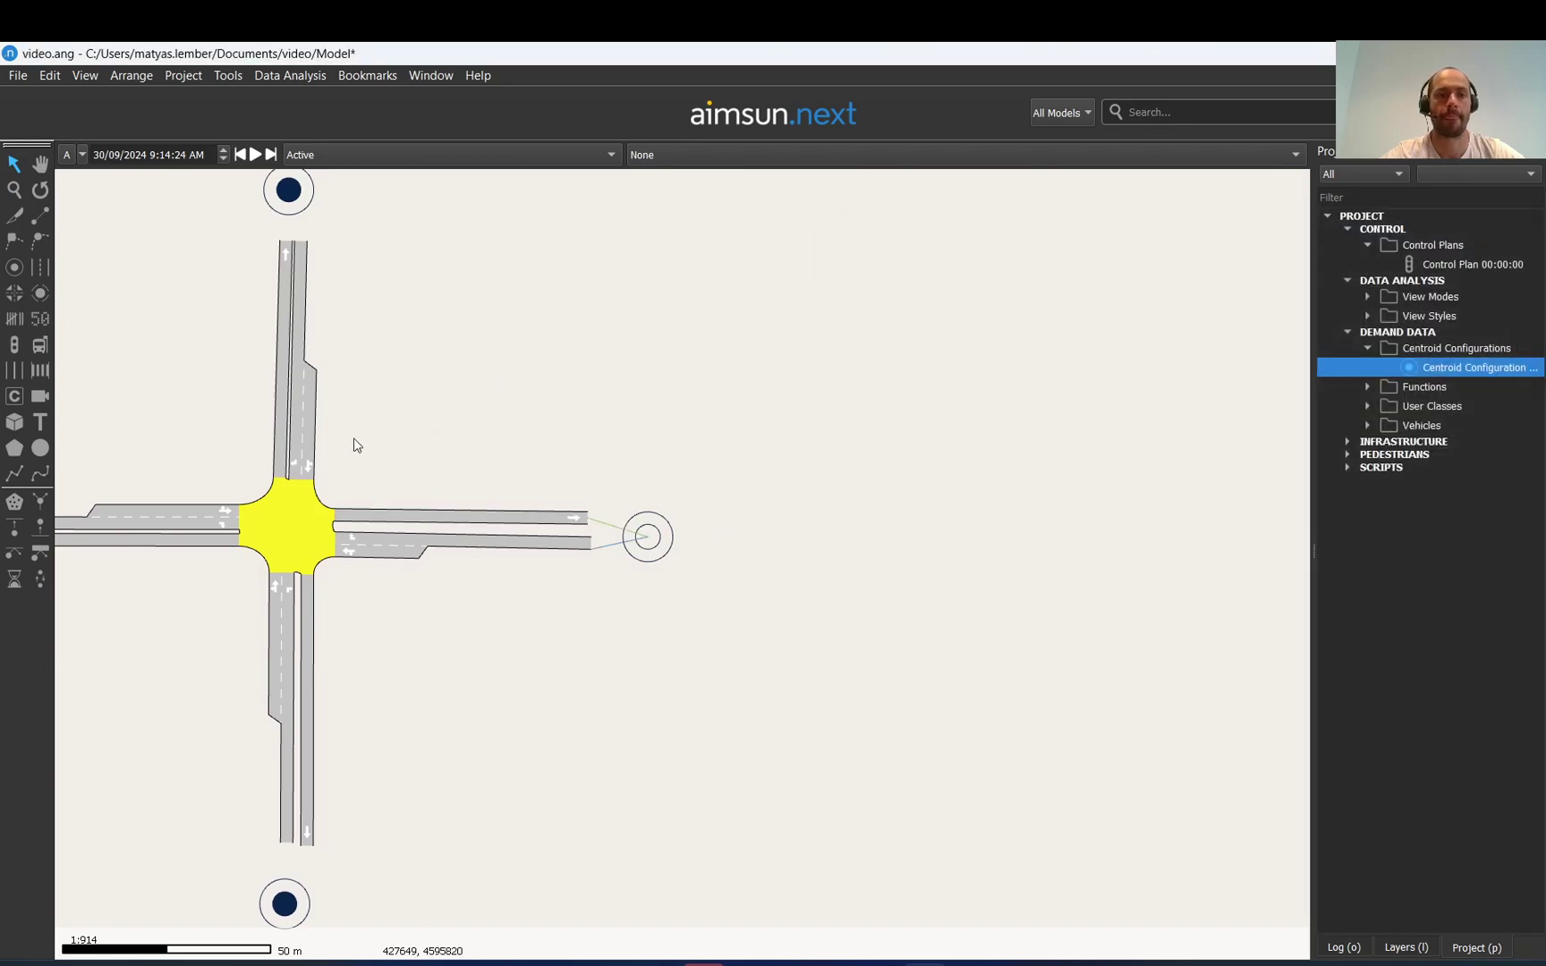
{"action": "double_click", "coordinate": [294, 205]}
{"action": "left_click", "coordinate": [943, 293]}
{"action": "type", "text": "North"}
{"action": "key", "text": "Tab"}
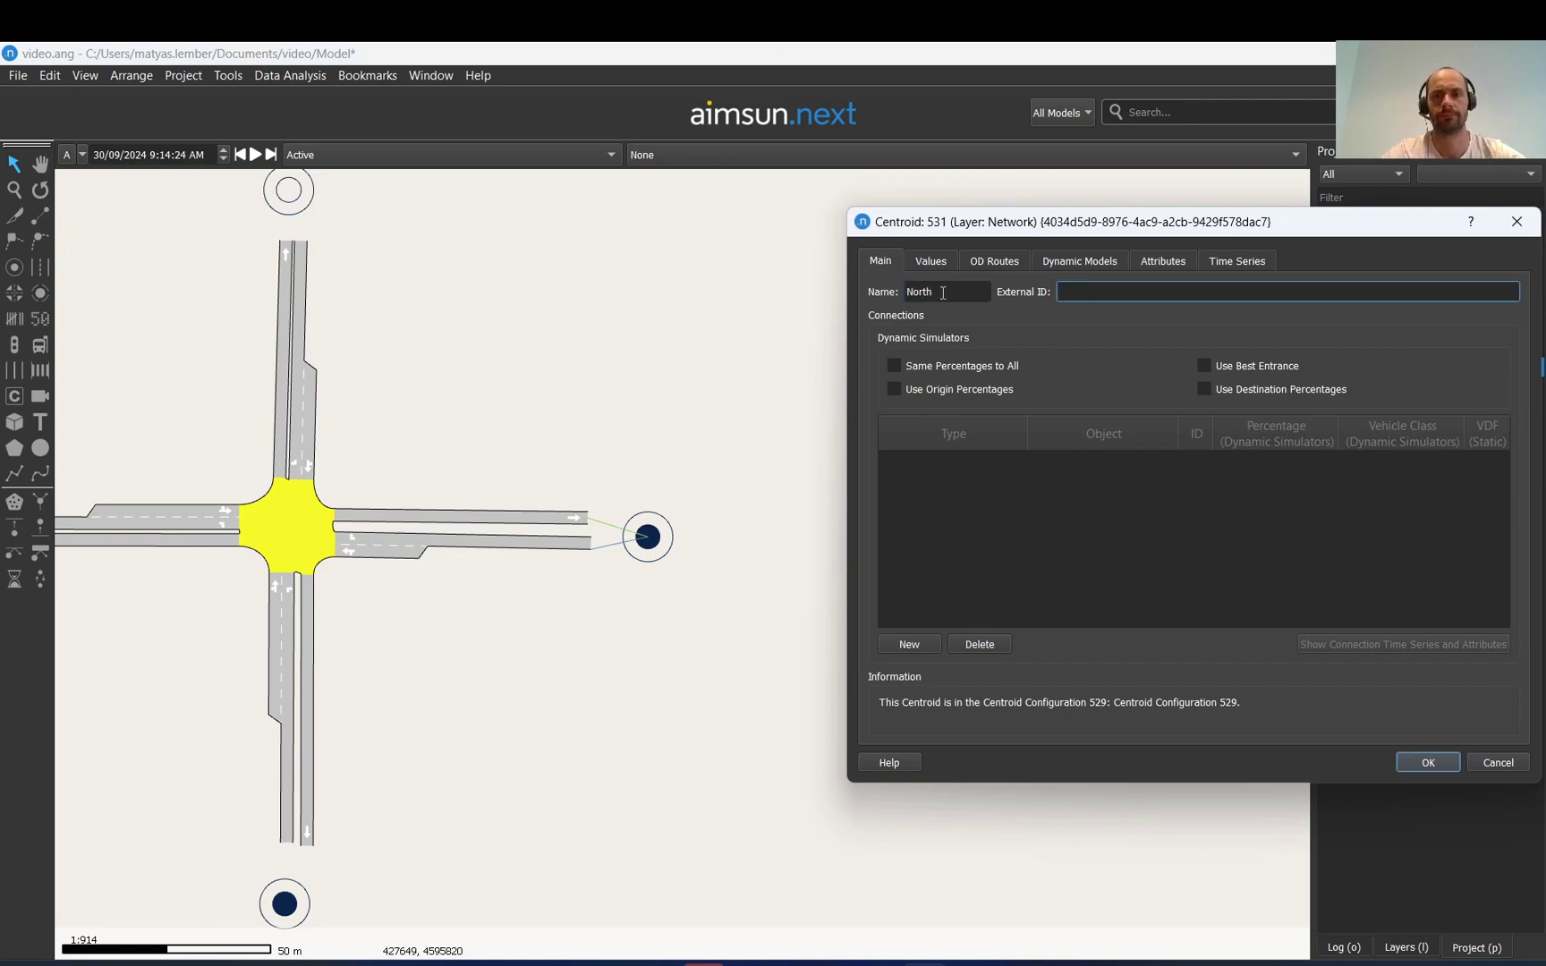
Connect the North centroid so it attracts from the northern exit section and generates to the northern approach section, and accept its settings
{"action": "left_click", "coordinate": [932, 651]}
{"action": "left_click", "coordinate": [291, 259]}
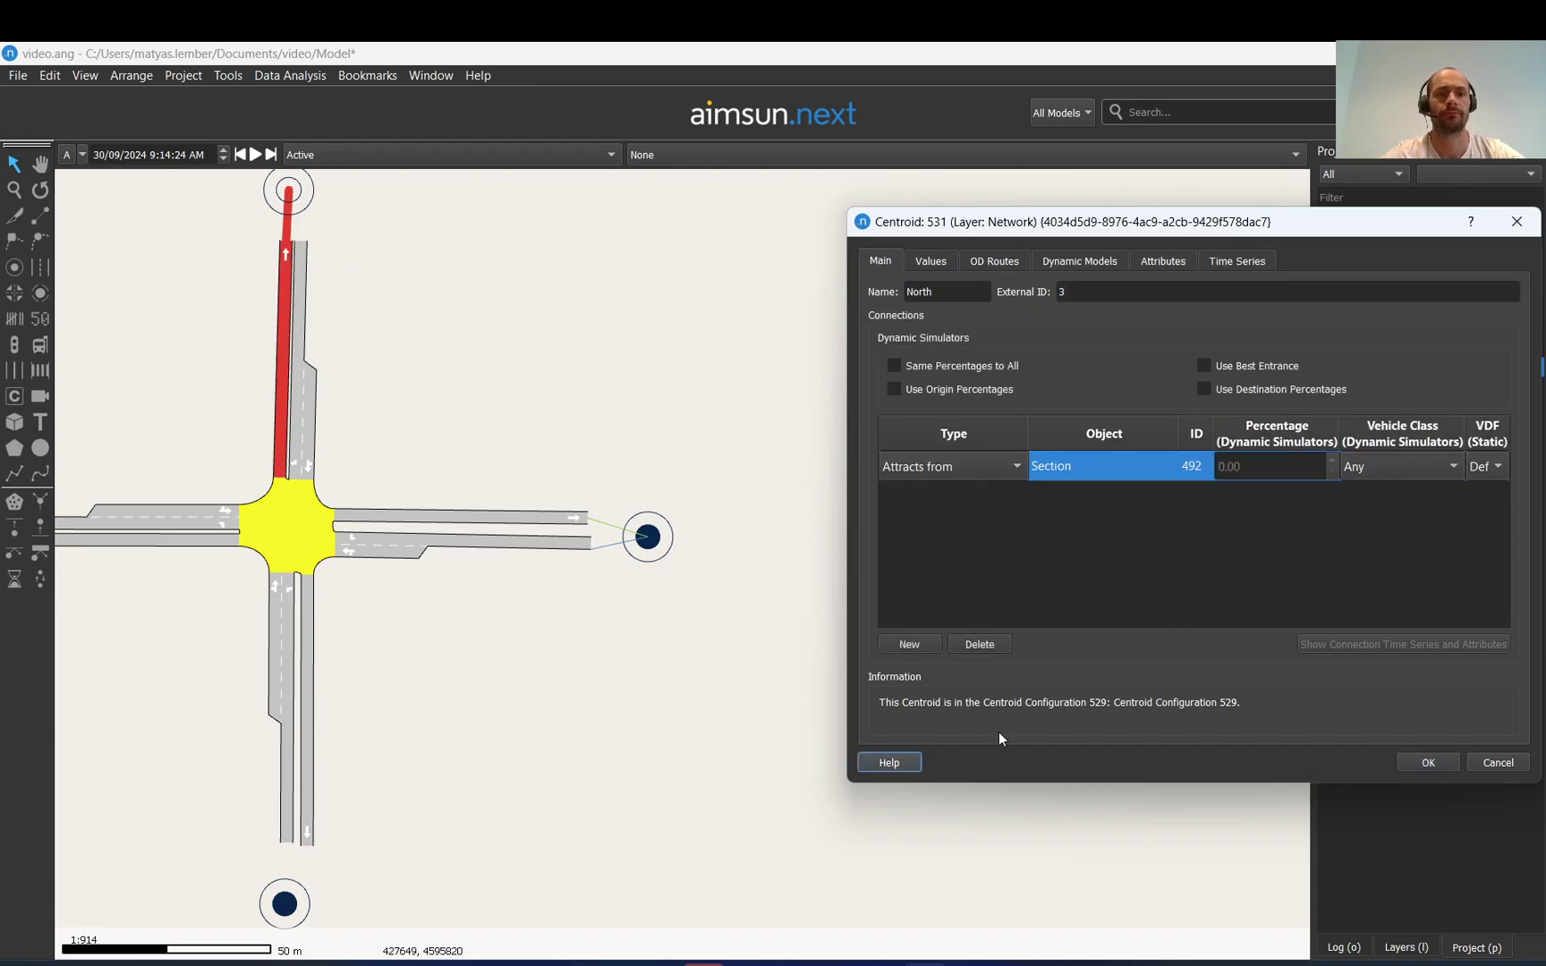
{"action": "left_click", "coordinate": [908, 646]}
{"action": "left_click", "coordinate": [305, 277]}
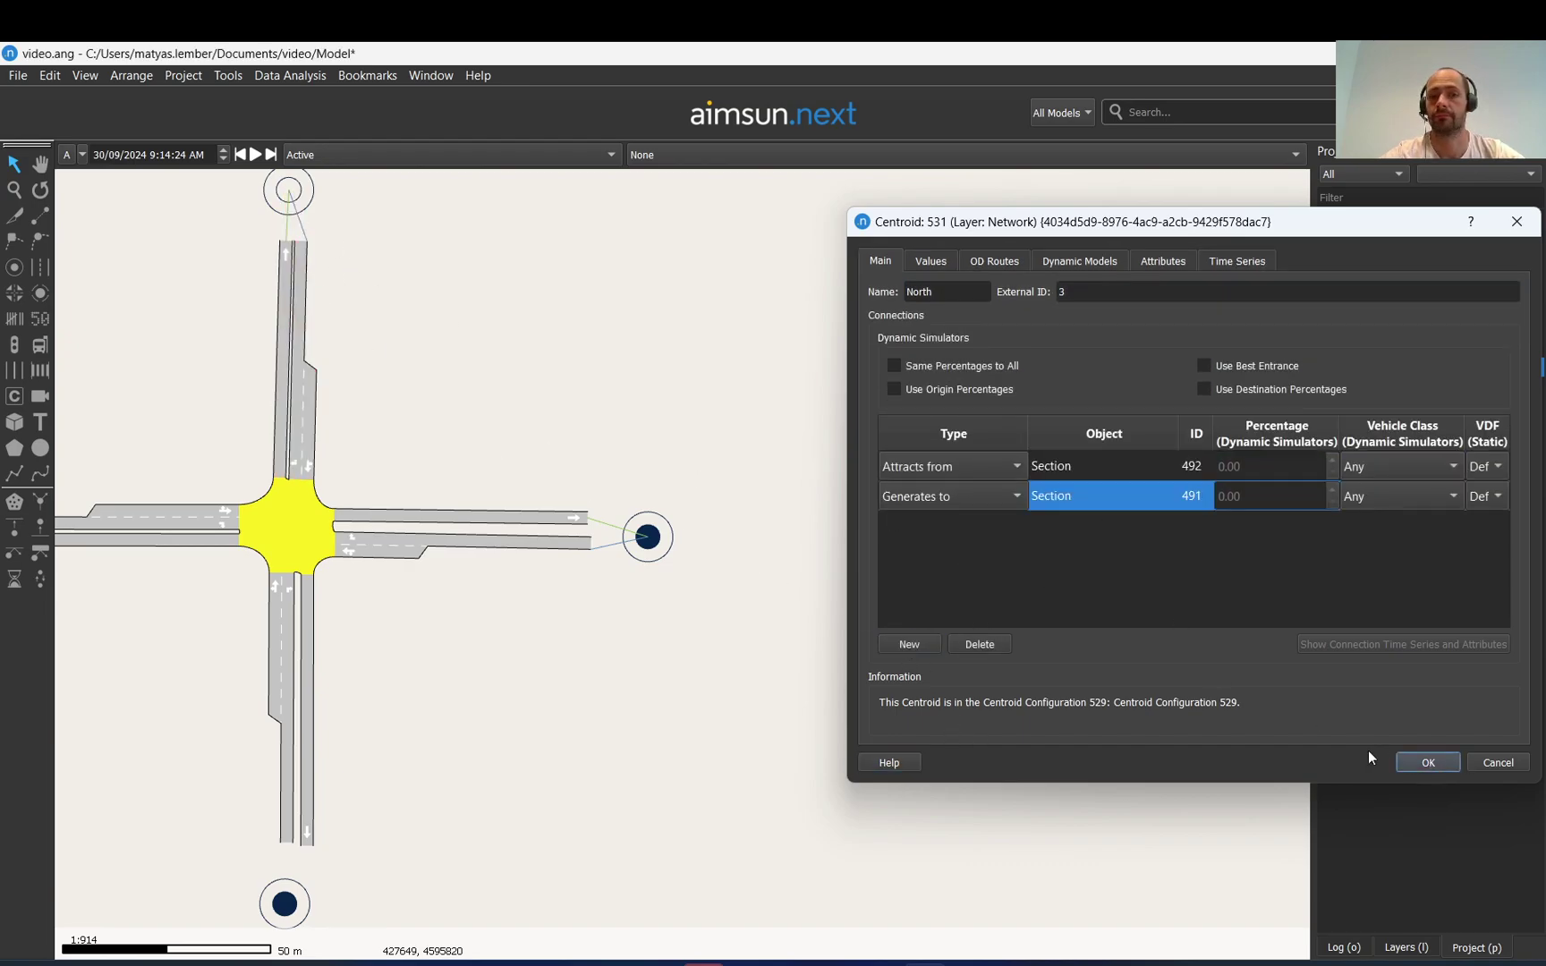
{"action": "left_click", "coordinate": [1418, 763]}
Try moving the North centroid far west of its arm, and return it to just beyond the northern arm's outer end
{"action": "left_click_drag", "start_coordinate": [595, 361], "coordinate": [224, 293]}
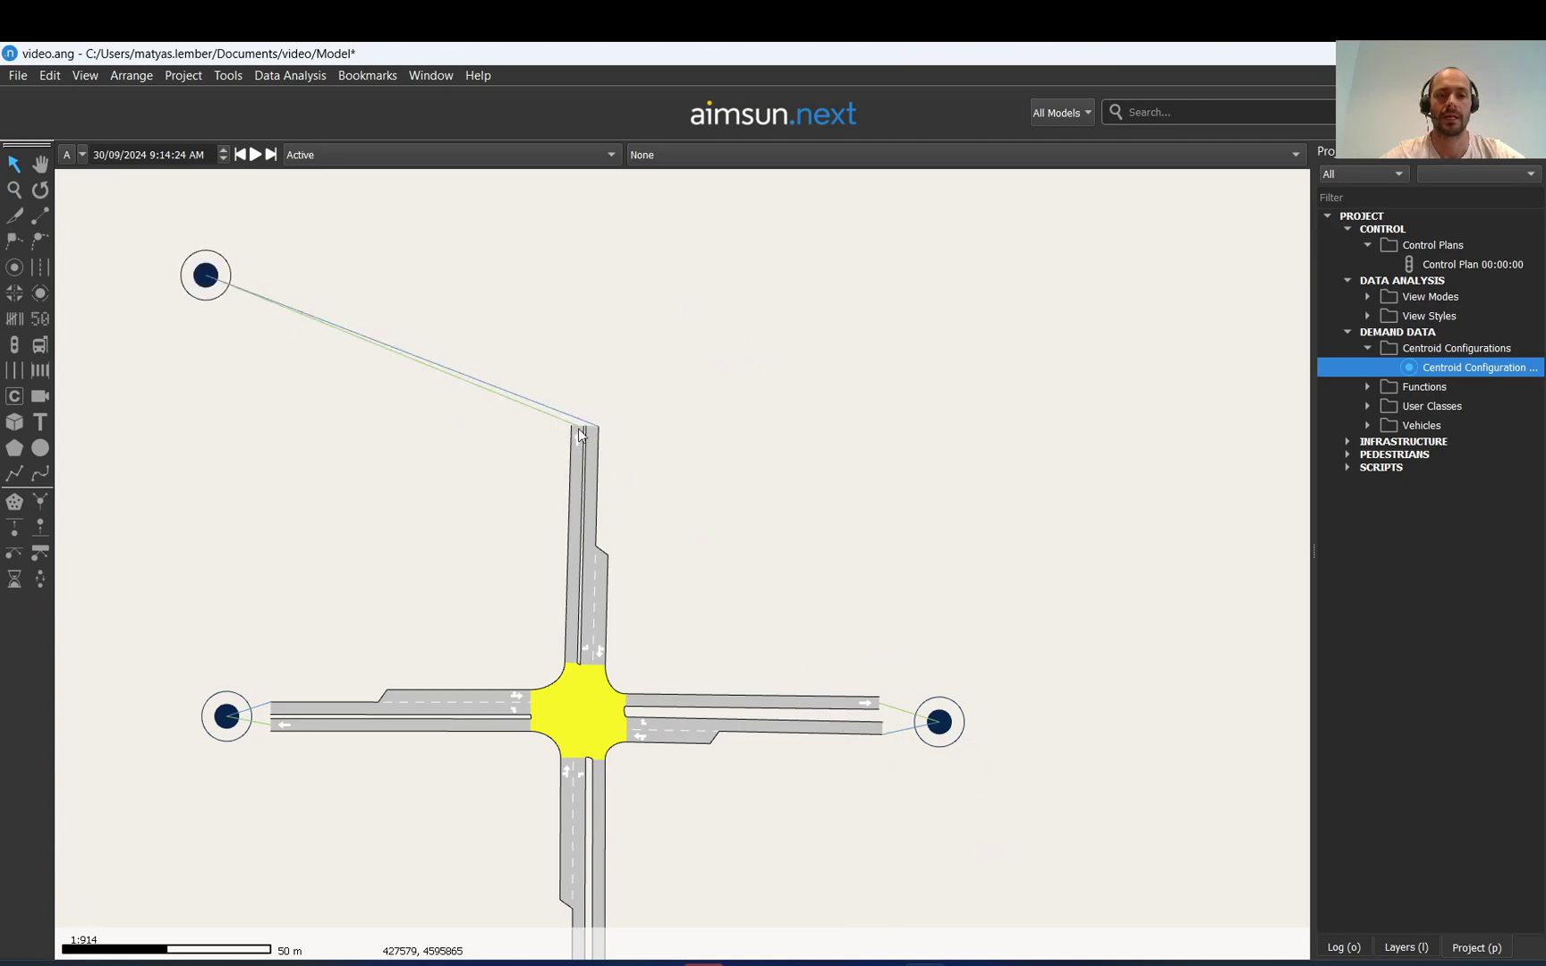
{"action": "left_click_drag", "start_coordinate": [225, 277], "coordinate": [584, 319]}
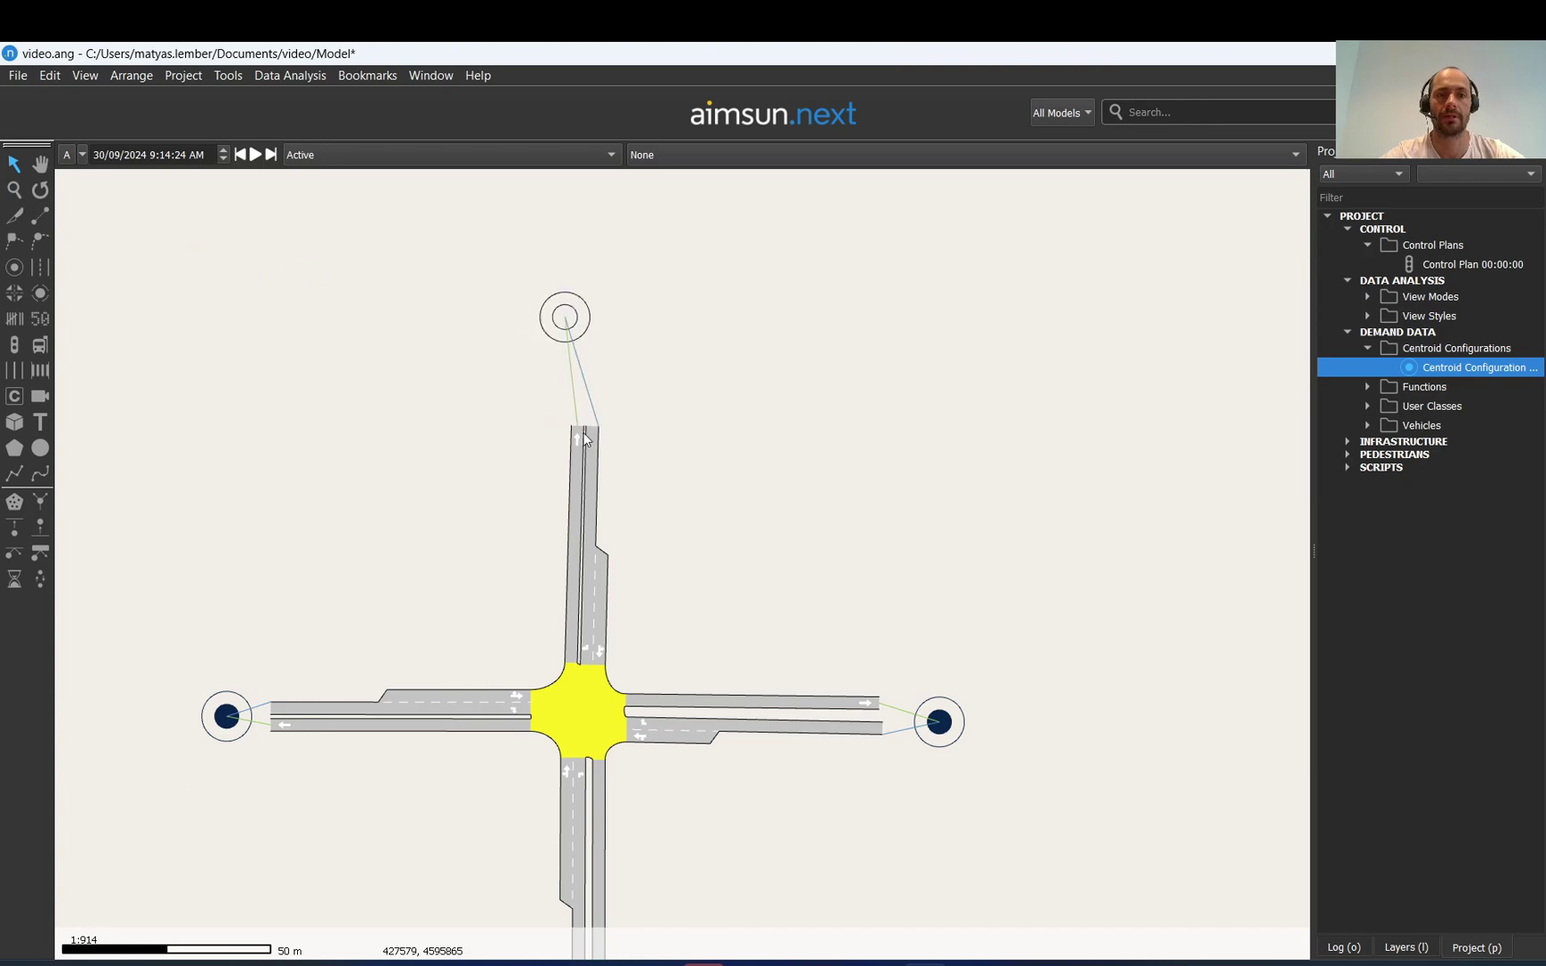
{"action": "left_click_drag", "start_coordinate": [745, 640], "coordinate": [751, 271]}
{"action": "double_click", "coordinate": [582, 783]}
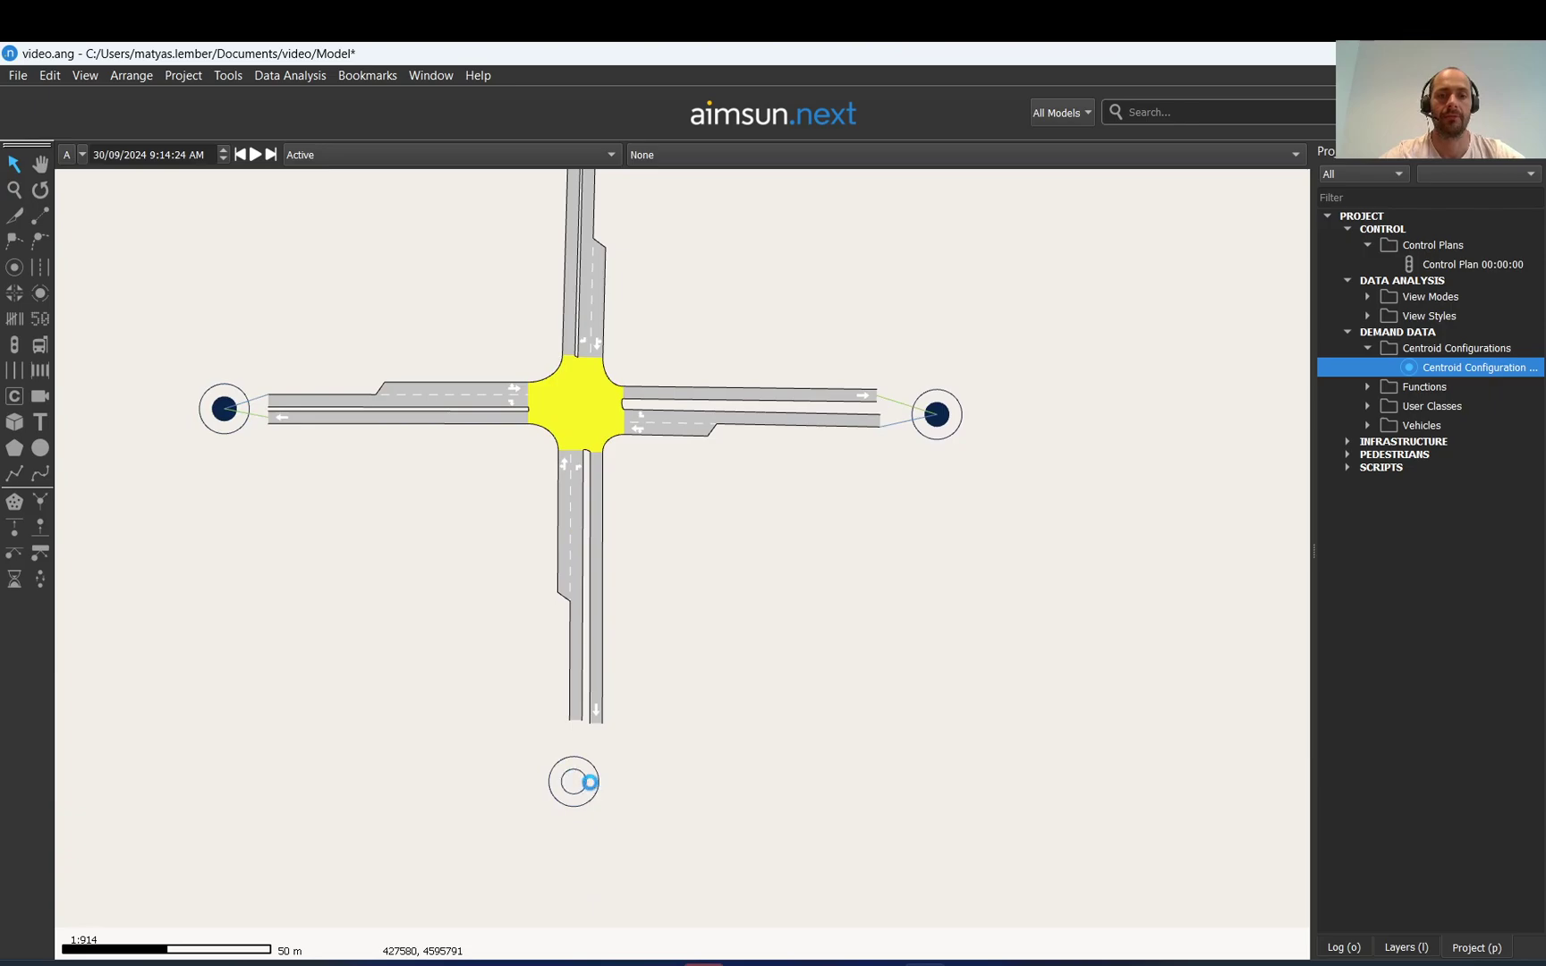
{"action": "left_click_drag", "start_coordinate": [481, 631], "coordinate": [432, 611]}
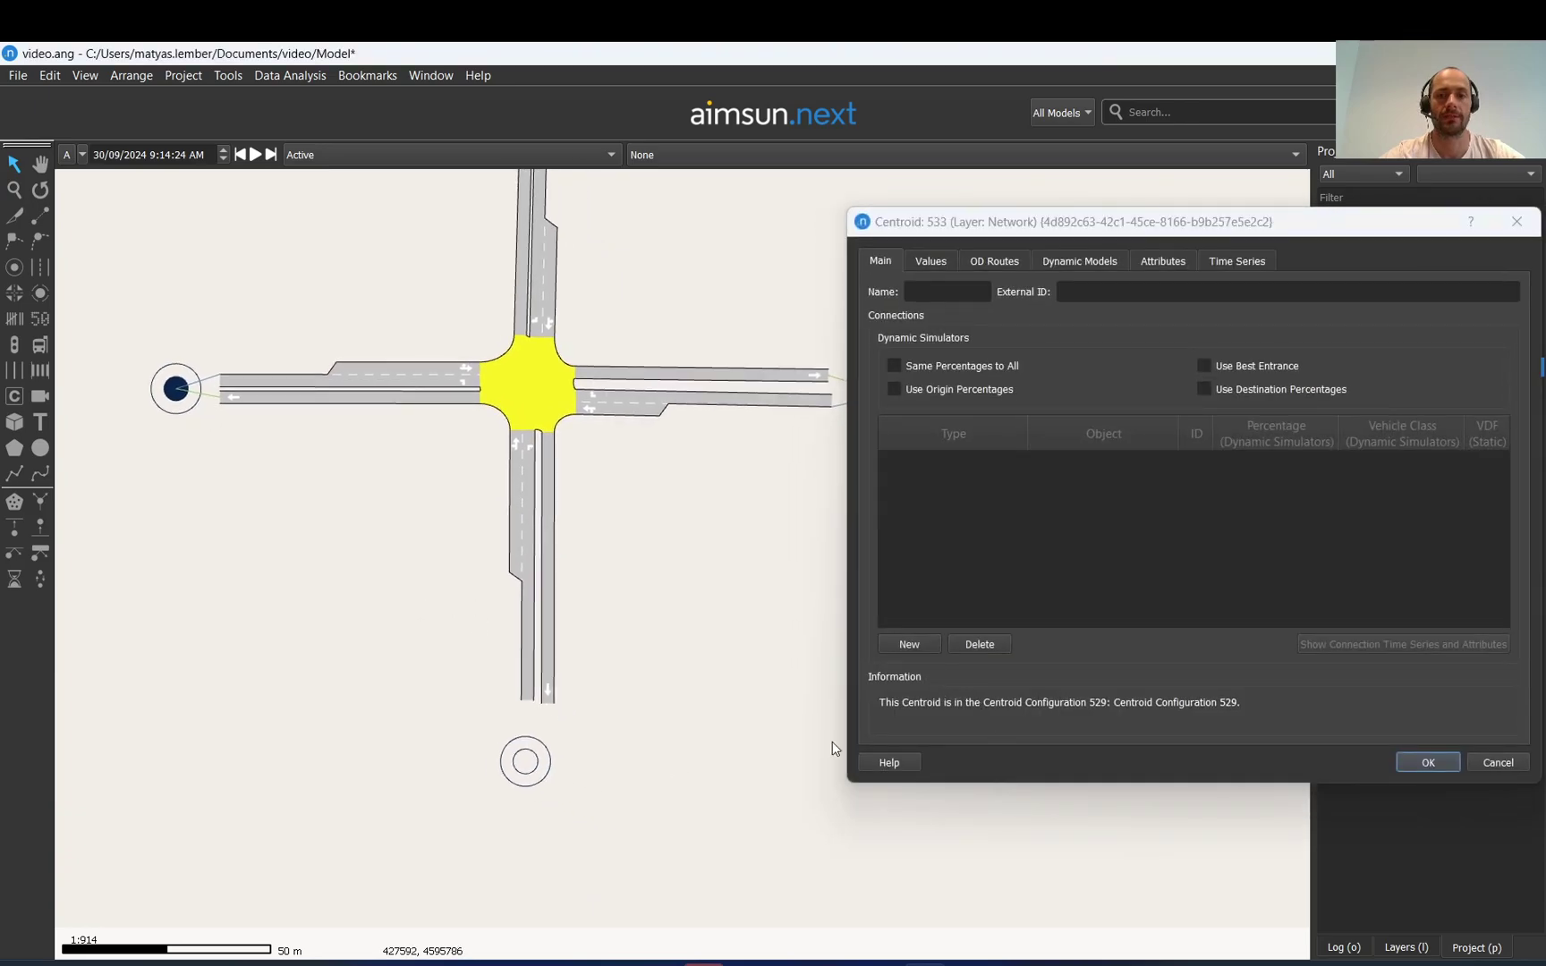
{"action": "left_click", "coordinate": [1501, 763]}
Move the southern centroid to just southeast of the intersection and open its properties
{"action": "left_click_drag", "start_coordinate": [541, 761], "coordinate": [602, 463]}
{"action": "double_click", "coordinate": [604, 462]}
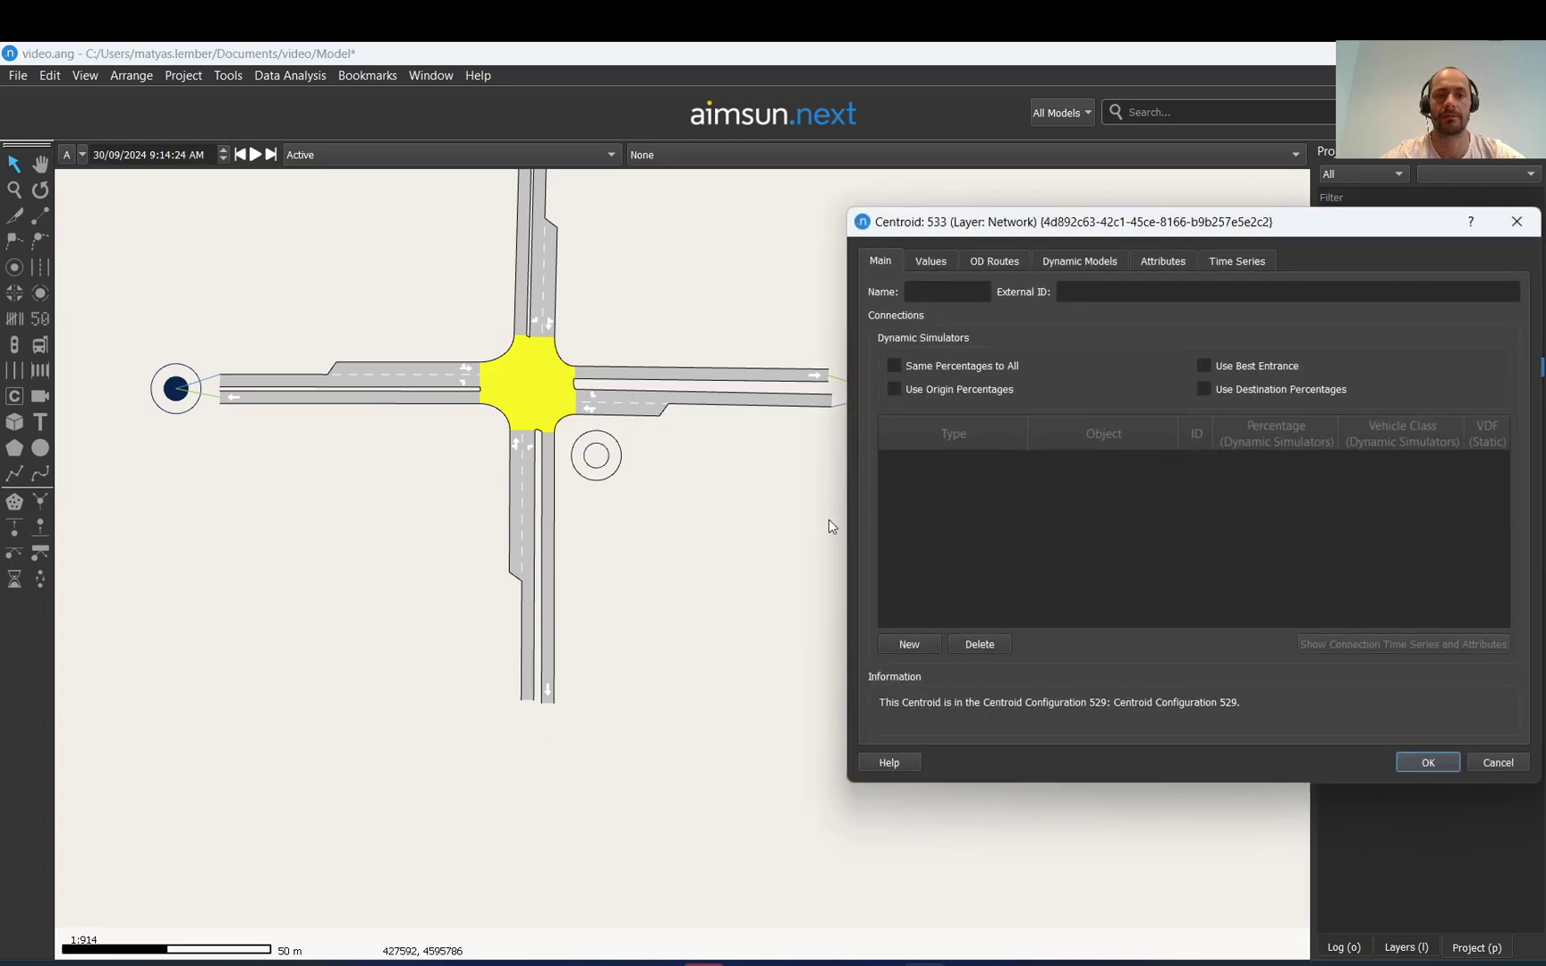
Try connecting the southern centroid to the southern exit and approach sections, and delete both connections
{"action": "left_click", "coordinate": [551, 694]}
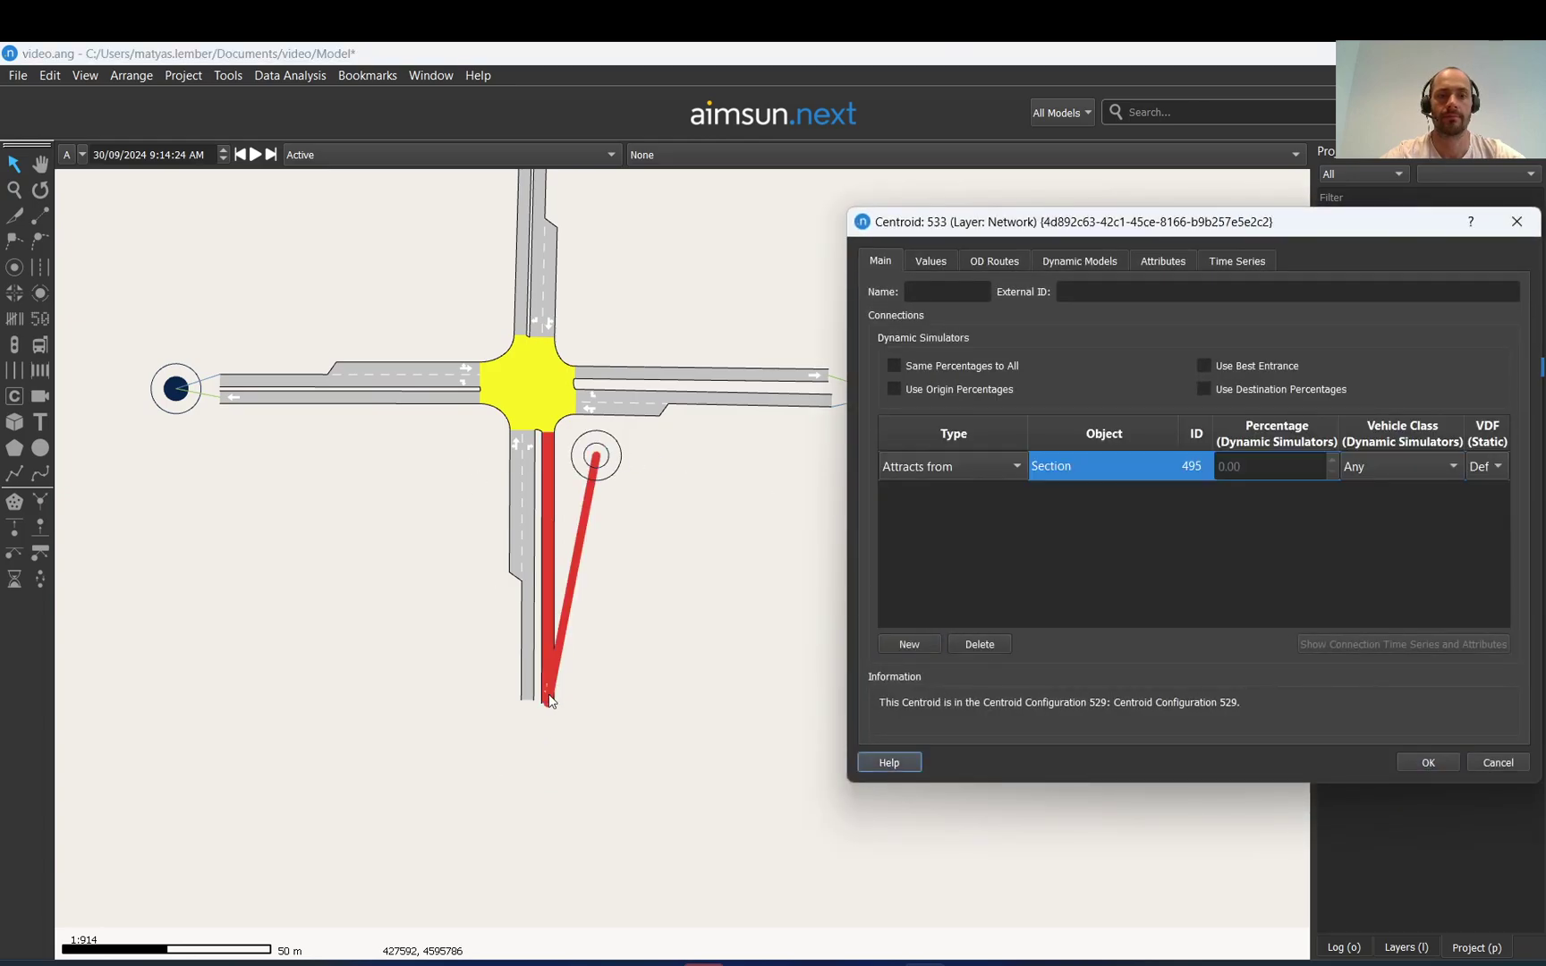
{"action": "left_click", "coordinate": [522, 517]}
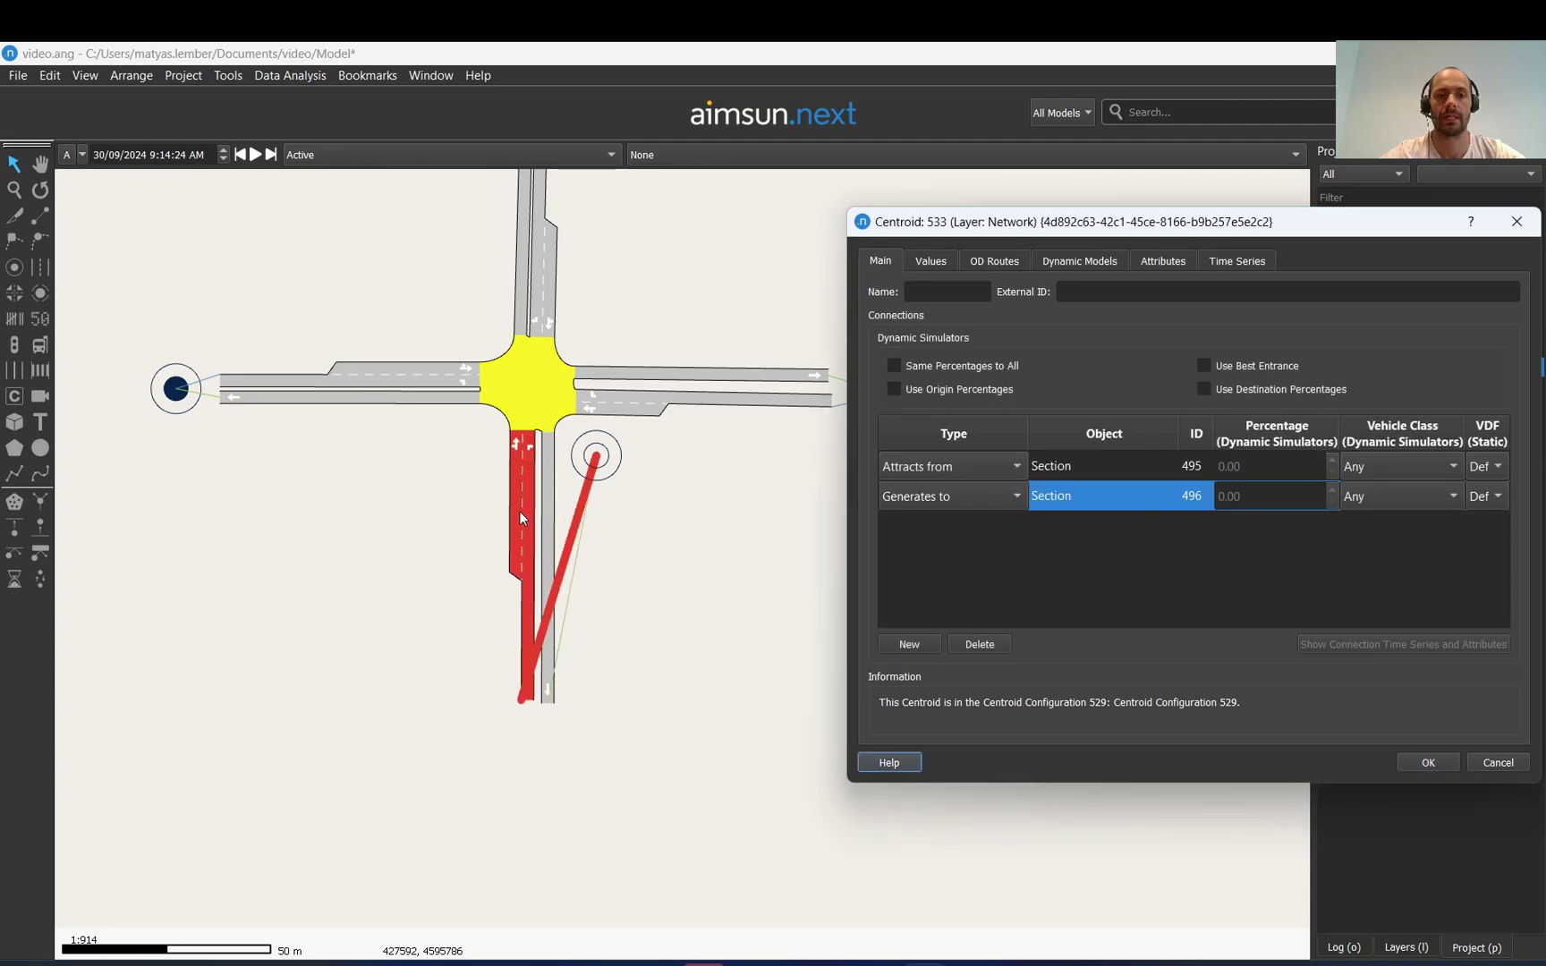
{"action": "left_click", "coordinate": [967, 648]}
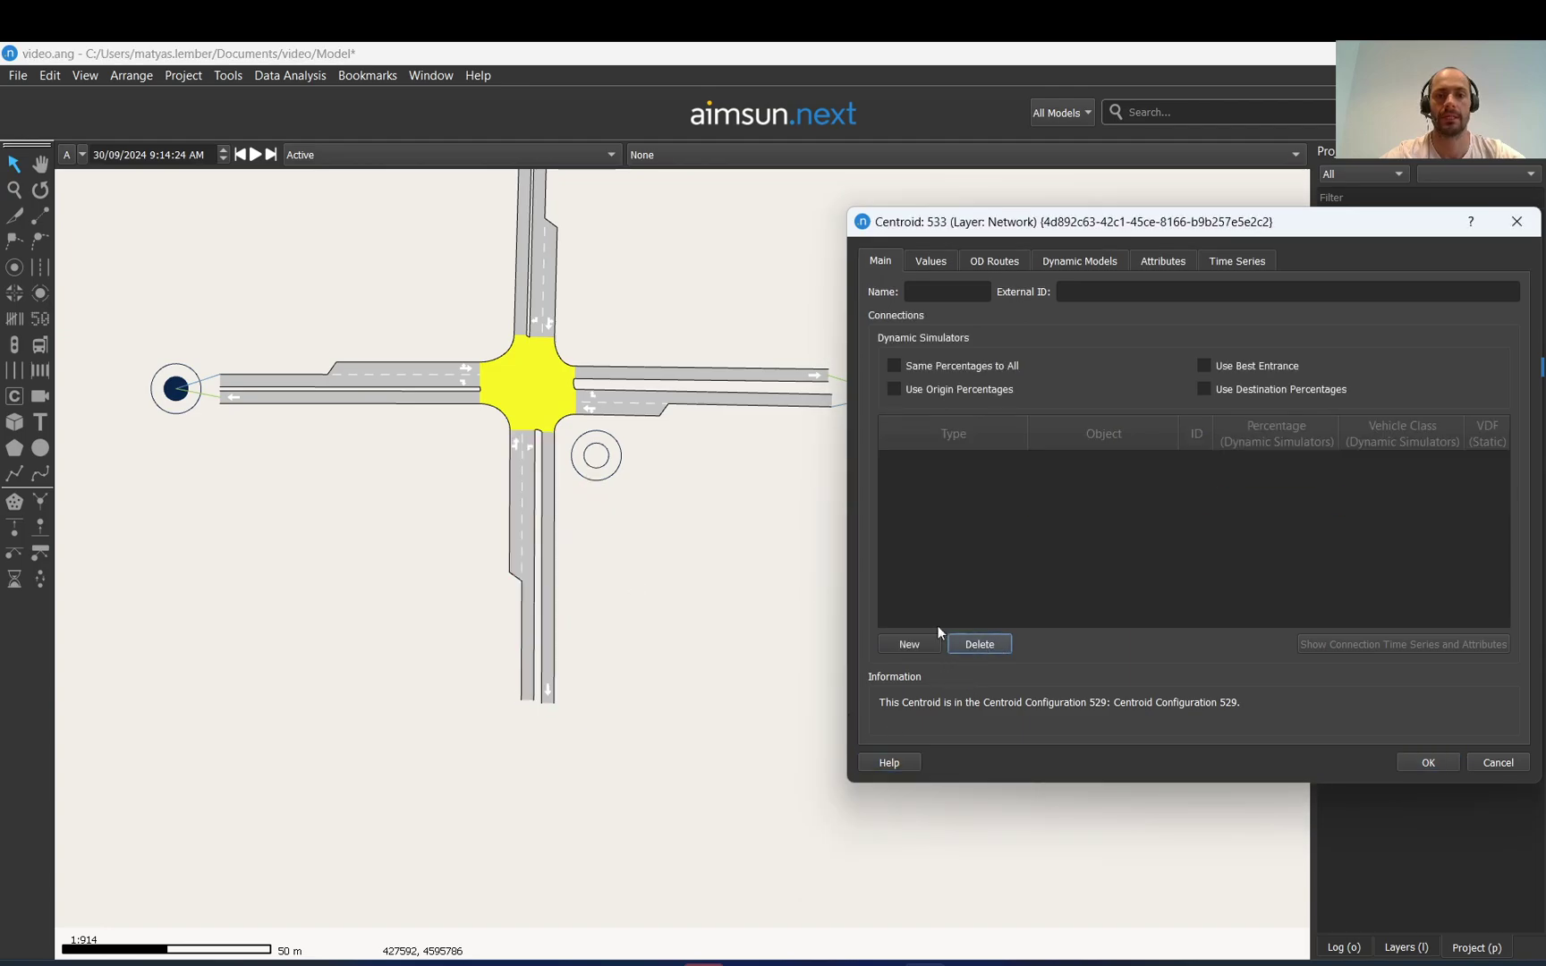
Connect the southern centroid to the southern approach section, trying the type Attracts from before restoring Generates to
{"action": "left_click", "coordinate": [911, 644]}
{"action": "left_click", "coordinate": [525, 441]}
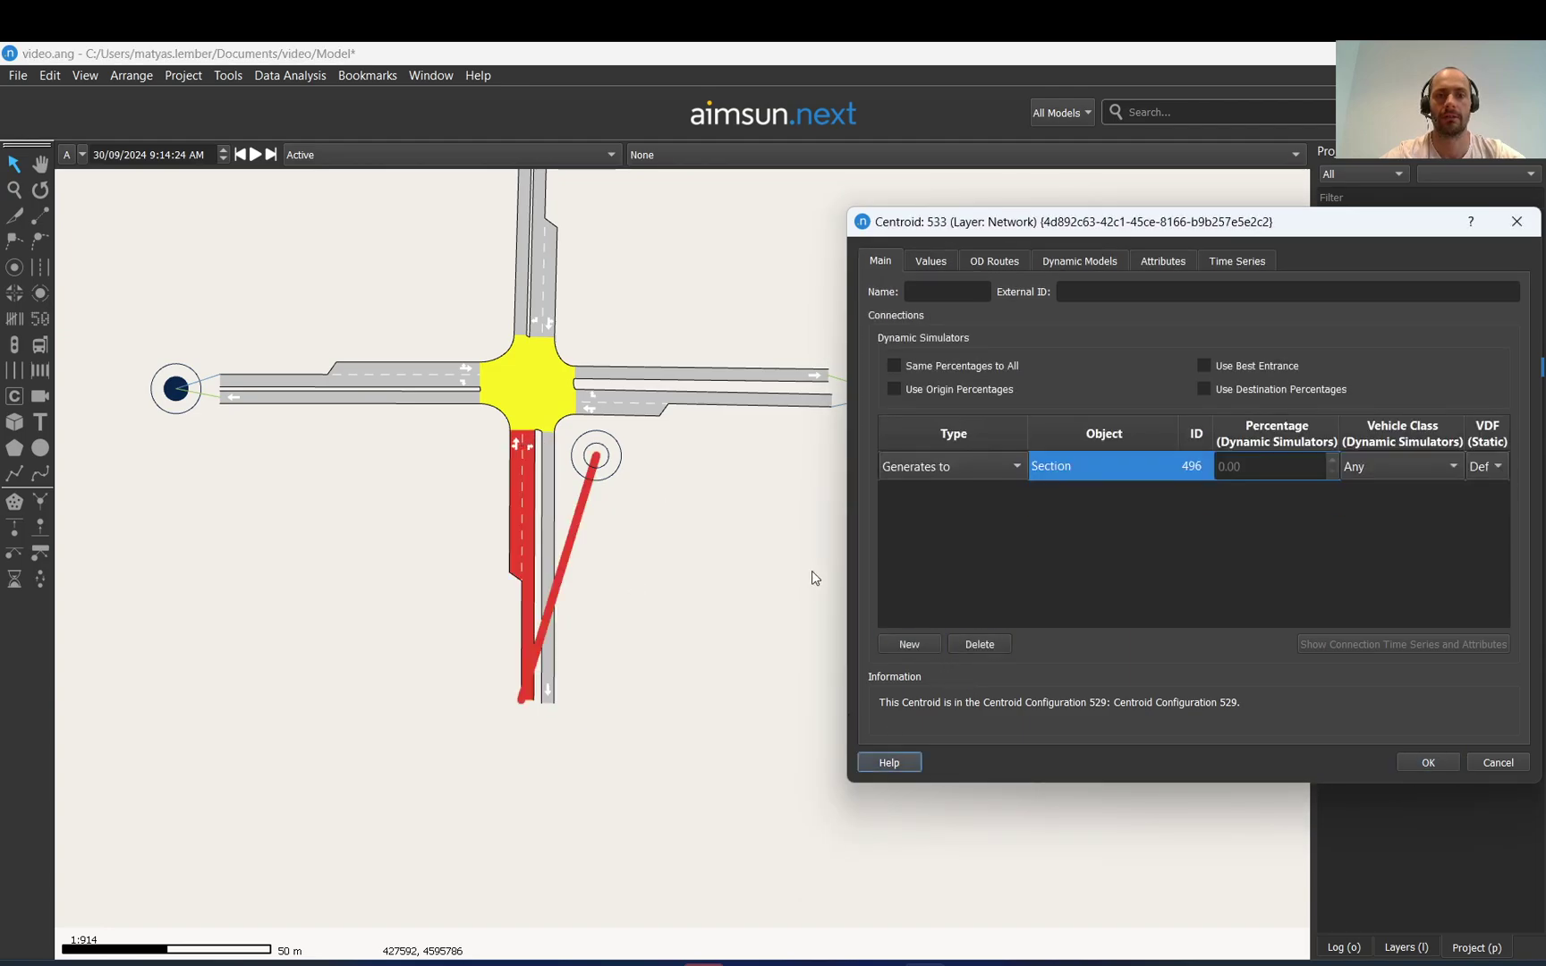
{"action": "left_click", "coordinate": [1016, 466]}
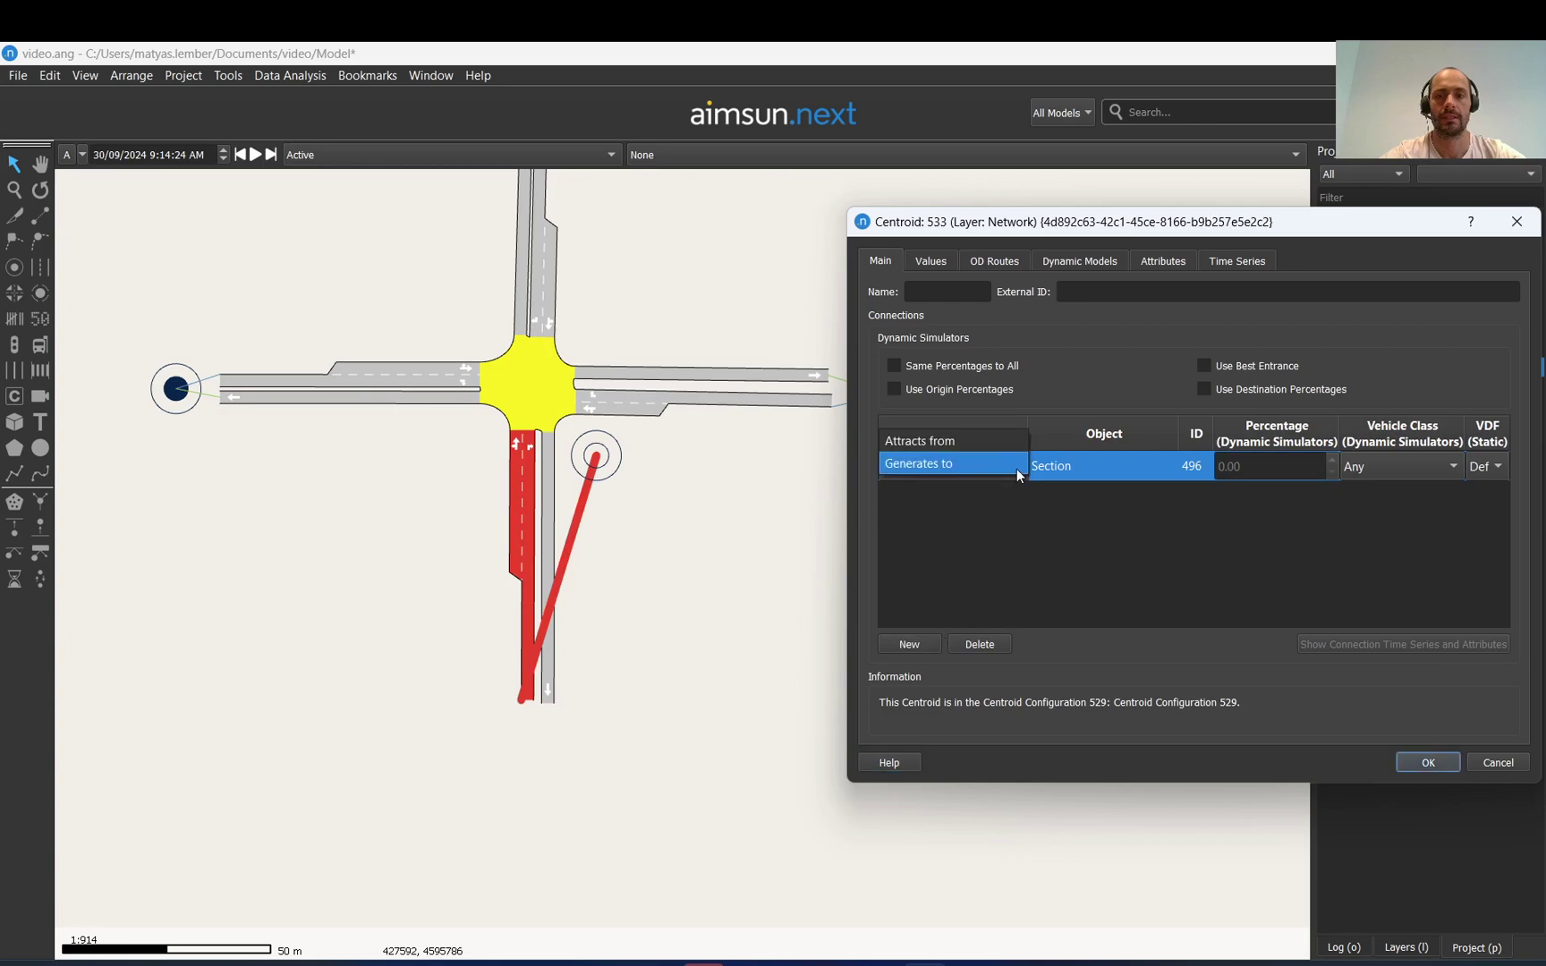
{"action": "left_click", "coordinate": [921, 442]}
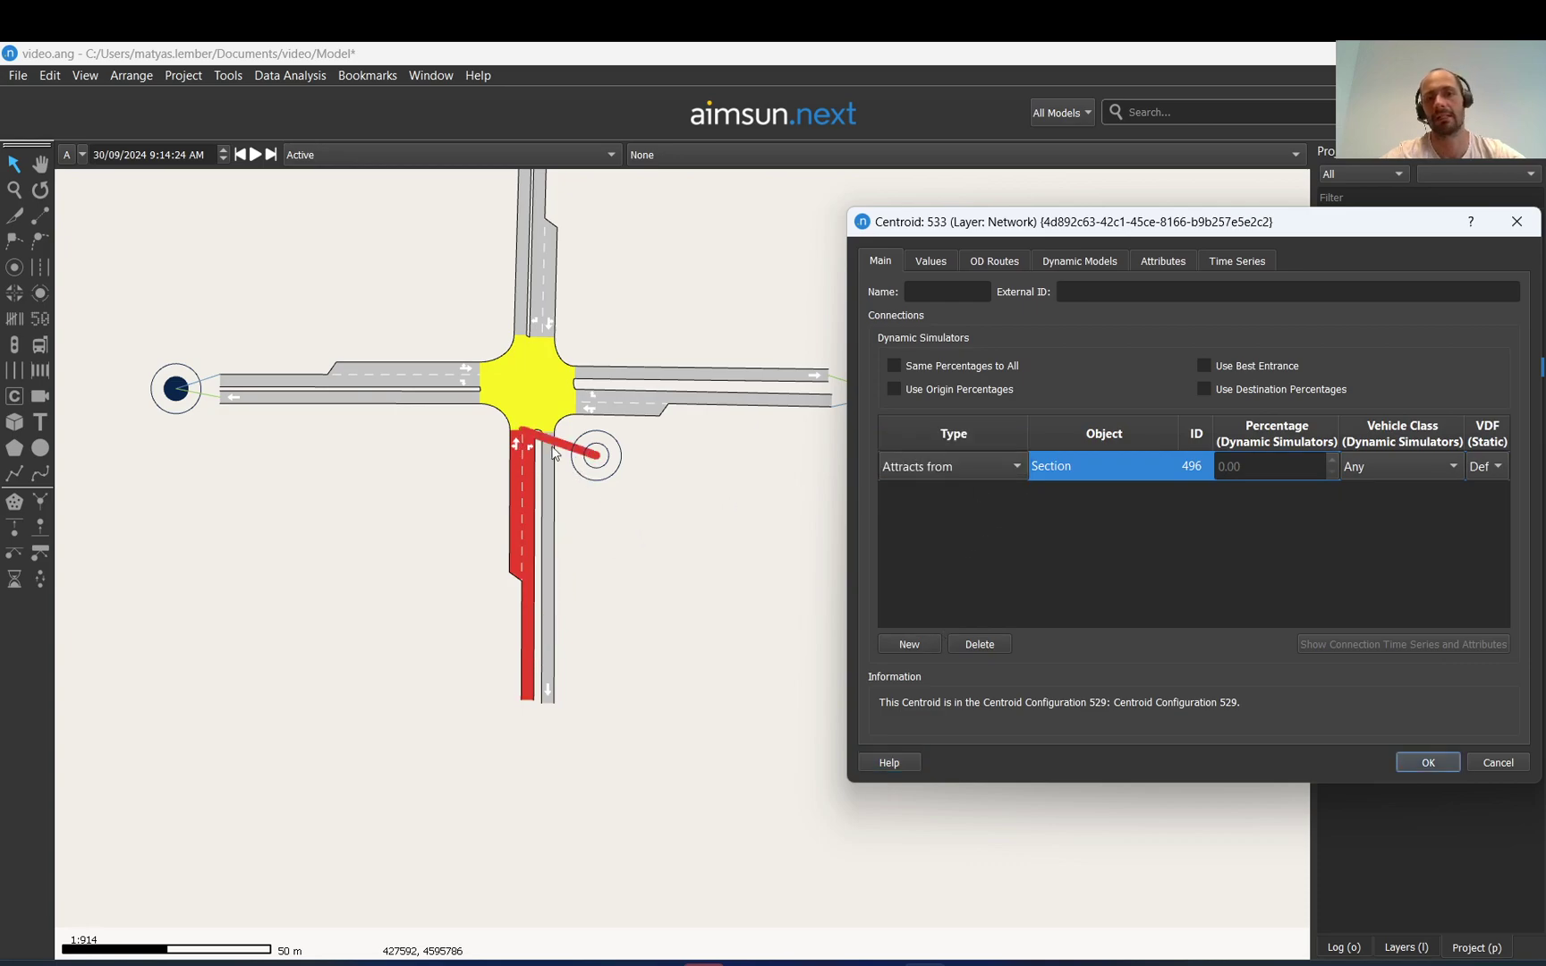
{"action": "left_click", "coordinate": [994, 470]}
{"action": "left_click", "coordinate": [947, 485]}
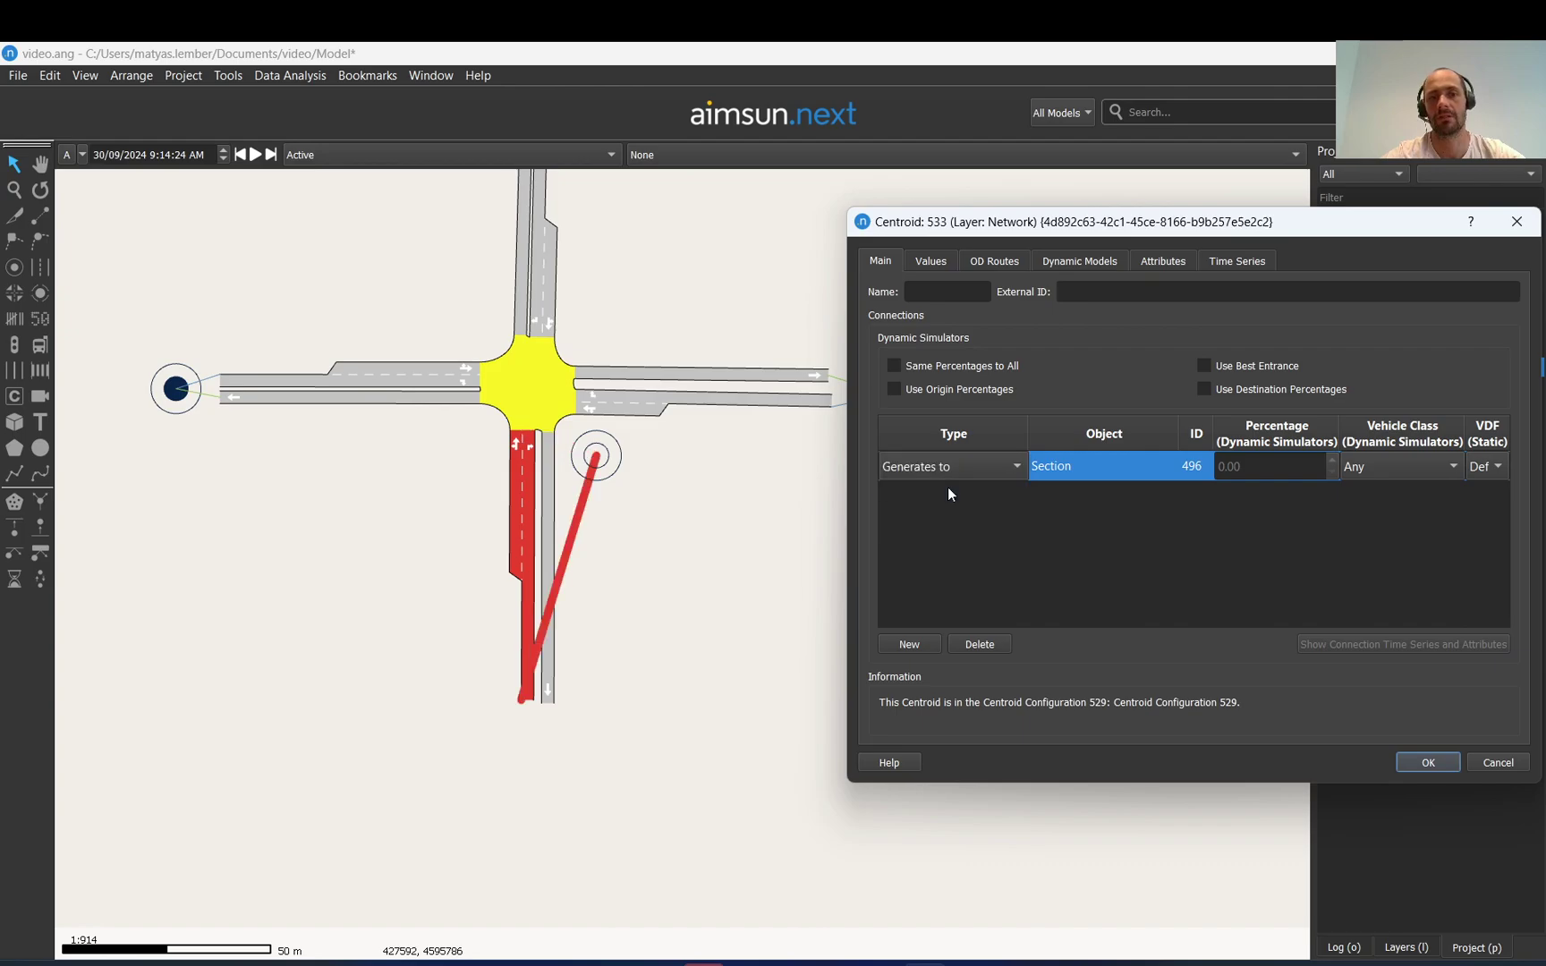
Add an attracting connection from the southern exit section, and move the centroid back beyond the southern arm's outer end
{"action": "left_click", "coordinate": [921, 648]}
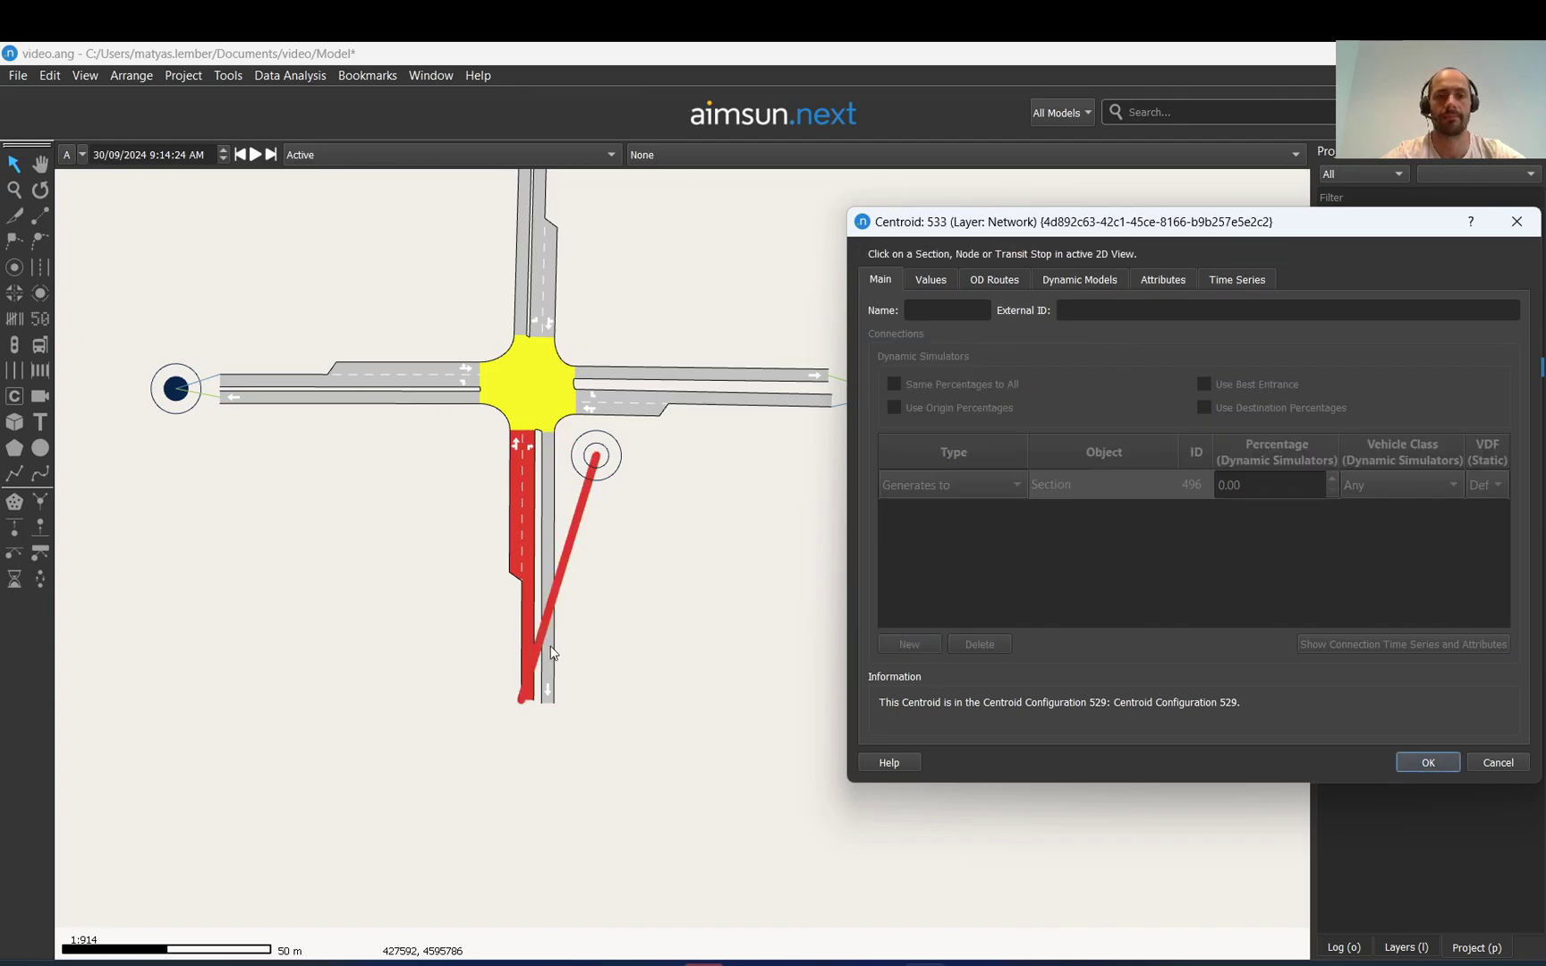
{"action": "left_click", "coordinate": [548, 572]}
{"action": "left_click", "coordinate": [1427, 763]}
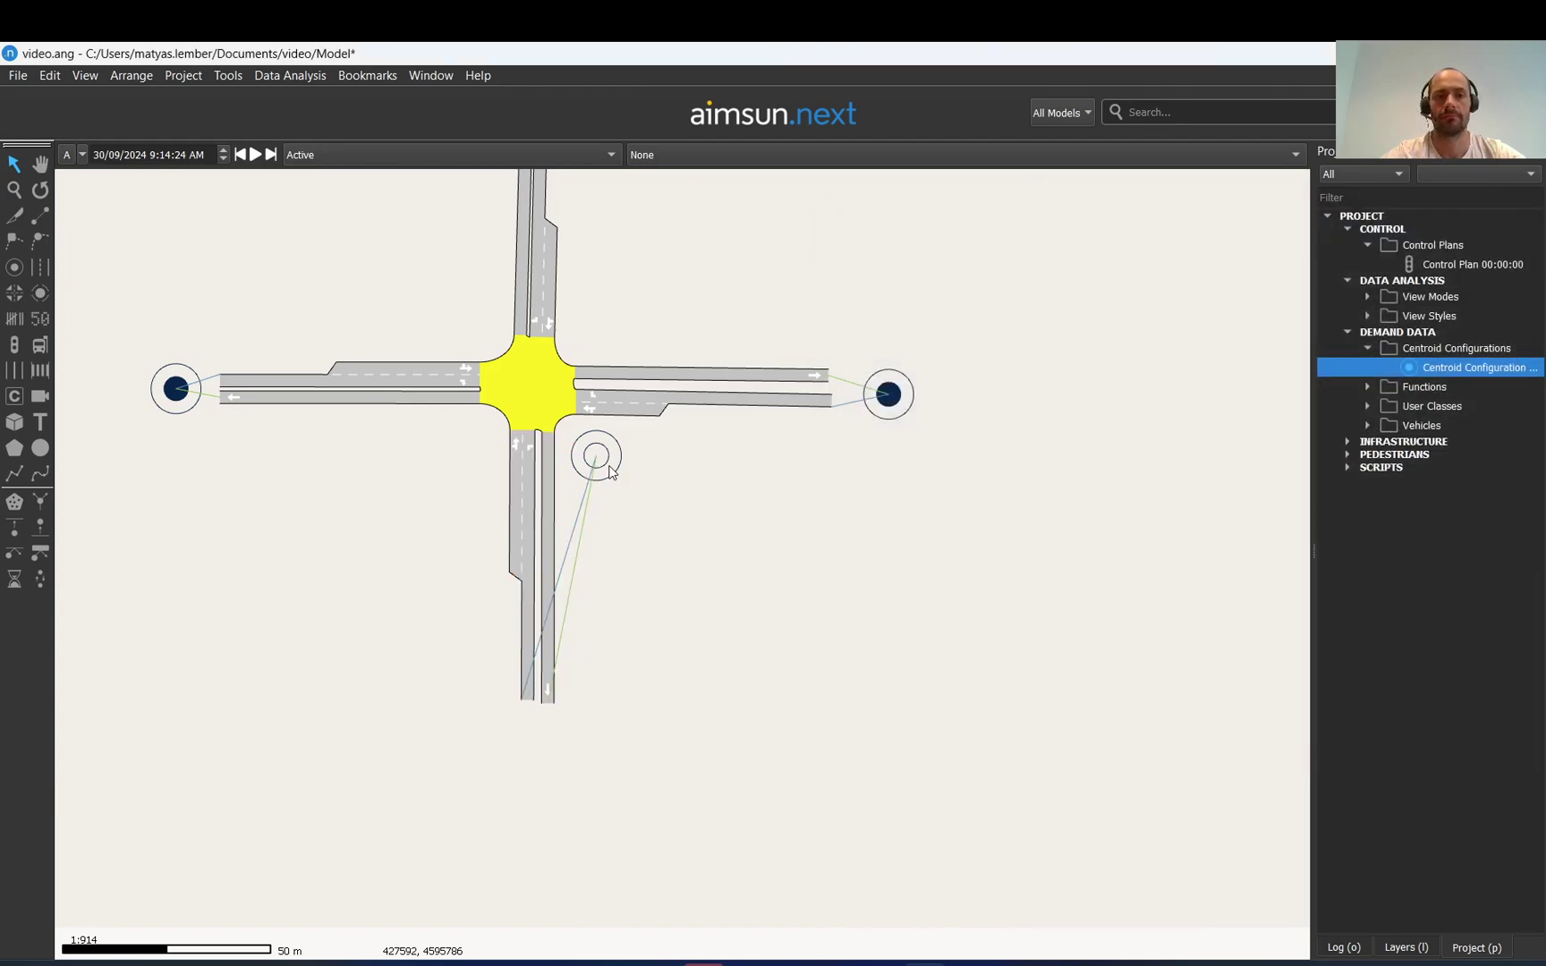
{"action": "left_click", "coordinate": [558, 767]}
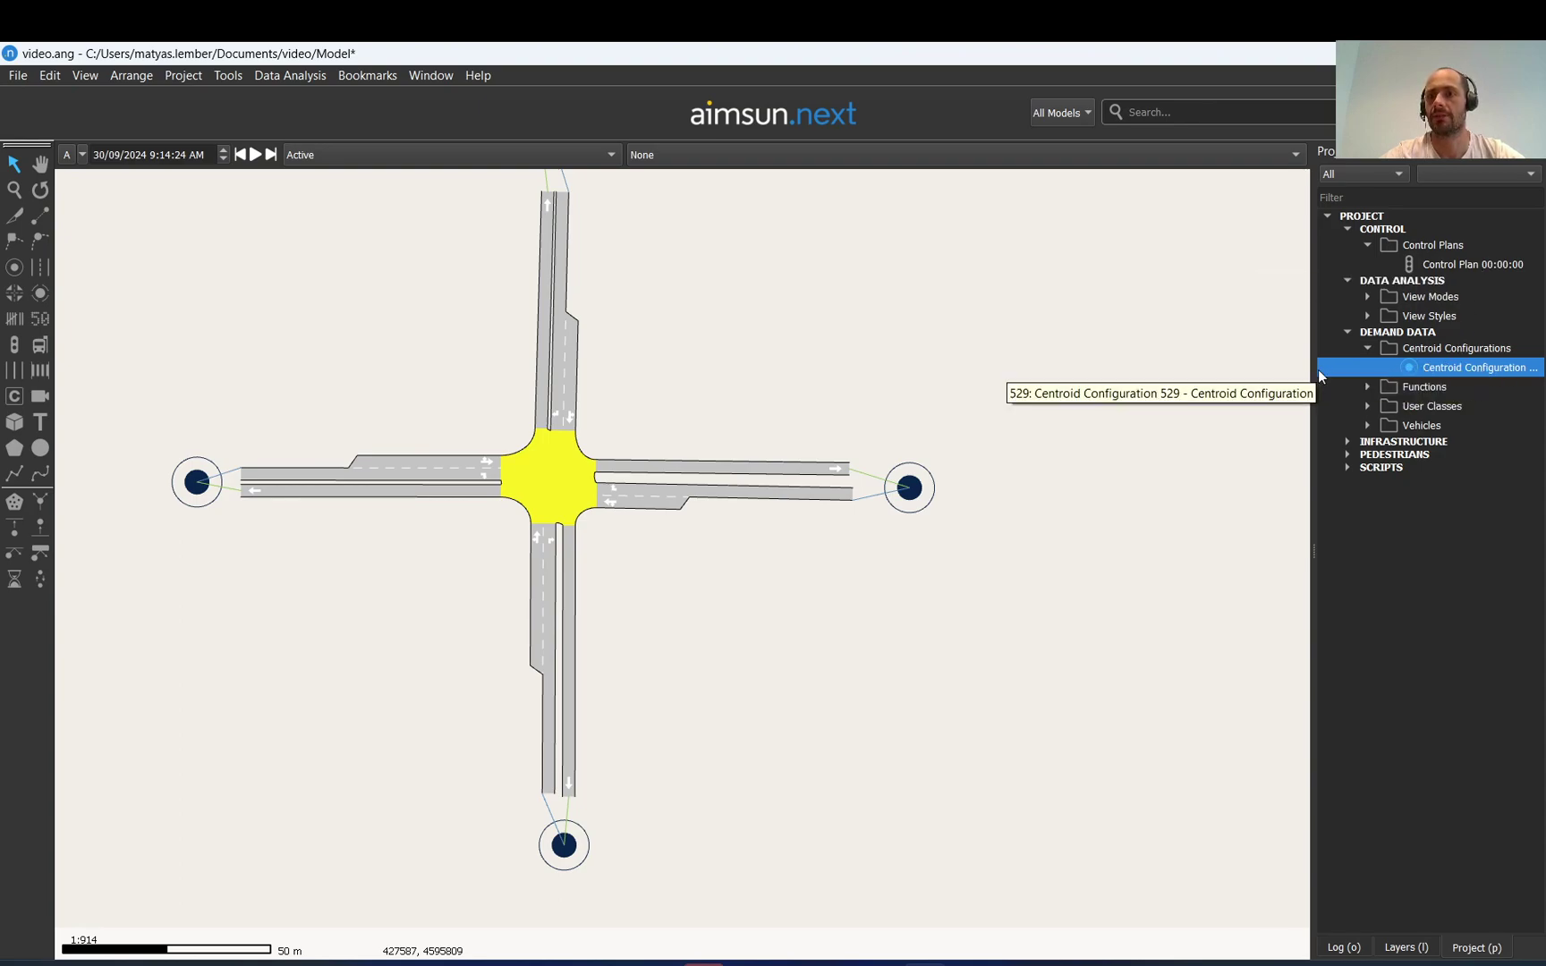
Create a new OD matrix in the existing centroid configuration
{"action": "left_click_drag", "start_coordinate": [1314, 371], "coordinate": [1210, 383]}
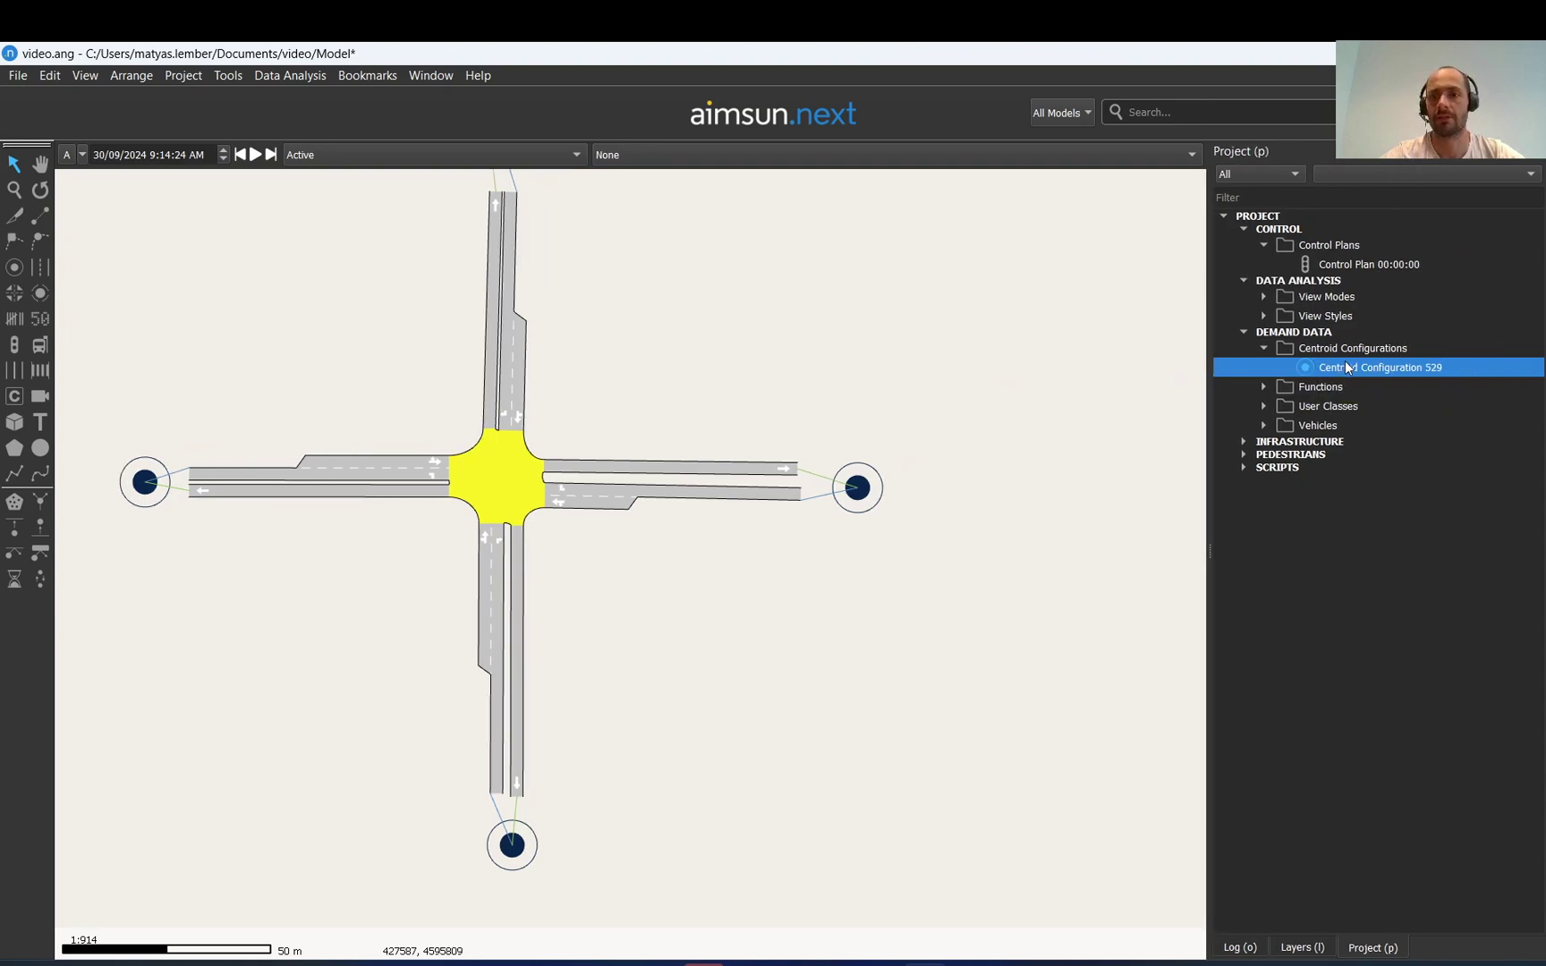
{"action": "right_click", "coordinate": [1347, 364]}
{"action": "mouse_move", "coordinate": [1357, 373]}
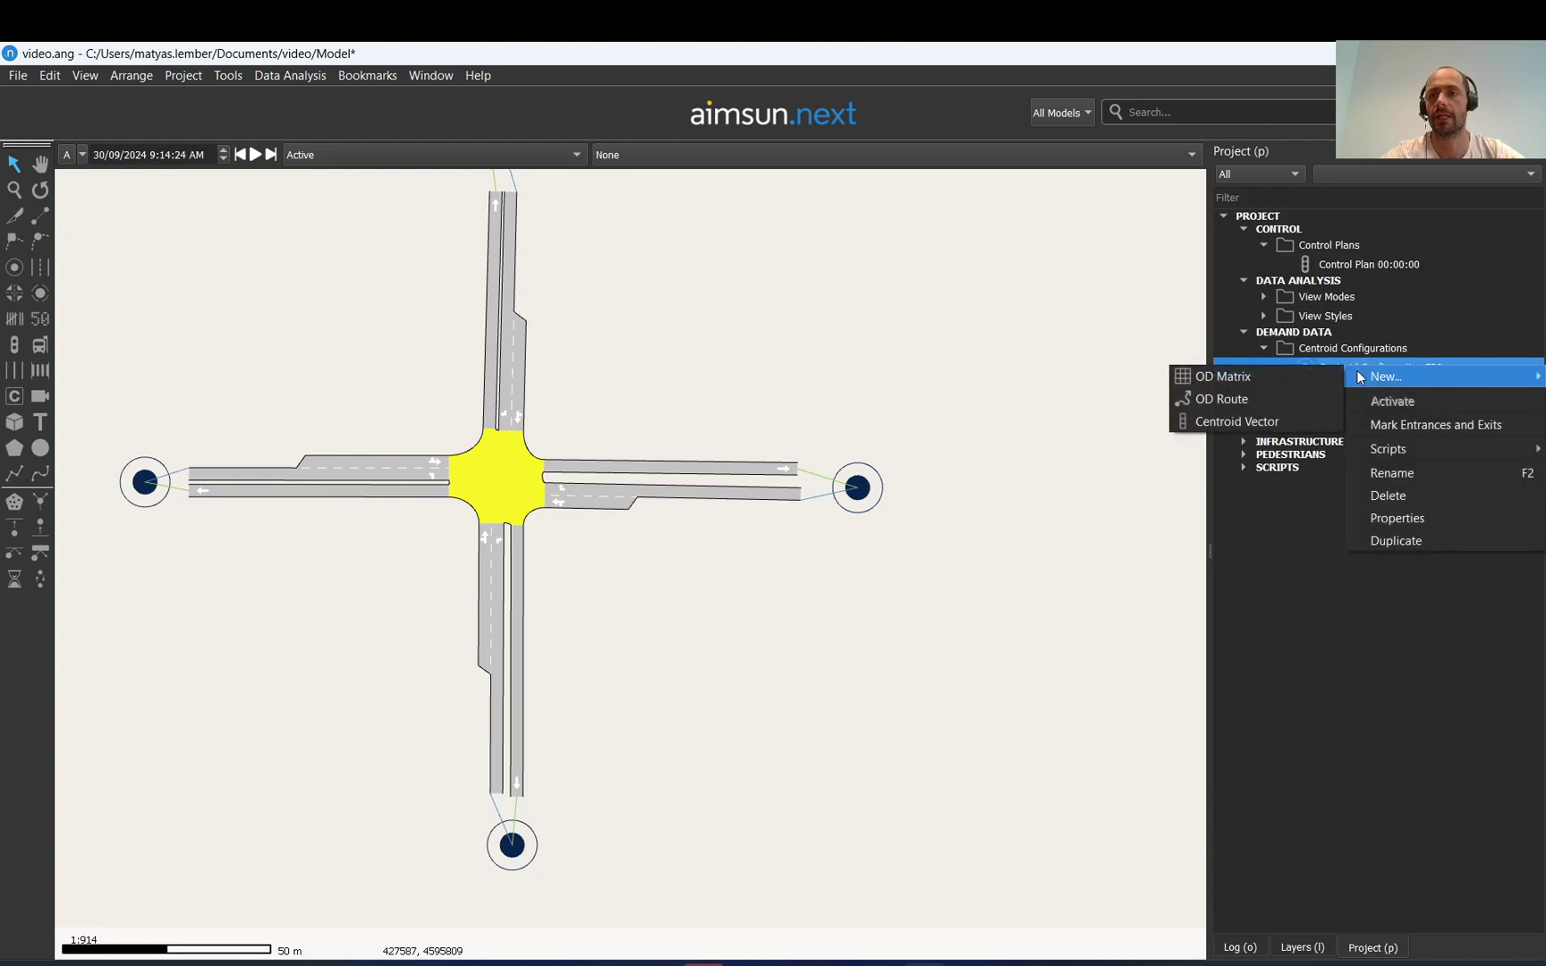
{"action": "left_click", "coordinate": [1253, 379]}
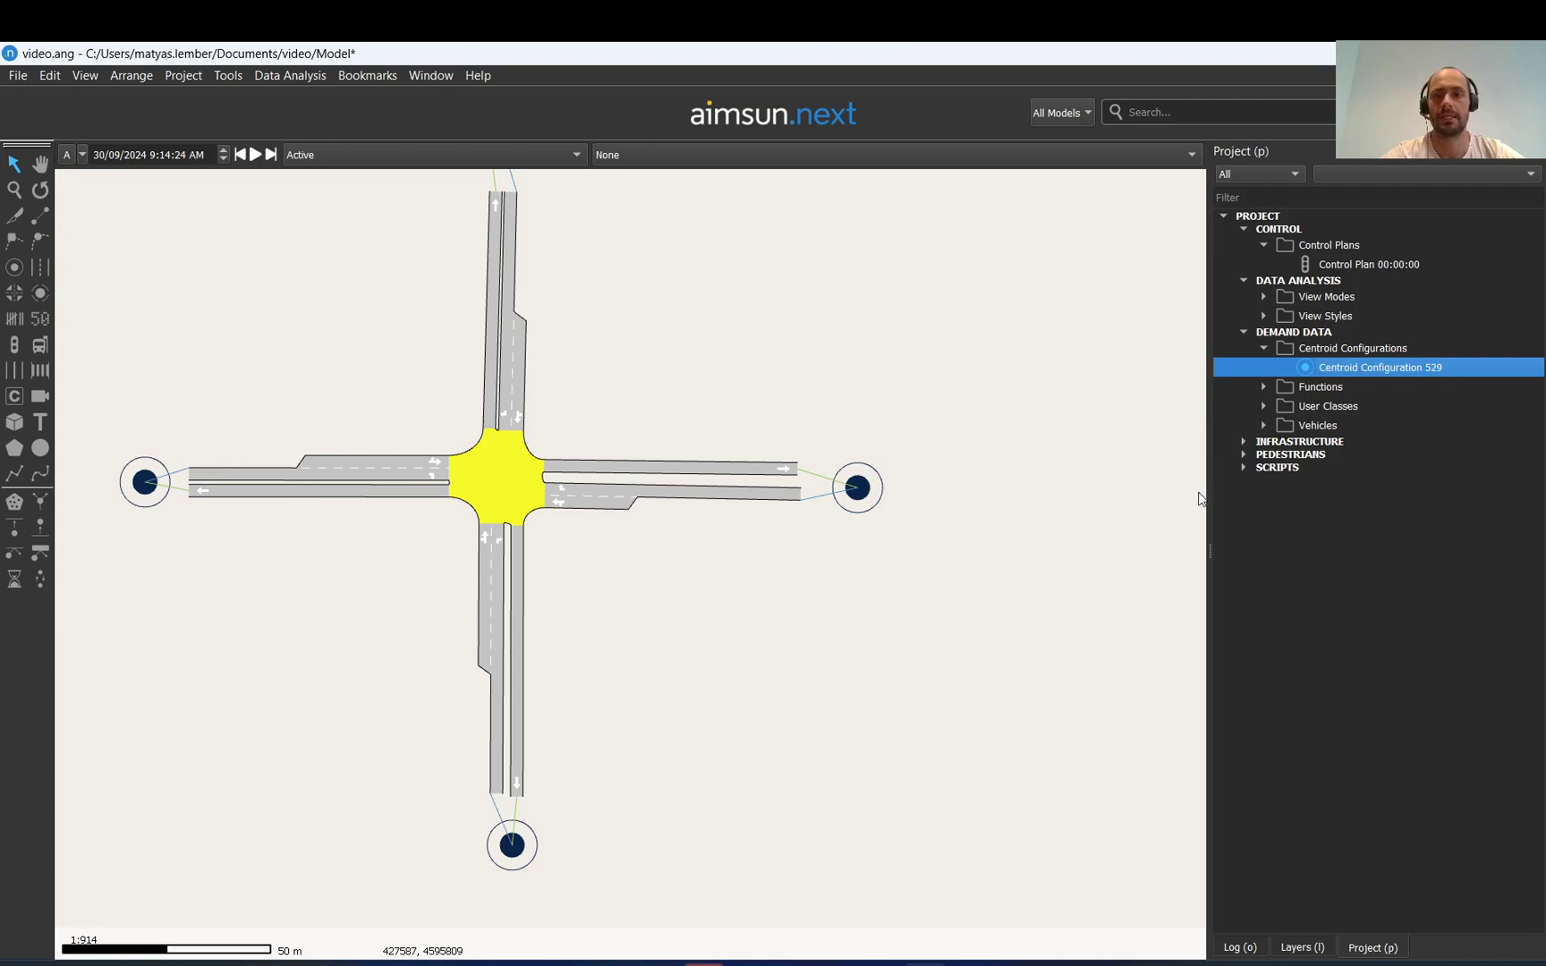
{"action": "right_click", "coordinate": [1346, 366]}
{"action": "mouse_move", "coordinate": [1359, 378]}
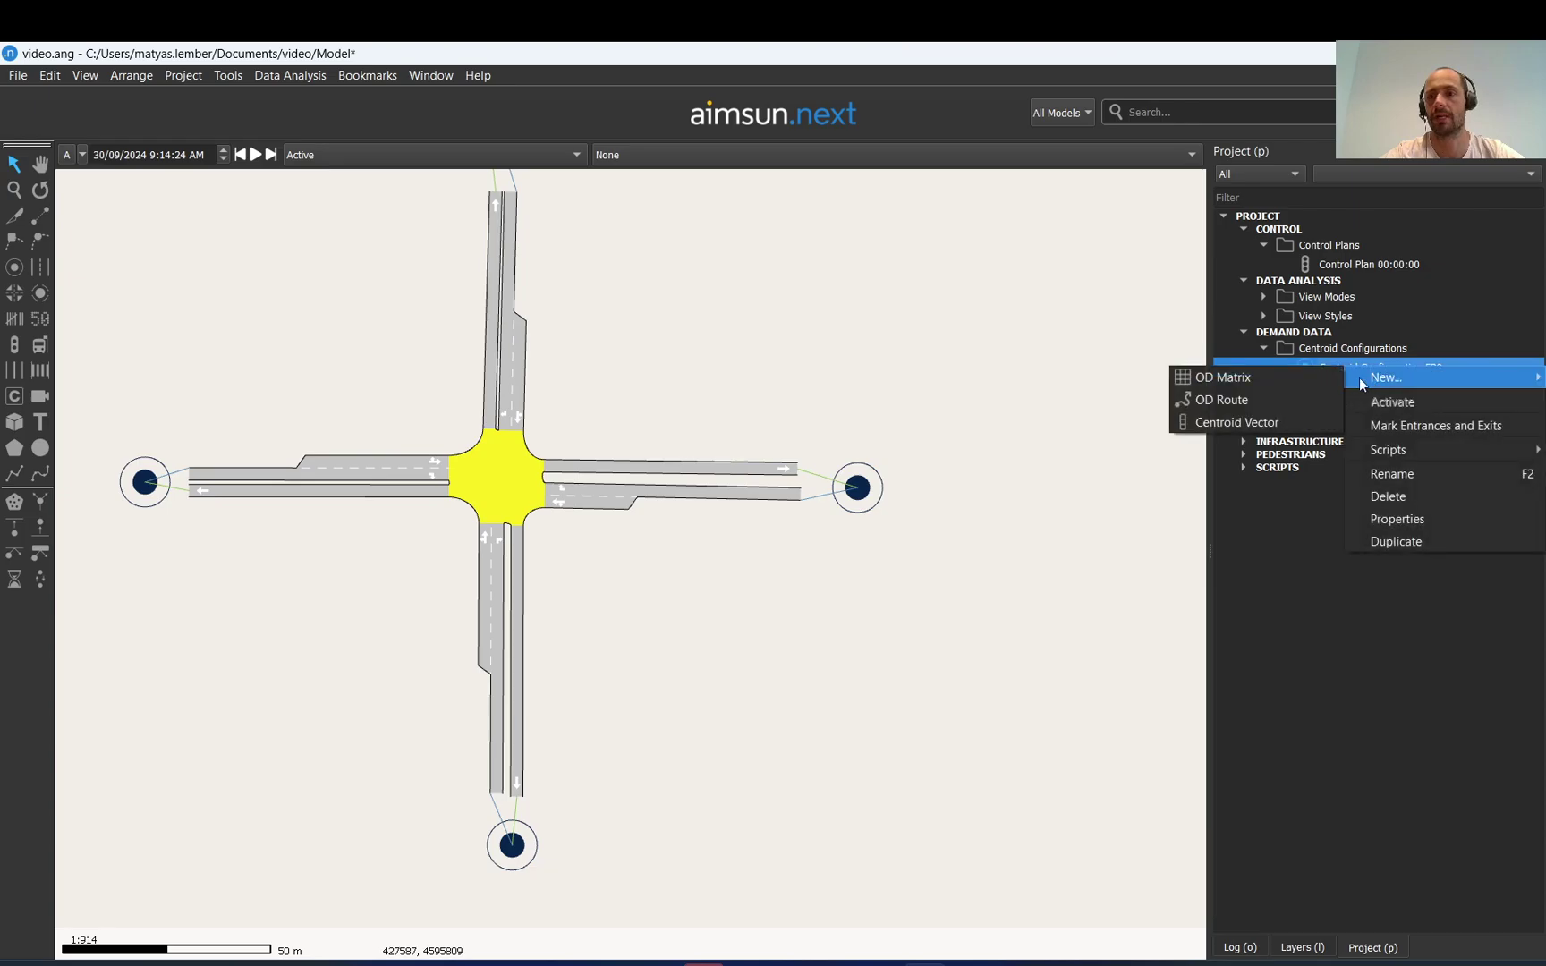
{"action": "left_click", "coordinate": [1270, 381]}
Open the new OD matrix, examine which centroids the West row's cells link as origin and destination, and close it without choosing a vehicle type
{"action": "double_click", "coordinate": [1389, 406]}
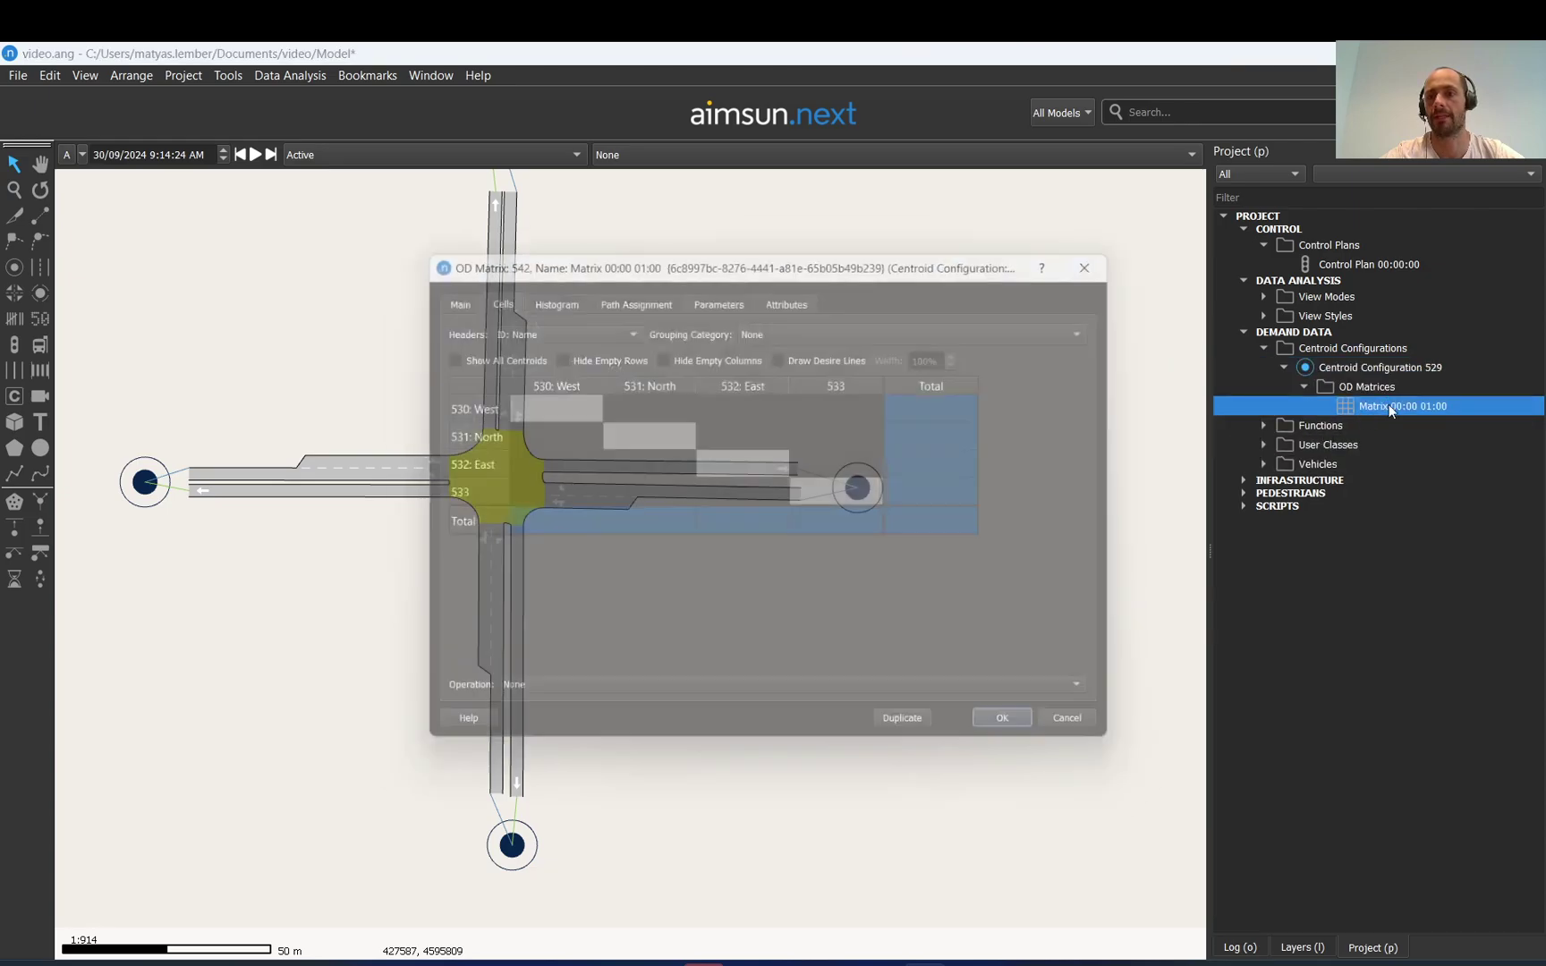
{"action": "left_click_drag", "start_coordinate": [815, 261], "coordinate": [1122, 189]}
{"action": "left_click_drag", "start_coordinate": [1197, 324], "coordinate": [817, 420]}
{"action": "left_click", "coordinate": [862, 332]}
{"action": "left_click", "coordinate": [962, 337]}
{"action": "scroll", "coordinate": [555, 351], "scroll_direction": "down", "scroll_amount": 2}
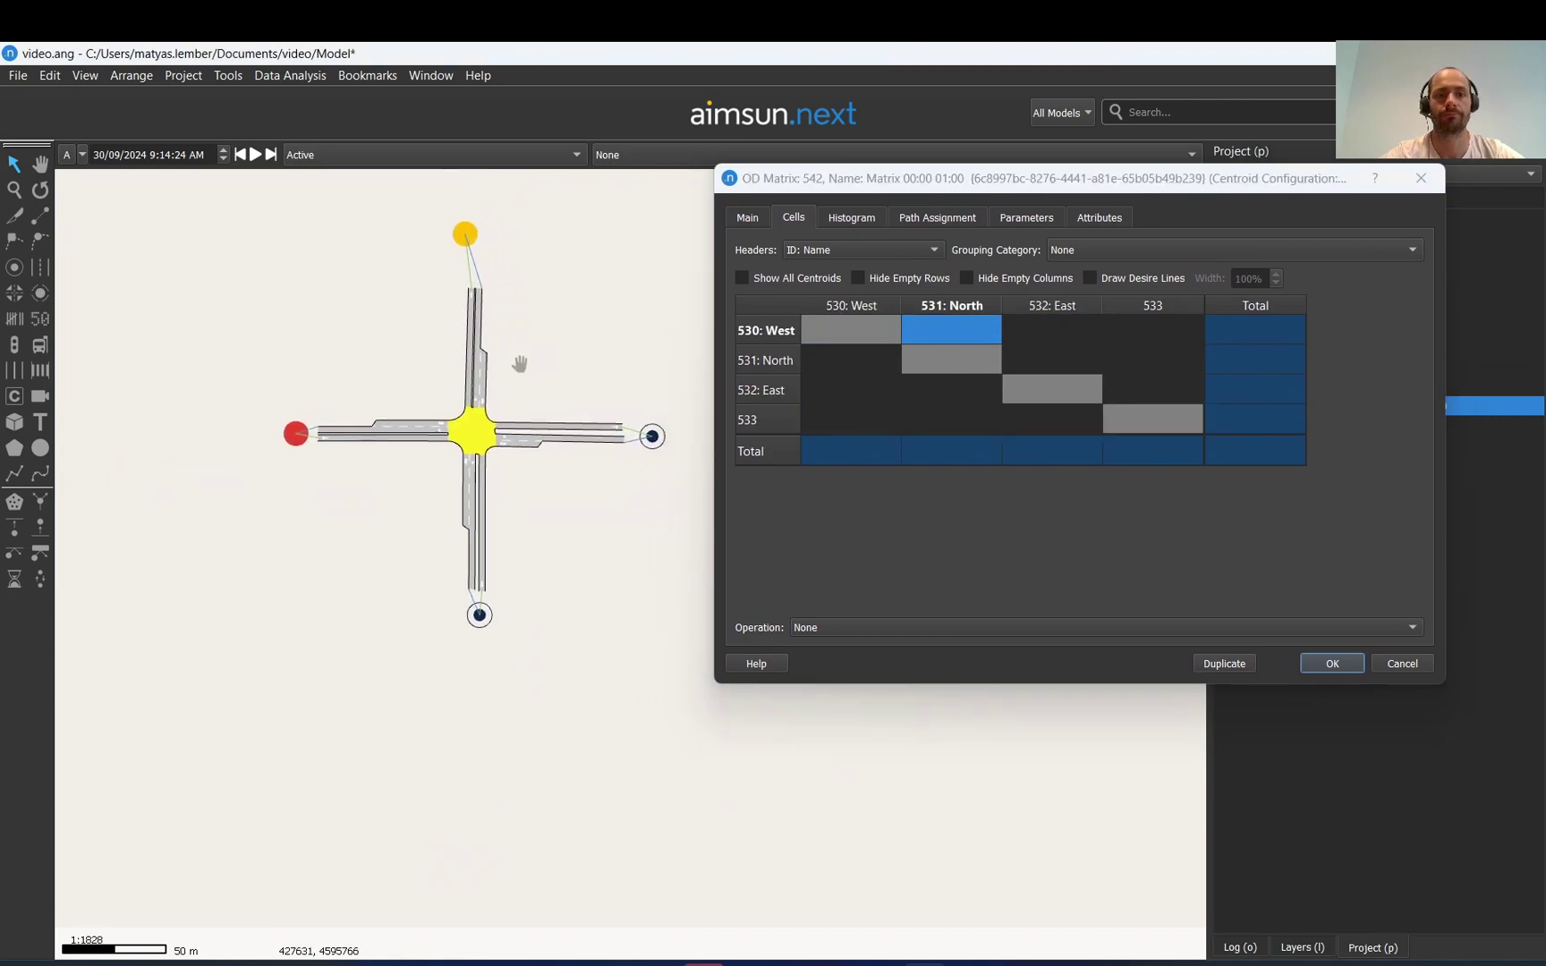
{"action": "left_click", "coordinate": [1034, 330]}
{"action": "left_click", "coordinate": [1037, 362]}
{"action": "left_click", "coordinate": [1110, 332]}
{"action": "left_click", "coordinate": [989, 330]}
{"action": "left_click", "coordinate": [1033, 332]}
{"action": "left_click", "coordinate": [1131, 327]}
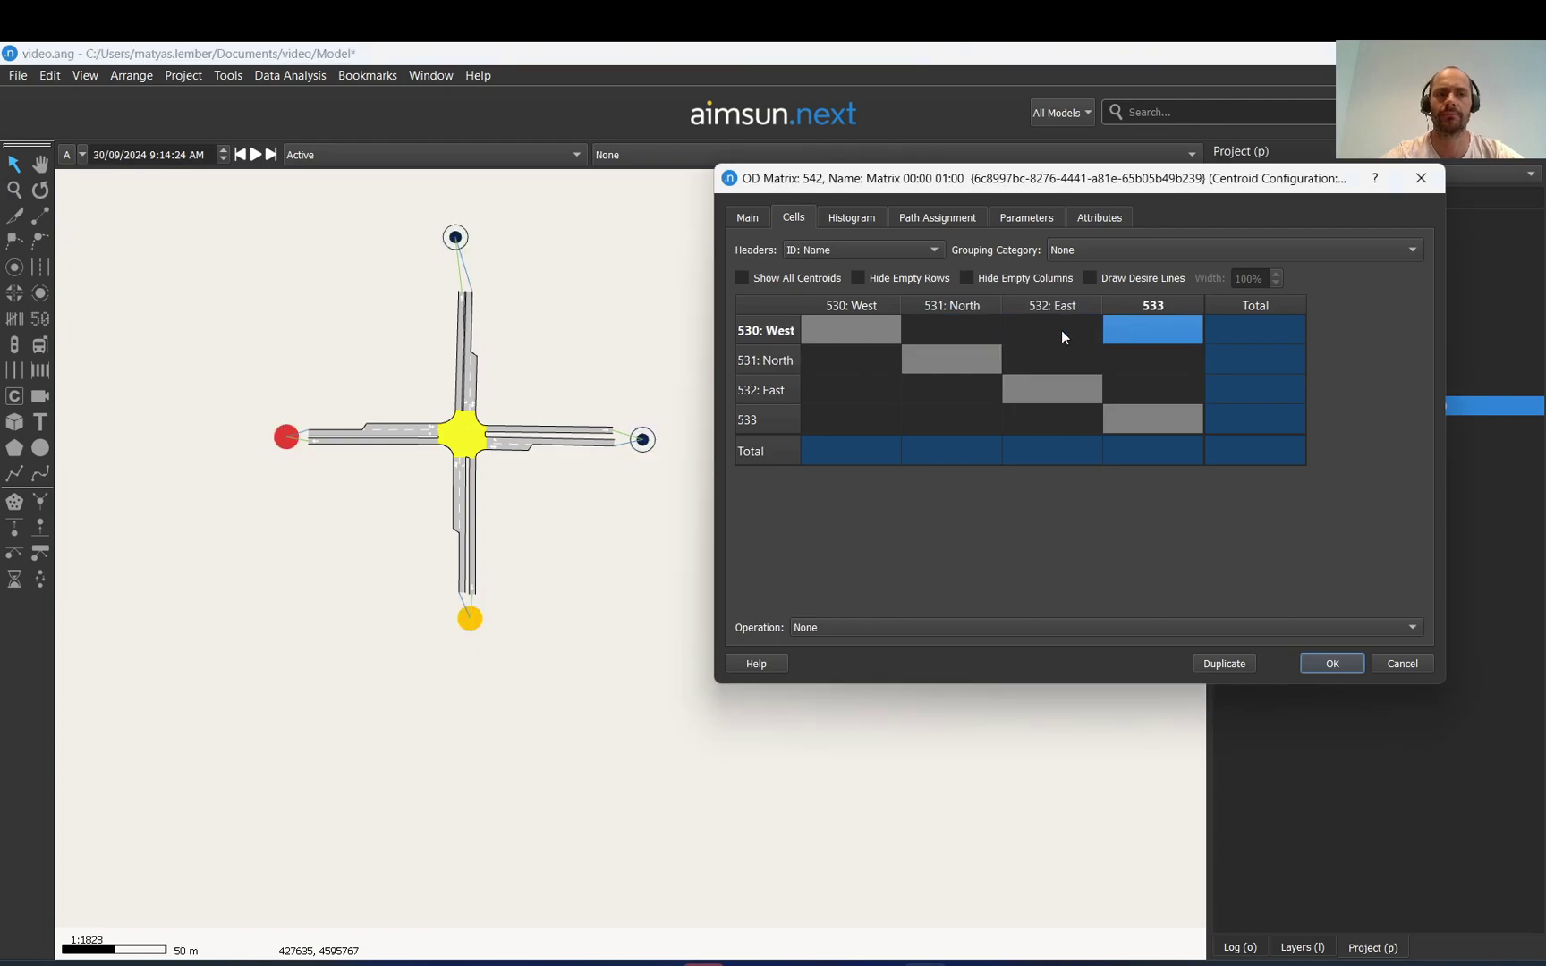
{"action": "left_click", "coordinate": [940, 334]}
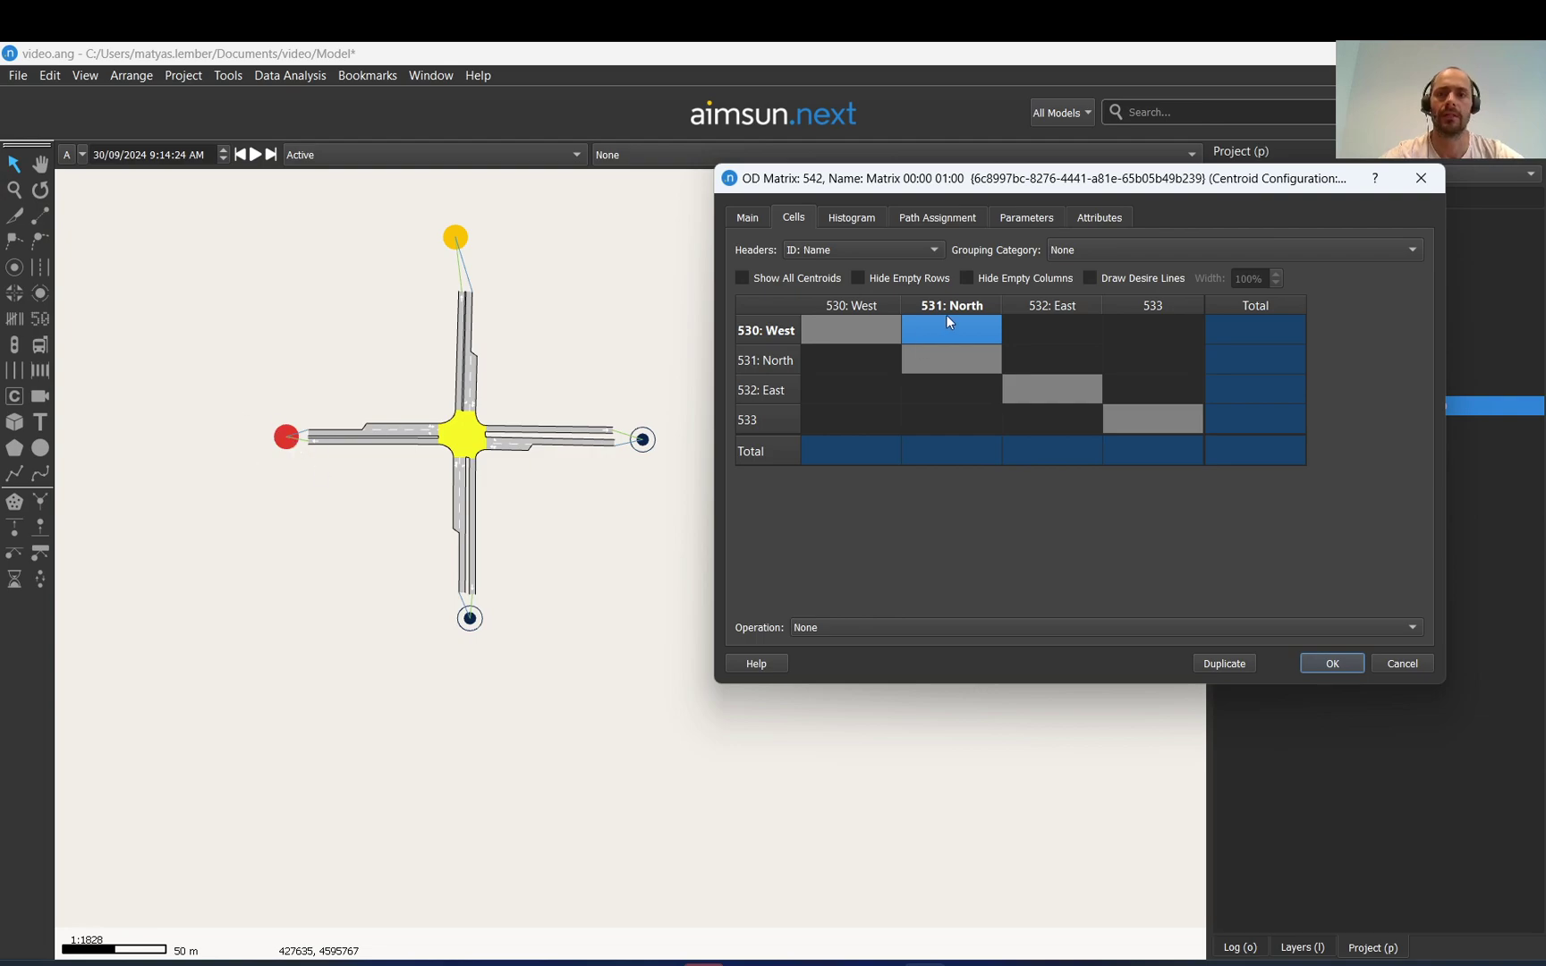
{"action": "left_click", "coordinate": [1063, 331]}
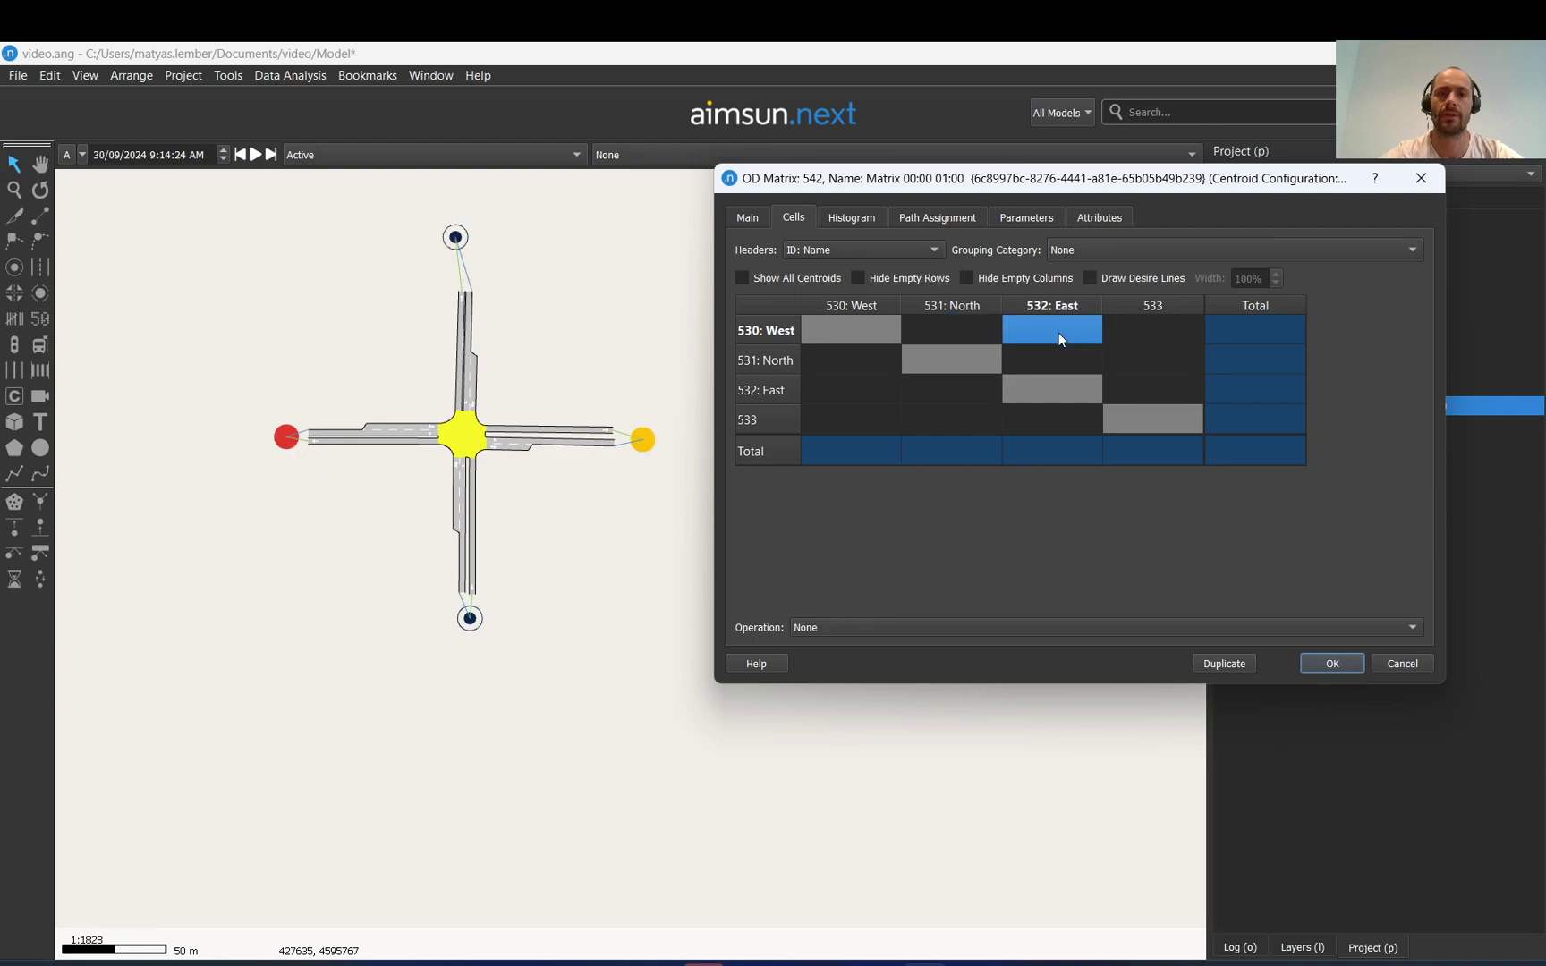
{"action": "left_click", "coordinate": [1142, 340]}
{"action": "left_click", "coordinate": [1357, 672]}
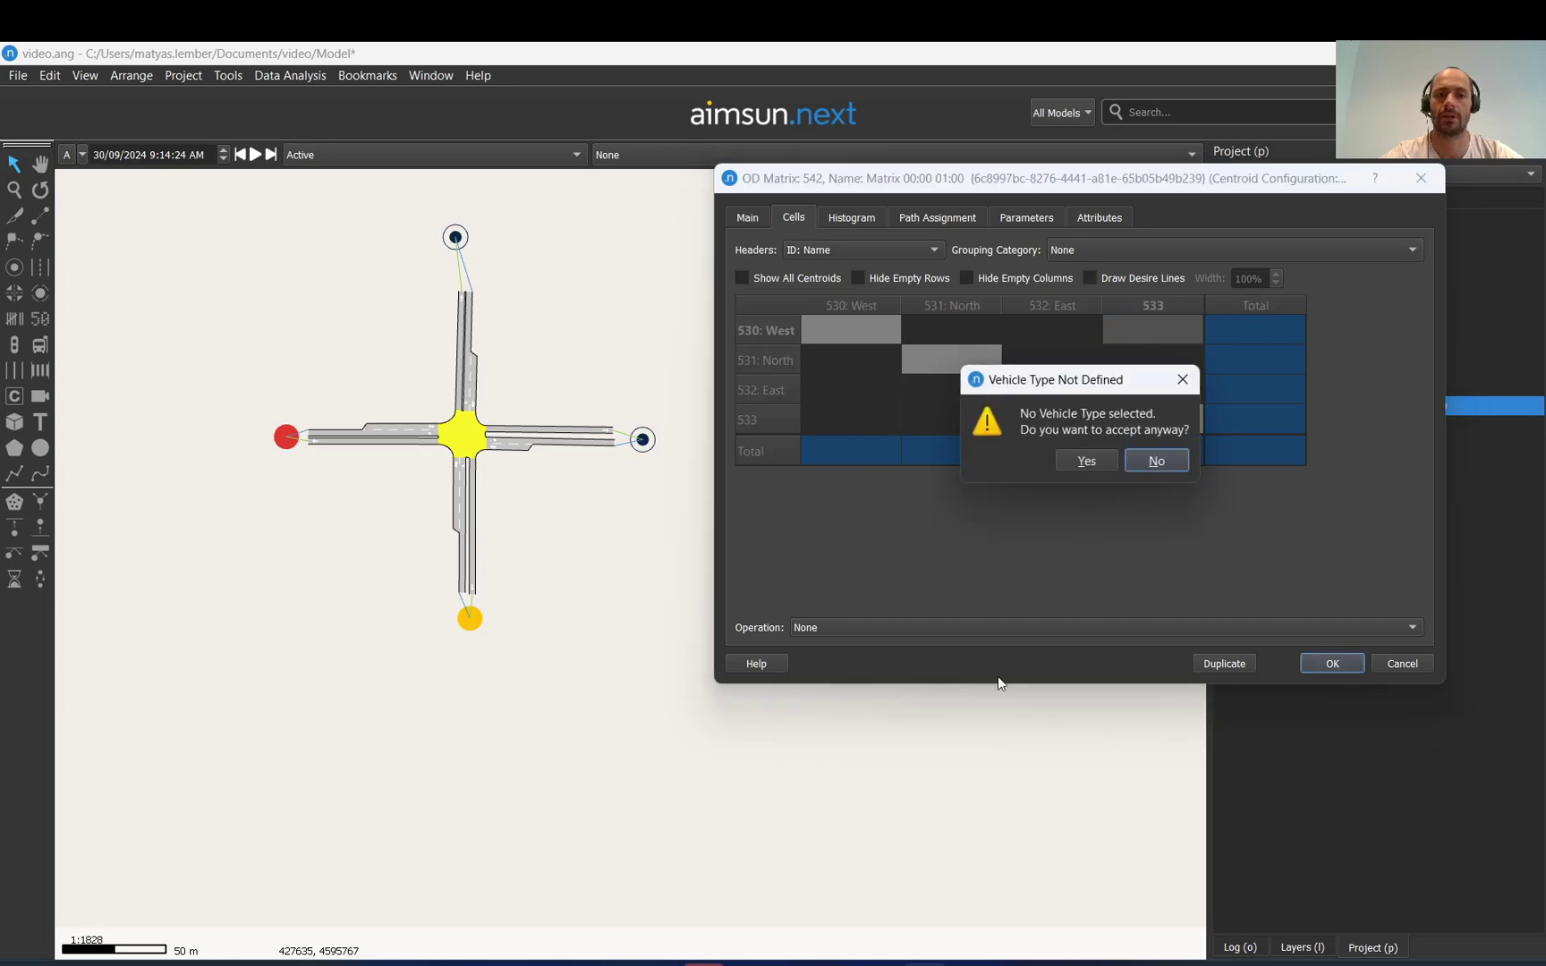
{"action": "left_click", "coordinate": [1085, 461]}
Name the southern centroid South and give it the external ID 4
{"action": "double_click", "coordinate": [470, 619]}
{"action": "left_click", "coordinate": [1129, 295]}
{"action": "type", "text": "4"}
{"action": "left_click", "coordinate": [960, 287]}
{"action": "type", "text": "South"}
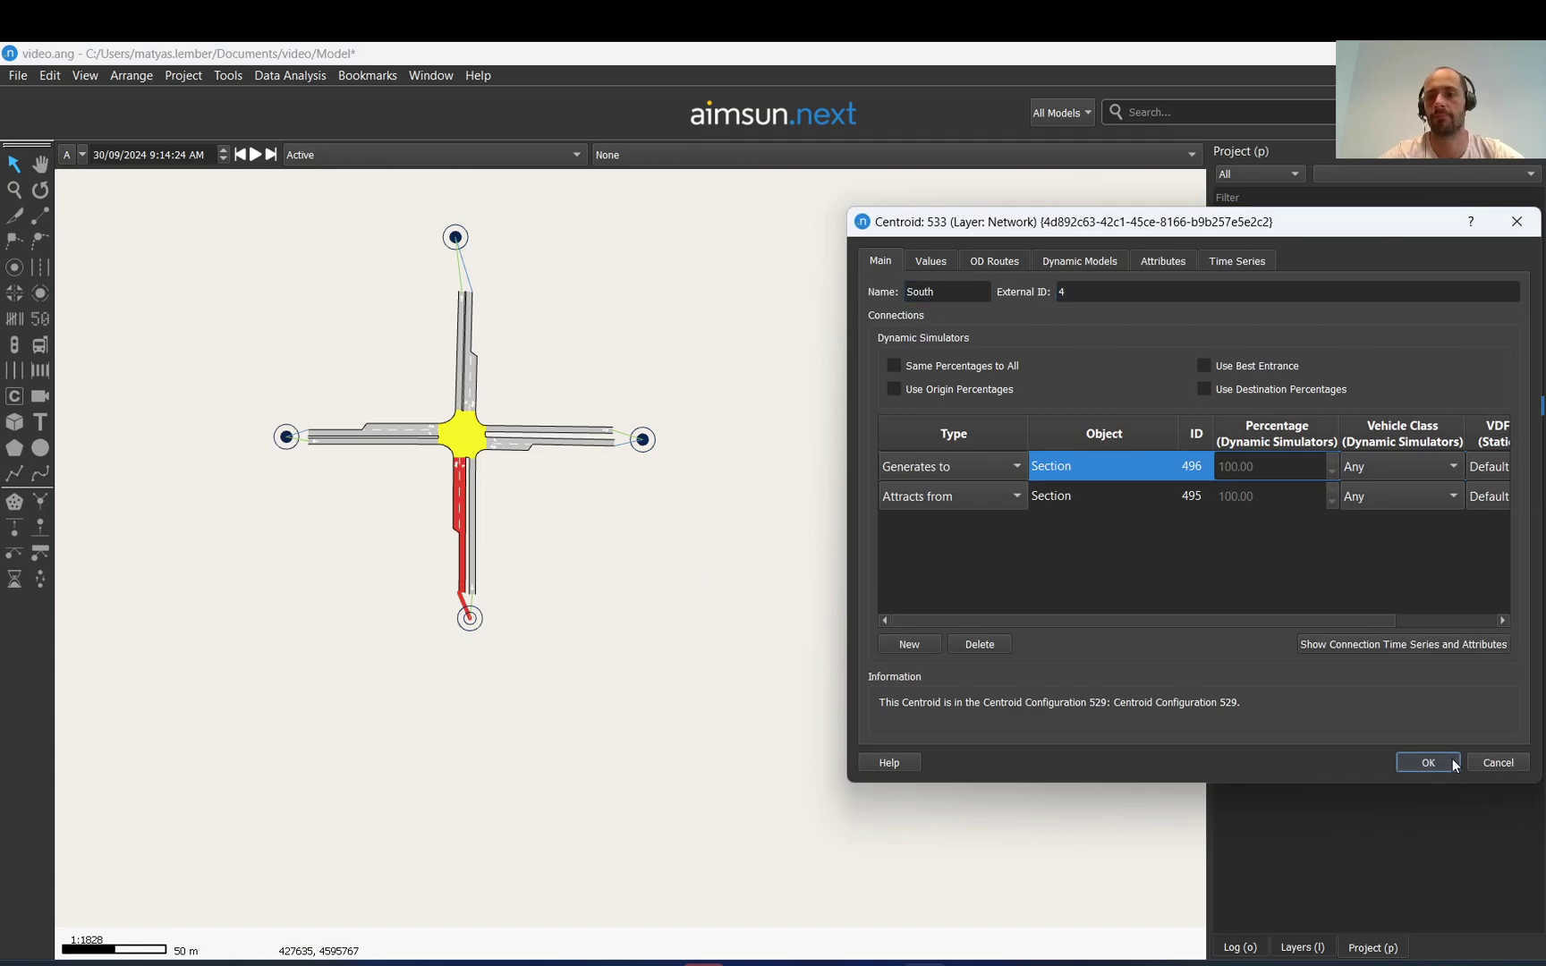
{"action": "left_click", "coordinate": [1454, 766]}
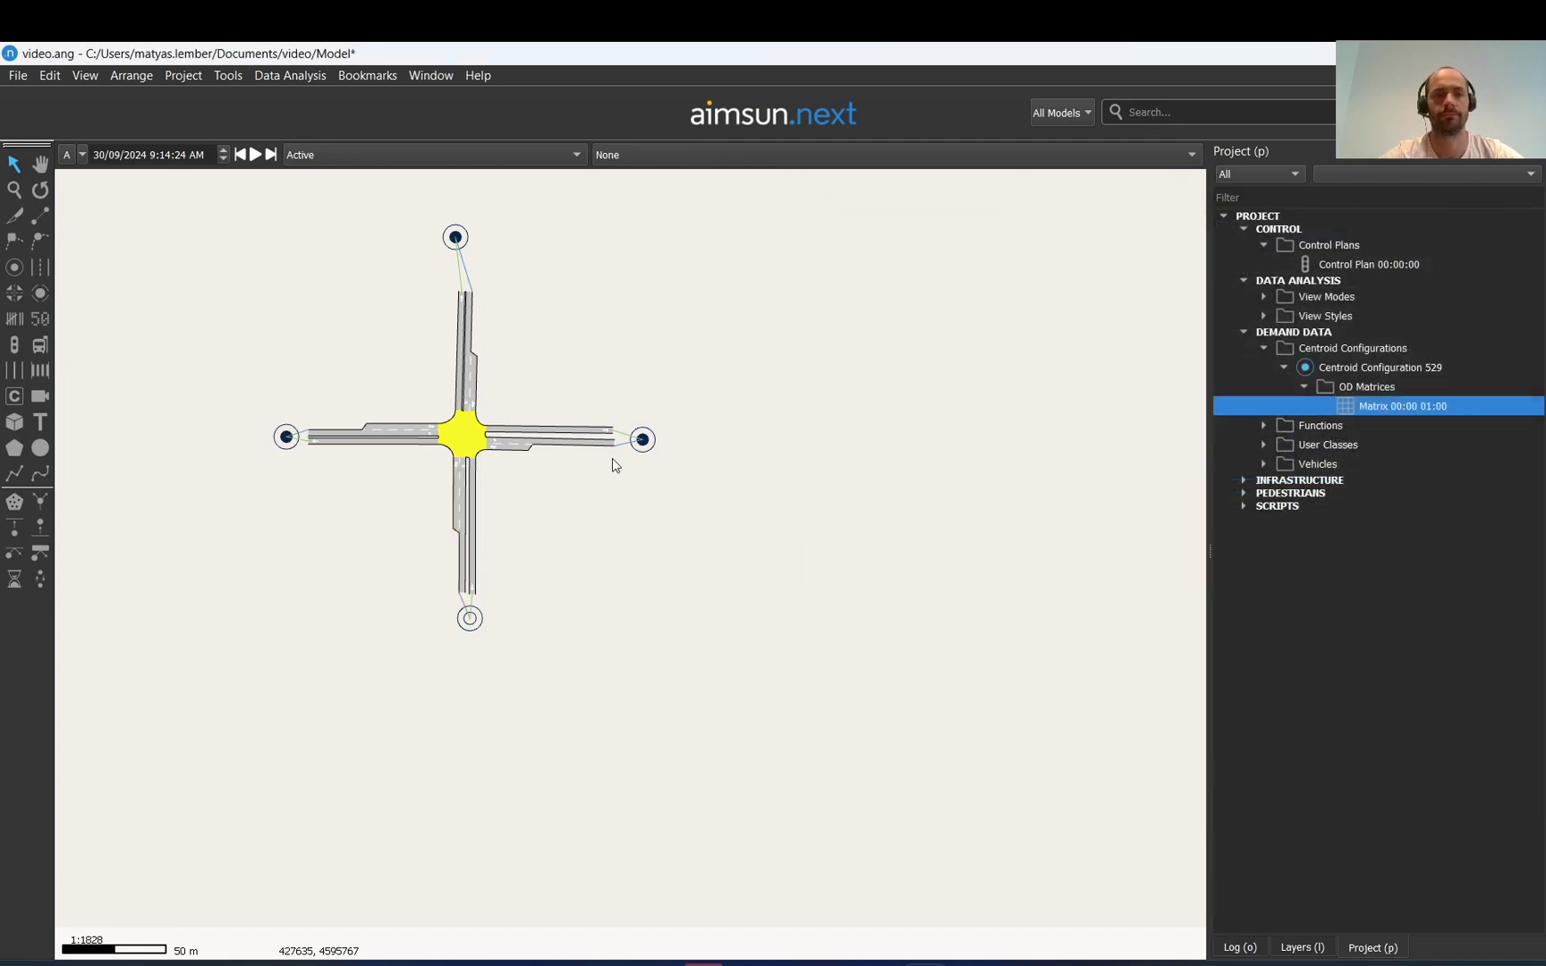
Reopen the OD matrix and set the trips from West to North, East and South to 100 each
{"action": "double_click", "coordinate": [1386, 406]}
{"action": "double_click", "coordinate": [935, 322]}
{"action": "type", "text": "100"}
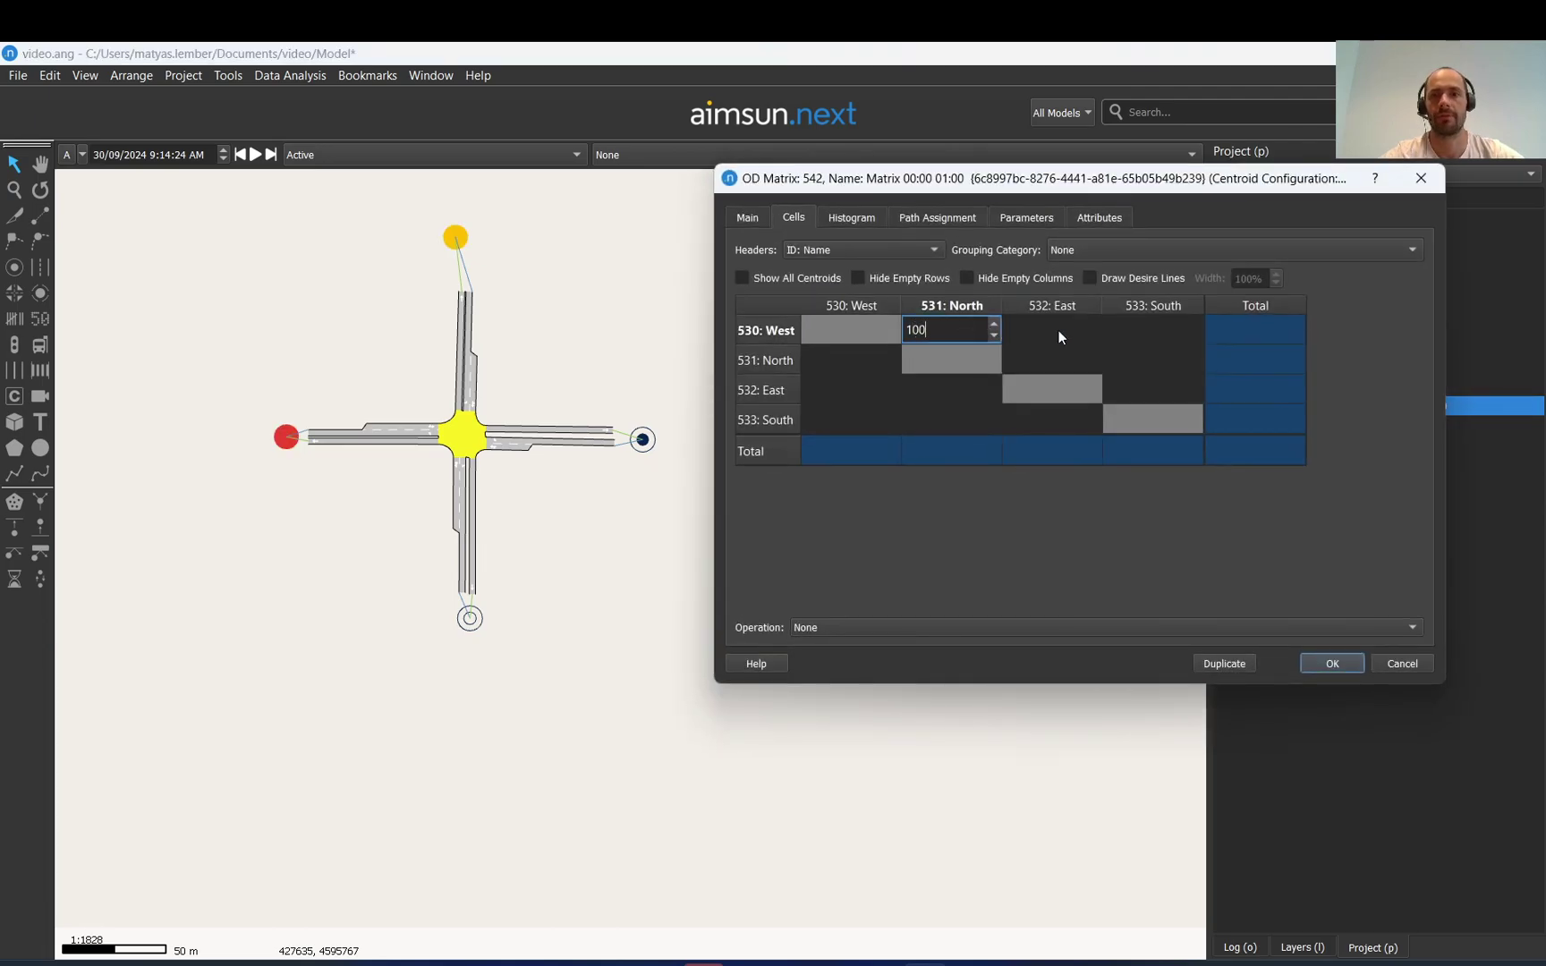
{"action": "left_click", "coordinate": [1042, 331]}
{"action": "type", "text": "100"}
{"action": "left_click", "coordinate": [1152, 332]}
{"action": "type", "text": "10"}
{"action": "key", "text": "Return"}
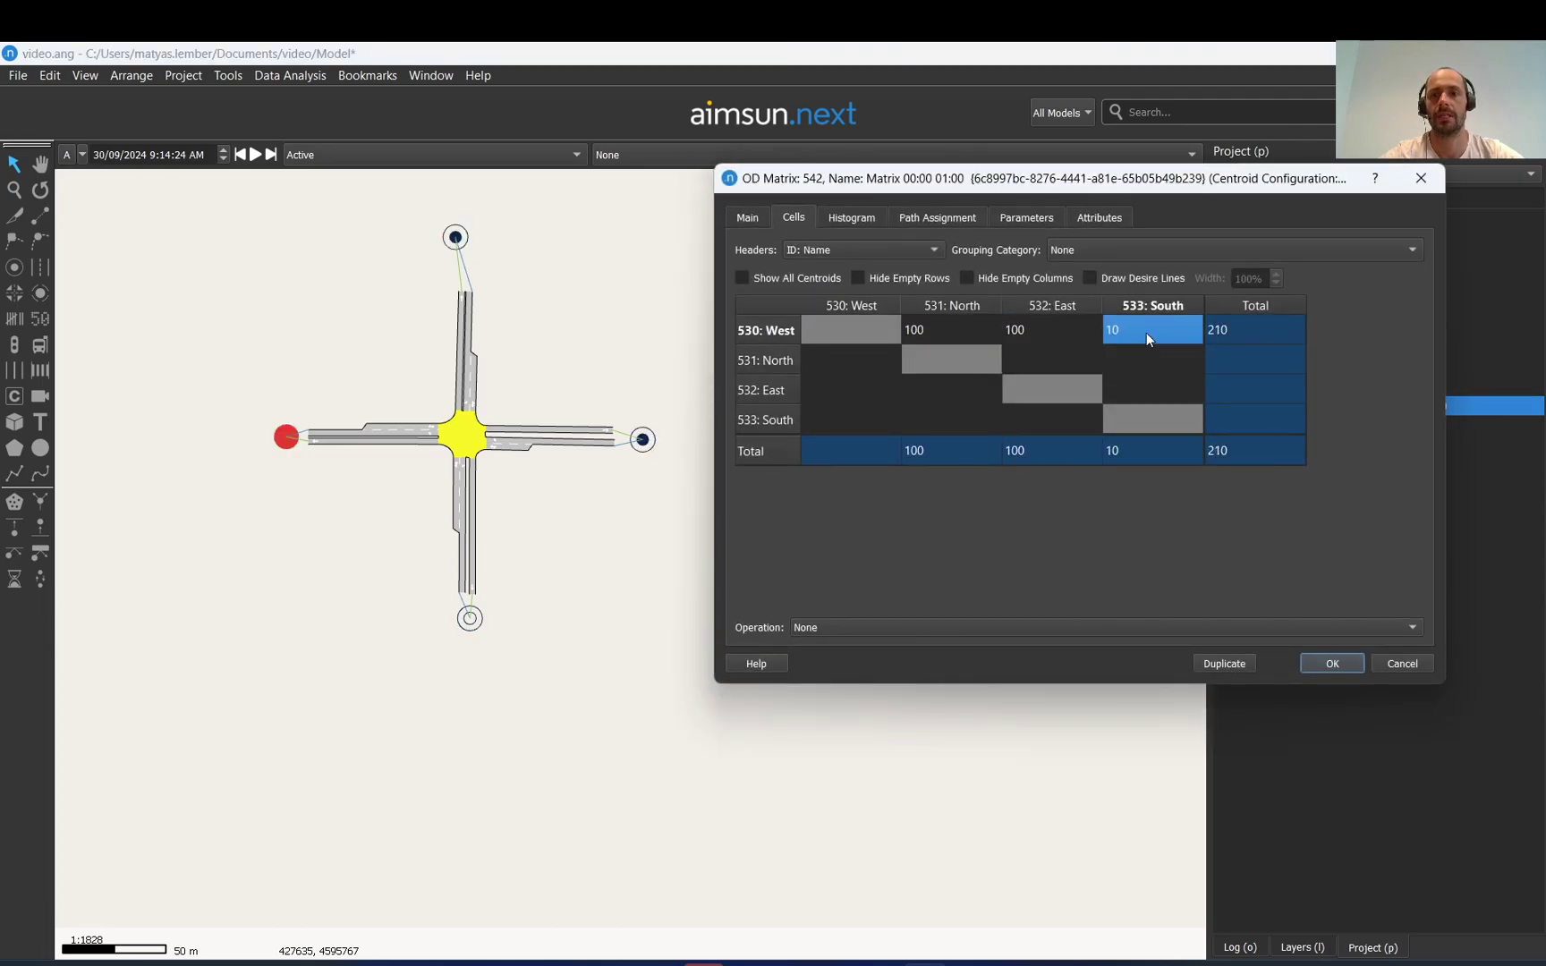
{"action": "type", "text": "100"}
{"action": "key", "text": "Return"}
{"action": "left_click", "coordinate": [1124, 328]}
{"action": "left_click_drag", "start_coordinate": [1124, 328], "coordinate": [956, 322]}
{"action": "left_click", "coordinate": [1069, 313]}
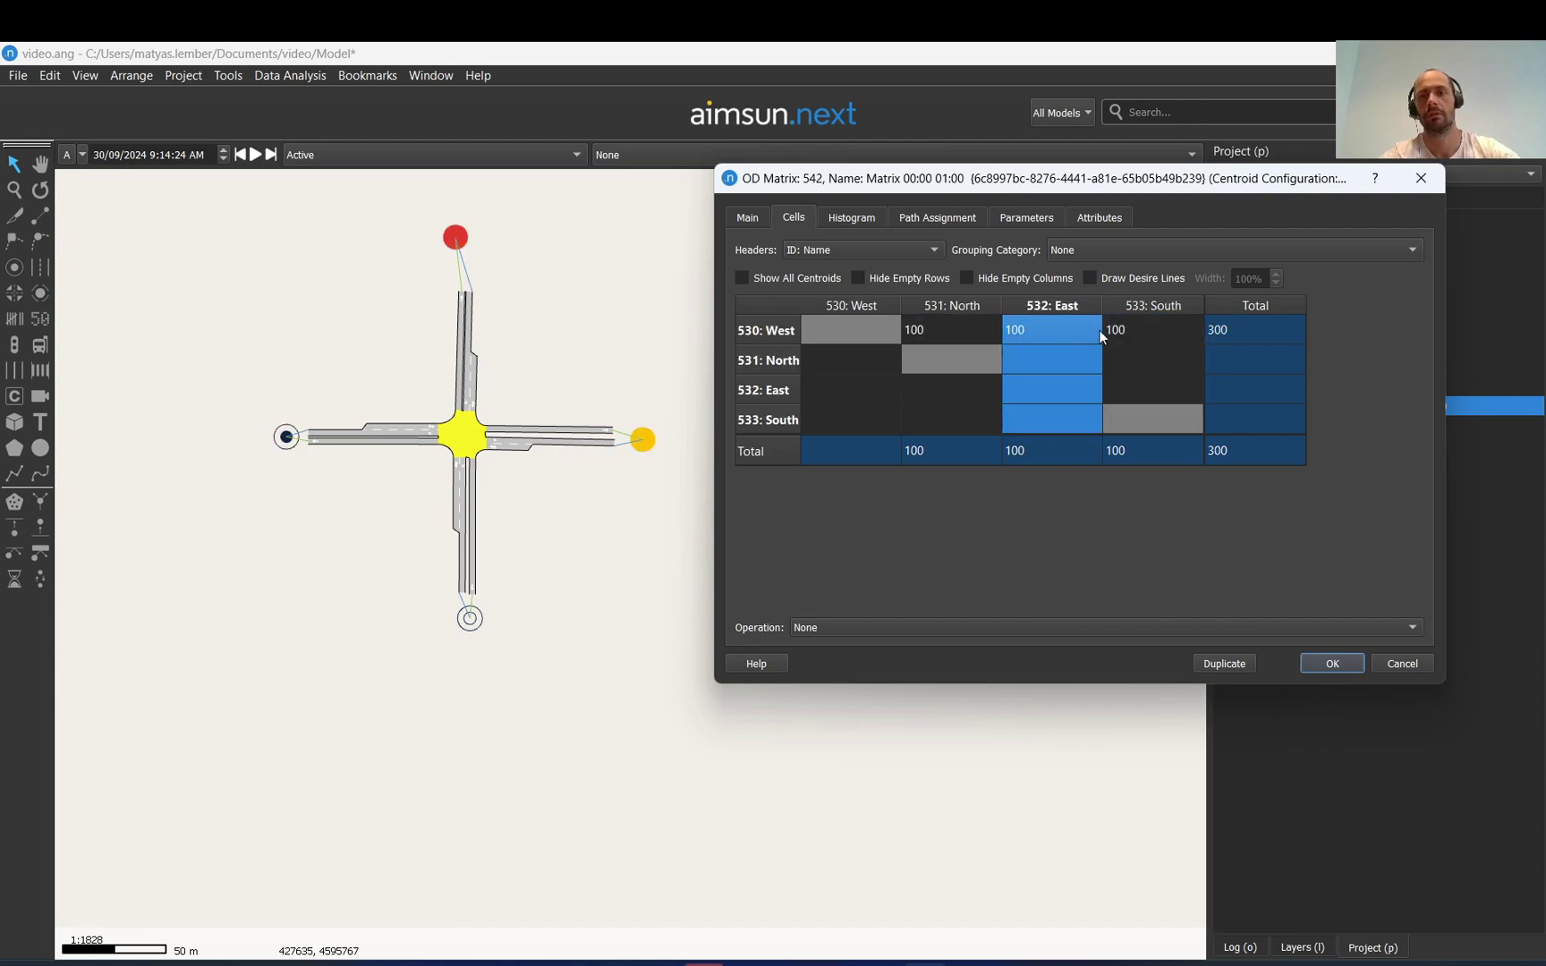
{"action": "left_click", "coordinate": [1124, 329]}
{"action": "left_click_drag", "start_coordinate": [1063, 356], "coordinate": [1147, 358]}
{"action": "left_click", "coordinate": [1150, 362]}
{"action": "left_click", "coordinate": [1020, 354]}
{"action": "left_click", "coordinate": [1038, 327]}
{"action": "left_click", "coordinate": [1035, 358]}
{"action": "left_click", "coordinate": [1036, 359], "text": "ctrl"}
{"action": "left_click", "coordinate": [1046, 331]}
Set the trips from North to East, South and West to 100 each
{"action": "left_click", "coordinate": [1039, 361]}
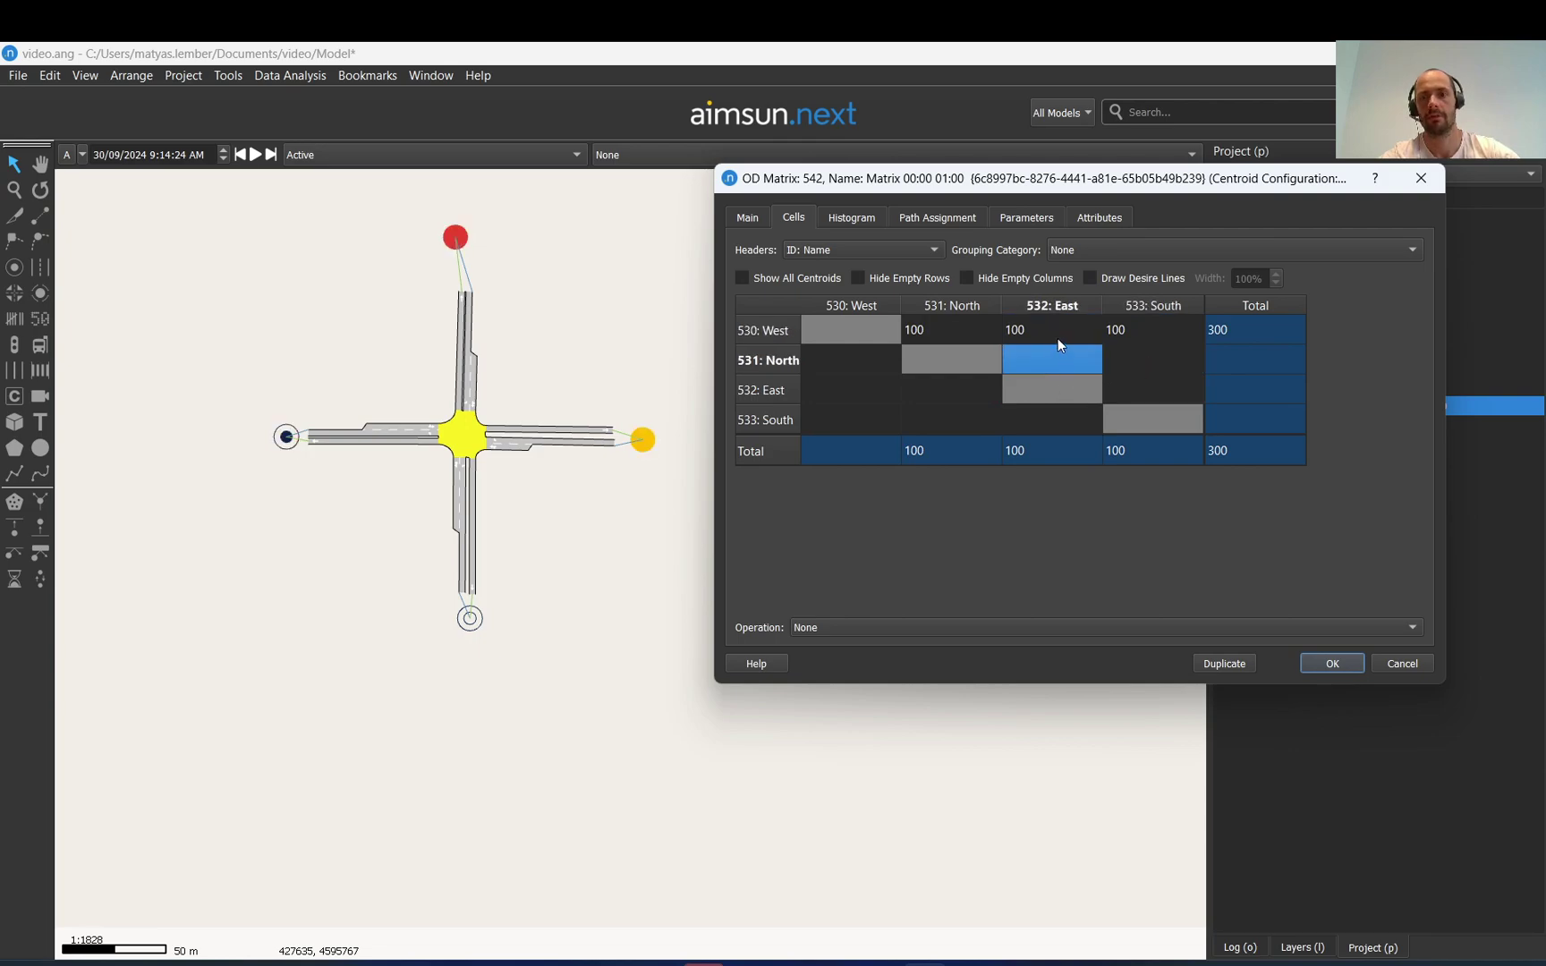
{"action": "type", "text": "100"}
{"action": "double_click", "coordinate": [1127, 364]}
{"action": "type", "text": "1"}
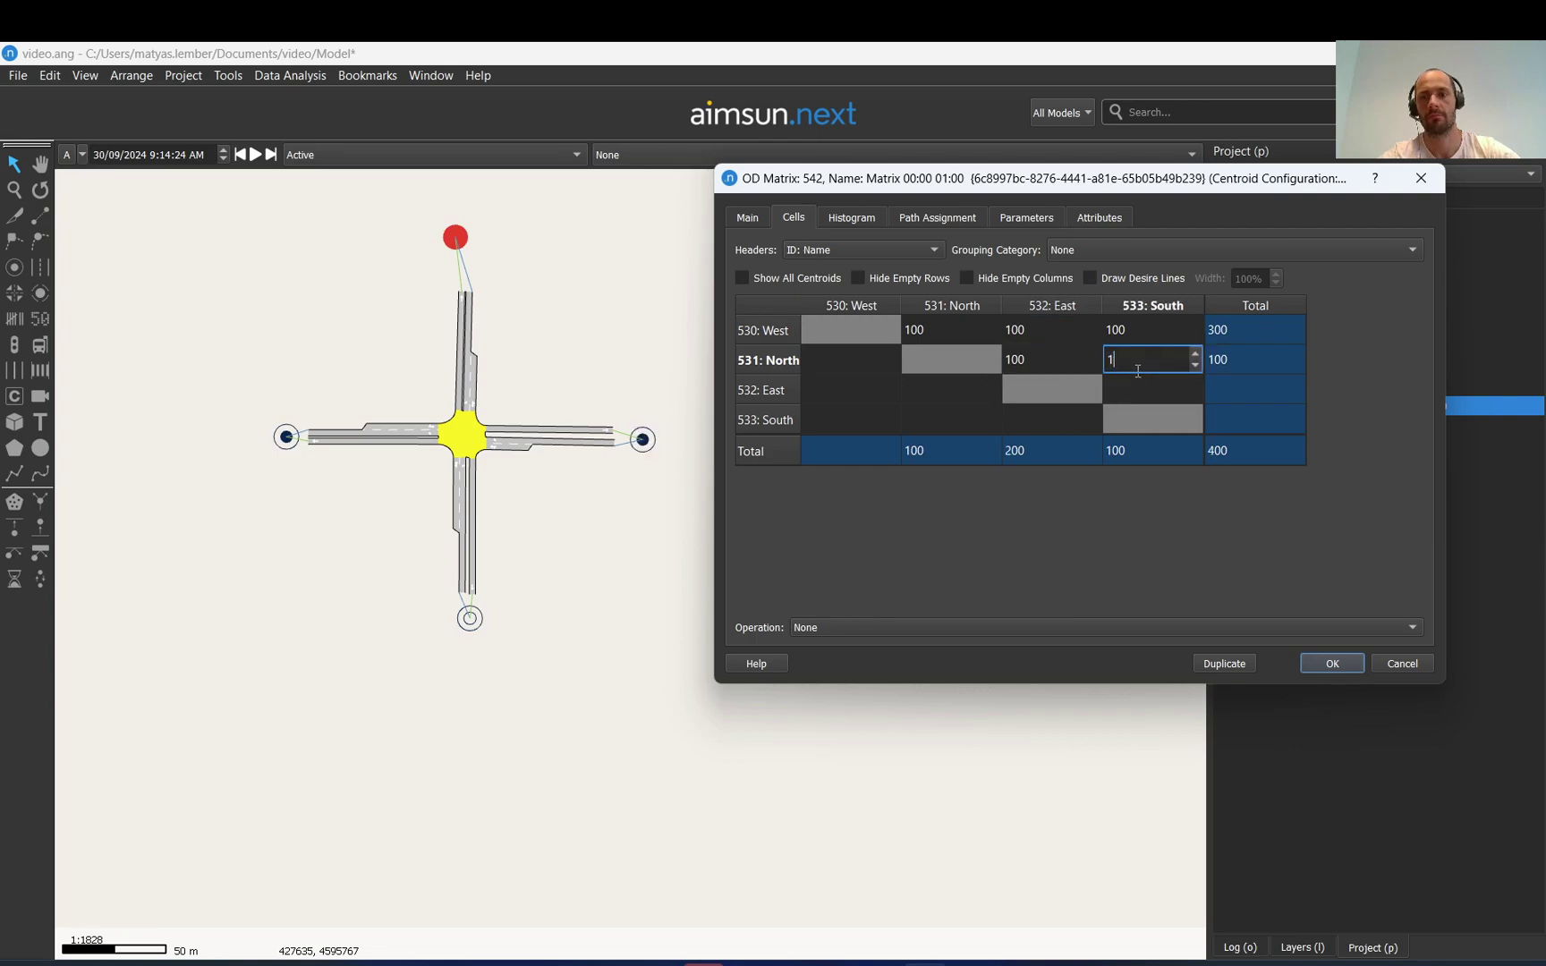
{"action": "left_click", "coordinate": [1039, 414]}
{"action": "left_click", "coordinate": [828, 360]}
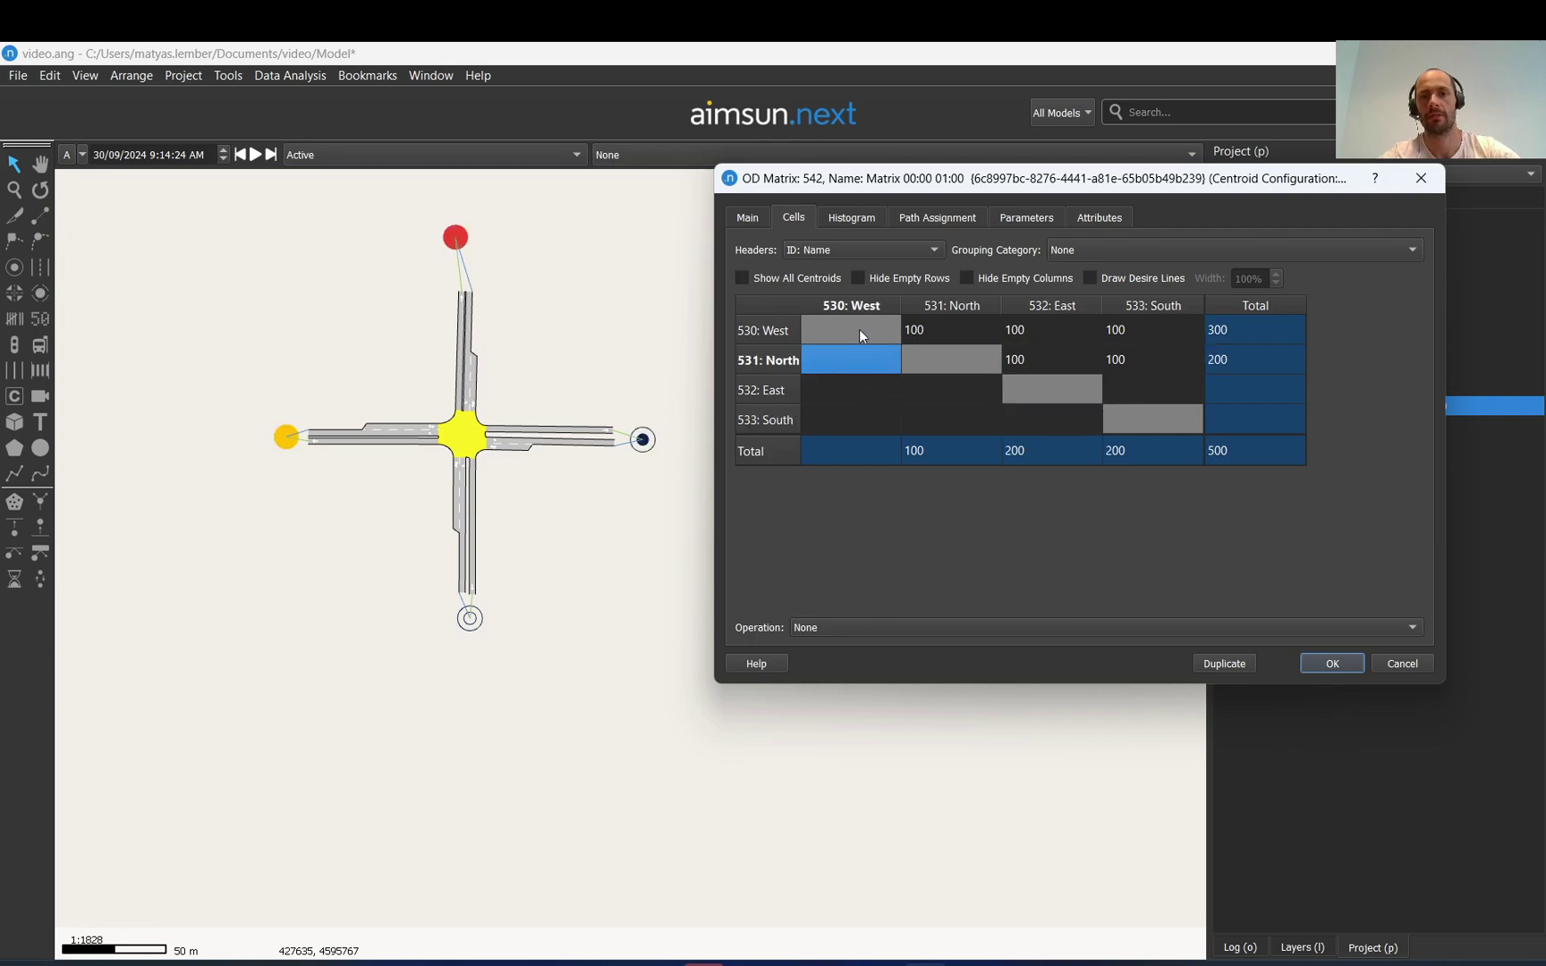
{"action": "left_click_drag", "start_coordinate": [858, 332], "coordinate": [1144, 421]}
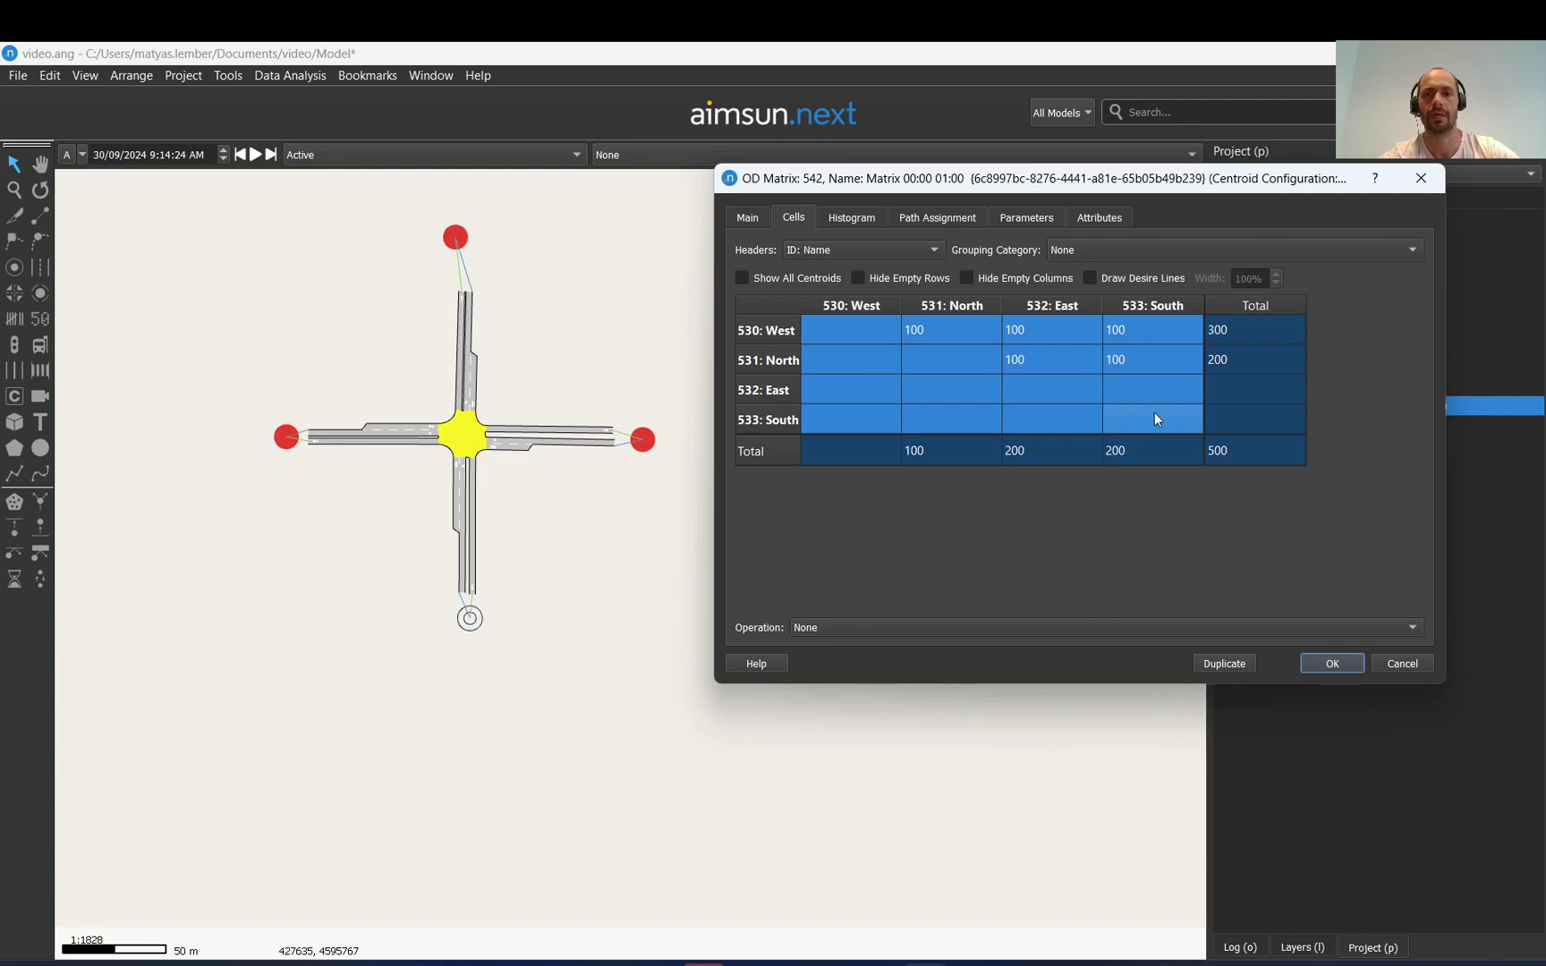
{"action": "left_click", "coordinate": [844, 338]}
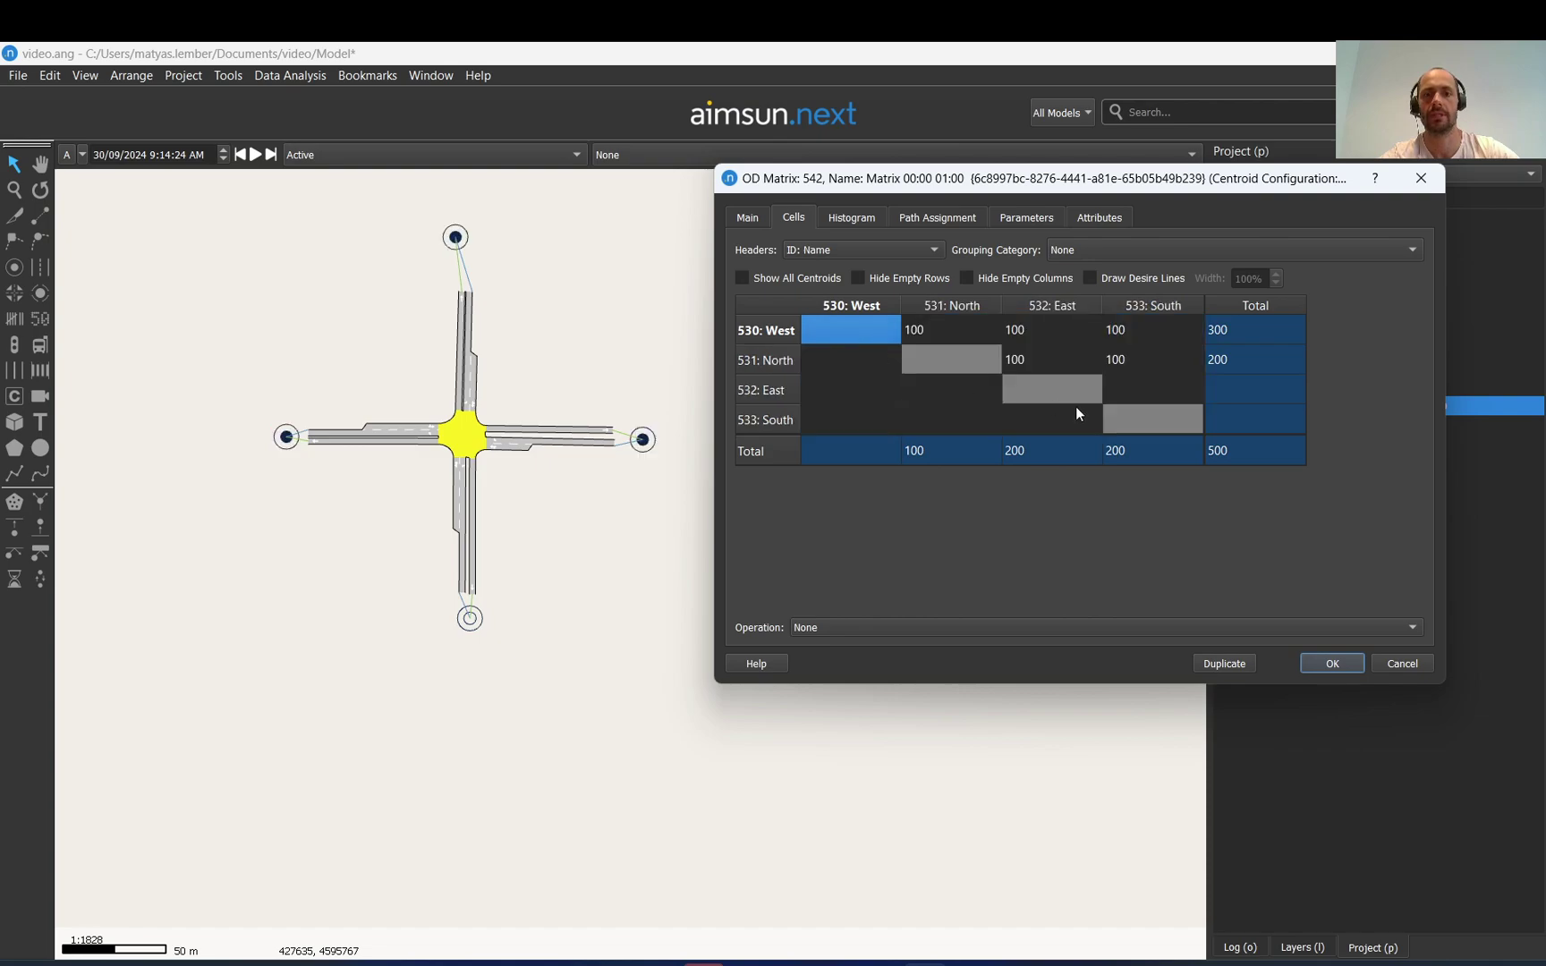
{"action": "left_click", "coordinate": [950, 330]}
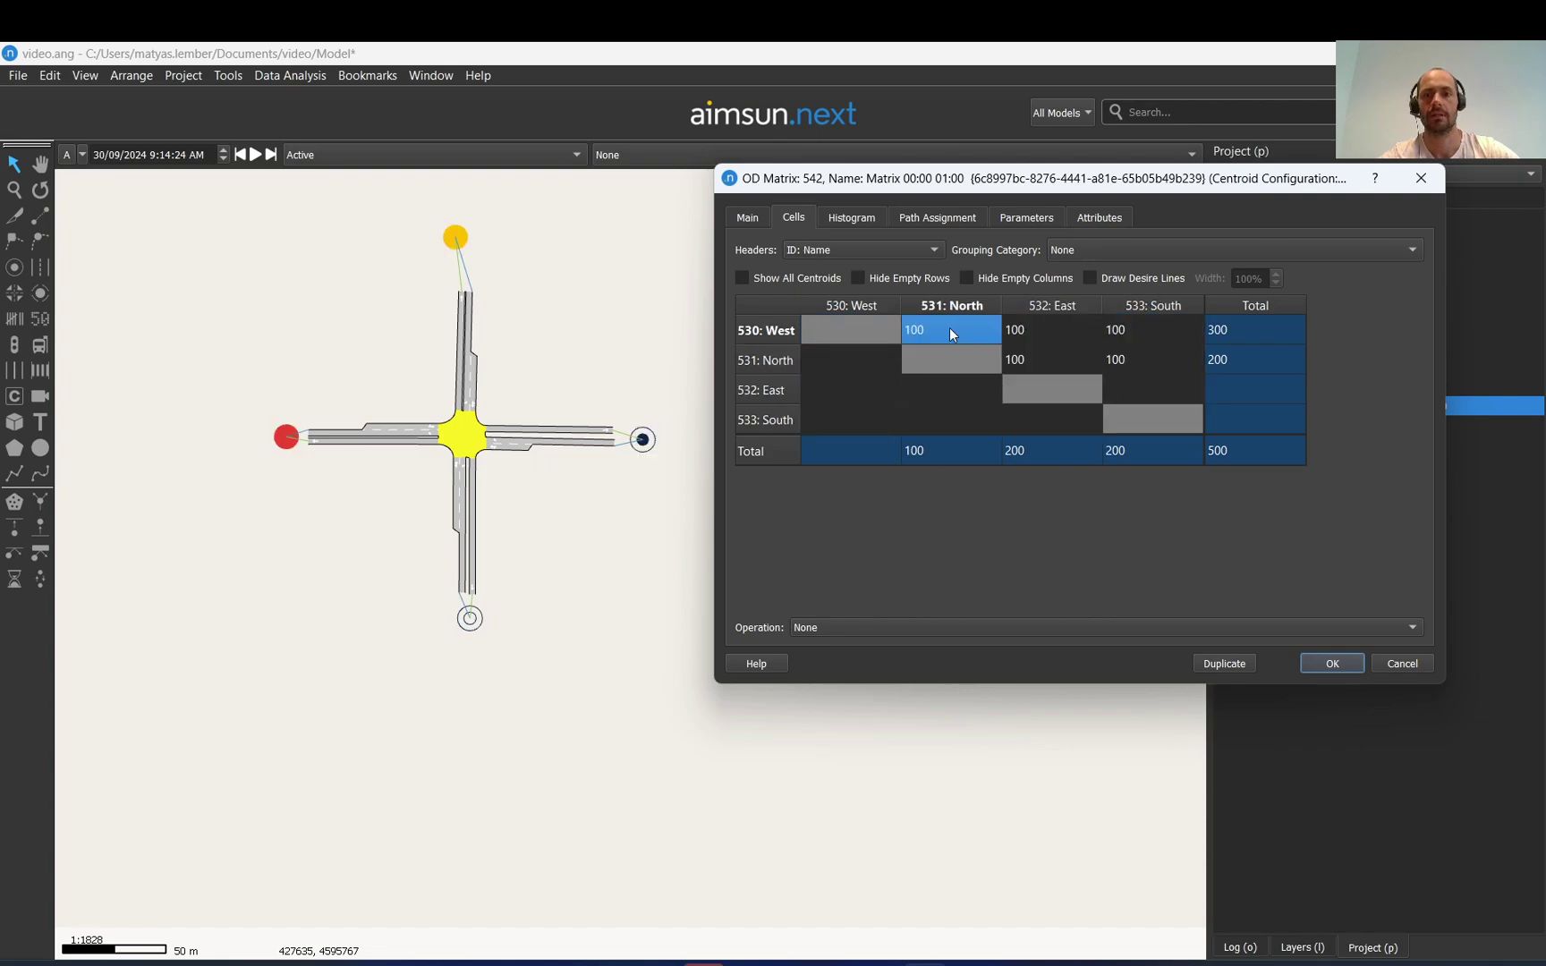
{"action": "double_click", "coordinate": [865, 362]}
{"action": "type", "text": "100"}
Set the trips from East and from South to both West and North to 100 each
{"action": "left_click", "coordinate": [864, 398]}
{"action": "type", "text": "100"}
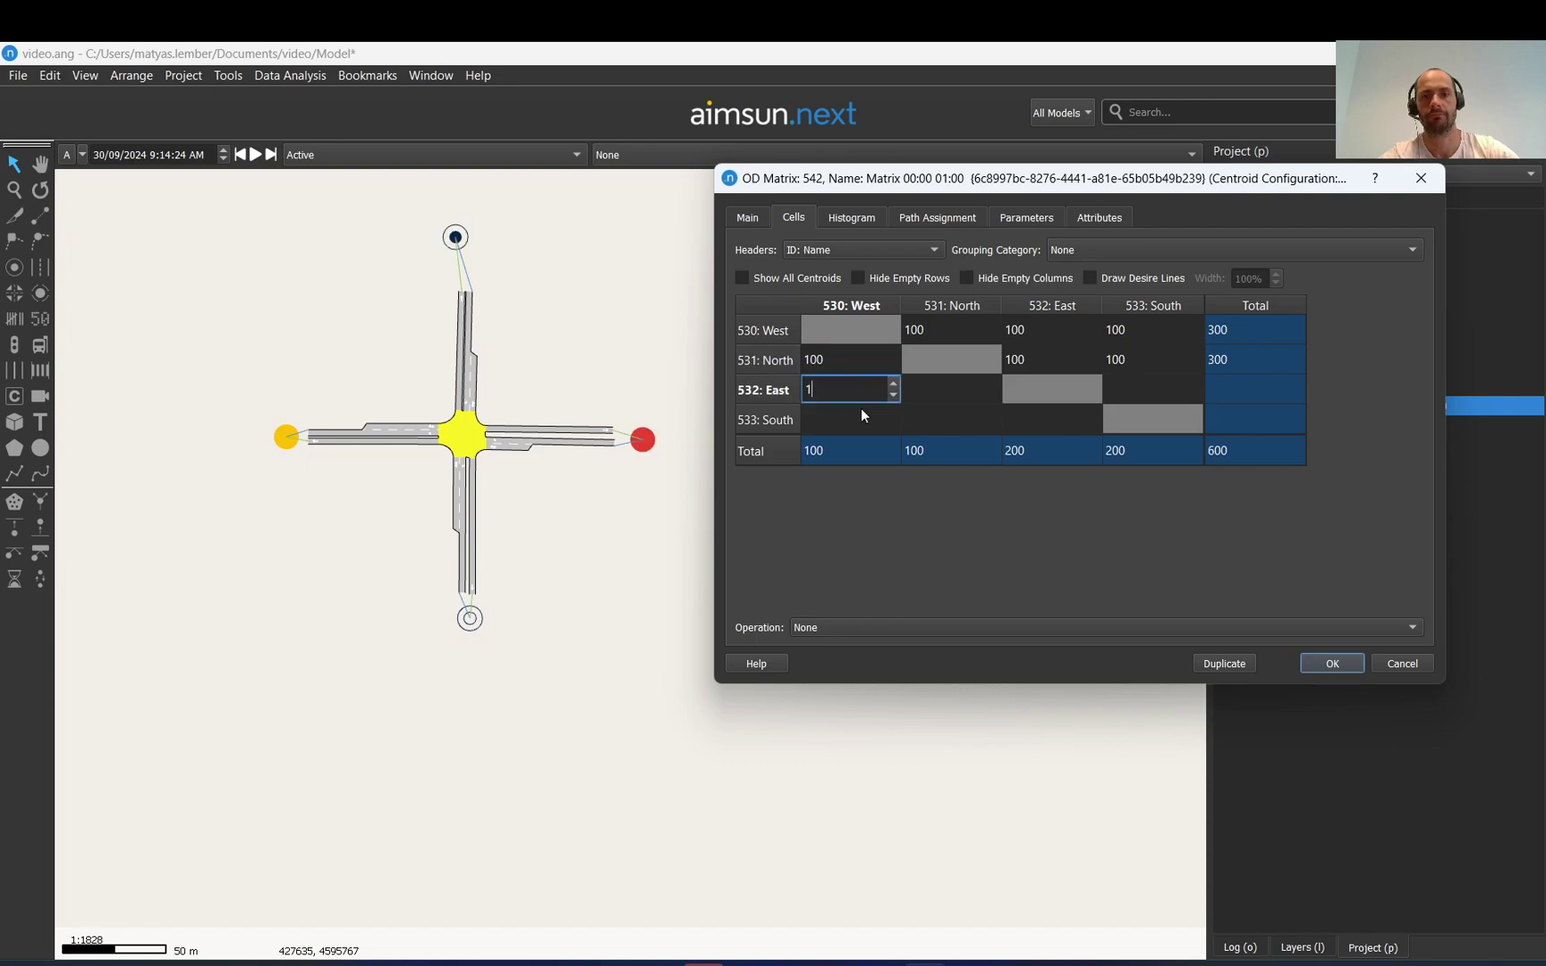
{"action": "left_click", "coordinate": [854, 417]}
{"action": "type", "text": "100"}
{"action": "left_click", "coordinate": [952, 417]}
{"action": "type", "text": "100"}
{"action": "left_click", "coordinate": [939, 380]}
{"action": "type", "text": "100"}
Set the trips from South to East and from East to South to 100 each
{"action": "left_click", "coordinate": [1040, 413]}
{"action": "type", "text": "100"}
{"action": "left_click", "coordinate": [1176, 391]}
{"action": "type", "text": "100"}
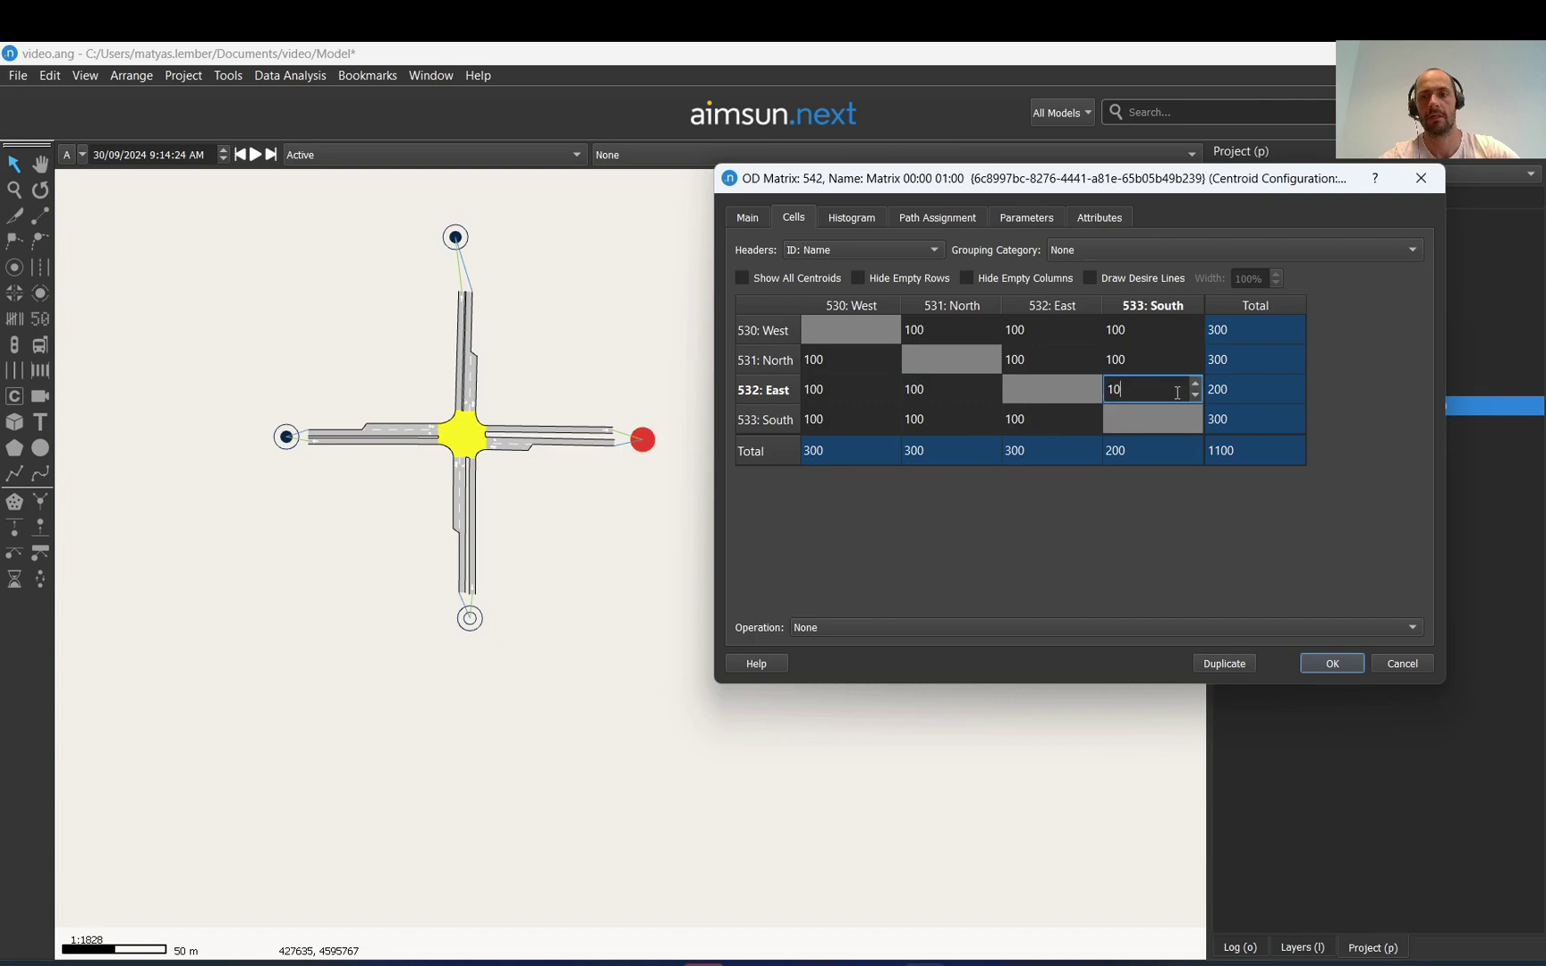
{"action": "key", "text": "Return"}
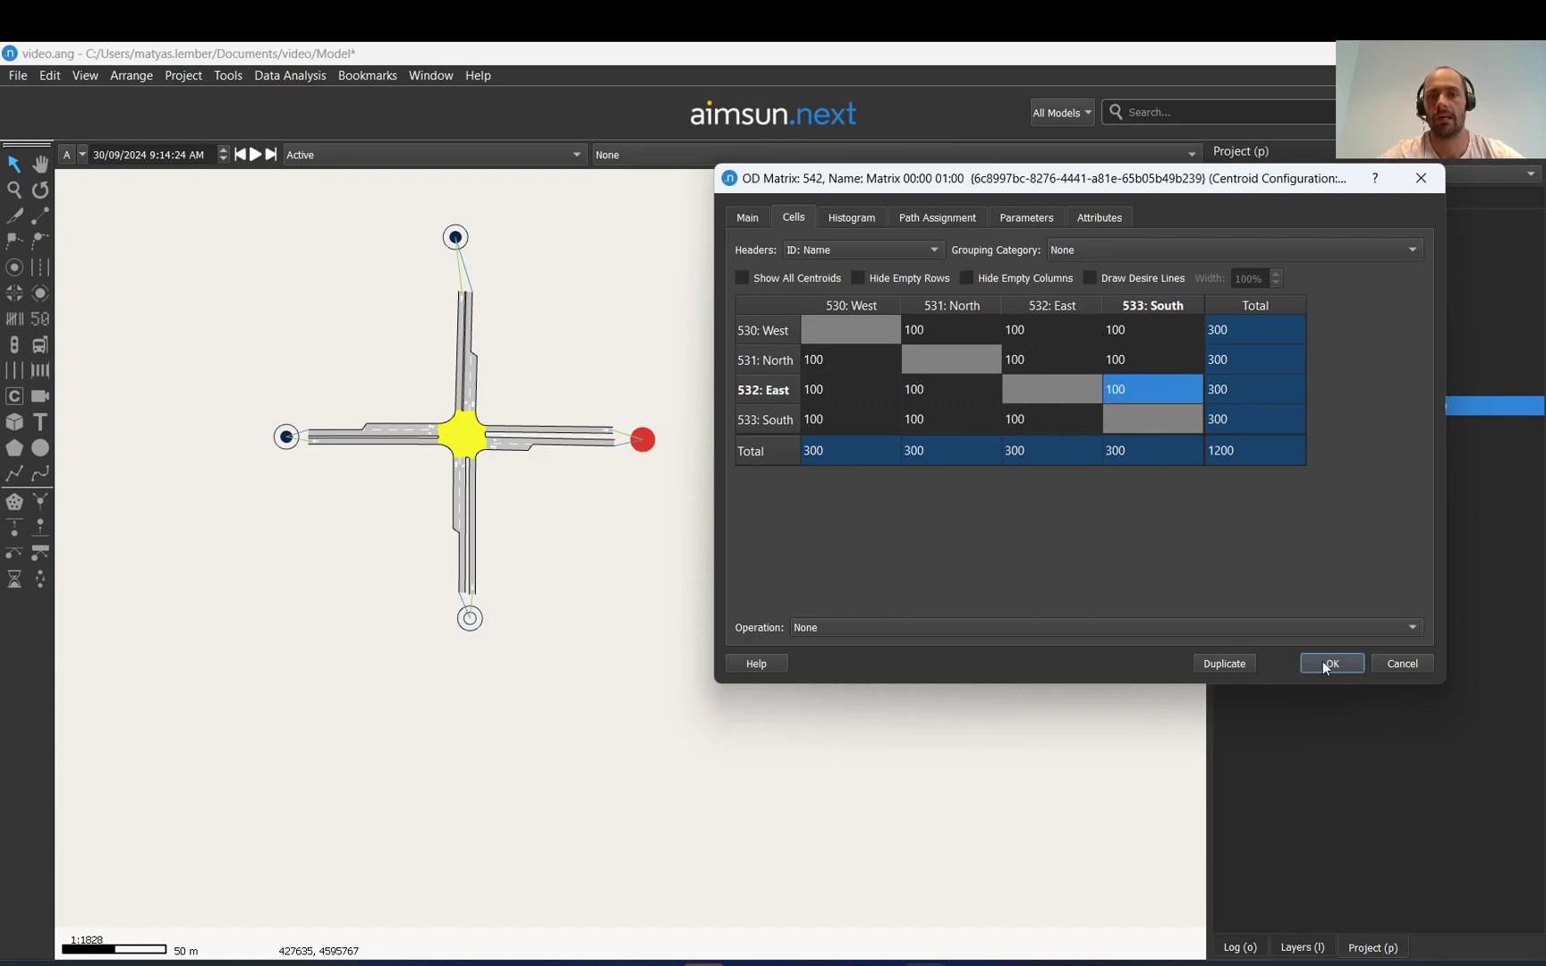
Turn on the display of all centroids in the OD matrix
{"action": "left_click", "coordinate": [796, 278]}
{"action": "left_click", "coordinate": [801, 277]}
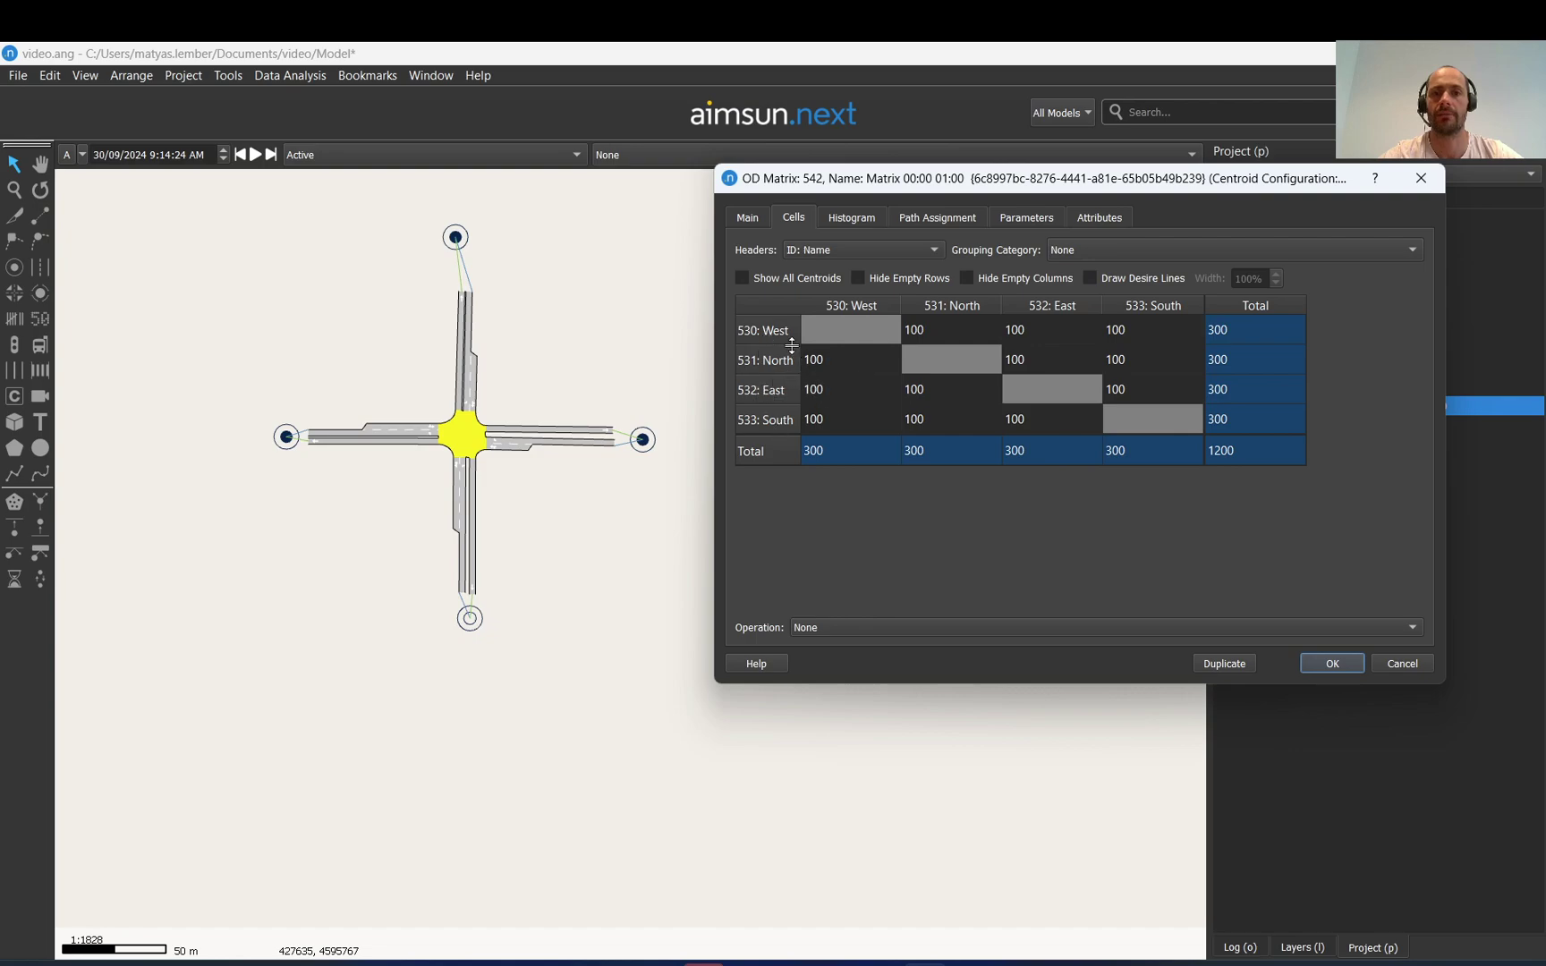
{"action": "left_click", "coordinate": [756, 277]}
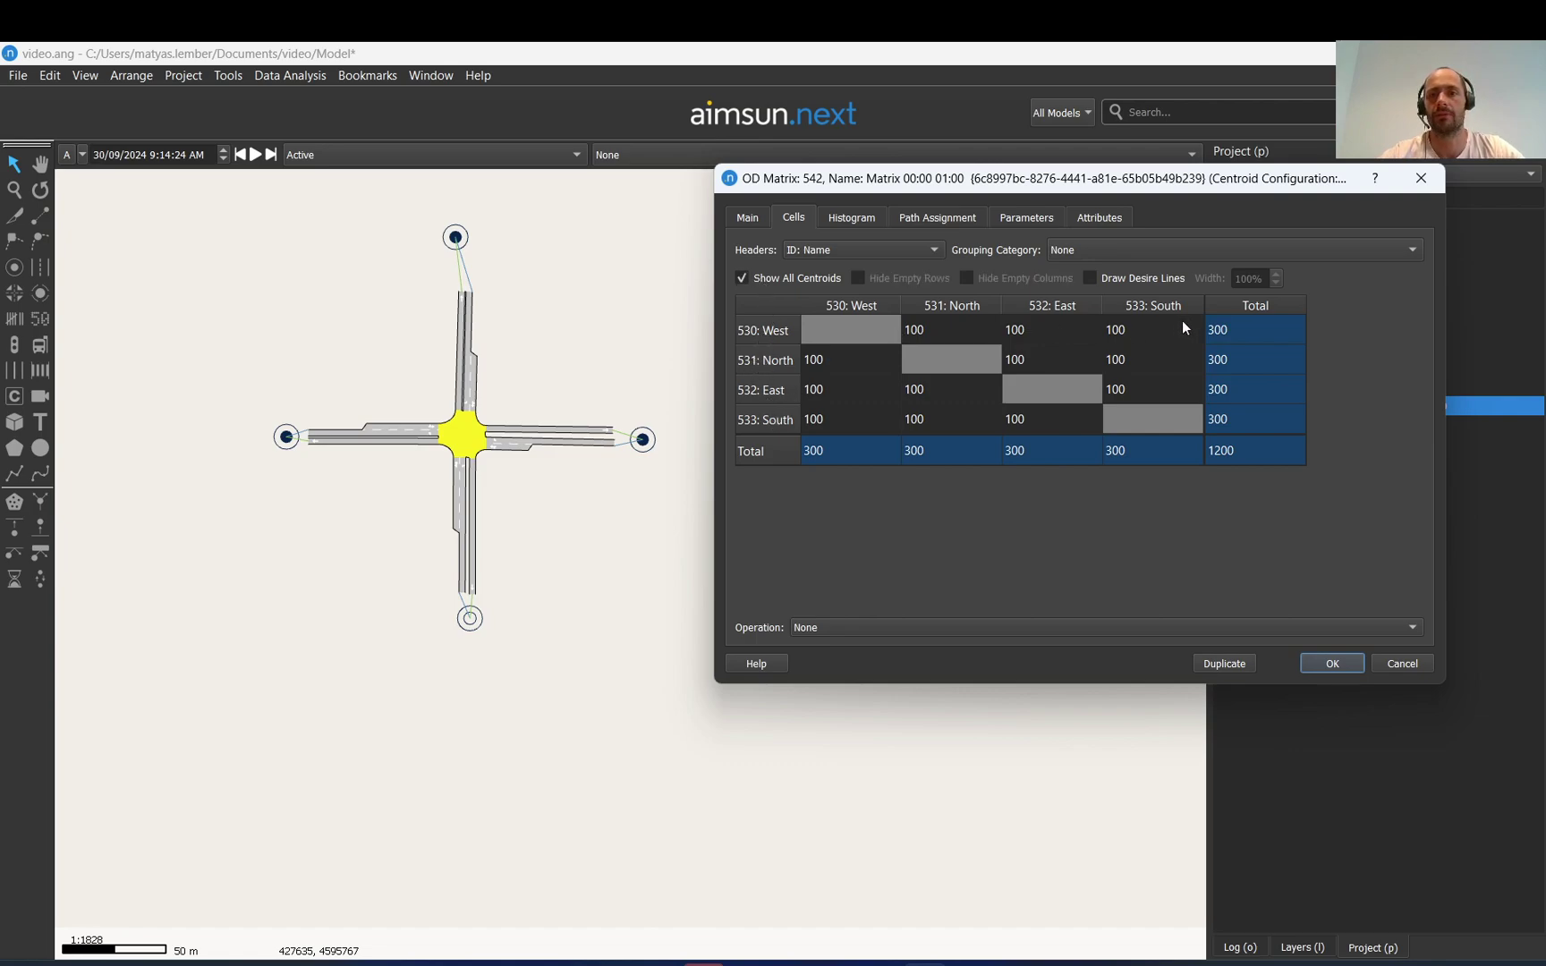
Keep the matrix unit as Vehicles, set its vehicle type to 154: Car, and accept the OD matrix
{"action": "left_click", "coordinate": [1331, 663]}
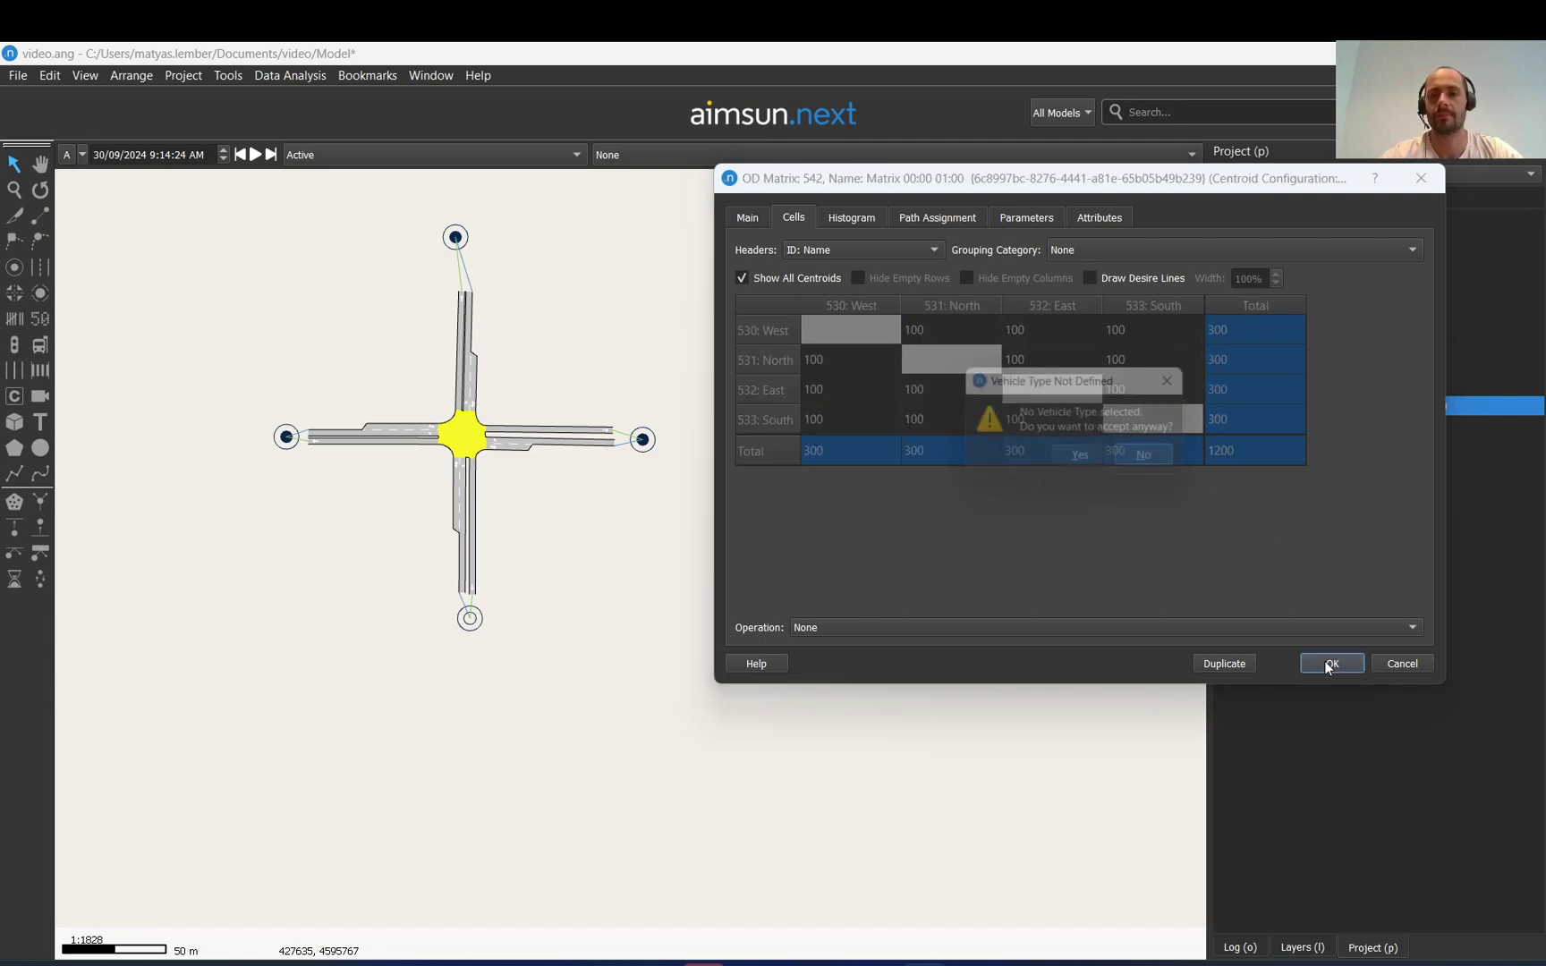
{"action": "left_click", "coordinate": [1150, 458]}
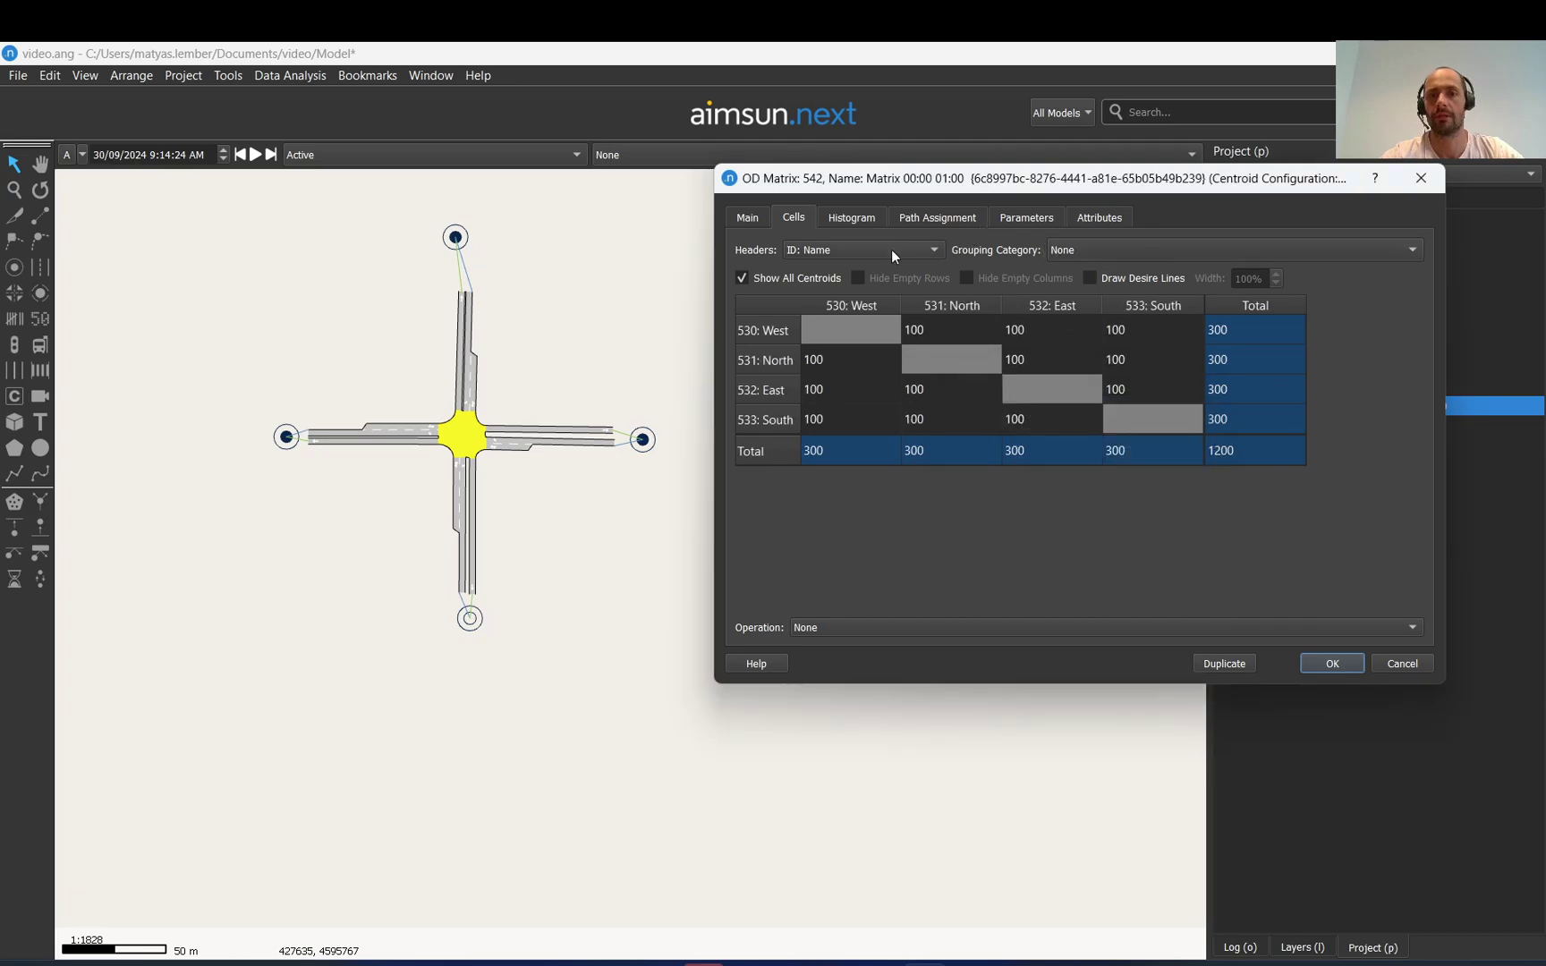
{"action": "left_click", "coordinate": [748, 219]}
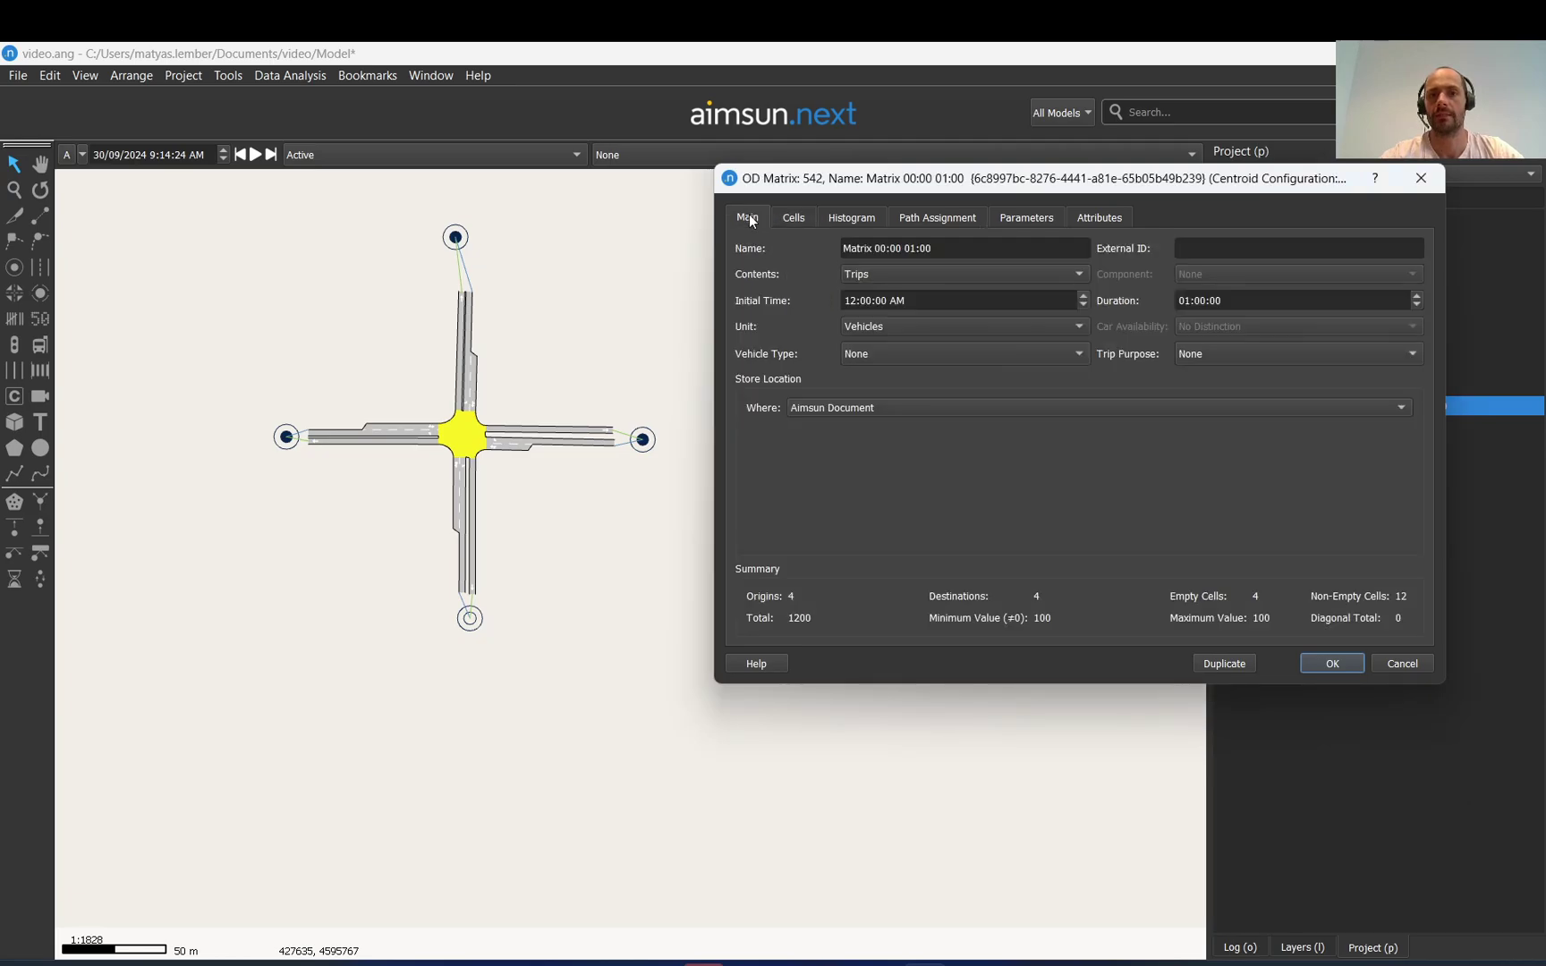
{"action": "left_click", "coordinate": [901, 328]}
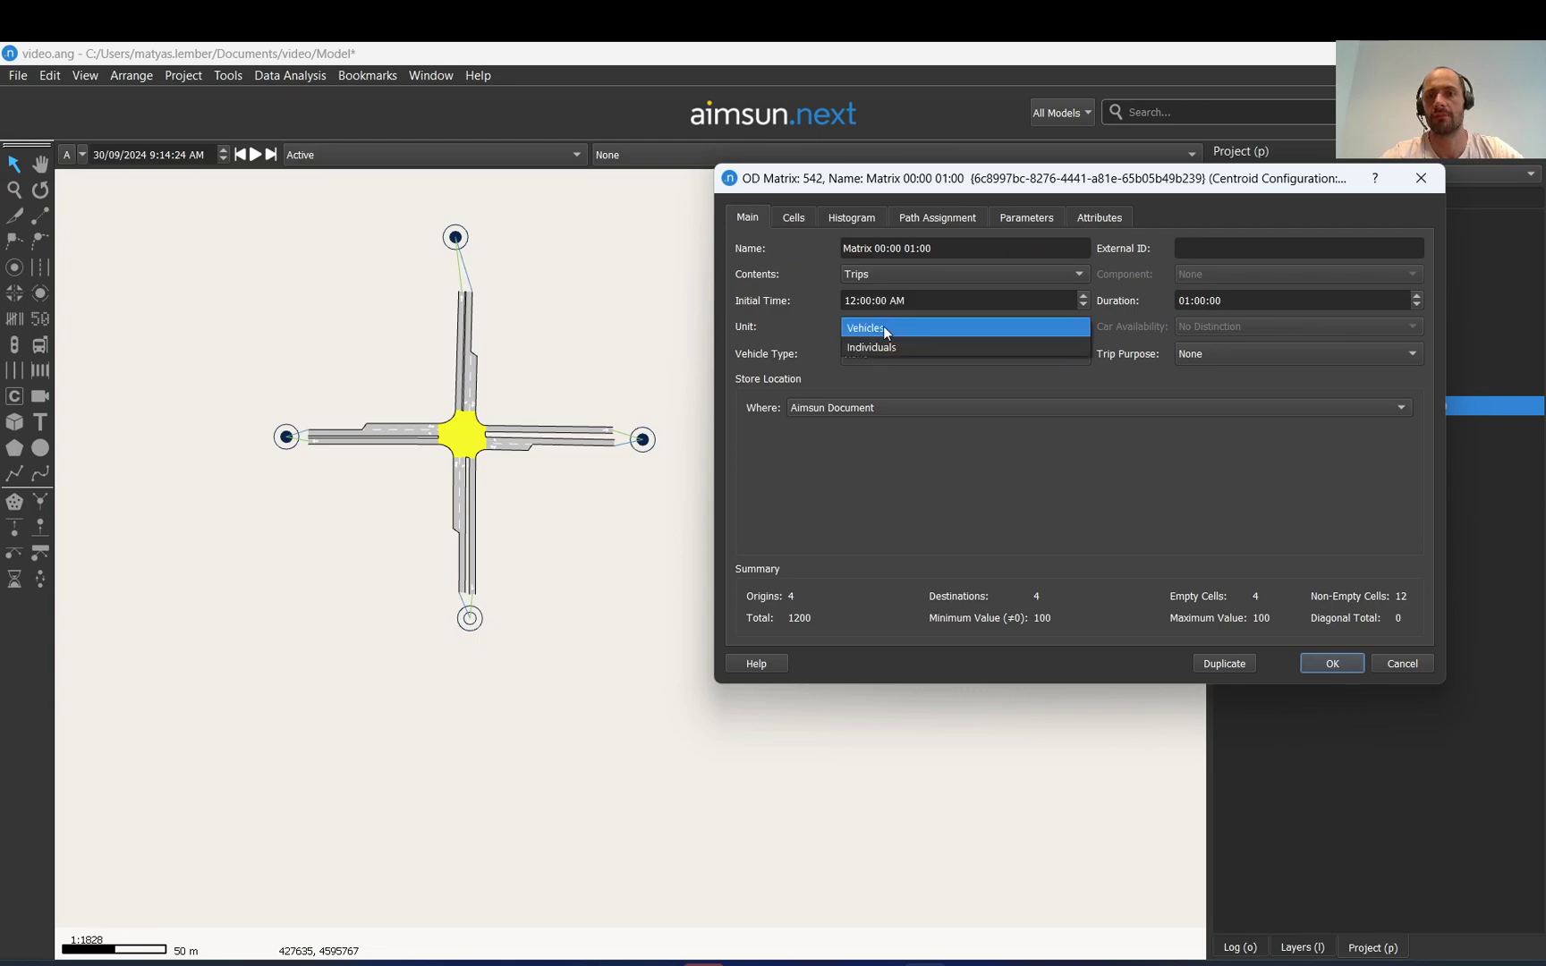
{"action": "left_click", "coordinate": [890, 328]}
{"action": "left_click", "coordinate": [902, 353]}
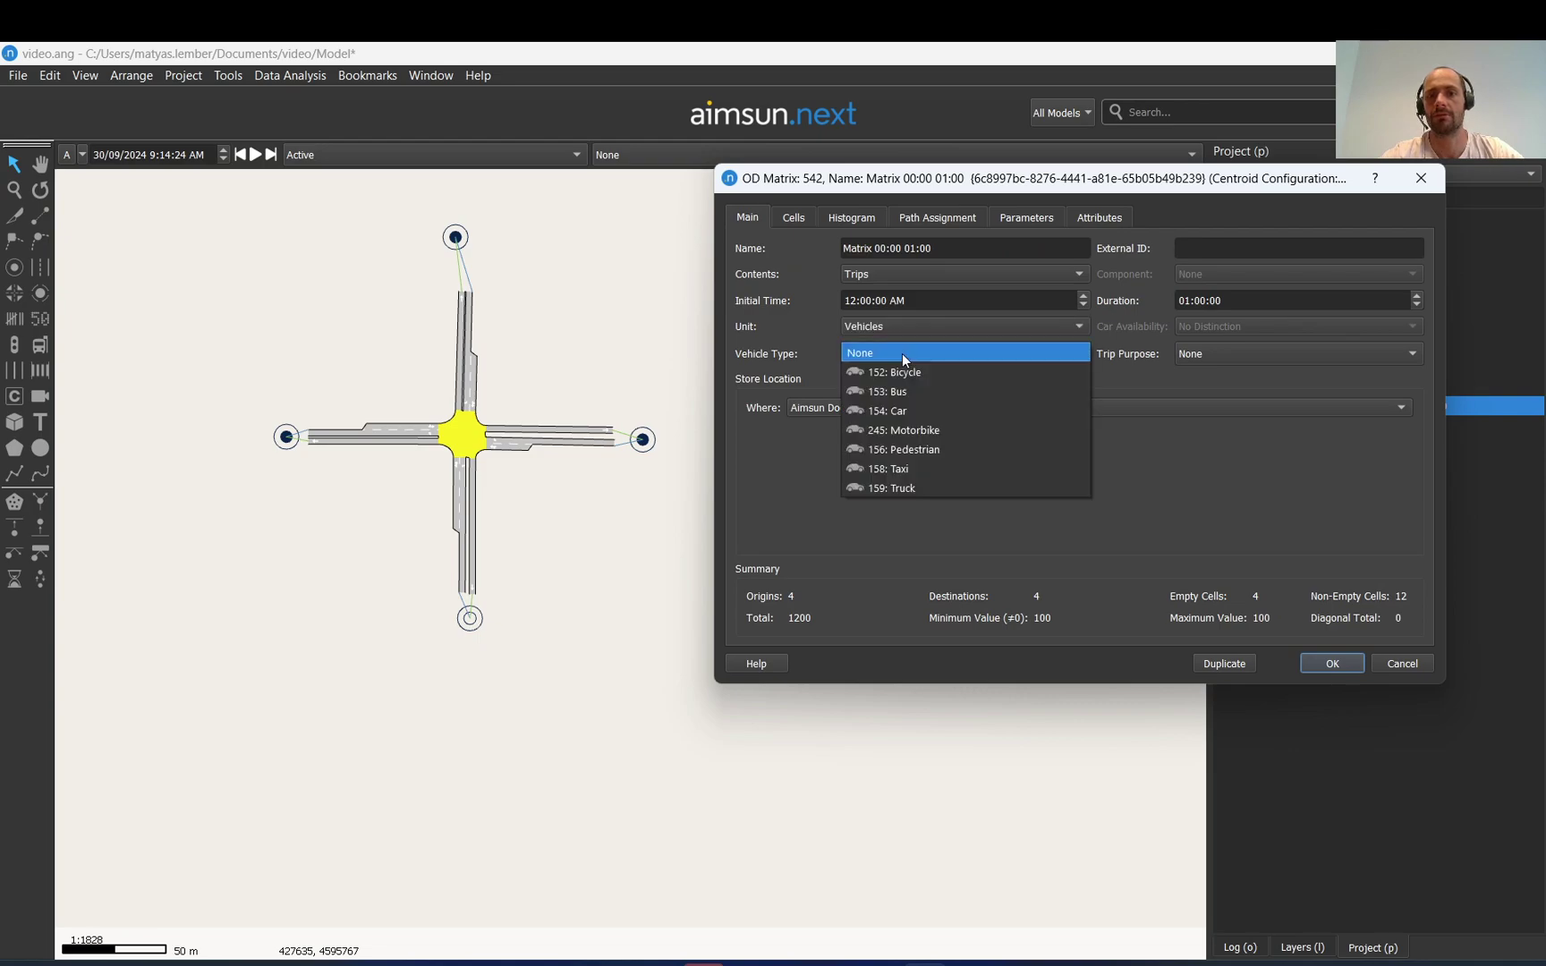
{"action": "left_click", "coordinate": [910, 415]}
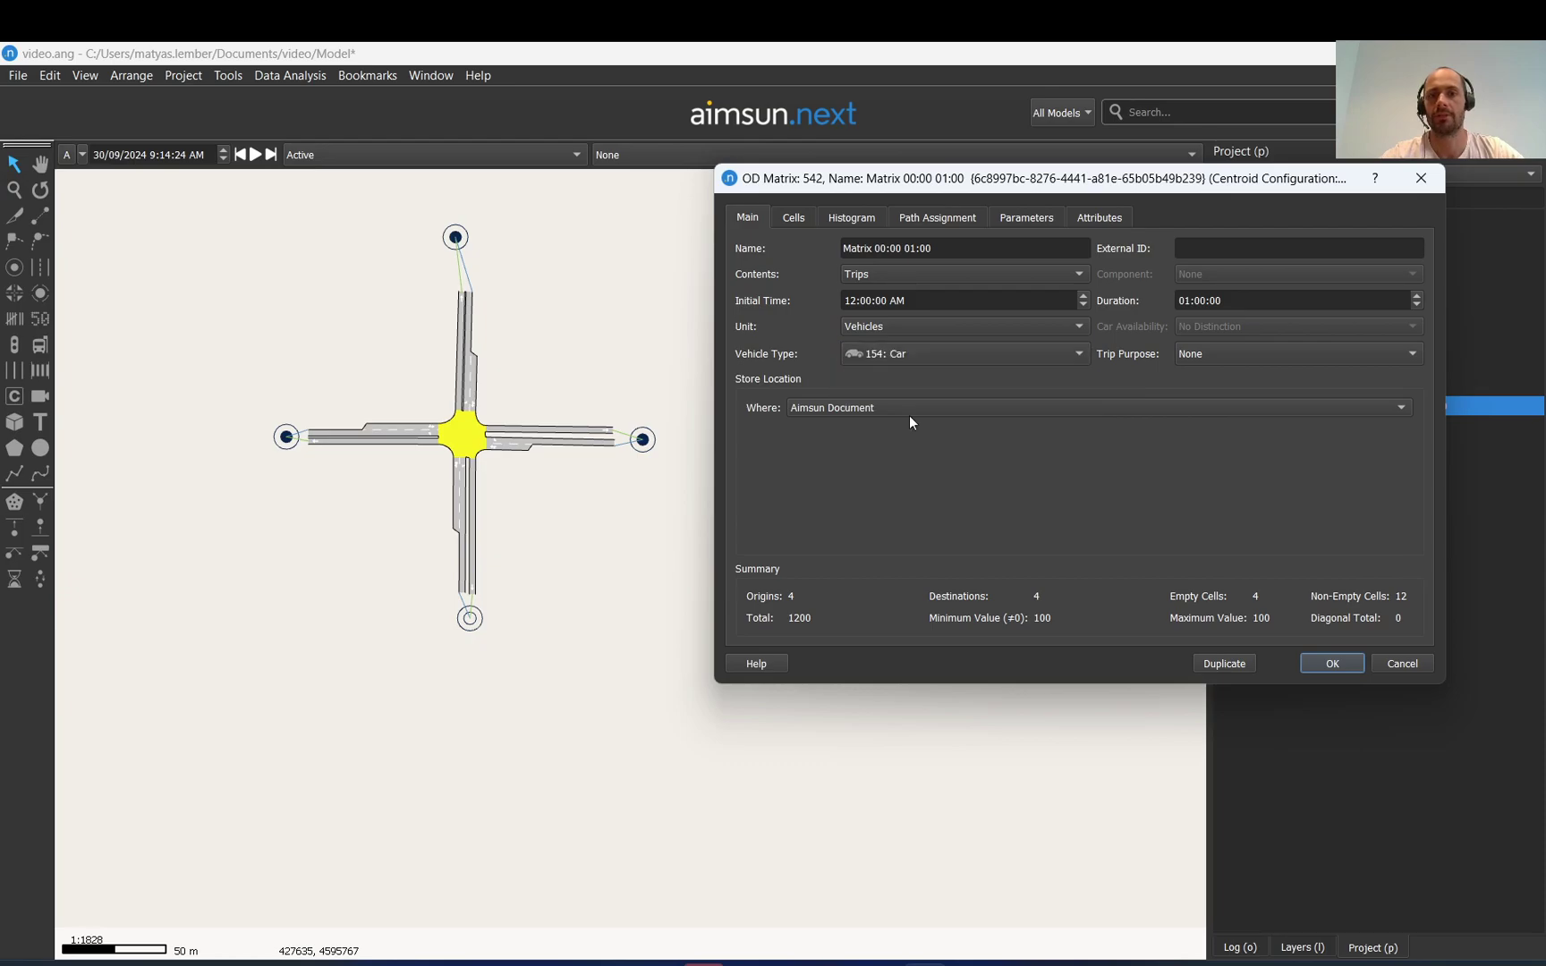
{"action": "left_click", "coordinate": [1332, 663]}
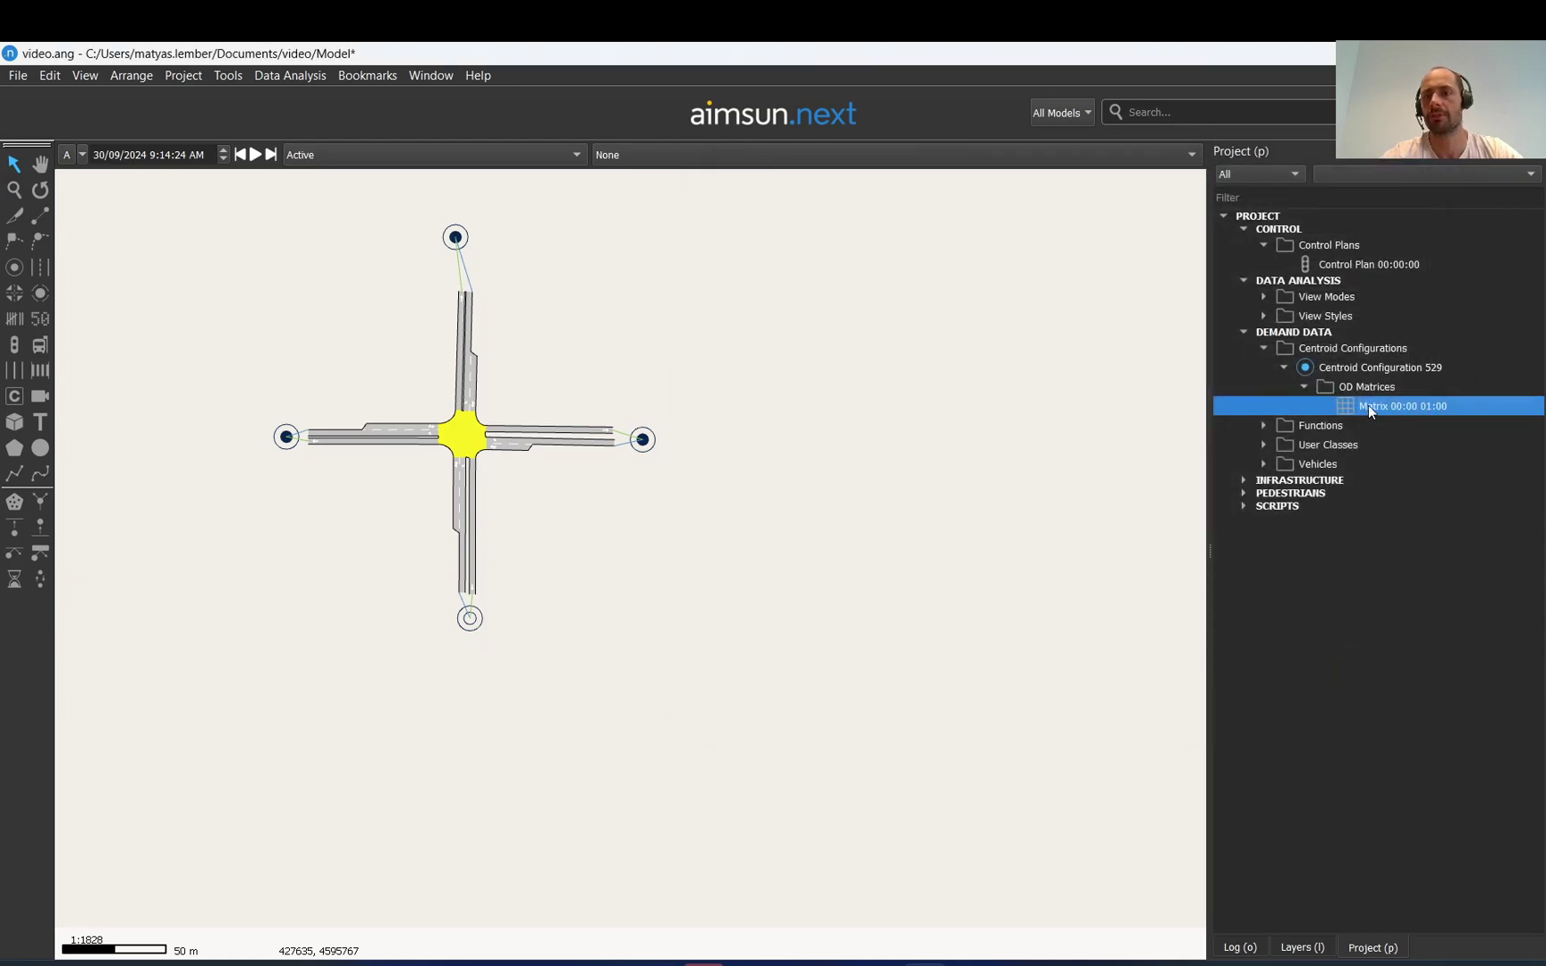
{"action": "double_click", "coordinate": [1399, 407]}
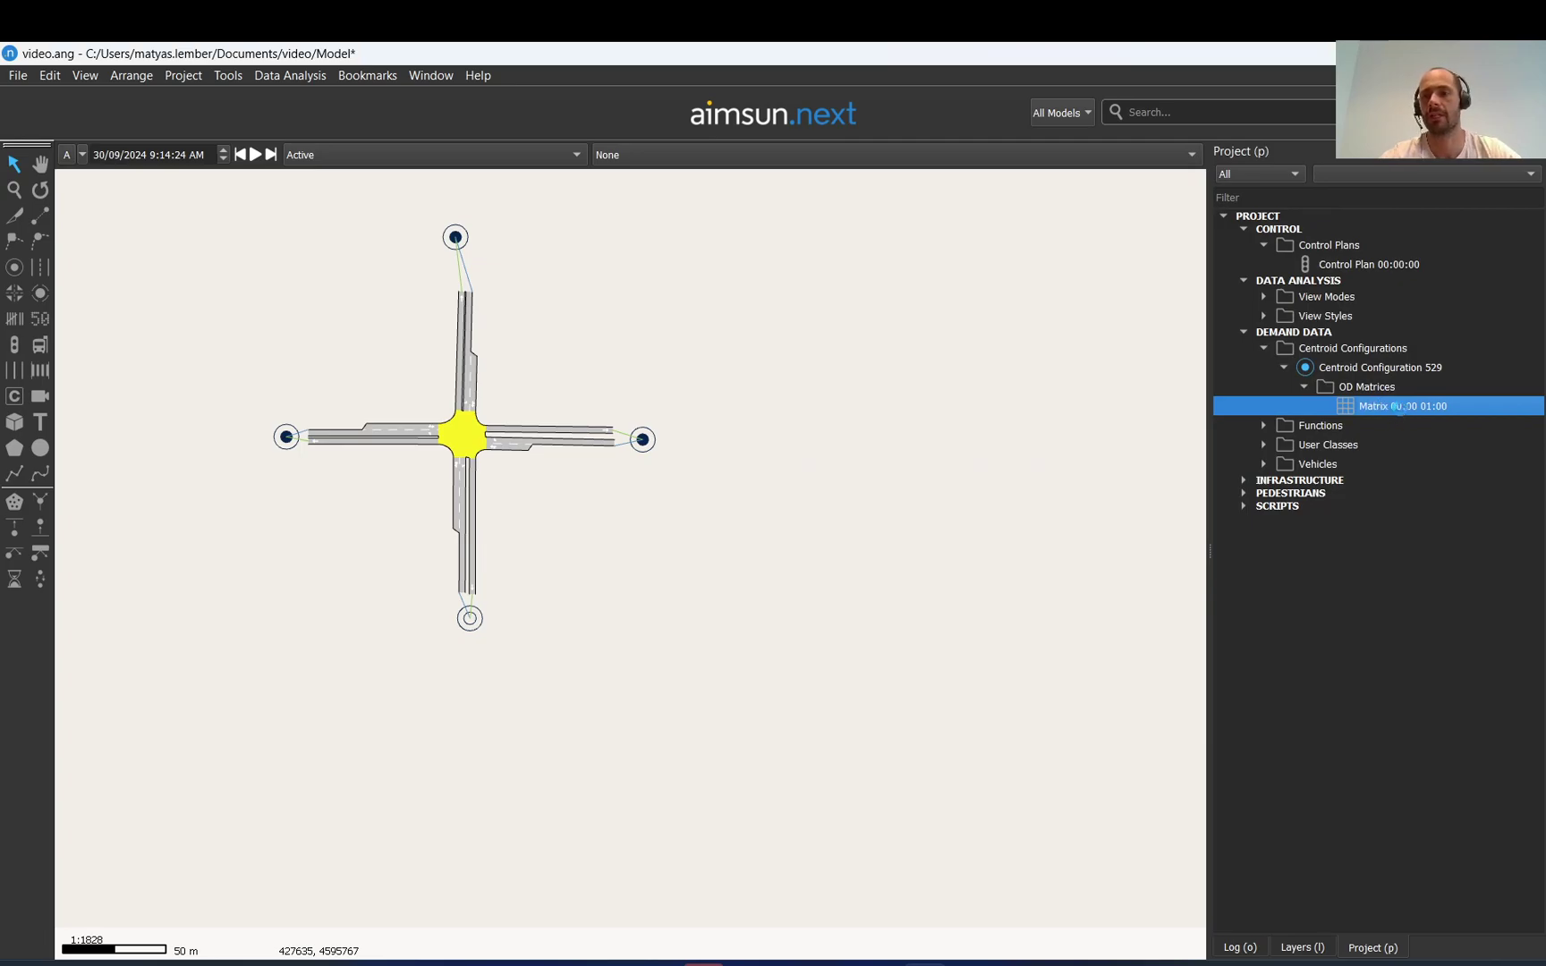
{"action": "left_click", "coordinate": [975, 250]}
{"action": "triple_click", "coordinate": [975, 250]}
{"action": "left_click", "coordinate": [975, 251]}
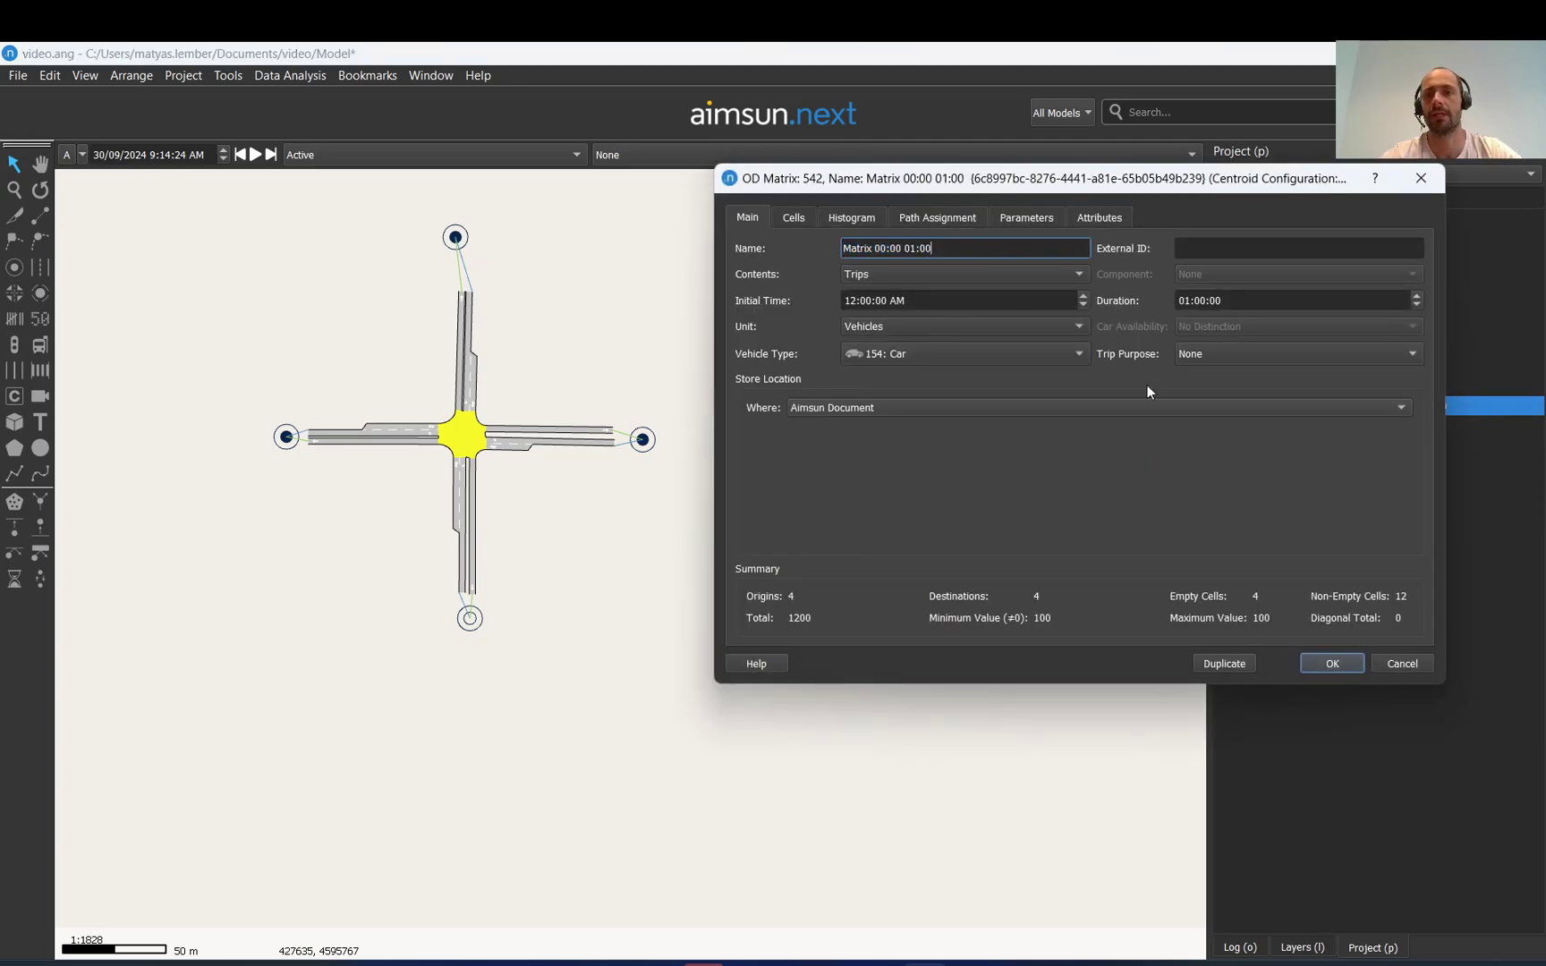
{"action": "left_click", "coordinate": [1333, 663]}
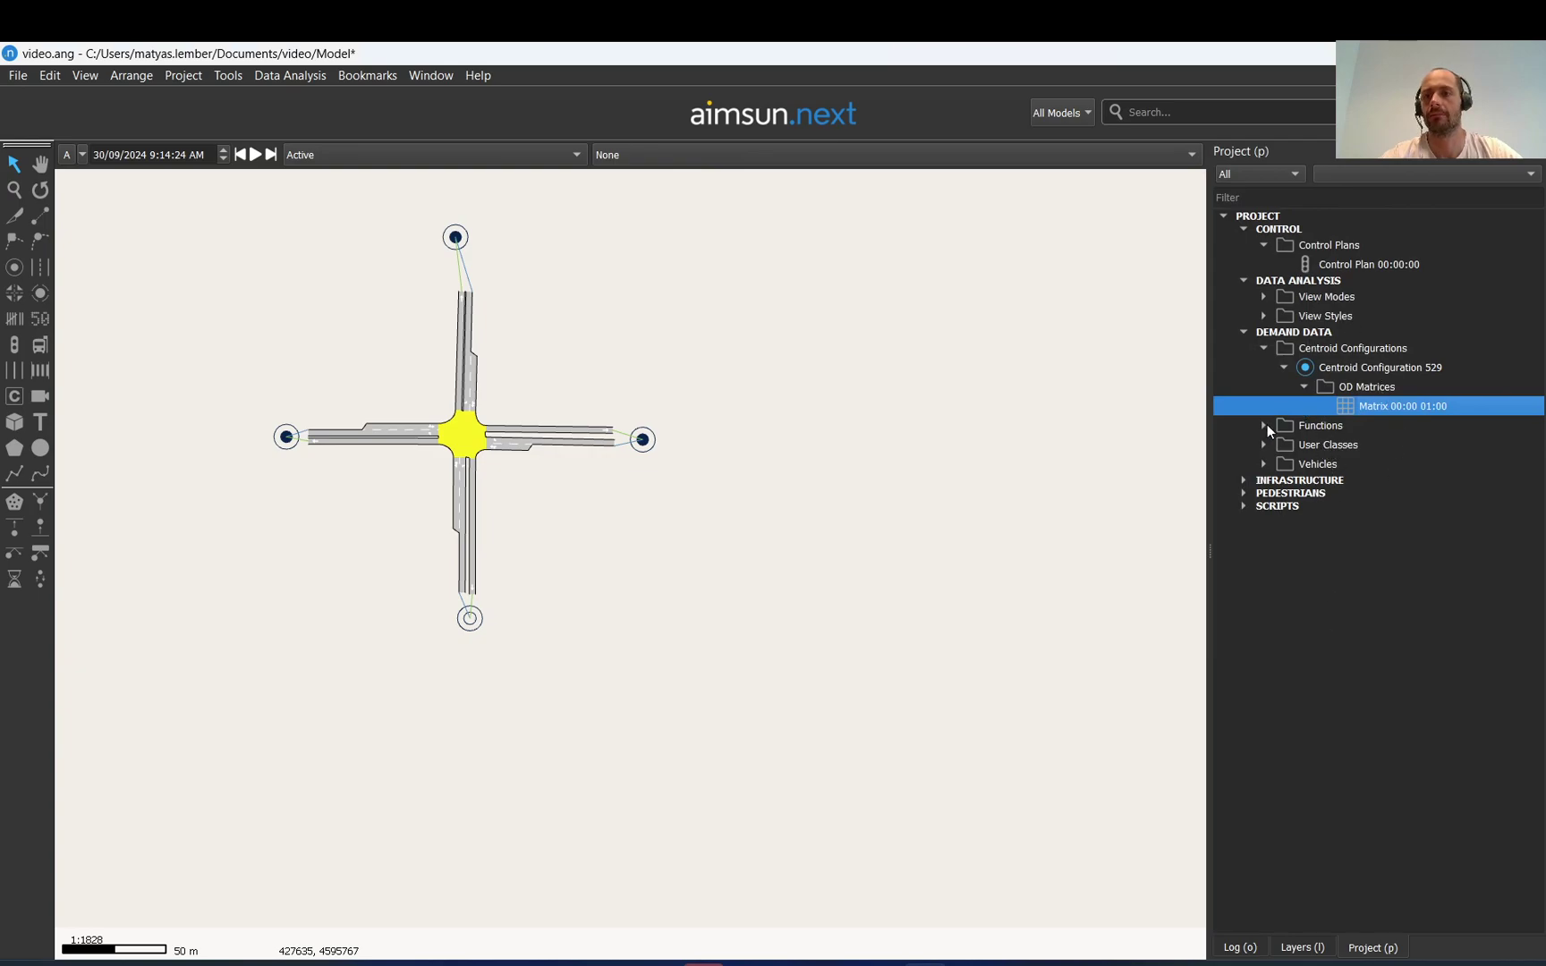
Create a new dynamic scenario in the project and open its properties
{"action": "right_click", "coordinate": [1269, 218]}
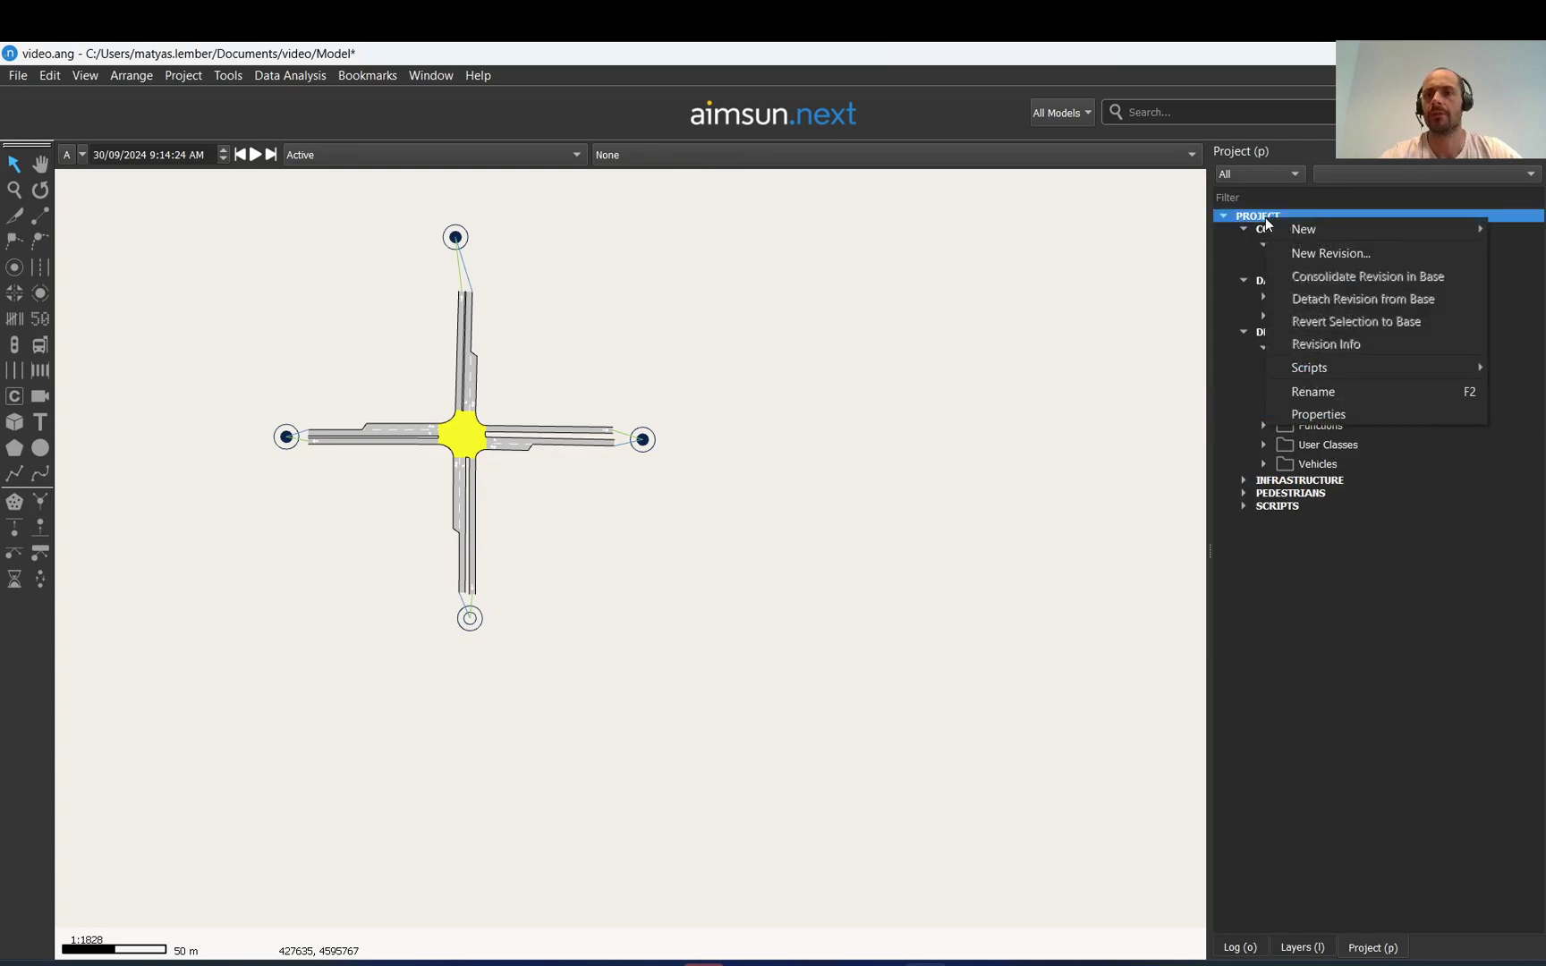
{"action": "mouse_move", "coordinate": [1272, 229]}
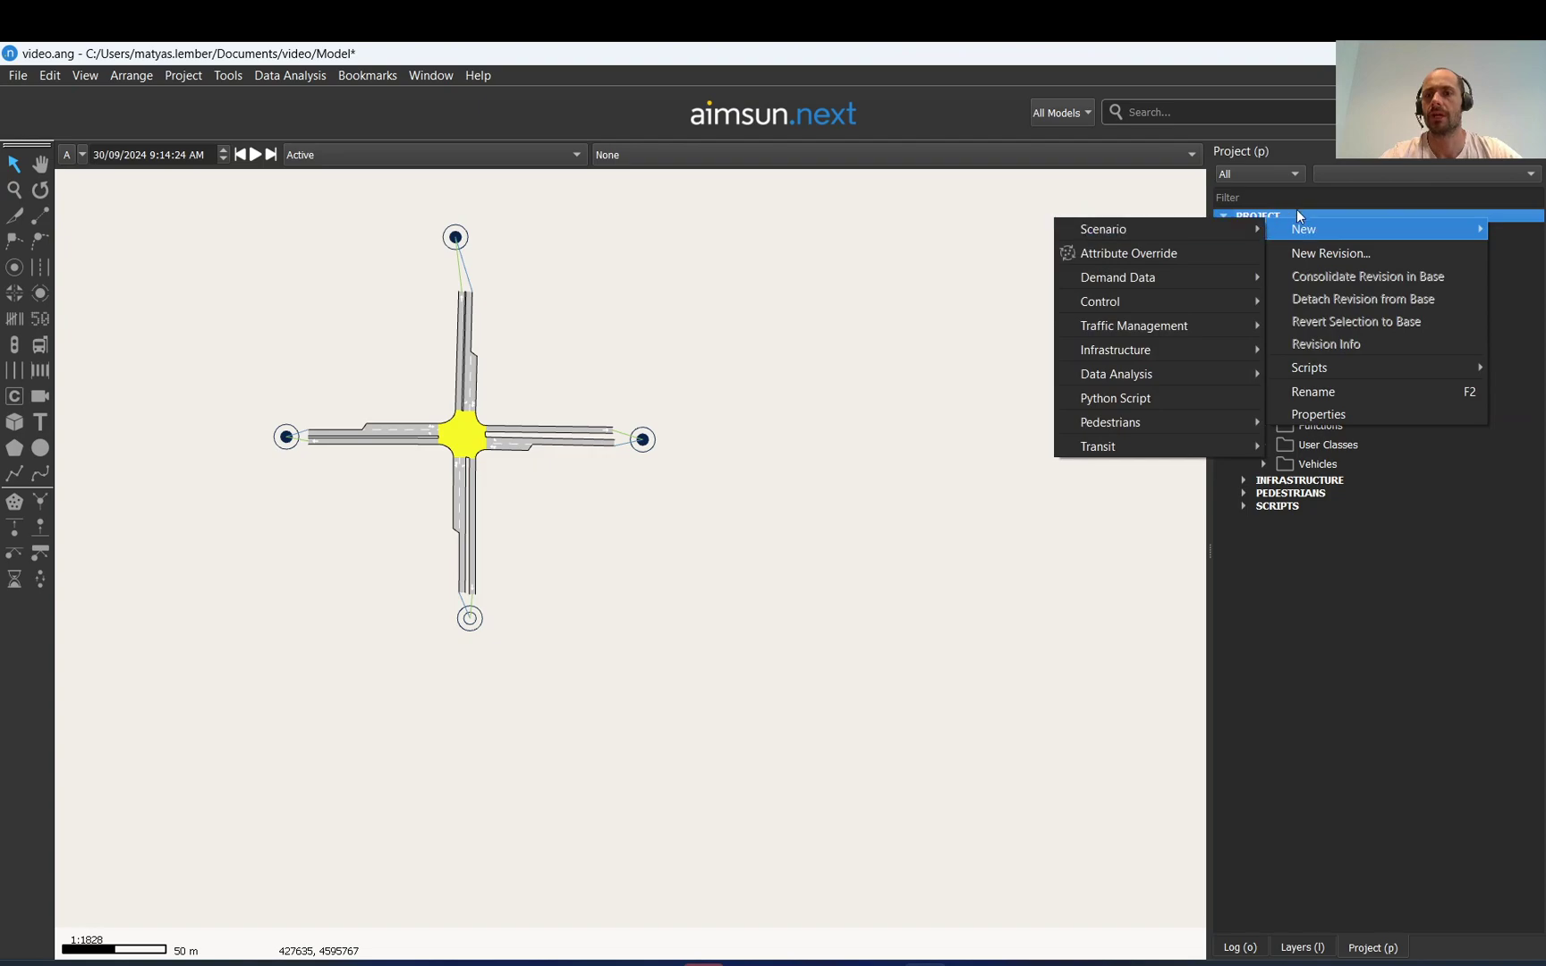
{"action": "mouse_move", "coordinate": [1198, 234]}
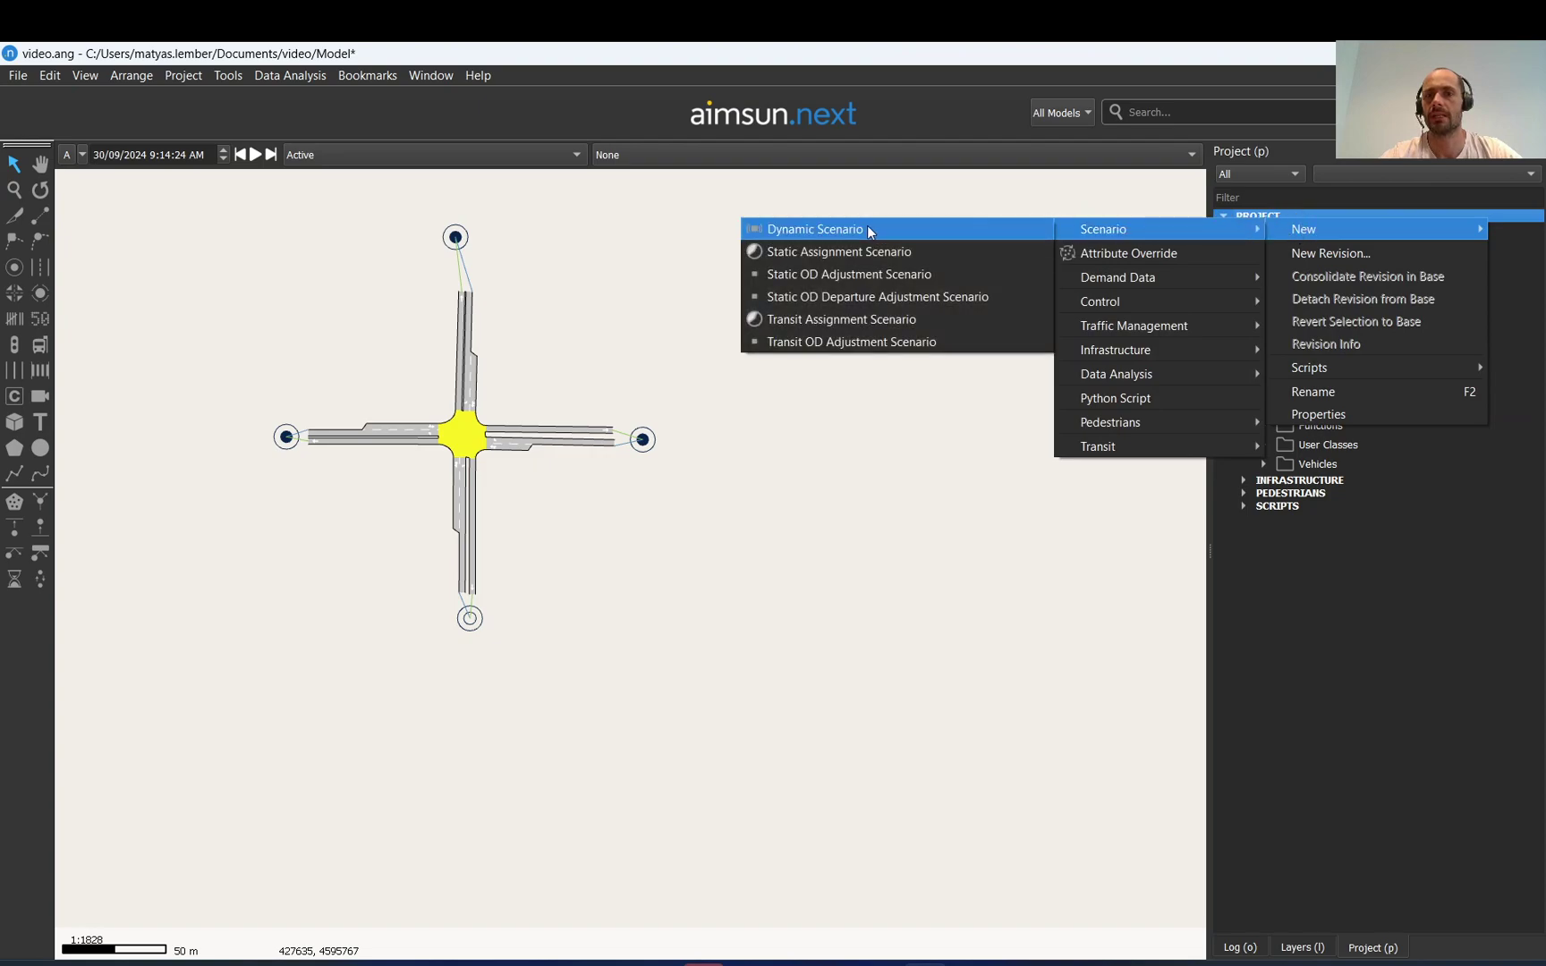
{"action": "left_click", "coordinate": [817, 229]}
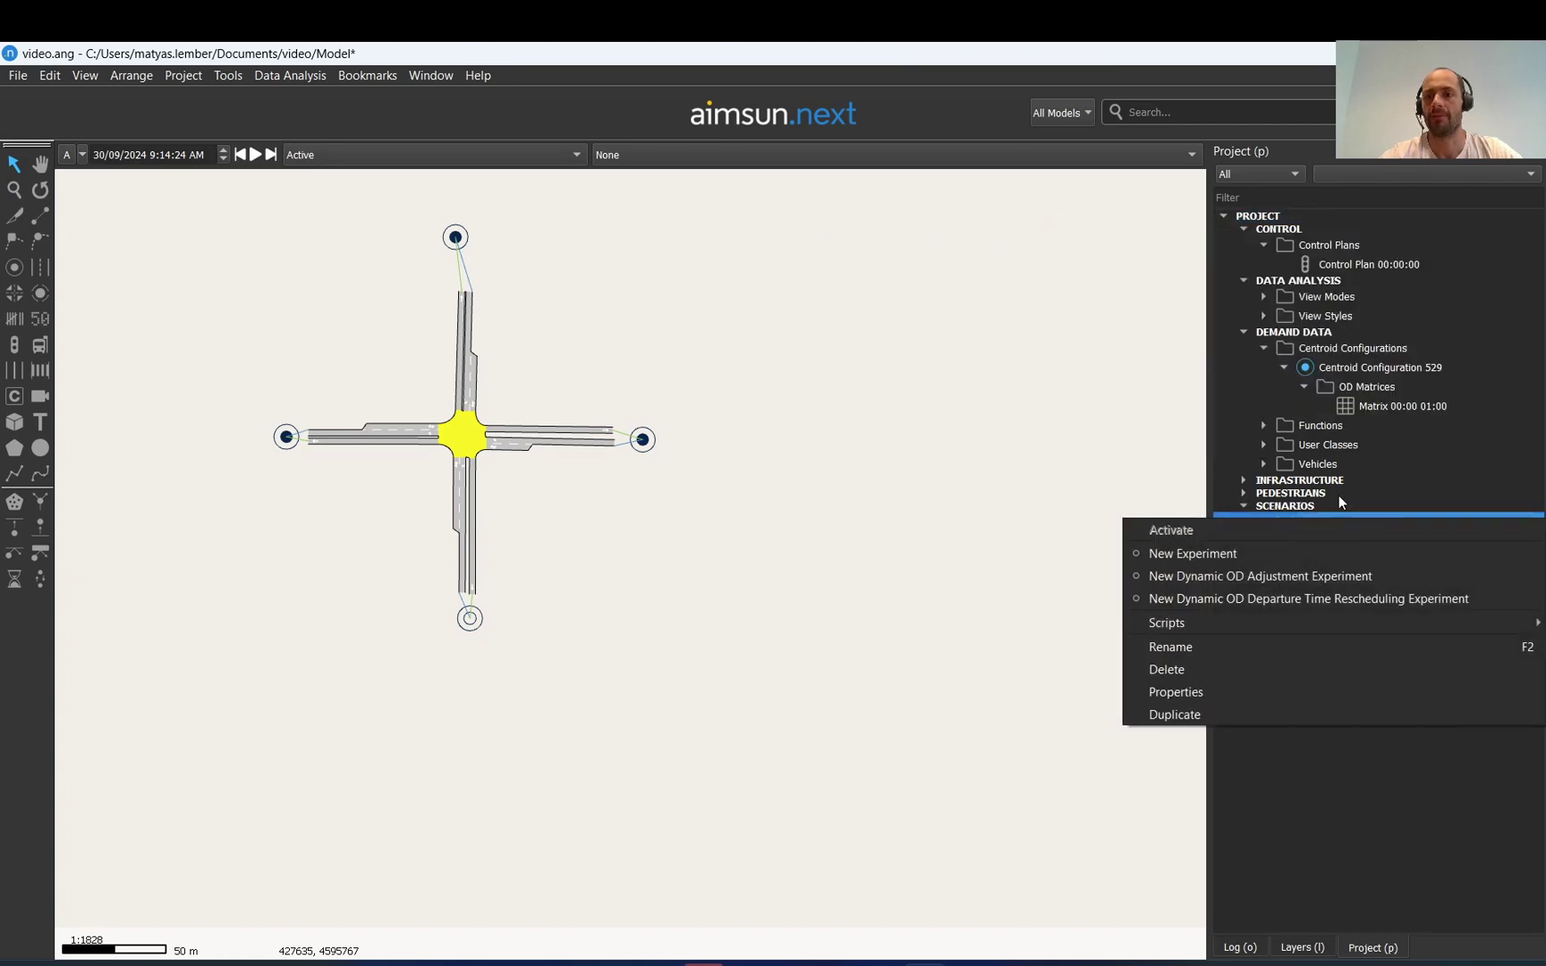
{"action": "left_click", "coordinate": [1337, 524]}
{"action": "double_click", "coordinate": [1337, 523]}
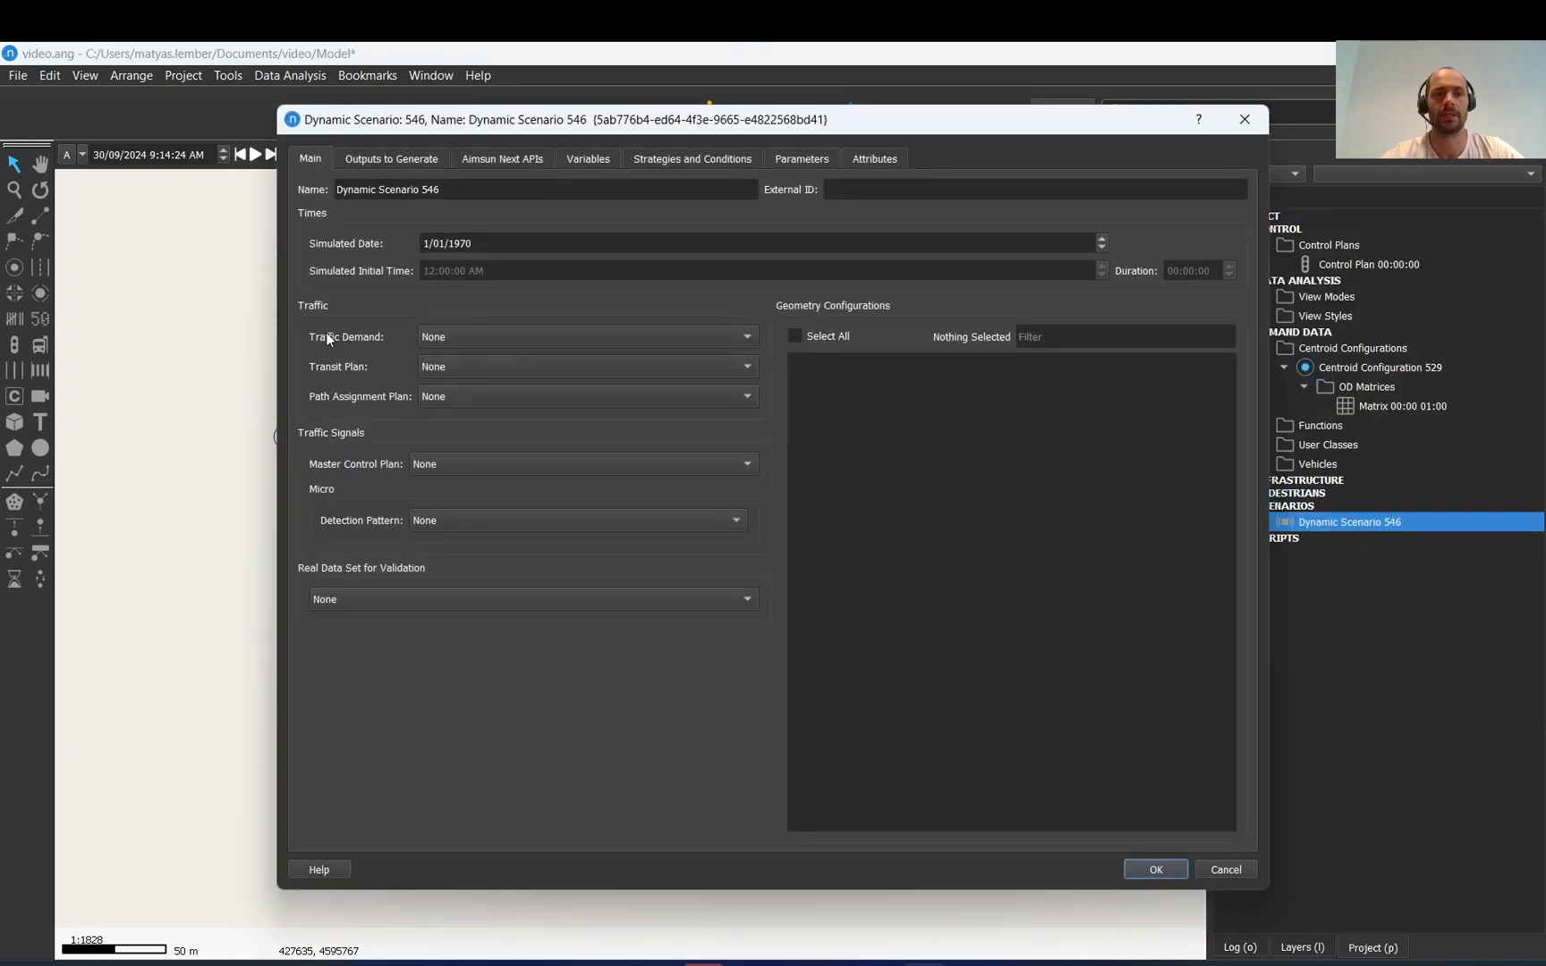
Check which traffic demands and master control plans the dynamic scenario offers, and close its properties
{"action": "left_click_drag", "start_coordinate": [541, 128], "coordinate": [547, 124]}
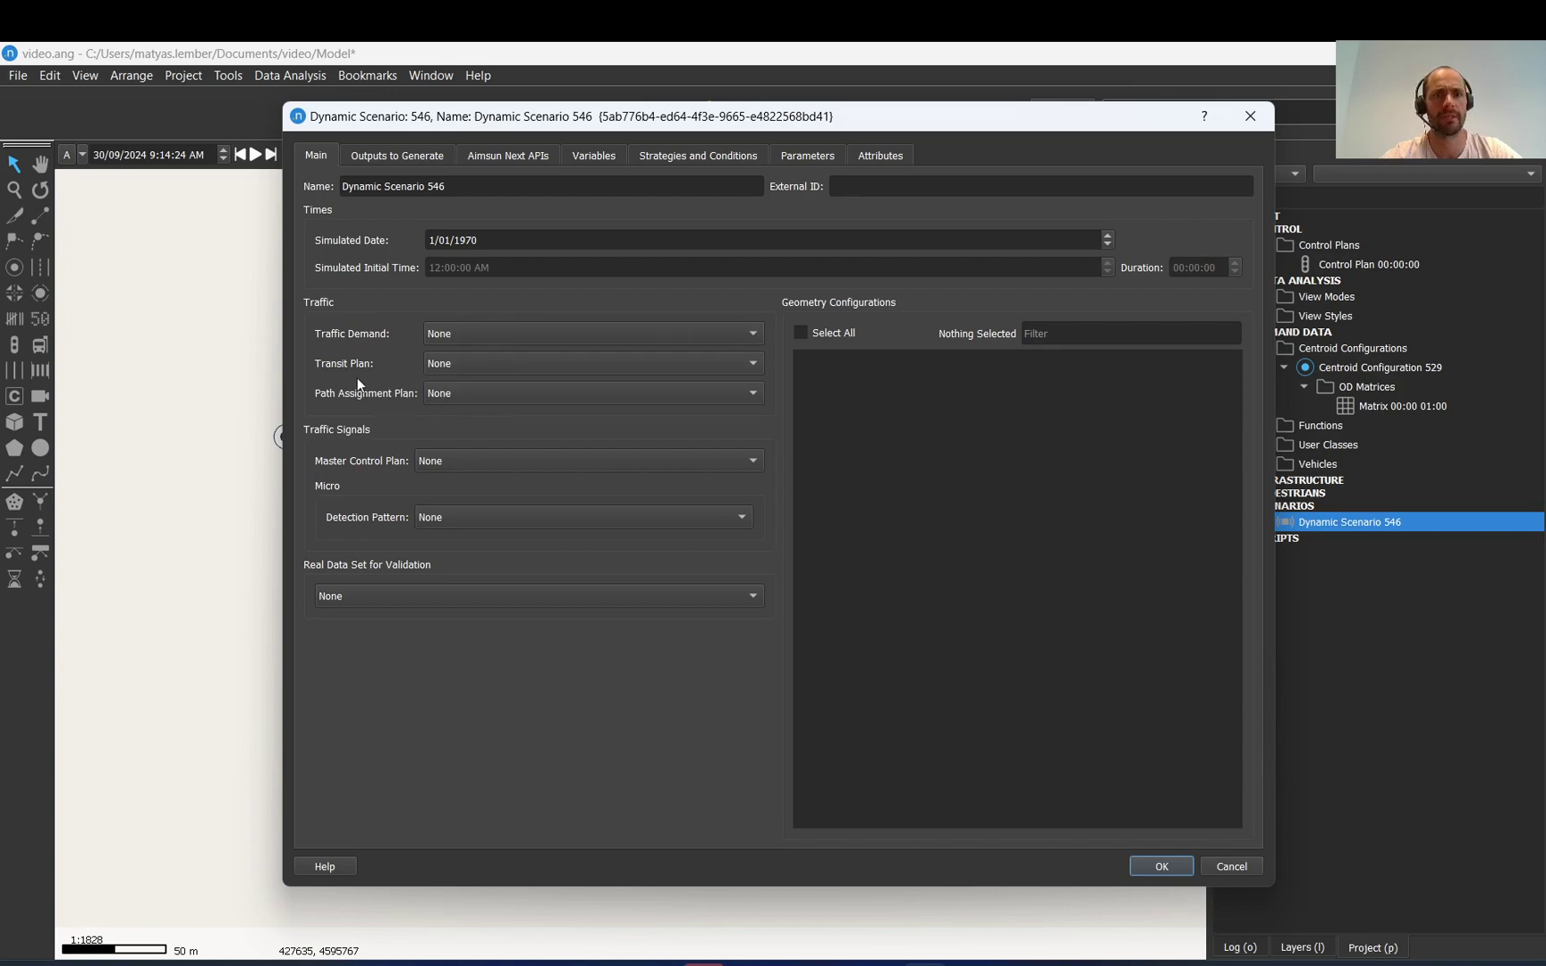
{"action": "left_click", "coordinate": [483, 337]}
{"action": "left_click", "coordinate": [470, 337]}
{"action": "left_click", "coordinate": [480, 333]}
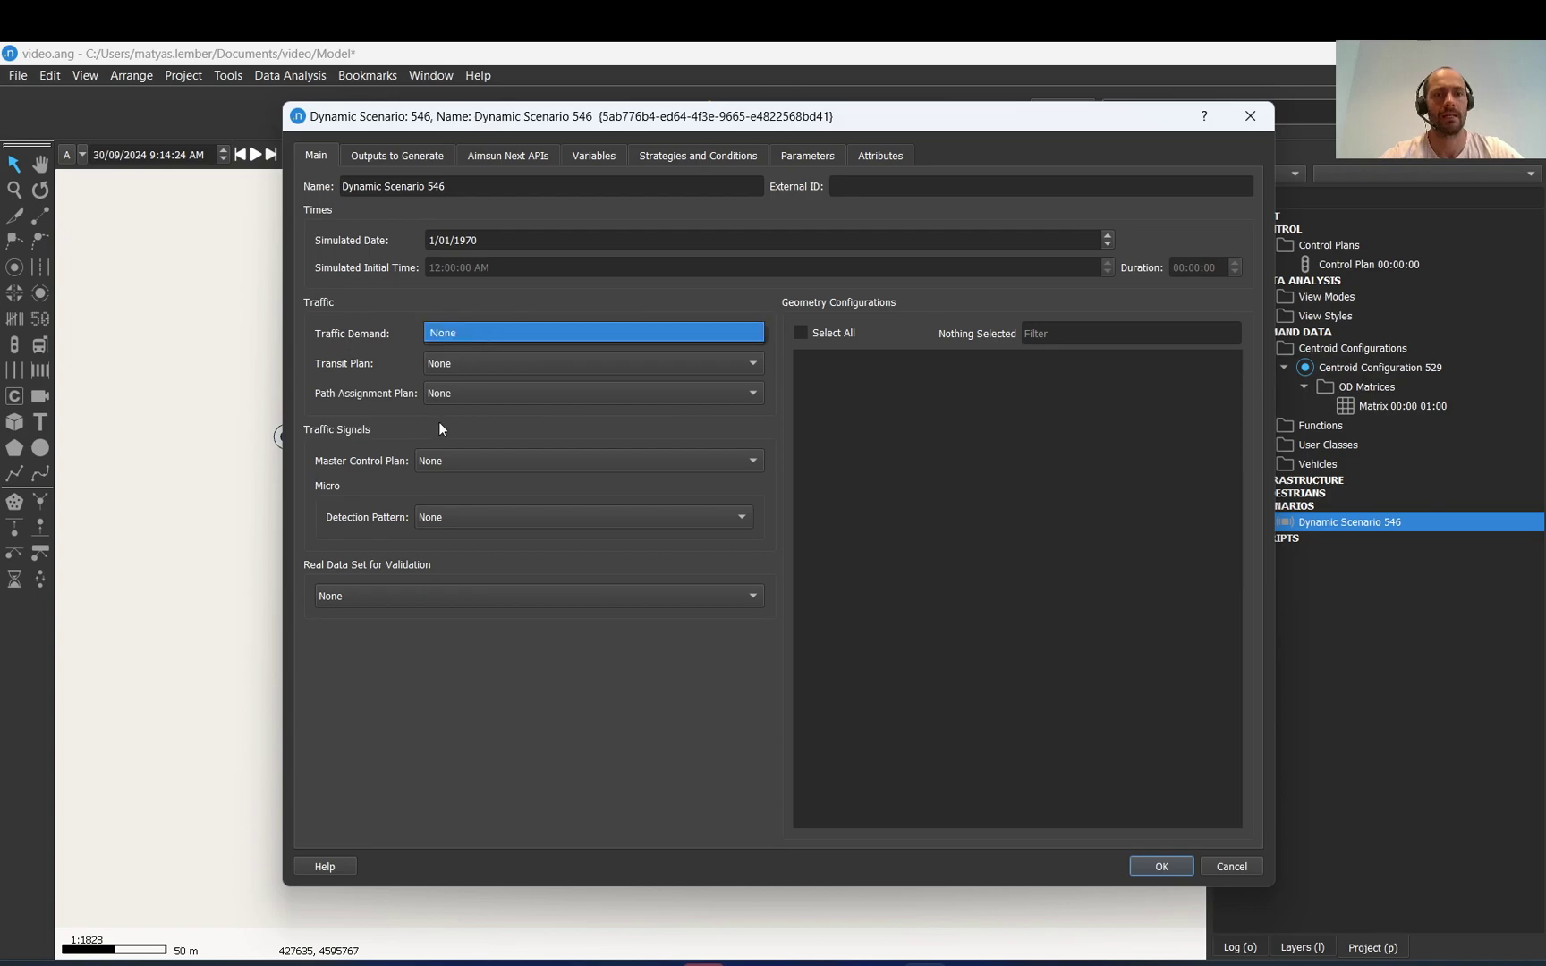
{"action": "left_click", "coordinate": [463, 458]}
{"action": "left_click", "coordinate": [463, 458]}
{"action": "left_click", "coordinate": [463, 455]}
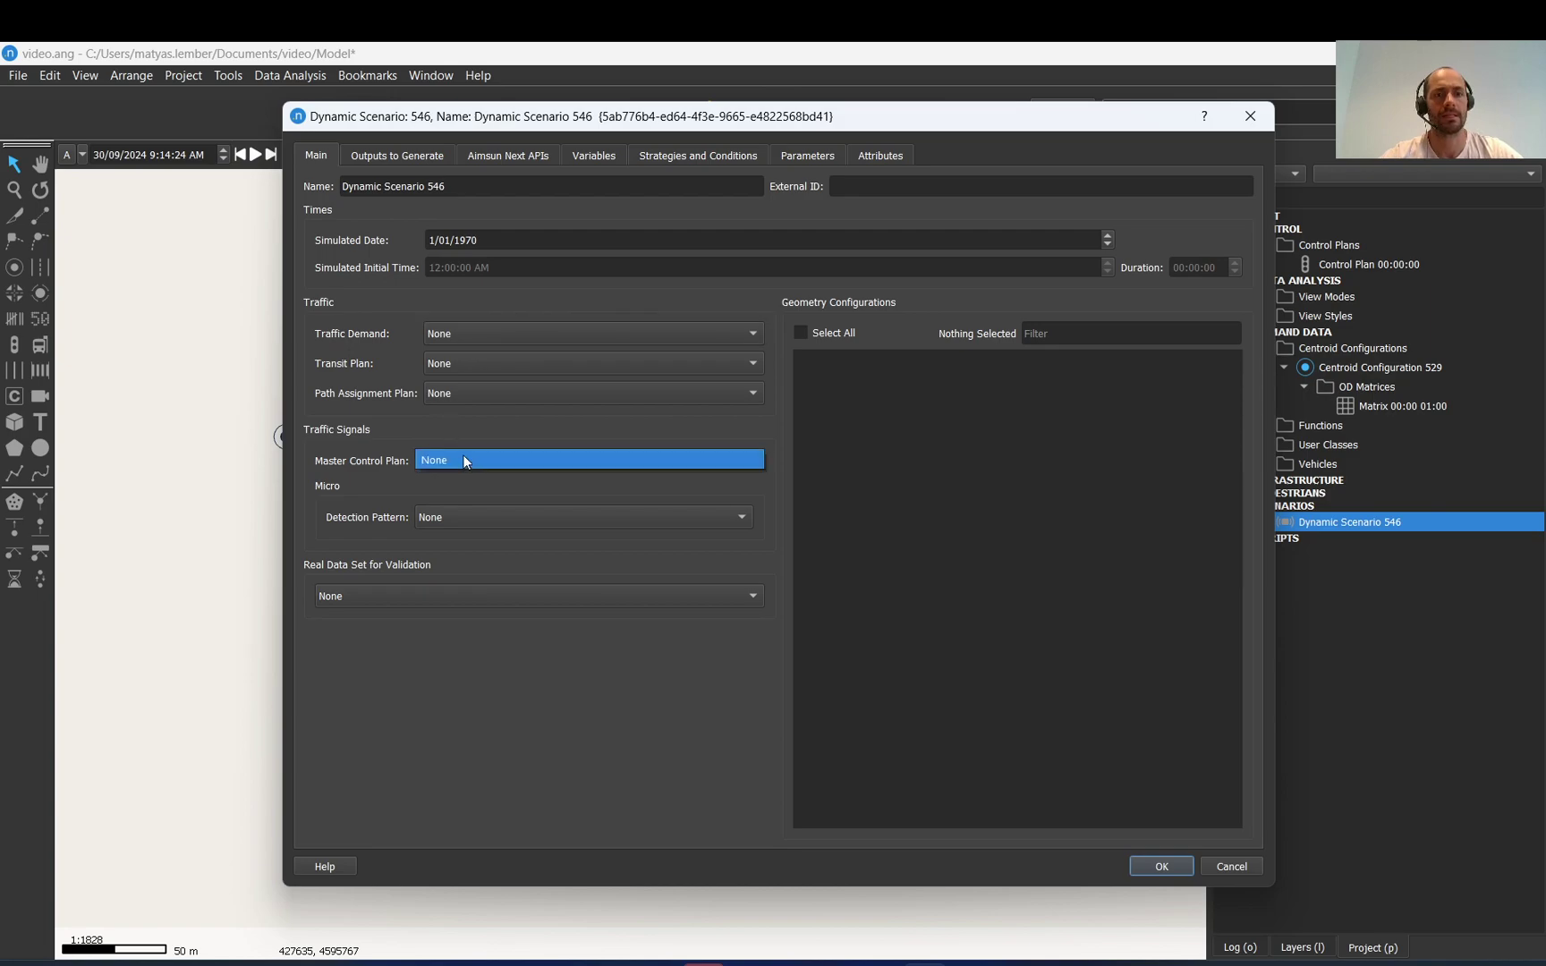
{"action": "left_click", "coordinate": [408, 460]}
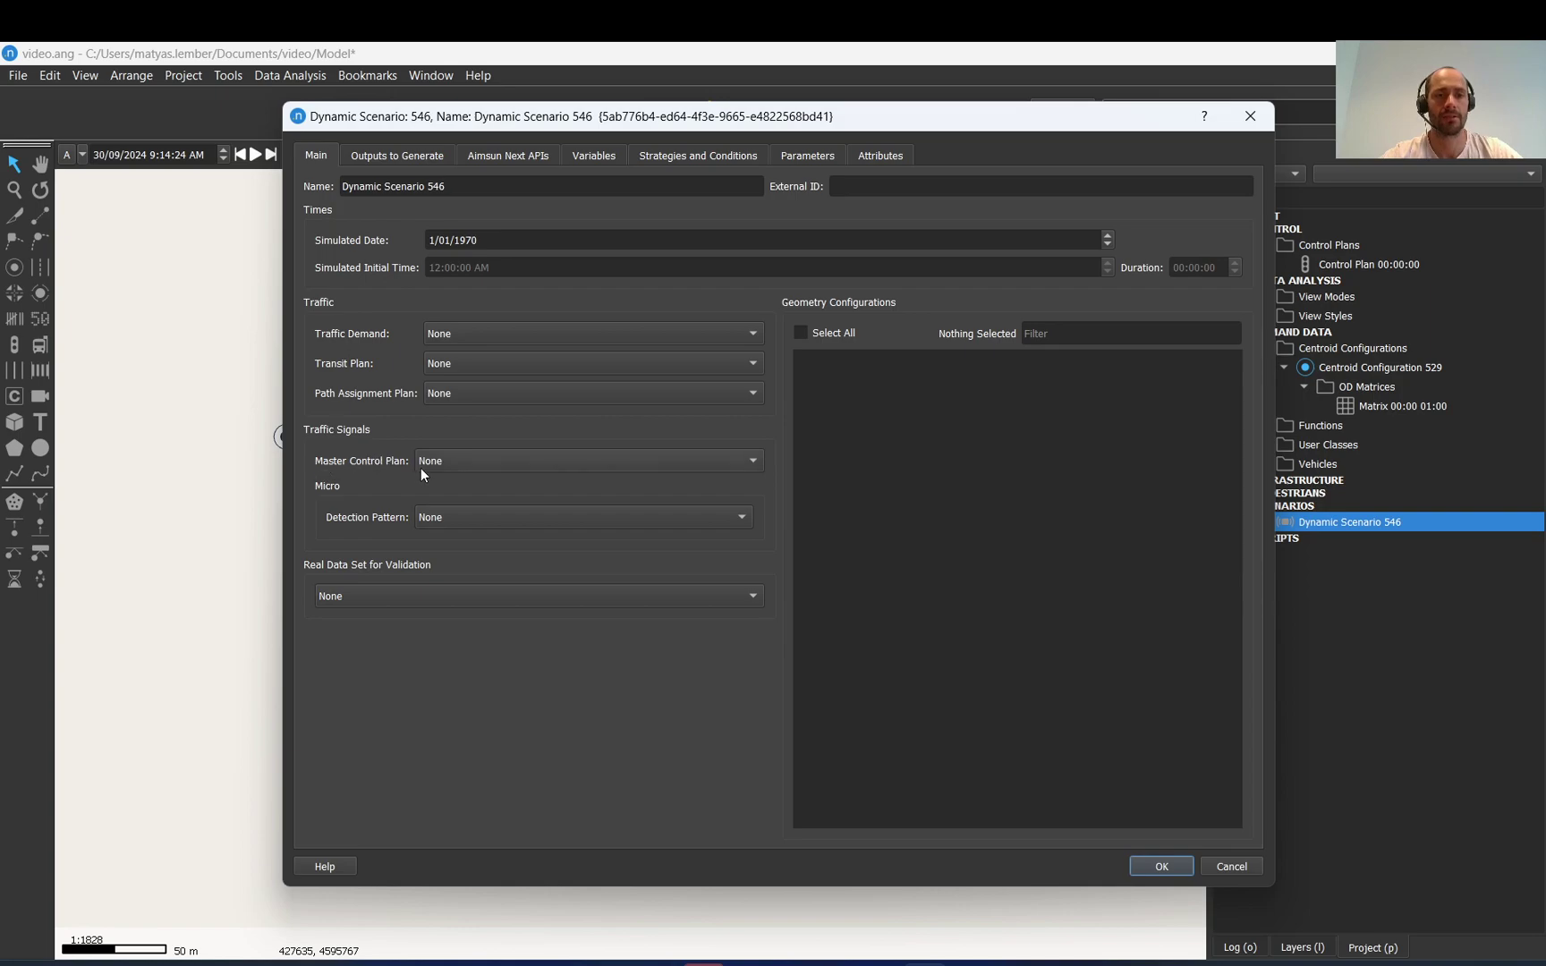
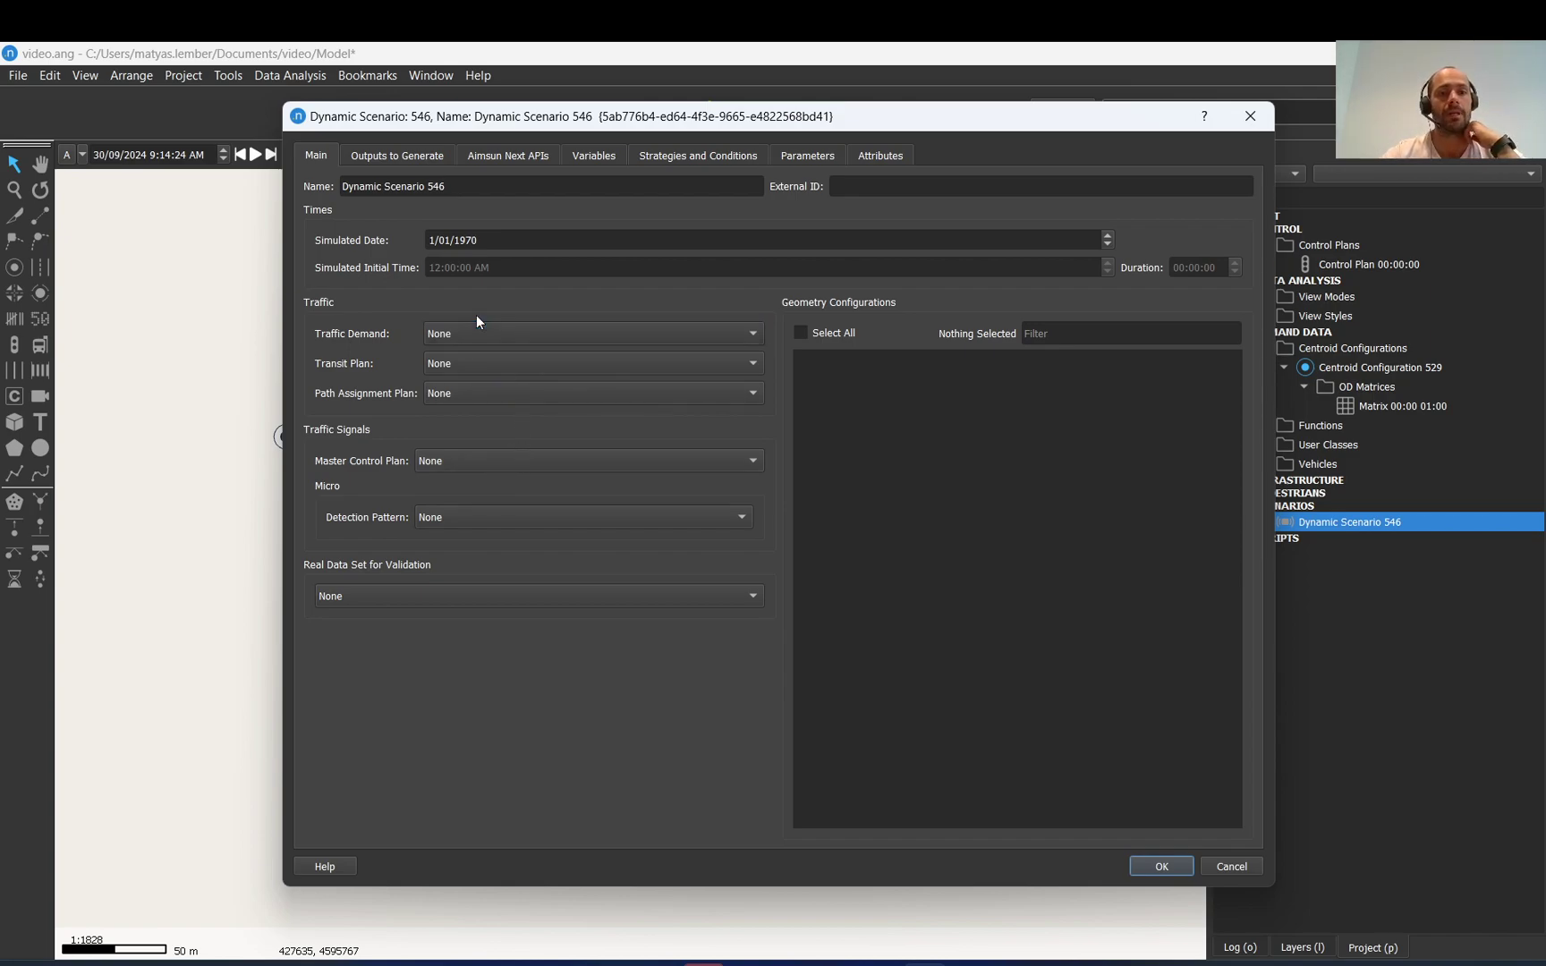
{"action": "left_click", "coordinate": [1162, 866]}
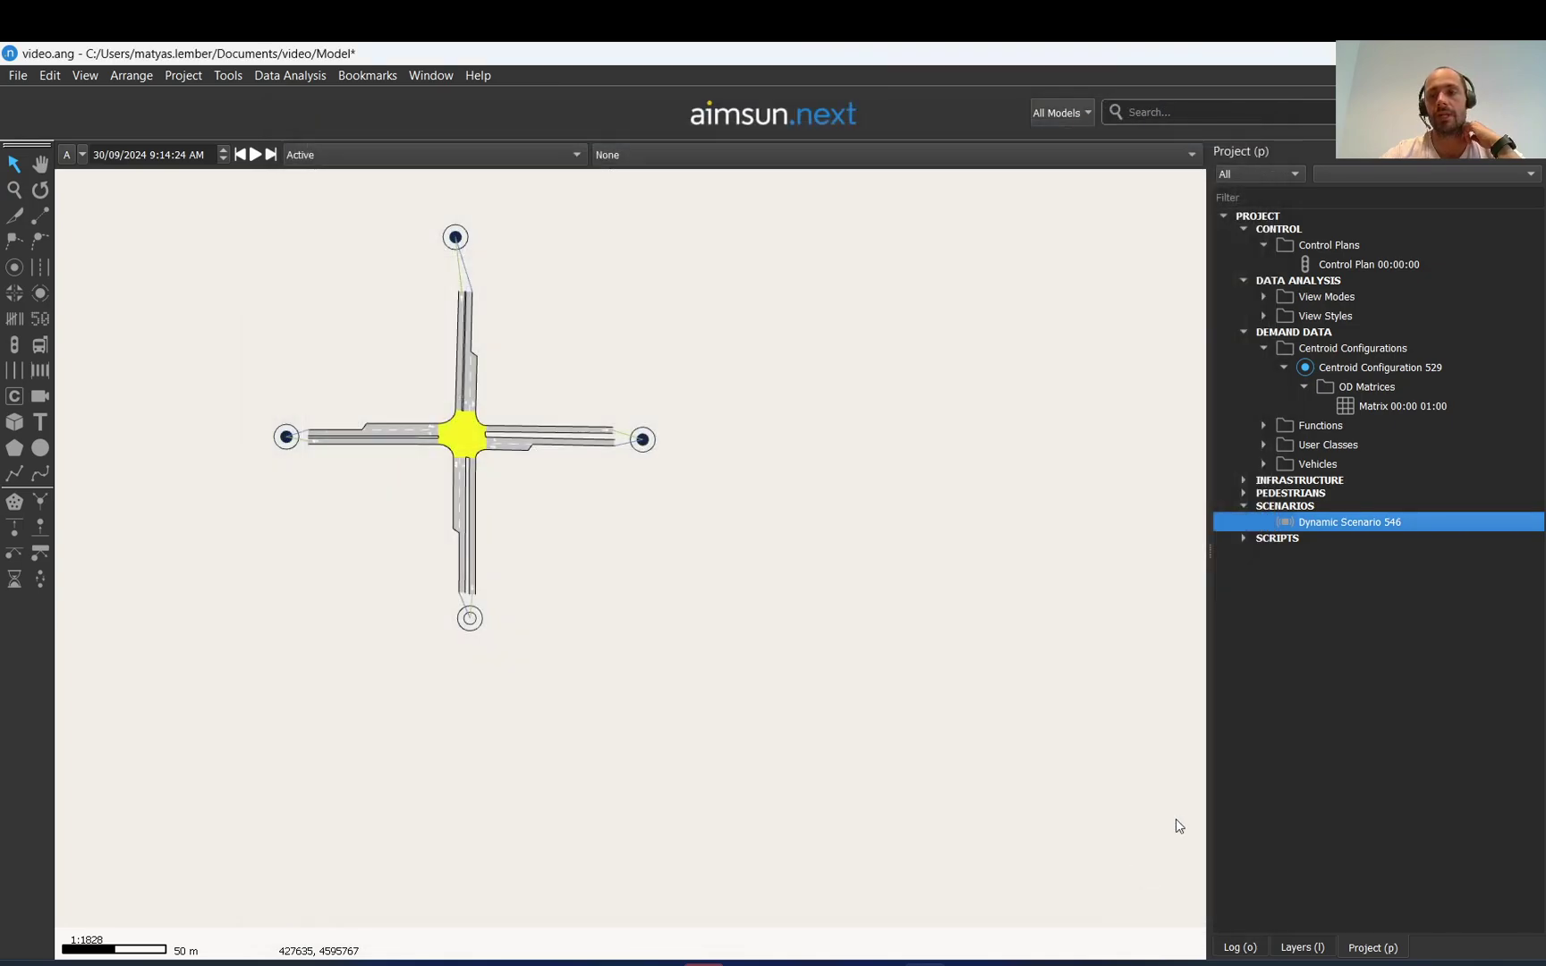
{"action": "left_click", "coordinate": [1374, 407]}
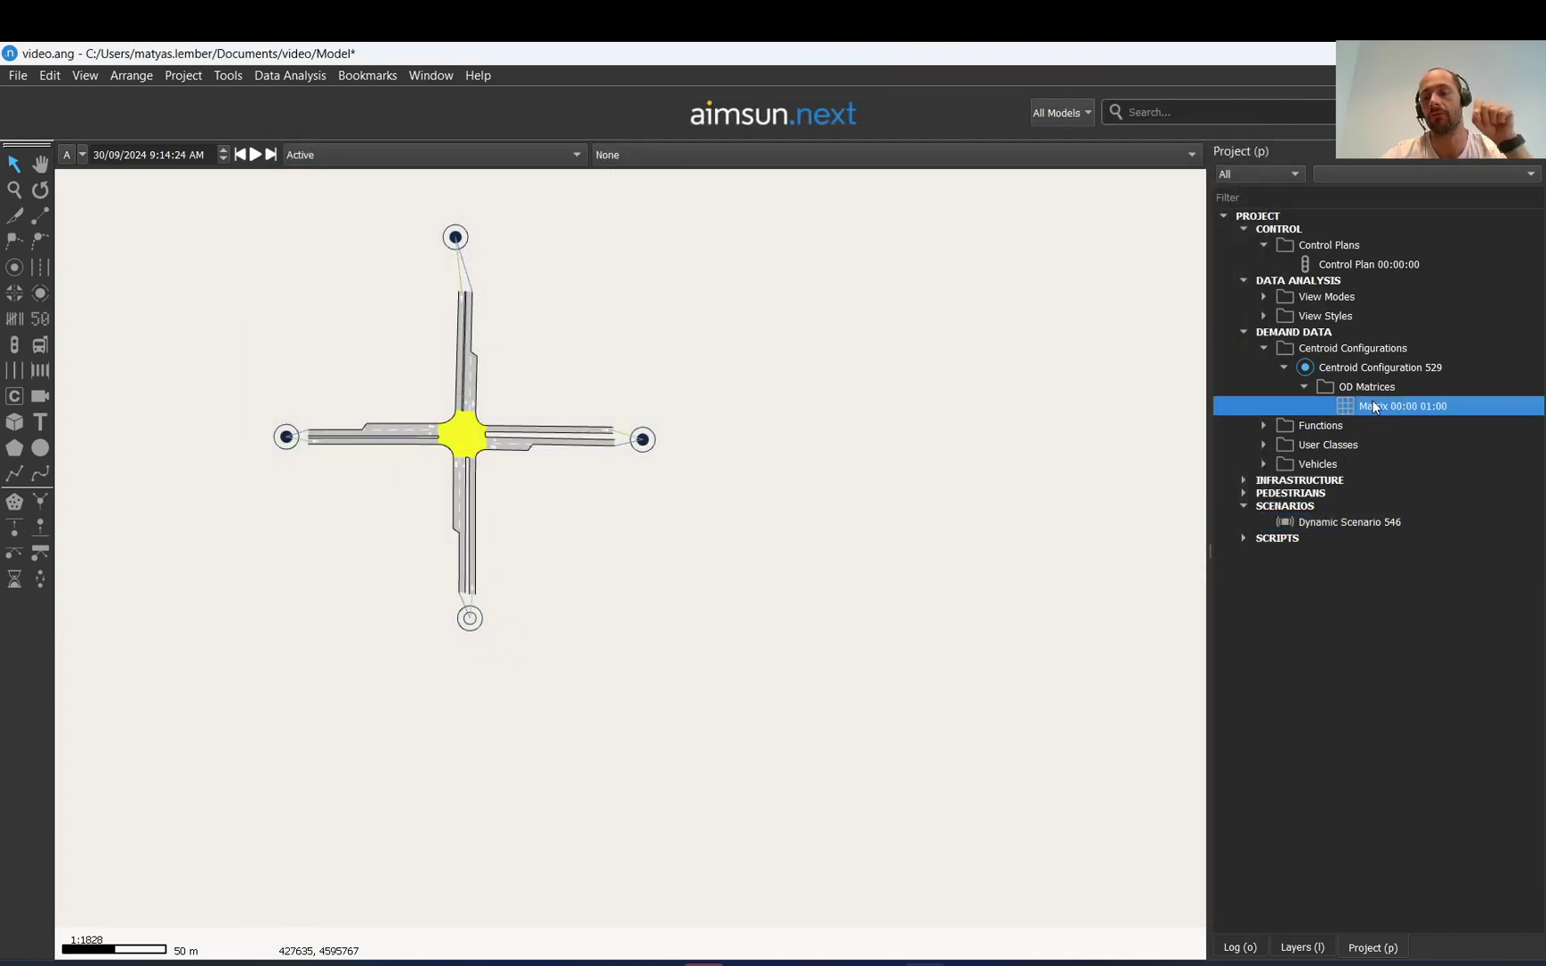
{"action": "left_click", "coordinate": [1341, 371]}
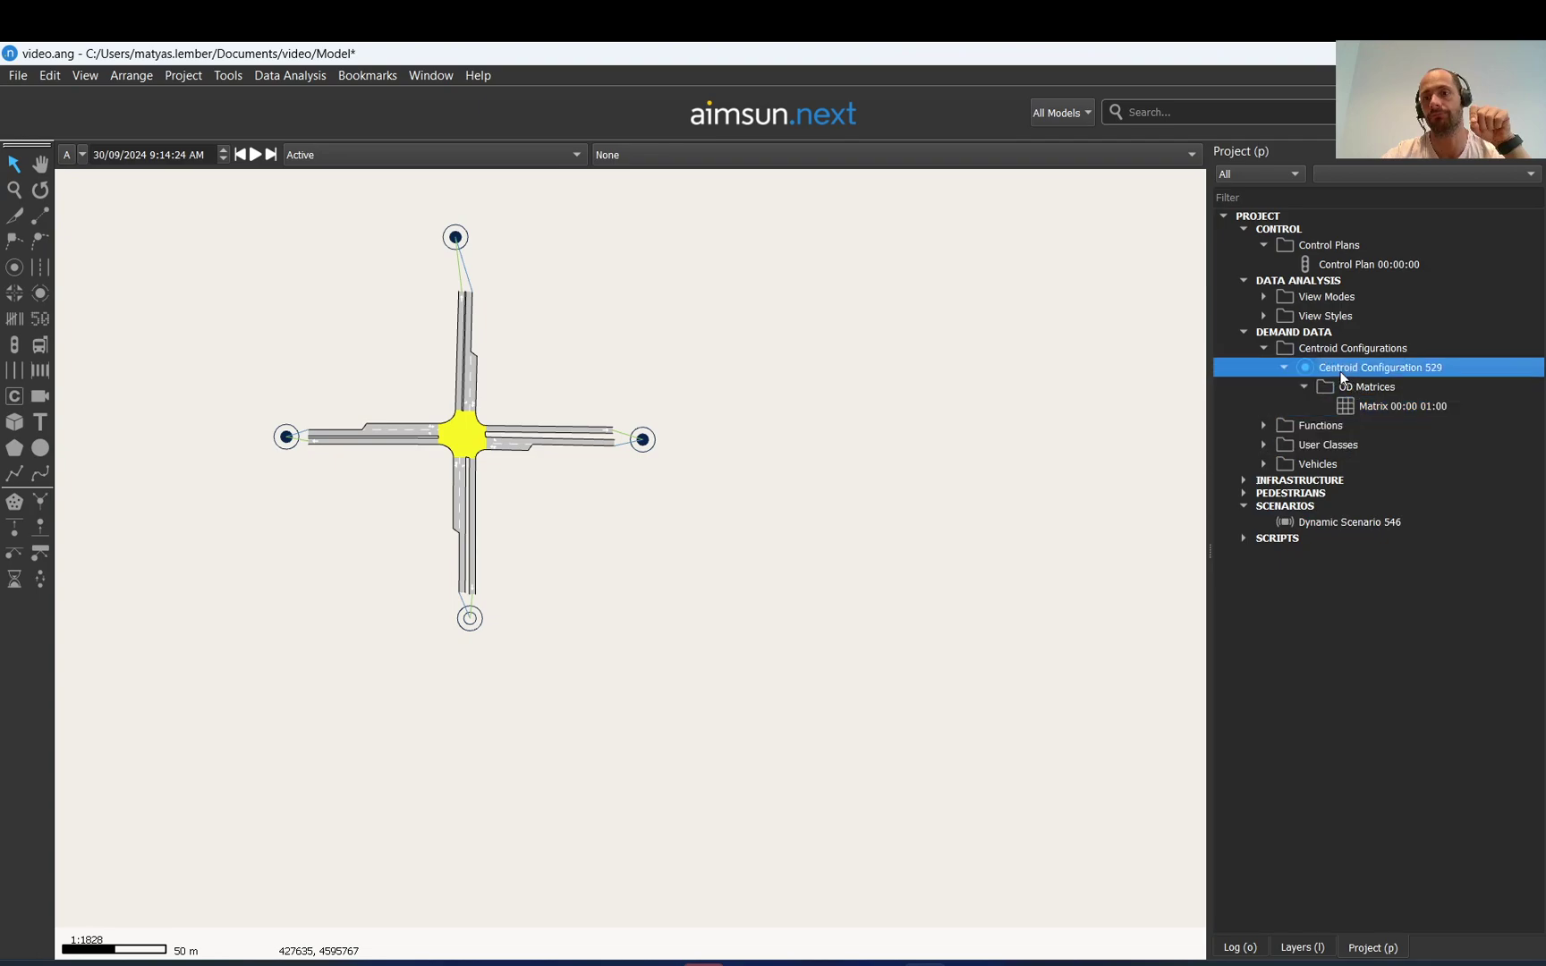
{"action": "right_click", "coordinate": [1340, 370]}
{"action": "mouse_move", "coordinate": [1375, 383]}
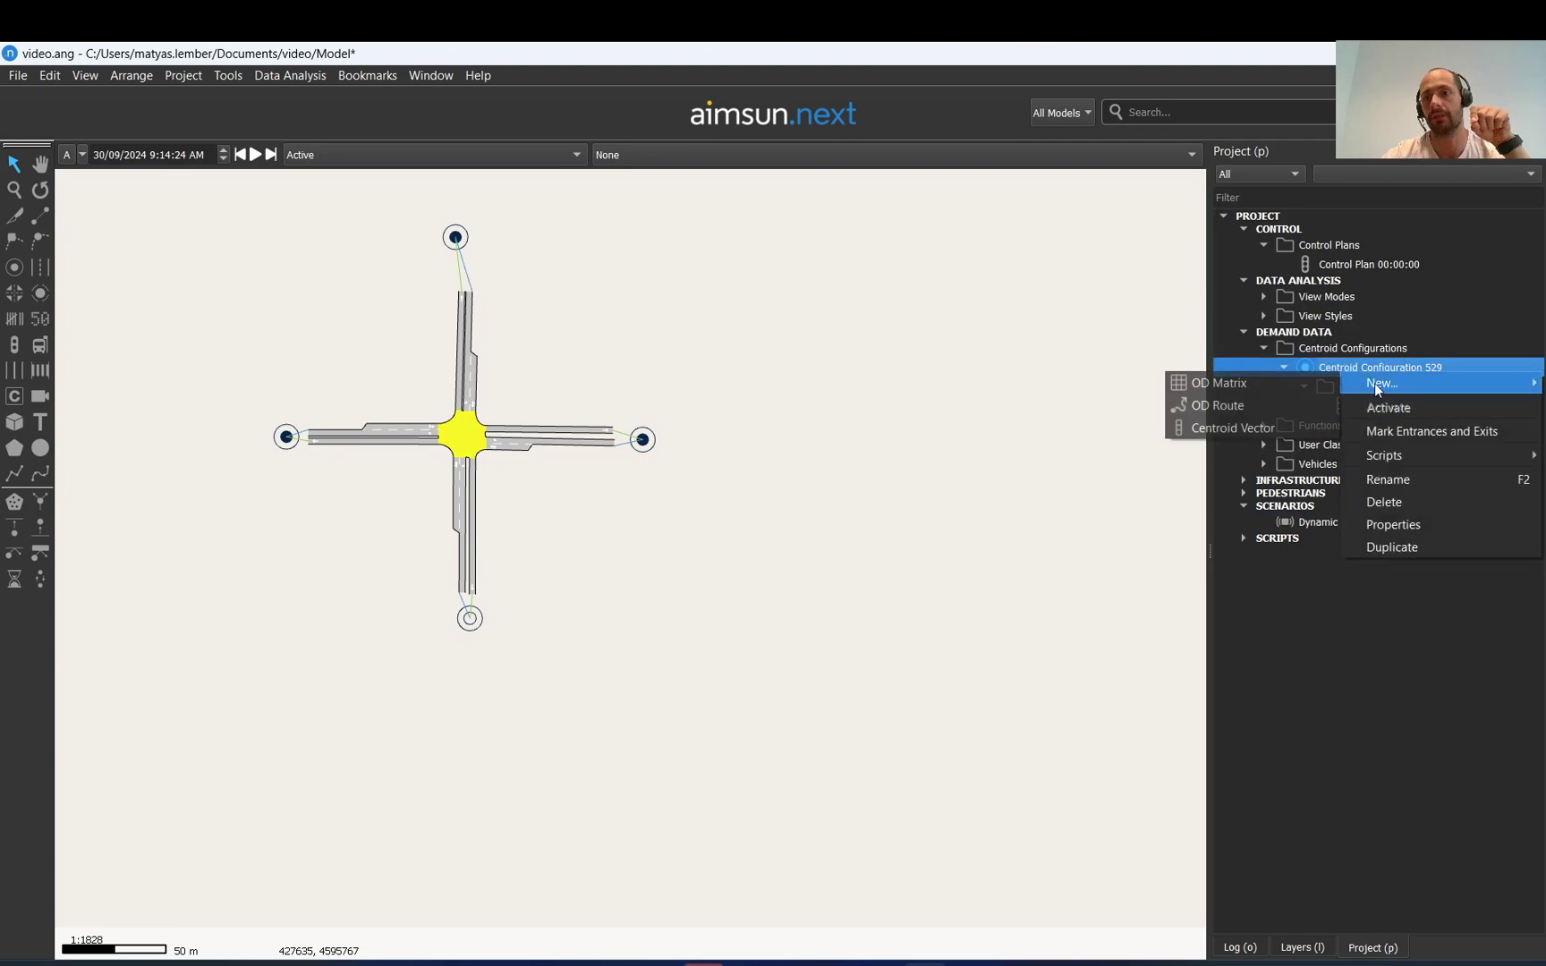
{"action": "right_click", "coordinate": [1330, 353]}
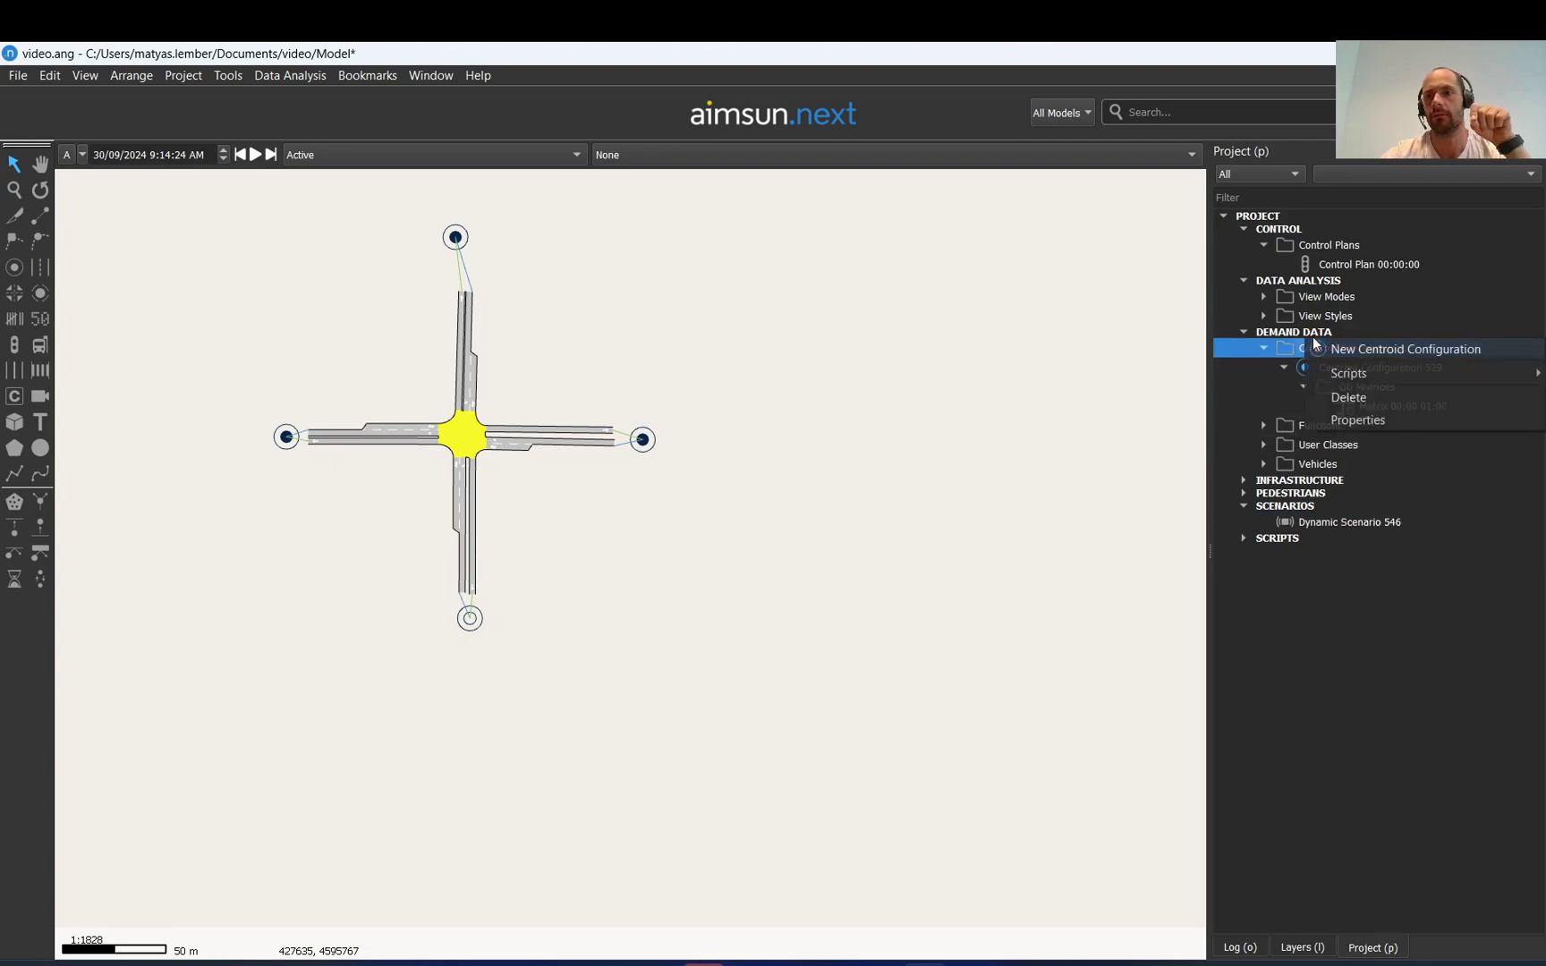
{"action": "right_click", "coordinate": [1316, 332]}
{"action": "mouse_move", "coordinate": [1325, 339]}
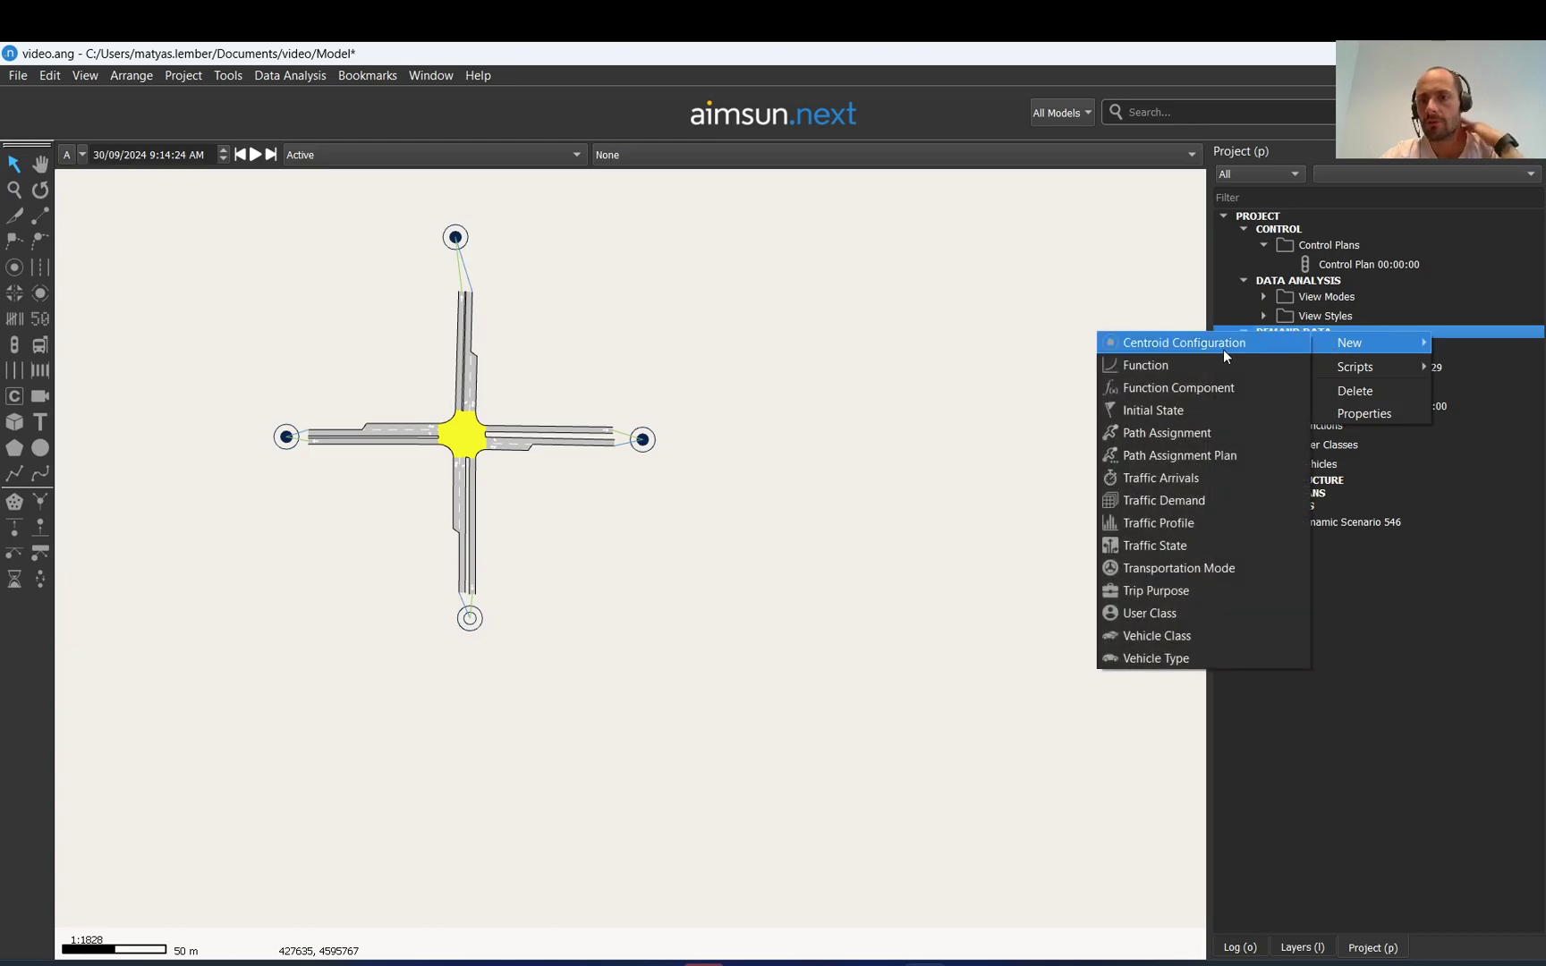
{"action": "left_click", "coordinate": [1210, 389]}
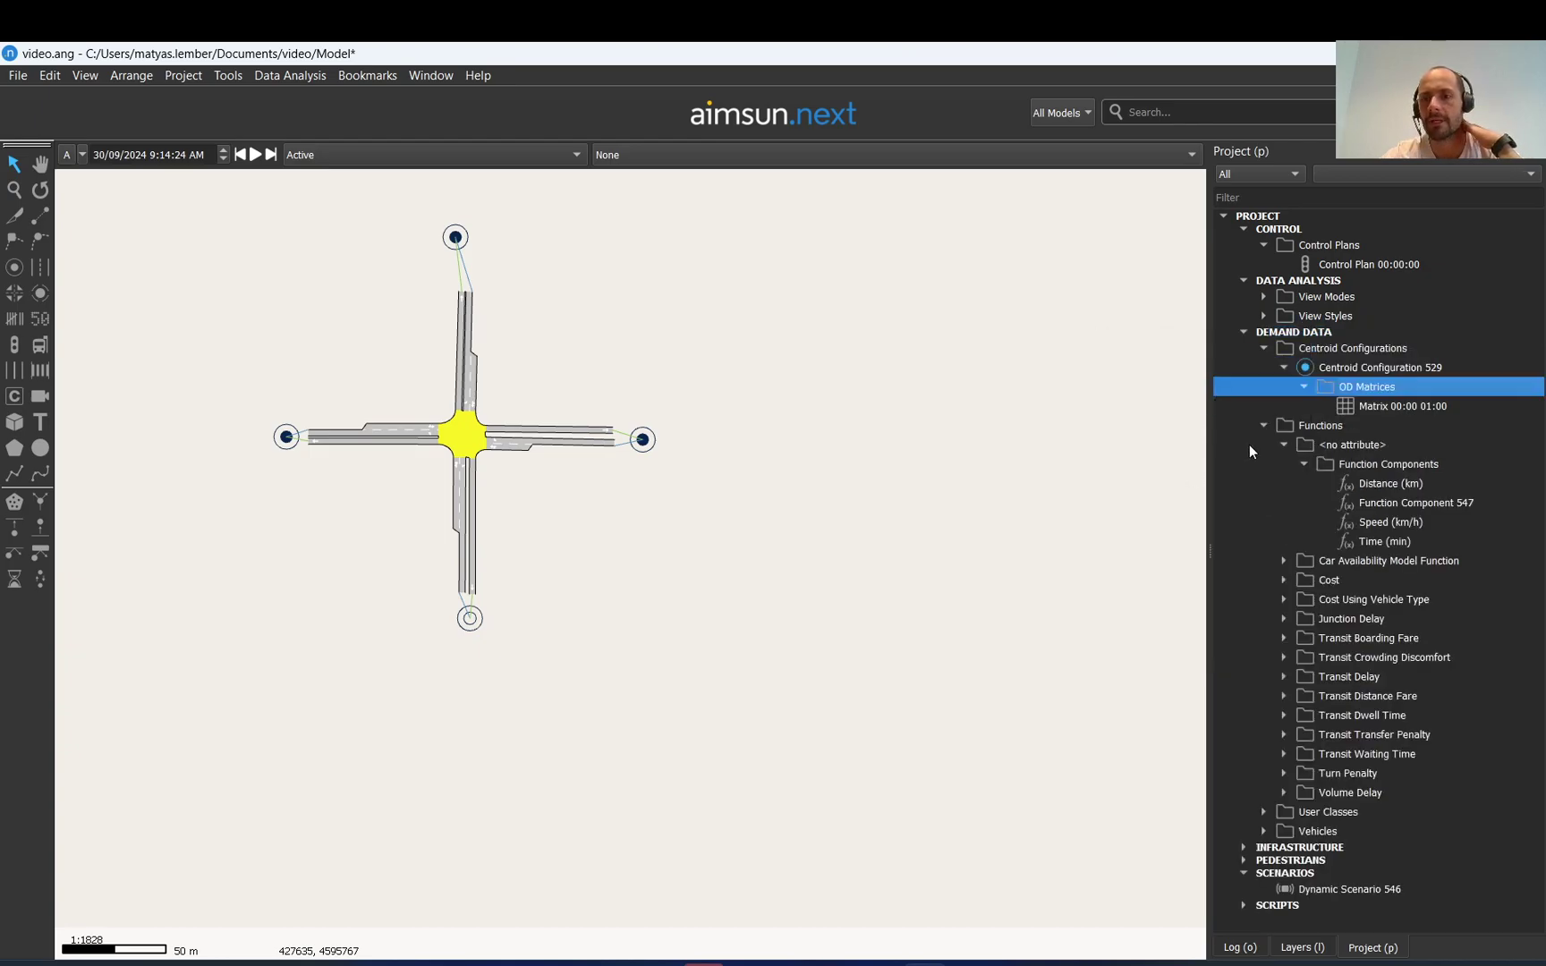
{"action": "key", "text": "ctrl+z"}
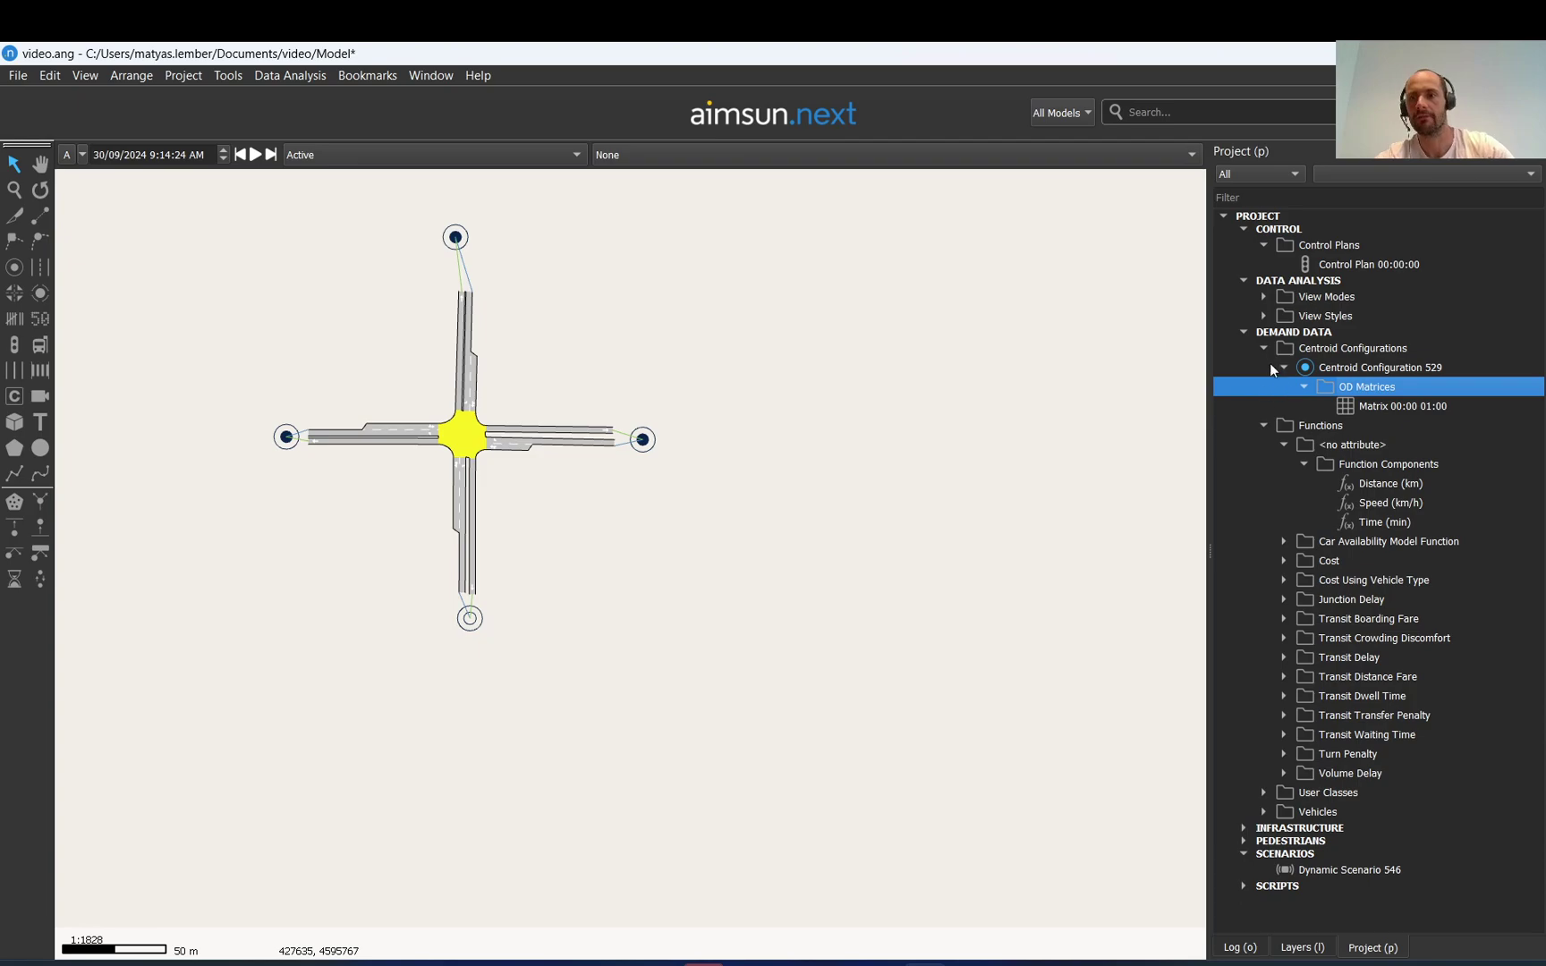
Create a new traffic demand under the demand data and open its properties
{"action": "right_click", "coordinate": [1280, 334]}
{"action": "mouse_move", "coordinate": [1320, 348]}
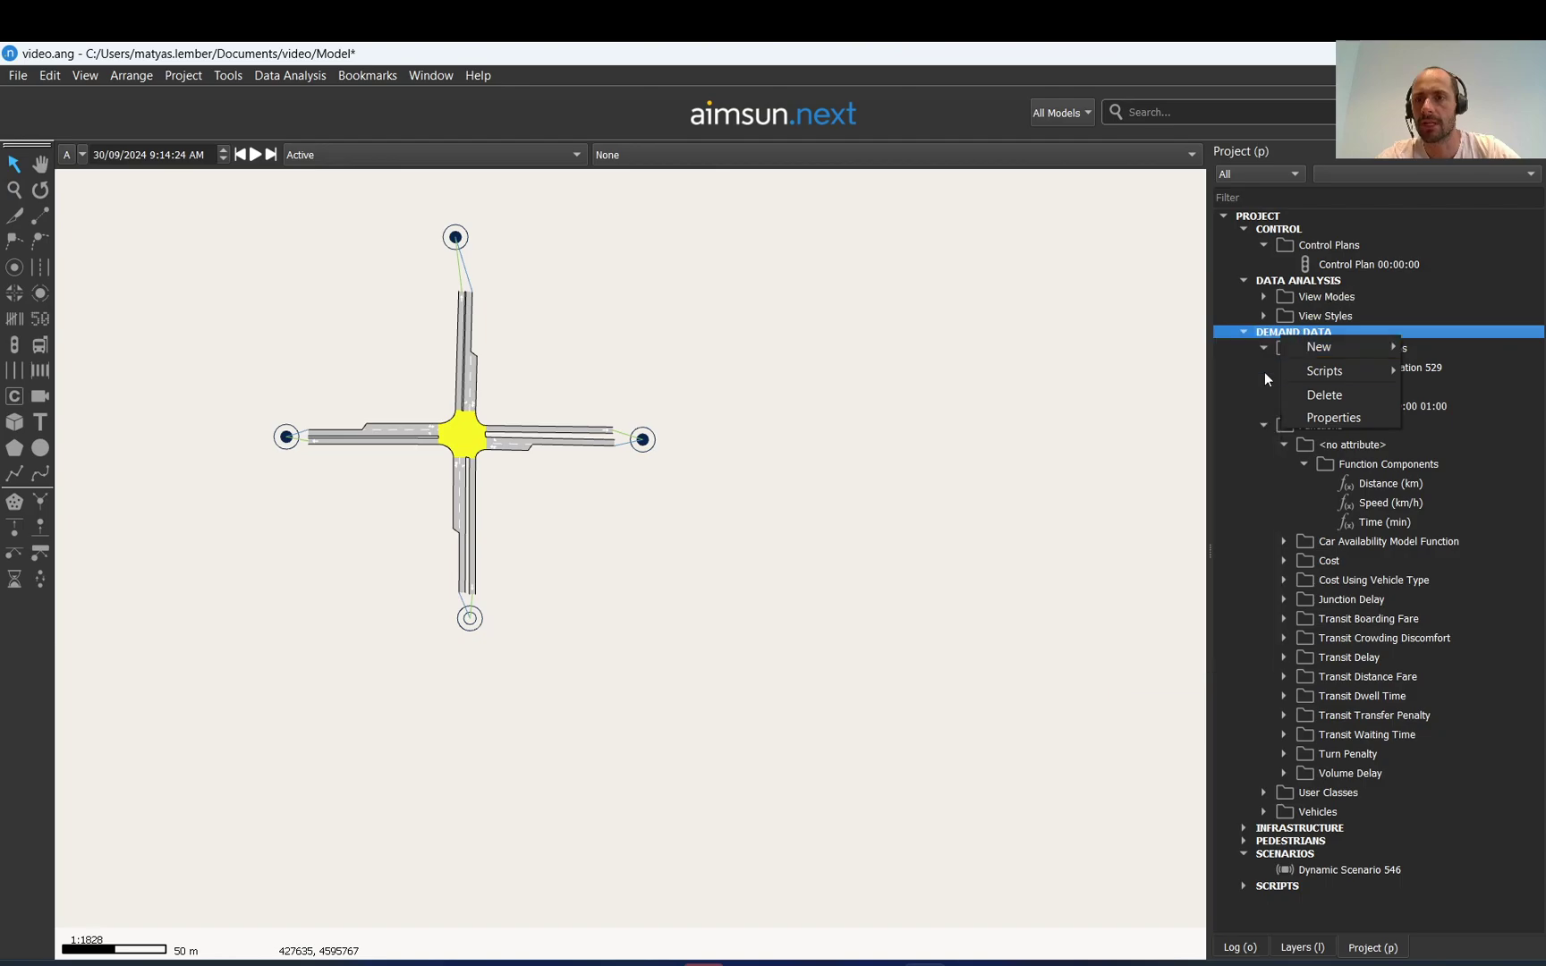
{"action": "left_click", "coordinate": [1160, 508]}
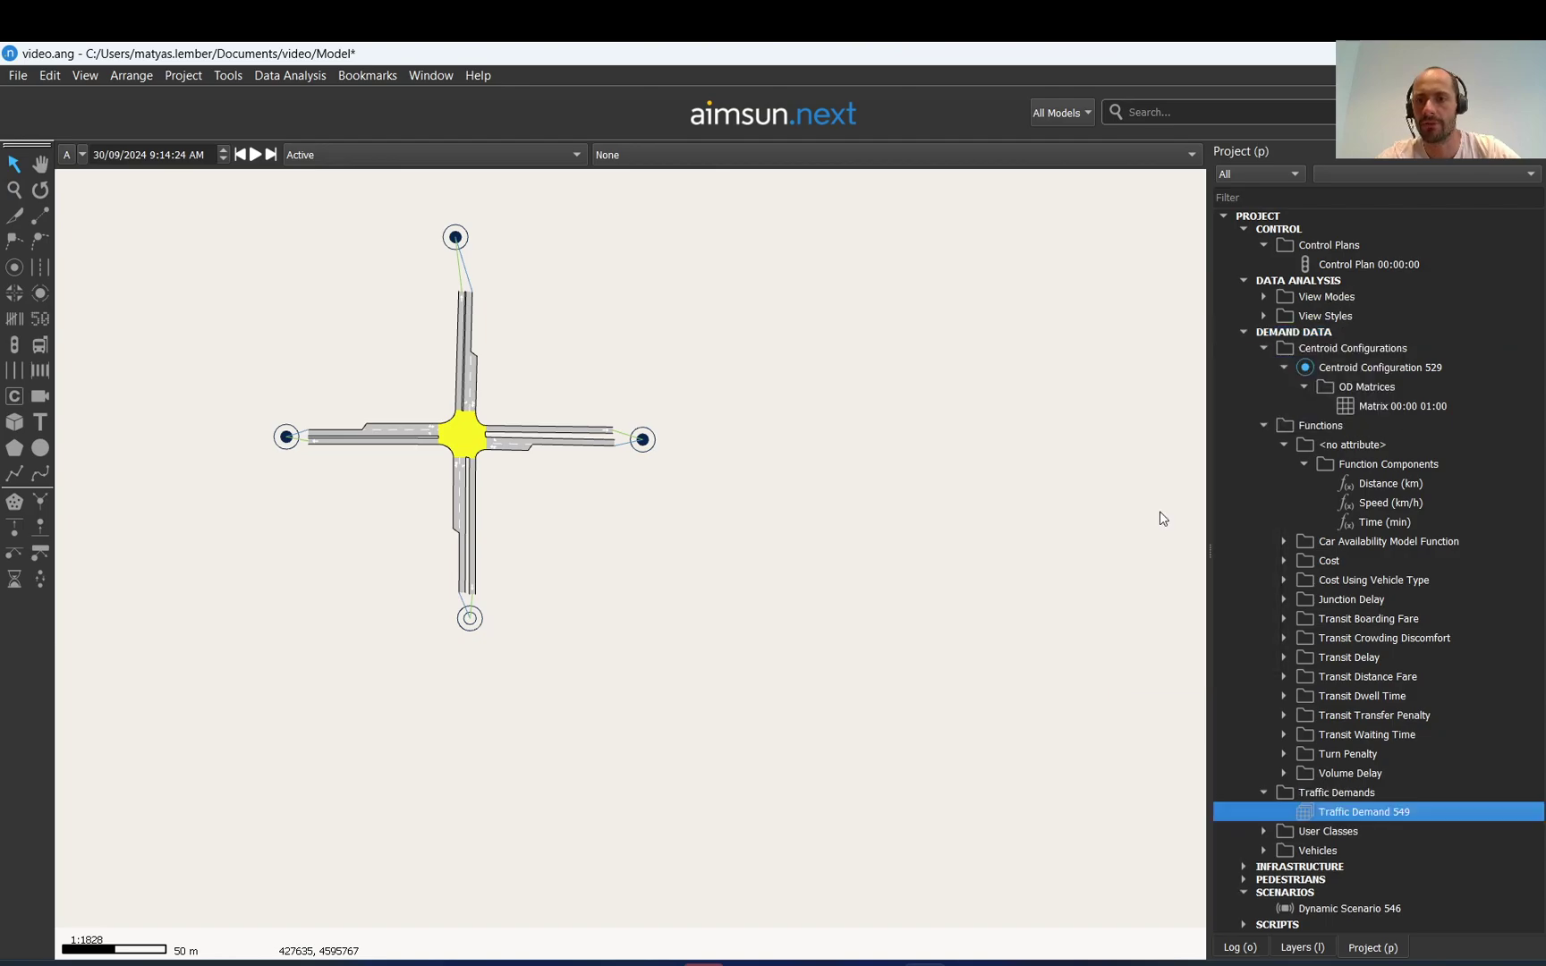
{"action": "double_click", "coordinate": [1326, 810]}
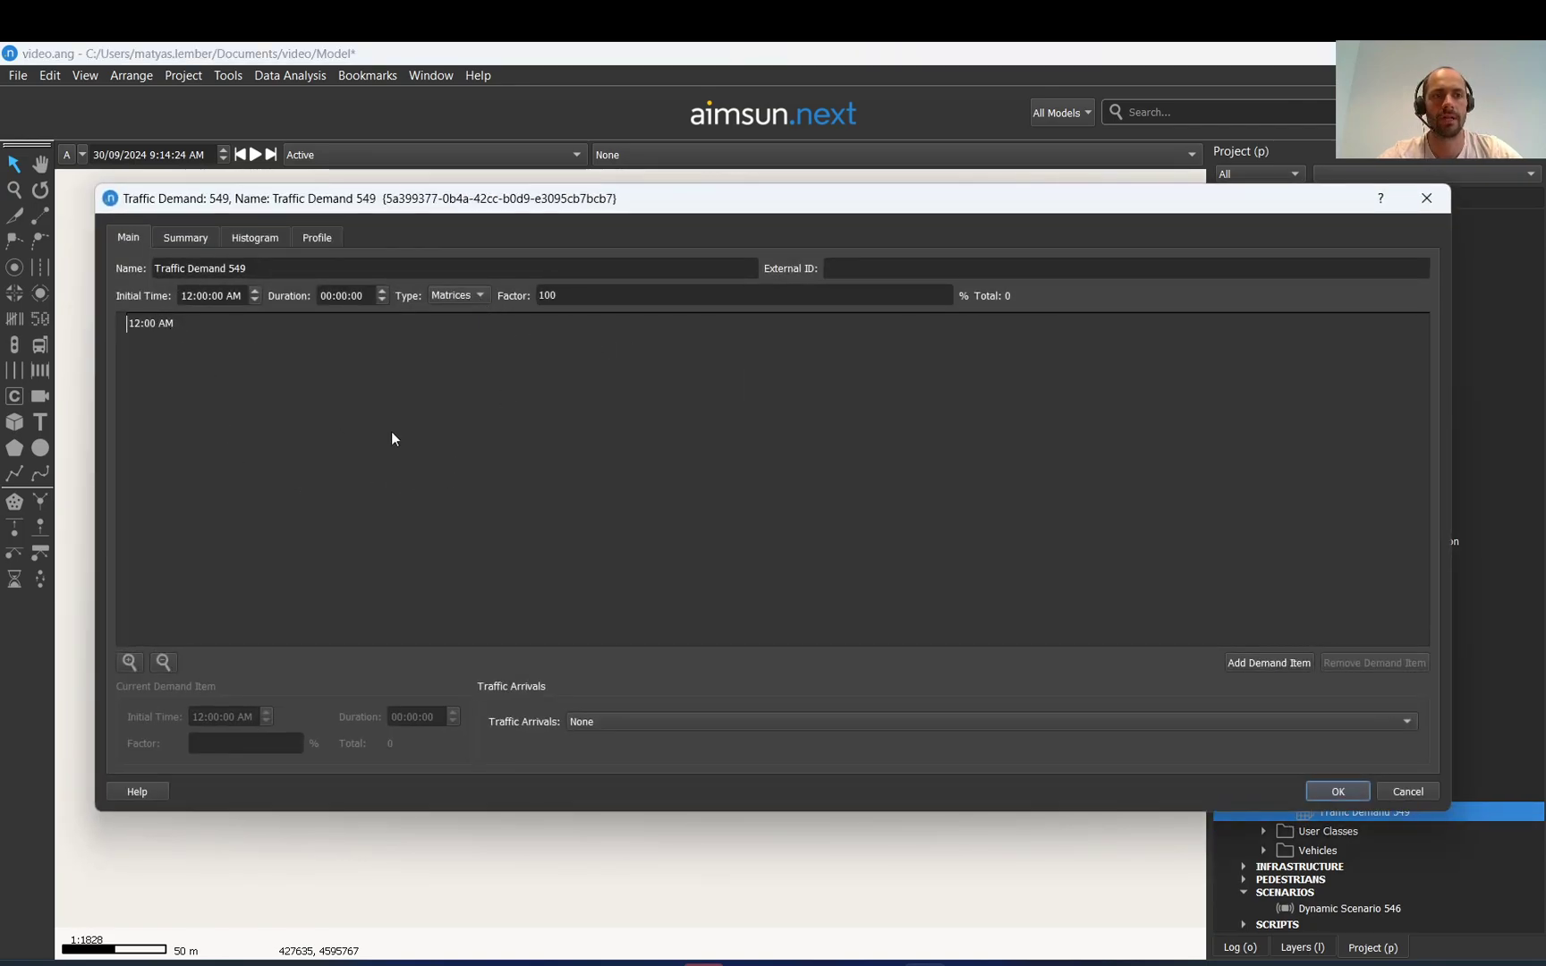
Add the OD matrix Matrix 00:00 01:00 to the traffic demand as a demand item and accept the demand
{"action": "left_click", "coordinate": [1273, 663]}
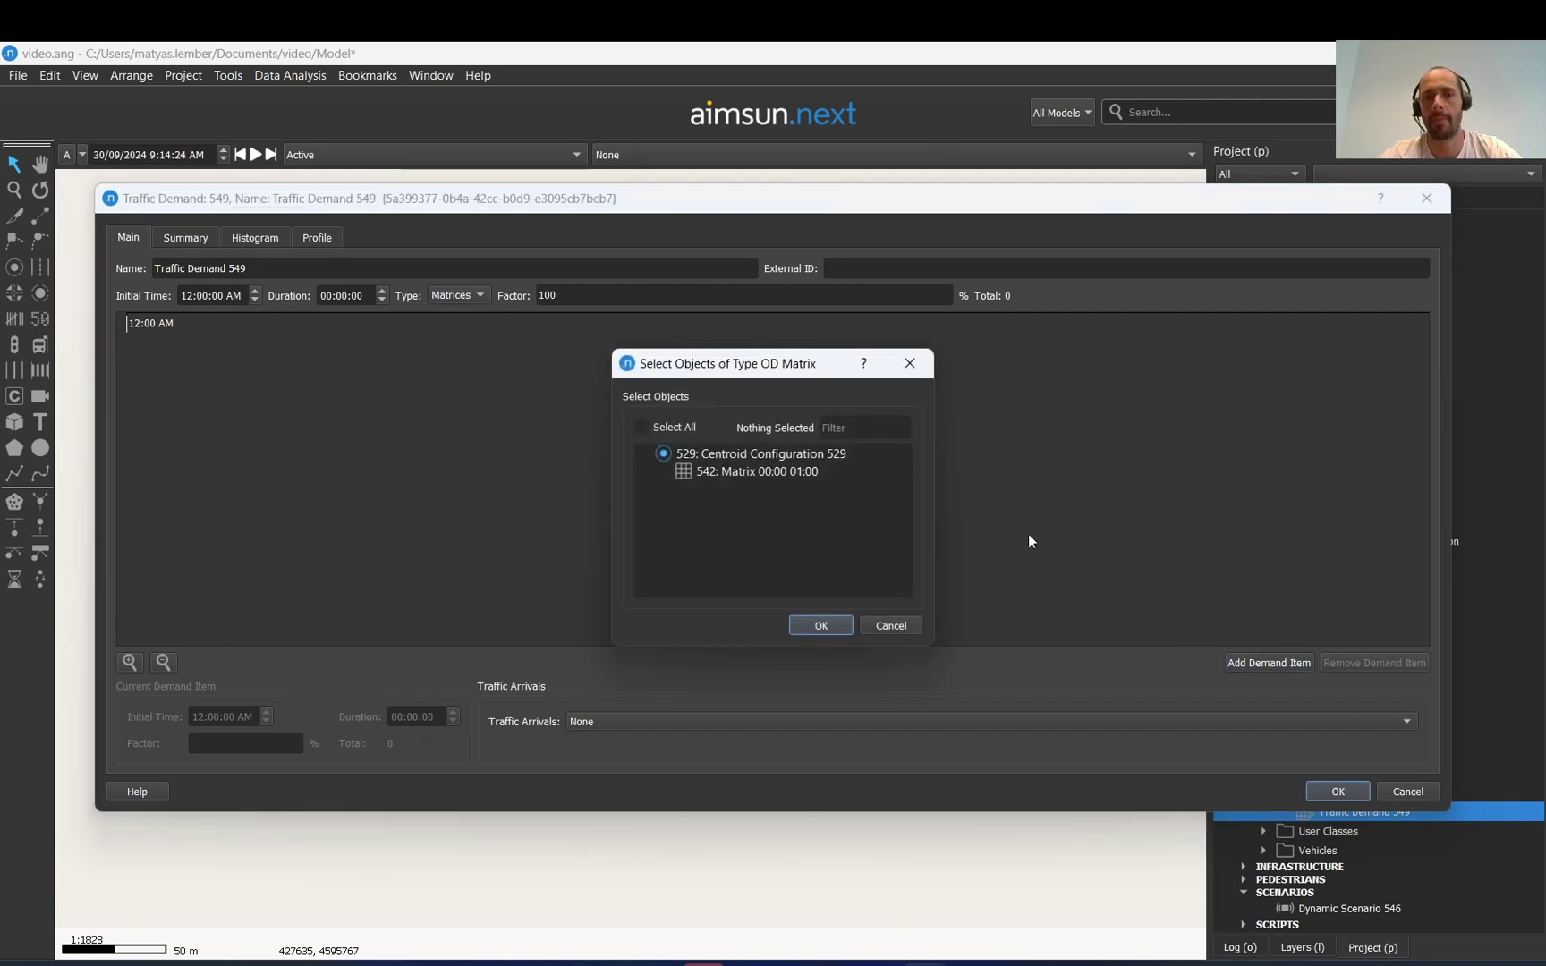
{"action": "left_click", "coordinate": [729, 469]}
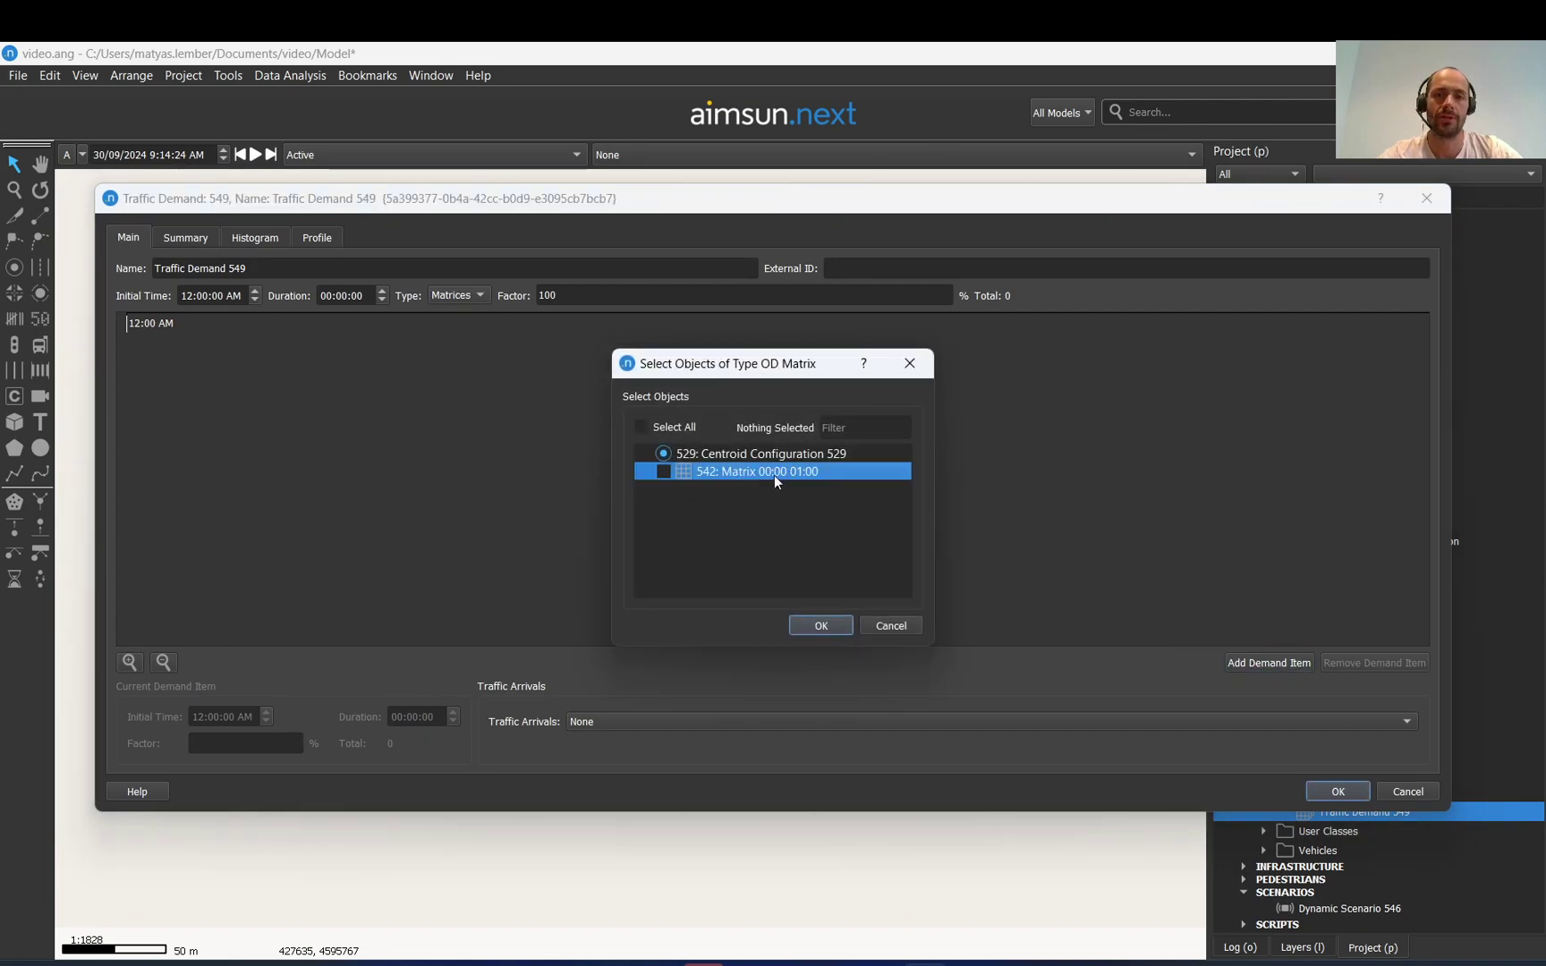
{"action": "left_click", "coordinate": [660, 473]}
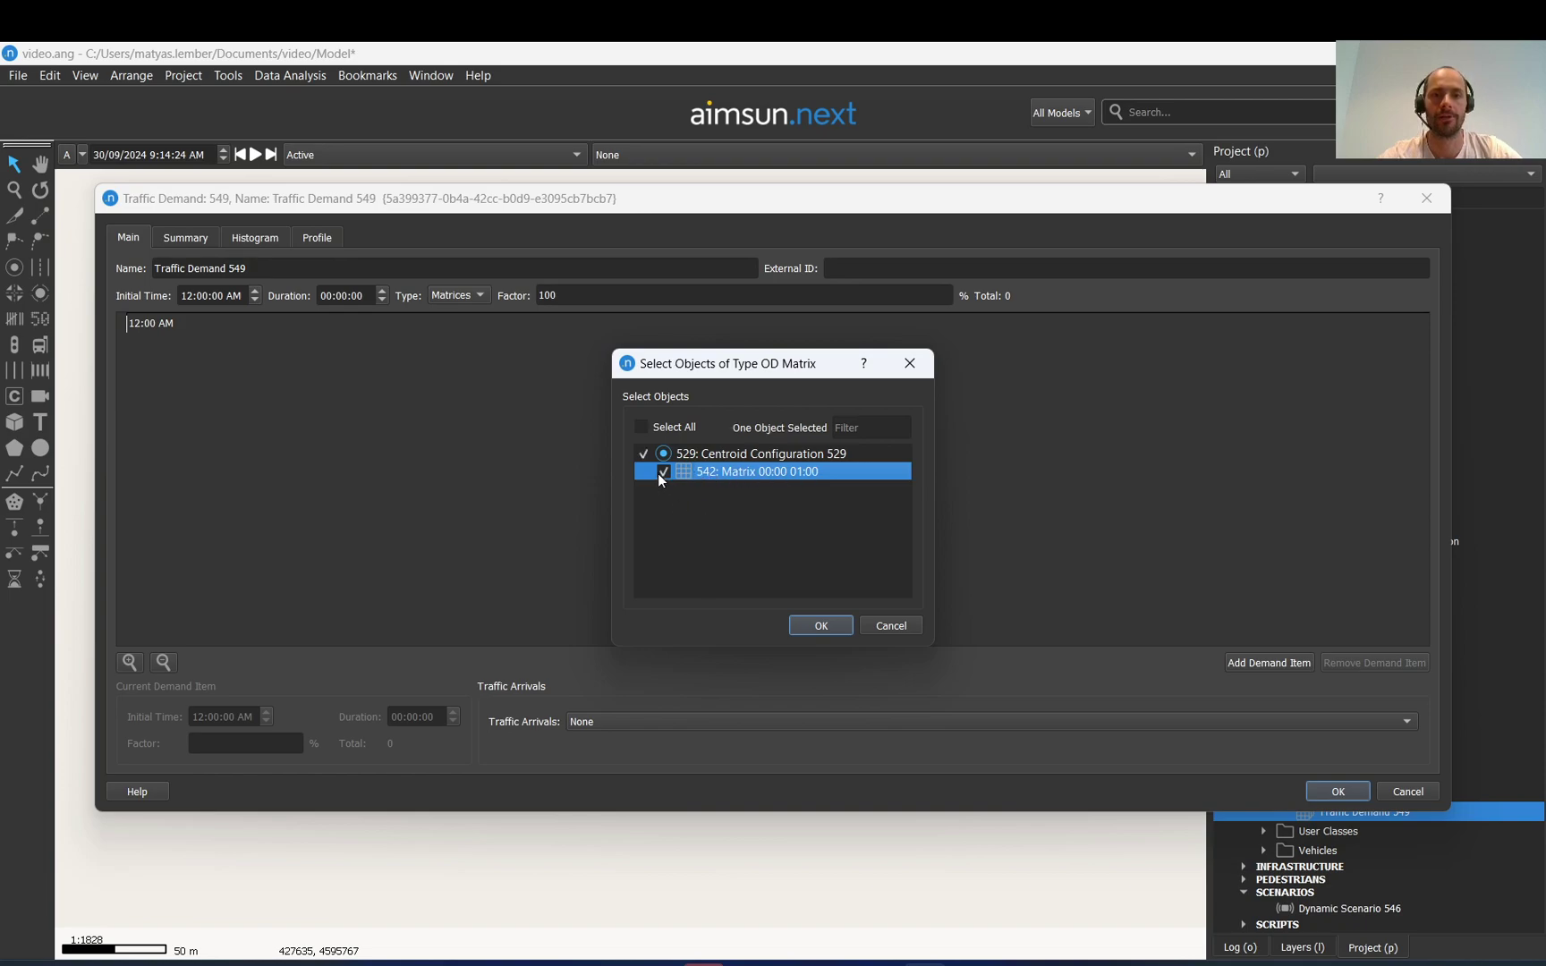
{"action": "left_click", "coordinate": [819, 625]}
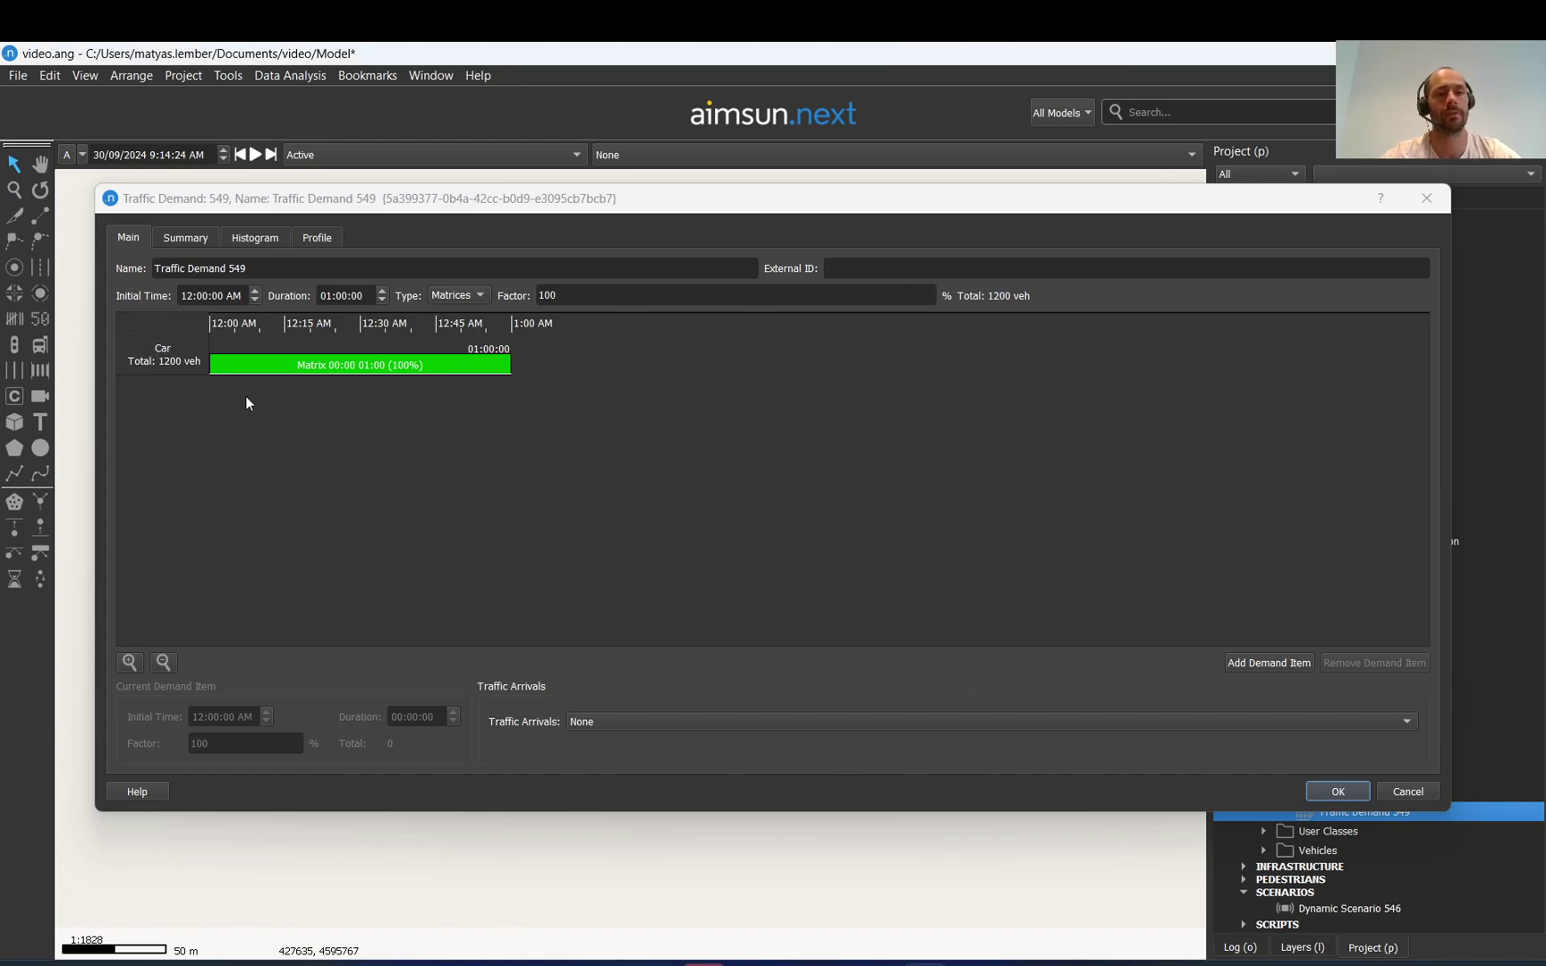
{"action": "left_click", "coordinate": [1366, 793]}
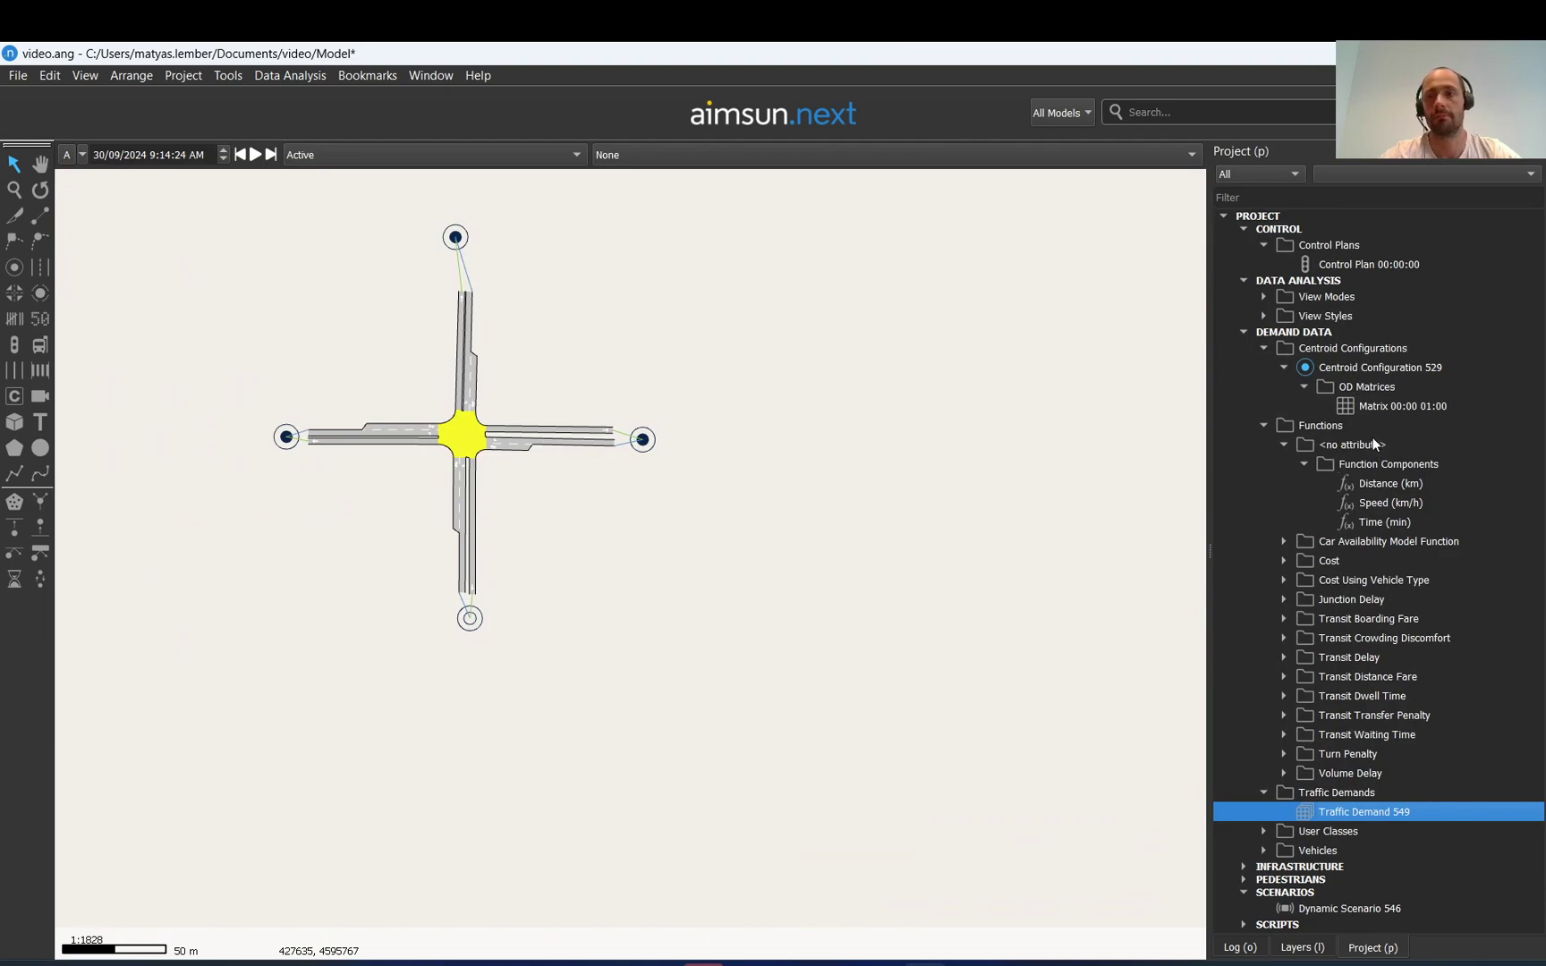
Create a second OD matrix in Centroid Configuration 529 and open its properties
{"action": "left_click", "coordinate": [1363, 387]}
{"action": "right_click", "coordinate": [1349, 371]}
{"action": "mouse_move", "coordinate": [1366, 383]}
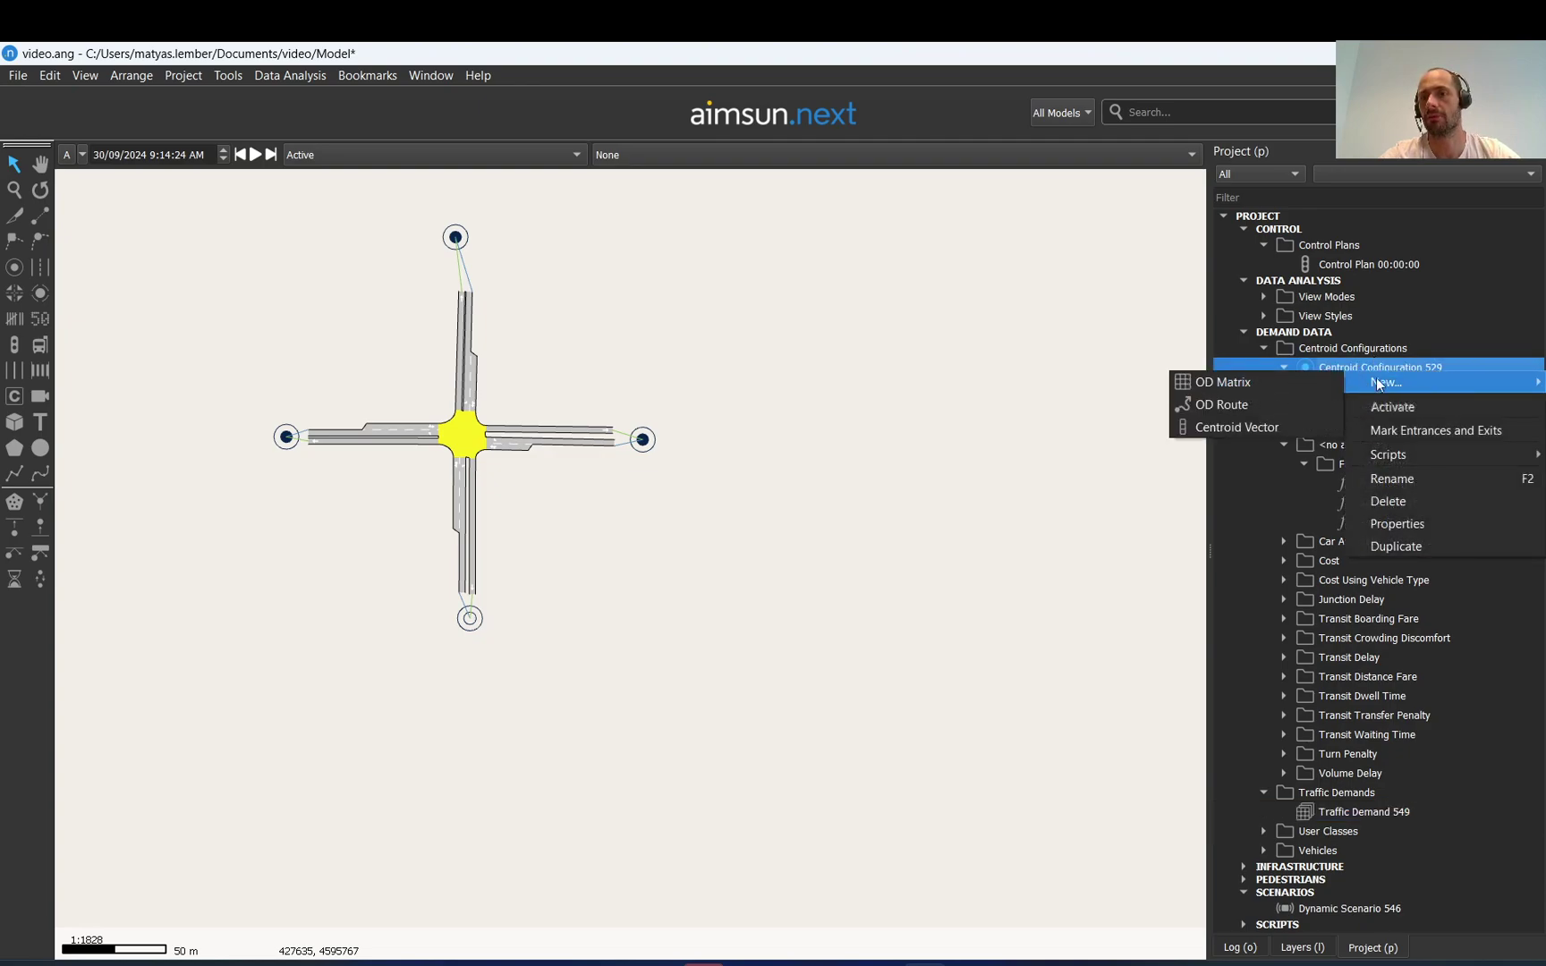
{"action": "left_click", "coordinate": [1277, 376]}
{"action": "double_click", "coordinate": [1381, 427]}
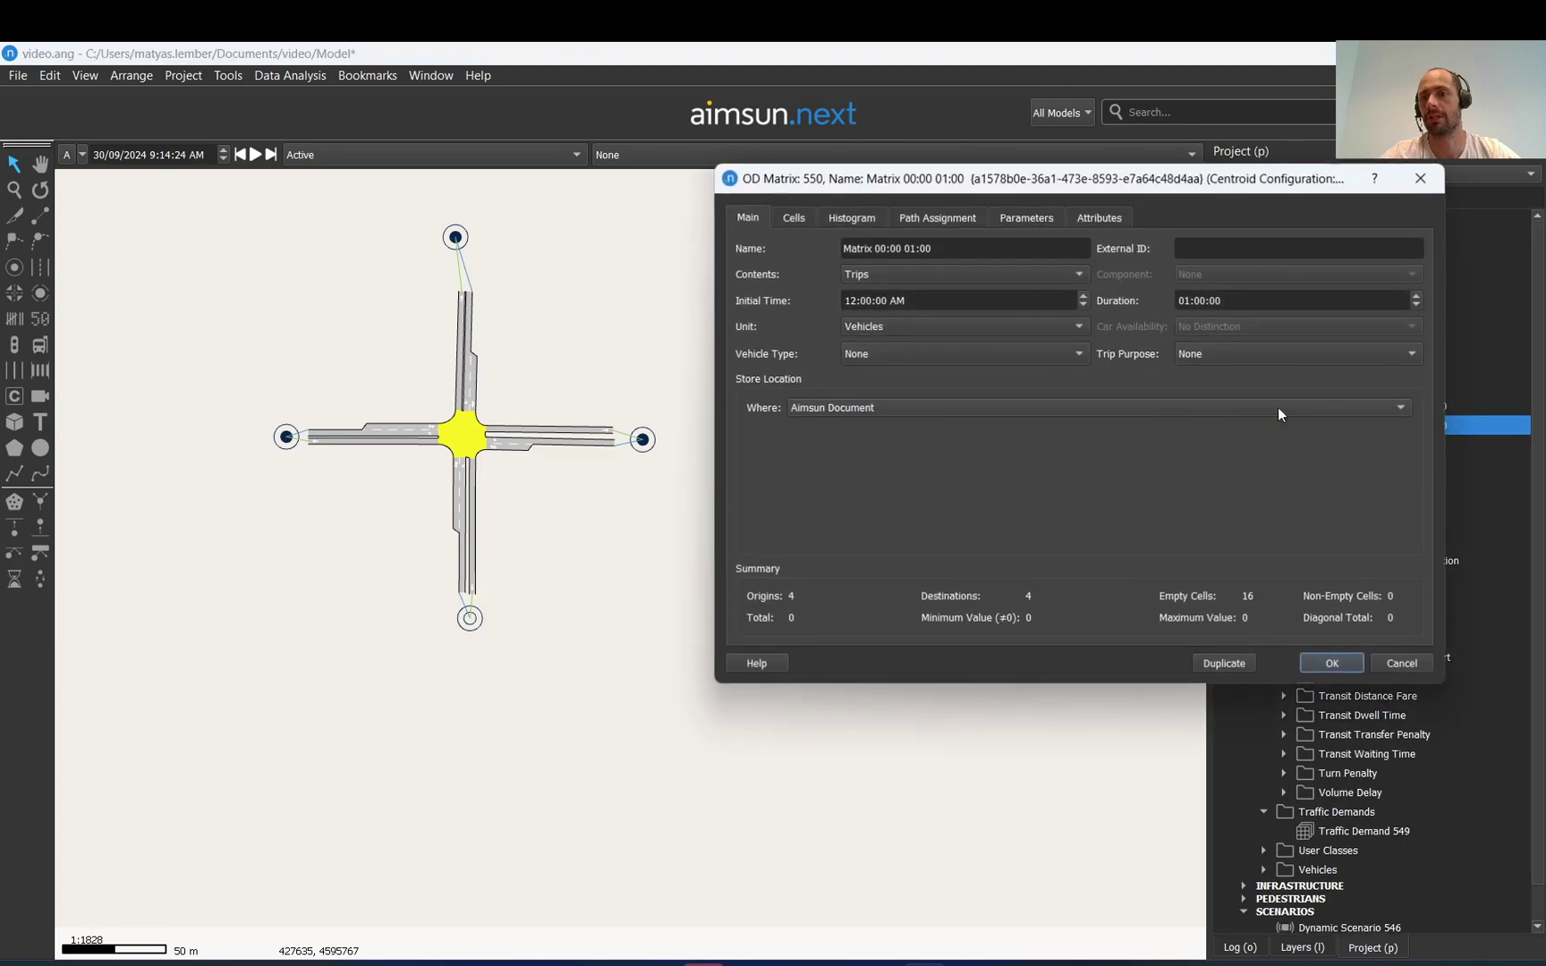
Rename the new OD matrix as "Medium truck"
{"action": "left_click", "coordinate": [845, 251]}
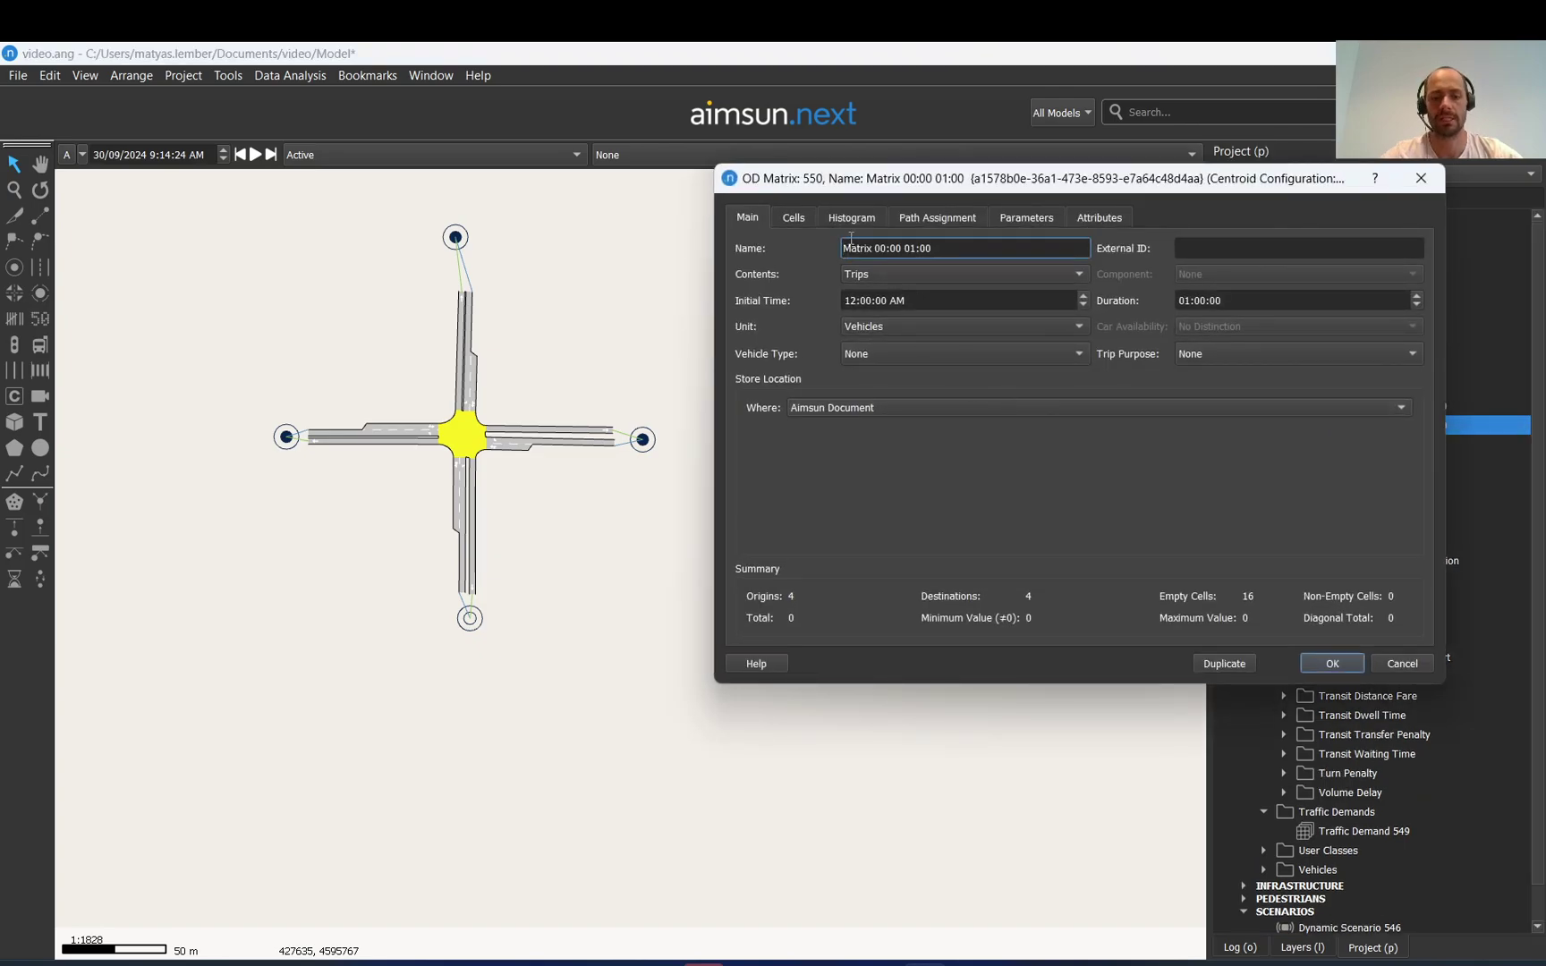
{"action": "type", "text": "Medium"}
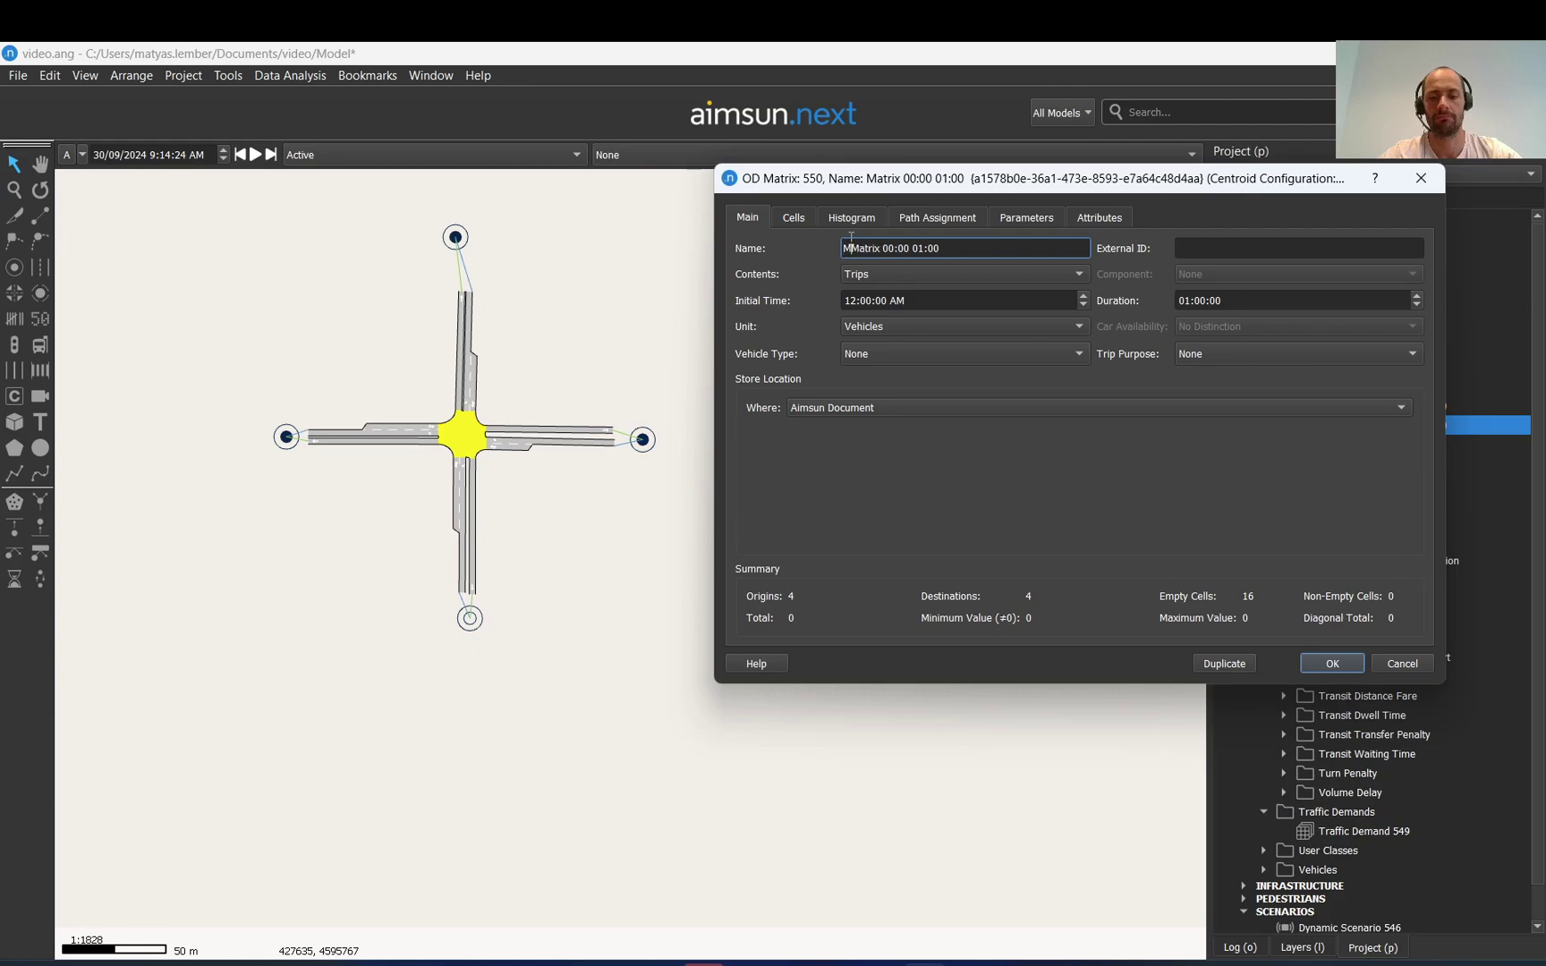
{"action": "type", "text": " truck"}
{"action": "key", "text": "Delete"}
{"action": "key", "text": "Delete"}
{"action": "key", "text": "Delete"}
{"action": "key", "text": "Delete"}
{"action": "key", "text": "Delete"}
{"action": "key", "text": "Delete"}
{"action": "key", "text": "Delete"}
{"action": "key", "text": "Delete"}
{"action": "key", "text": "Delete"}
{"action": "key", "text": "Delete"}
{"action": "key", "text": "Delete"}
{"action": "key", "text": "Delete"}
{"action": "key", "text": "Delete"}
{"action": "key", "text": "Delete"}
{"action": "key", "text": "Delete"}
{"action": "key", "text": "Delete"}
{"action": "key", "text": "Delete"}
{"action": "key", "text": "Delete"}
Set the matrix's vehicle type to 159: Truck and shorten its name to "truck"
{"action": "left_click", "coordinate": [850, 358]}
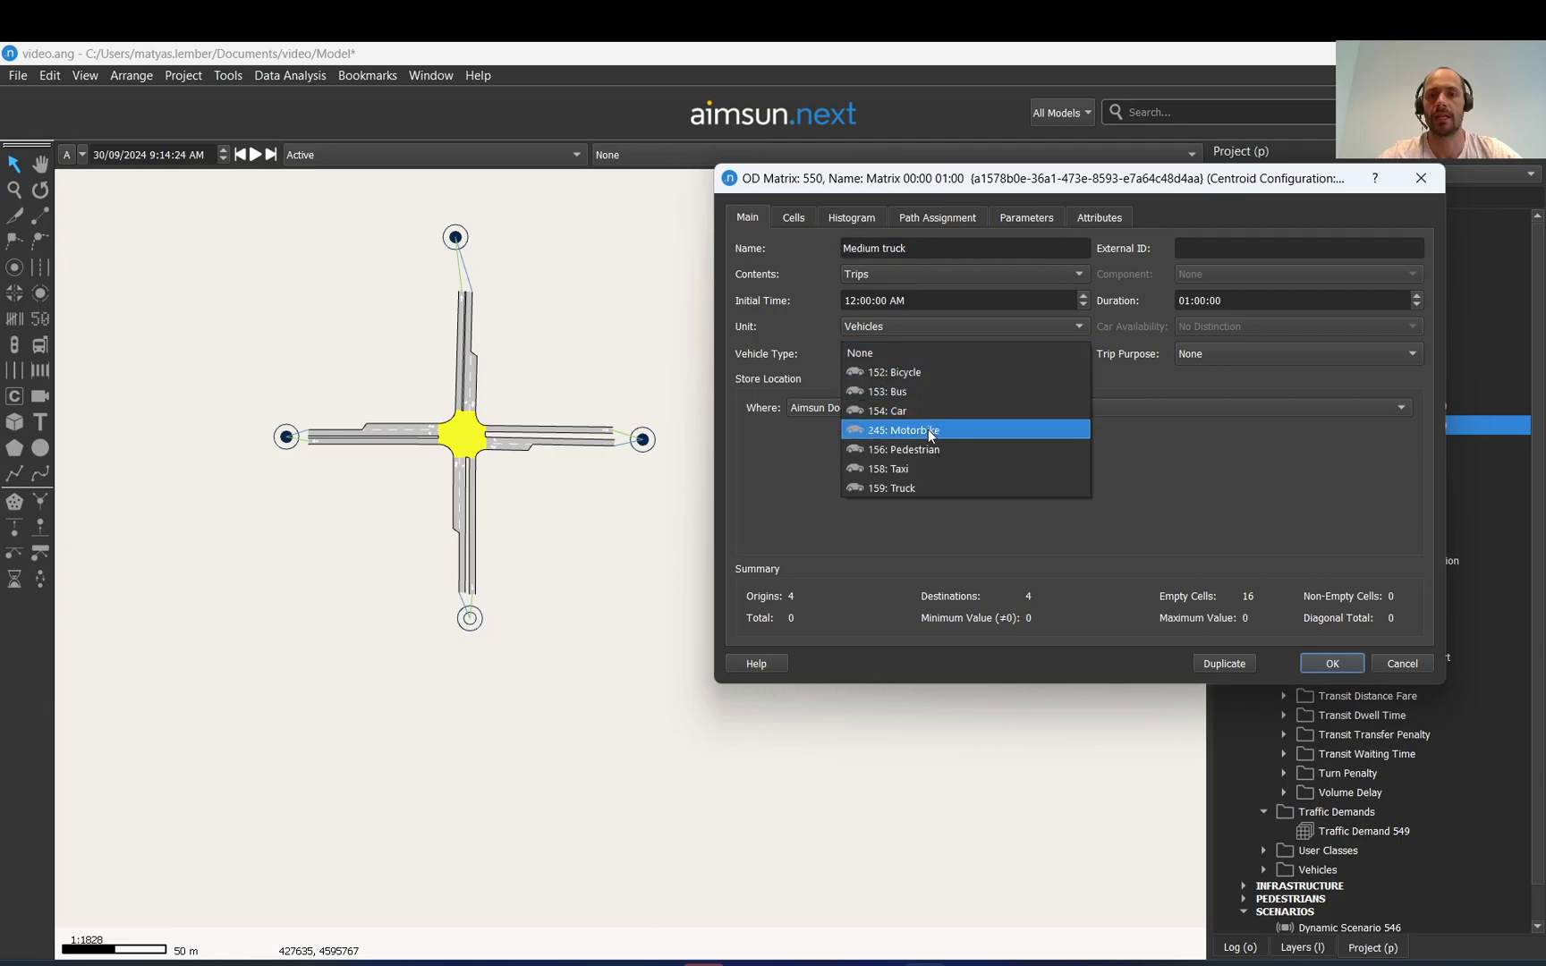
{"action": "left_click", "coordinate": [934, 488]}
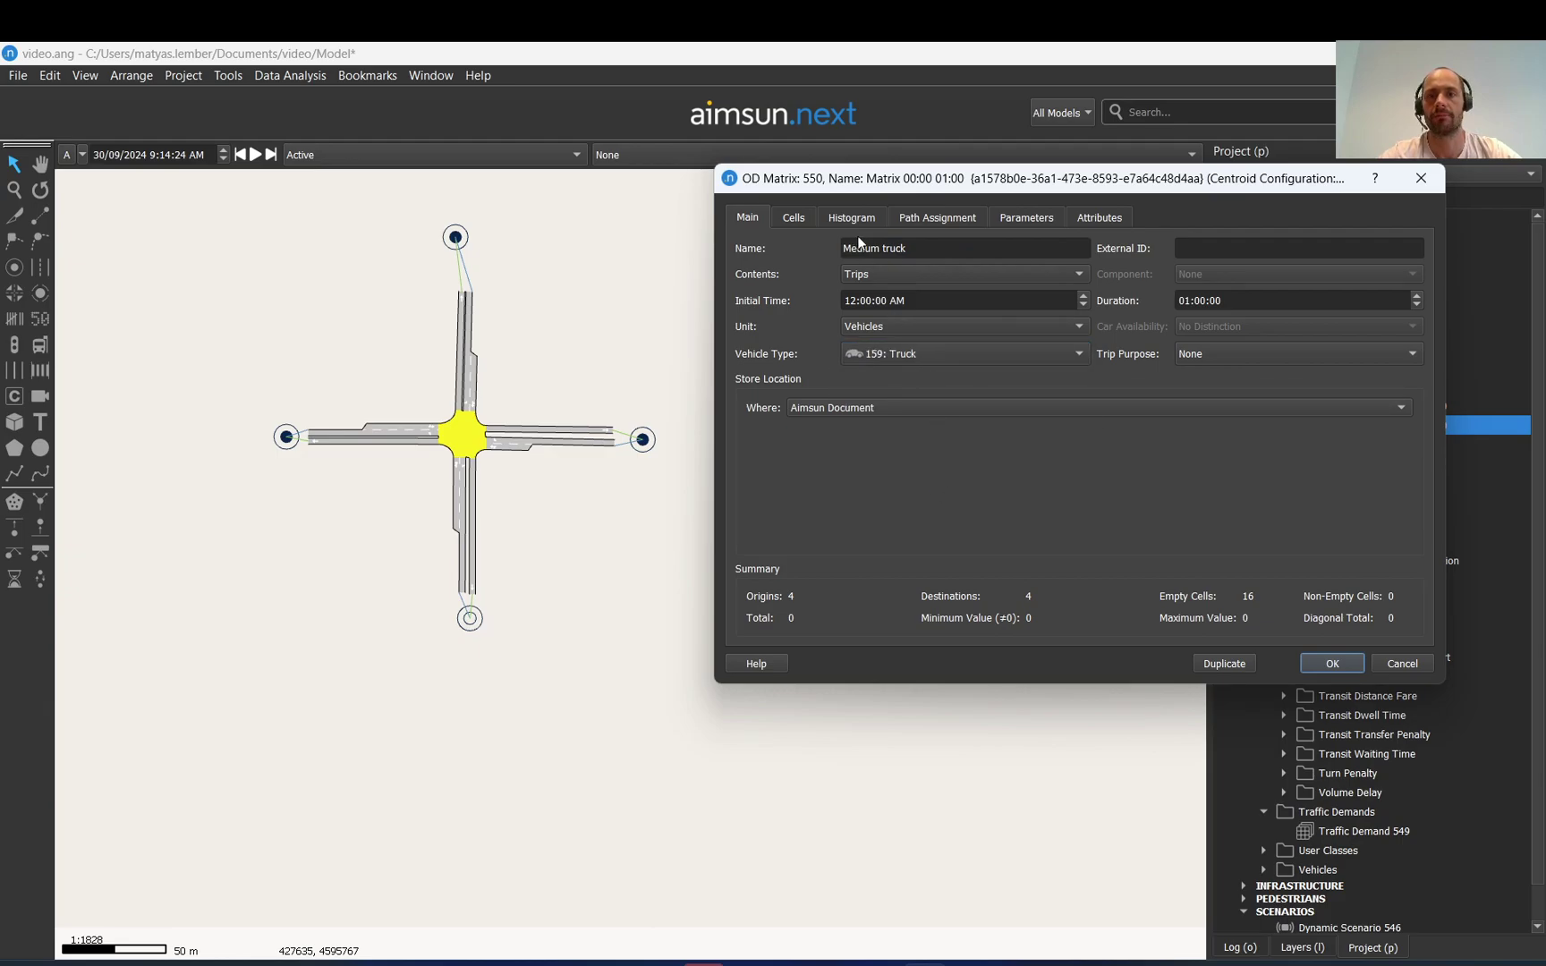
{"action": "left_click_drag", "start_coordinate": [844, 248], "coordinate": [884, 247]}
{"action": "key", "text": "Delete"}
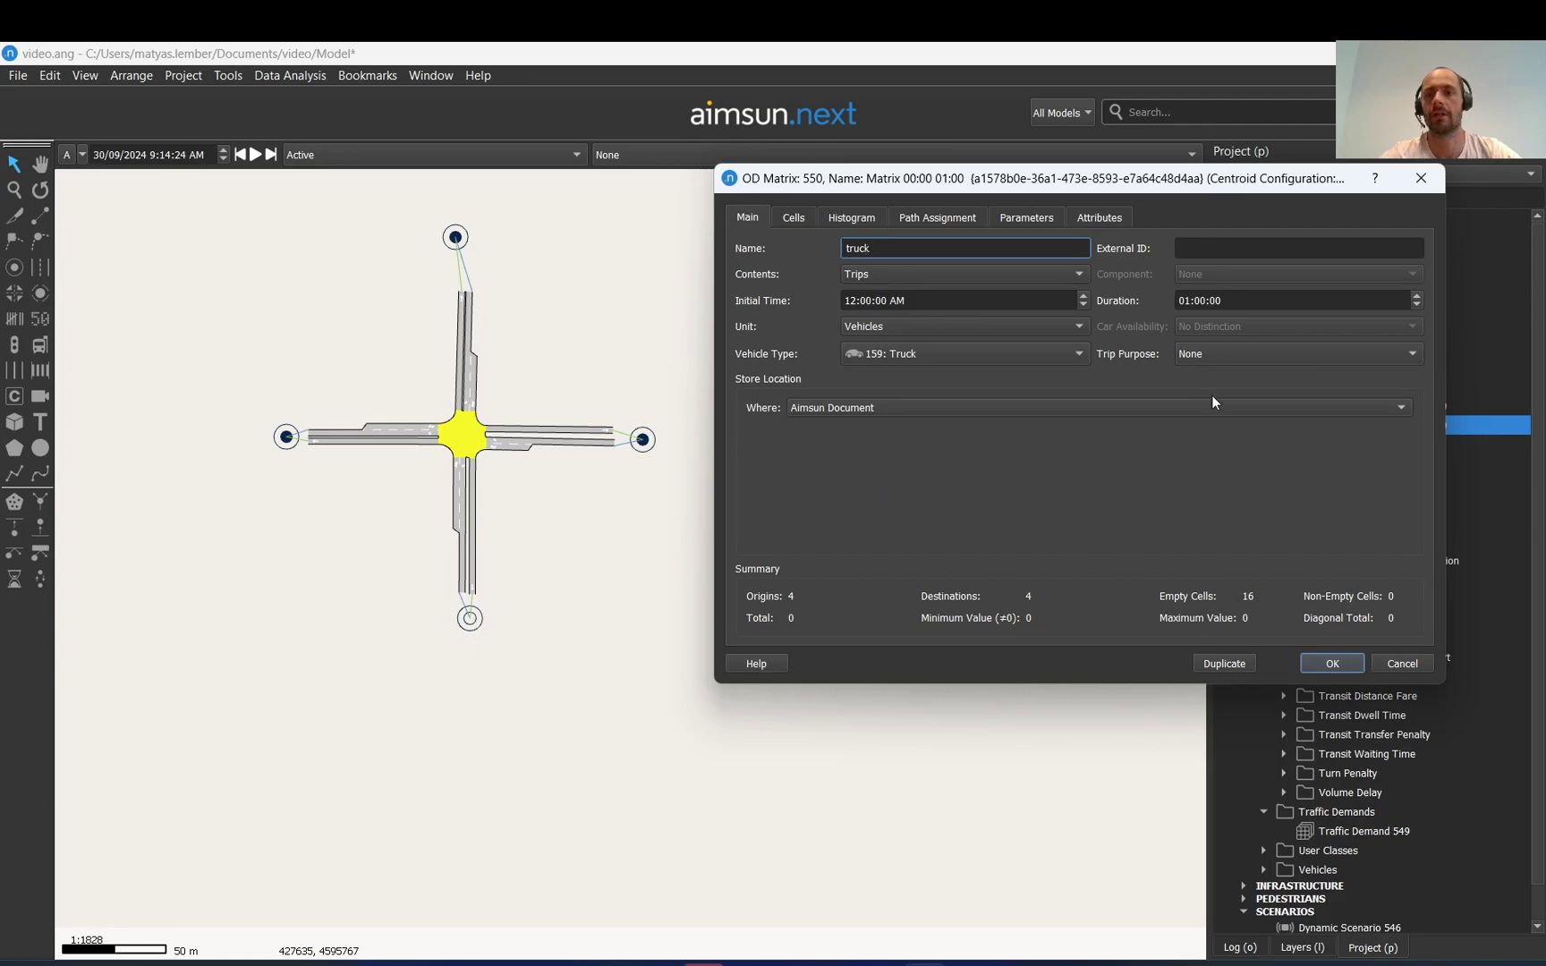
Set the truck trips from North to West and from West to East to 30 each, and accept the matrix
{"action": "left_click", "coordinate": [794, 217]}
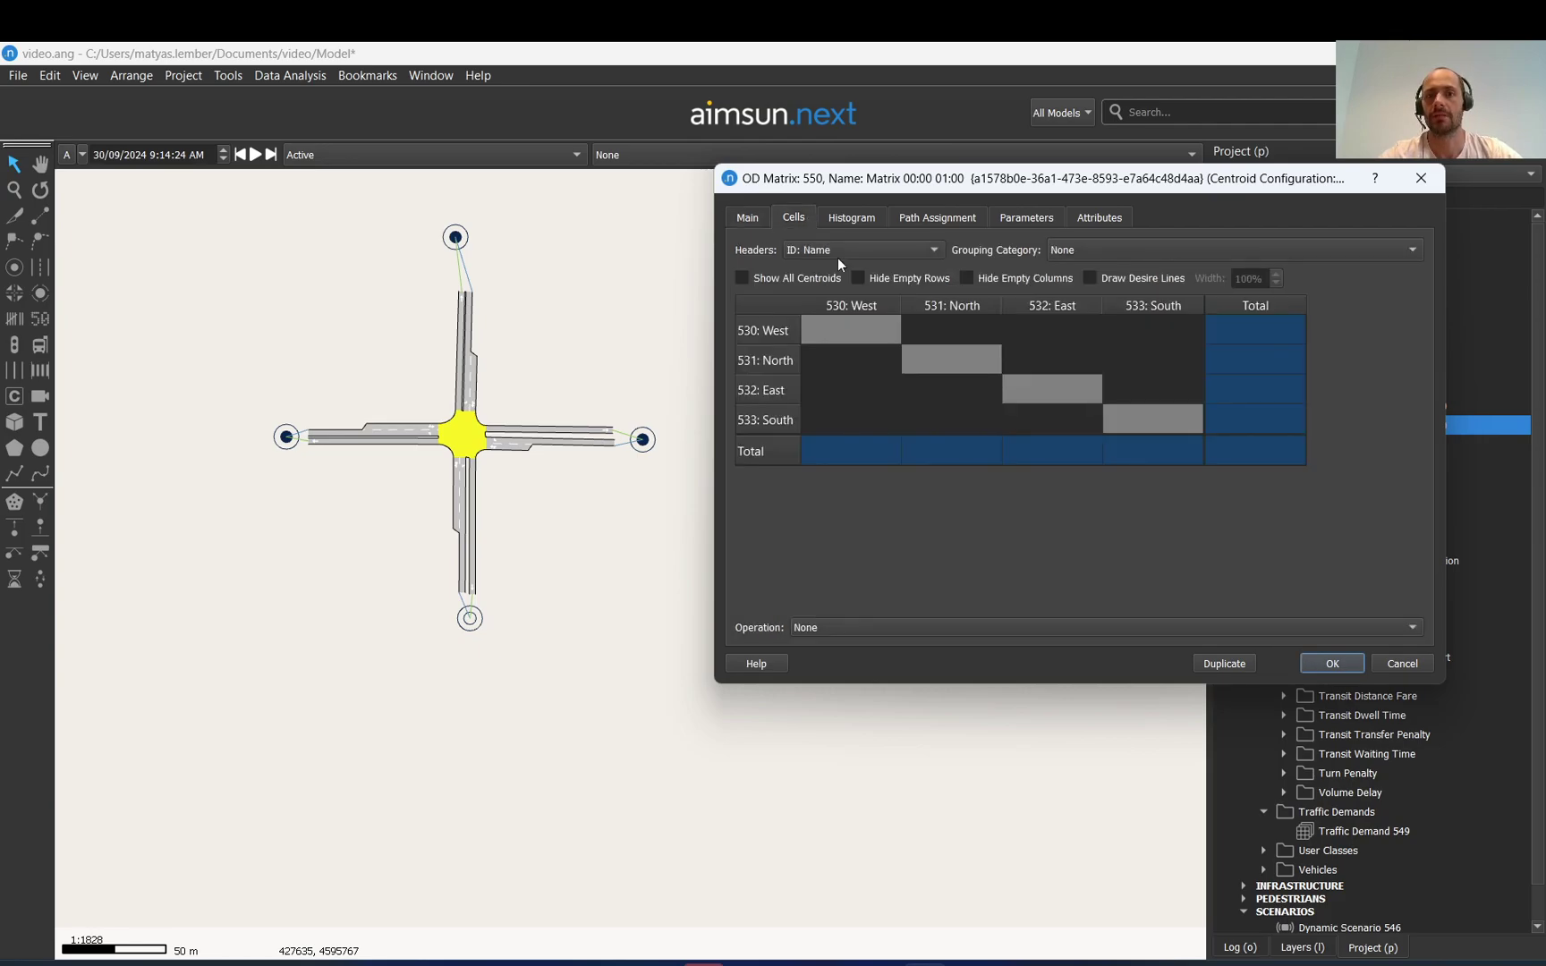
{"action": "left_click", "coordinate": [863, 363]}
{"action": "type", "text": "30"}
{"action": "left_click", "coordinate": [1049, 327]}
{"action": "type", "text": "30"}
{"action": "left_click", "coordinate": [1071, 370]}
{"action": "left_click", "coordinate": [1333, 663]}
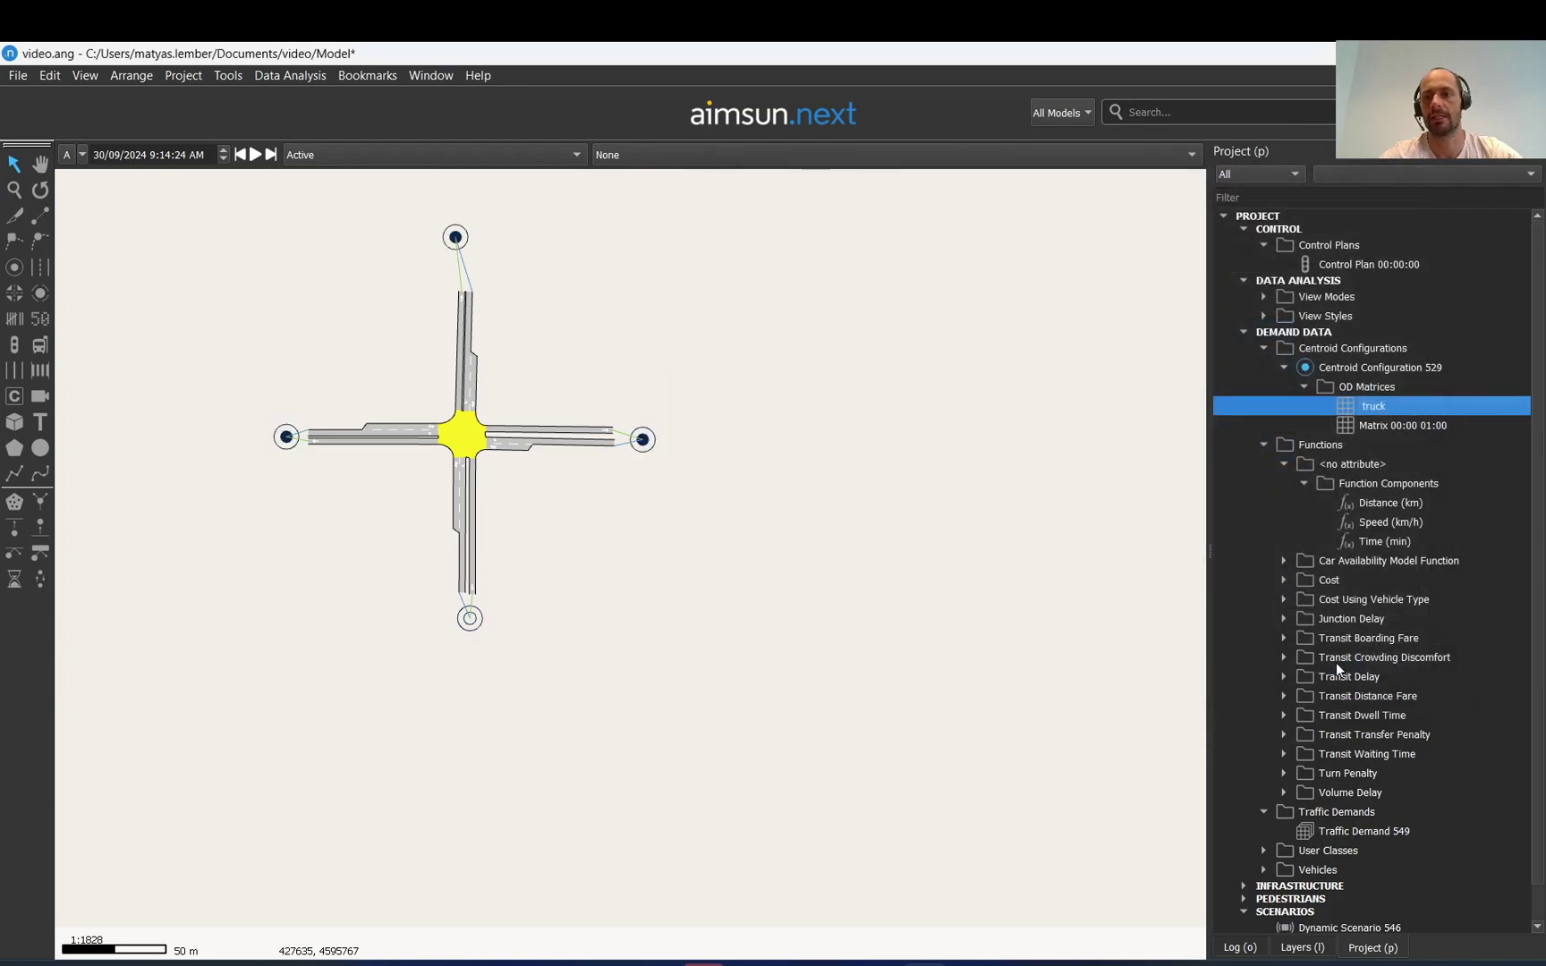
Add the truck OD matrix as a demand item in Traffic Demand 549 and accept the demand
{"action": "double_click", "coordinate": [1355, 829]}
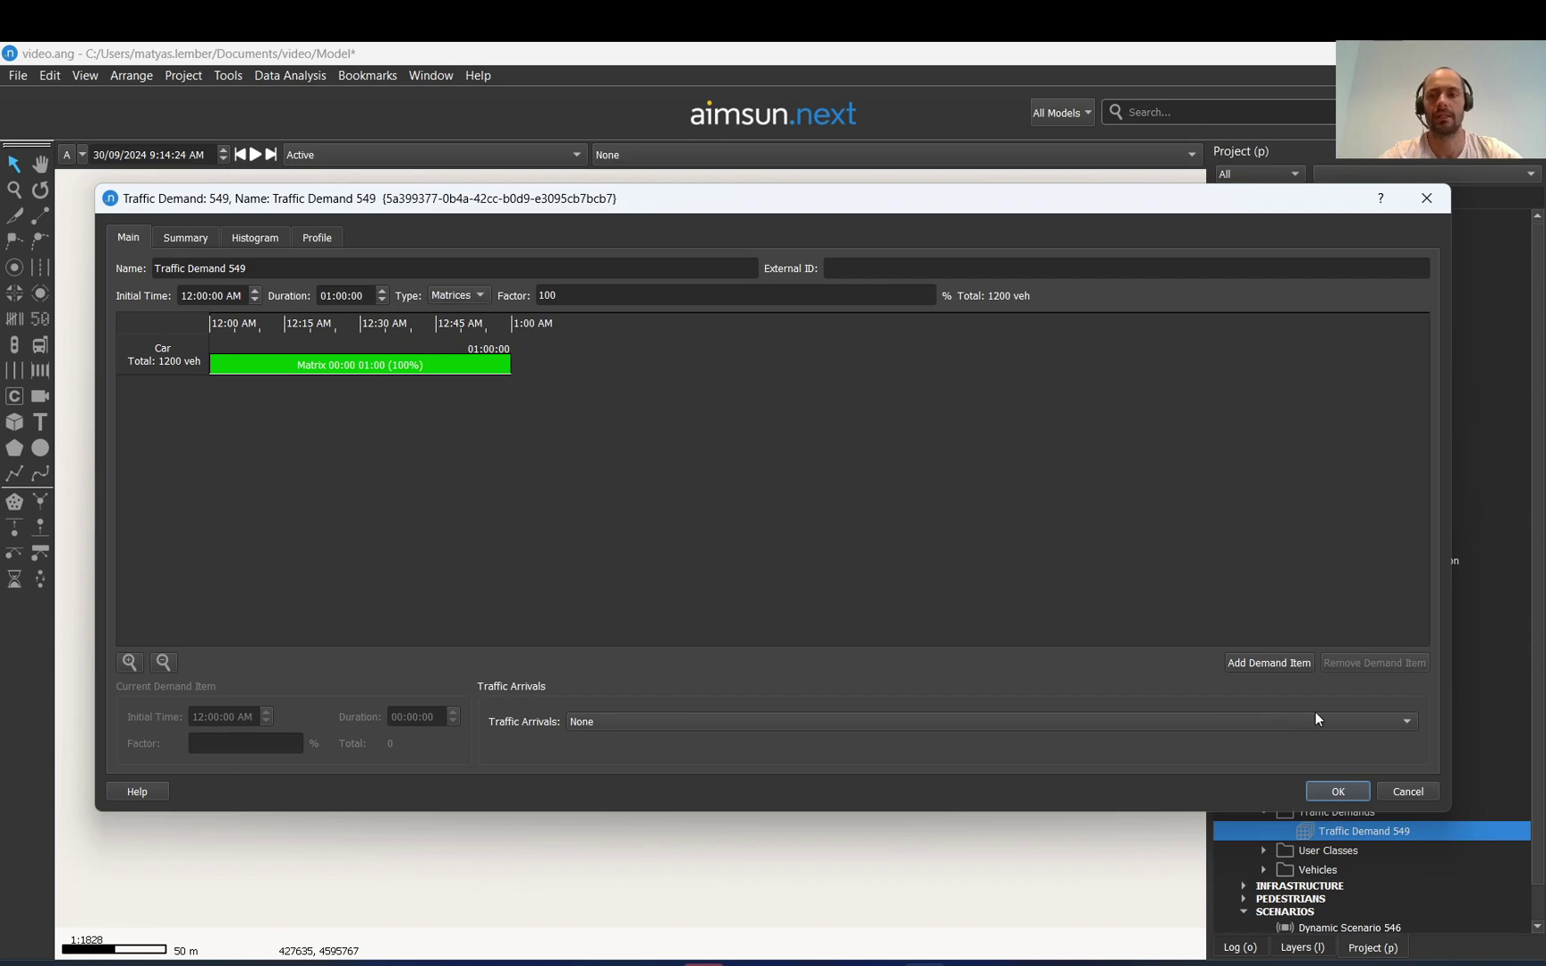
{"action": "left_click", "coordinate": [1269, 662]}
{"action": "left_click", "coordinate": [715, 488]}
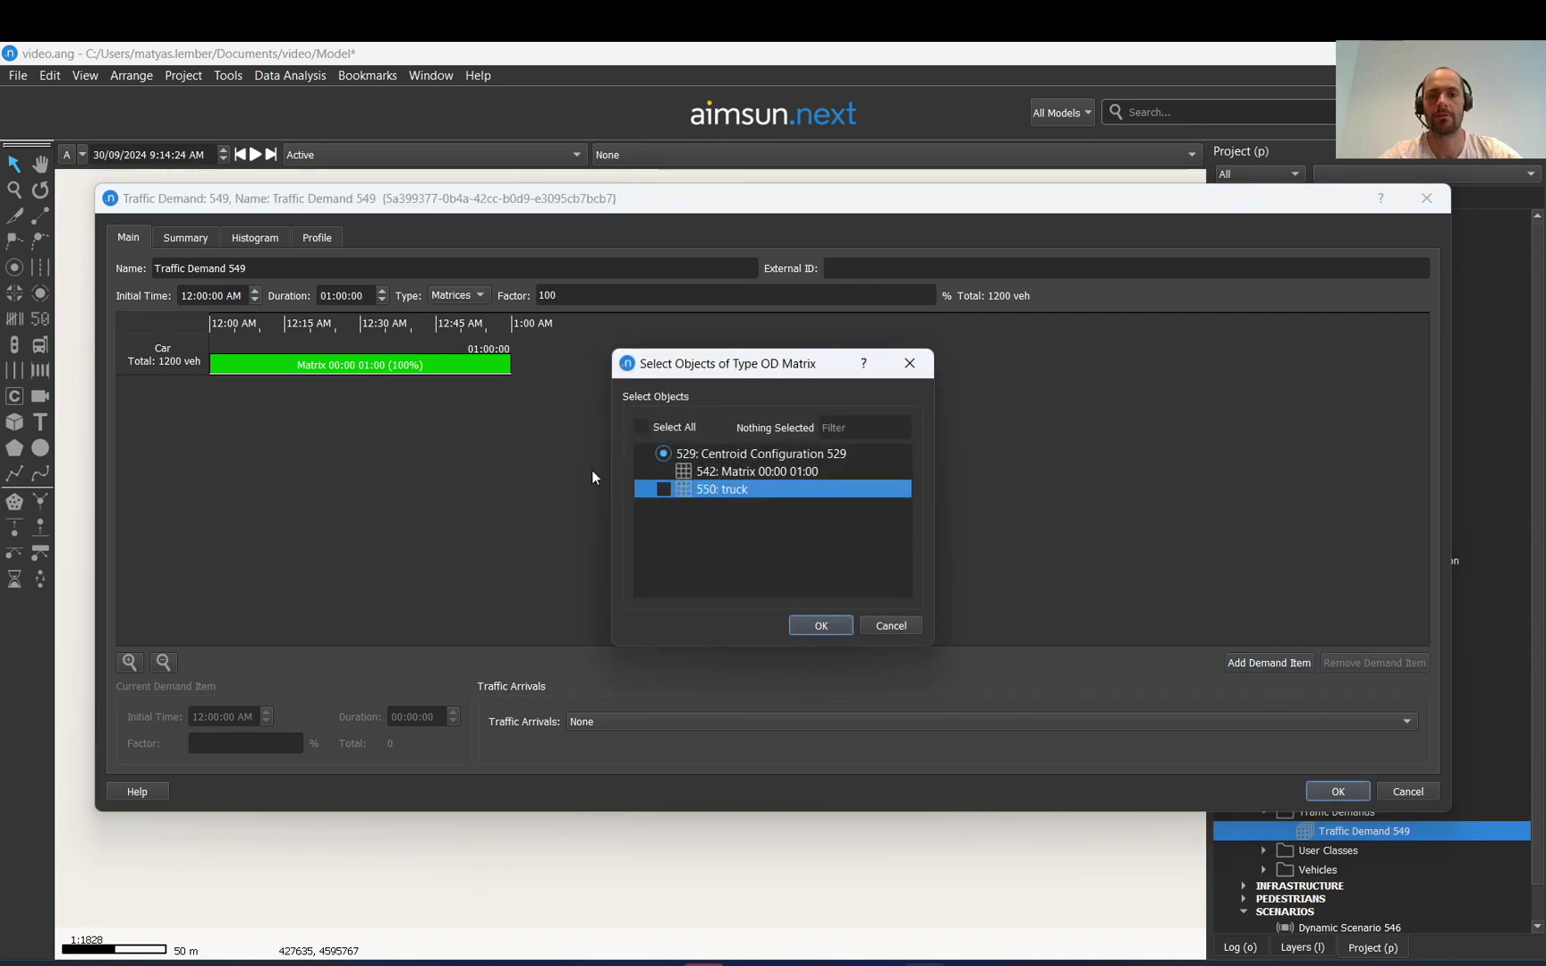
{"action": "left_click", "coordinate": [663, 488]}
{"action": "left_click", "coordinate": [821, 626]}
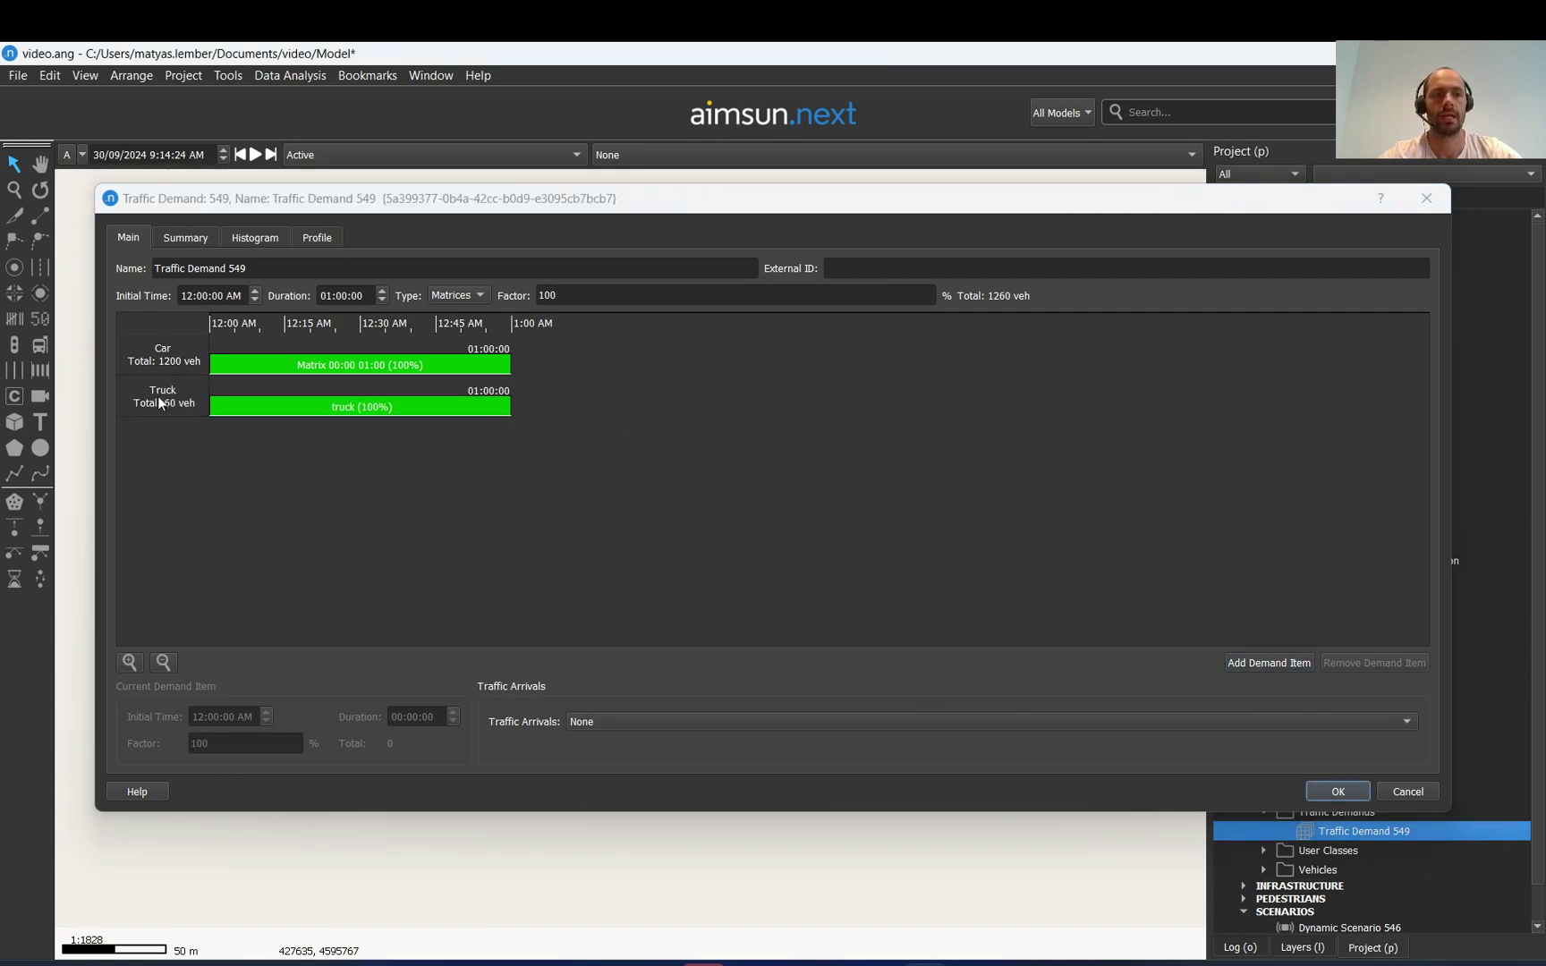
{"action": "left_click", "coordinate": [474, 368]}
{"action": "mouse_move", "coordinate": [507, 367]}
{"action": "left_mouse_down"}
{"action": "mouse_move", "coordinate": [379, 385]}
{"action": "mouse_move", "coordinate": [388, 367]}
{"action": "mouse_move", "coordinate": [523, 359]}
{"action": "left_mouse_up"}
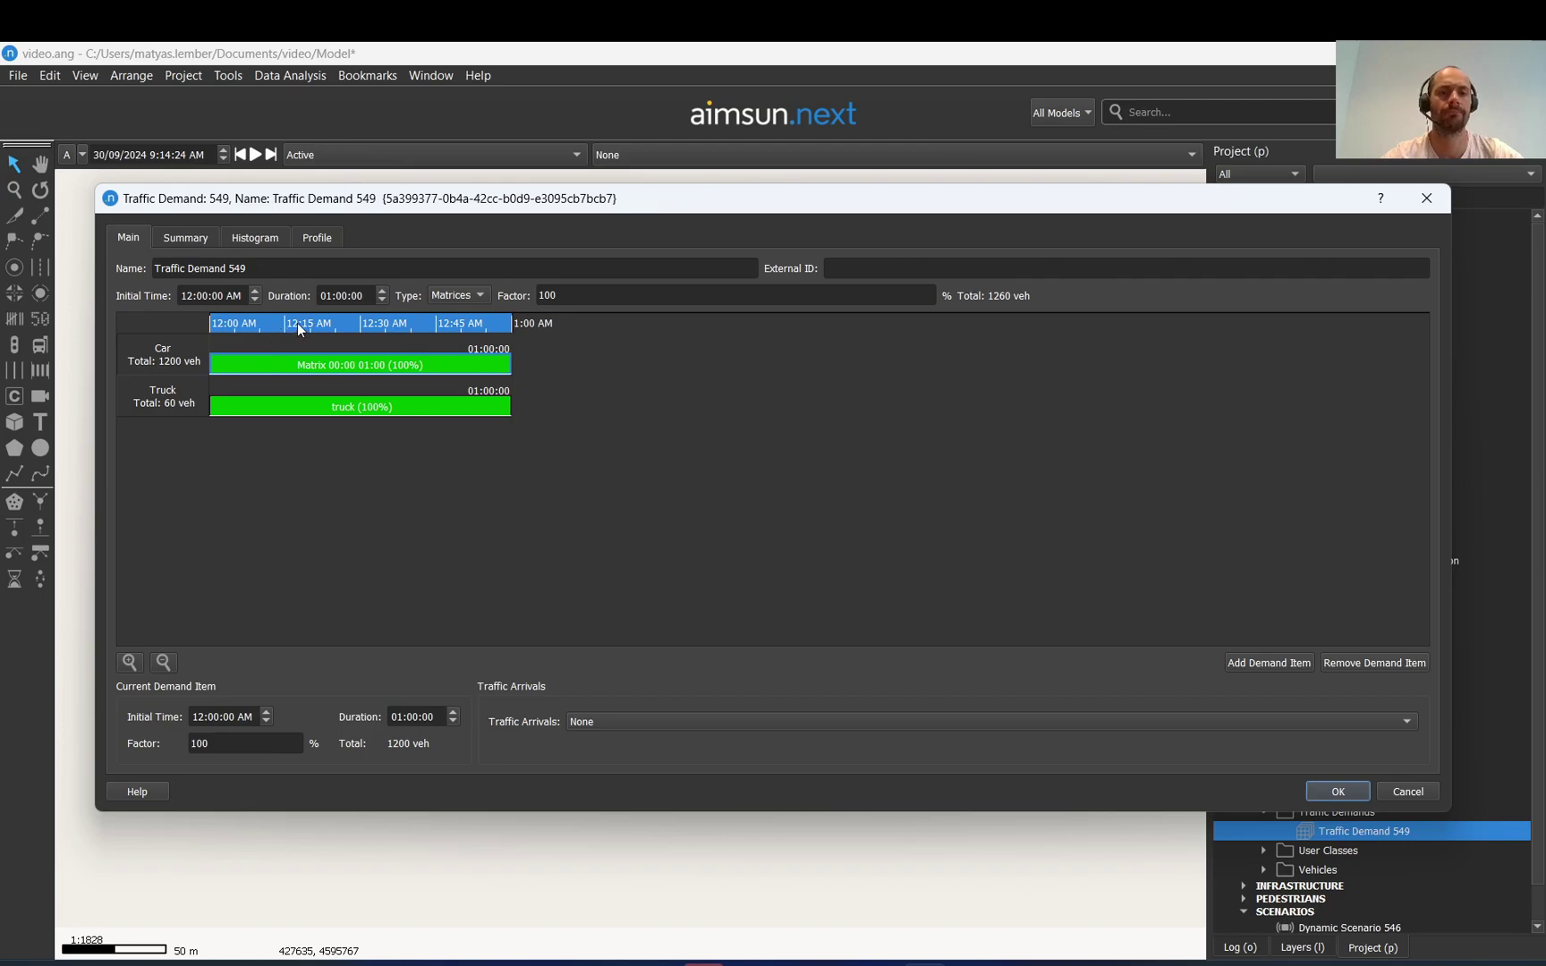
{"action": "left_click", "coordinate": [1339, 791]}
Check the truck matrix's trip cells, initial time and duration
{"action": "double_click", "coordinate": [1345, 406]}
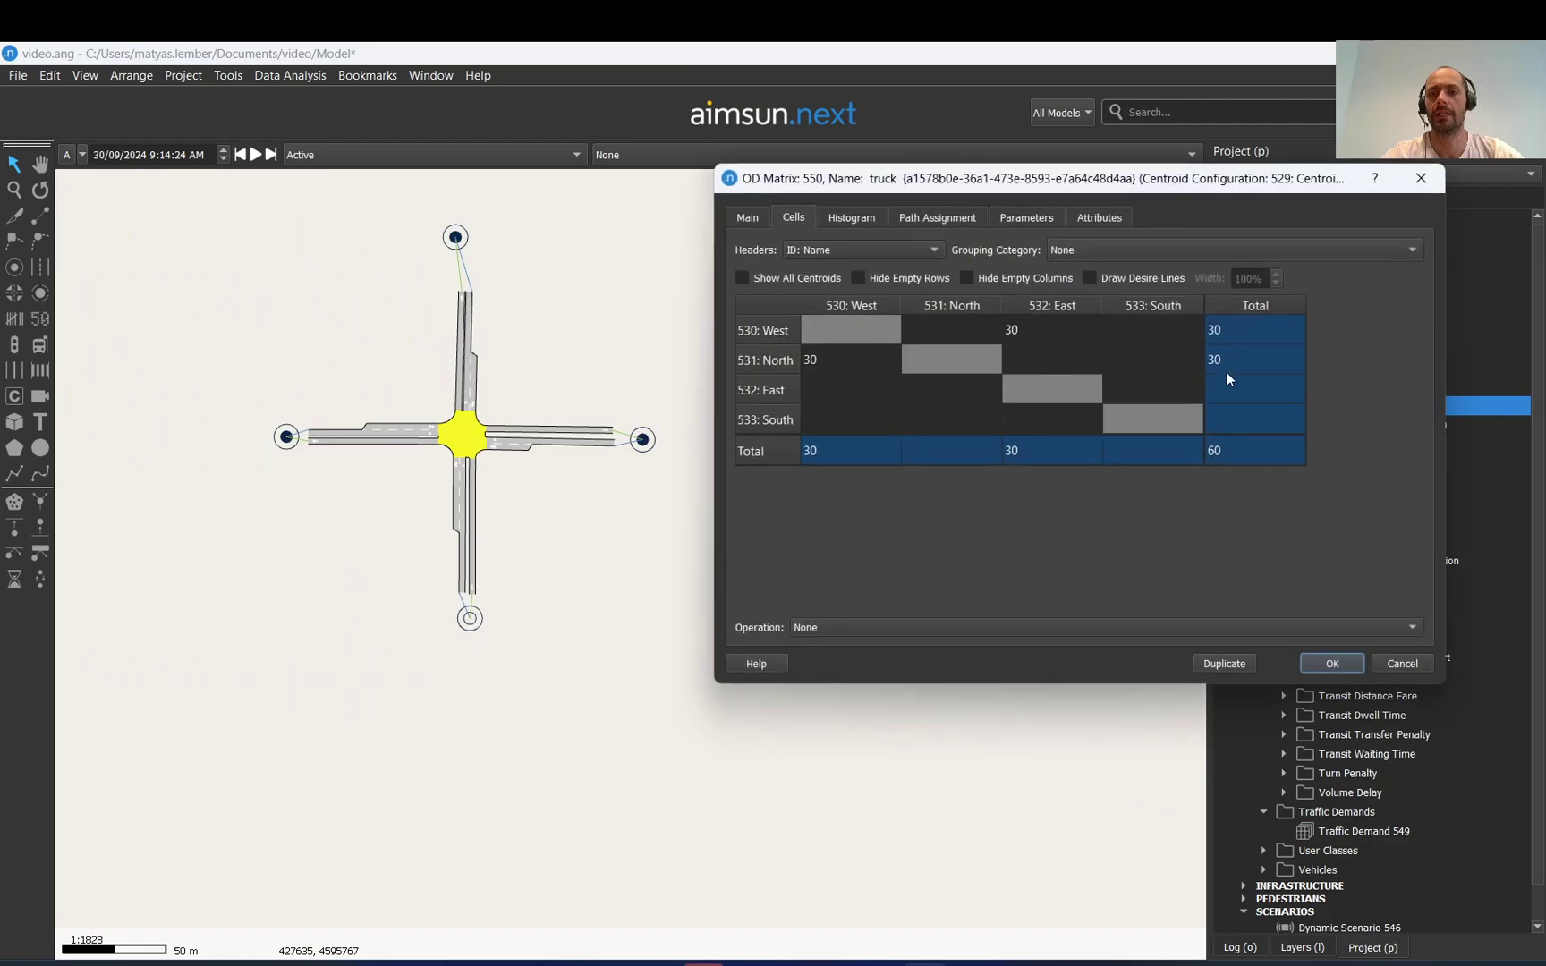
{"action": "left_click", "coordinate": [748, 218]}
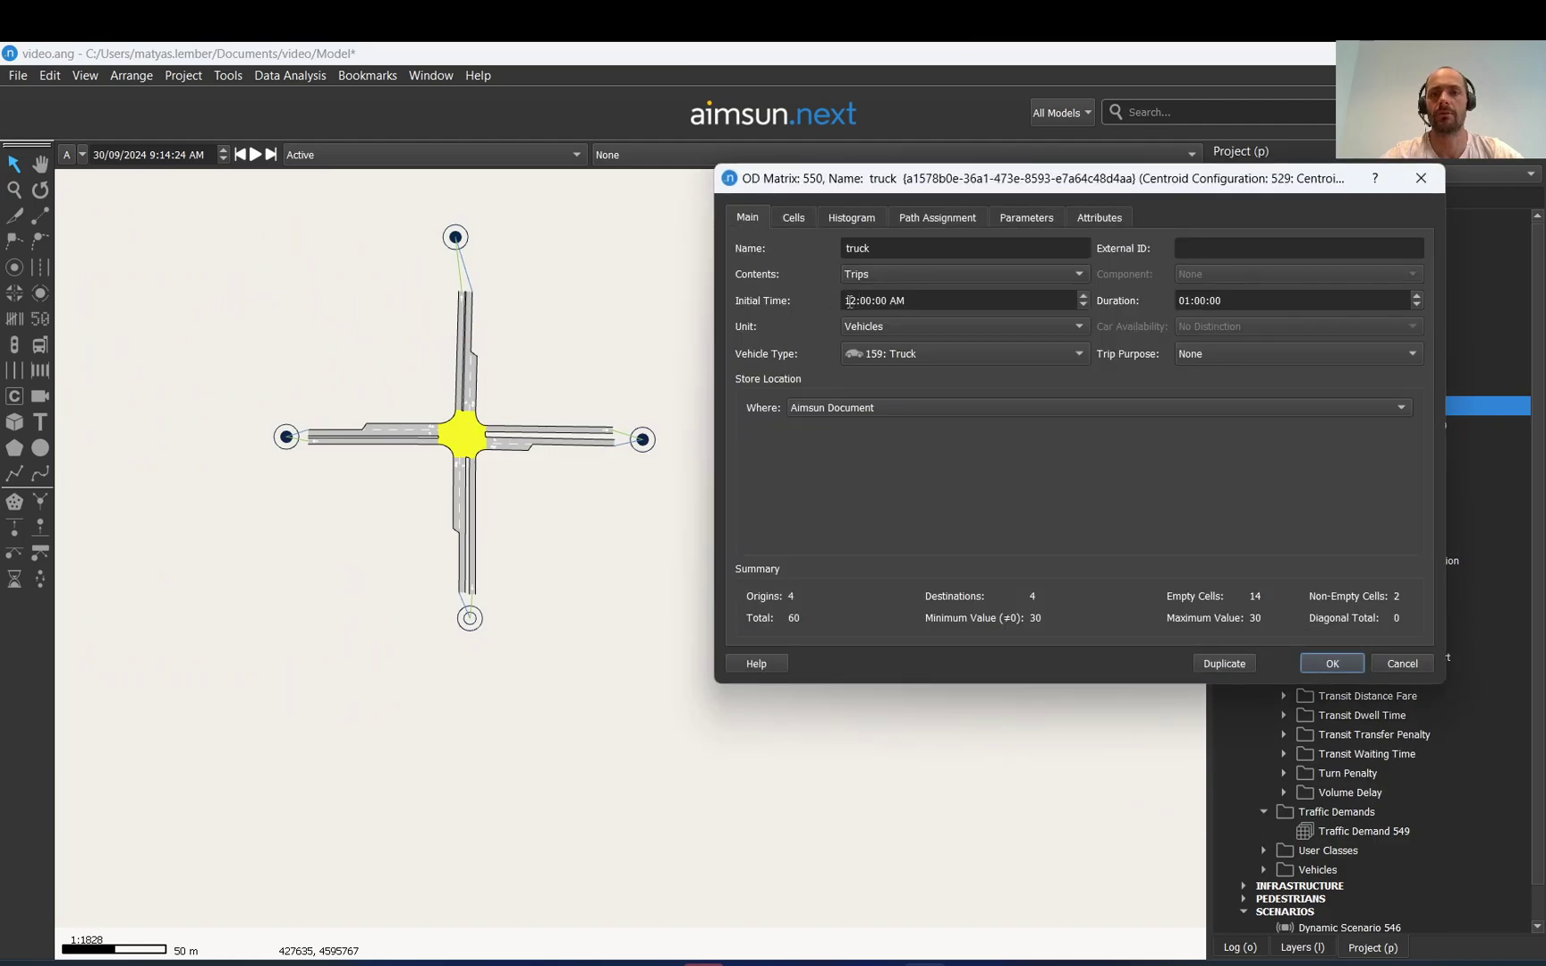
{"action": "left_click_drag", "start_coordinate": [1179, 301], "coordinate": [1250, 303]}
{"action": "left_click", "coordinate": [1249, 302]}
{"action": "double_click", "coordinate": [891, 300]}
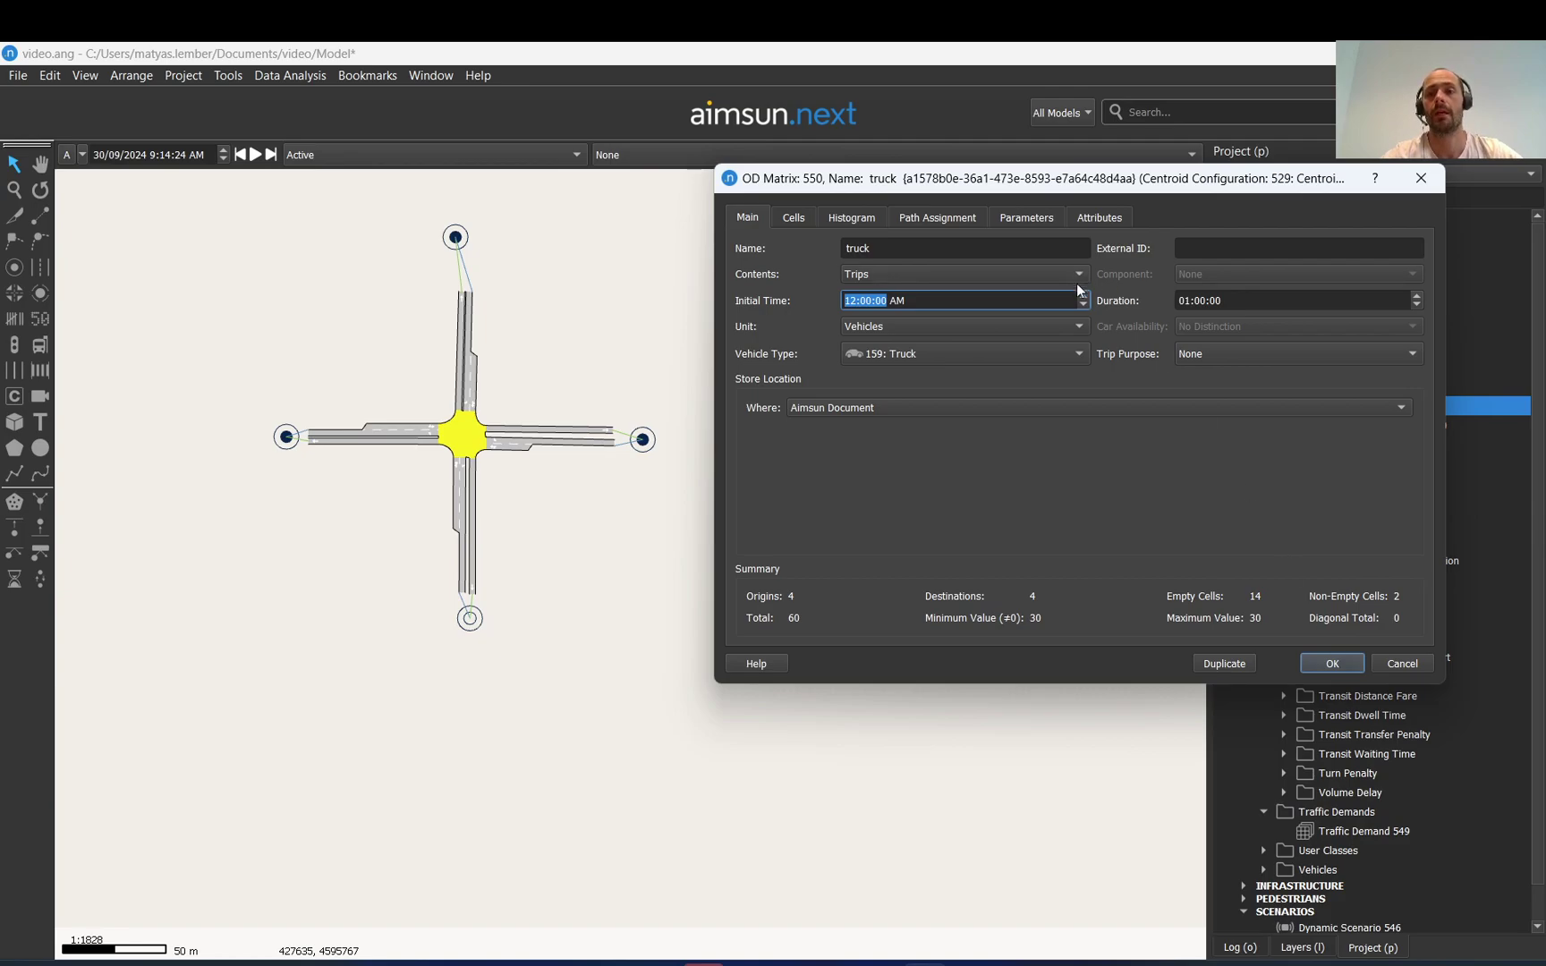
{"action": "left_click", "coordinate": [982, 305]}
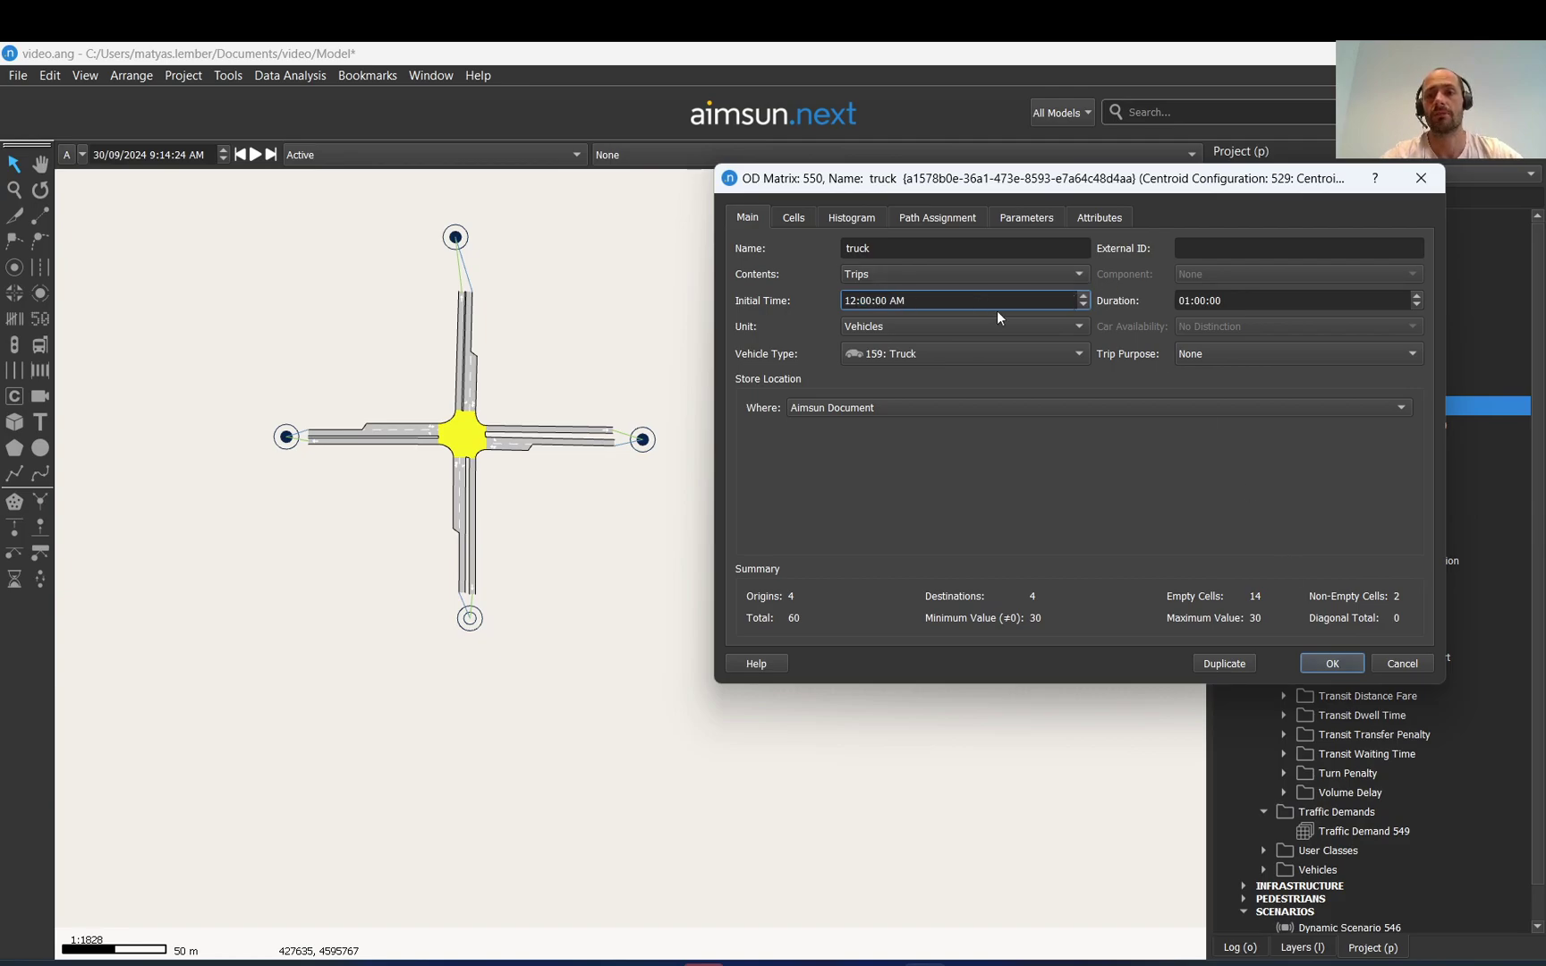
{"action": "left_click", "coordinate": [1331, 663]}
Review the OD matrices available to Traffic Demand 549 and inspect its truck demand item
{"action": "left_click", "coordinate": [1342, 835]}
{"action": "double_click", "coordinate": [1342, 837]}
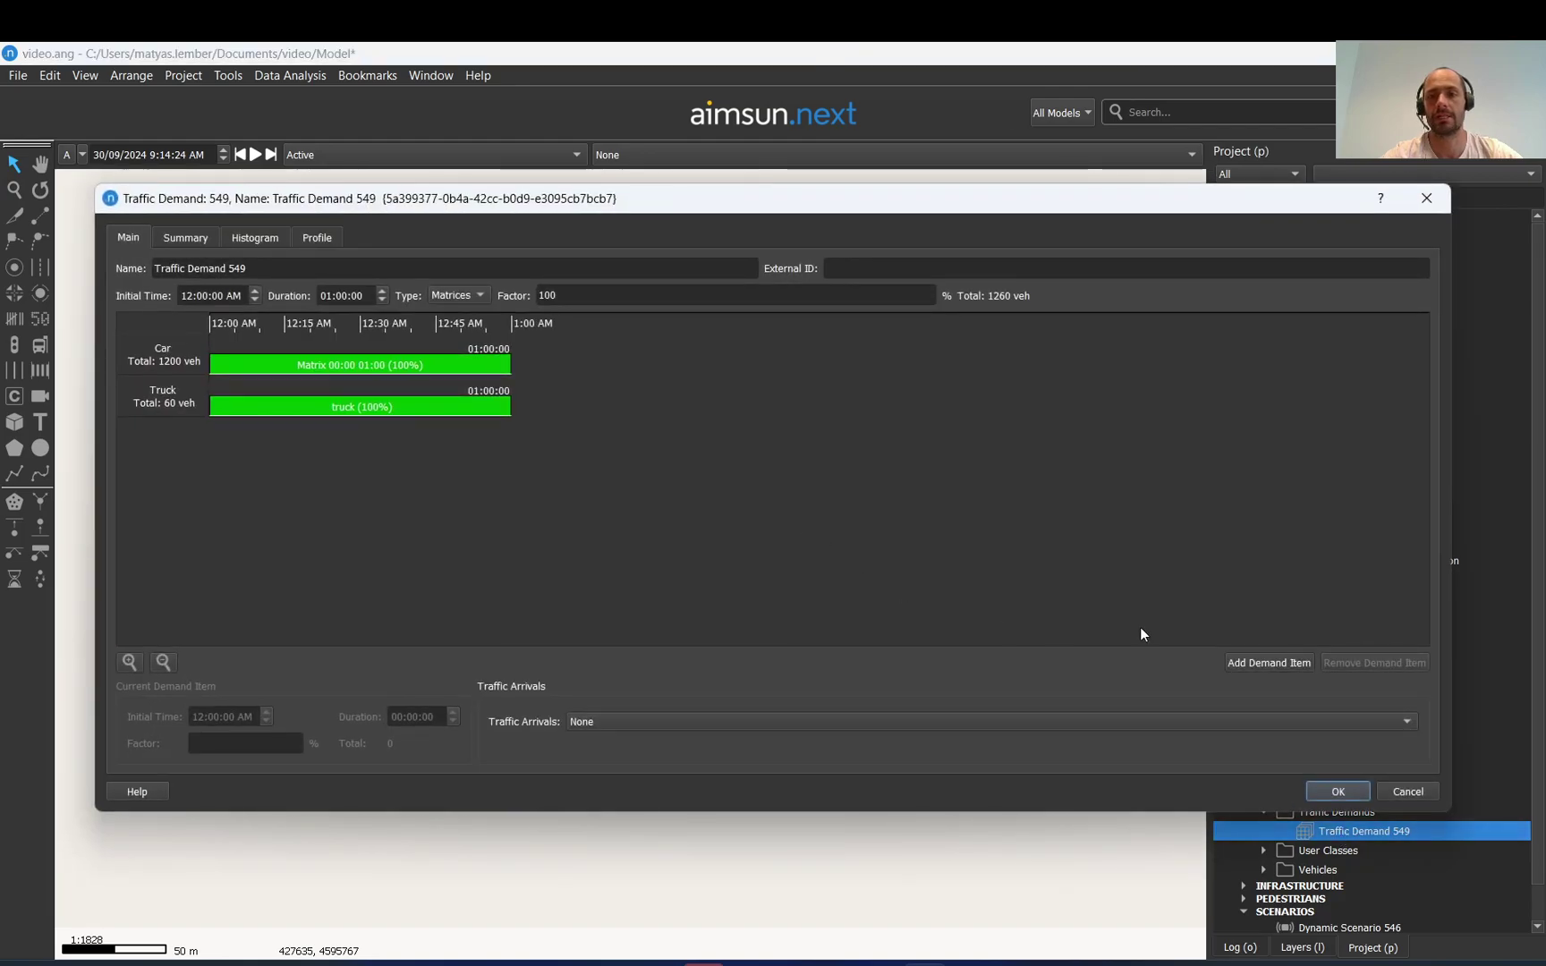
{"action": "left_click", "coordinate": [1284, 662]}
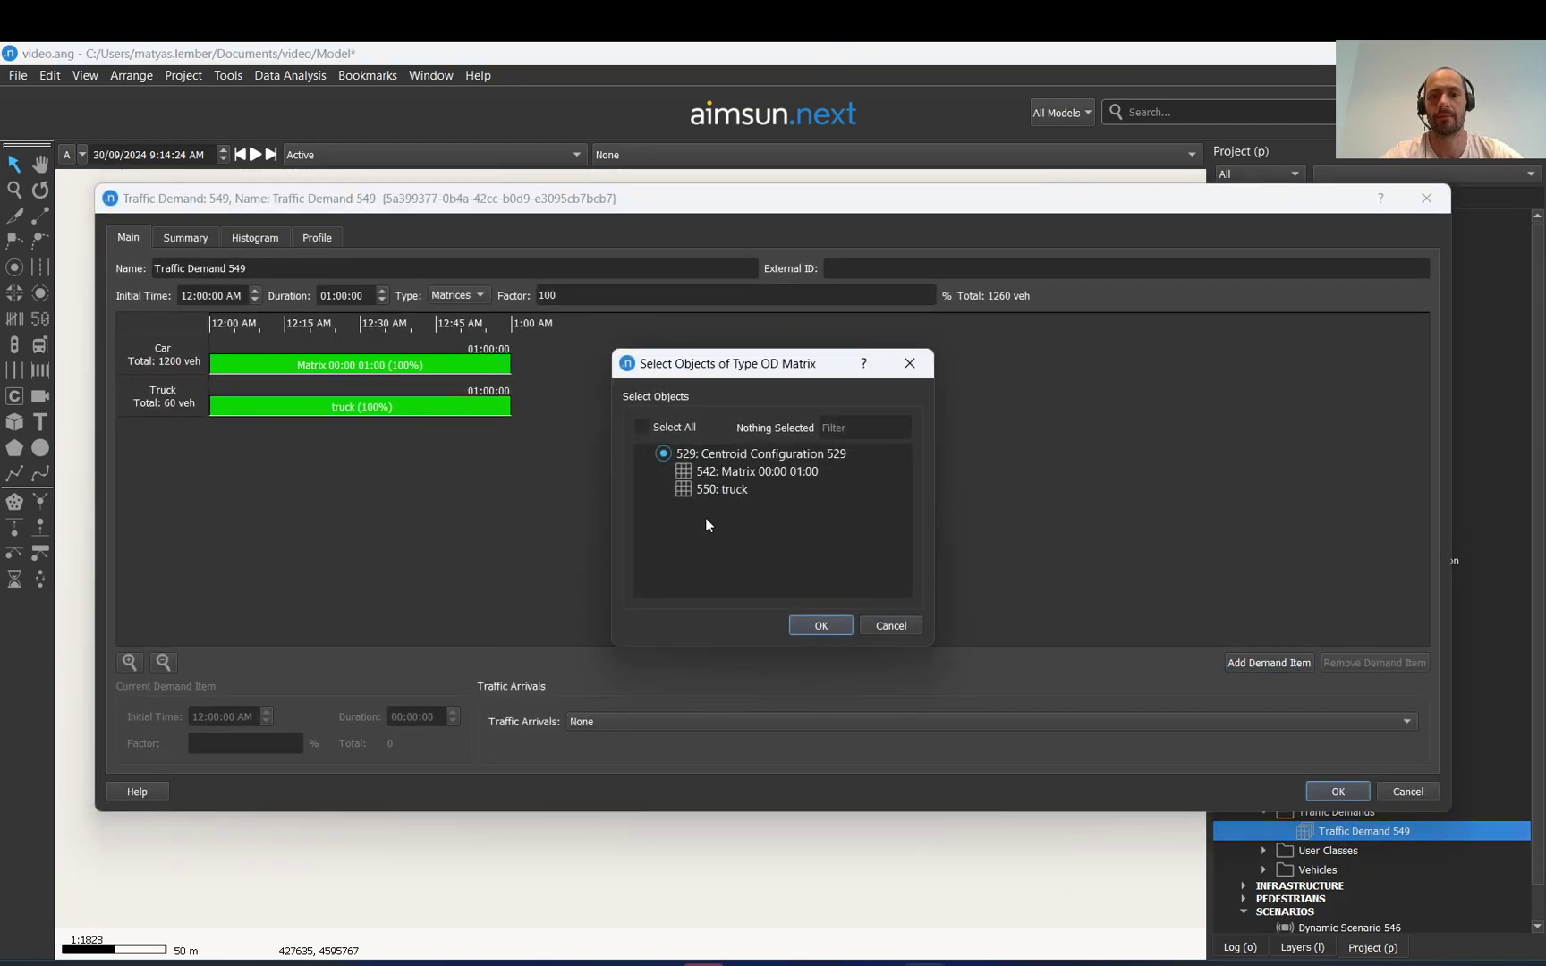
{"action": "left_click", "coordinate": [892, 625]}
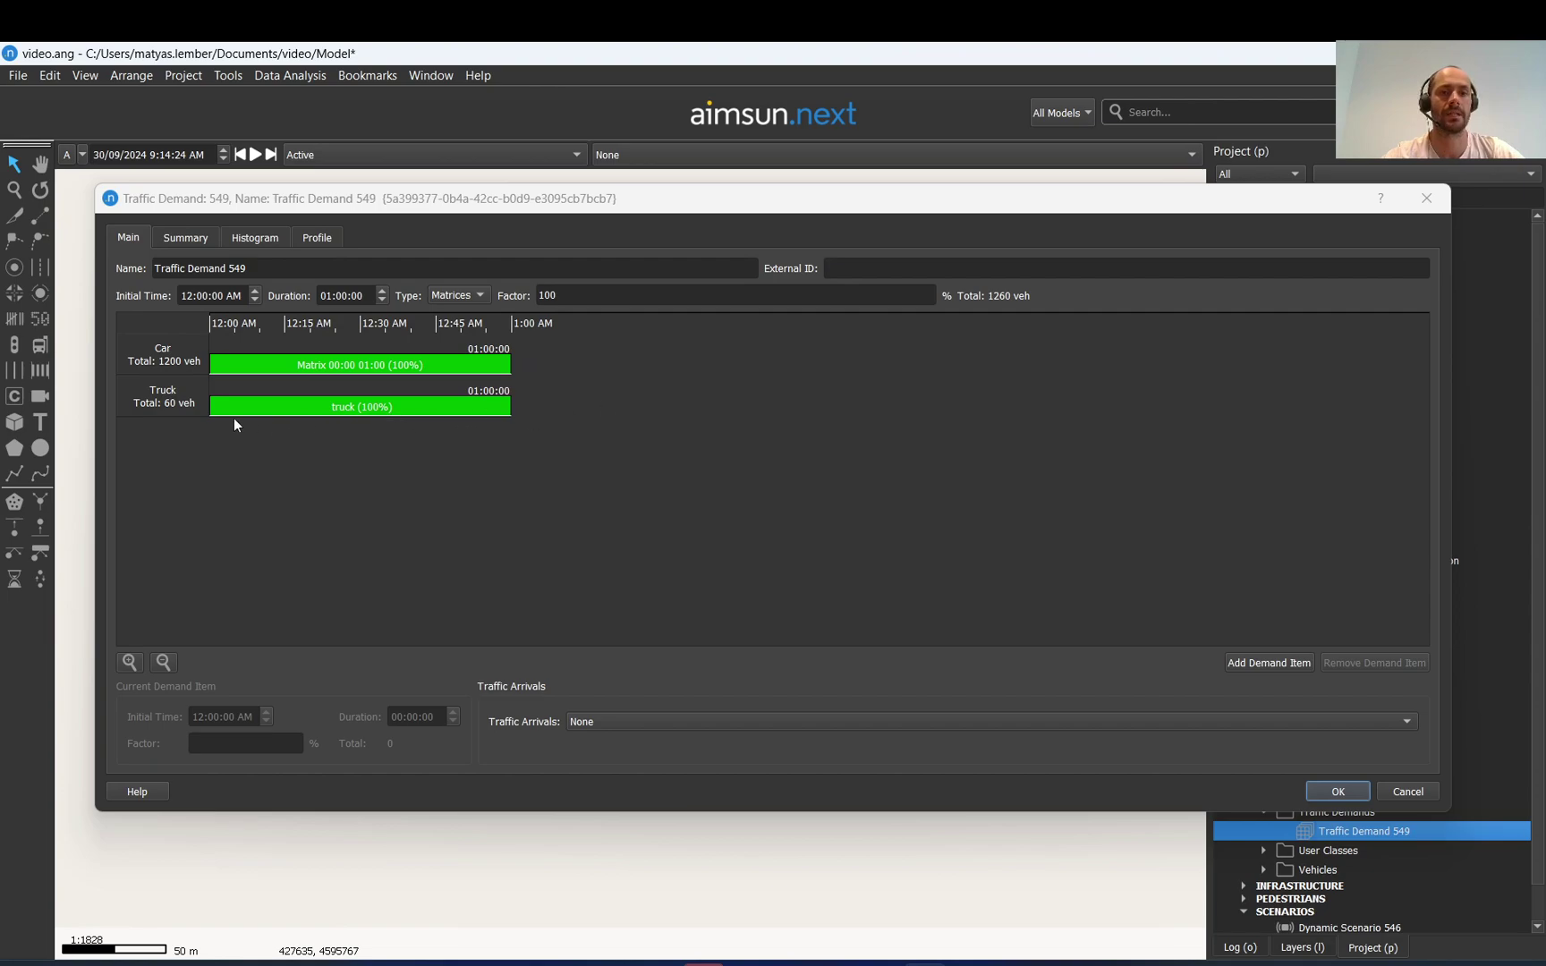
{"action": "left_click", "coordinate": [308, 409]}
{"action": "left_click", "coordinate": [1365, 662]}
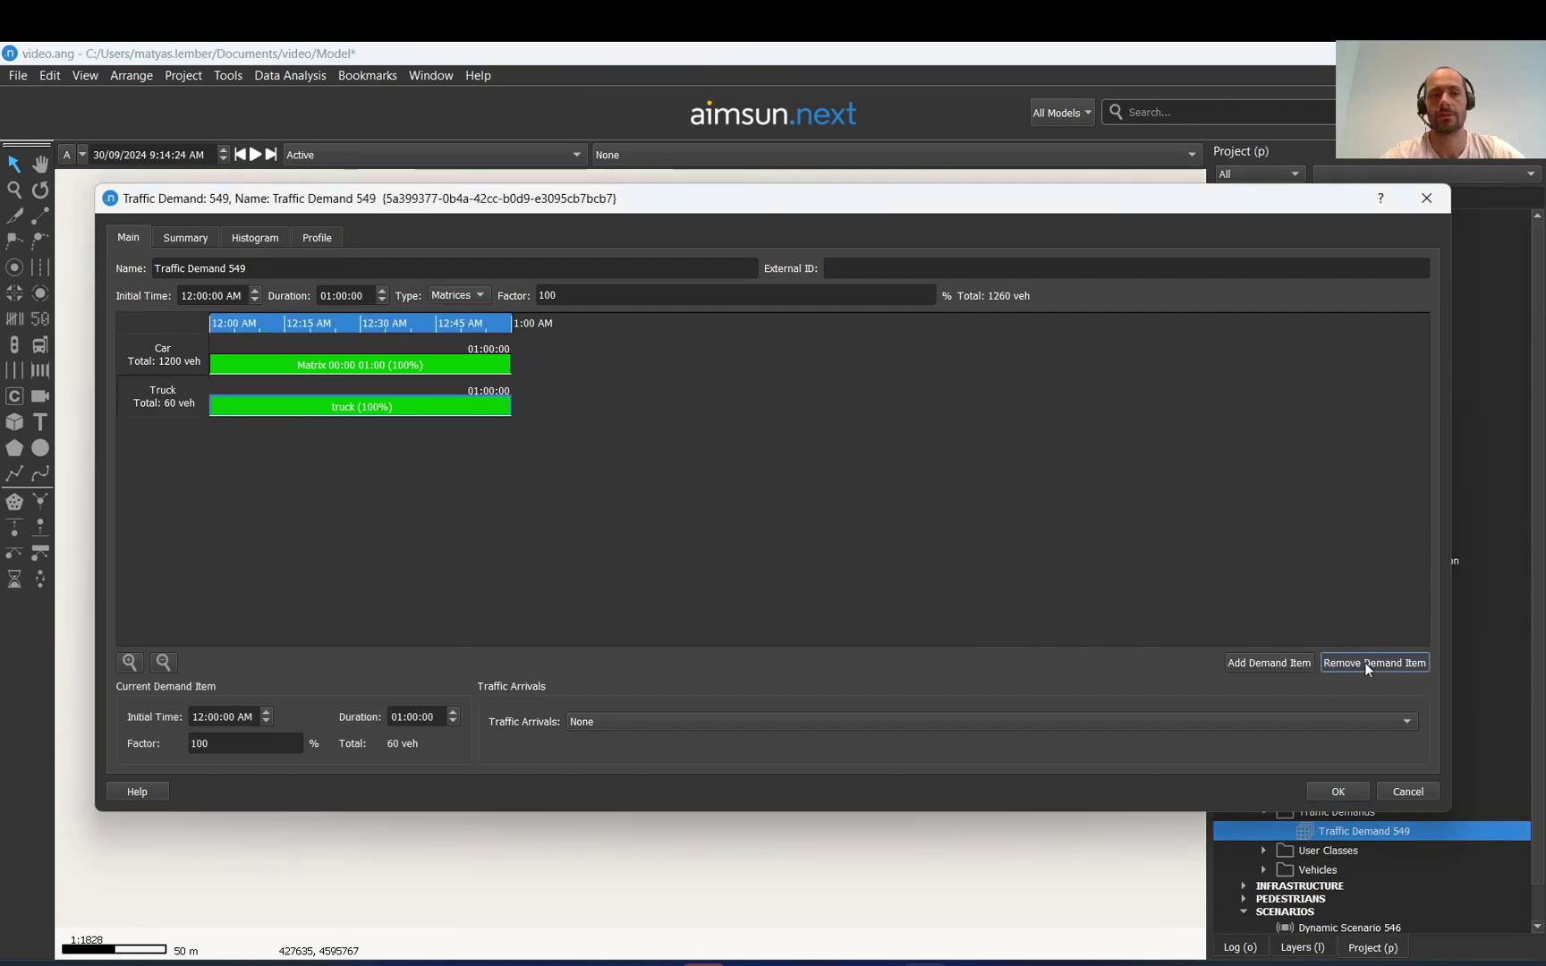
{"action": "left_click", "coordinate": [1335, 793]}
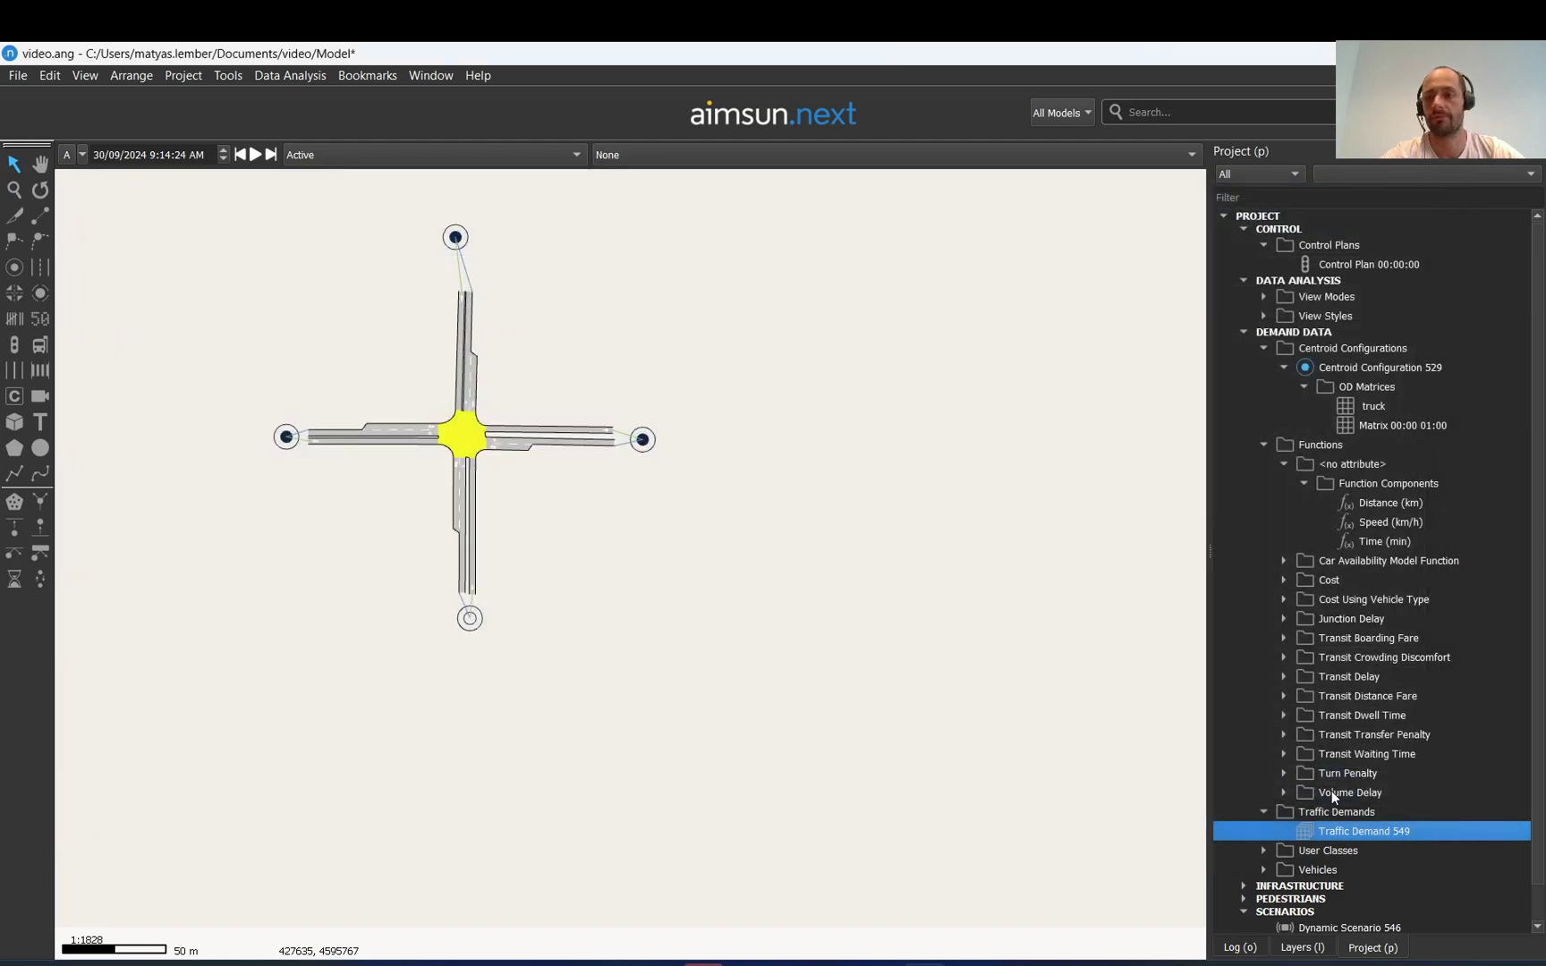
Create a master control plan, add Control Plan 00:00:00 to it as a control plan item, and accept it
{"action": "right_click", "coordinate": [1305, 227]}
{"action": "mouse_move", "coordinate": [1311, 234]}
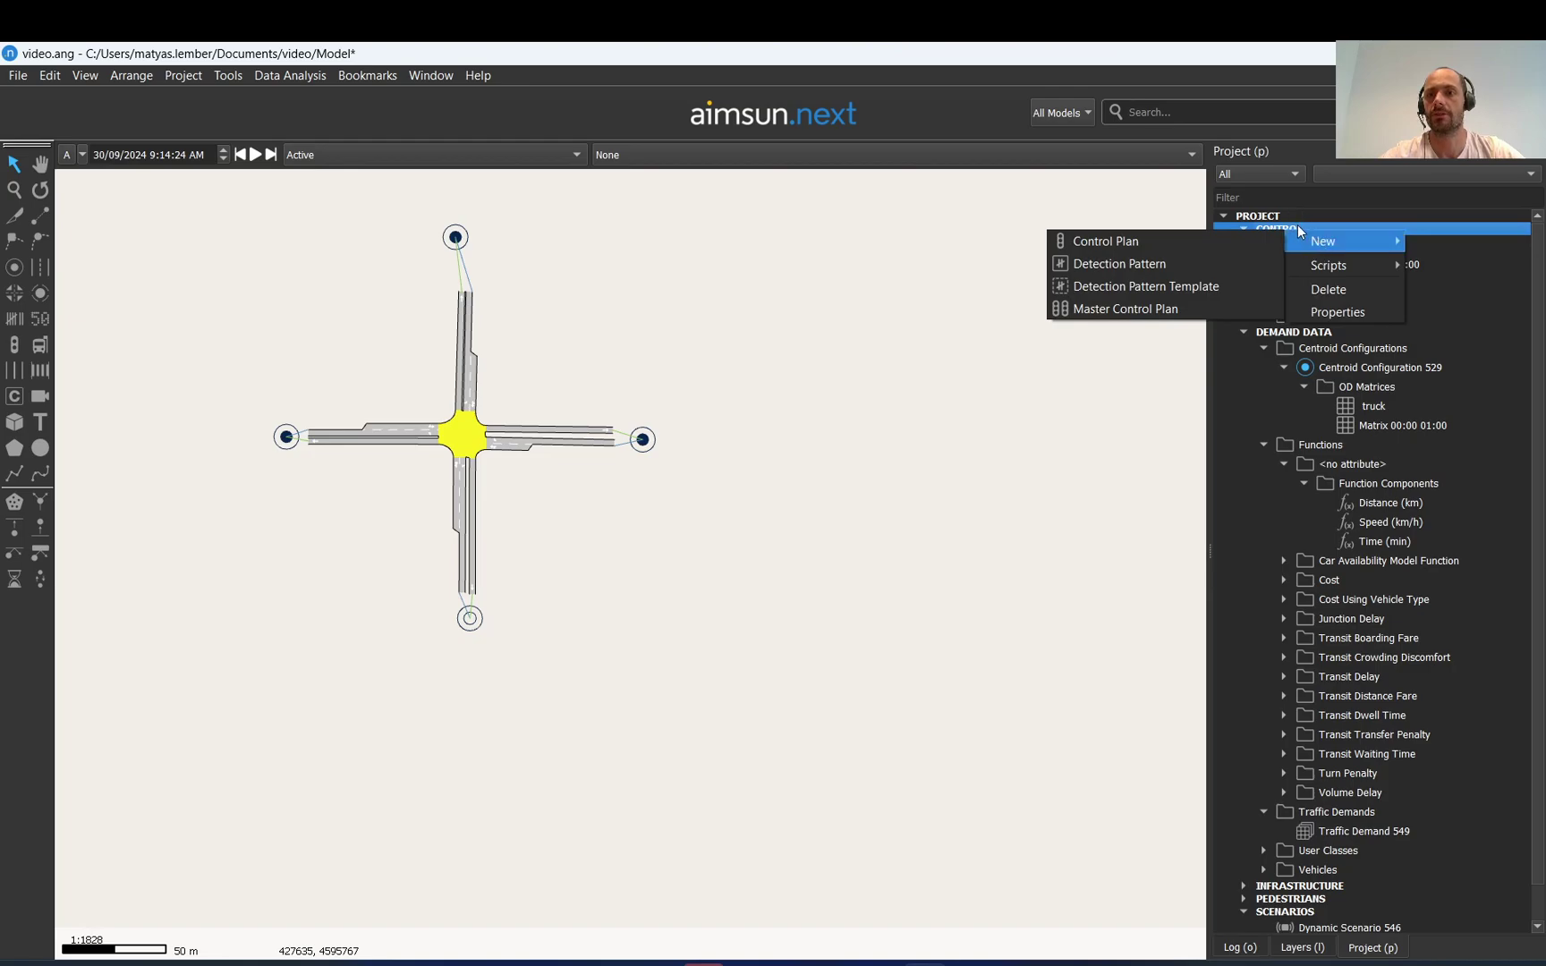
{"action": "left_click", "coordinate": [1135, 307]}
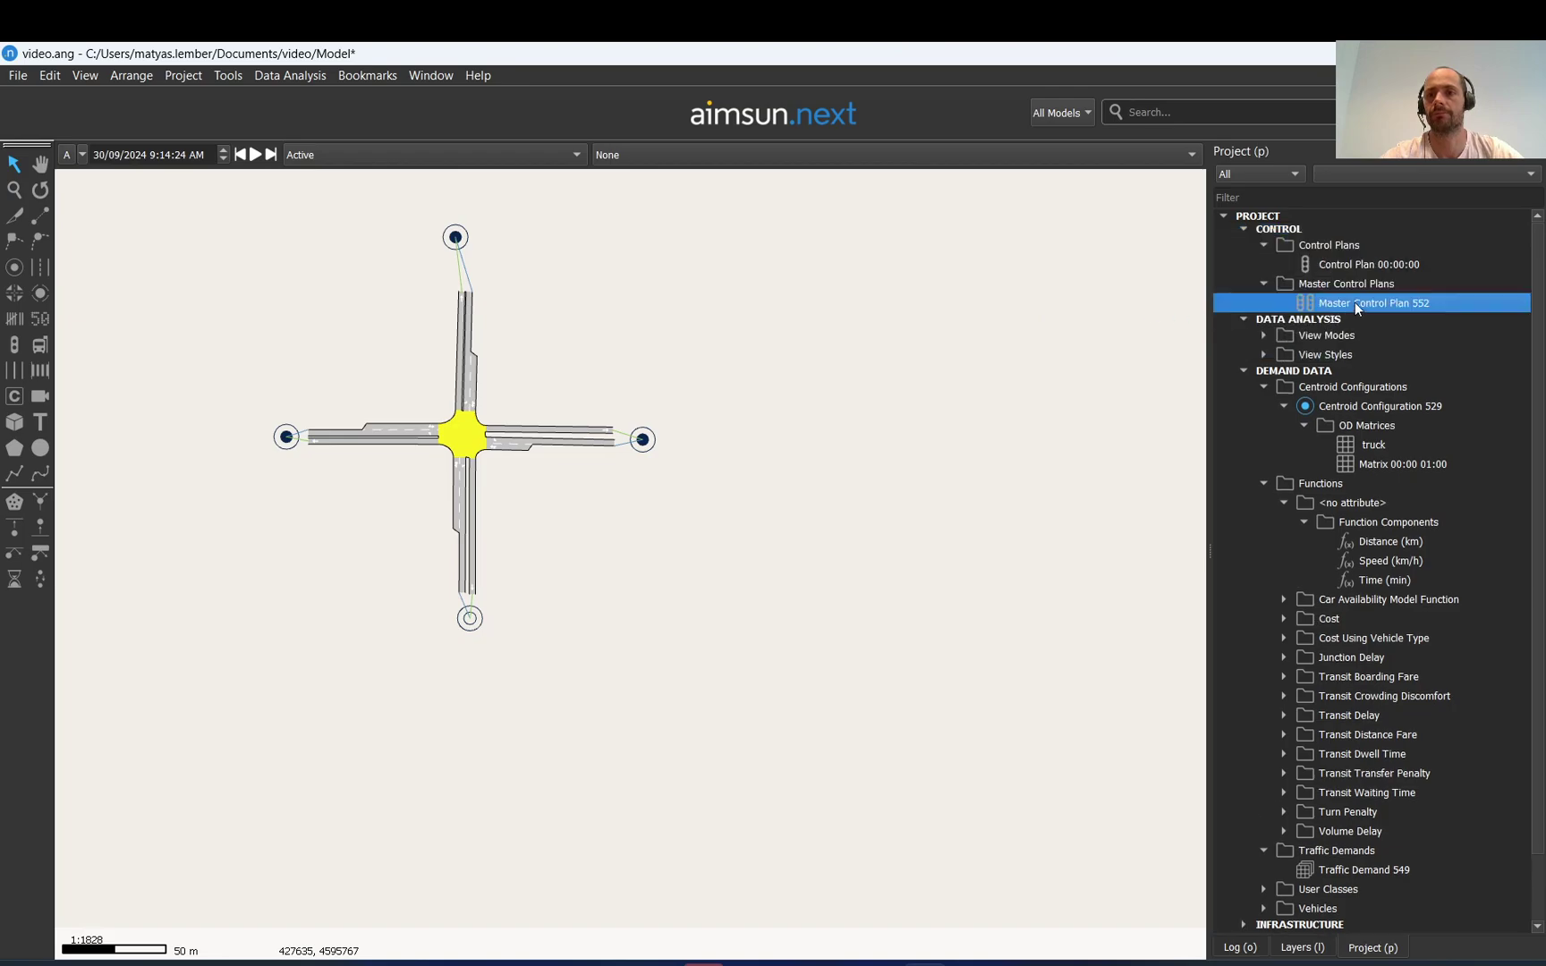
{"action": "double_click", "coordinate": [1354, 302]}
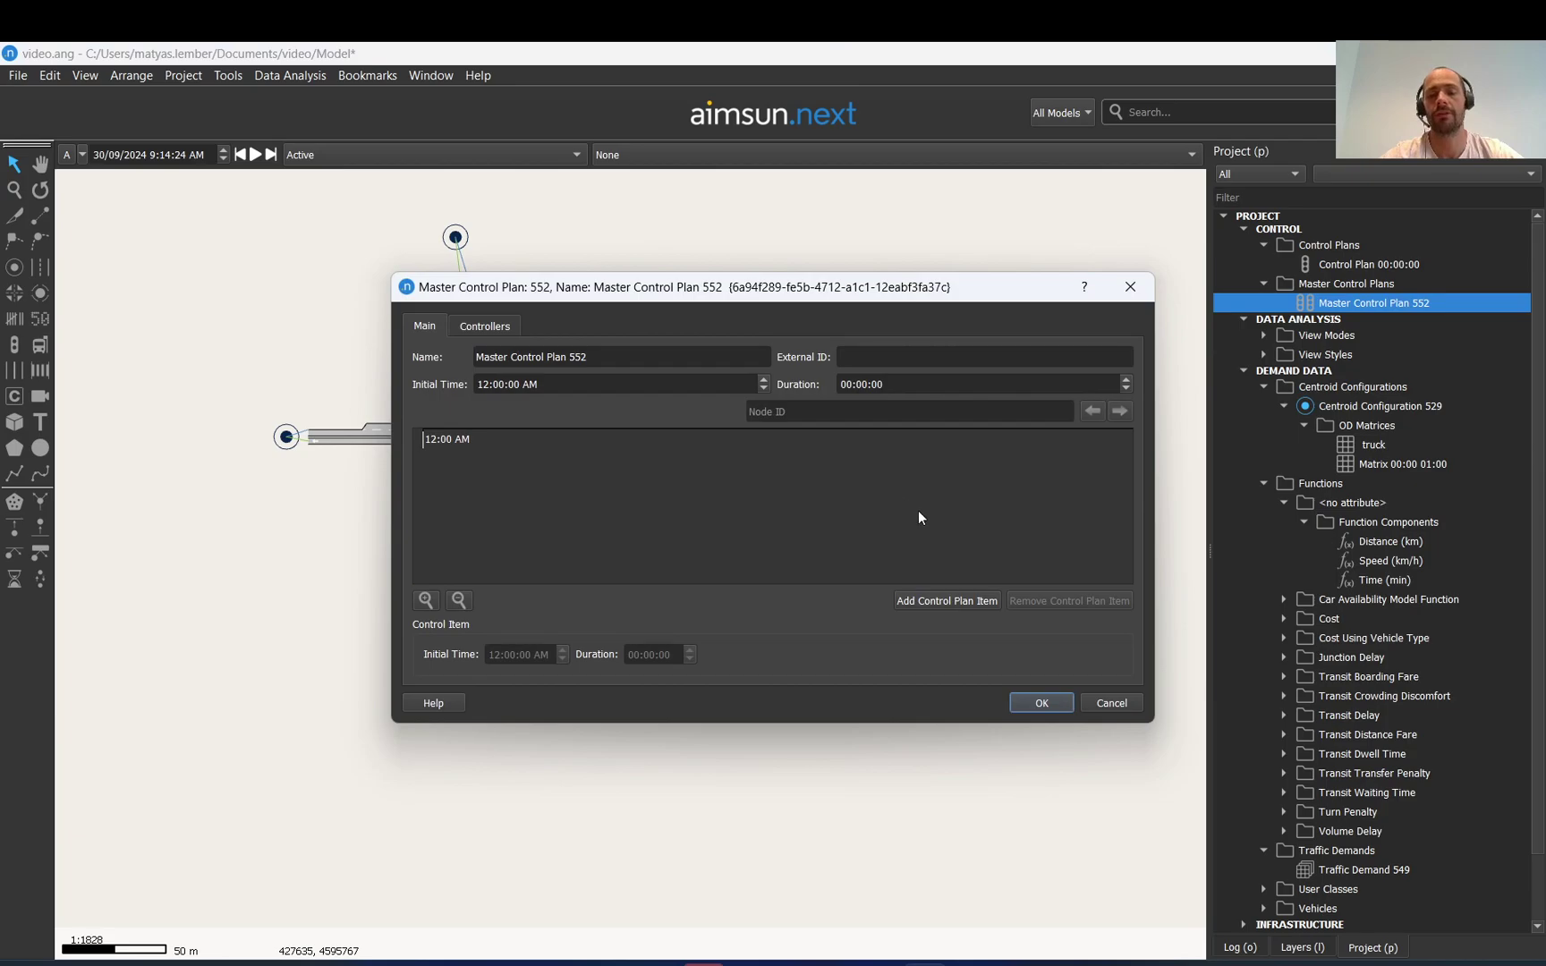
{"action": "left_click", "coordinate": [967, 599]}
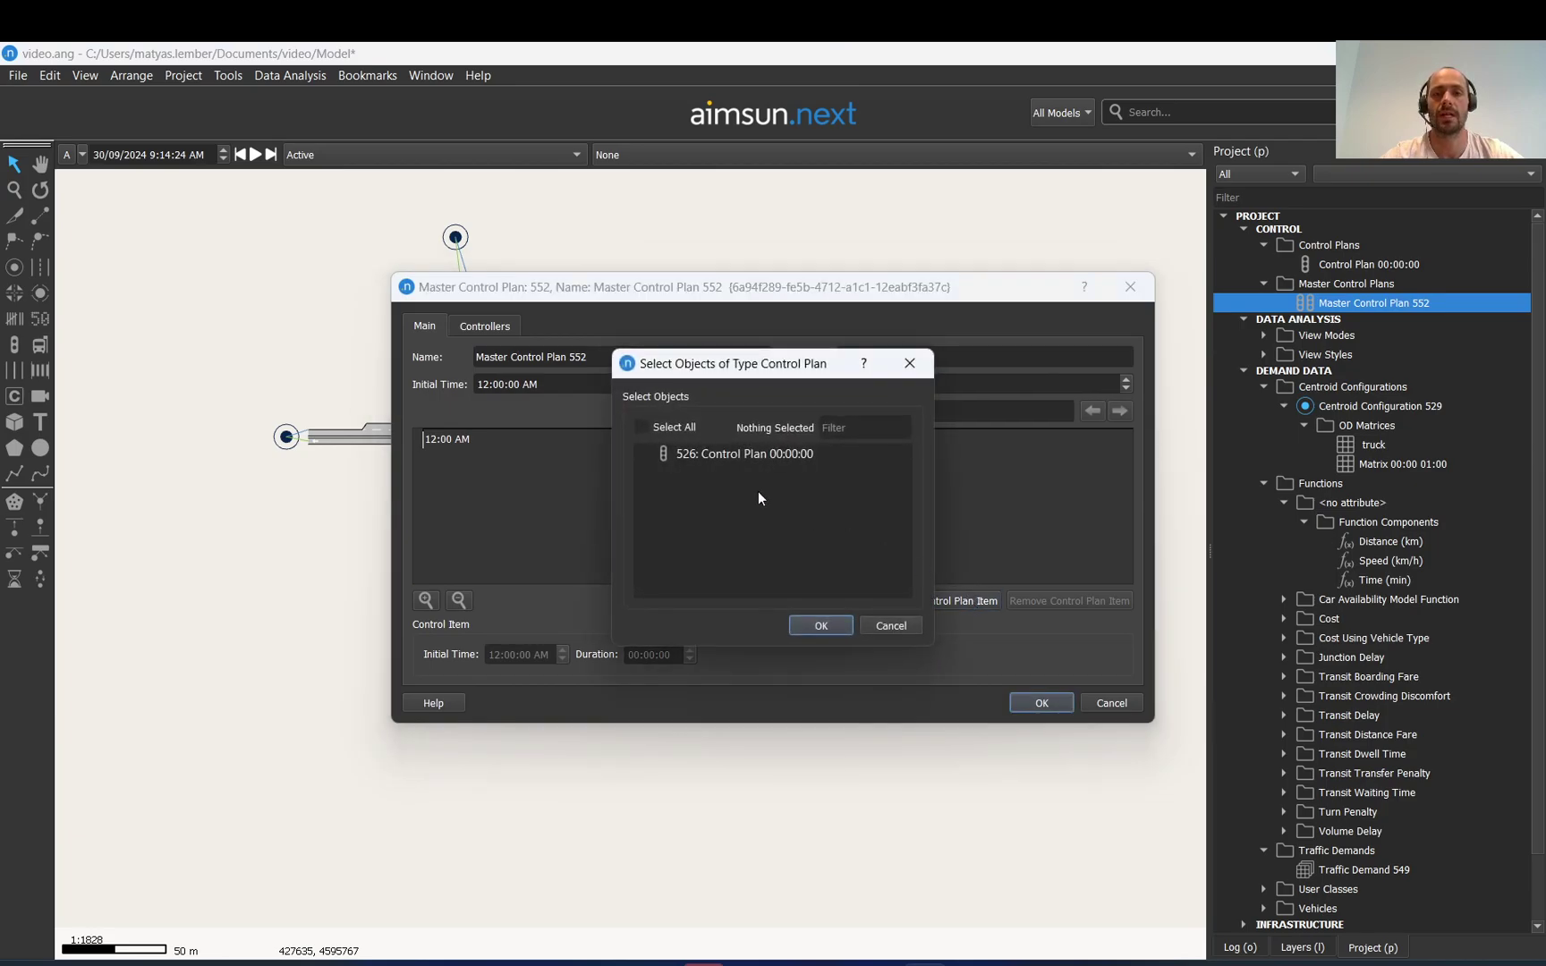
{"action": "left_click", "coordinate": [644, 454]}
{"action": "left_click", "coordinate": [821, 626]}
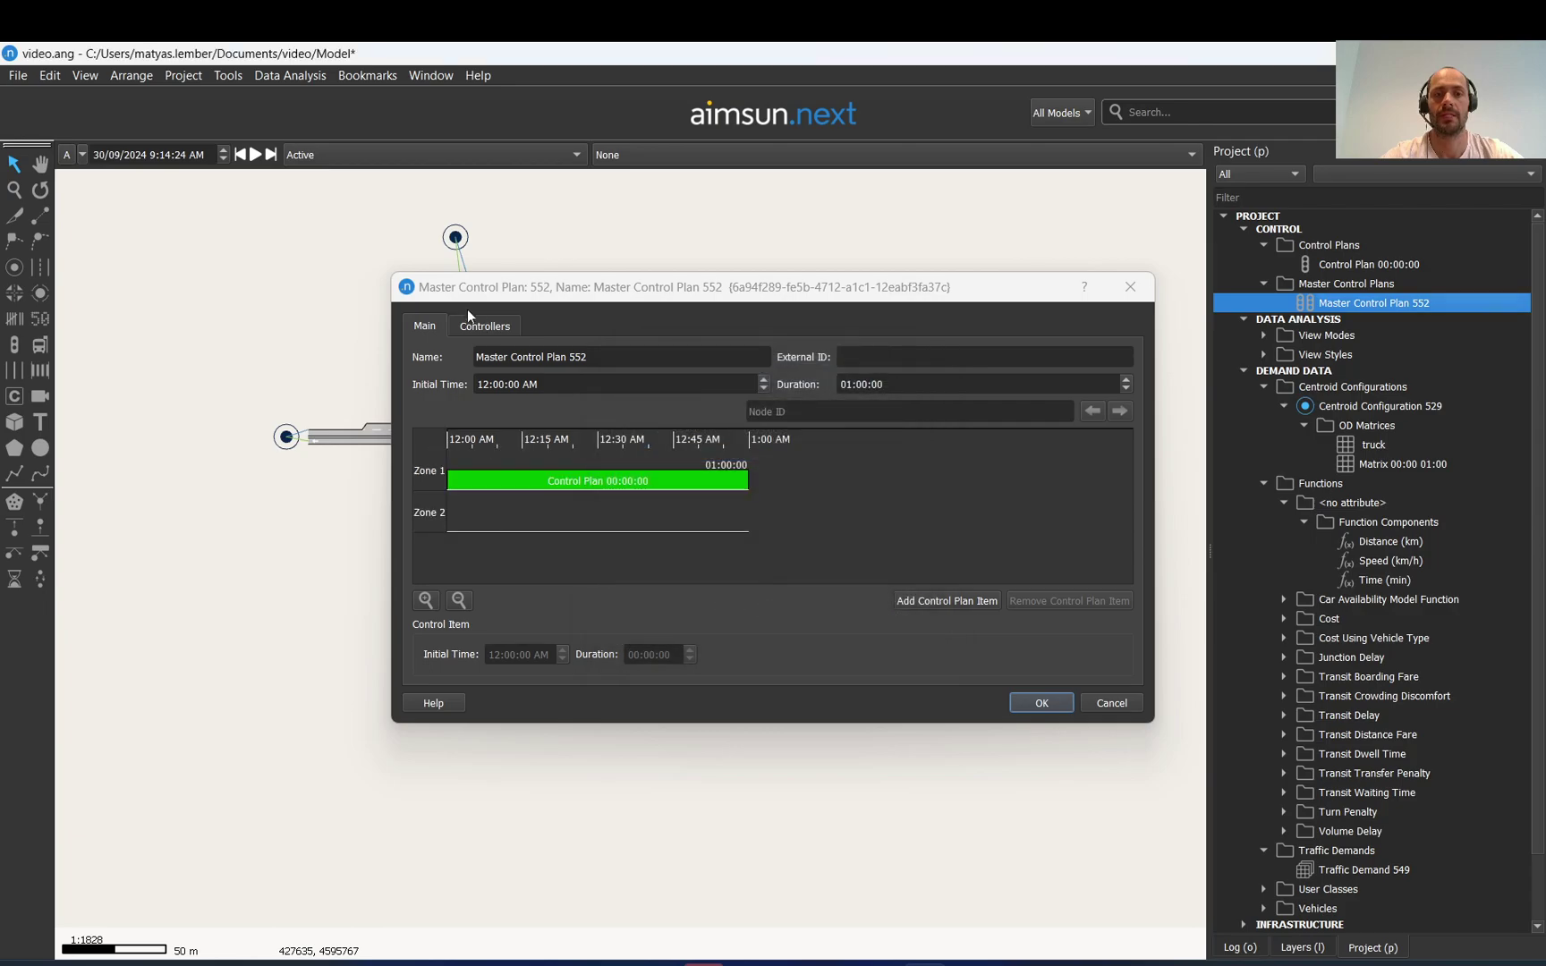
{"action": "left_click", "coordinate": [539, 484]}
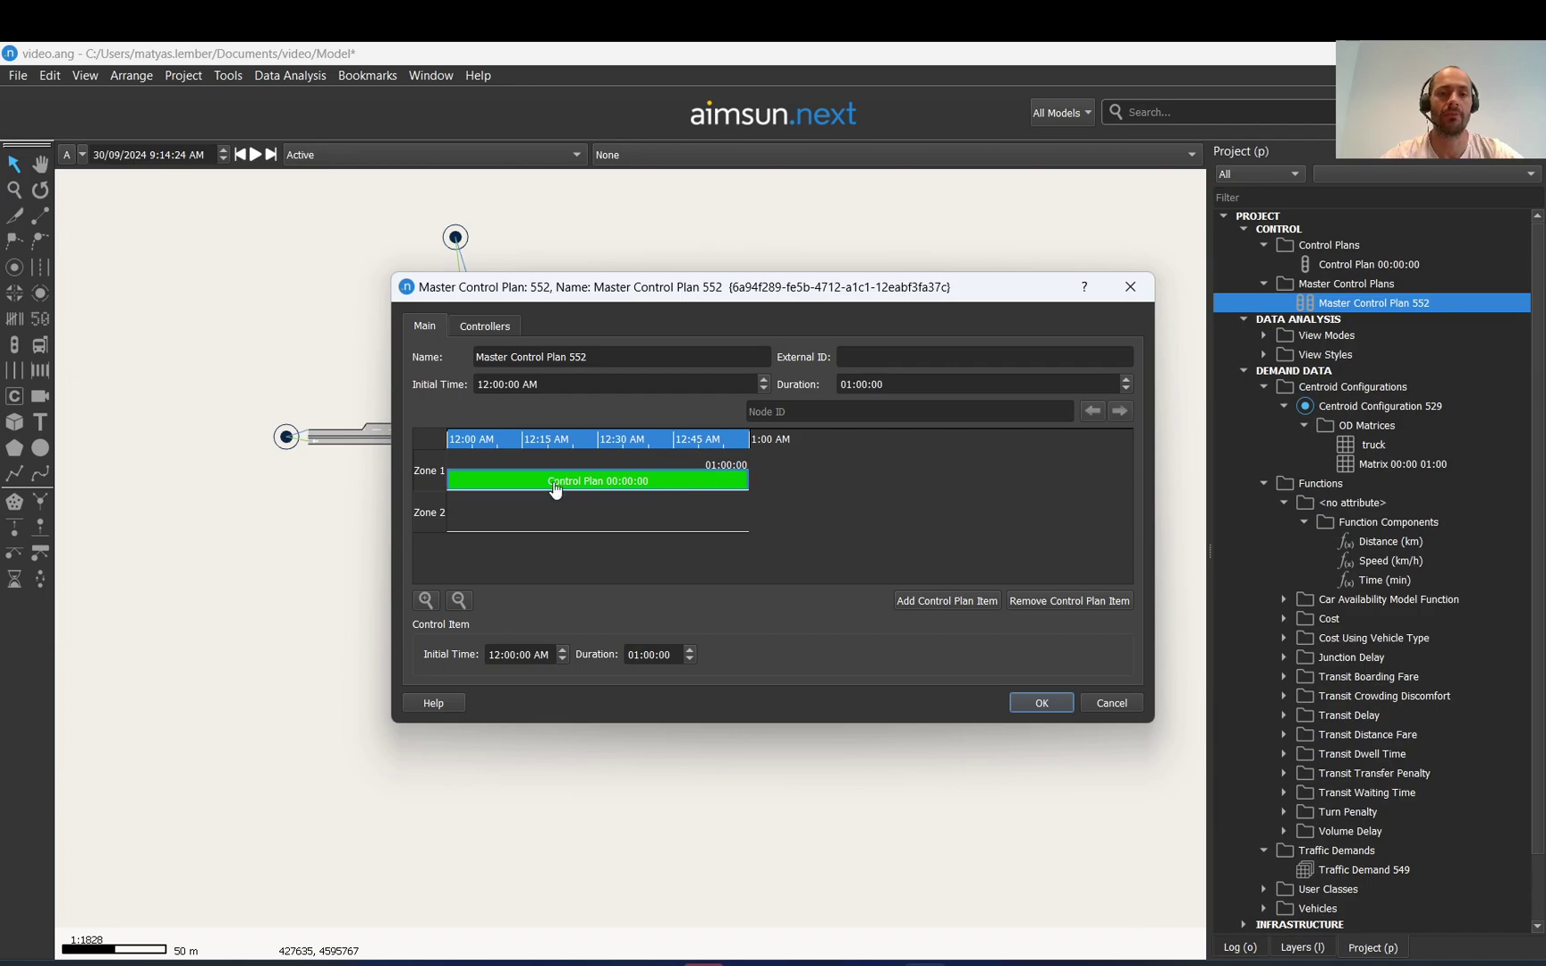
{"action": "left_click", "coordinate": [1060, 705]}
Rename Control Plan 00:00:00 as "first hour"
{"action": "double_click", "coordinate": [1359, 264]}
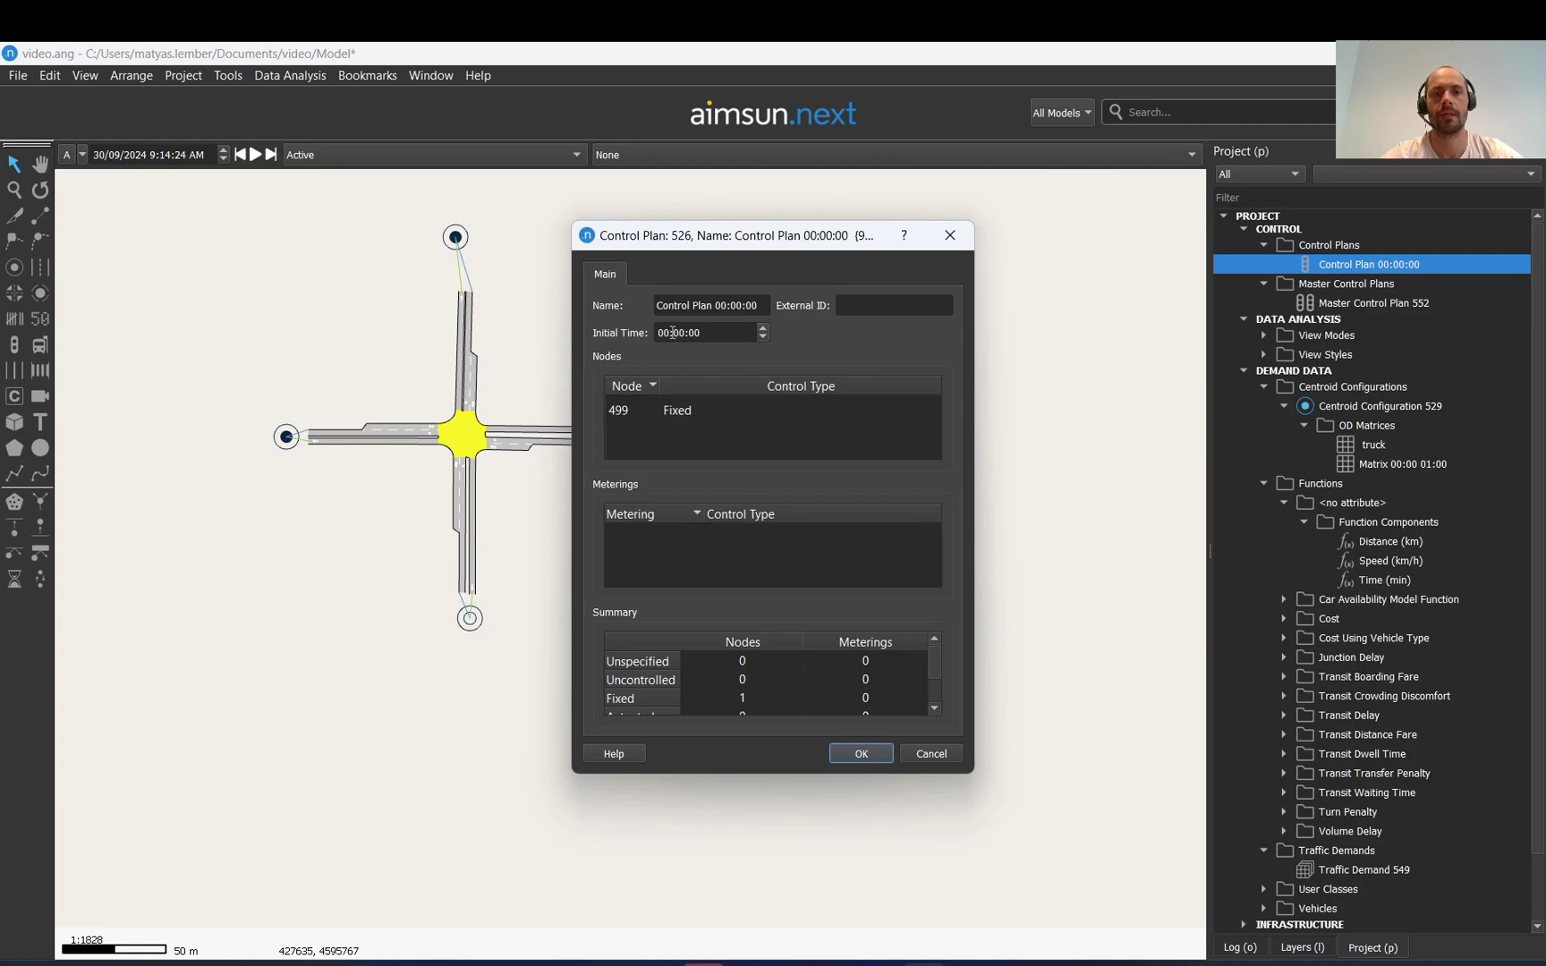
{"action": "triple_click", "coordinate": [761, 305]}
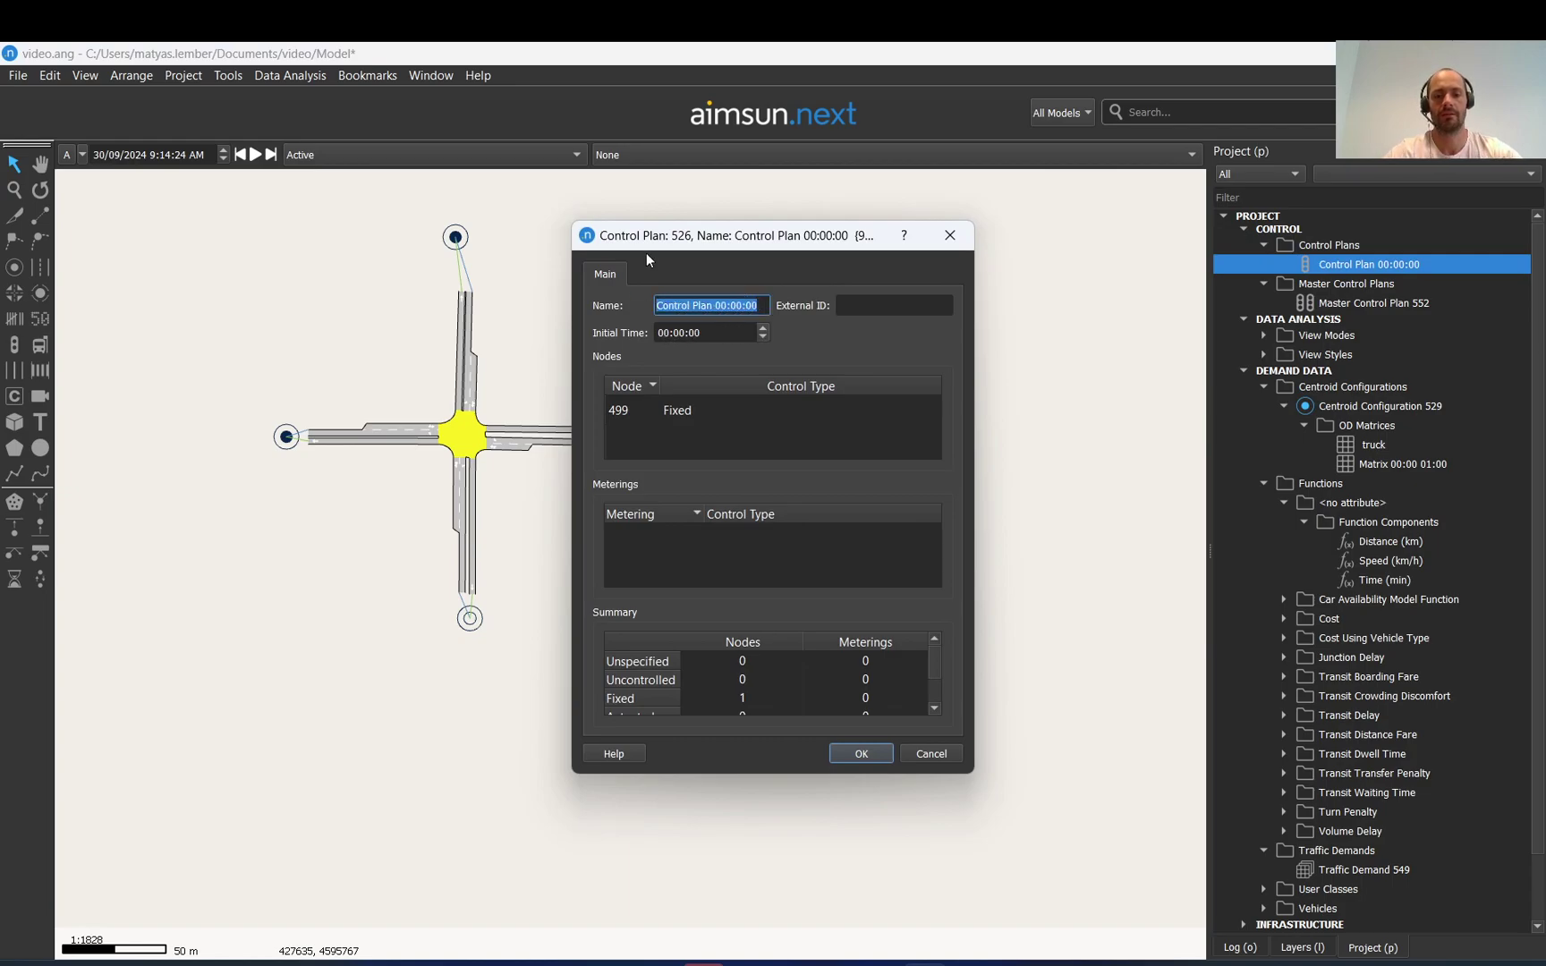
{"action": "type", "text": "first hour"}
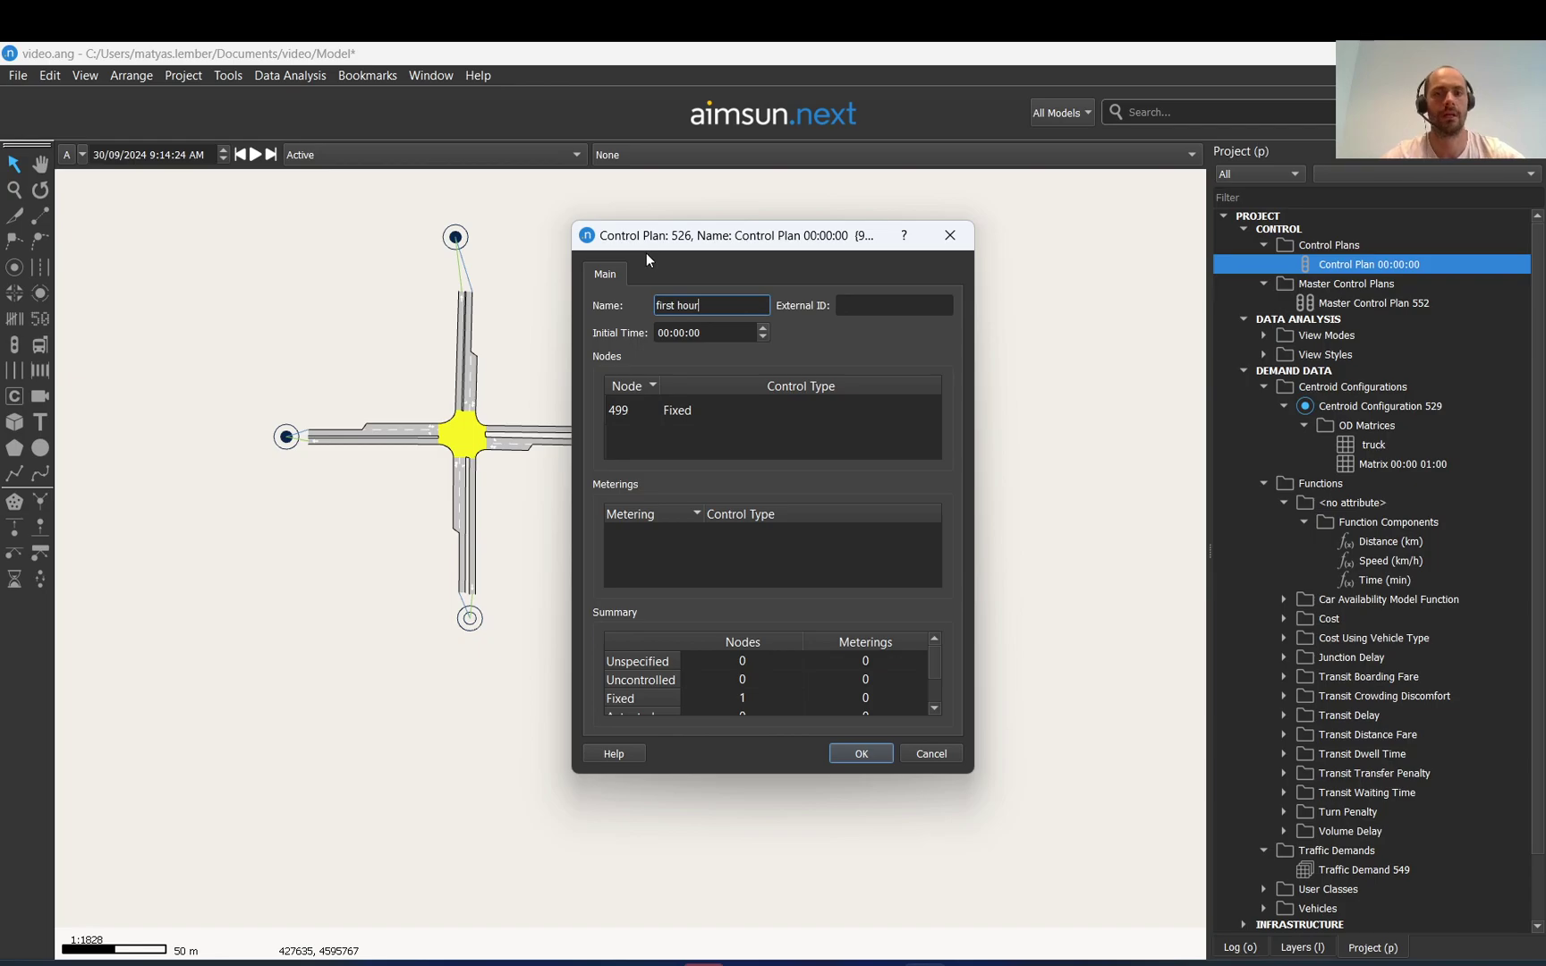
{"action": "left_click", "coordinate": [664, 329]}
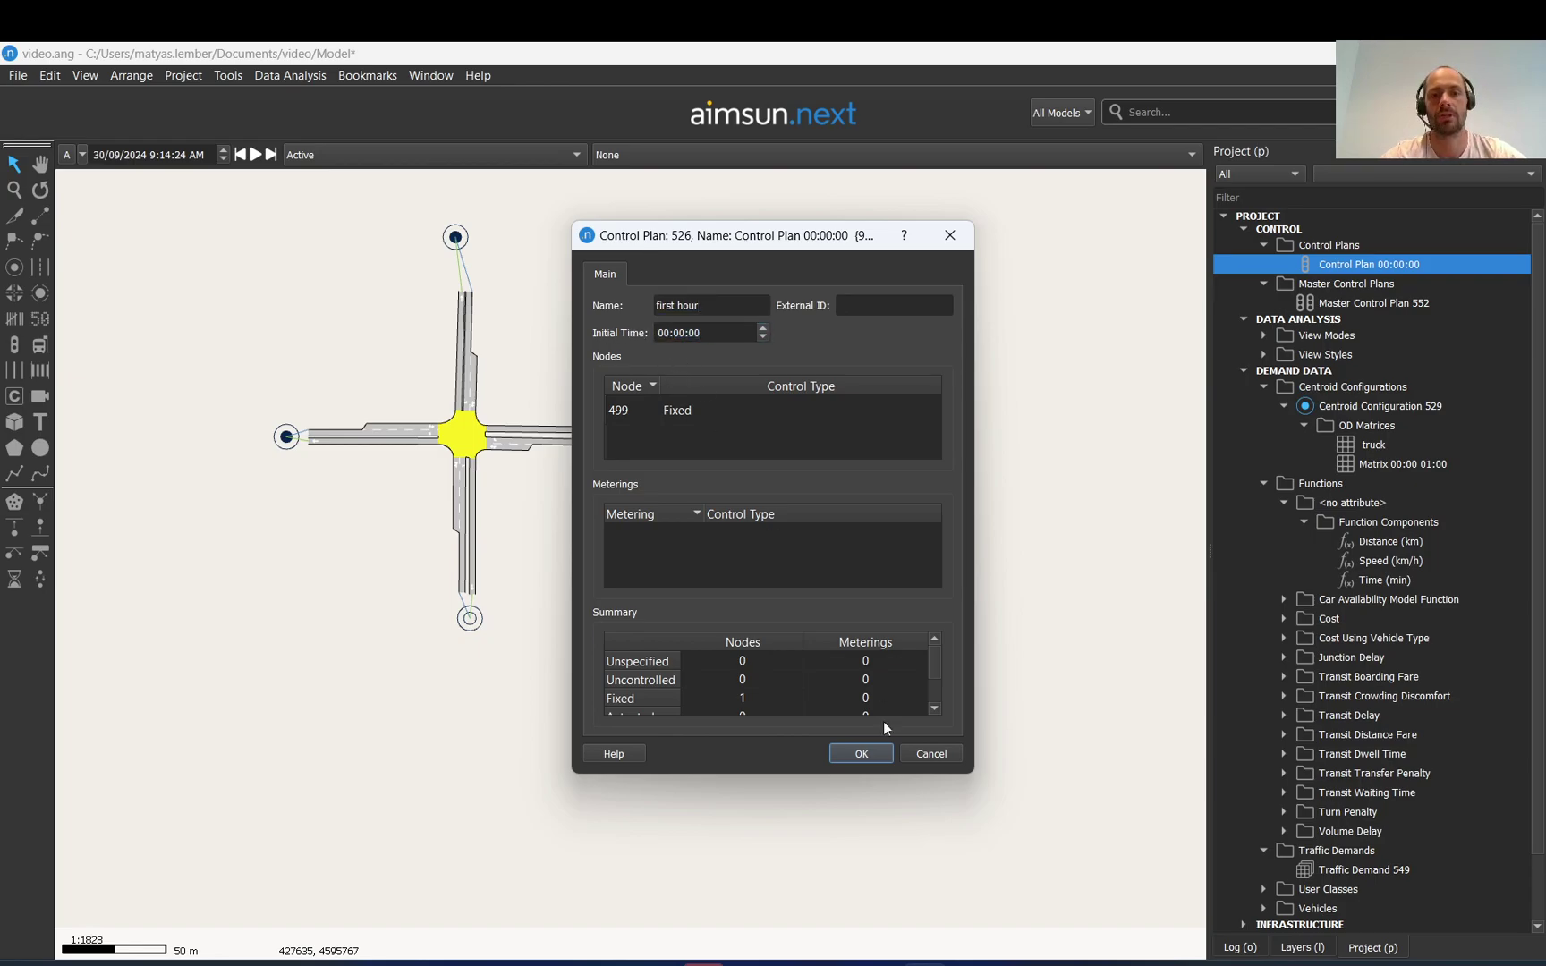
{"action": "left_click", "coordinate": [859, 754]}
Inspect the "first hour" item's zone and time span in Master Control Plan 552
{"action": "double_click", "coordinate": [1374, 302]}
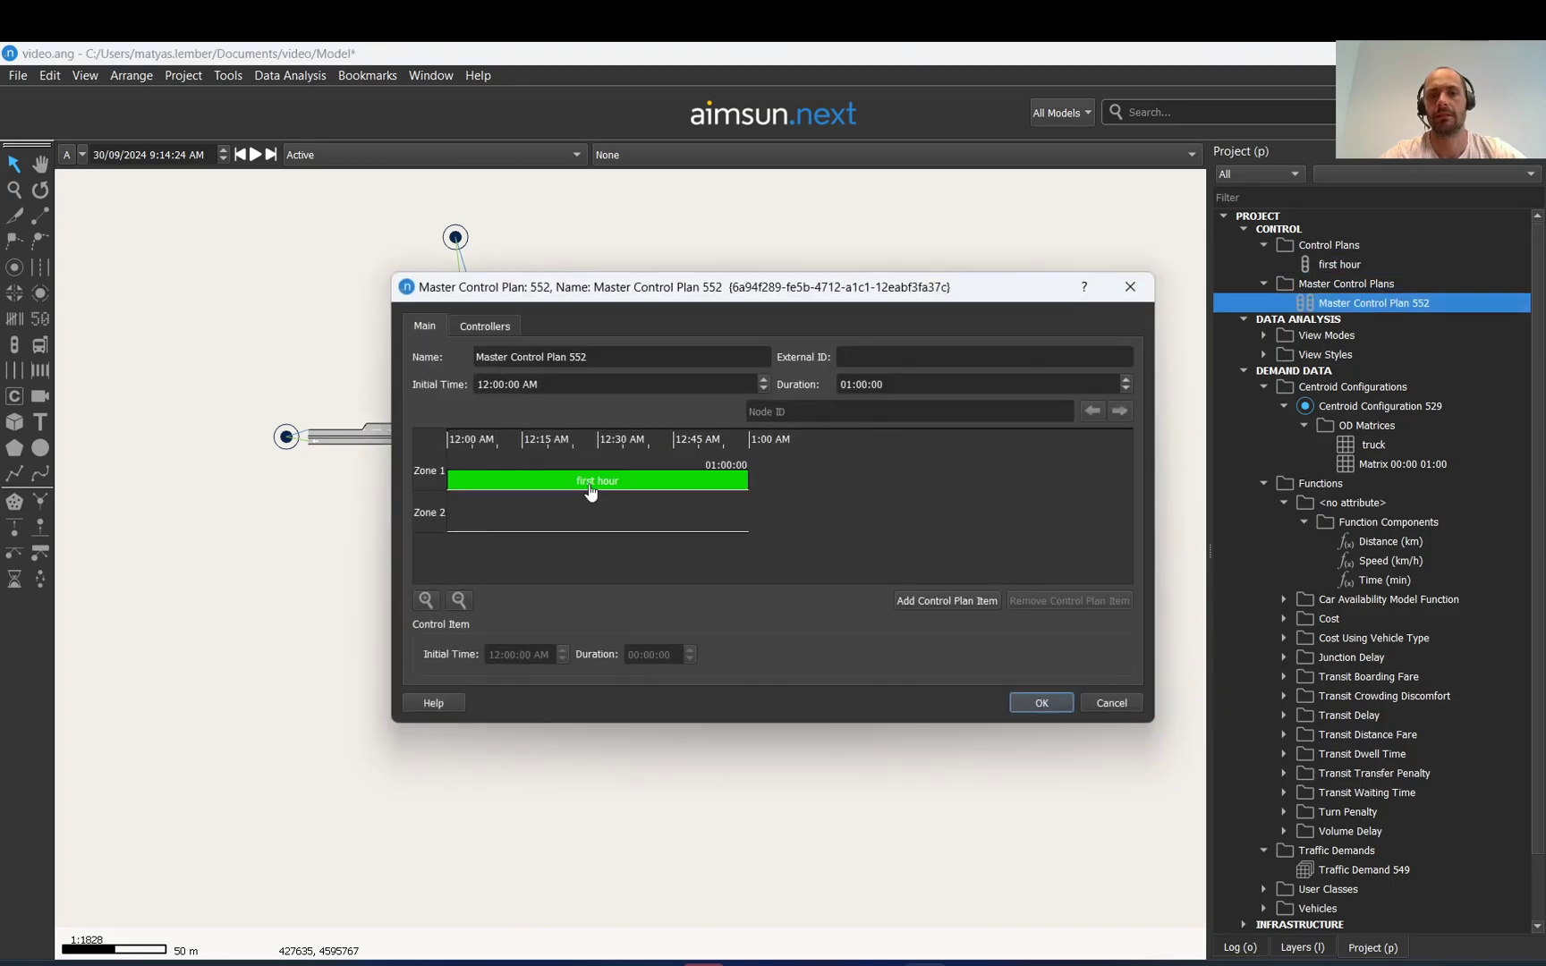
{"action": "left_click", "coordinate": [535, 482]}
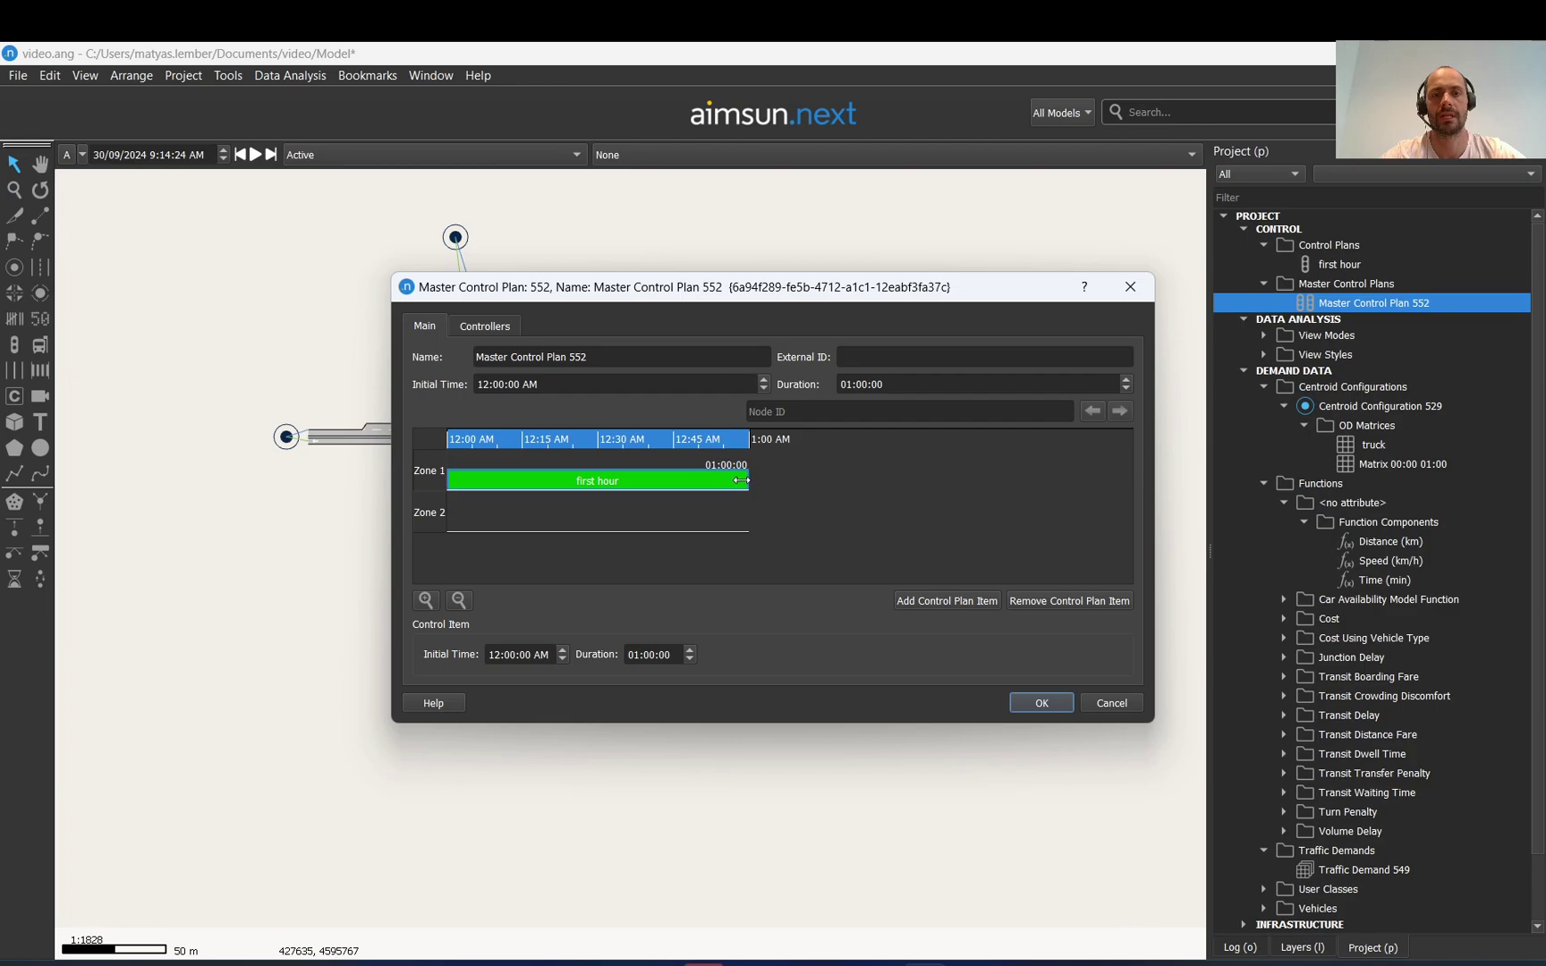
{"action": "left_click", "coordinate": [992, 511]}
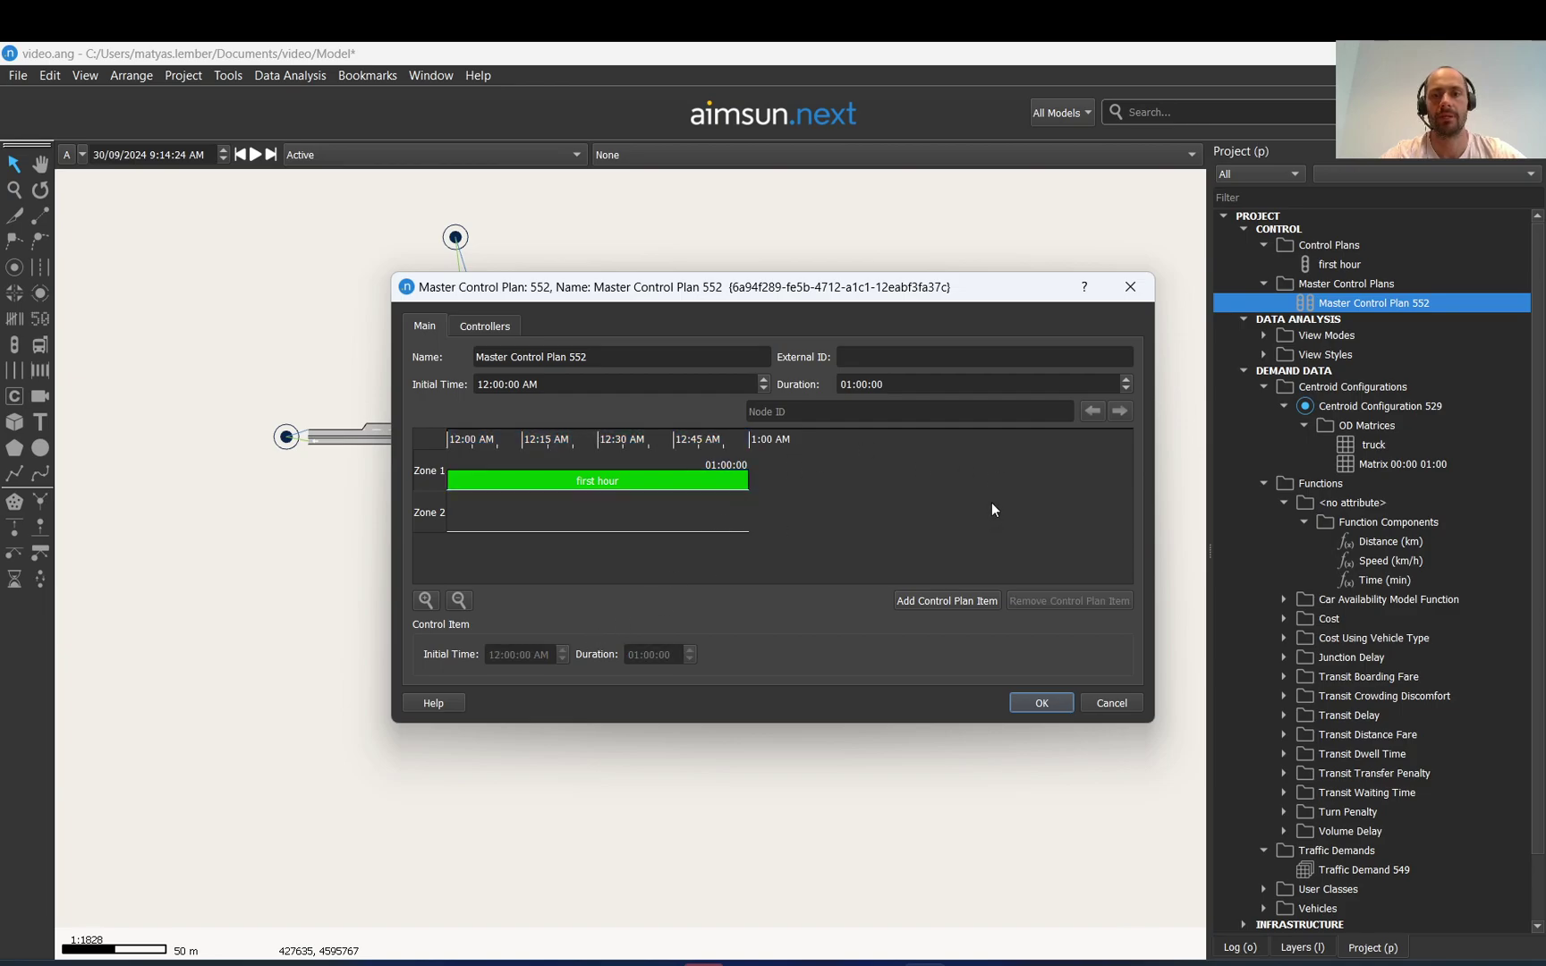
{"action": "left_click", "coordinate": [704, 488]}
{"action": "left_click", "coordinate": [1104, 479]}
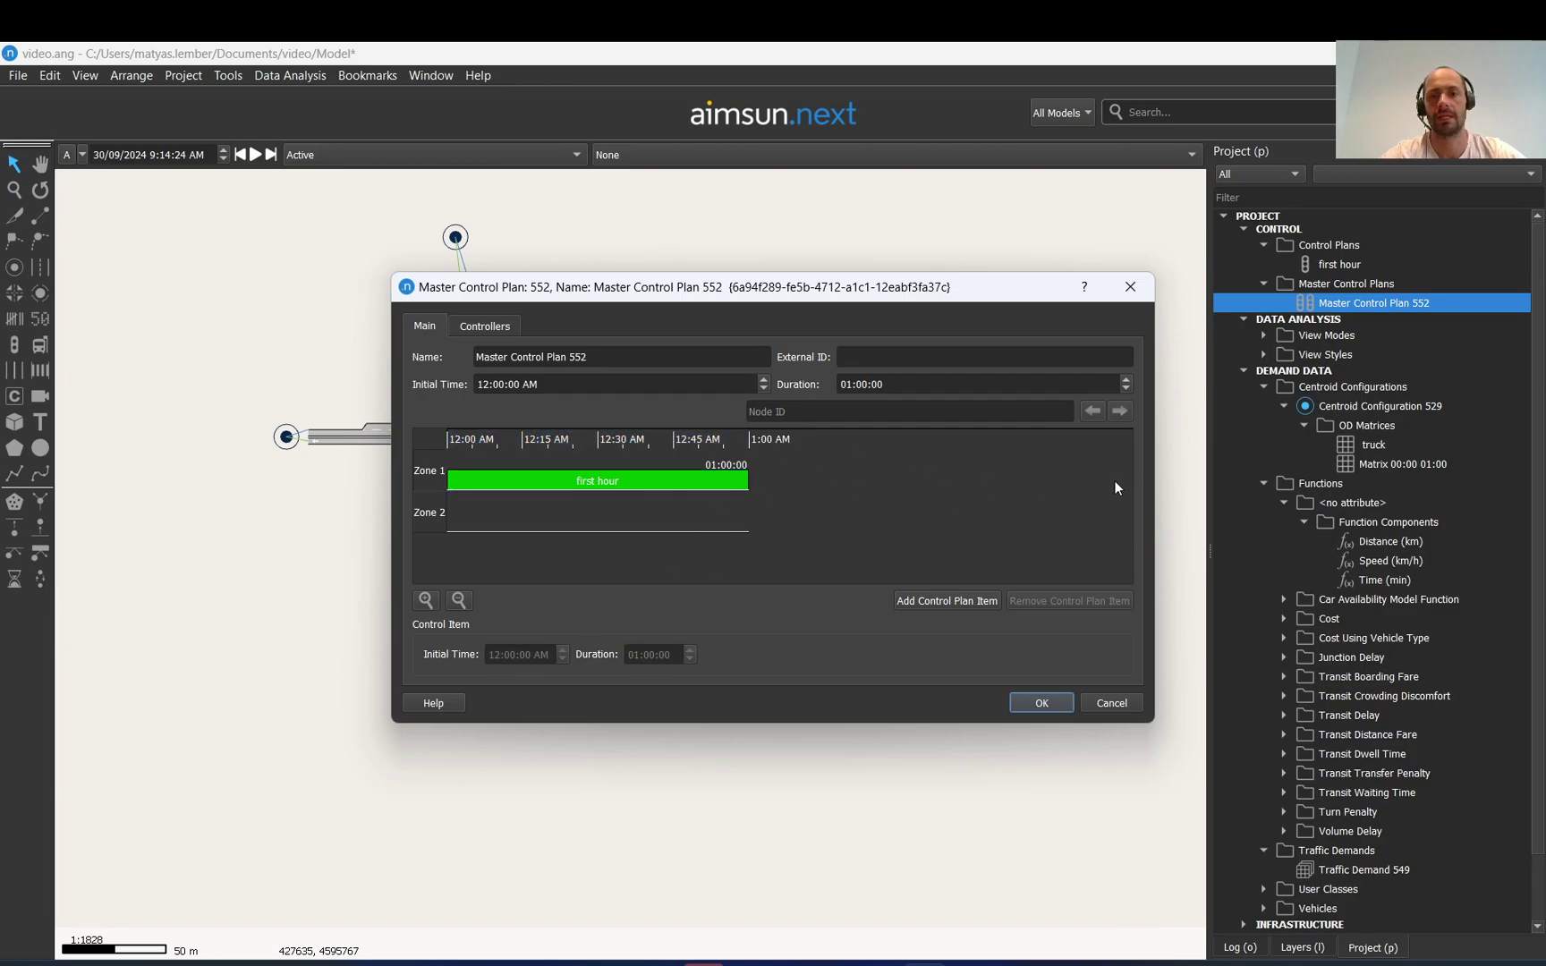
{"action": "left_click", "coordinate": [1040, 703]}
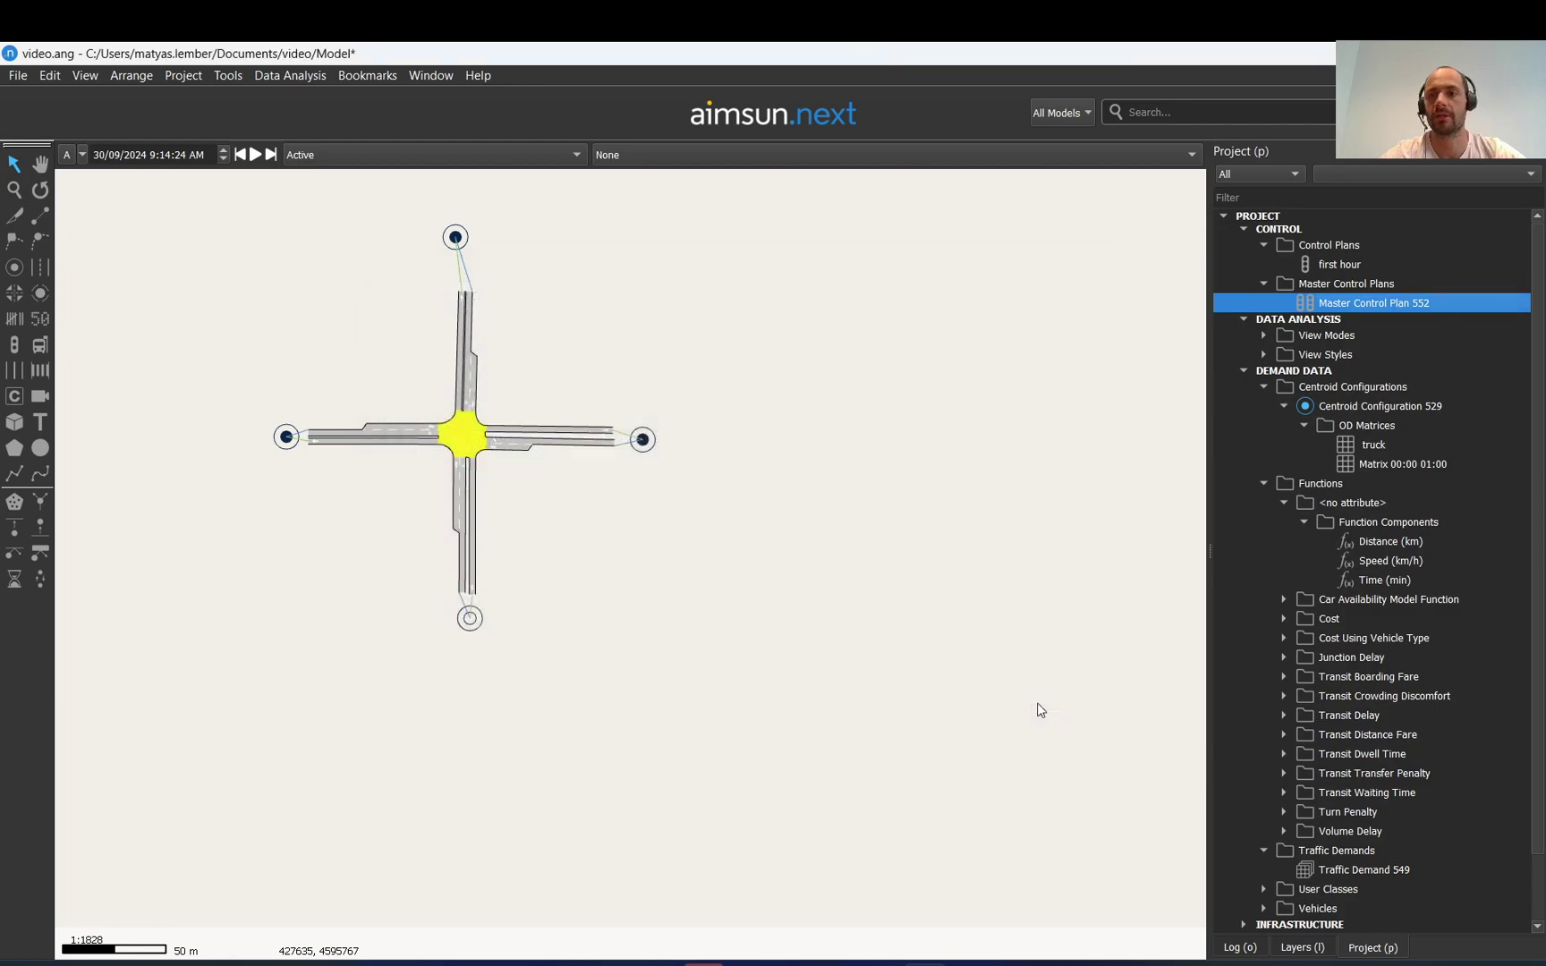
Assign Traffic Demand 549 and Master Control Plan 552 to Dynamic Scenario 546
{"action": "scroll", "coordinate": [1422, 693], "scroll_direction": "down", "scroll_amount": 1}
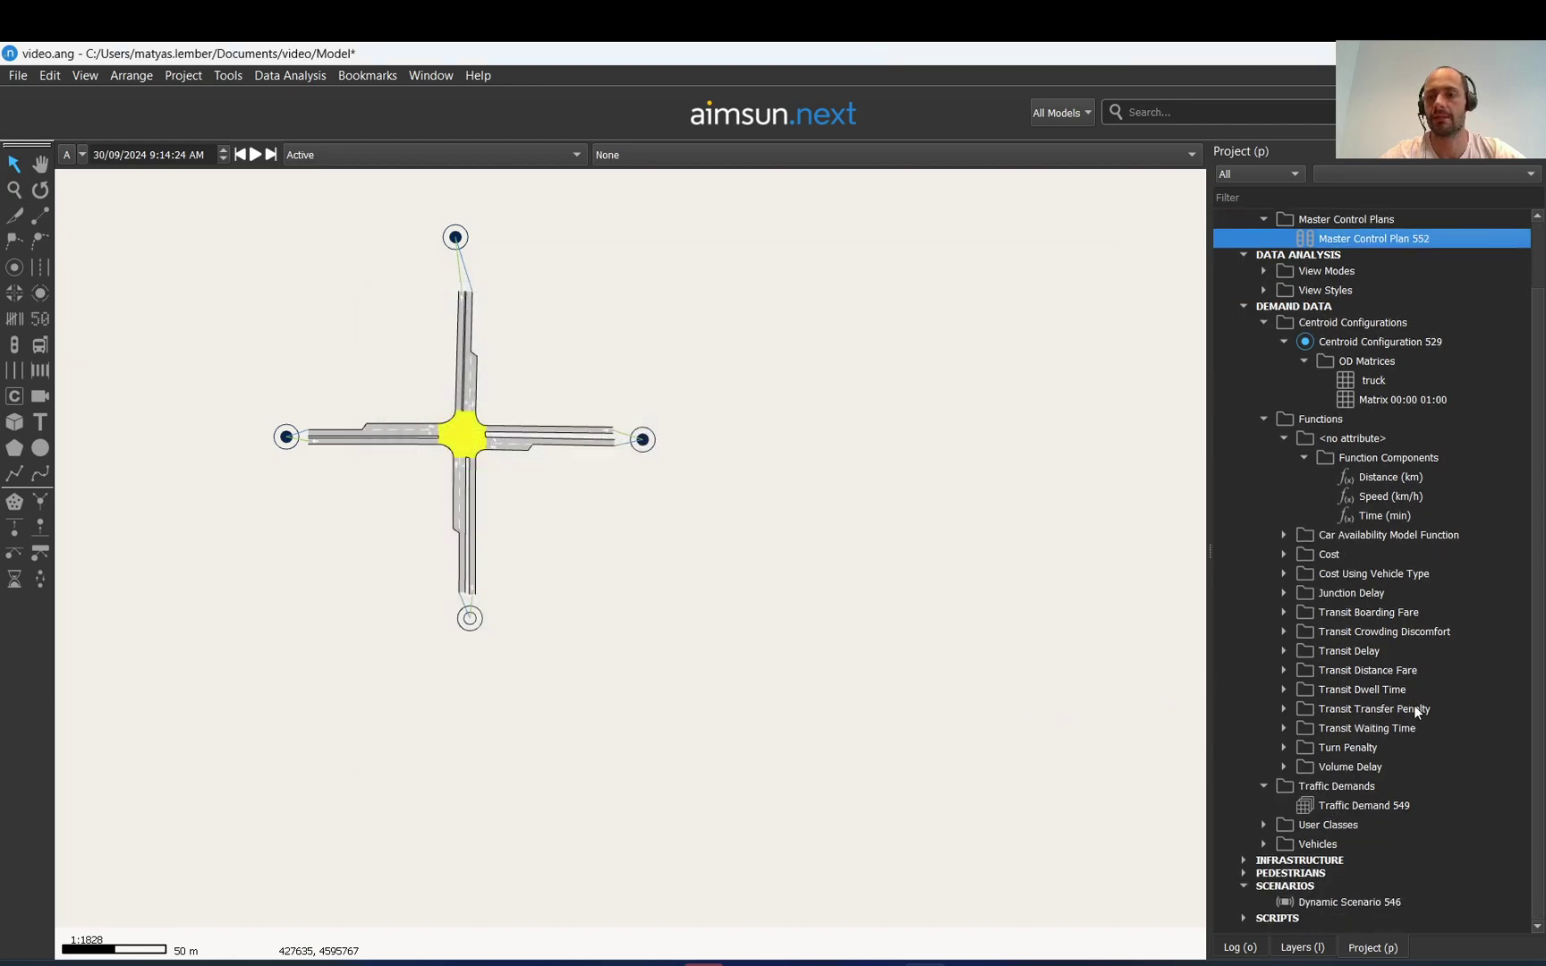
{"action": "double_click", "coordinate": [1357, 903]}
{"action": "left_click", "coordinate": [449, 330]}
{"action": "left_click", "coordinate": [463, 347]}
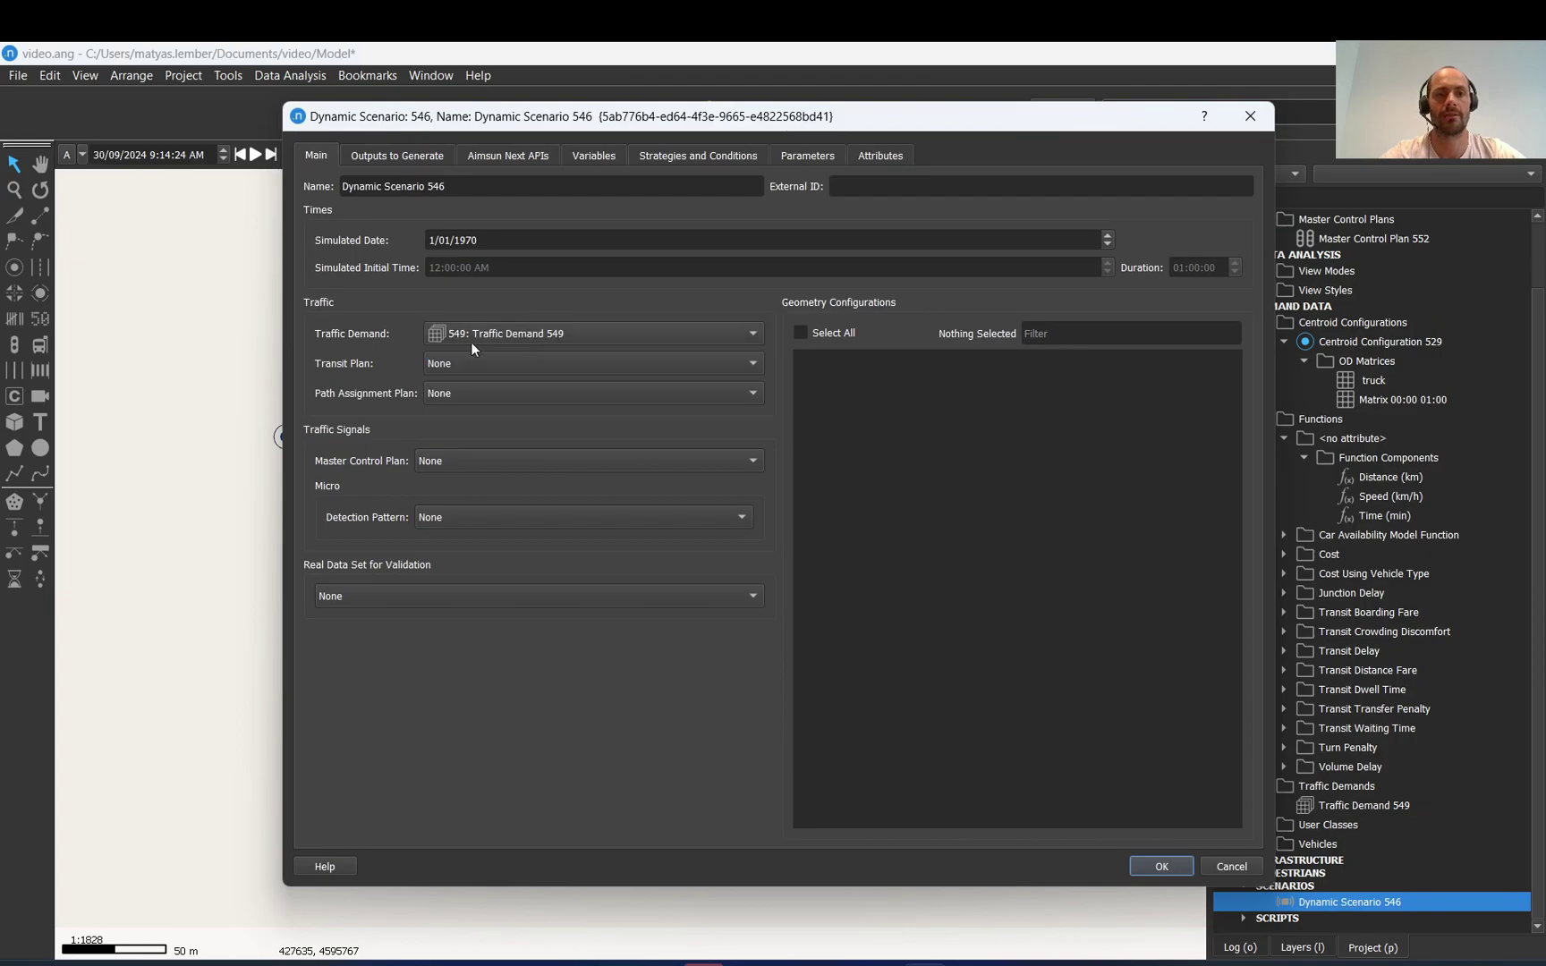
{"action": "left_click", "coordinate": [499, 462]}
{"action": "left_click", "coordinate": [494, 476]}
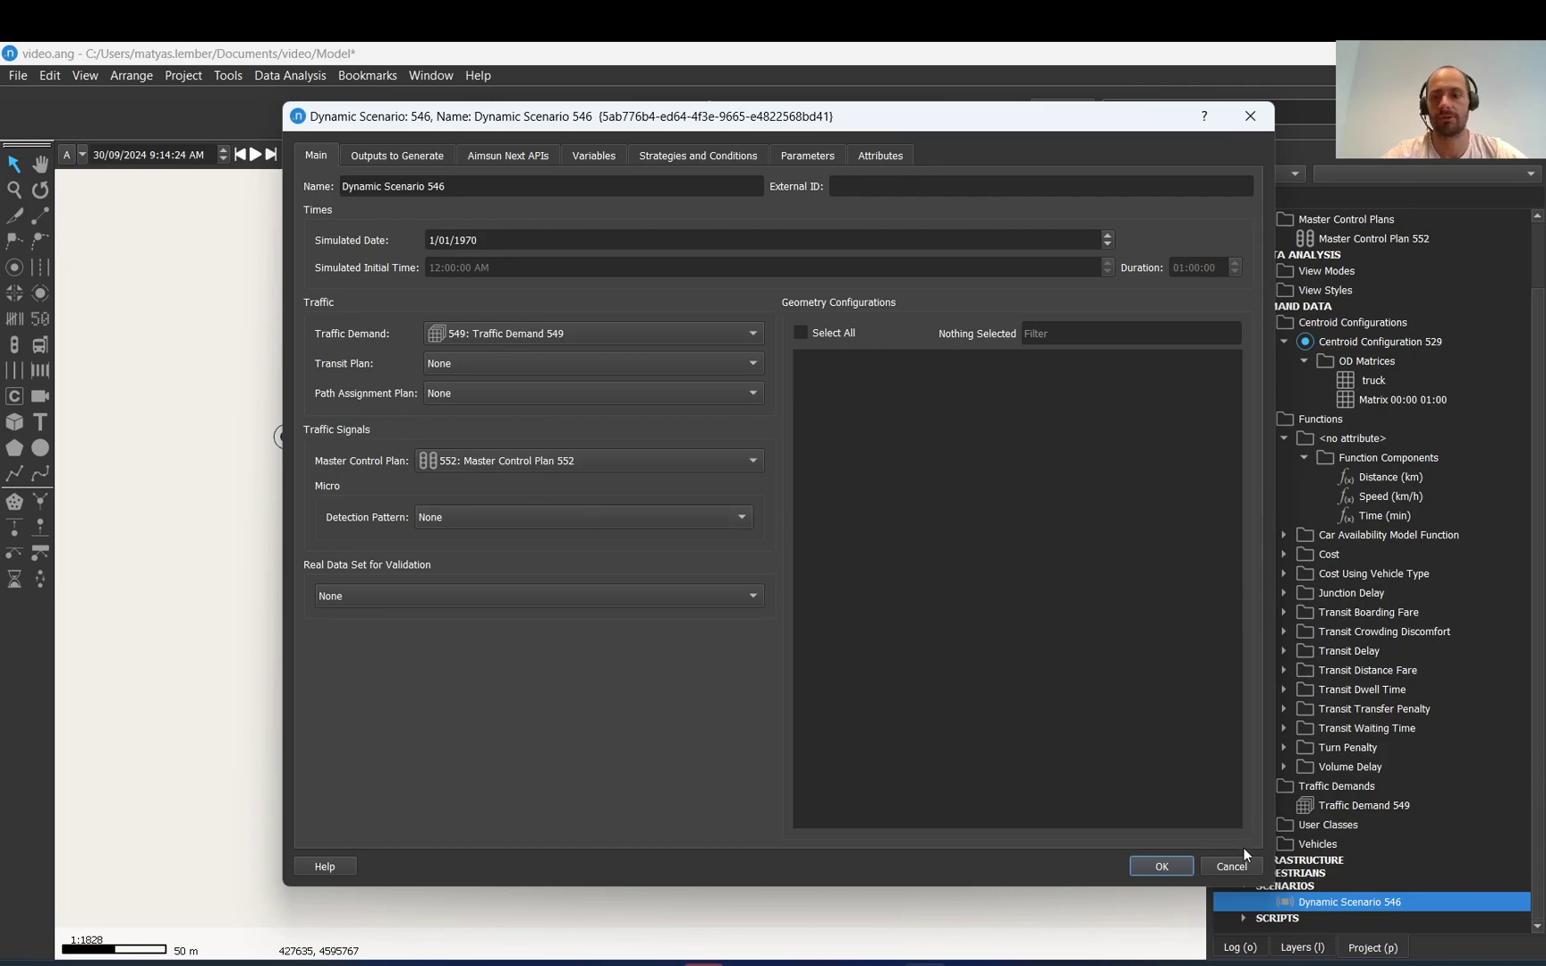
{"action": "left_click", "coordinate": [1186, 867]}
Create an experiment in Dynamic Scenario 546 with Microscopic Simulator network loading and Stochastic Route Choice assignment
{"action": "right_click", "coordinate": [1322, 902]}
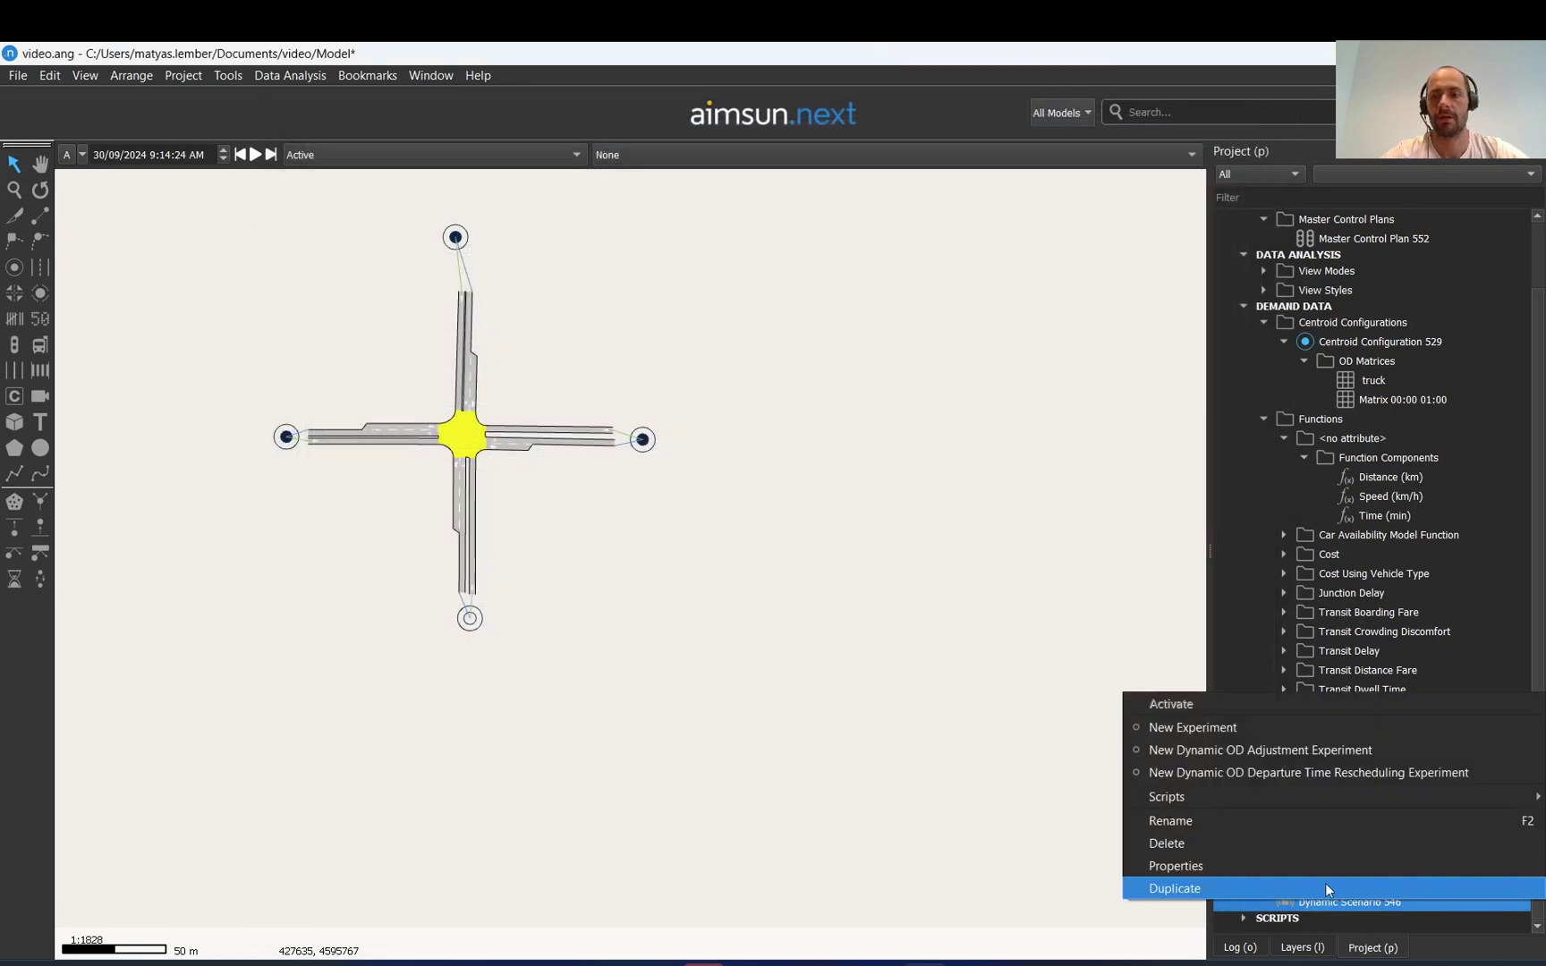
{"action": "left_click", "coordinate": [1225, 729]}
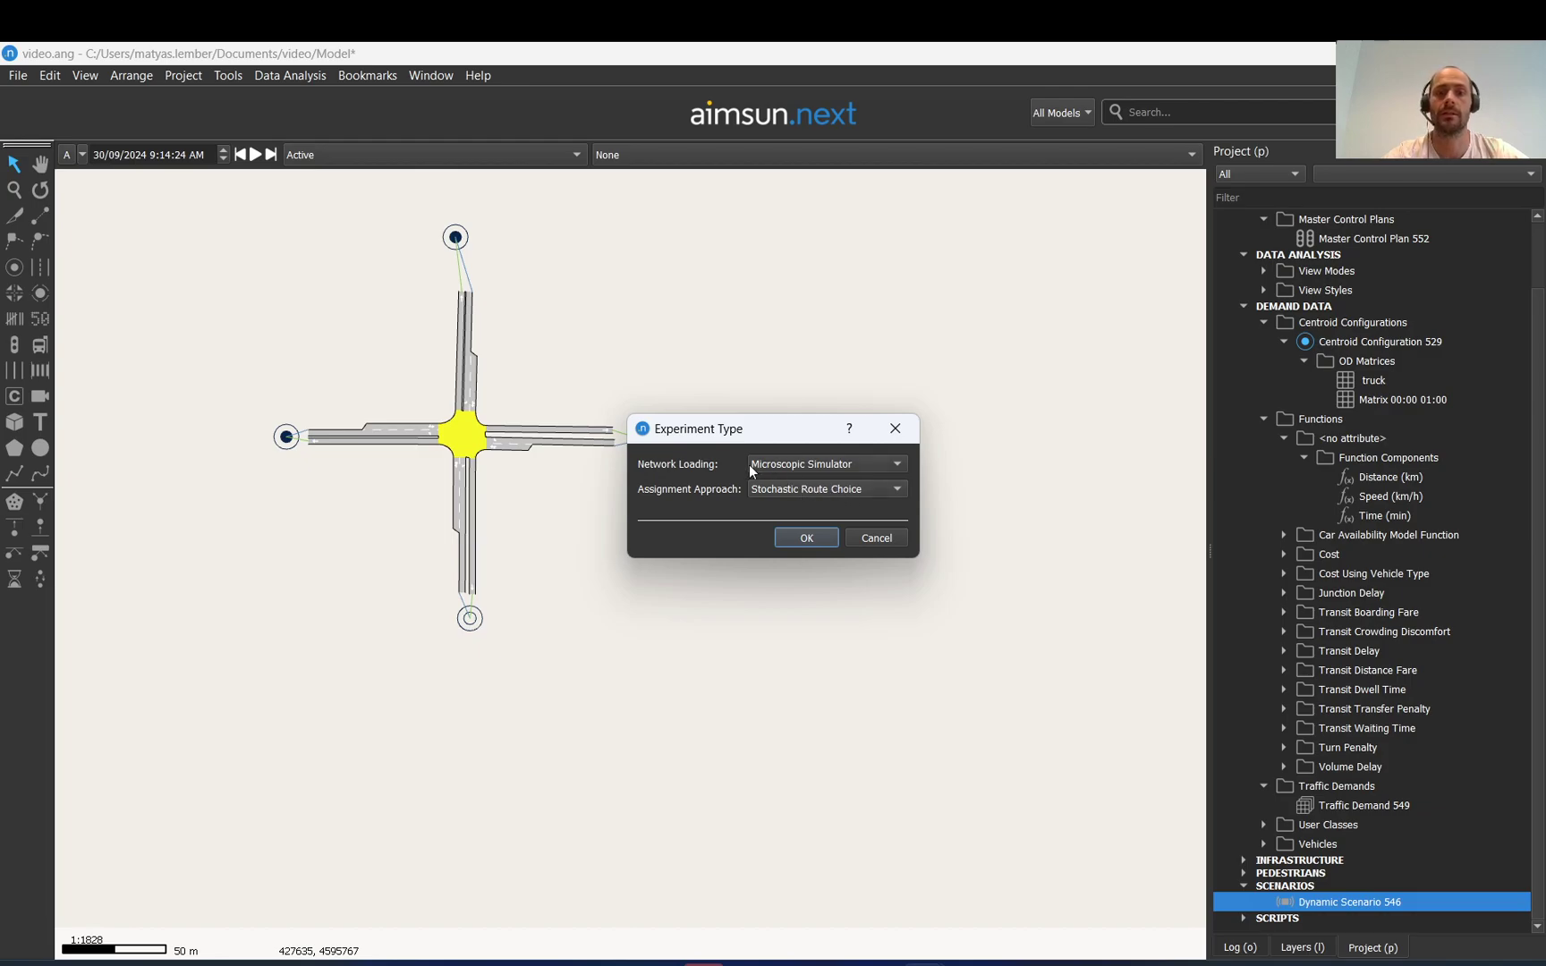
{"action": "left_click", "coordinate": [805, 538]}
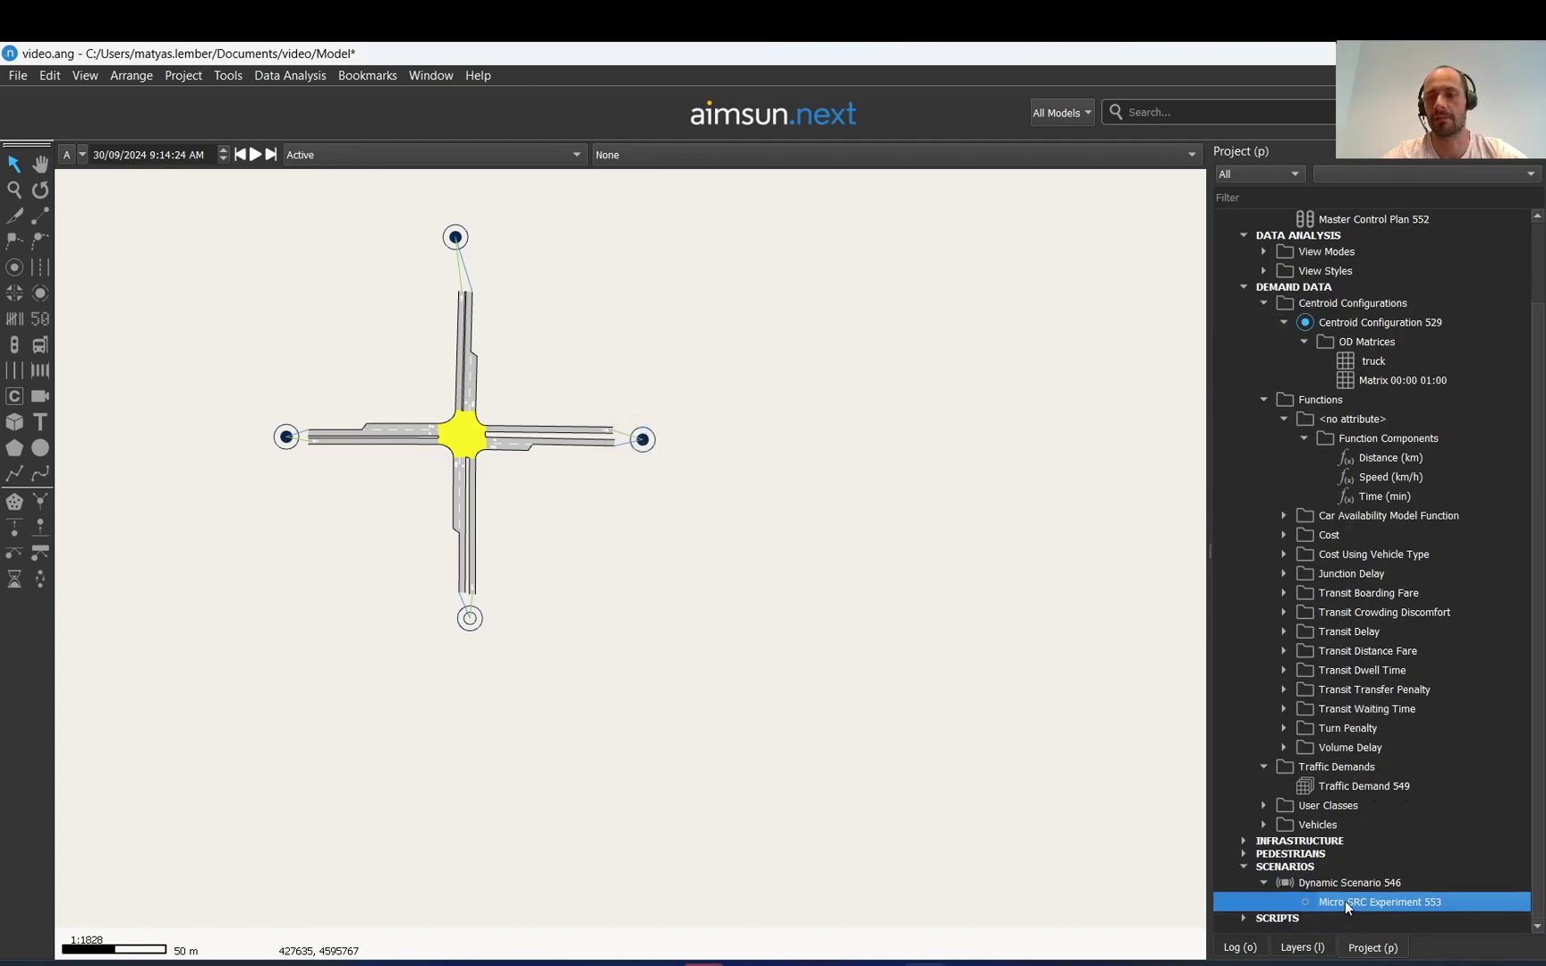
Create one replication together with an average in Micro SRC Experiment 553
{"action": "right_click", "coordinate": [1345, 901]}
{"action": "mouse_move", "coordinate": [1361, 730]}
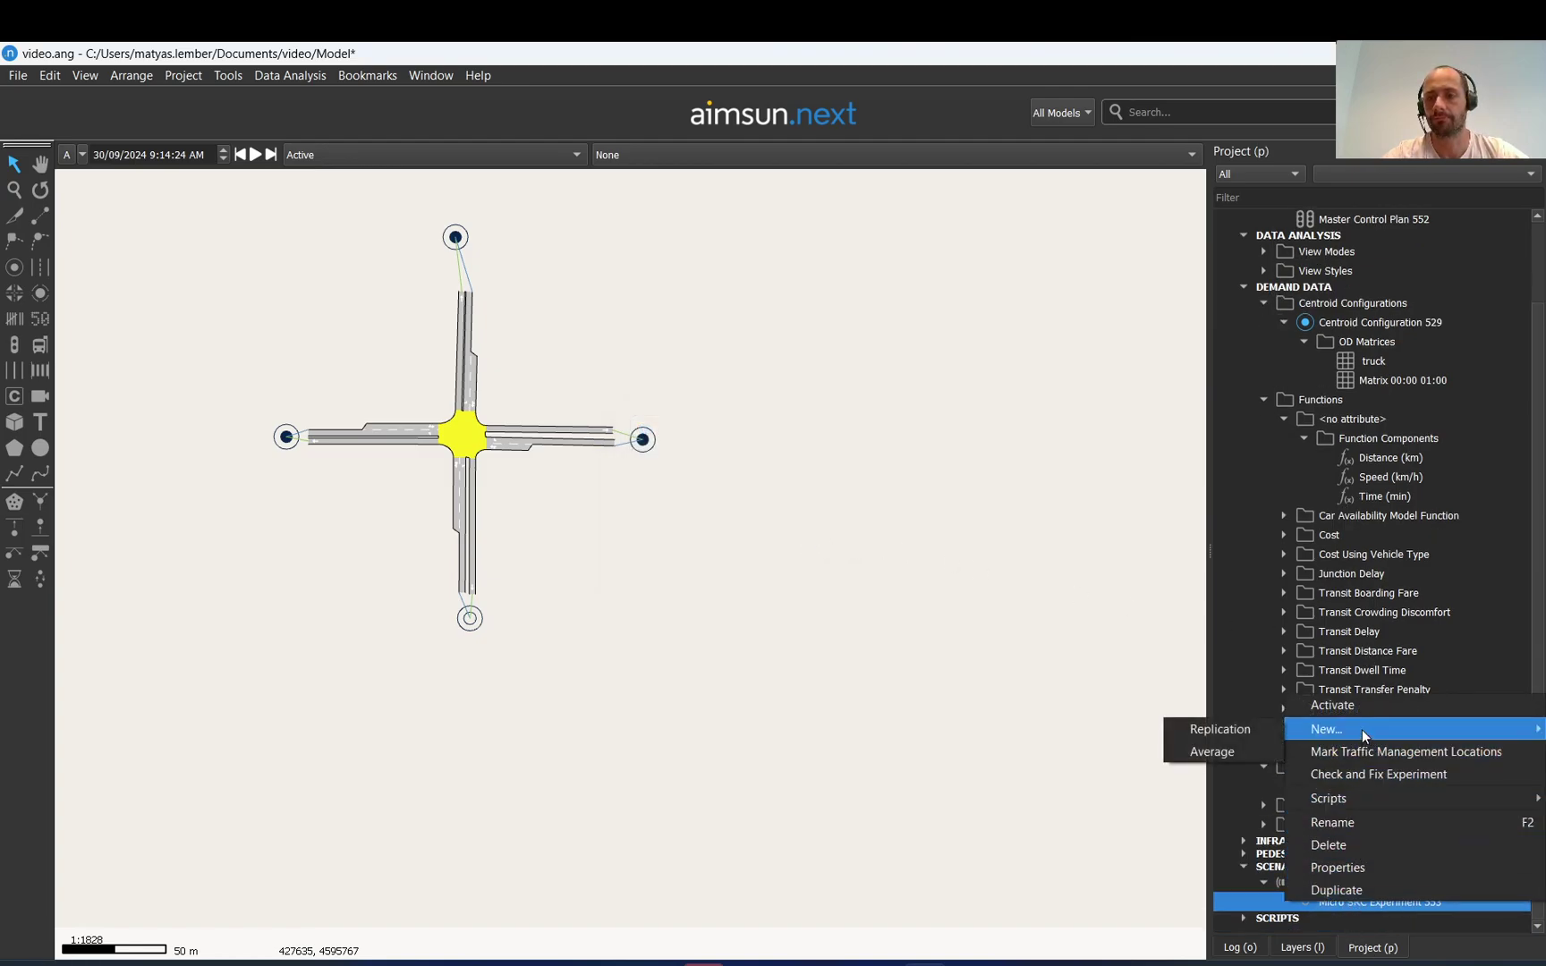
{"action": "left_click", "coordinate": [1243, 732]}
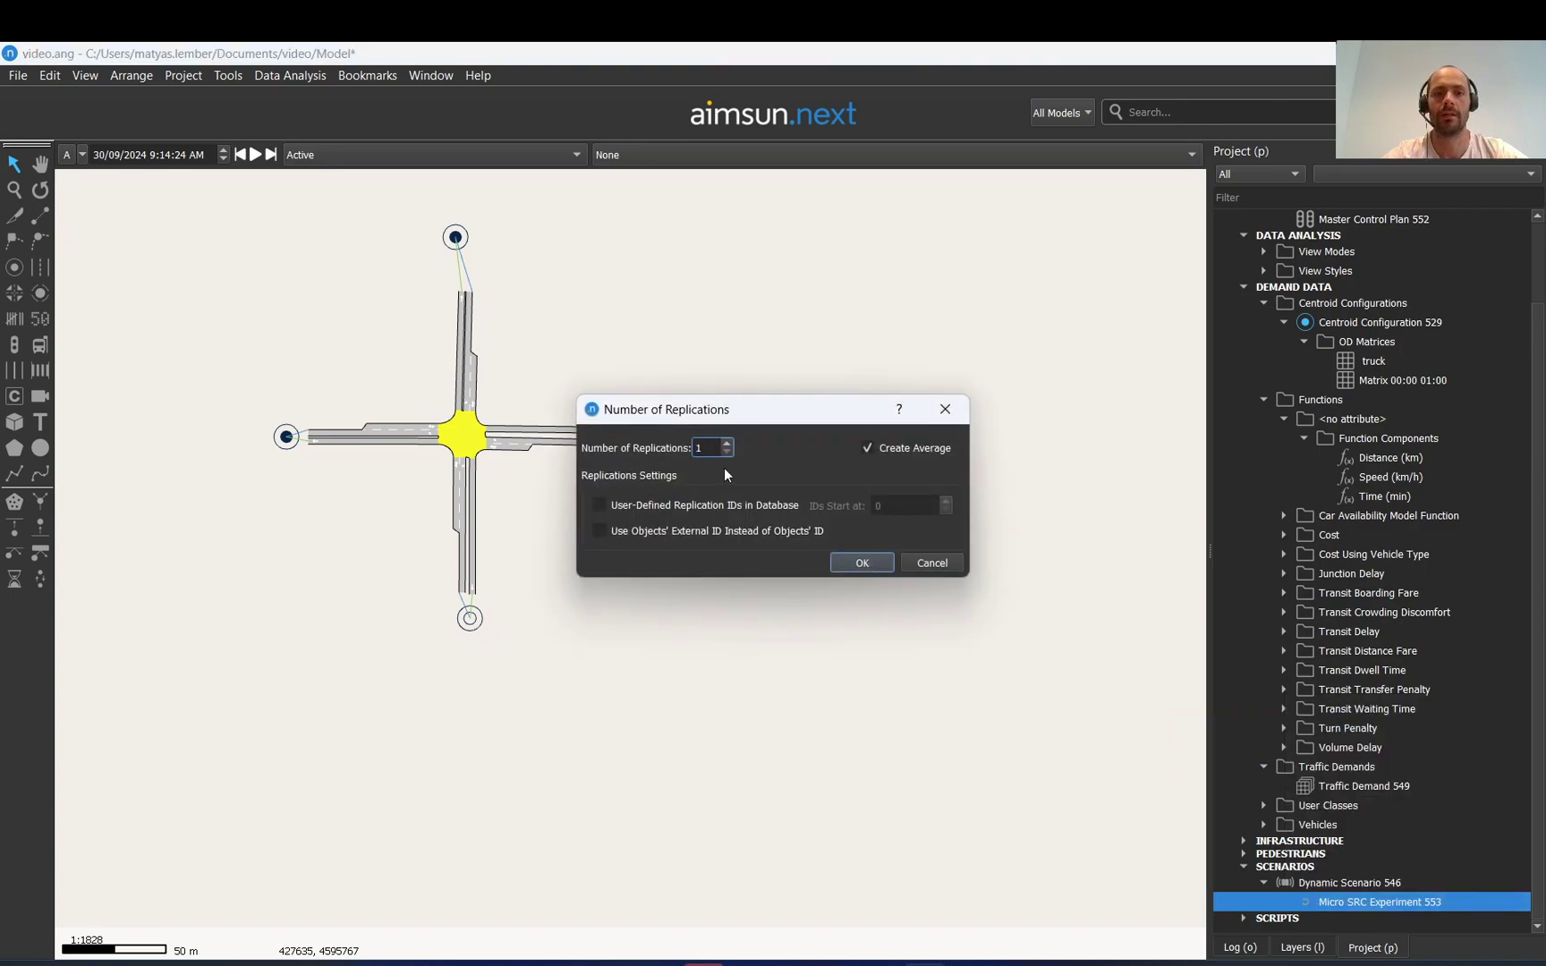
{"action": "left_click", "coordinate": [841, 563]}
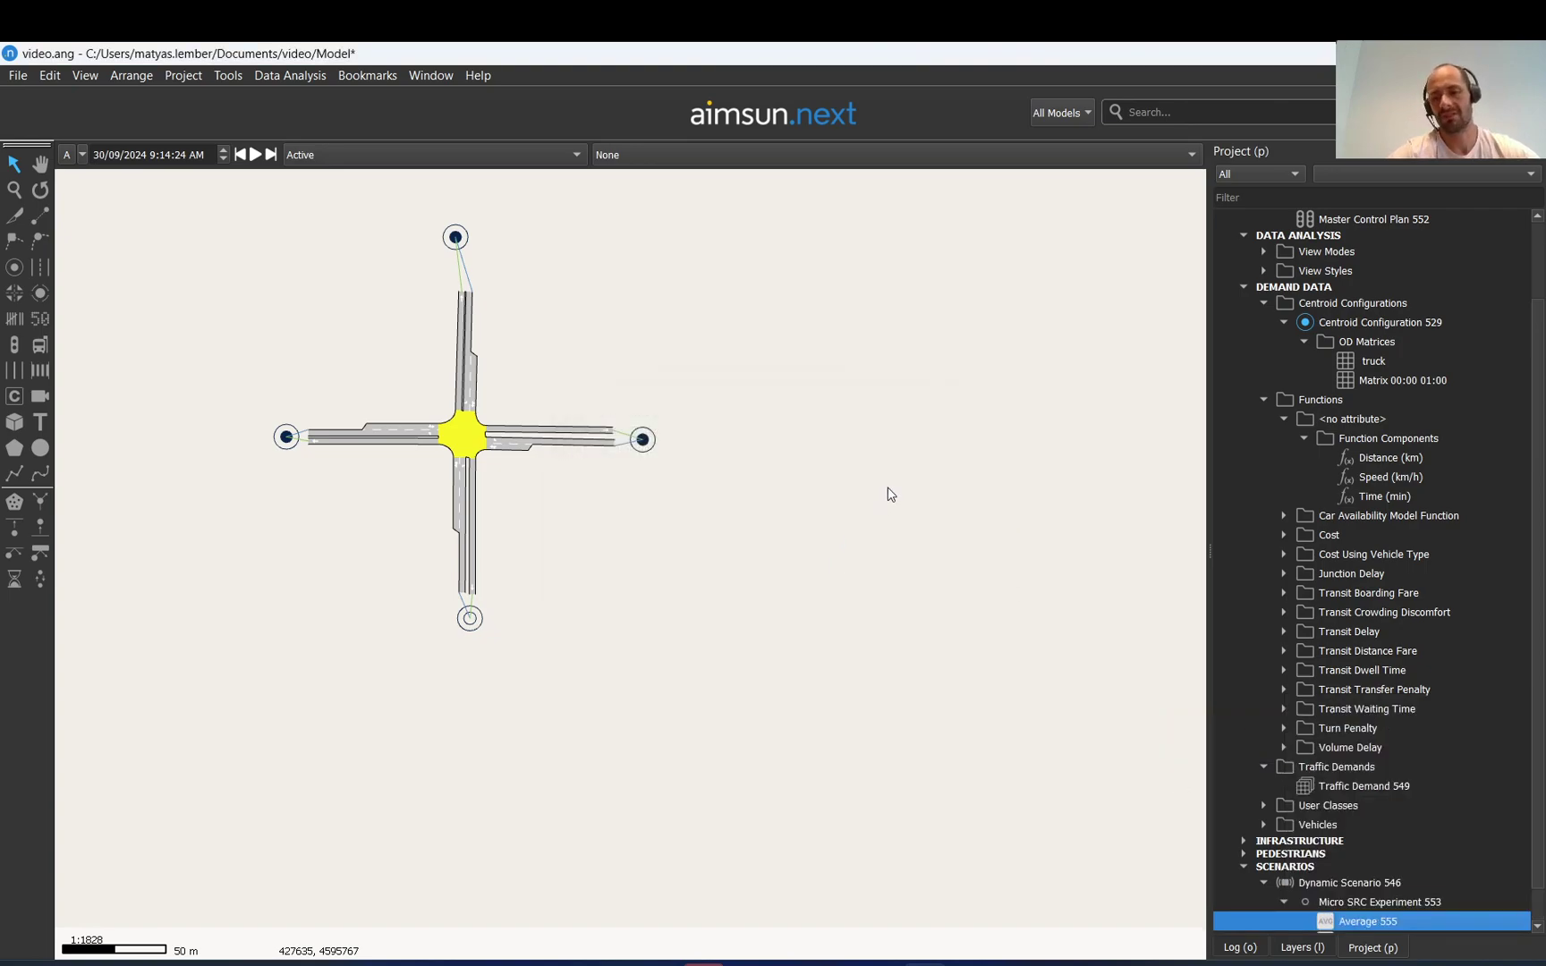
{"action": "scroll", "coordinate": [1498, 676], "scroll_direction": "down", "scroll_amount": 1}
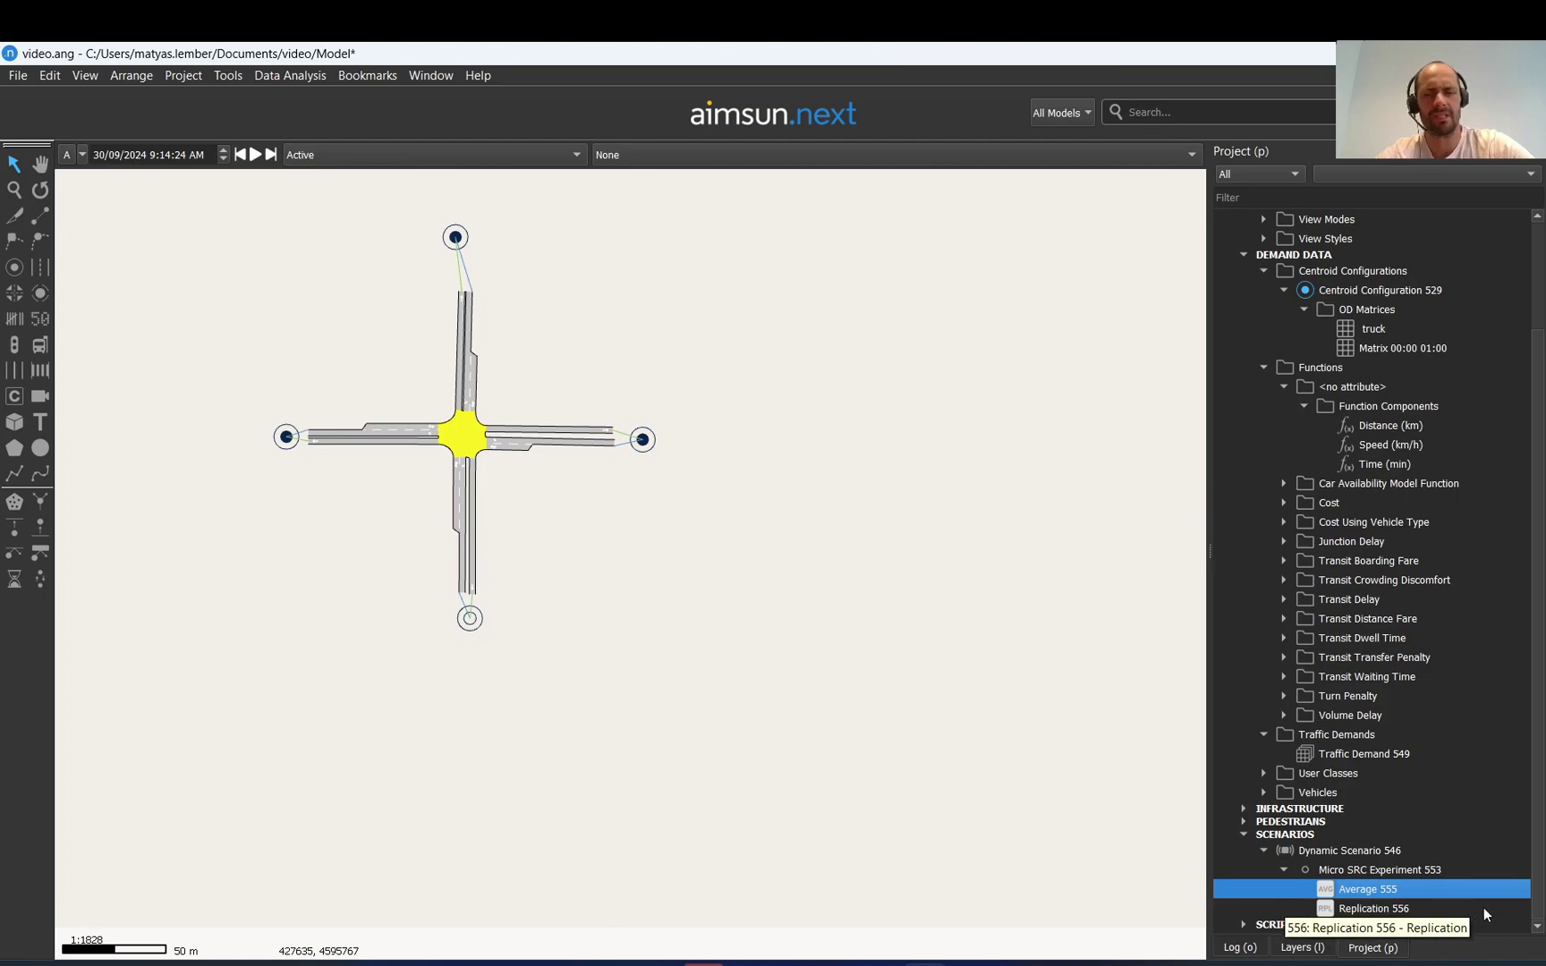
Inspect the random seed in the properties of Replication 556 and leave the settings without saving
{"action": "double_click", "coordinate": [1354, 910]}
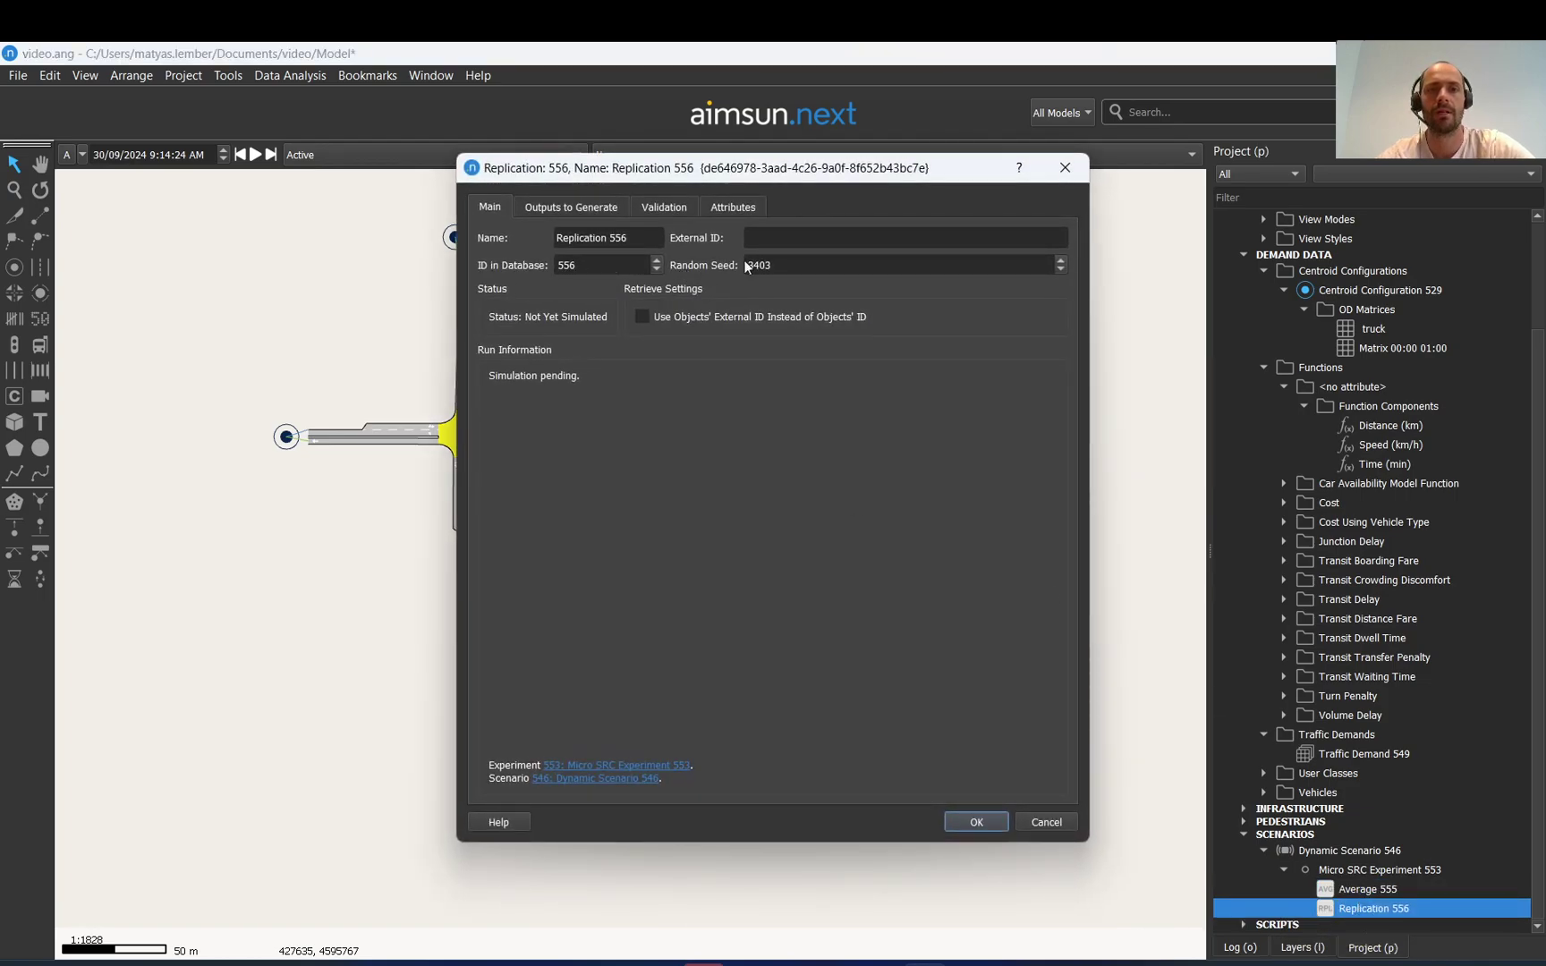
{"action": "double_click", "coordinate": [776, 264]}
{"action": "left_click", "coordinate": [808, 267]}
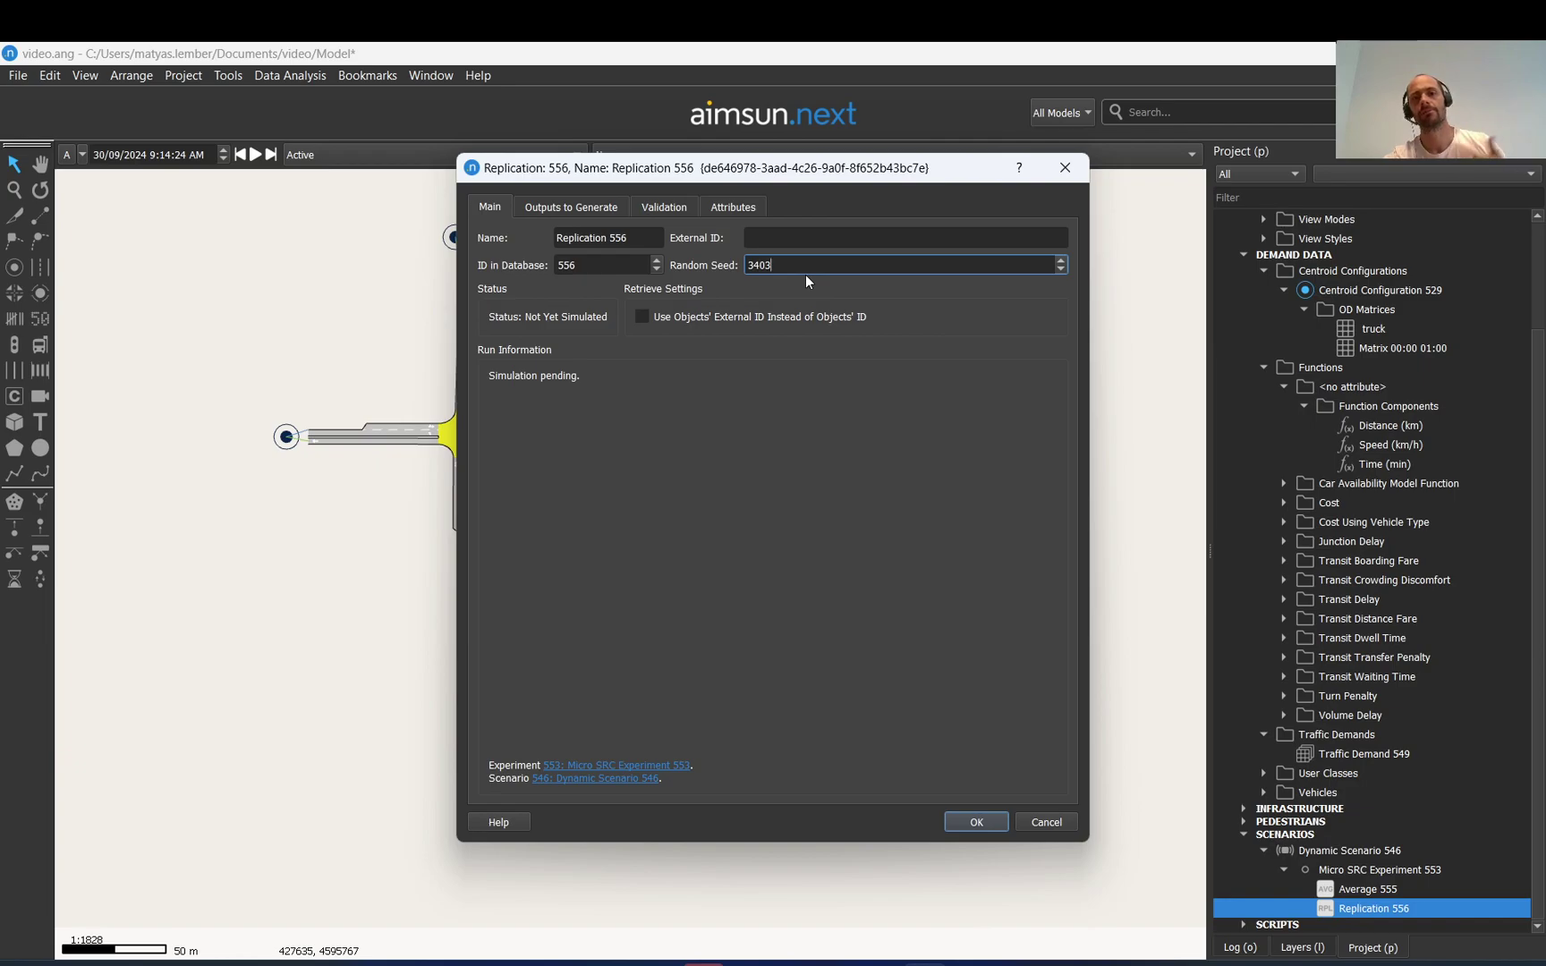
{"action": "left_click", "coordinate": [1043, 824]}
{"action": "left_click", "coordinate": [1348, 890]}
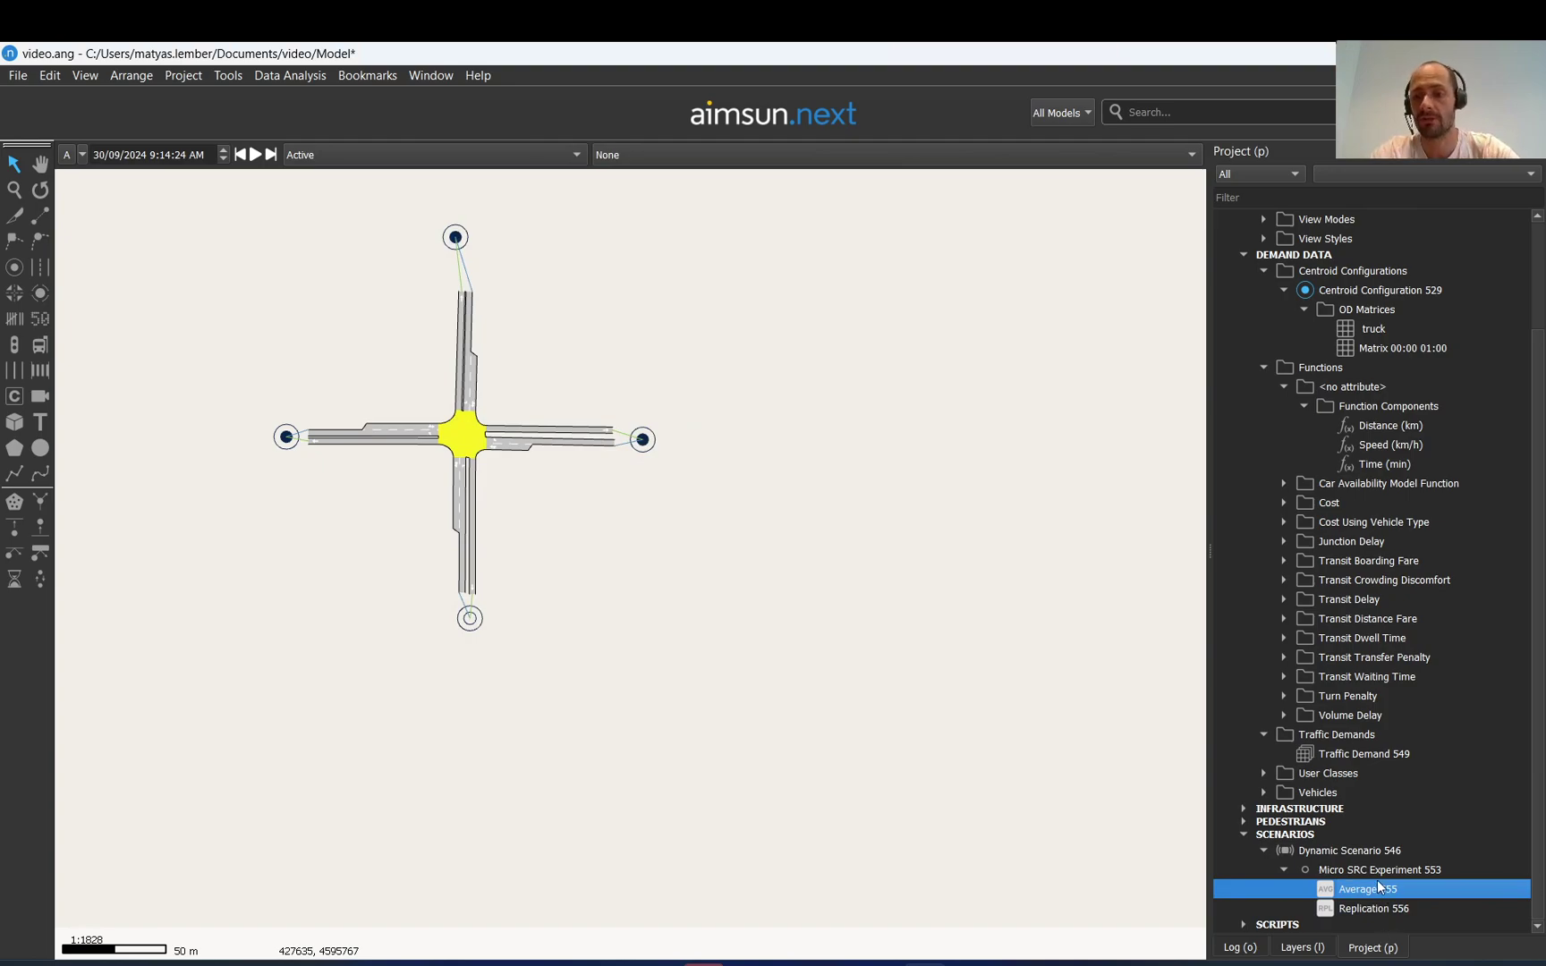
{"action": "right_click", "coordinate": [1366, 874]}
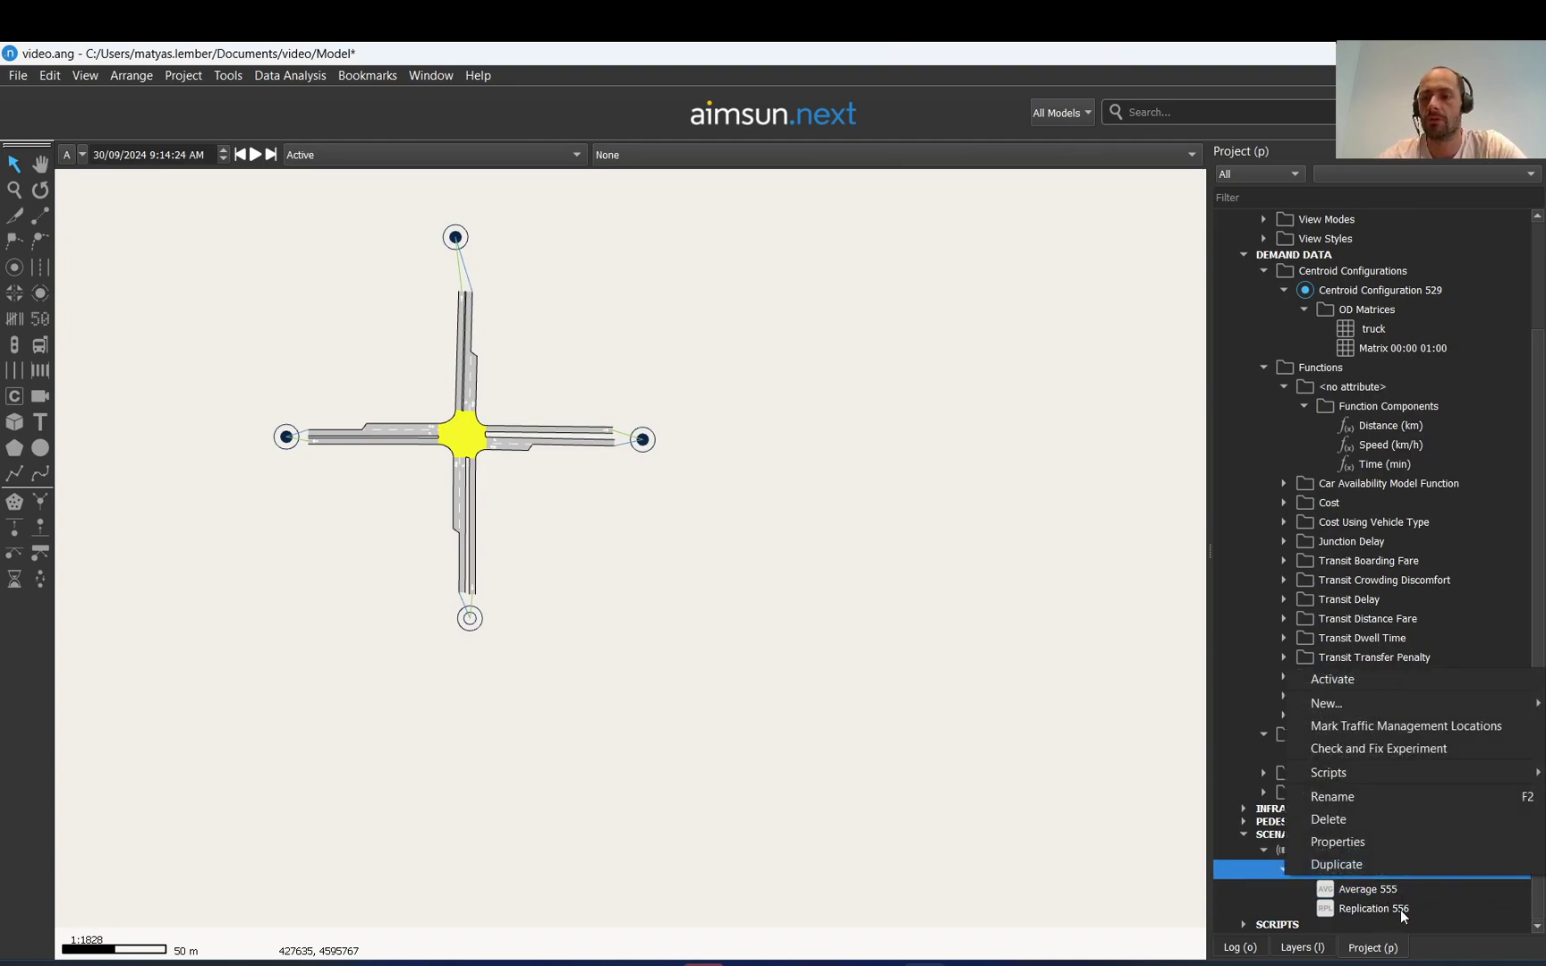
{"action": "left_click", "coordinate": [1401, 910]}
{"action": "right_click", "coordinate": [1361, 892]}
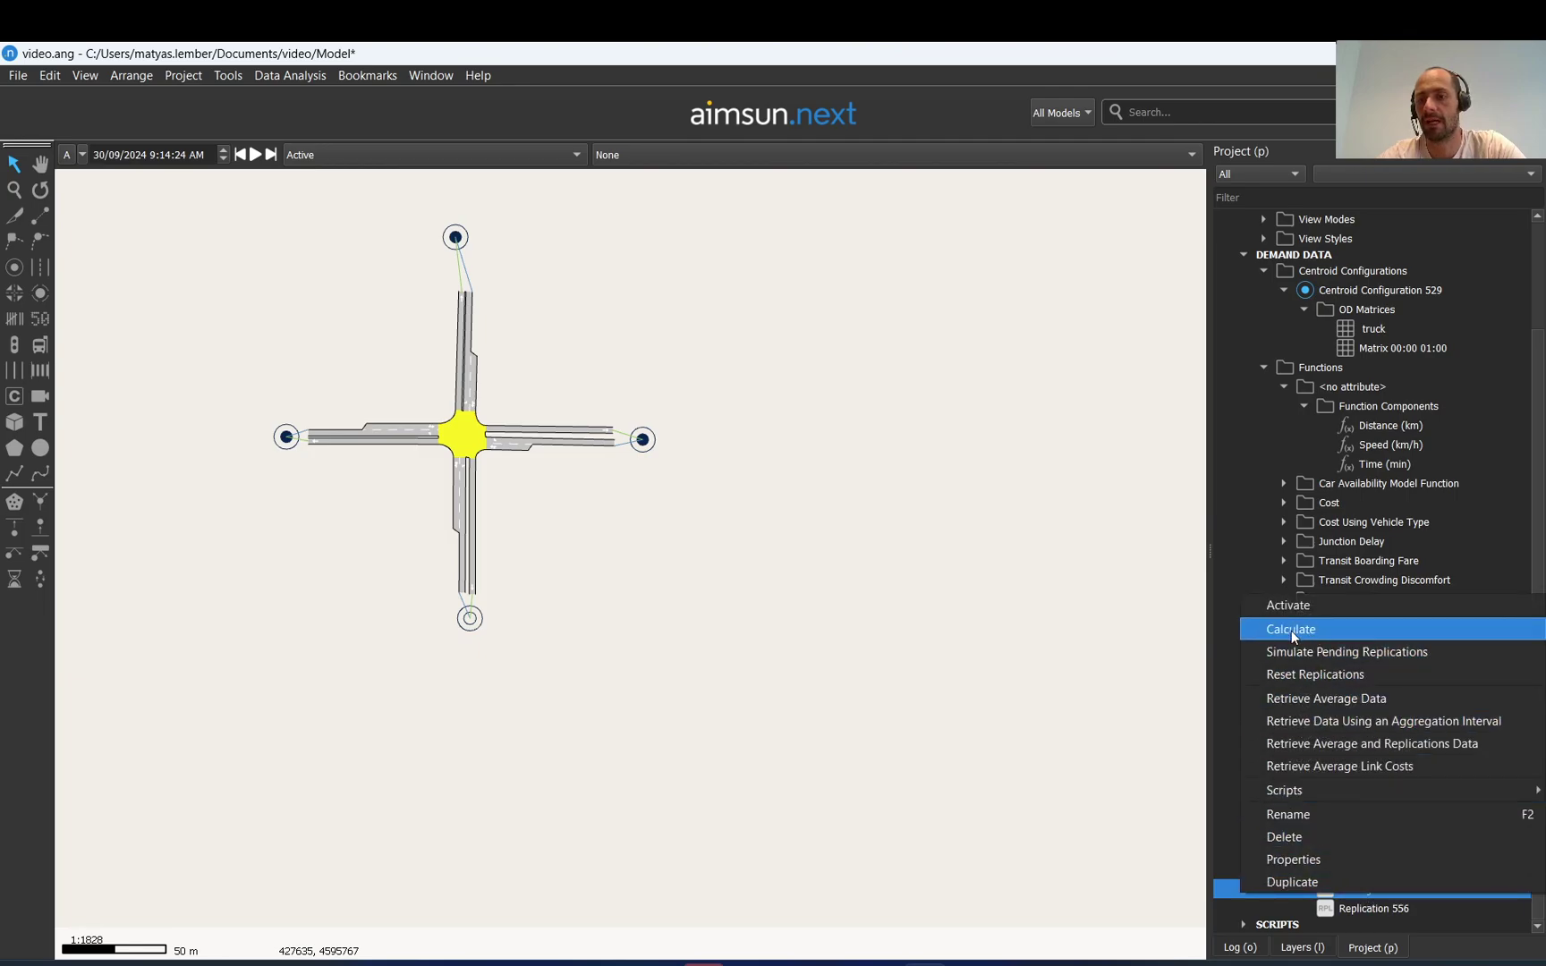
Run the animated autorun simulation of Replication 556 and pause it
{"action": "left_click", "coordinate": [1397, 910]}
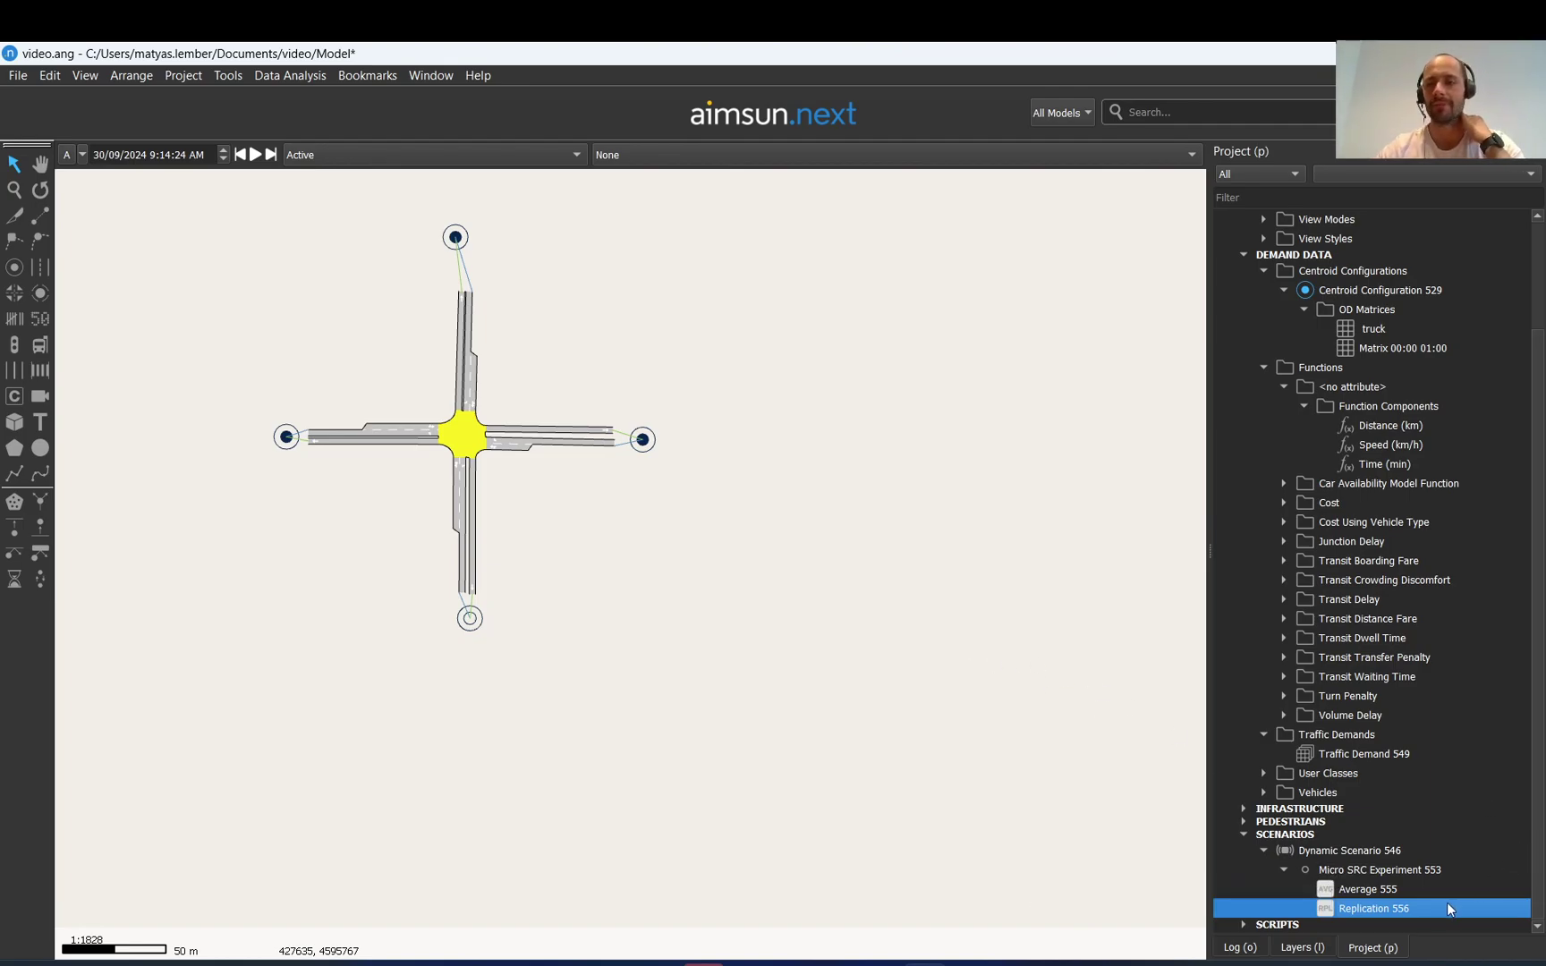
{"action": "right_click", "coordinate": [1377, 908]}
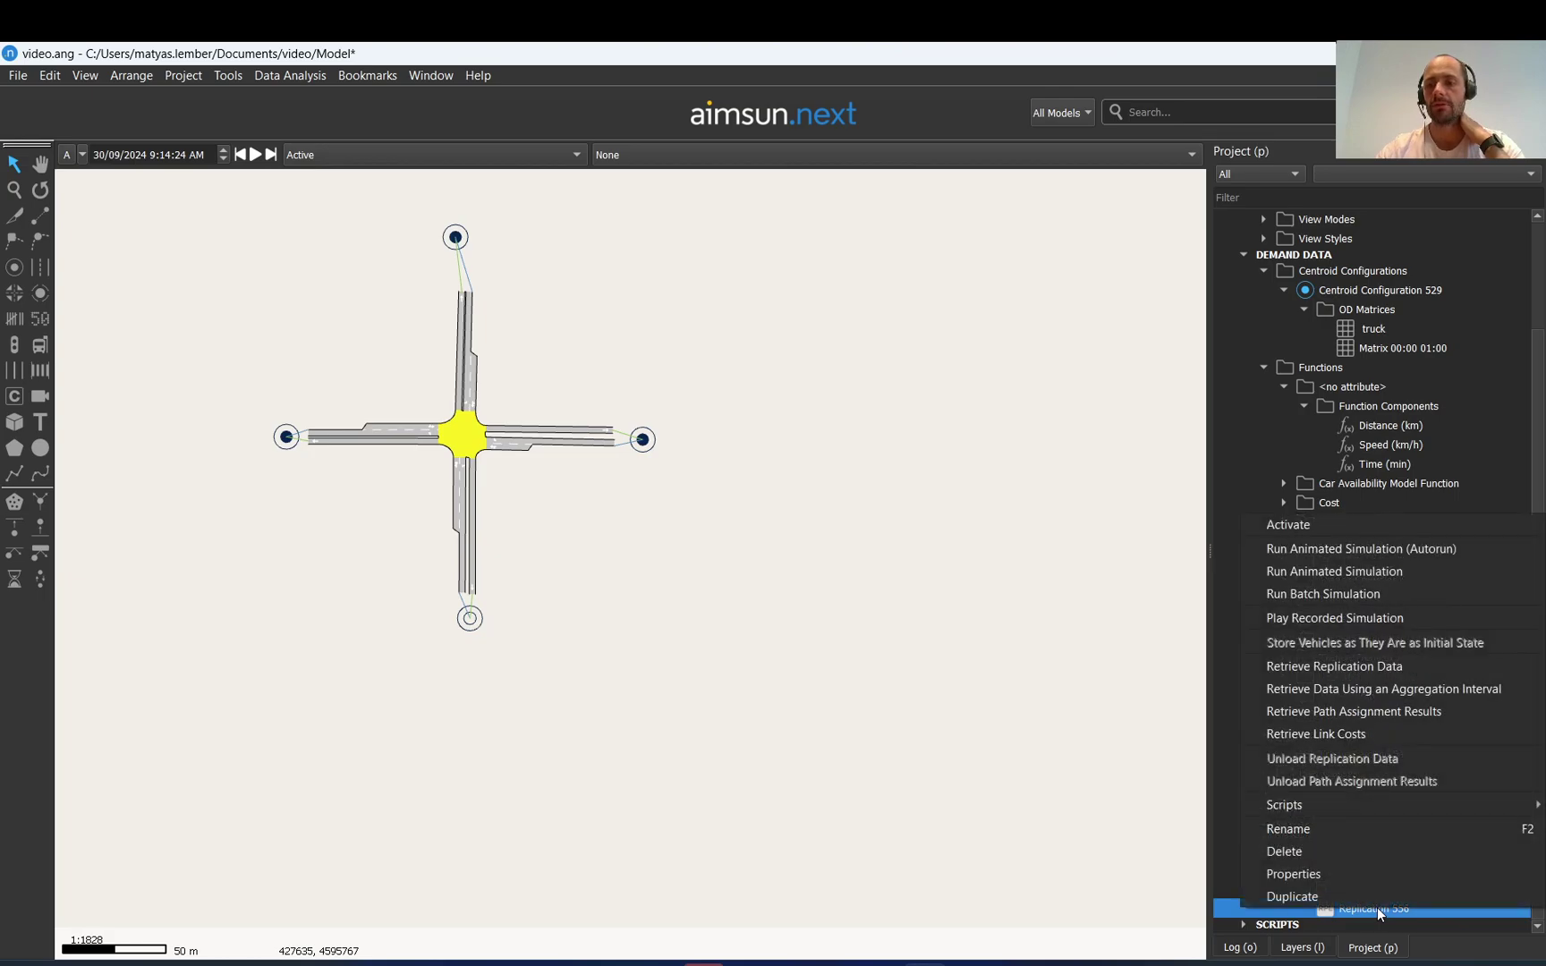
{"action": "key", "text": "Escape"}
{"action": "right_click", "coordinate": [1375, 911]}
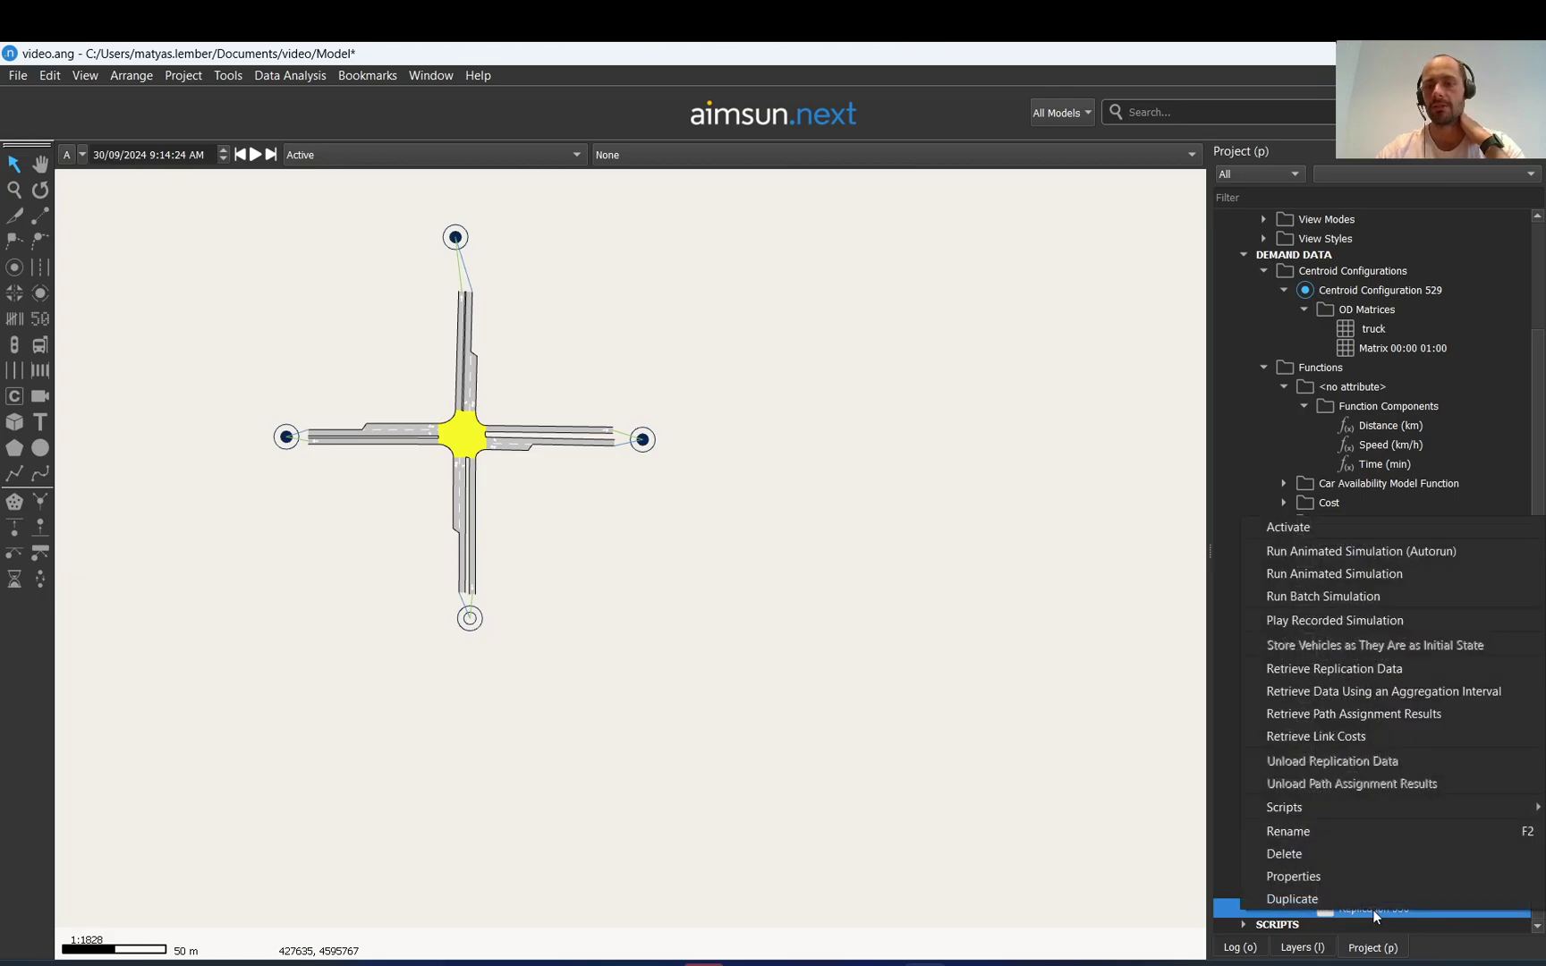
{"action": "left_click", "coordinate": [1389, 551]}
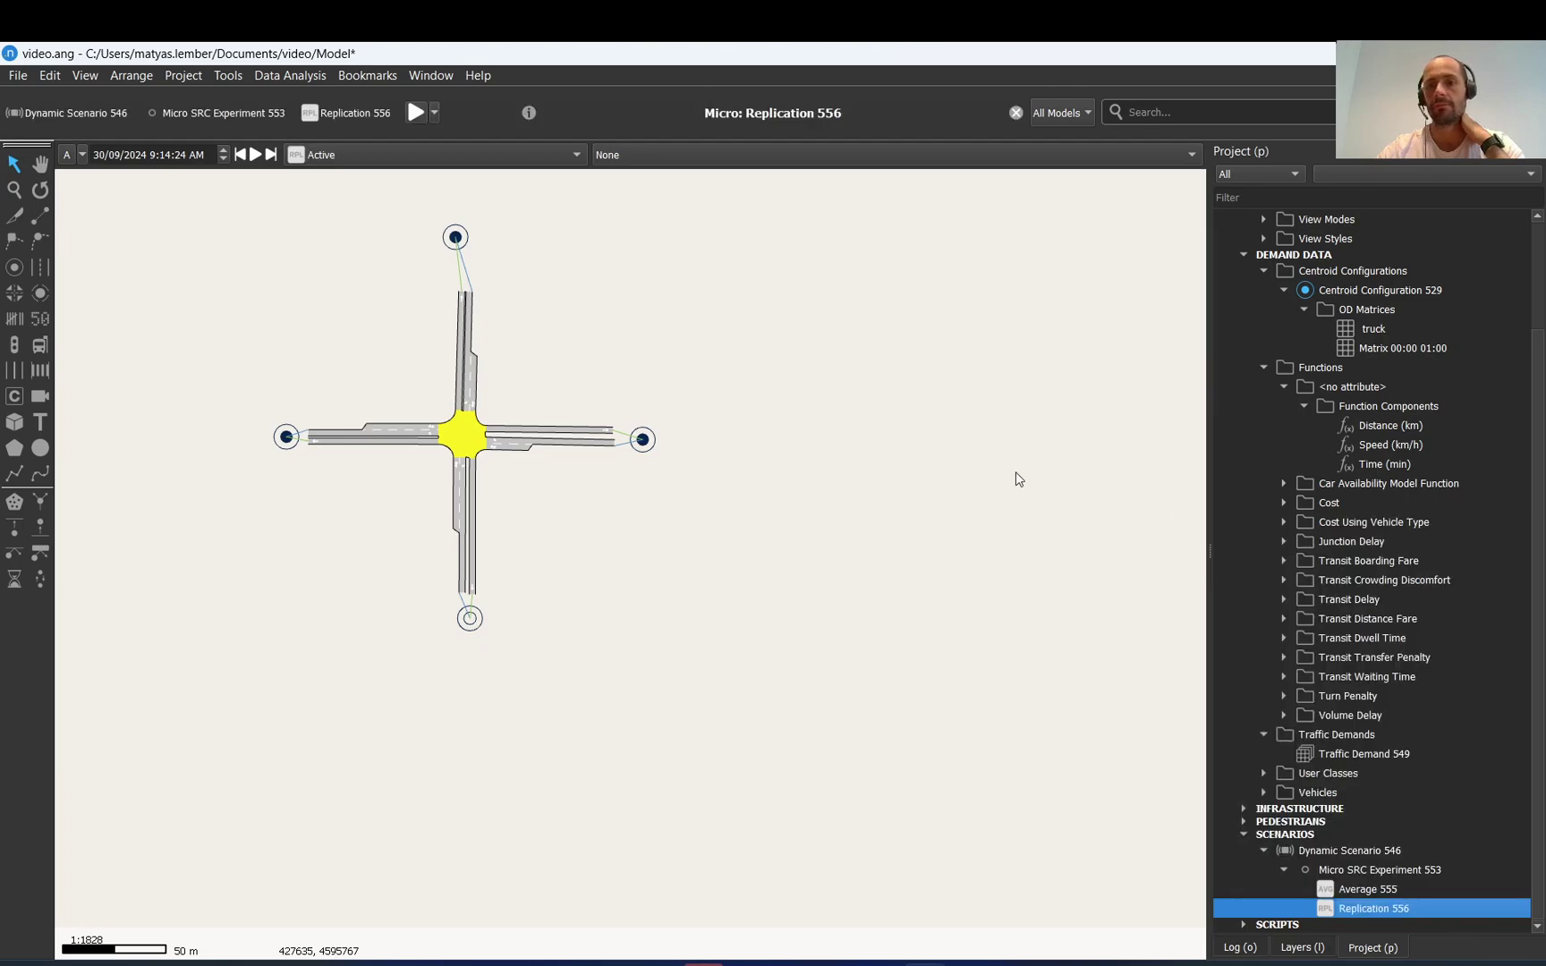
{"action": "left_click", "coordinate": [684, 114]}
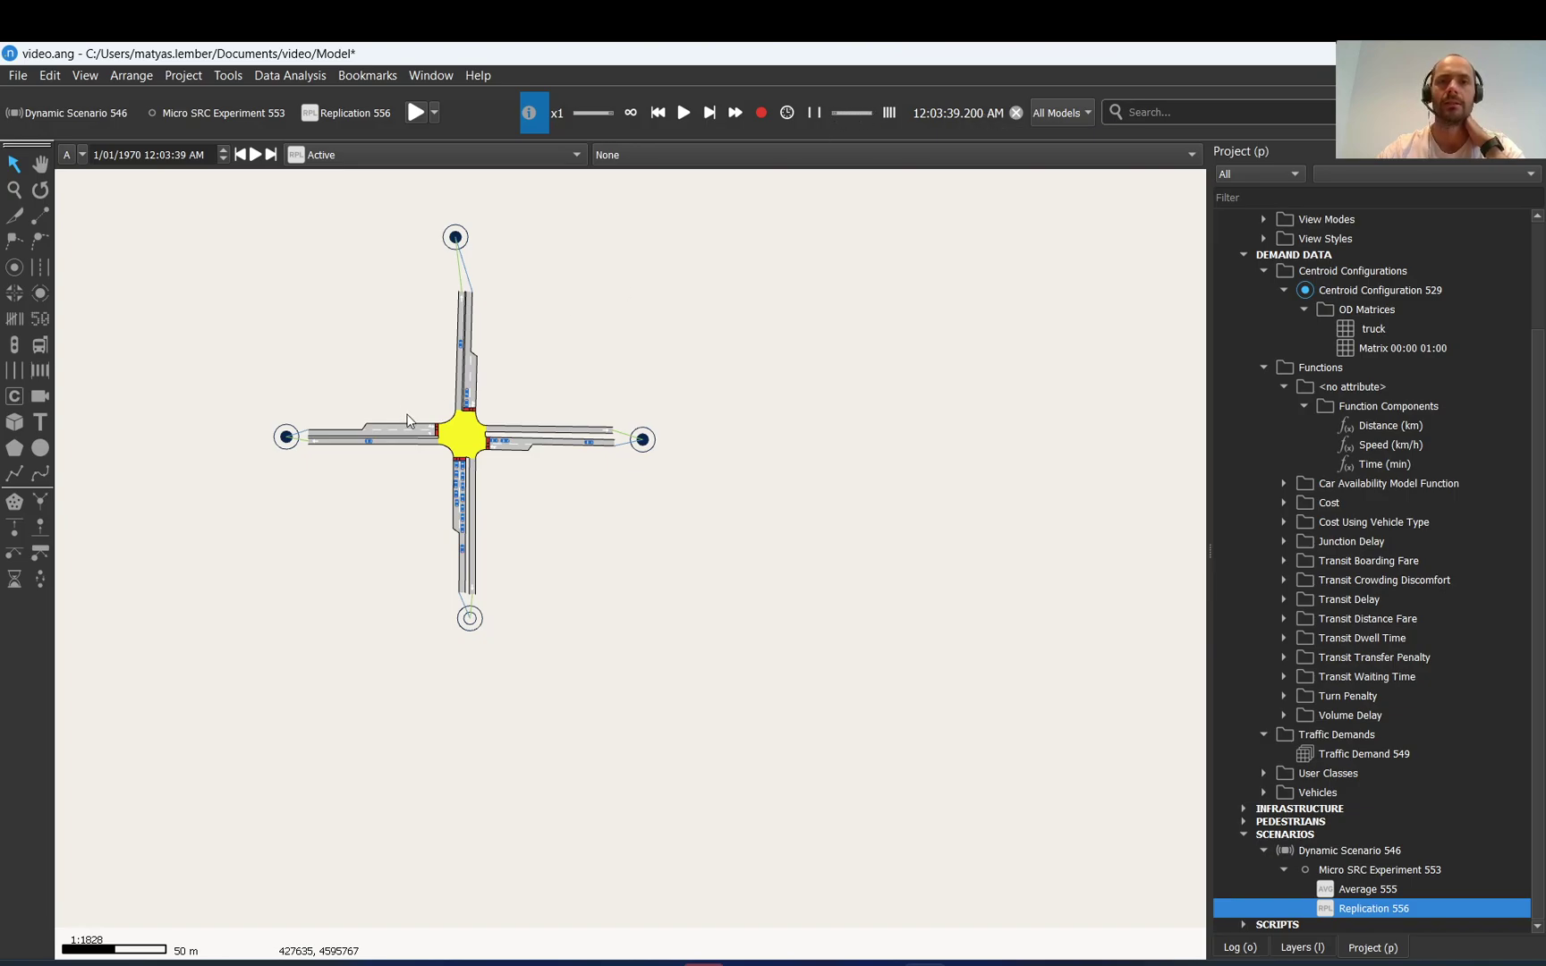
Resume the simulation, adjust its playback speed, and examine the traffic and signals around the junction
{"action": "scroll", "coordinate": [429, 384], "scroll_direction": "up", "scroll_amount": 5}
{"action": "scroll", "coordinate": [489, 426], "scroll_direction": "down", "scroll_amount": 3}
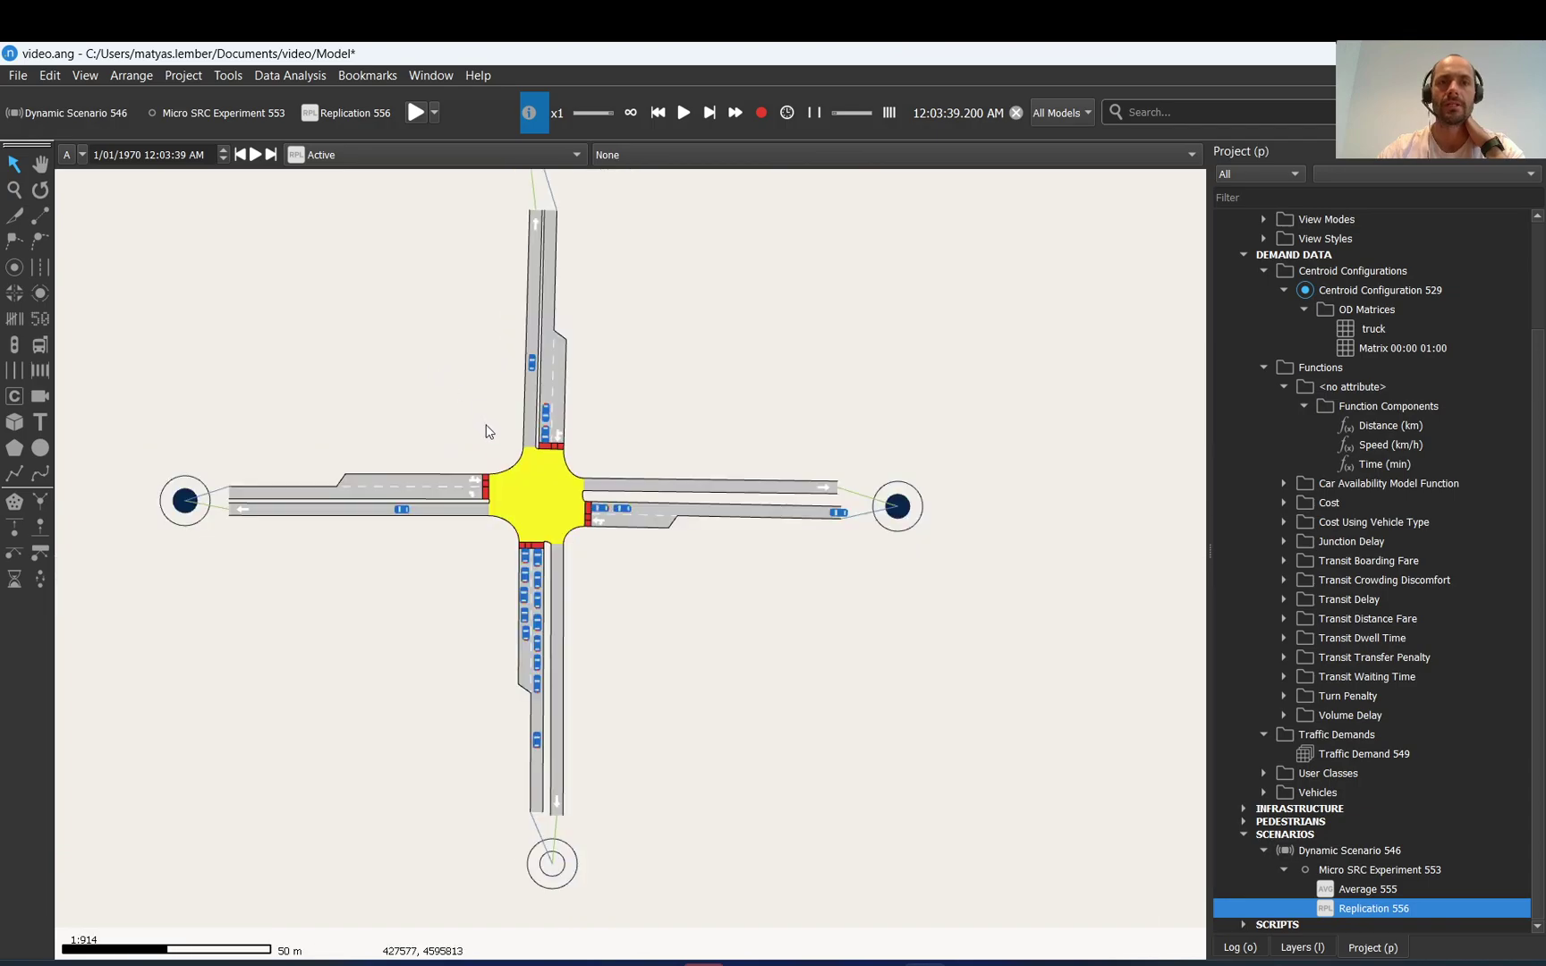
{"action": "left_click", "coordinate": [685, 114]}
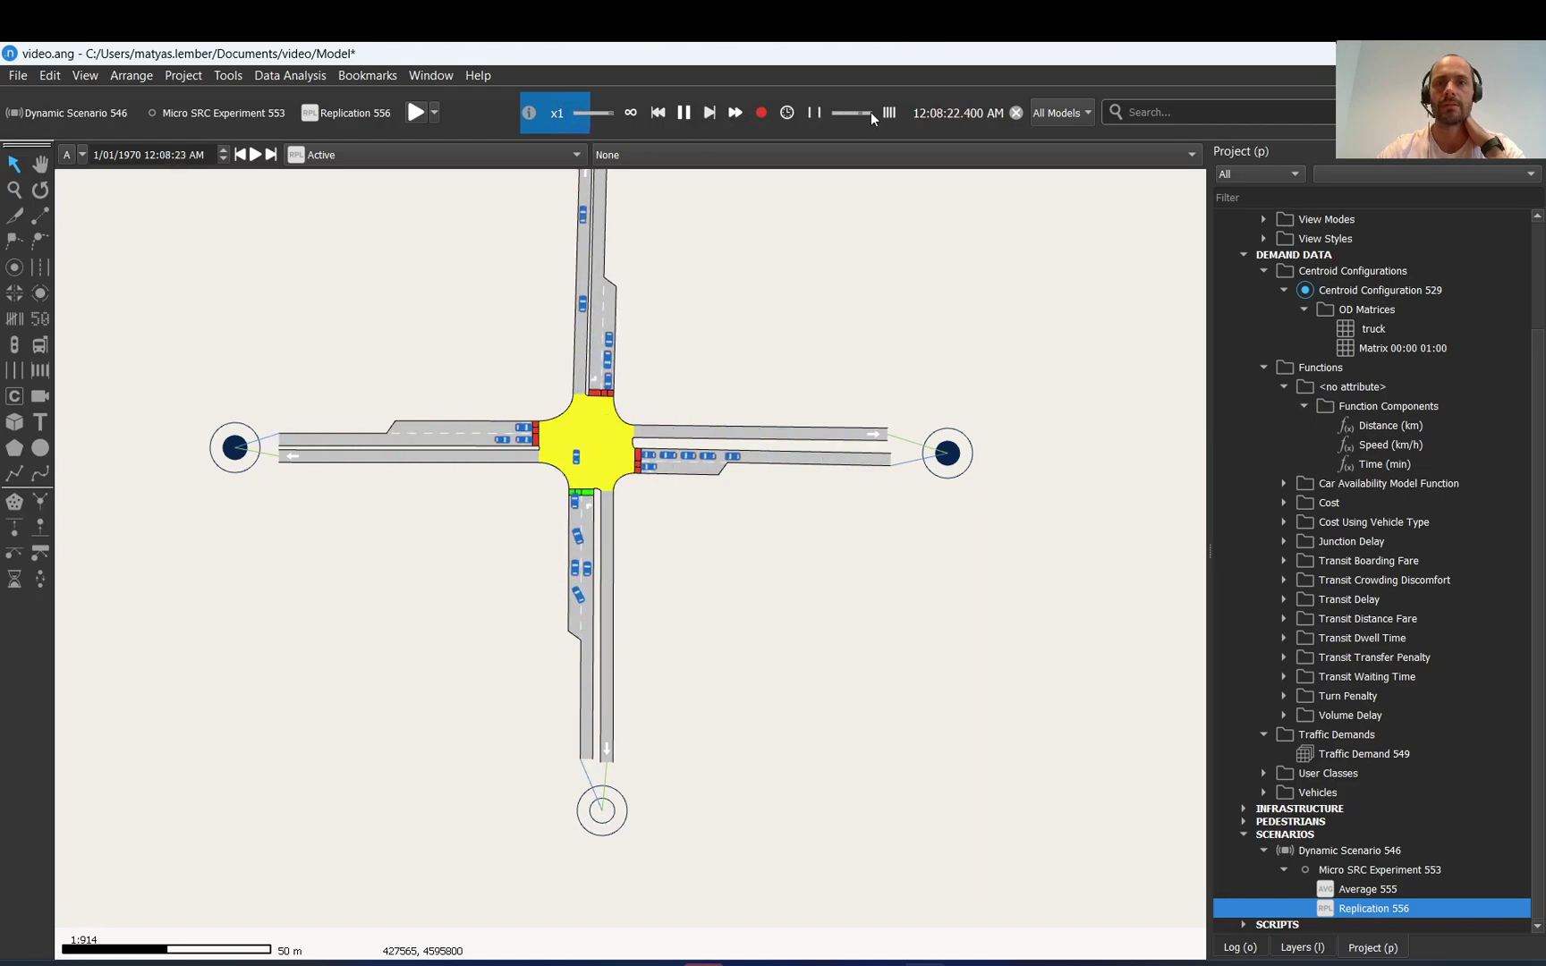
{"action": "left_click_drag", "start_coordinate": [606, 113], "coordinate": [595, 113]}
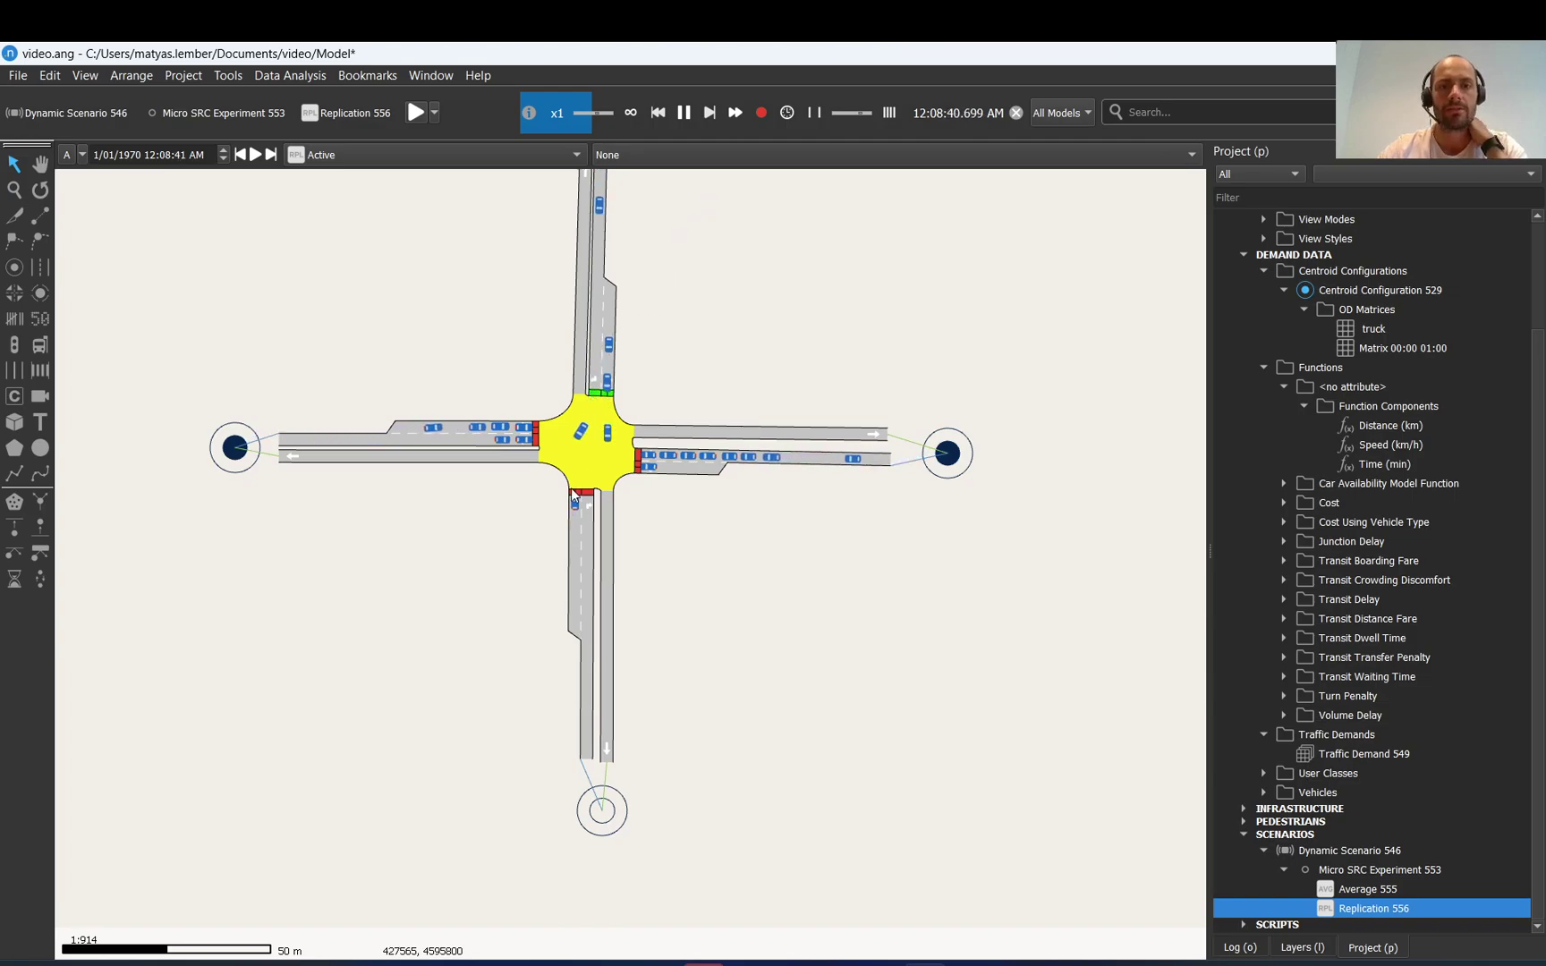
{"action": "scroll", "coordinate": [576, 470], "scroll_direction": "up", "scroll_amount": 2}
{"action": "scroll", "coordinate": [662, 349], "scroll_direction": "down", "scroll_amount": 2}
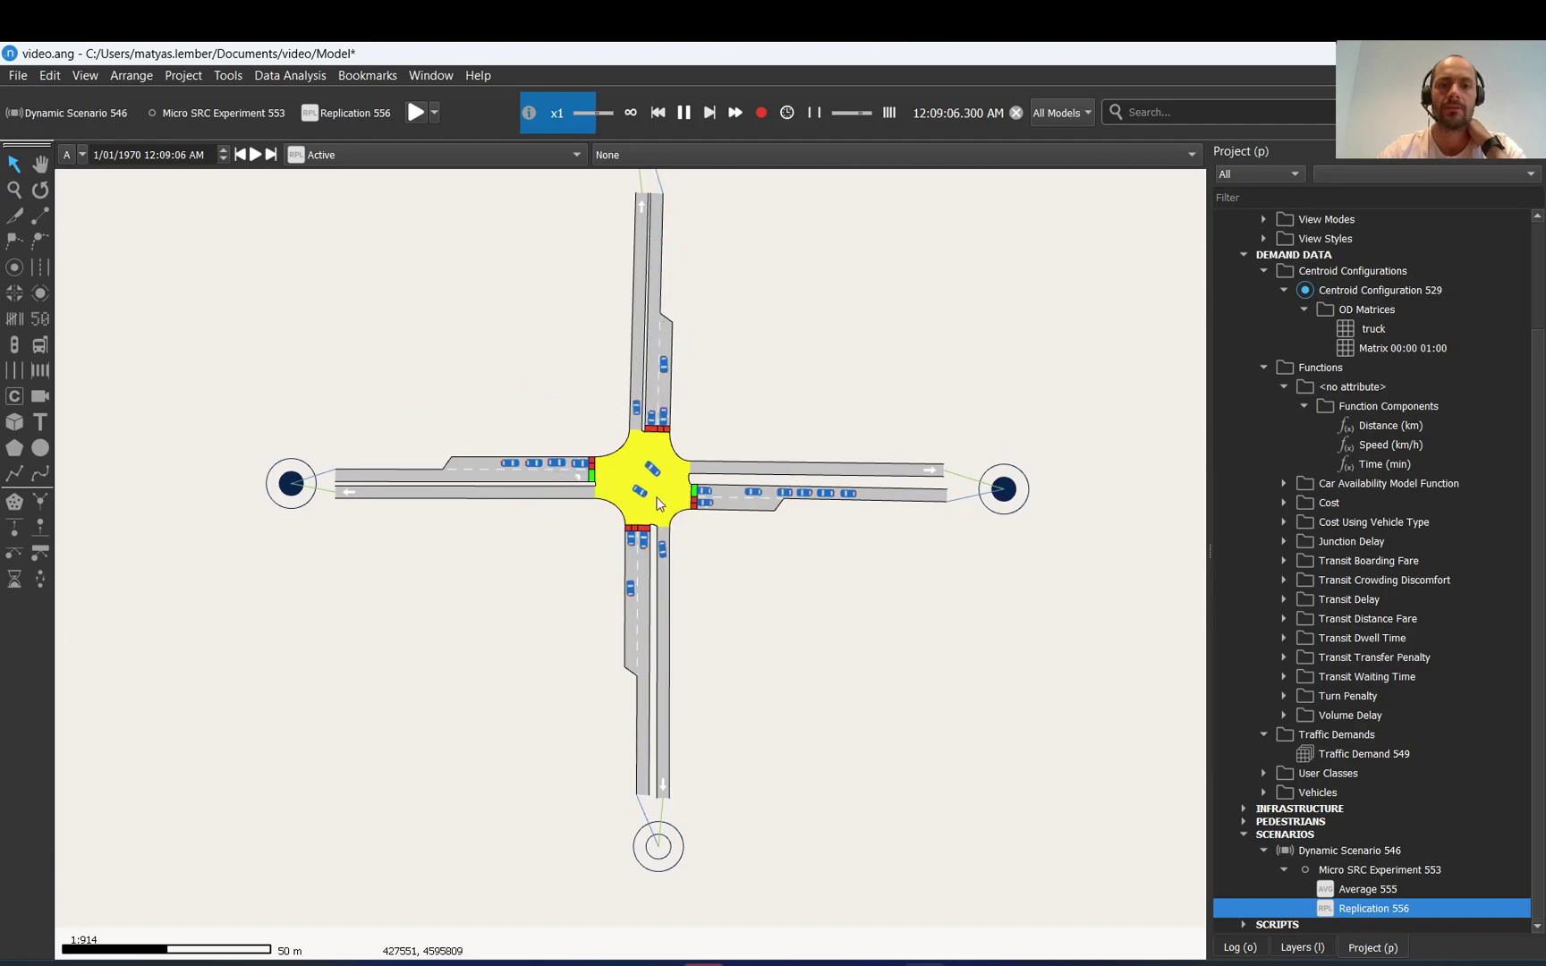
{"action": "scroll", "coordinate": [634, 485], "scroll_direction": "up", "scroll_amount": 2}
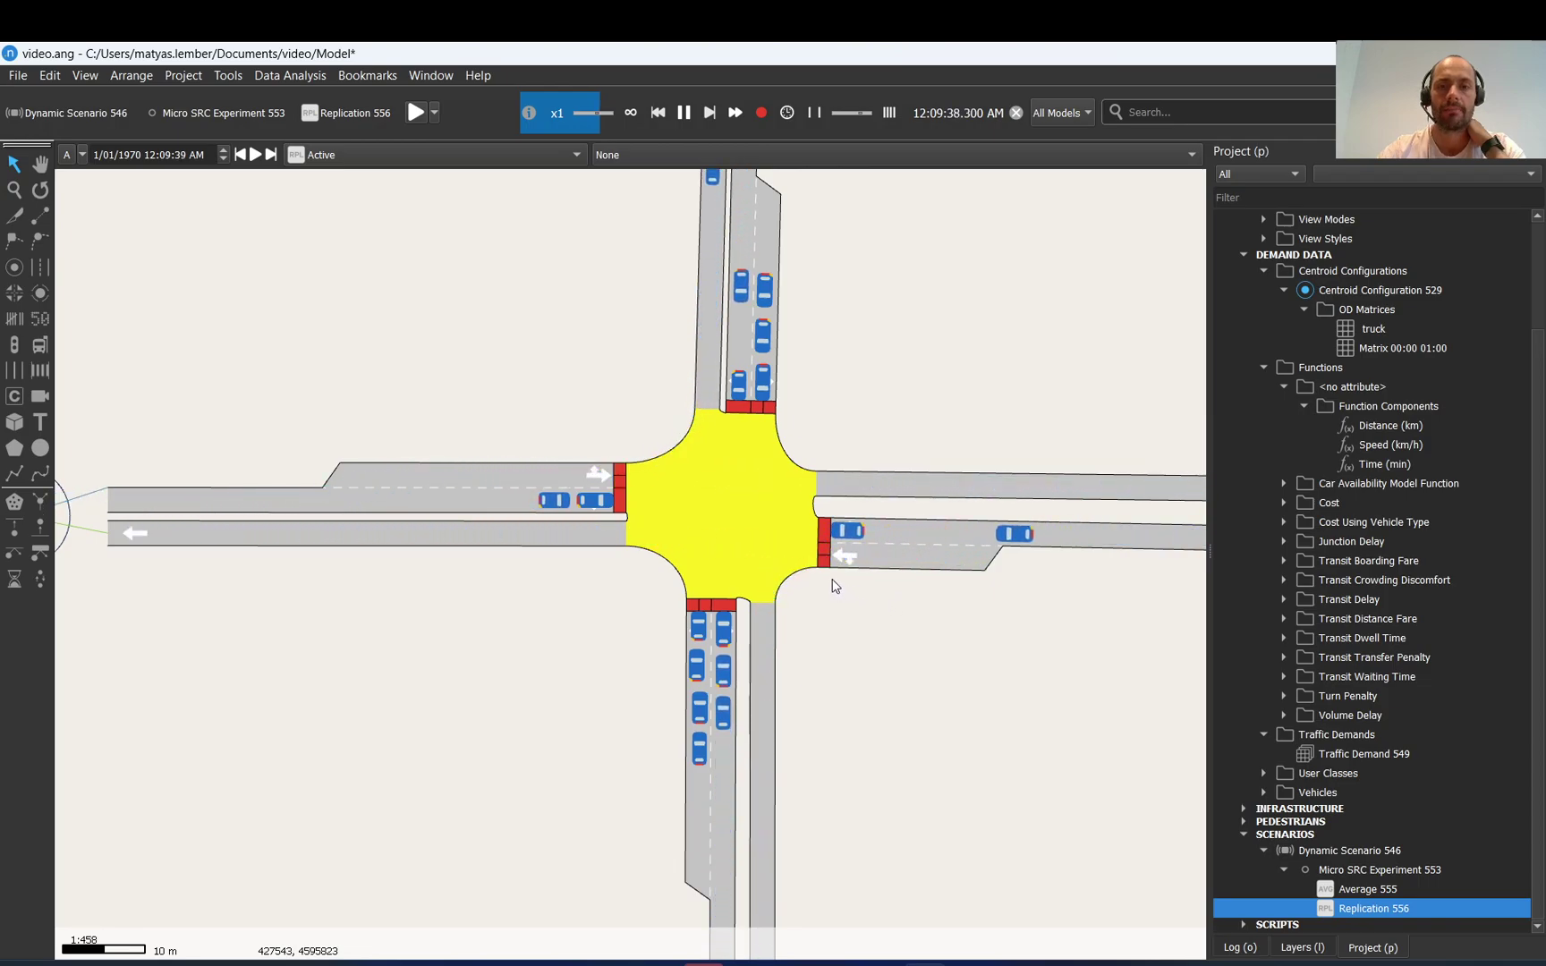
{"action": "scroll", "coordinate": [832, 586], "scroll_direction": "up", "scroll_amount": 4}
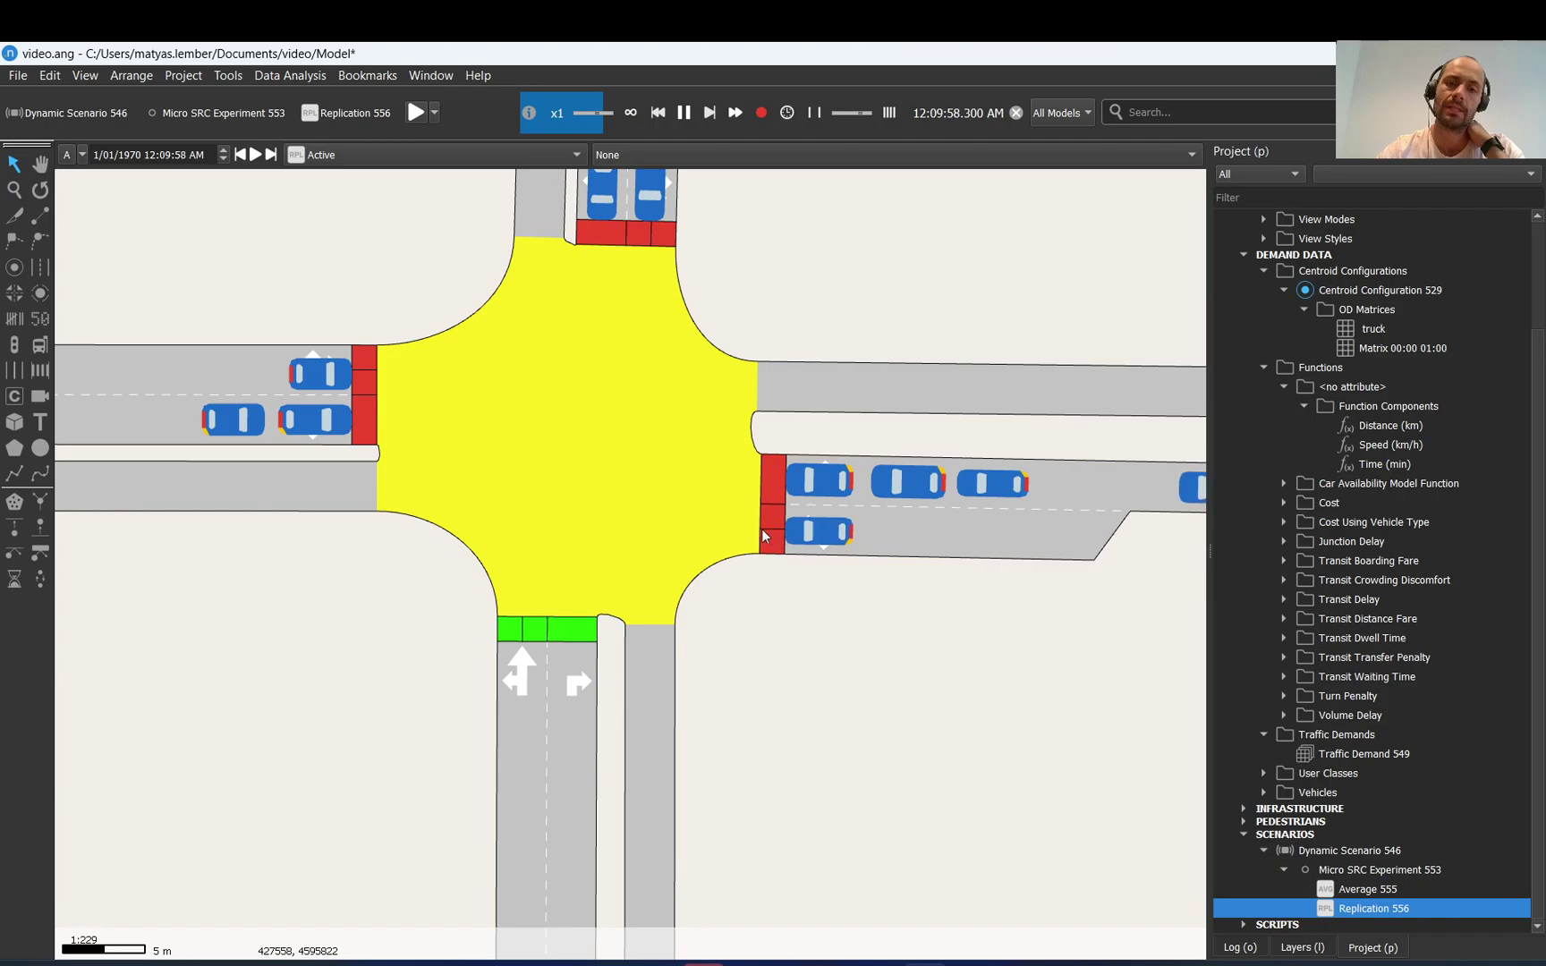
Inspect the straight-ahead and left turns leaving the nearside lane of the junction's east approach
{"action": "left_click", "coordinate": [739, 524]}
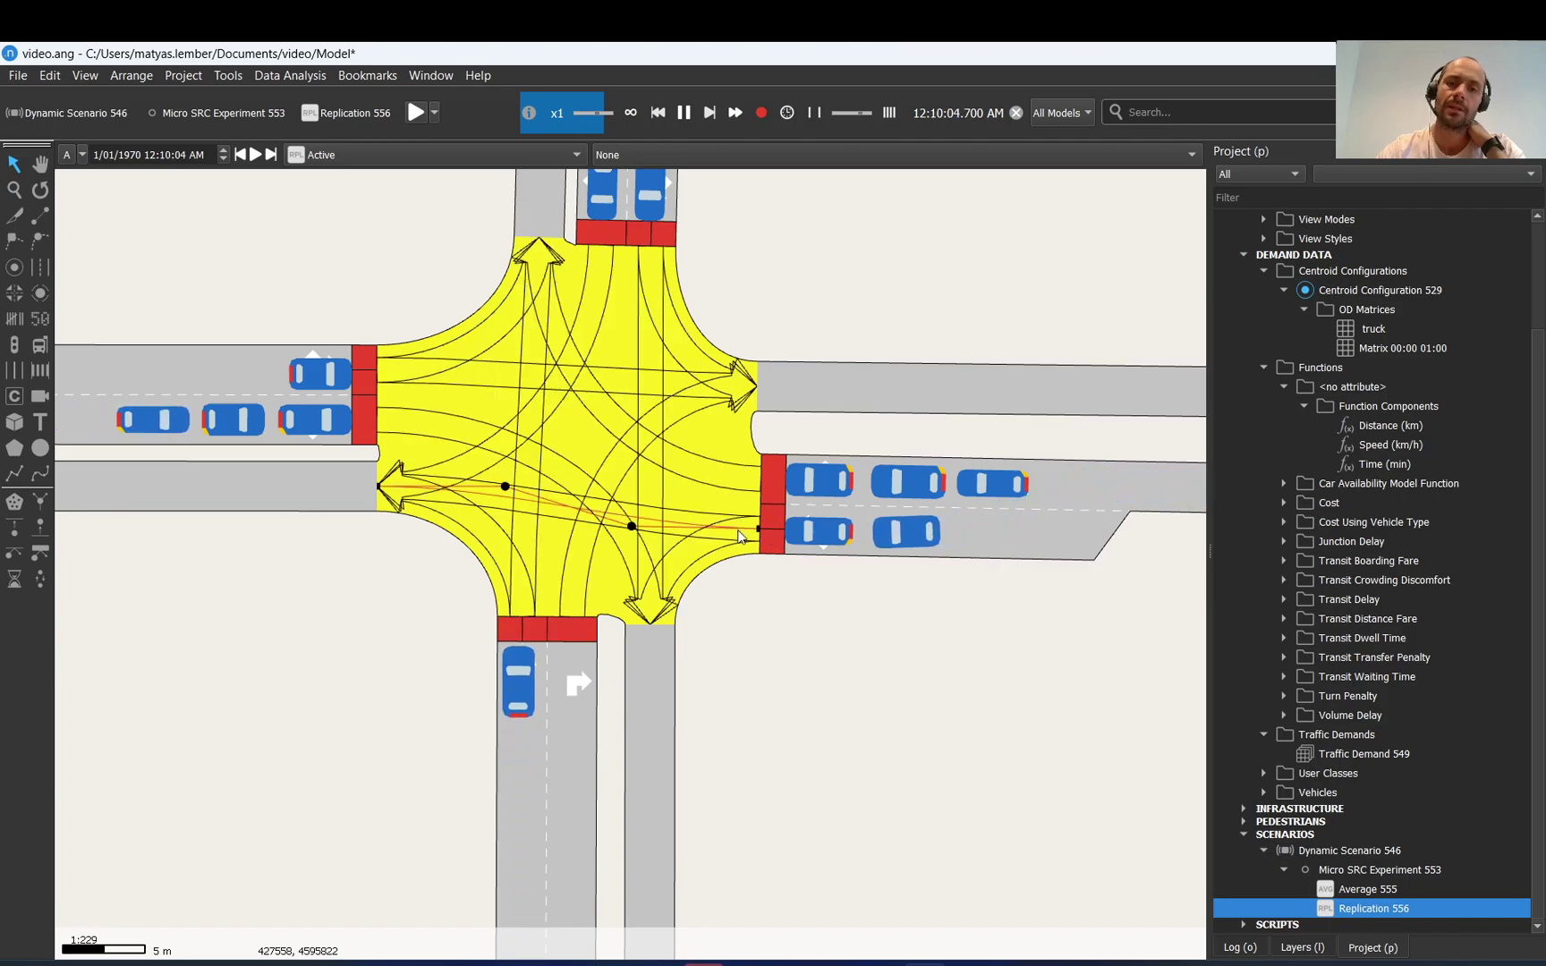
{"action": "left_click", "coordinate": [709, 540]}
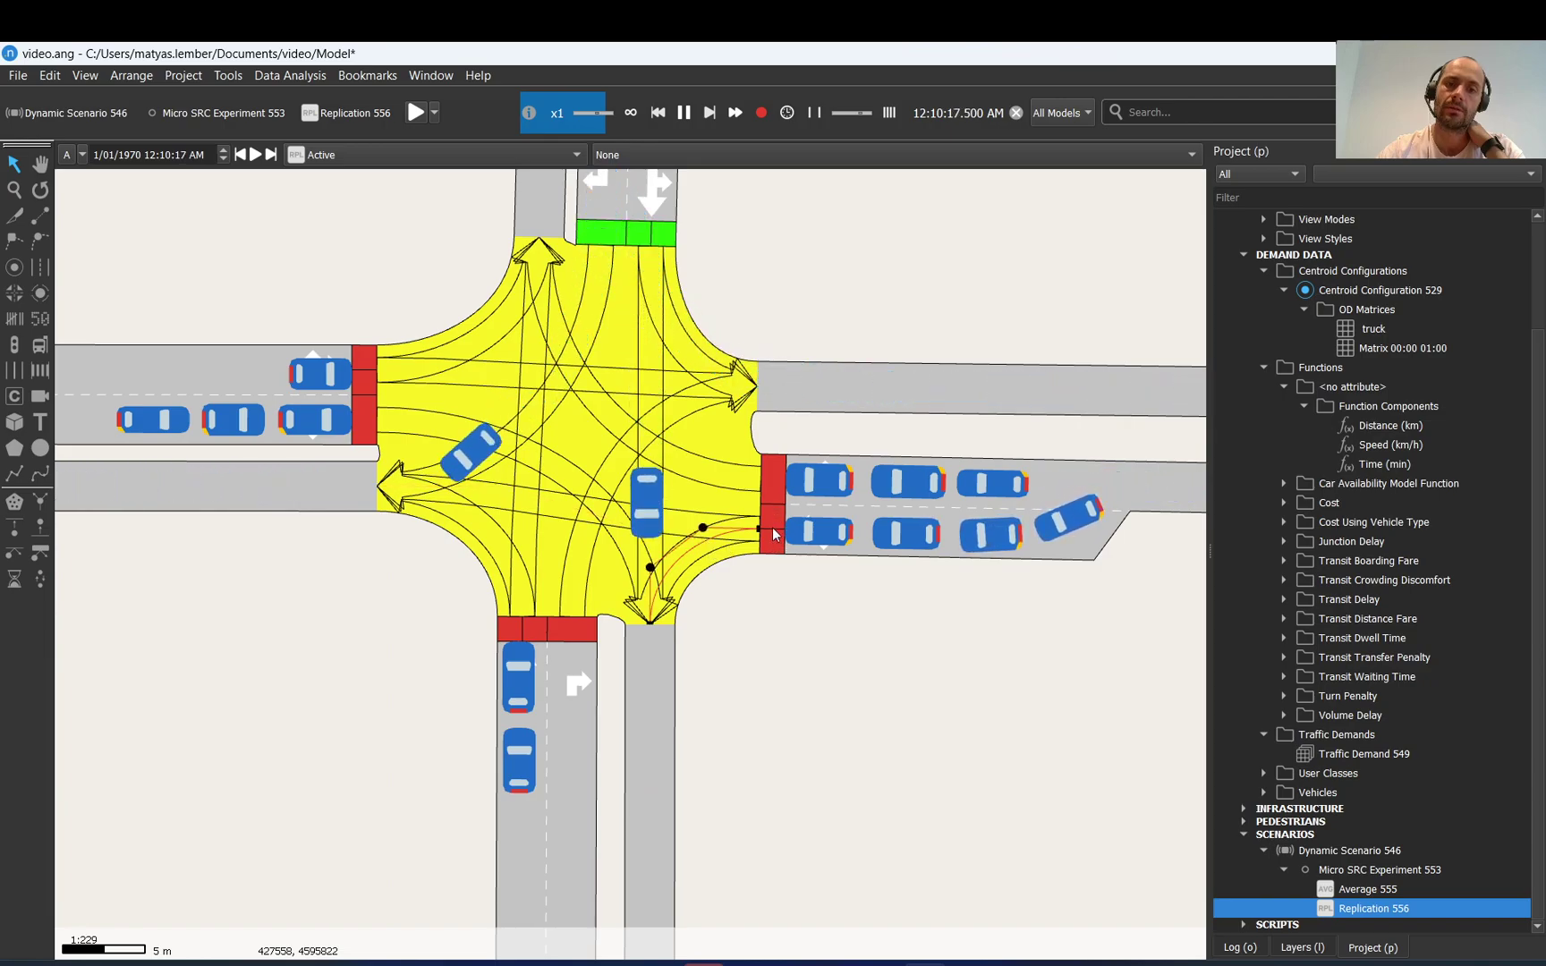
{"action": "left_click", "coordinate": [774, 582]}
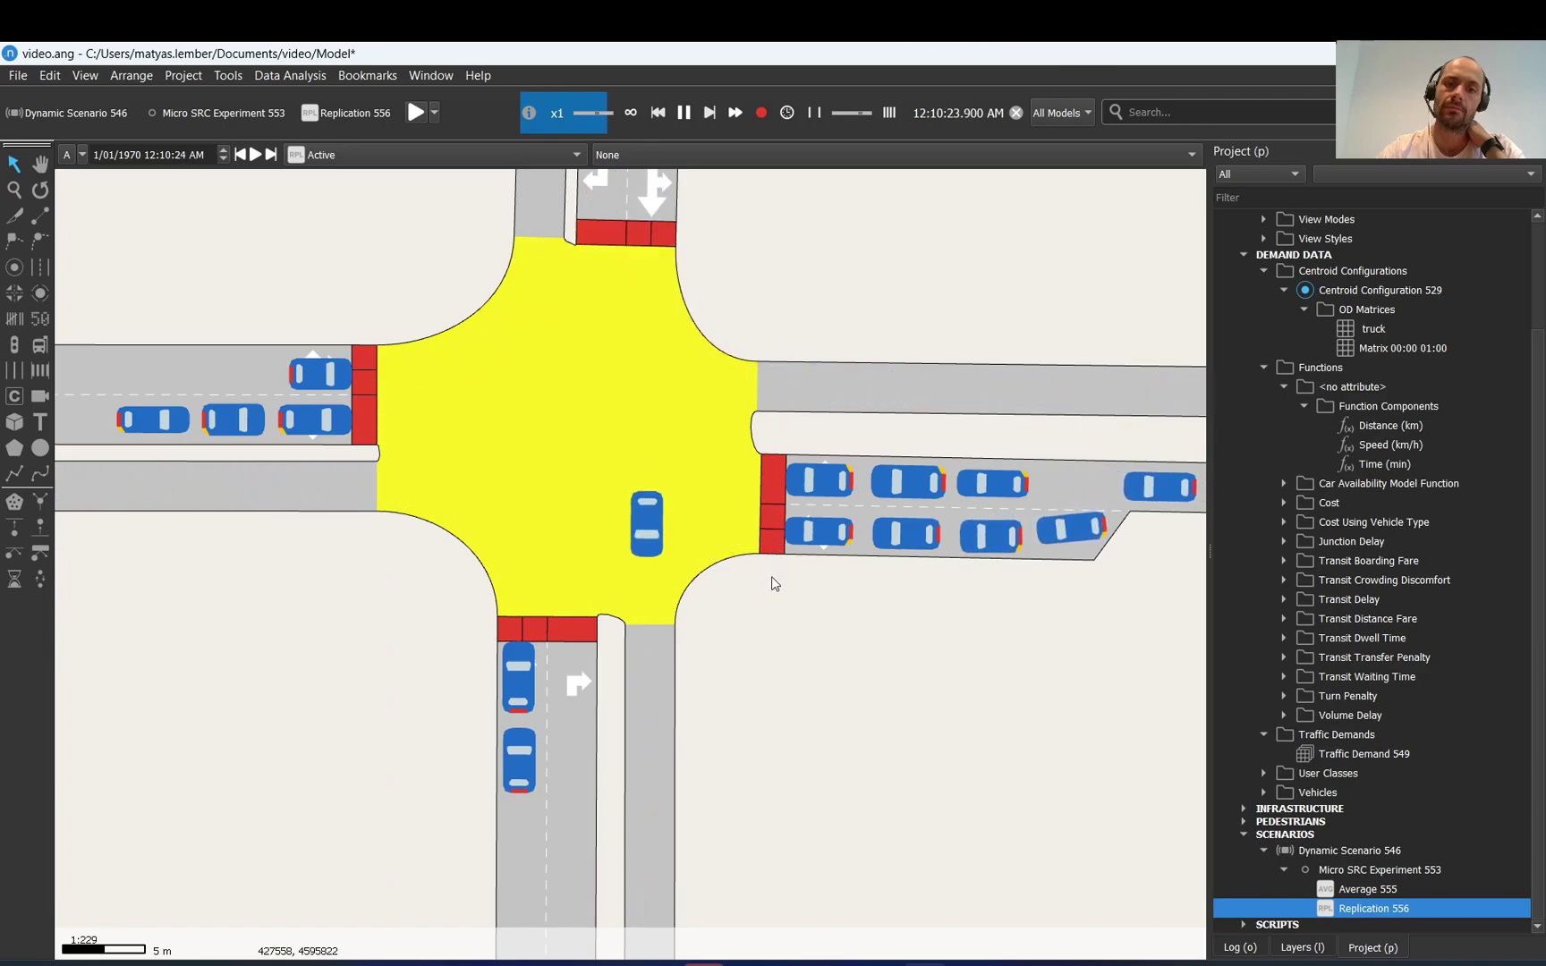
Speed up the simulation playback over the whole junction, then cancel the running simulation
{"action": "scroll", "coordinate": [694, 419], "scroll_direction": "down", "scroll_amount": 3}
{"action": "left_click", "coordinate": [694, 419]}
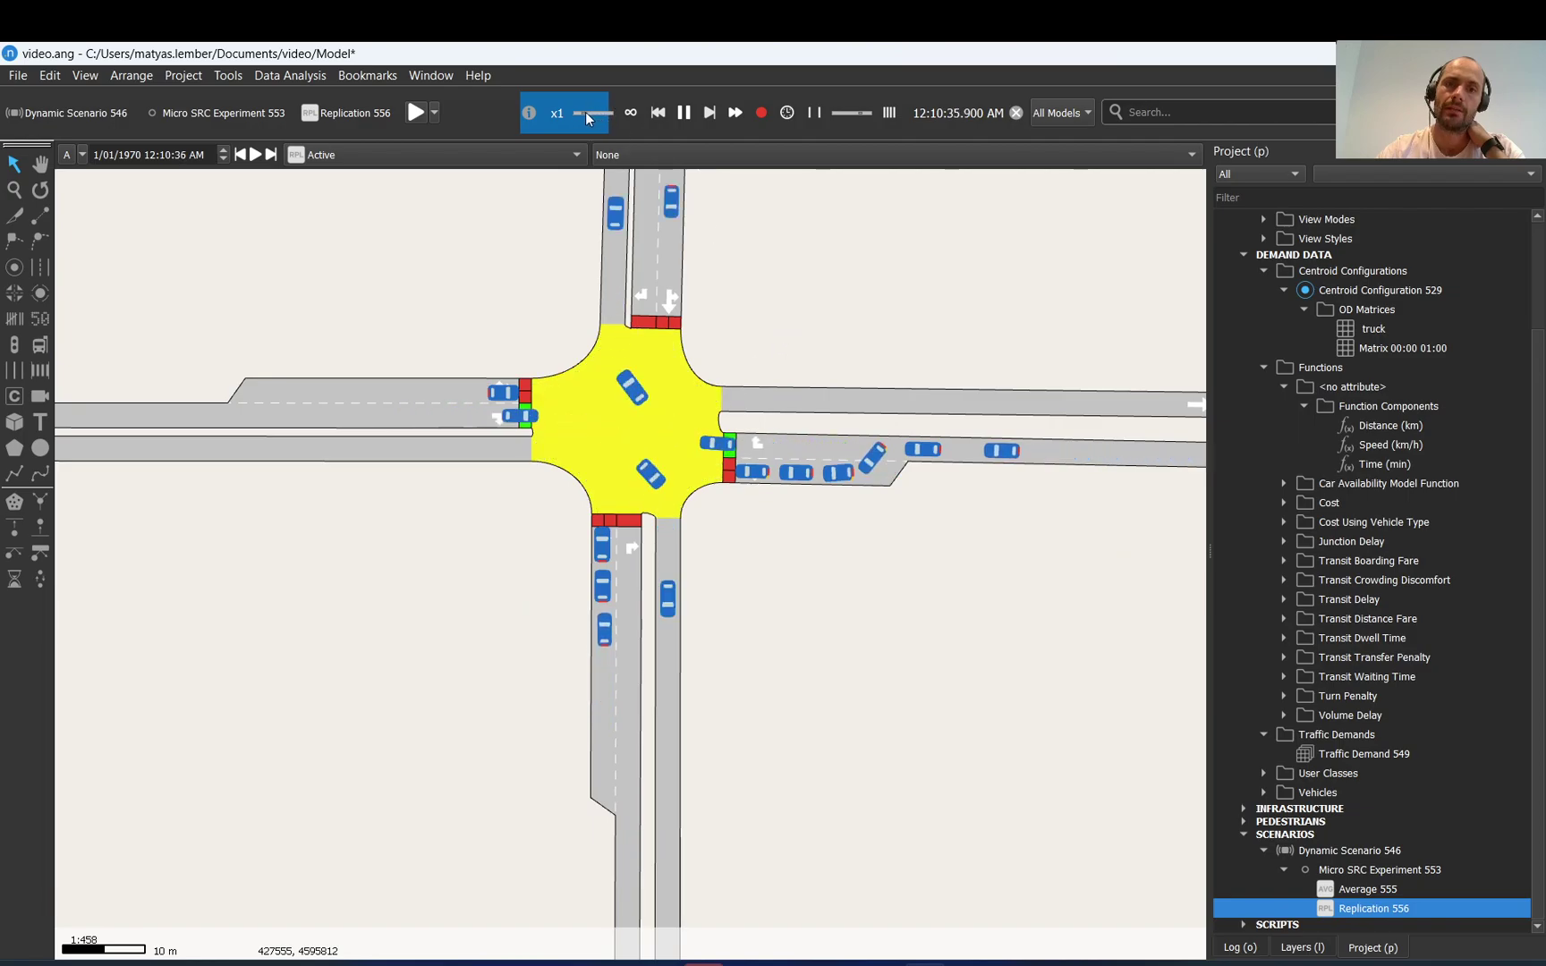
{"action": "left_click_drag", "start_coordinate": [607, 113], "coordinate": [612, 112]}
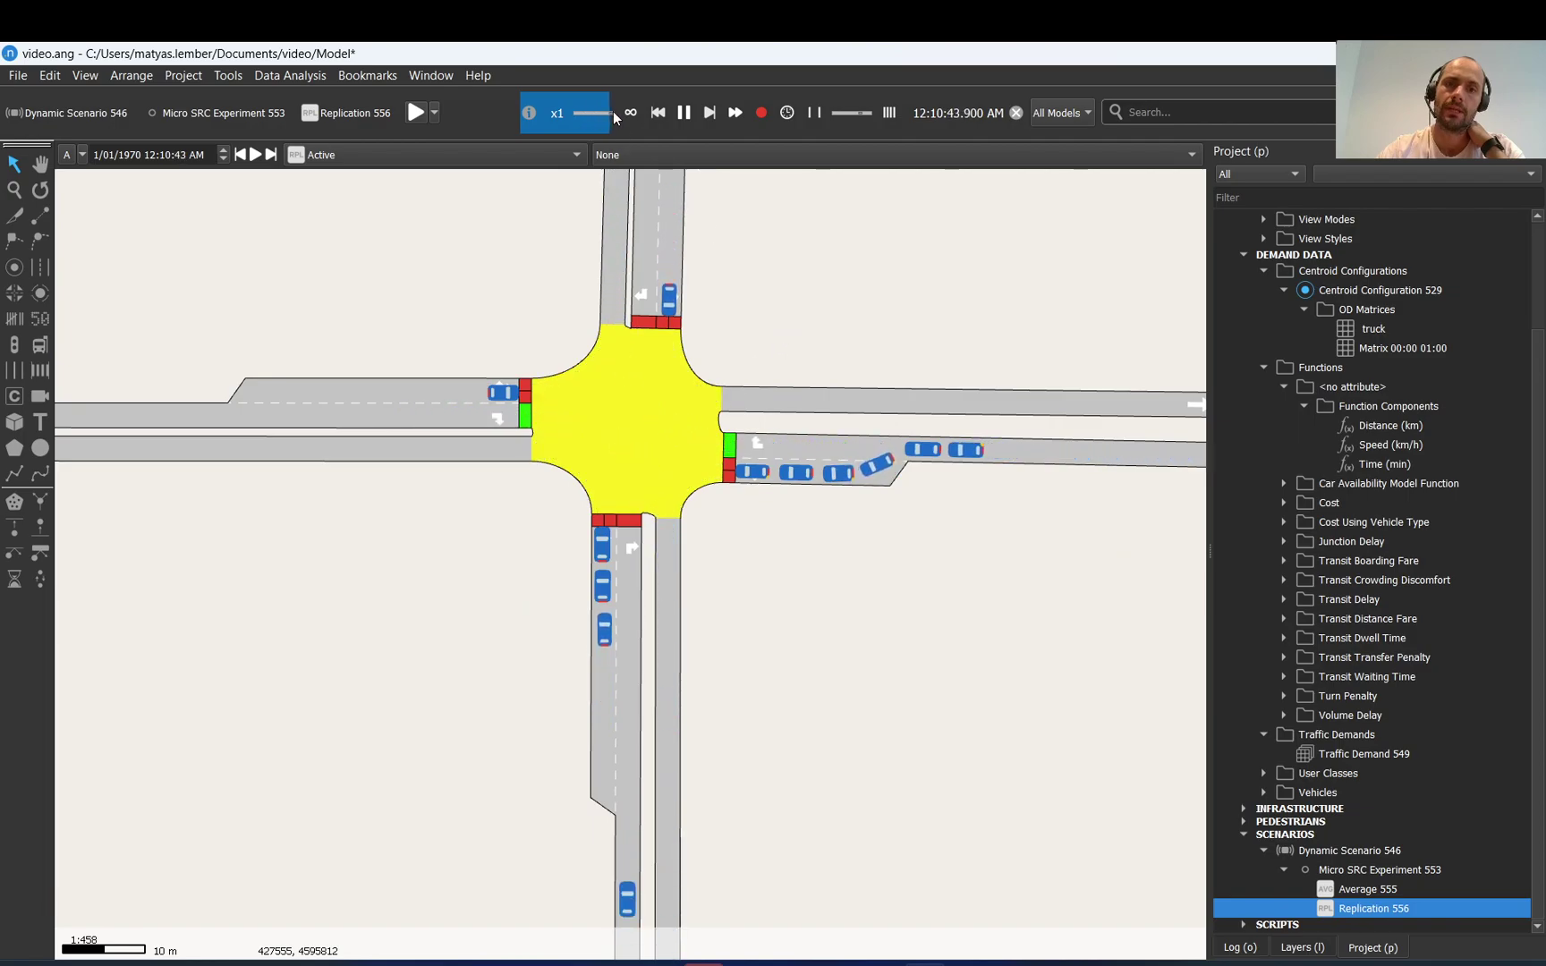
{"action": "left_click_drag", "start_coordinate": [842, 112], "coordinate": [874, 113]}
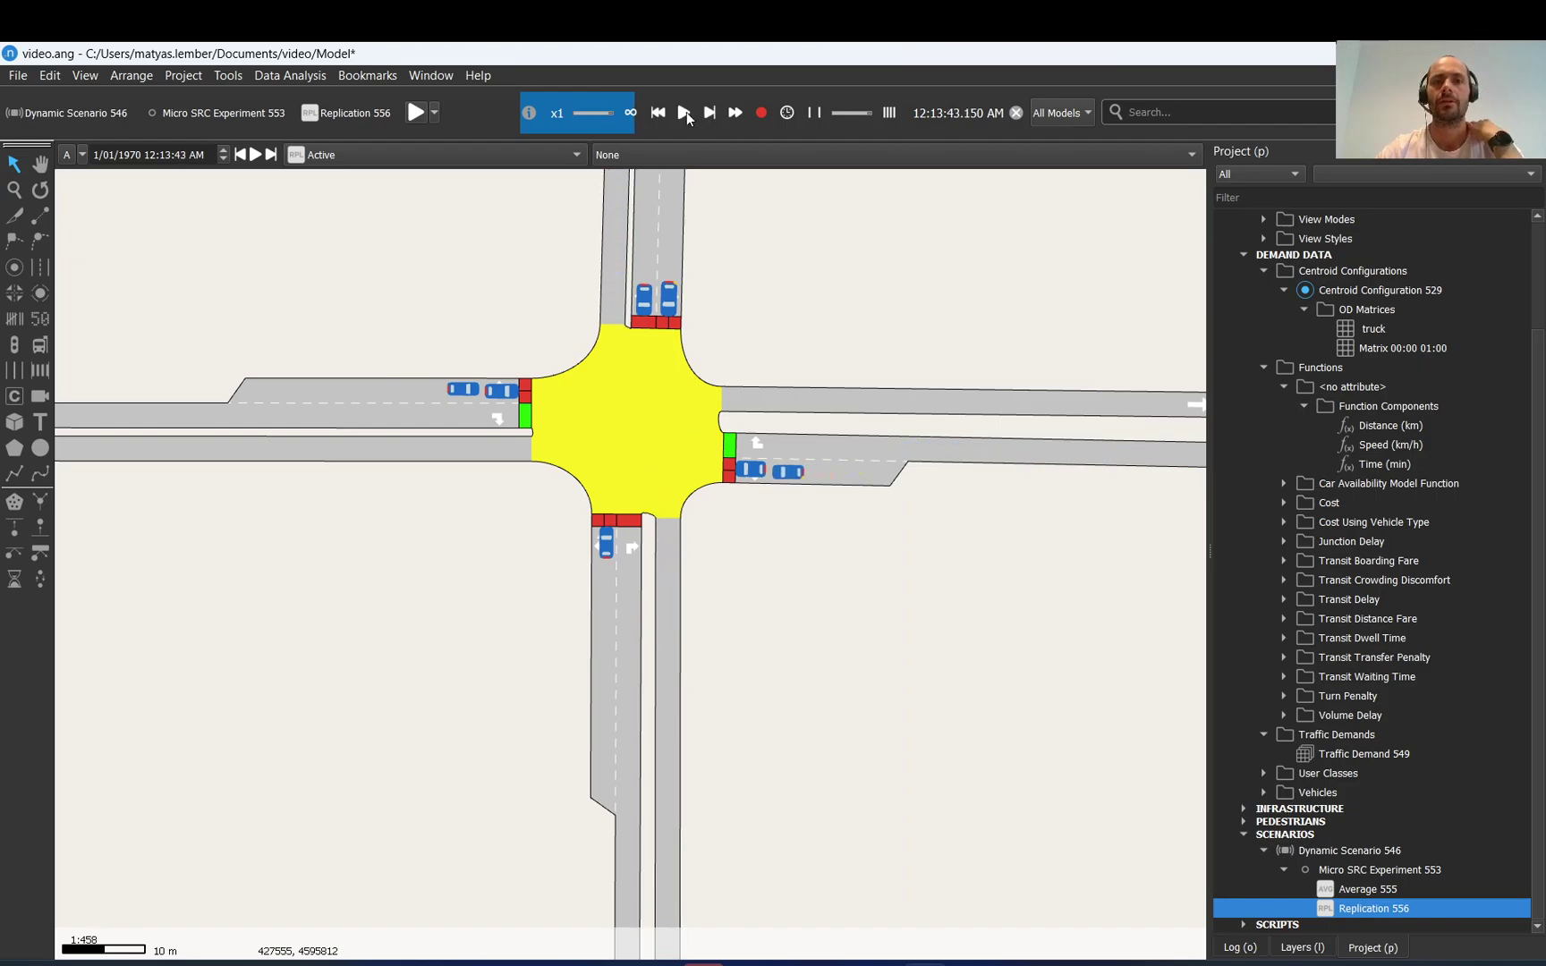
{"action": "left_click", "coordinate": [685, 113]}
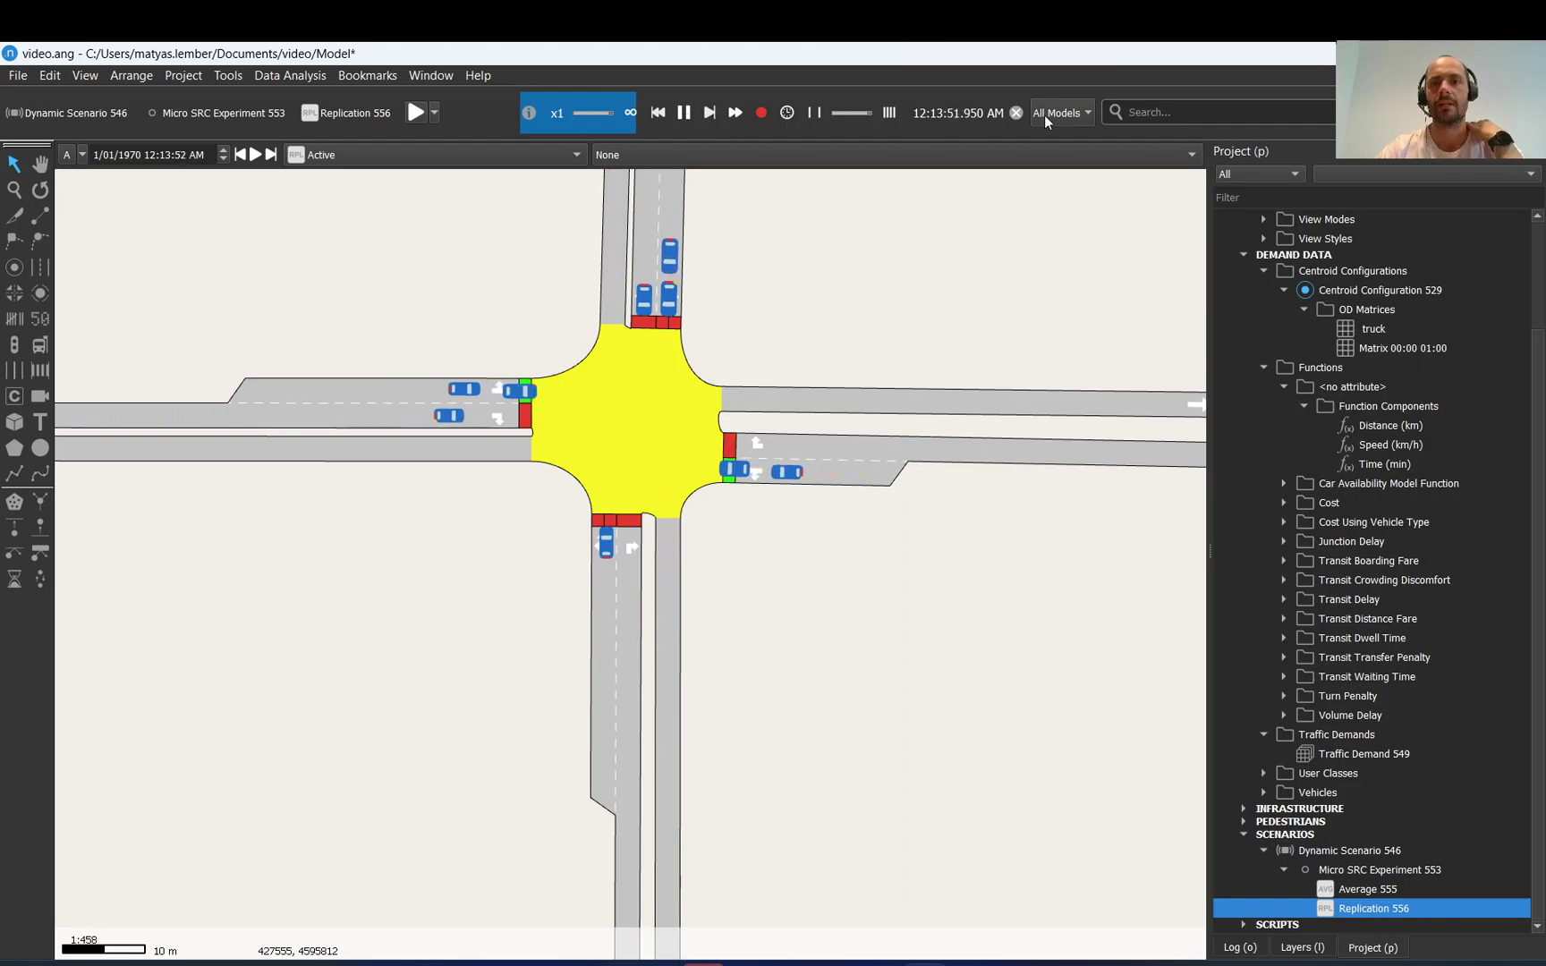
{"action": "left_click", "coordinate": [1016, 112]}
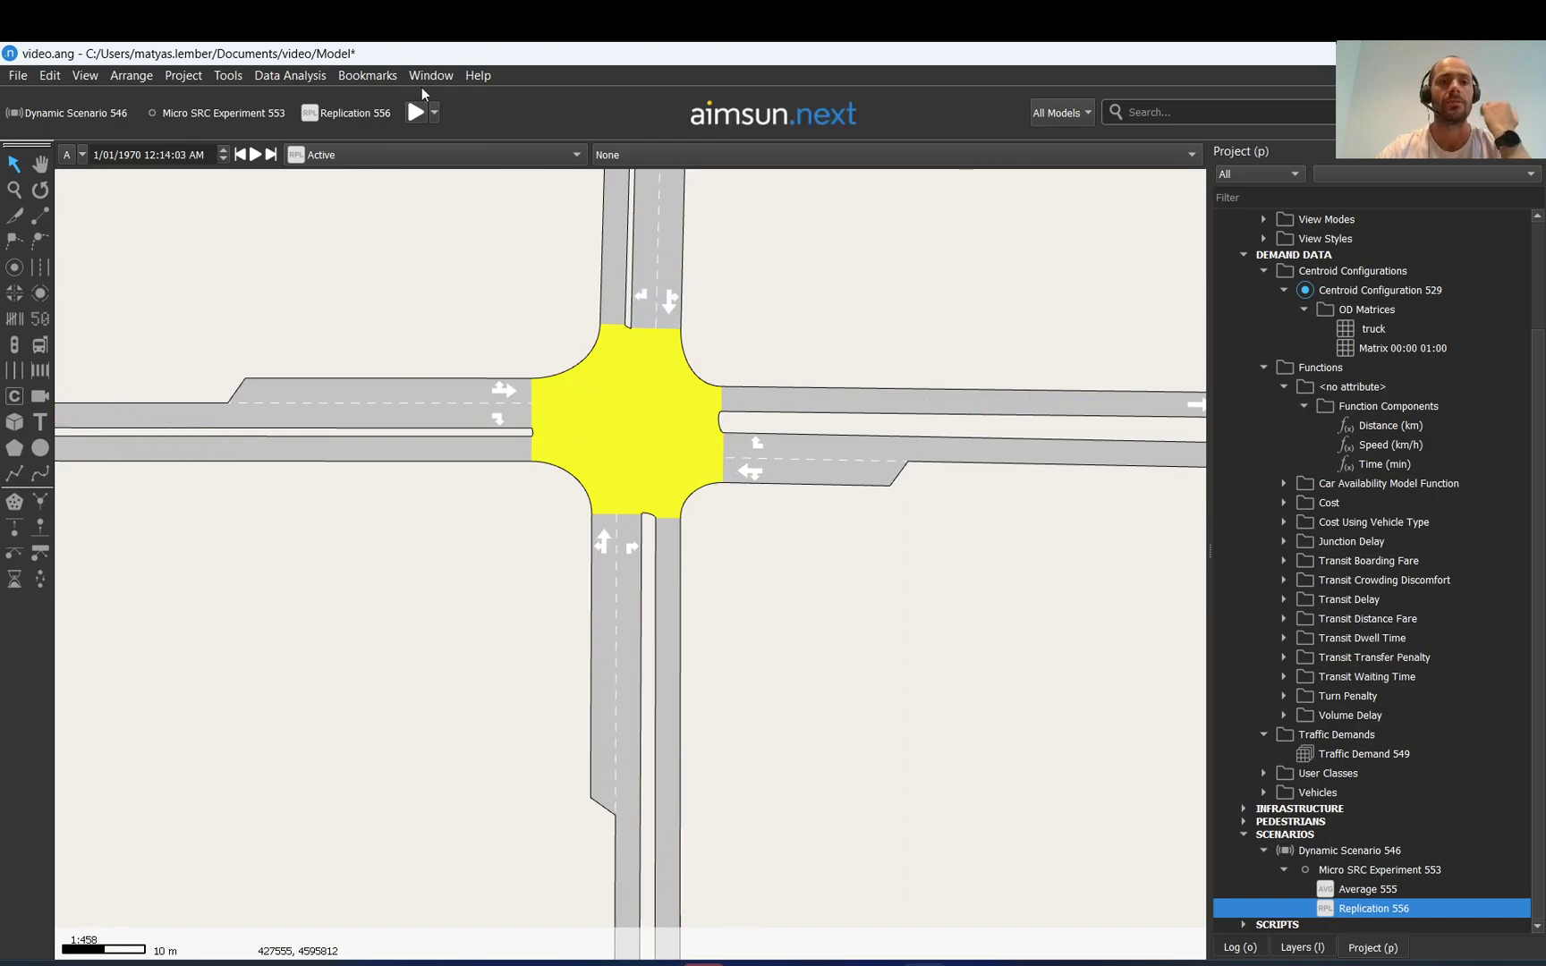
Restart the animated autorun simulation of Replication 556 and keep it playing after a pause
{"action": "right_click", "coordinate": [1372, 909]}
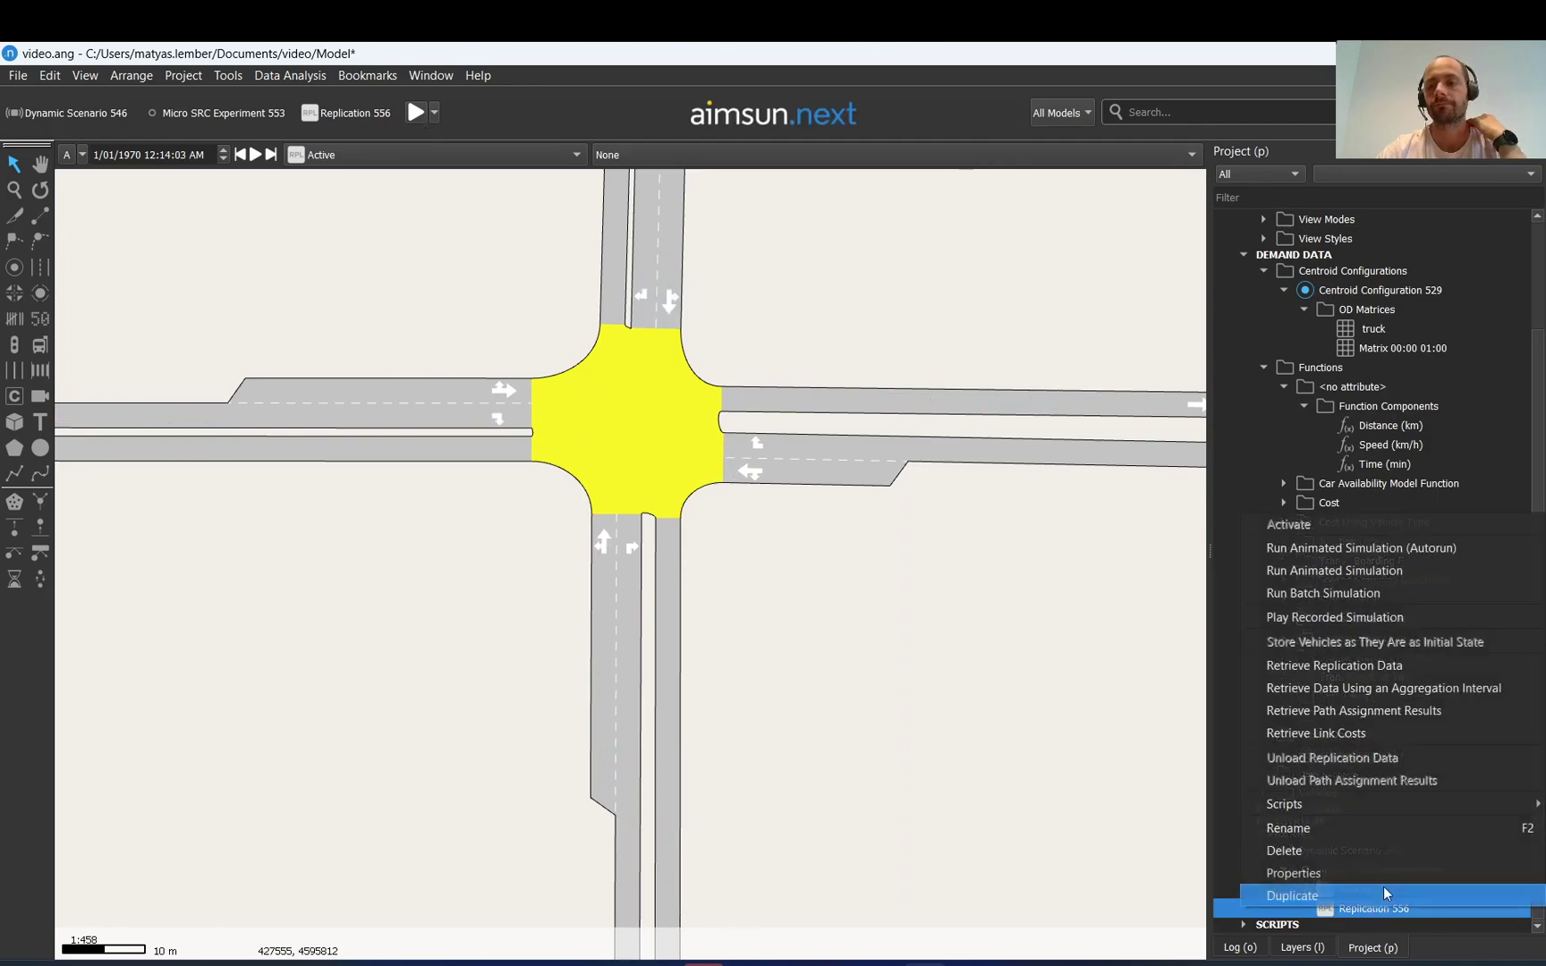
{"action": "left_click", "coordinate": [1323, 549]}
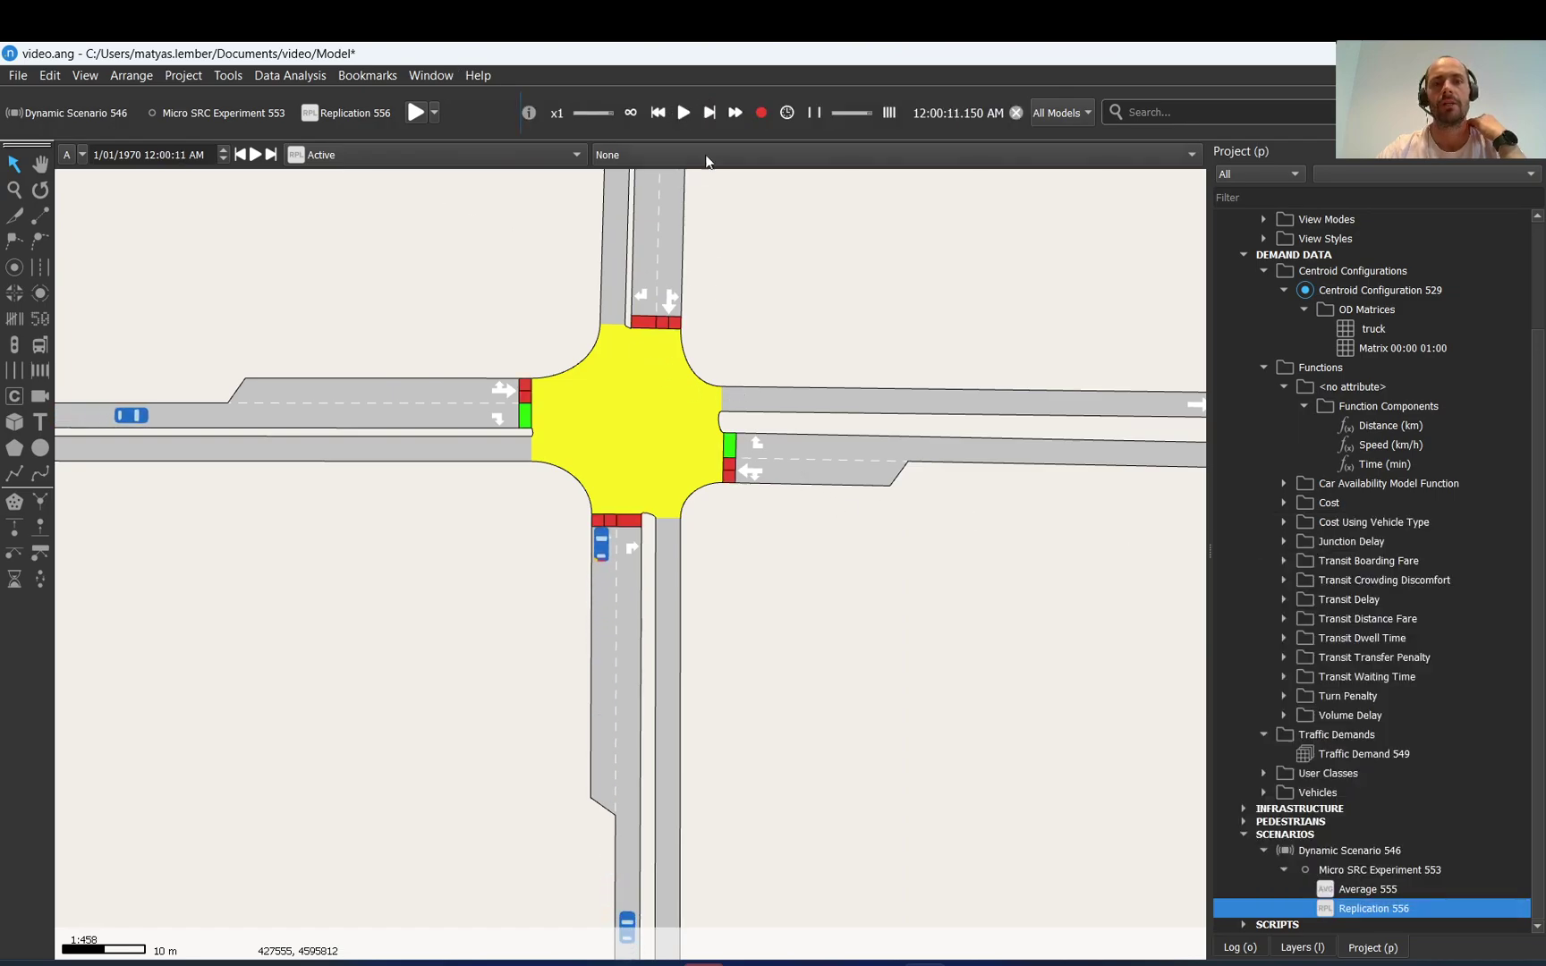
{"action": "left_click", "coordinate": [682, 113]}
Lengthen the east arm's inbound section outward to about 135 m while the simulation is running
{"action": "scroll", "coordinate": [718, 467], "scroll_direction": "down", "scroll_amount": 5}
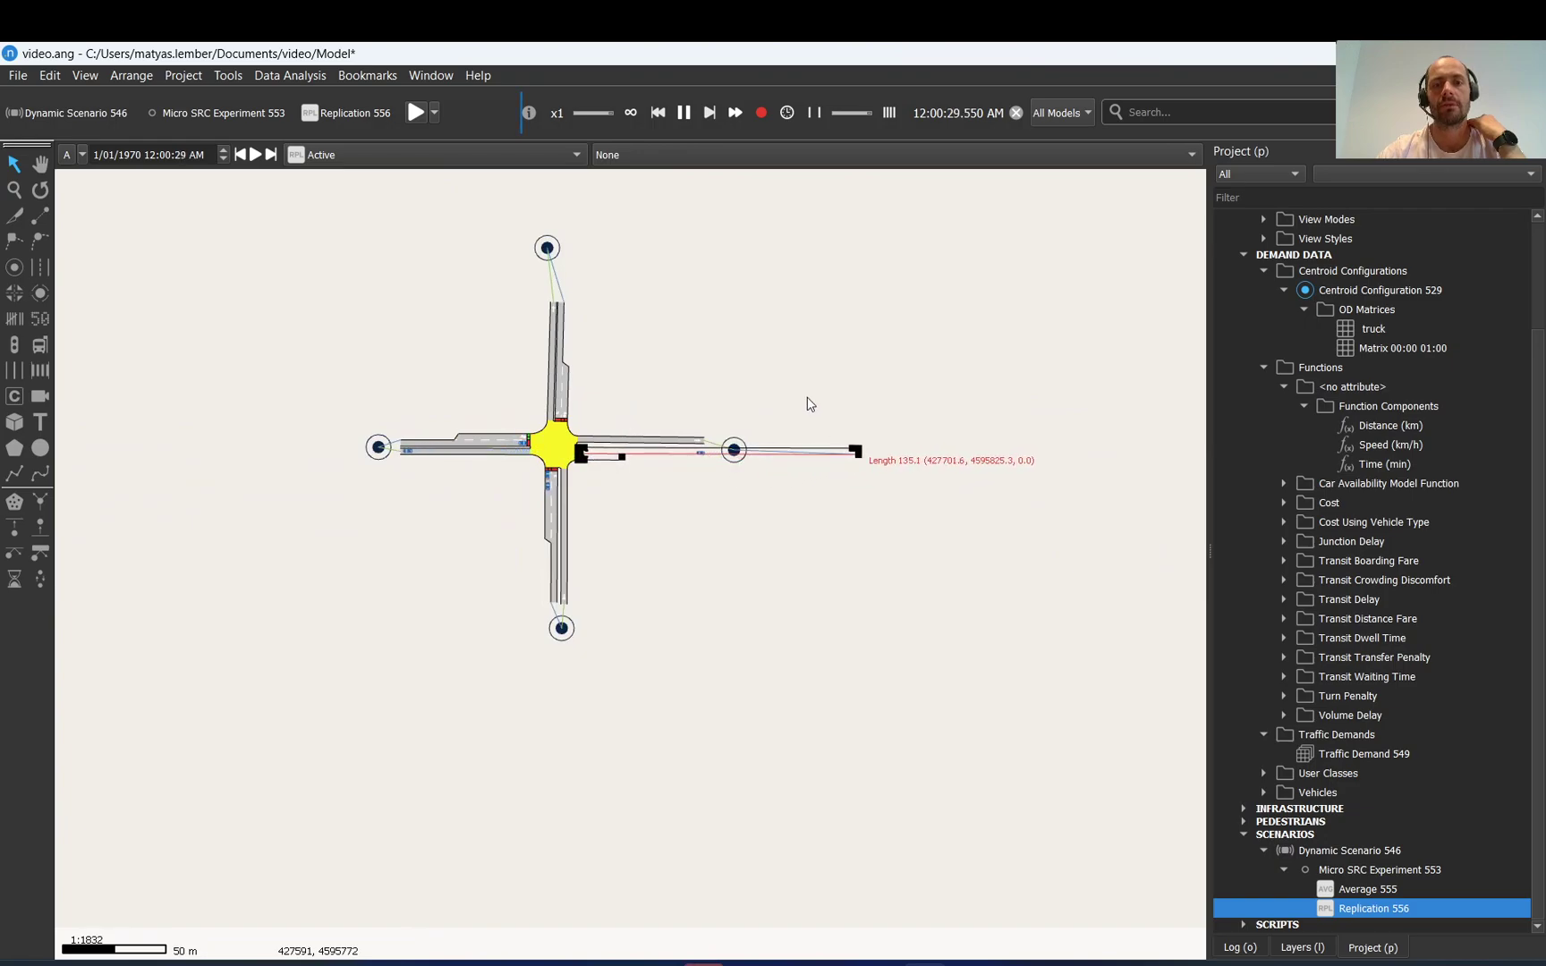
{"action": "scroll", "coordinate": [759, 442], "scroll_direction": "up", "scroll_amount": 5}
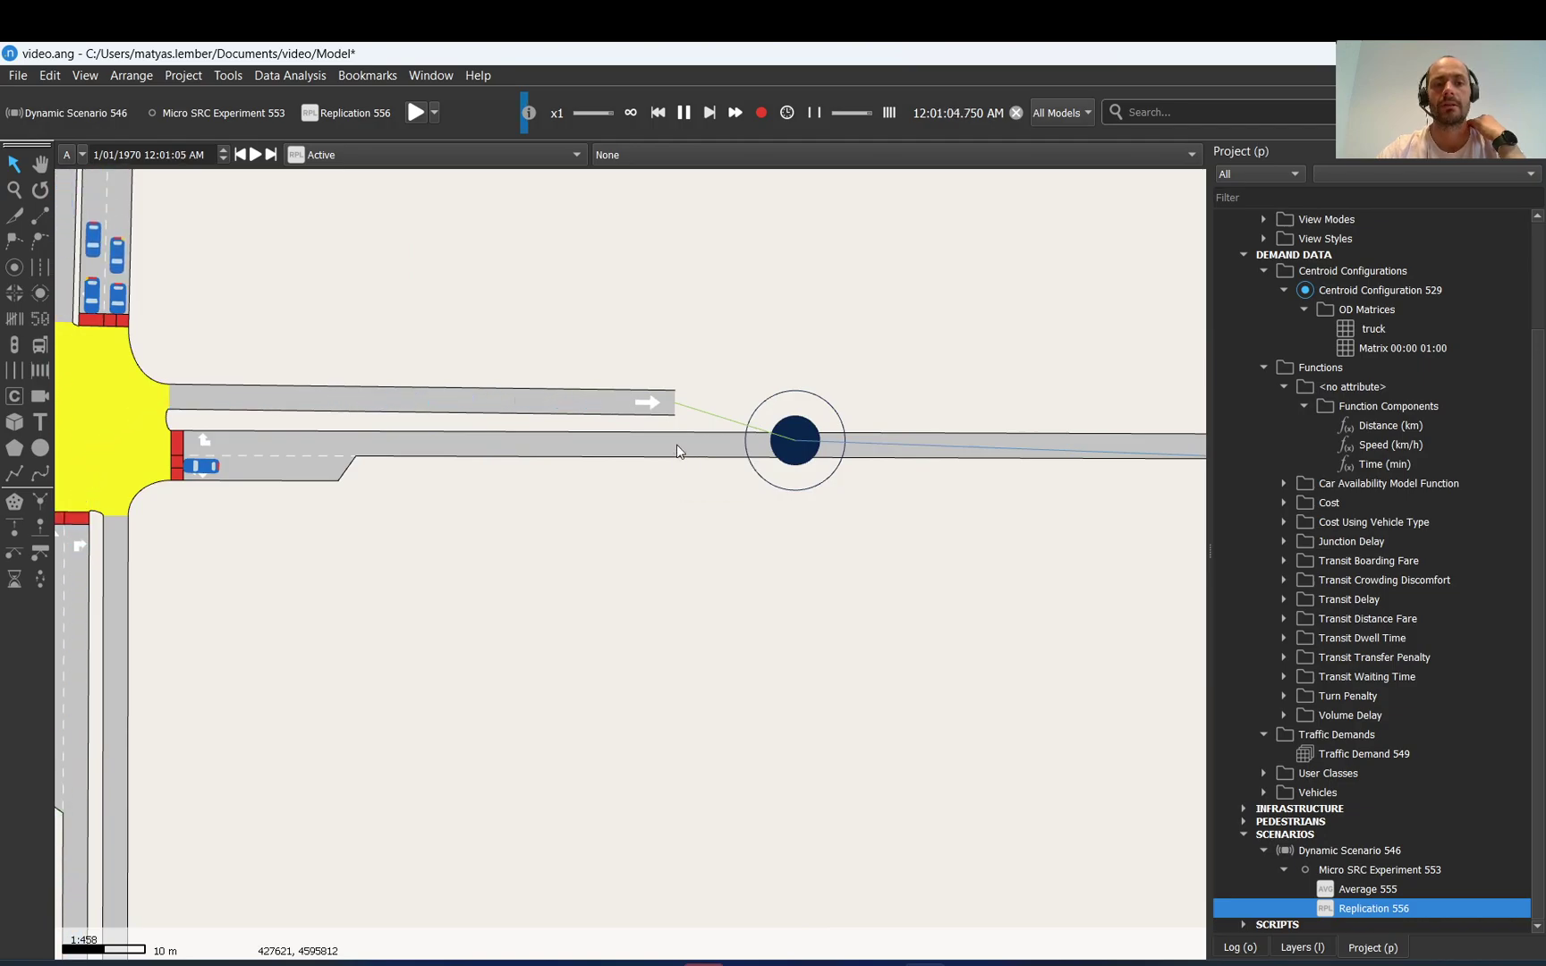
{"action": "scroll", "coordinate": [767, 570], "scroll_direction": "down", "scroll_amount": 5}
{"action": "scroll", "coordinate": [853, 617], "scroll_direction": "up", "scroll_amount": 5}
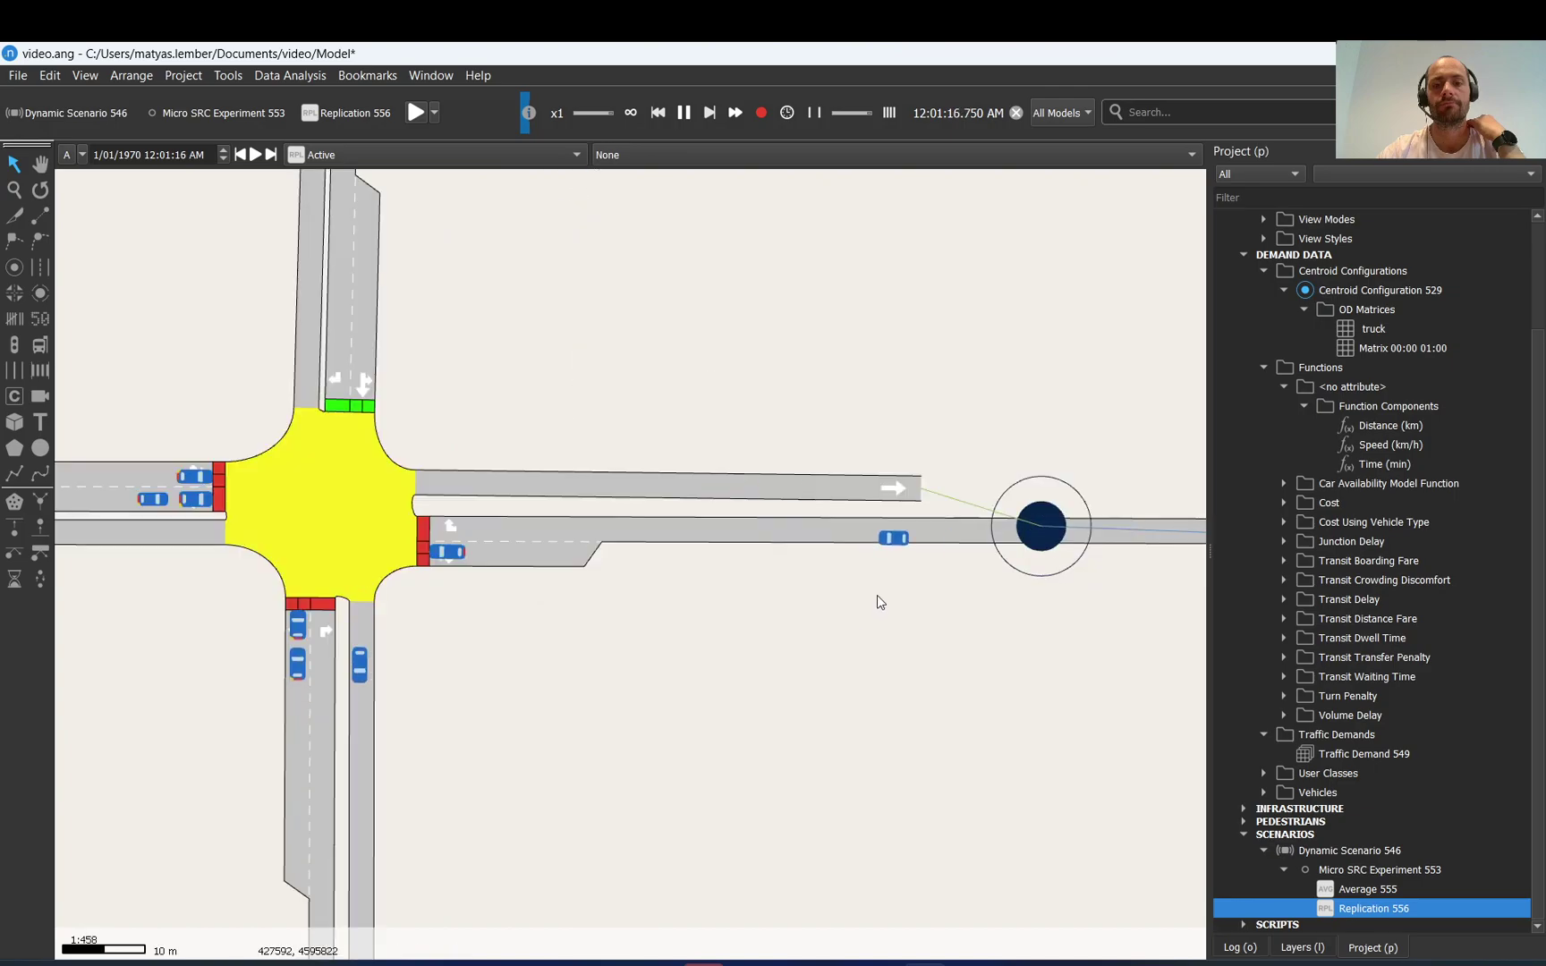
Move the east centroid off the lengthened inbound section to a clear spot above the east arm
{"action": "left_click_drag", "start_coordinate": [984, 540], "coordinate": [800, 551]}
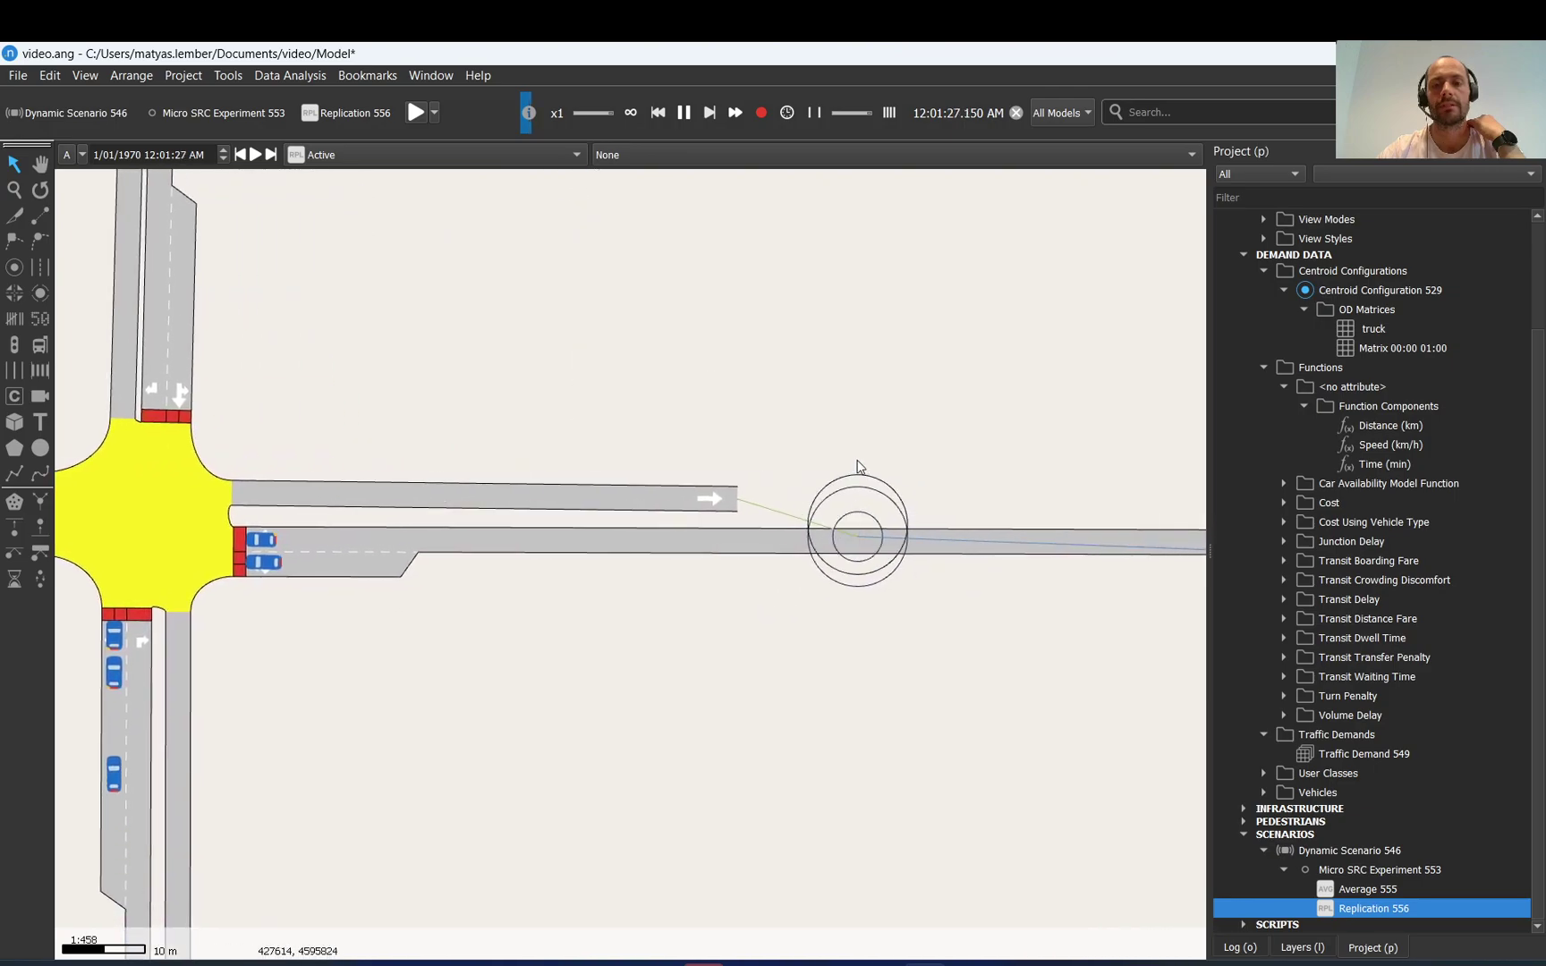
{"action": "scroll", "coordinate": [854, 511], "scroll_direction": "down", "scroll_amount": 5}
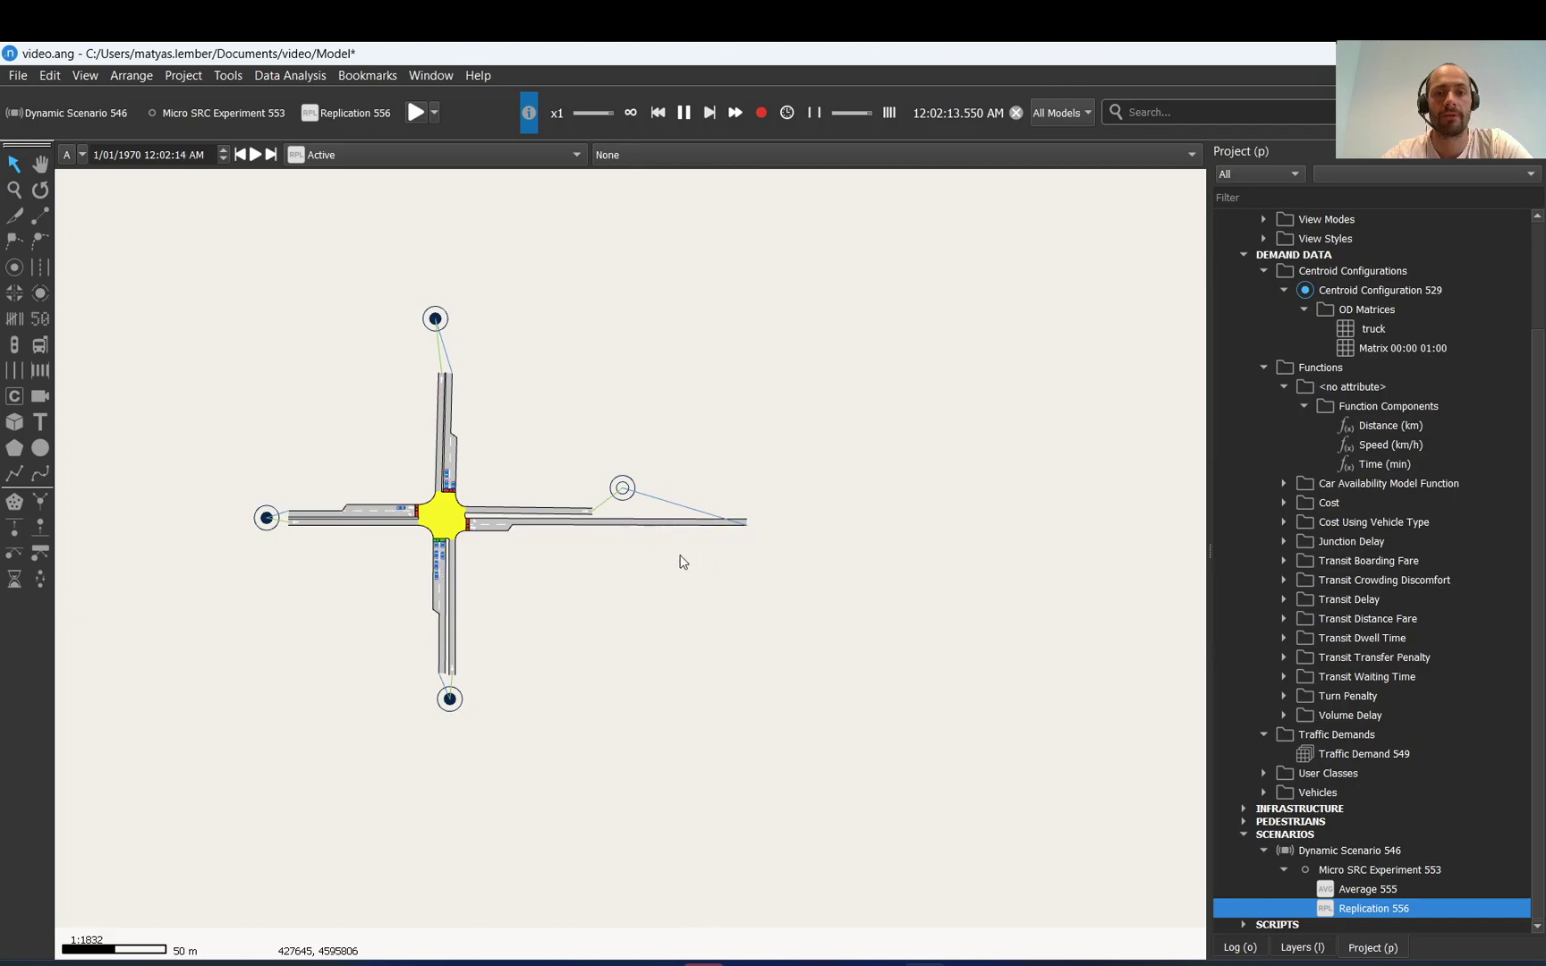
{"action": "scroll", "coordinate": [445, 586], "scroll_direction": "up", "scroll_amount": 3}
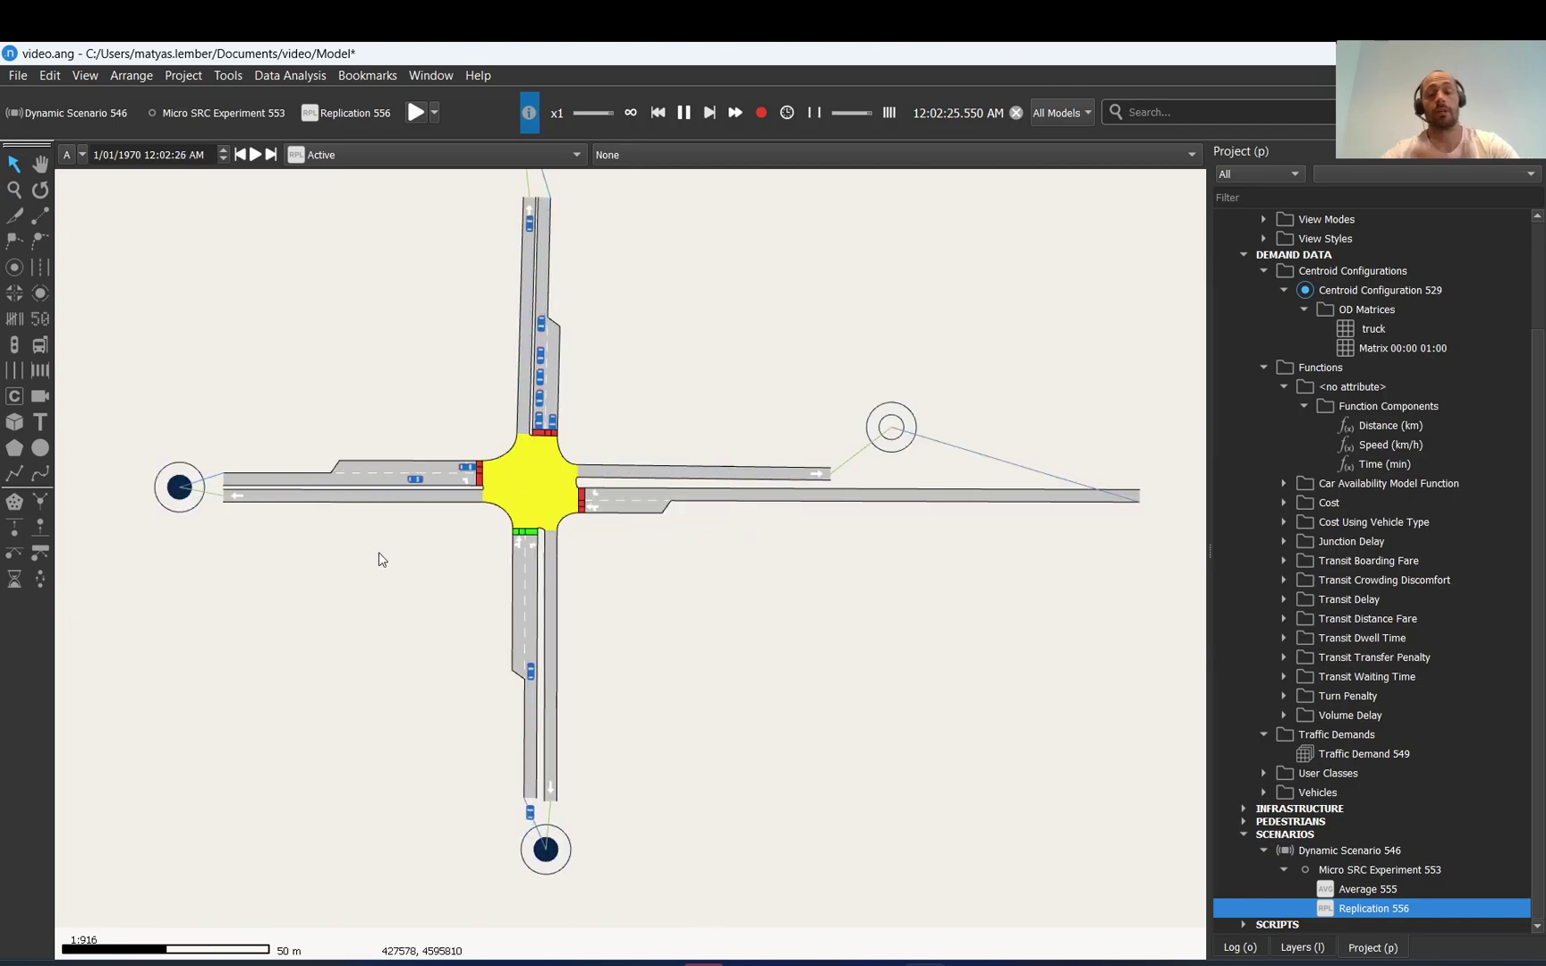